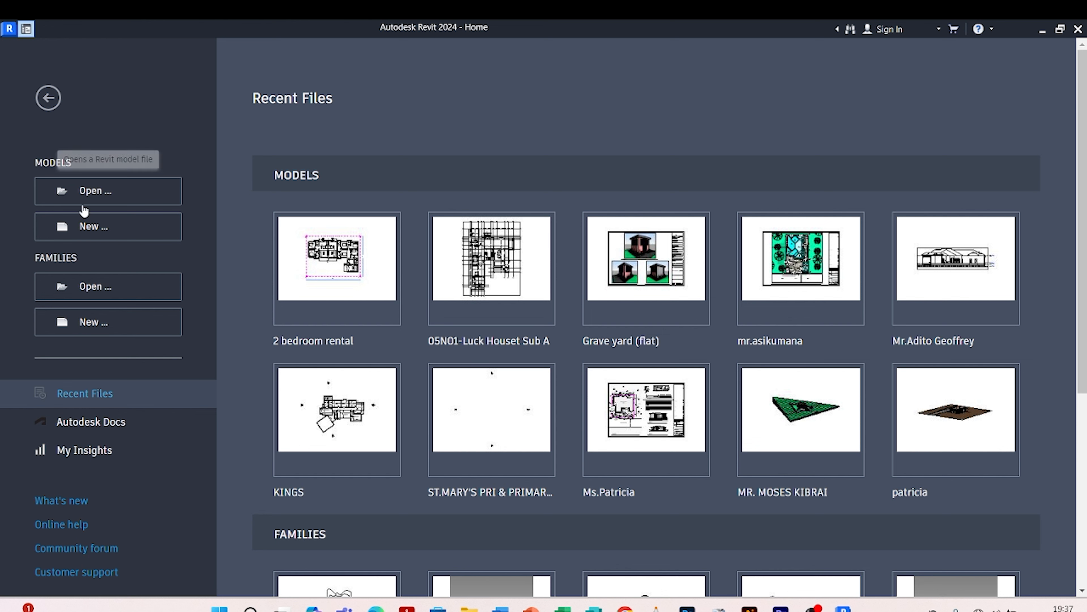
- Create a new project from the DefaultMetric.rte template in the English templates folder
{"action": "left_click", "coordinate": [82, 231]}
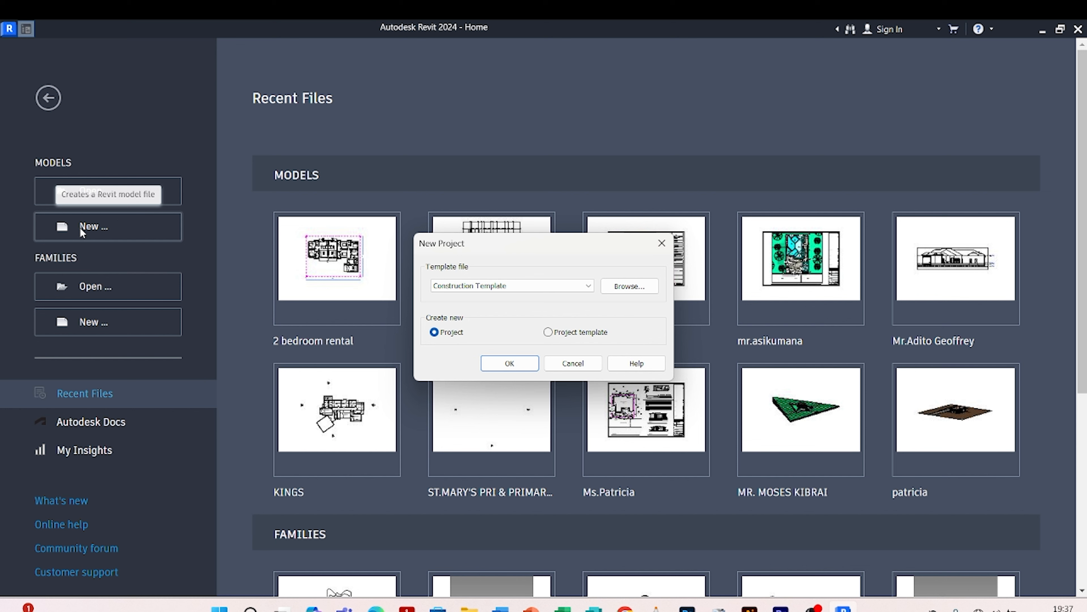
{"action": "left_click", "coordinate": [592, 290]}
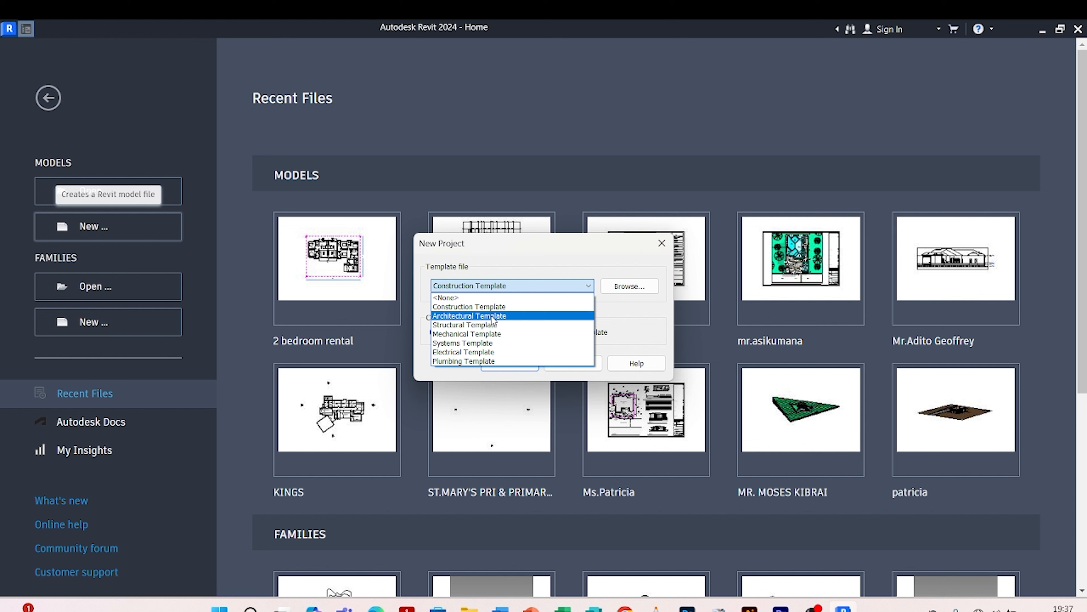
{"action": "left_click", "coordinate": [491, 413]}
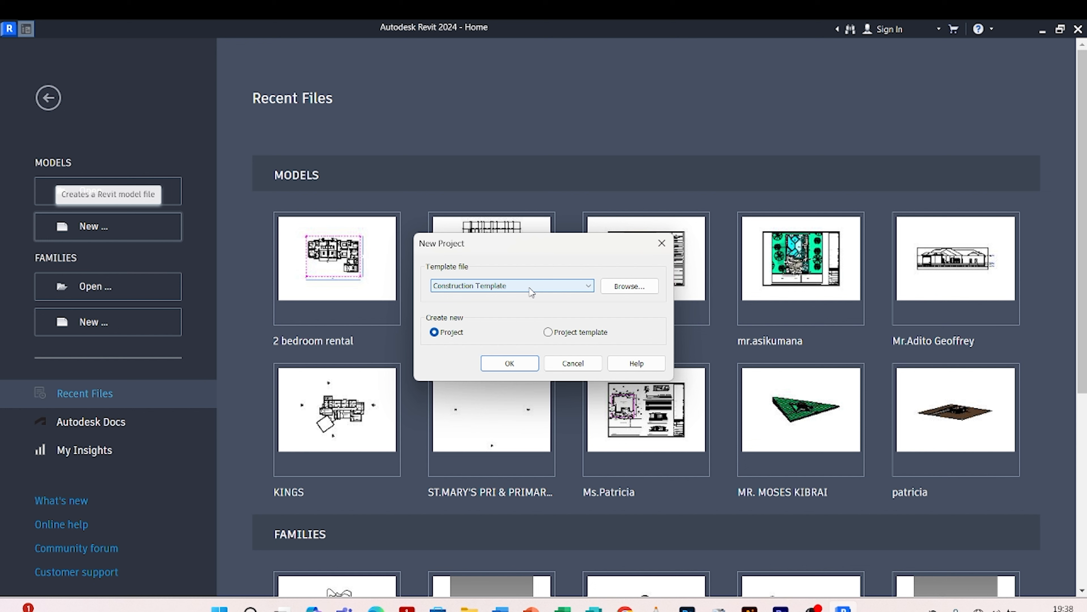
{"action": "left_click", "coordinate": [625, 287]}
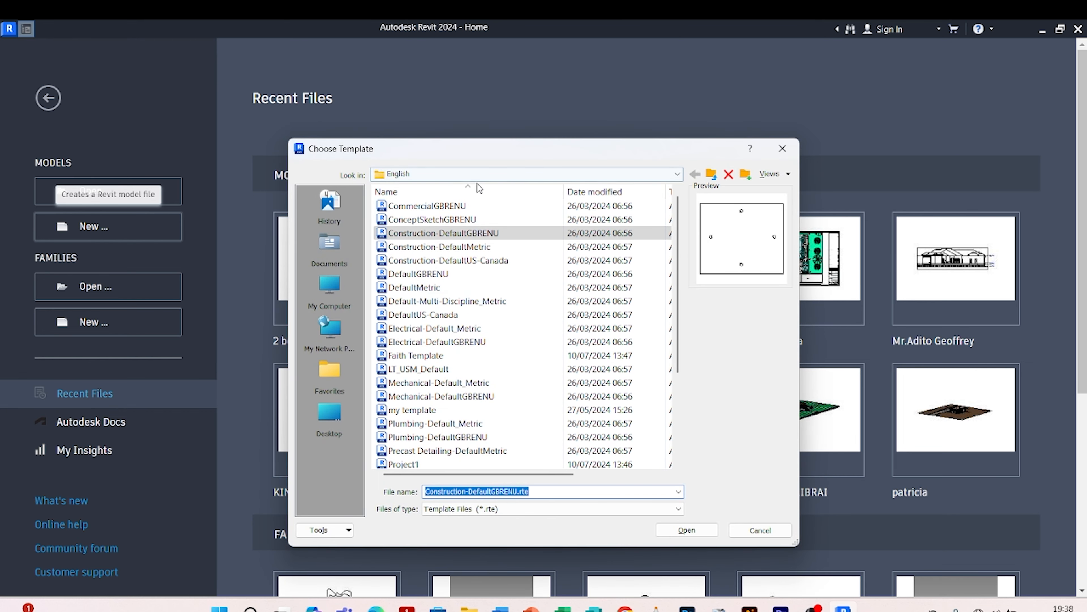
{"action": "left_click", "coordinate": [714, 175]}
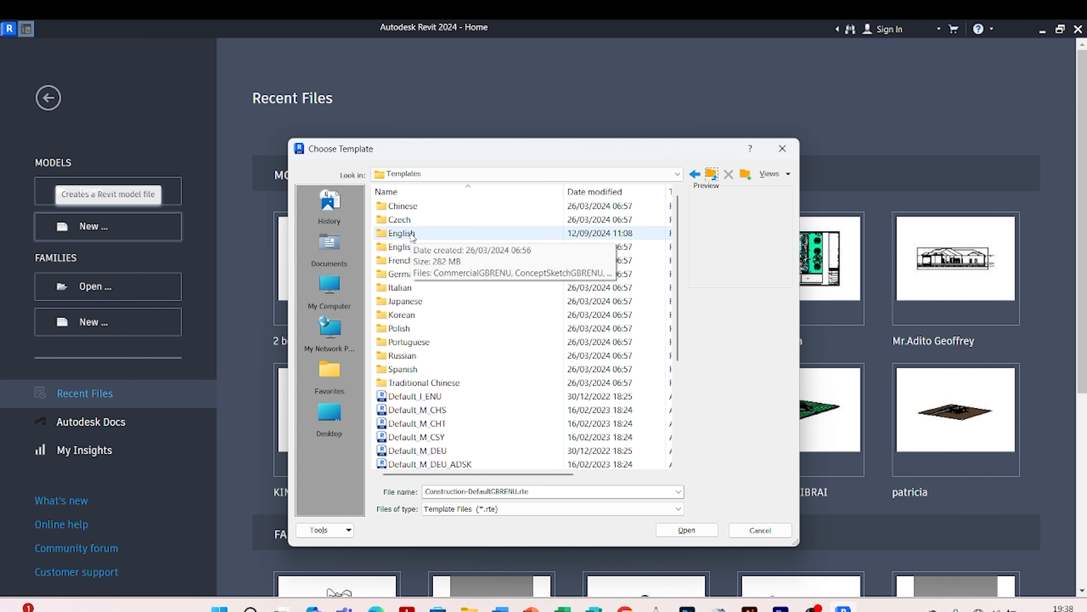
{"action": "double_click", "coordinate": [402, 233]}
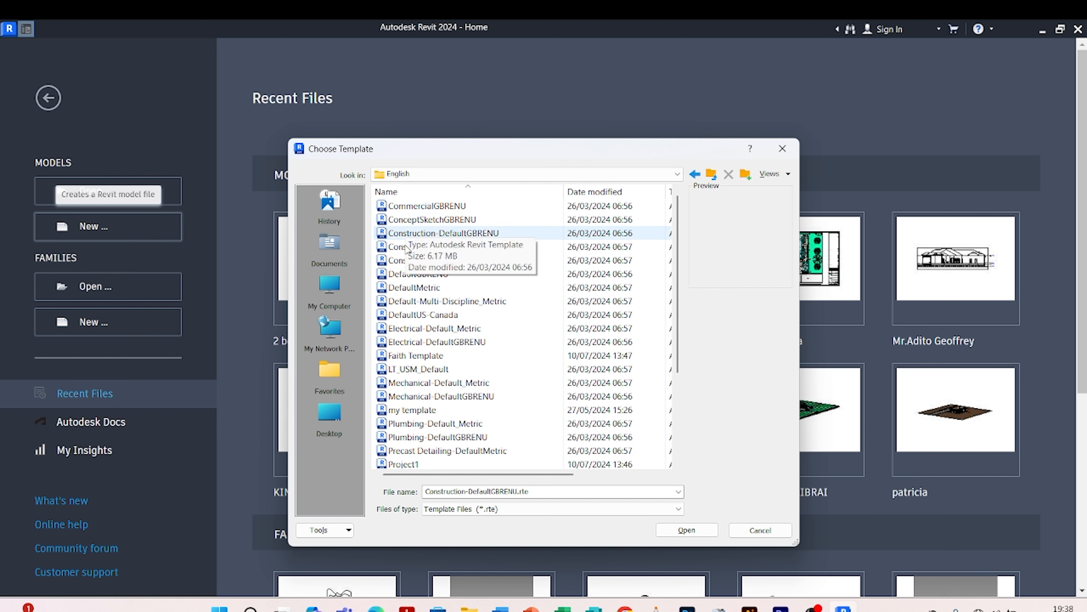
{"action": "left_click", "coordinate": [409, 288]}
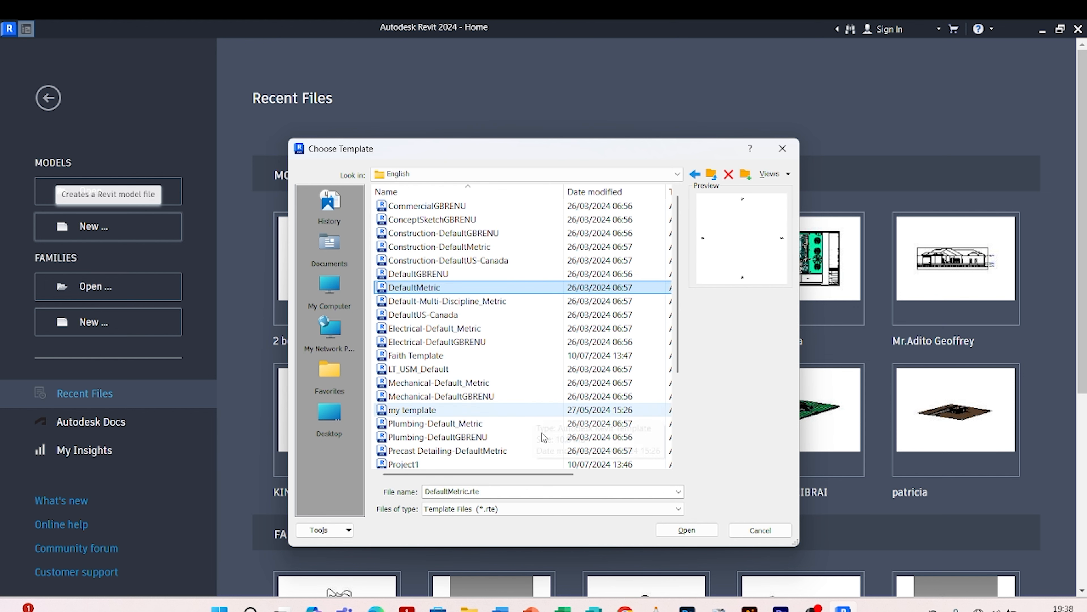
{"action": "left_click", "coordinate": [687, 530]}
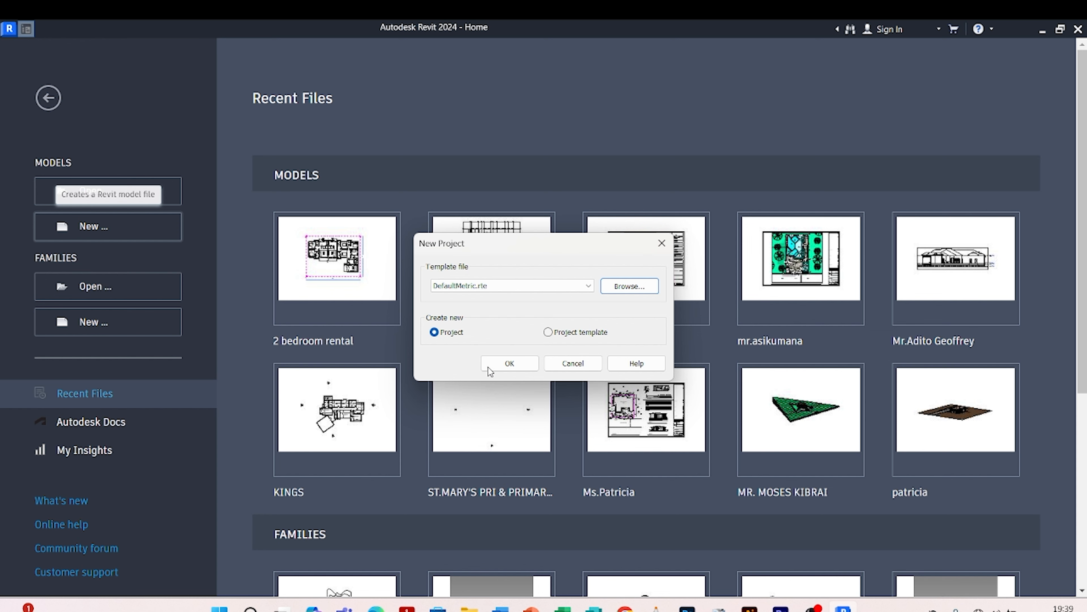
{"action": "left_click", "coordinate": [499, 365]}
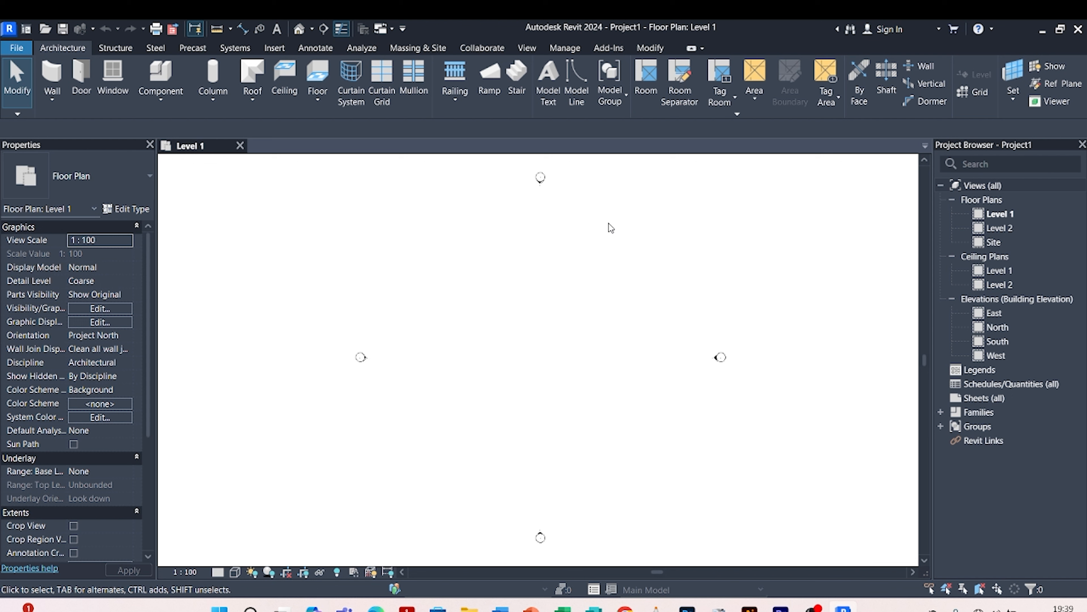
- Save the new model as a project file named 3 BEDROOM on the Desktop
{"action": "left_click", "coordinate": [15, 48]}
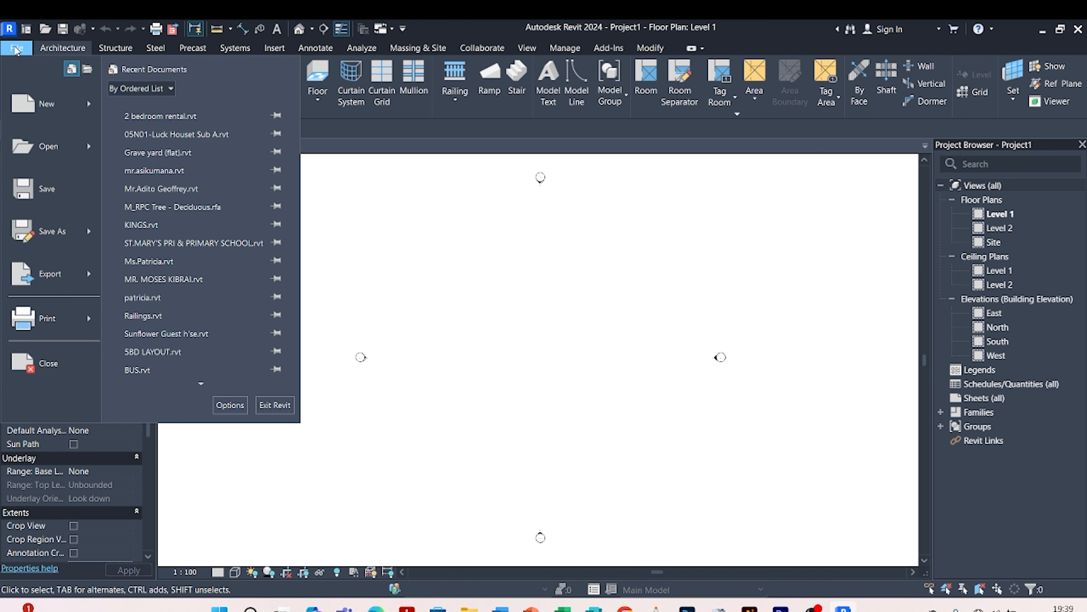
{"action": "mouse_move", "coordinate": [74, 243]}
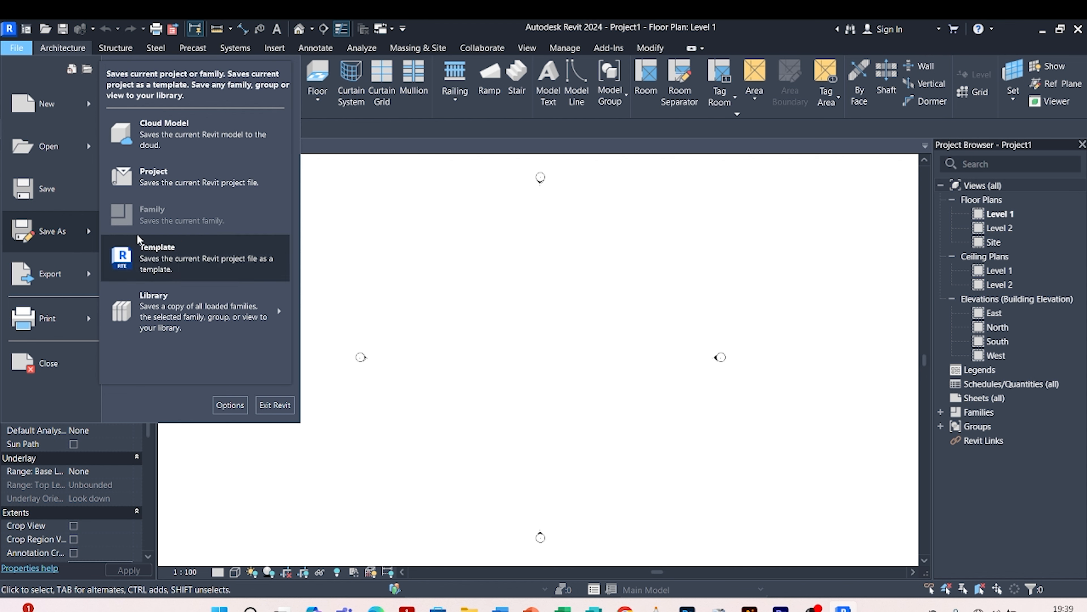
{"action": "left_click", "coordinate": [168, 173]}
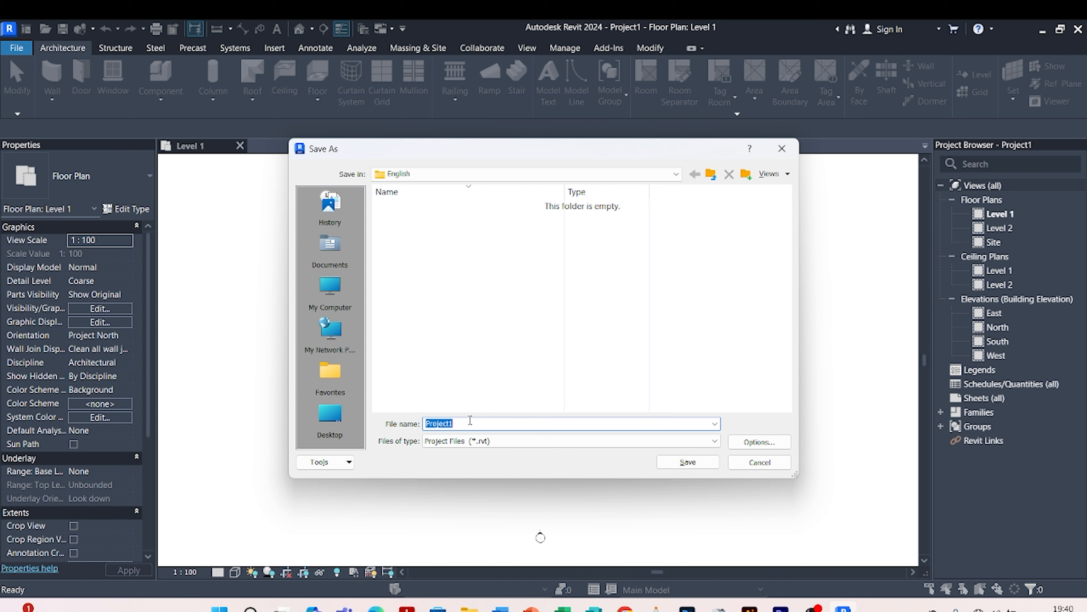
{"action": "type", "text": "3 BEDROOM"}
{"action": "left_click", "coordinate": [335, 419]}
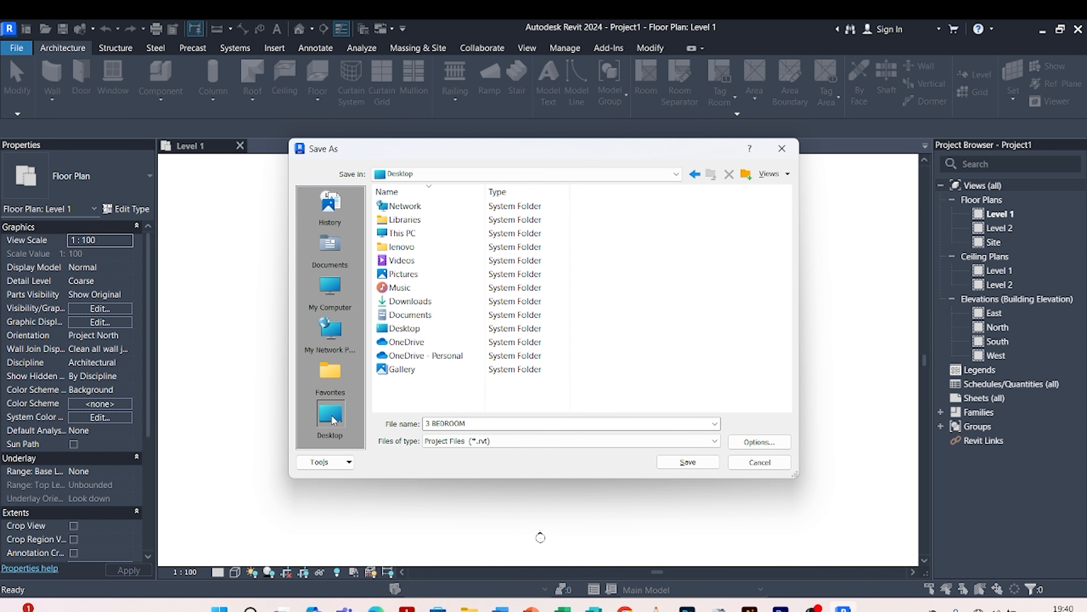
{"action": "left_click", "coordinate": [662, 463]}
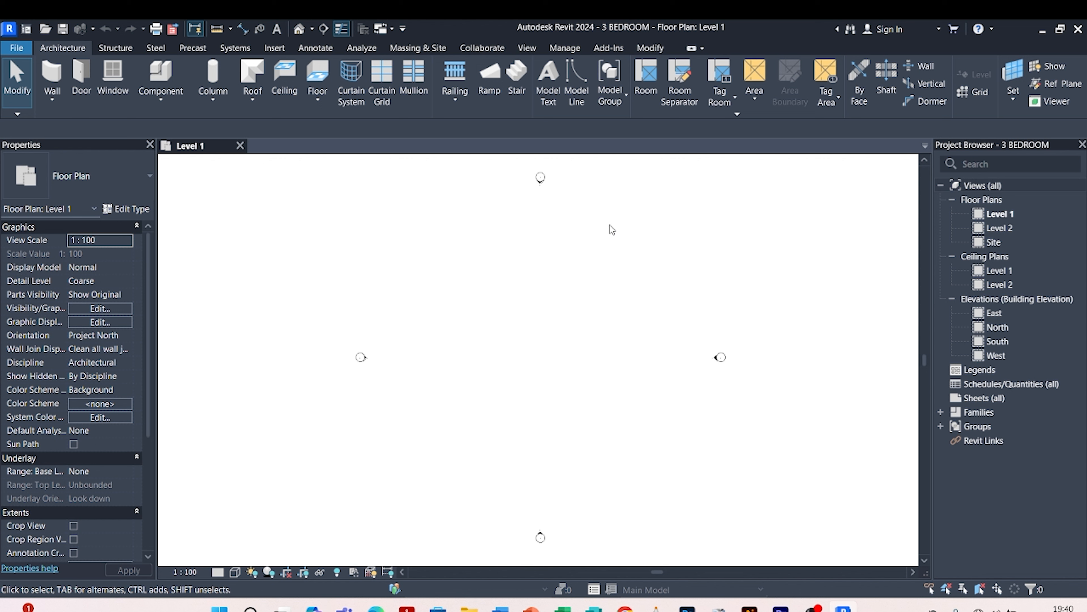
- Set the project's length units to Millimeters with 0 decimal places and no unit symbol
{"action": "key", "text": "u"}
{"action": "key", "text": "n"}
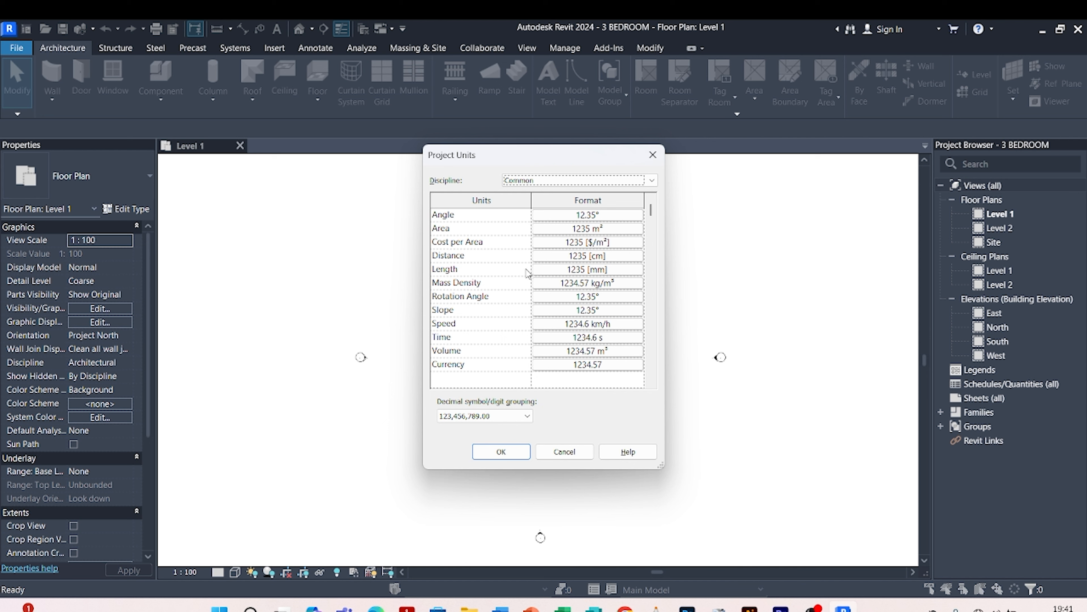
{"action": "left_click", "coordinate": [639, 270]}
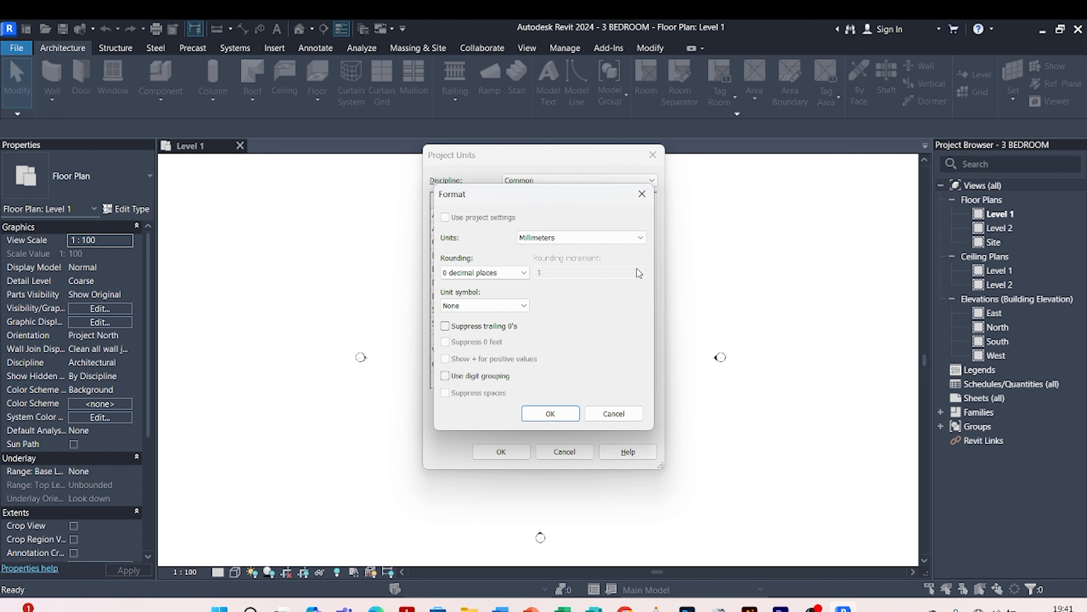
{"action": "left_click_drag", "start_coordinate": [590, 196], "coordinate": [804, 172]}
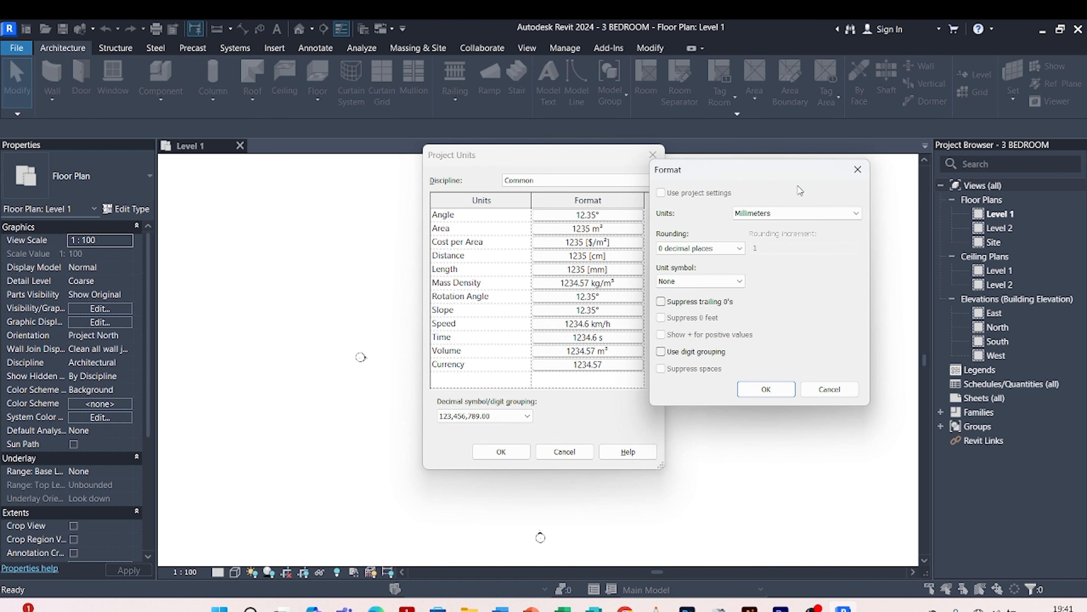
{"action": "left_click", "coordinate": [855, 215]}
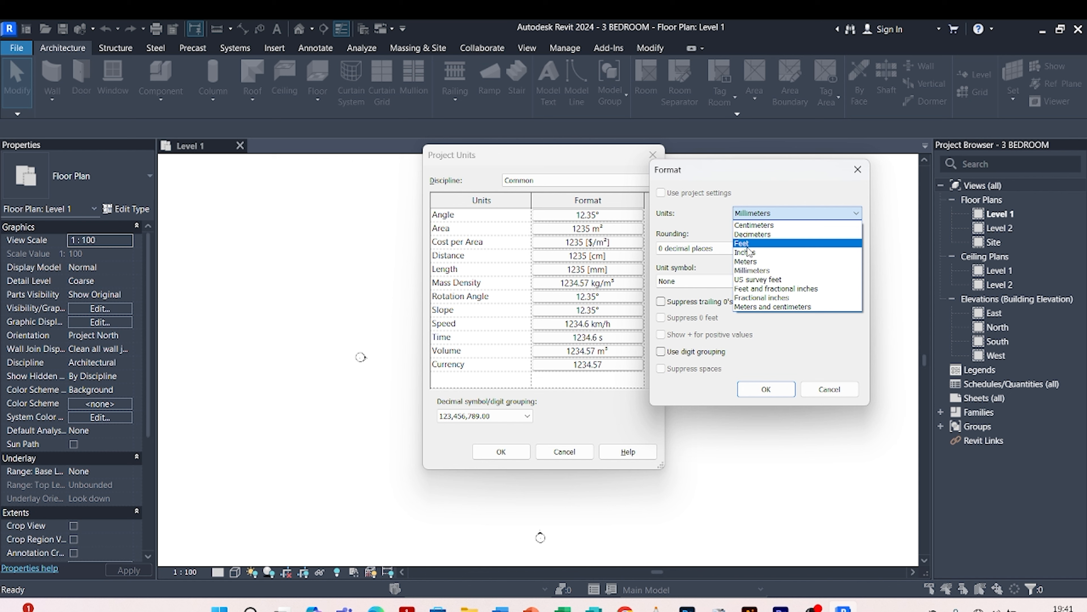
{"action": "left_click", "coordinate": [757, 271]}
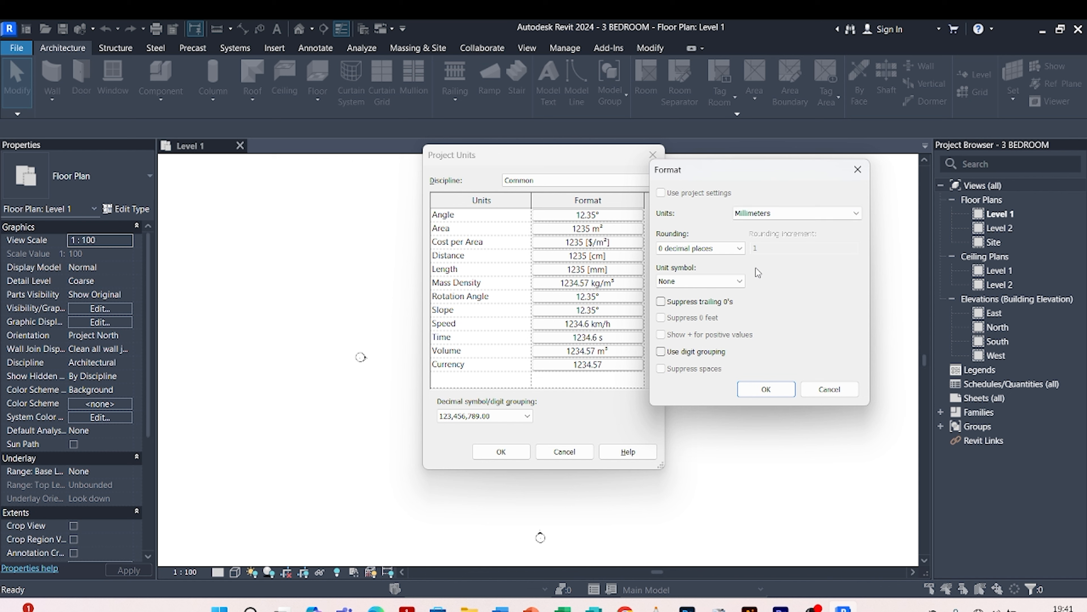
{"action": "left_click", "coordinate": [732, 246]}
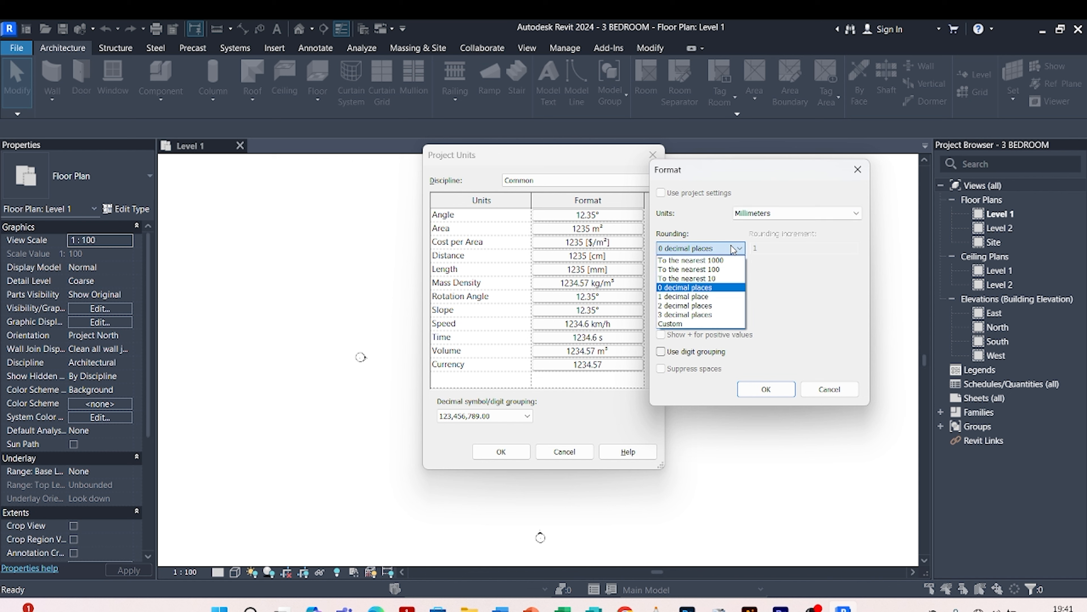
{"action": "left_click", "coordinate": [703, 289]}
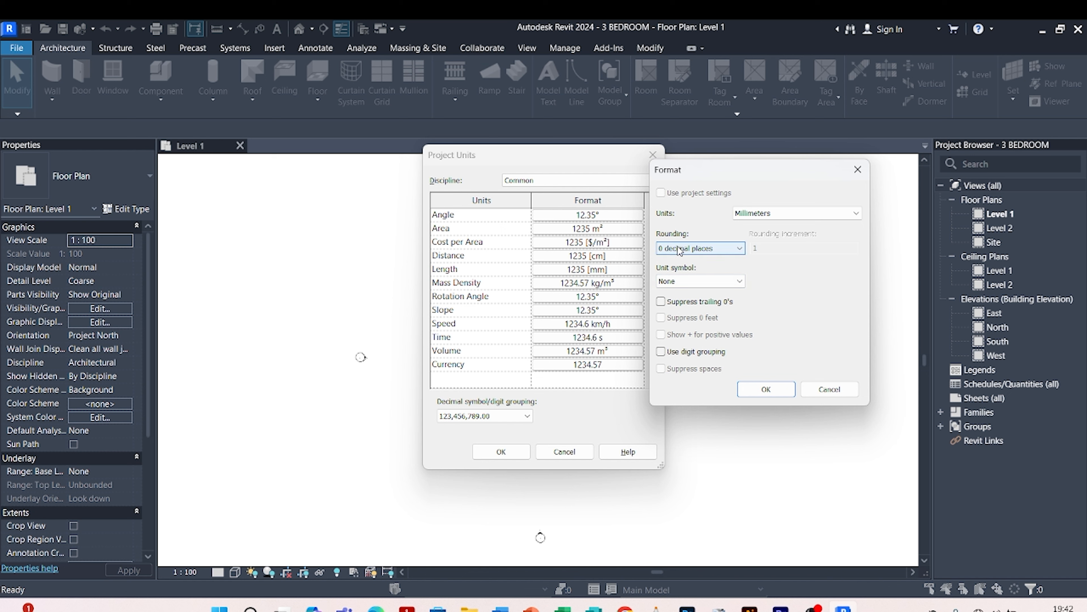
{"action": "left_click", "coordinate": [737, 281]}
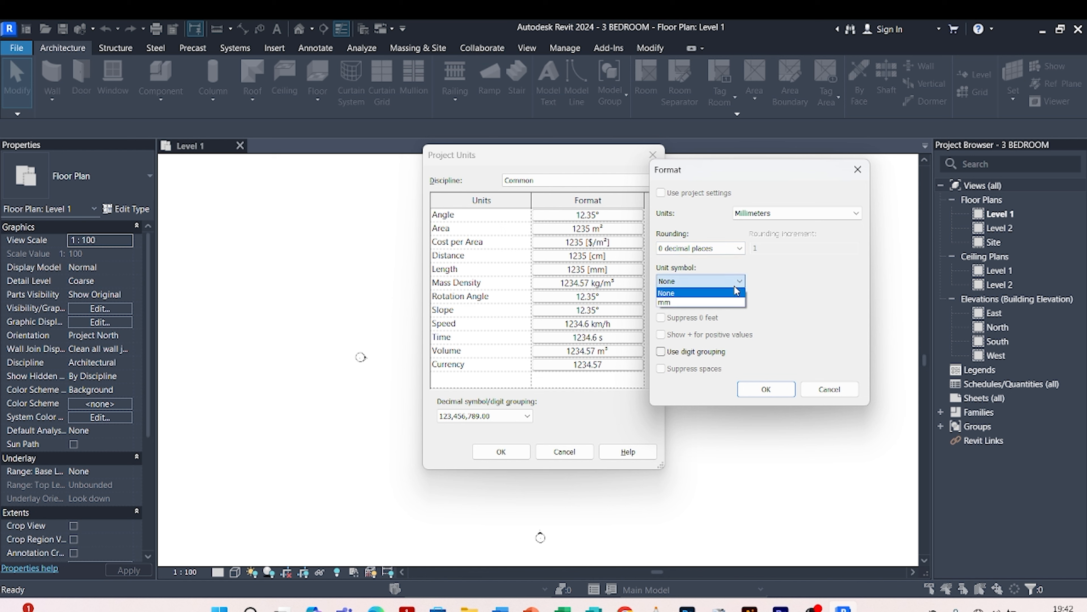
{"action": "left_click", "coordinate": [708, 293]}
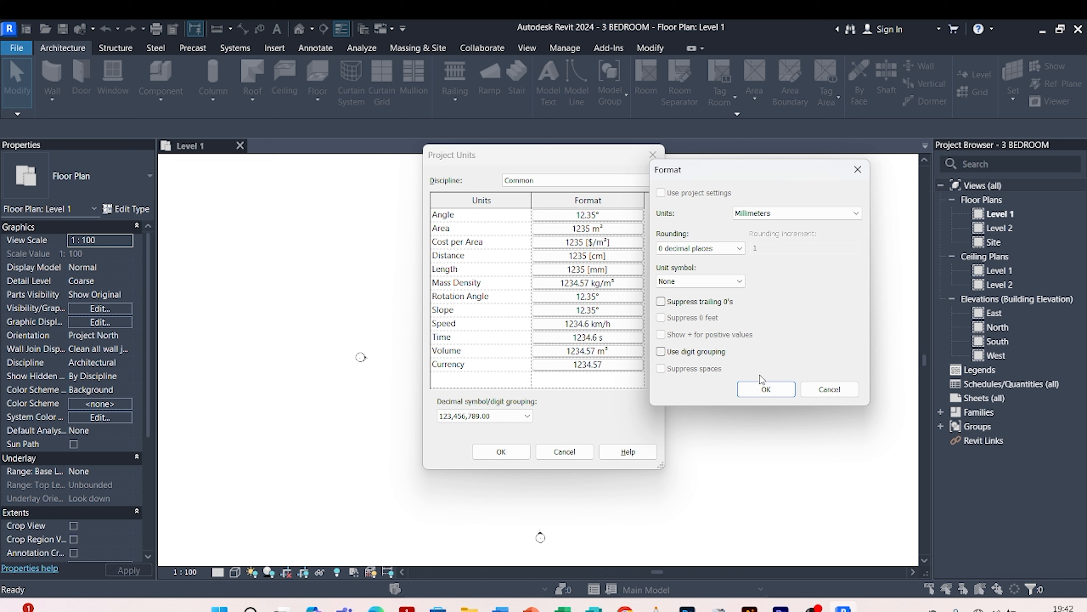
{"action": "left_click", "coordinate": [765, 389]}
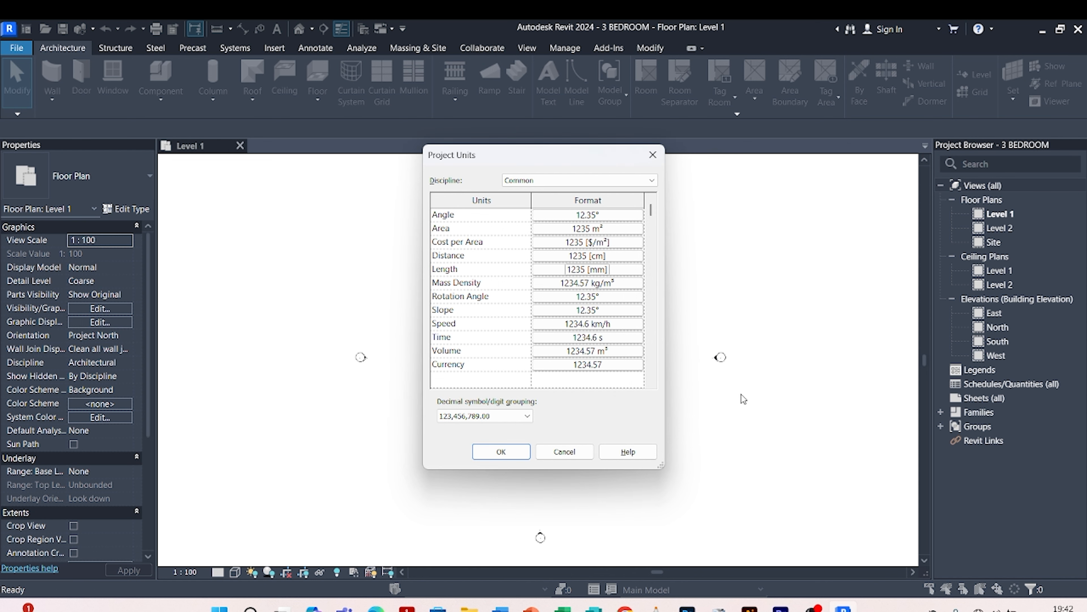
{"action": "left_click", "coordinate": [498, 453]}
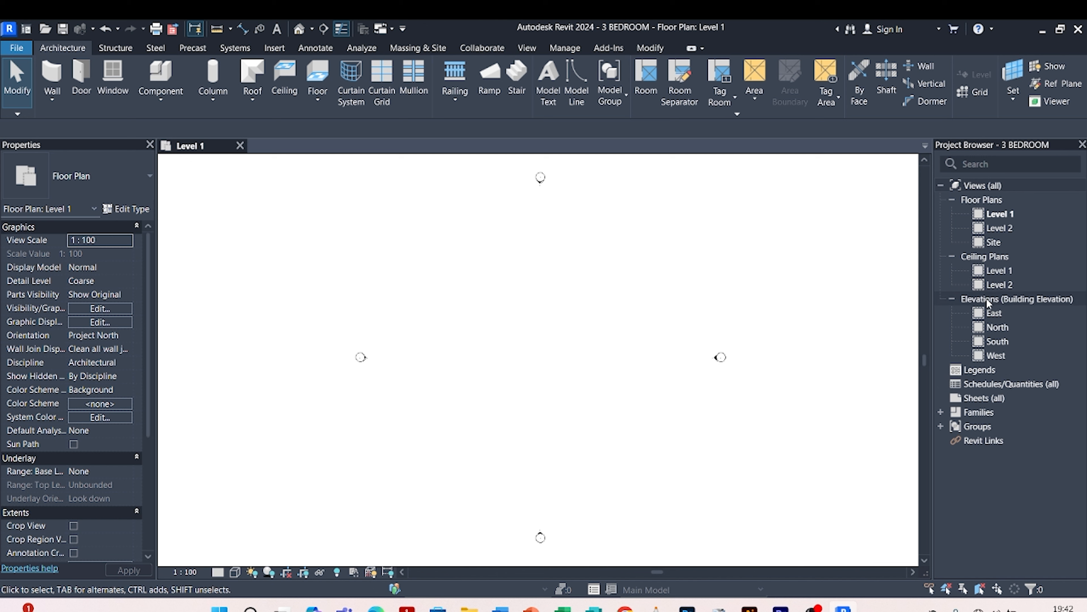
- Open the East building elevation and examine the names and heights of its Level 1 and Level 2 lines
{"action": "double_click", "coordinate": [996, 313]}
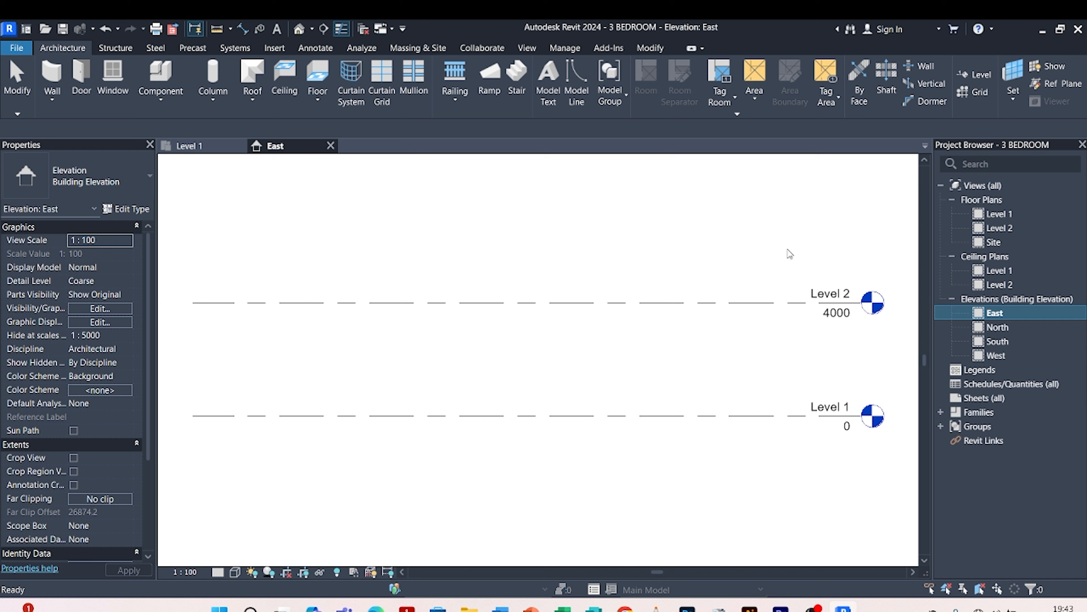
{"action": "scroll", "coordinate": [774, 317], "scroll_direction": "down", "scroll_amount": 2}
{"action": "scroll", "coordinate": [867, 317], "scroll_direction": "up", "scroll_amount": 2}
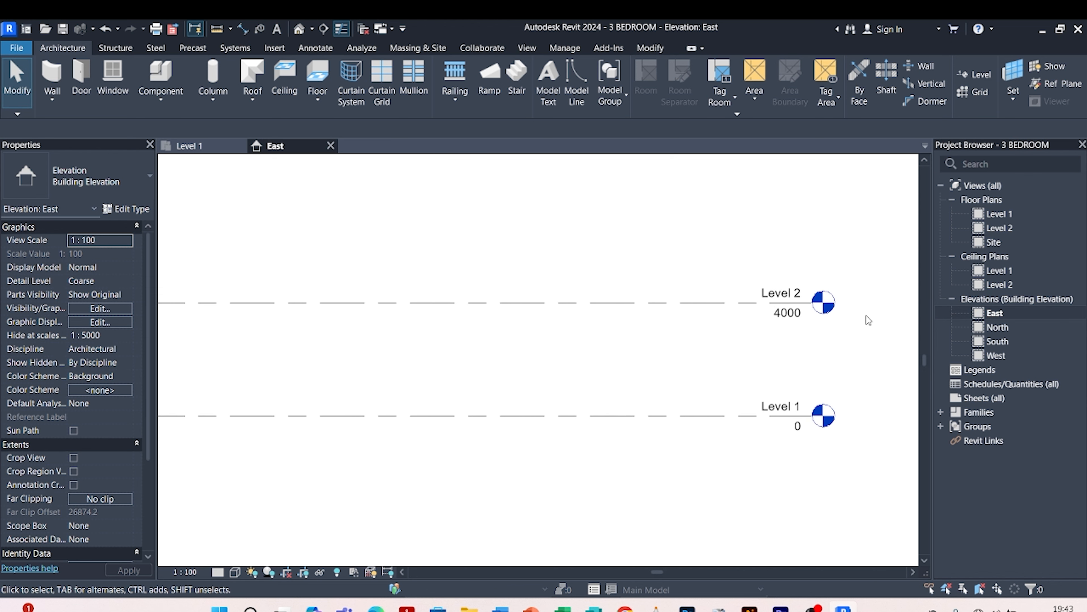
{"action": "scroll", "coordinate": [771, 379], "scroll_direction": "down", "scroll_amount": 2}
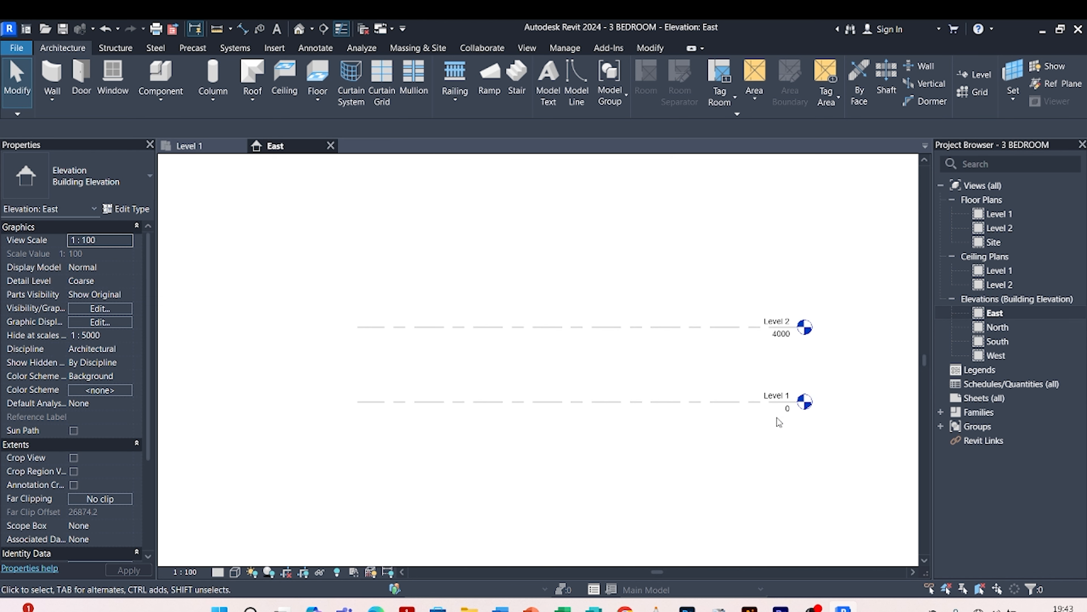
{"action": "scroll", "coordinate": [778, 426], "scroll_direction": "up", "scroll_amount": 2}
{"action": "scroll", "coordinate": [798, 339], "scroll_direction": "down", "scroll_amount": 2}
{"action": "scroll", "coordinate": [795, 378], "scroll_direction": "up", "scroll_amount": 2}
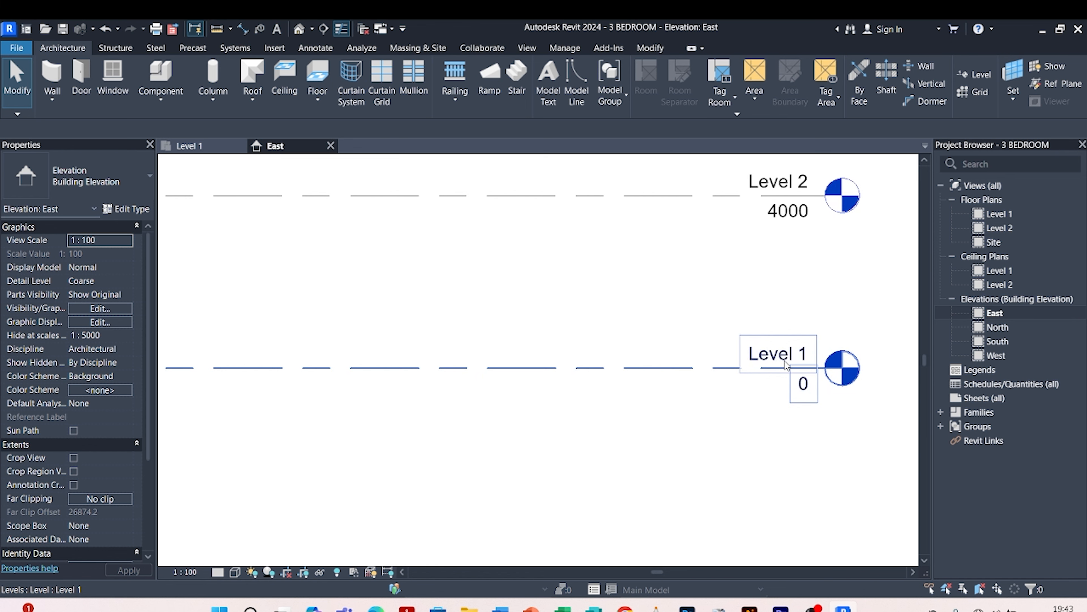
{"action": "scroll", "coordinate": [758, 354], "scroll_direction": "down", "scroll_amount": 2}
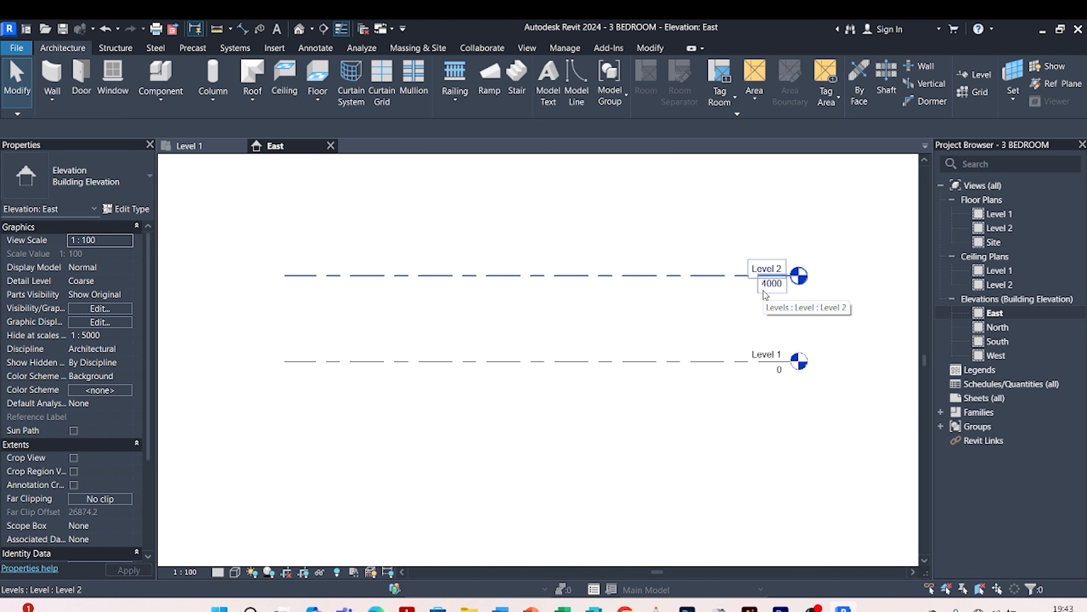
{"action": "scroll", "coordinate": [765, 292], "scroll_direction": "up", "scroll_amount": 4}
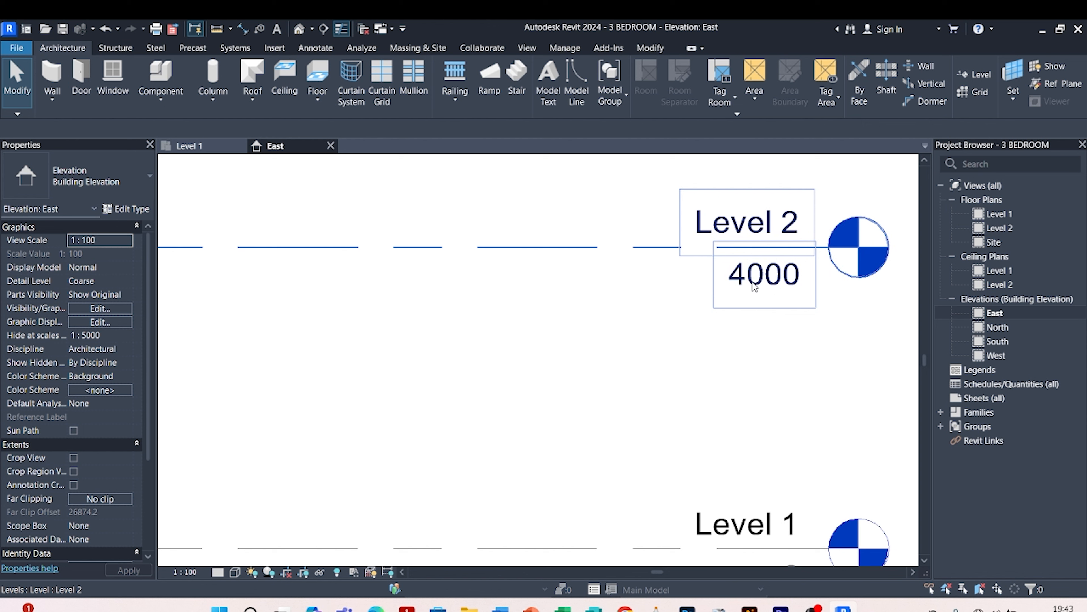
{"action": "scroll", "coordinate": [755, 292], "scroll_direction": "down", "scroll_amount": 4}
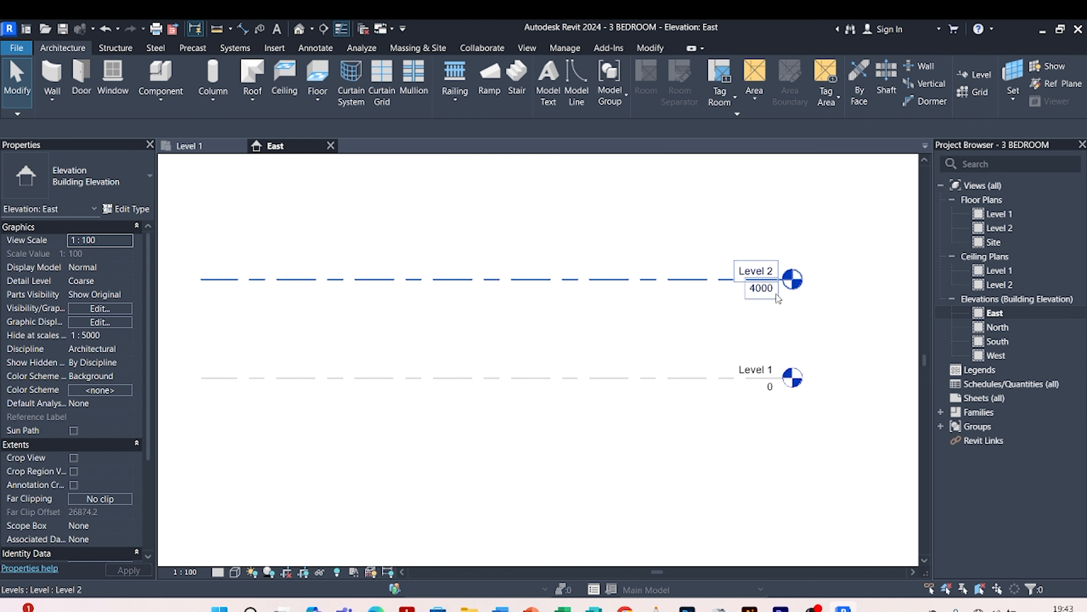
{"action": "scroll", "coordinate": [778, 301], "scroll_direction": "up", "scroll_amount": 3}
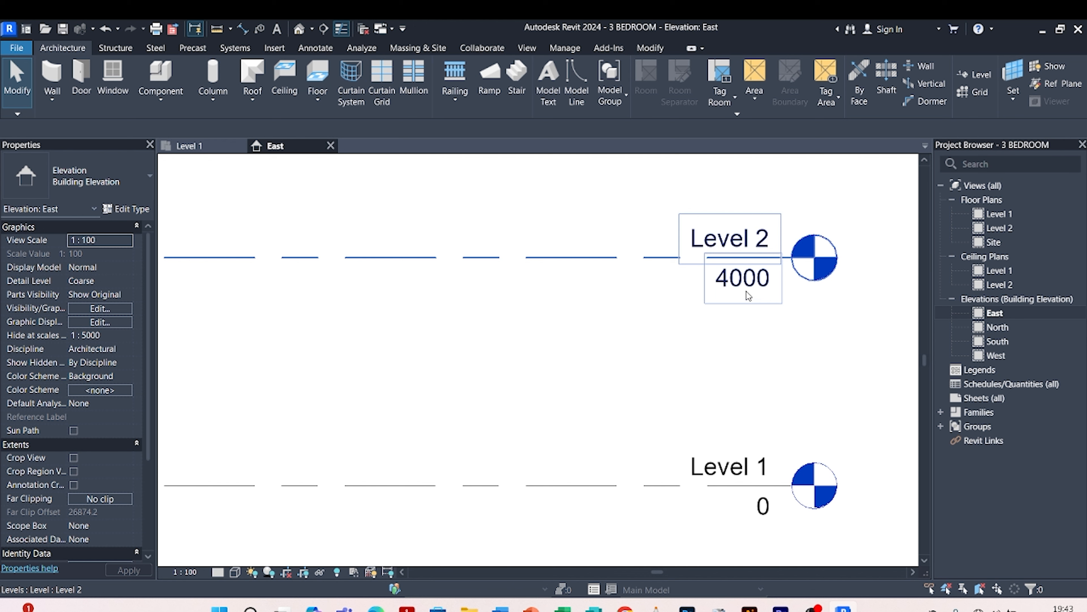
{"action": "scroll", "coordinate": [771, 295], "scroll_direction": "down", "scroll_amount": 3}
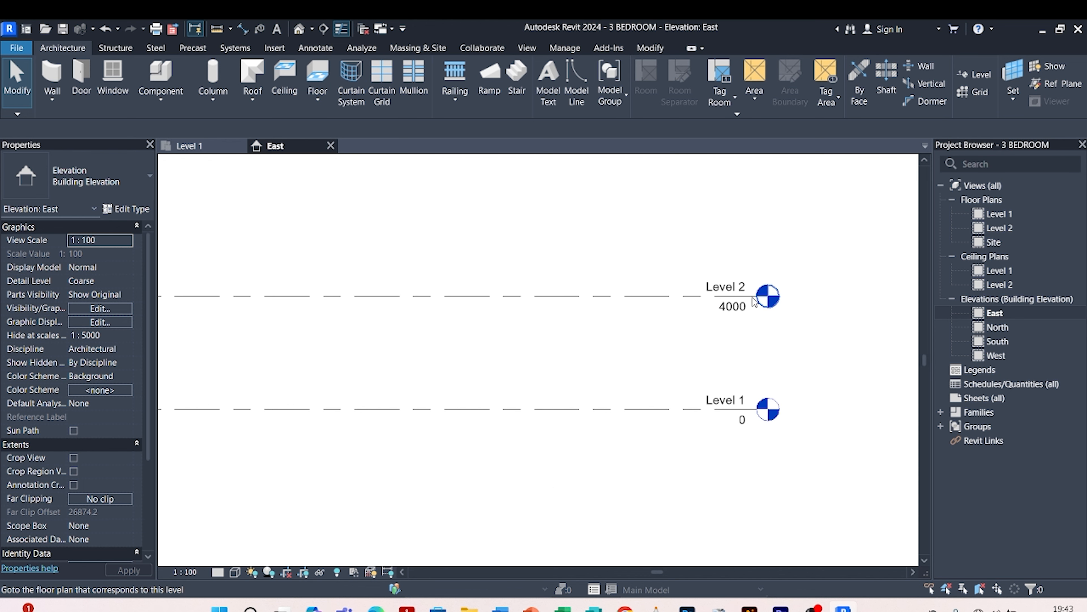
{"action": "scroll", "coordinate": [772, 335], "scroll_direction": "down", "scroll_amount": 2}
{"action": "scroll", "coordinate": [771, 373], "scroll_direction": "up", "scroll_amount": 5}
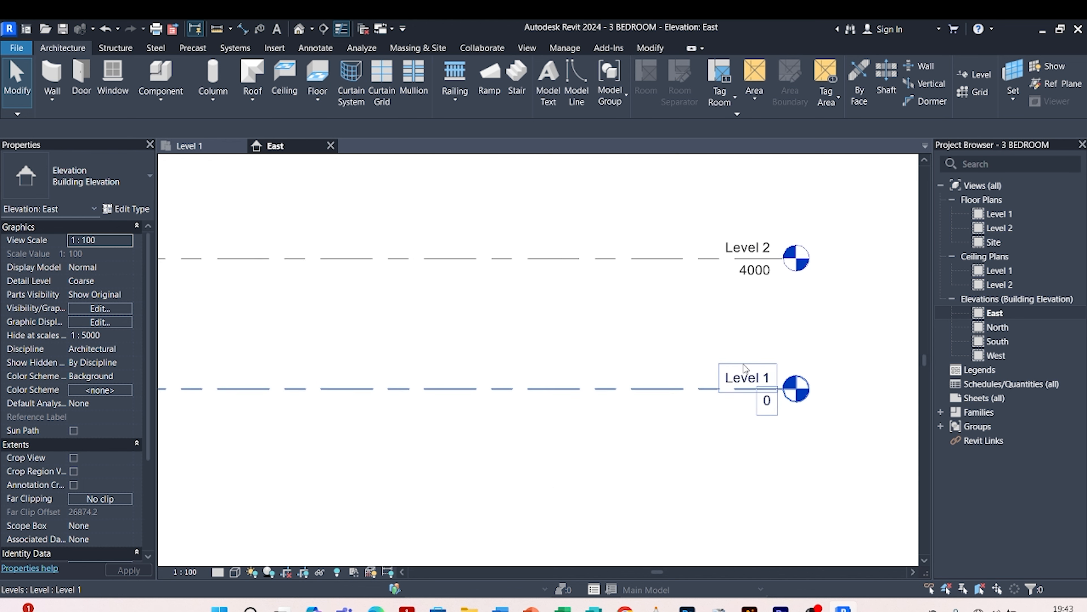
- Rename Level 1 in the East elevation to GROUND FLOOR LEVEL
{"action": "scroll", "coordinate": [697, 277], "scroll_direction": "down", "scroll_amount": 4}
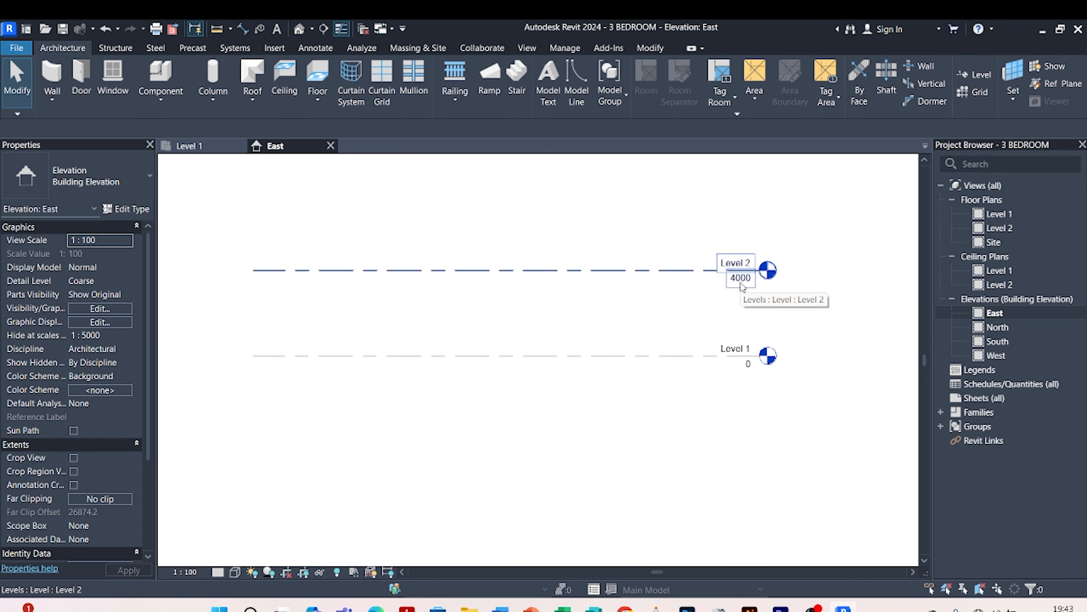
{"action": "scroll", "coordinate": [723, 355], "scroll_direction": "up", "scroll_amount": 5}
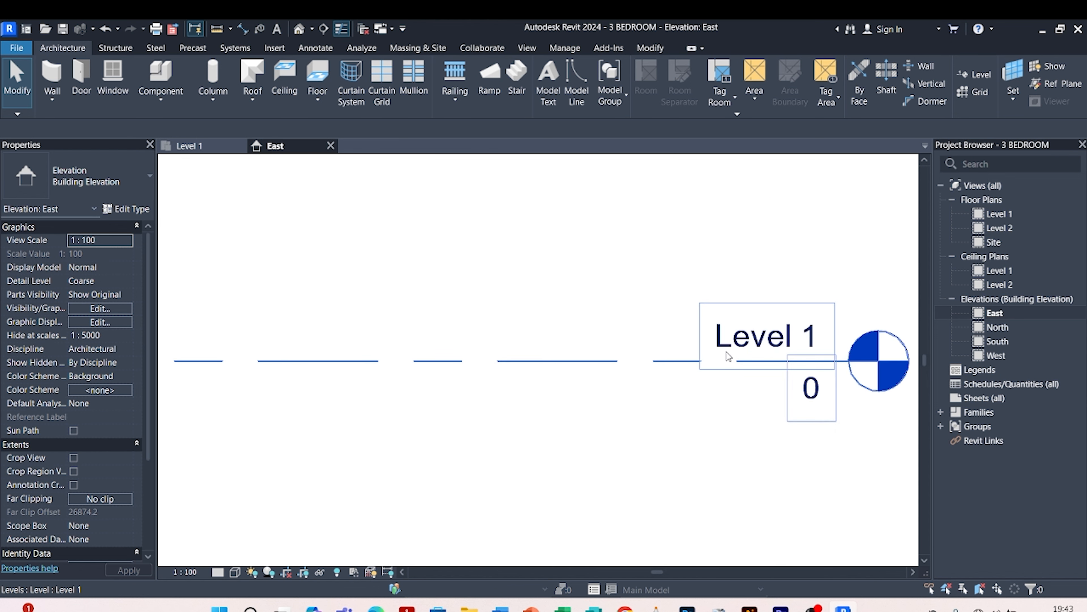
{"action": "scroll", "coordinate": [748, 346], "scroll_direction": "down", "scroll_amount": 2}
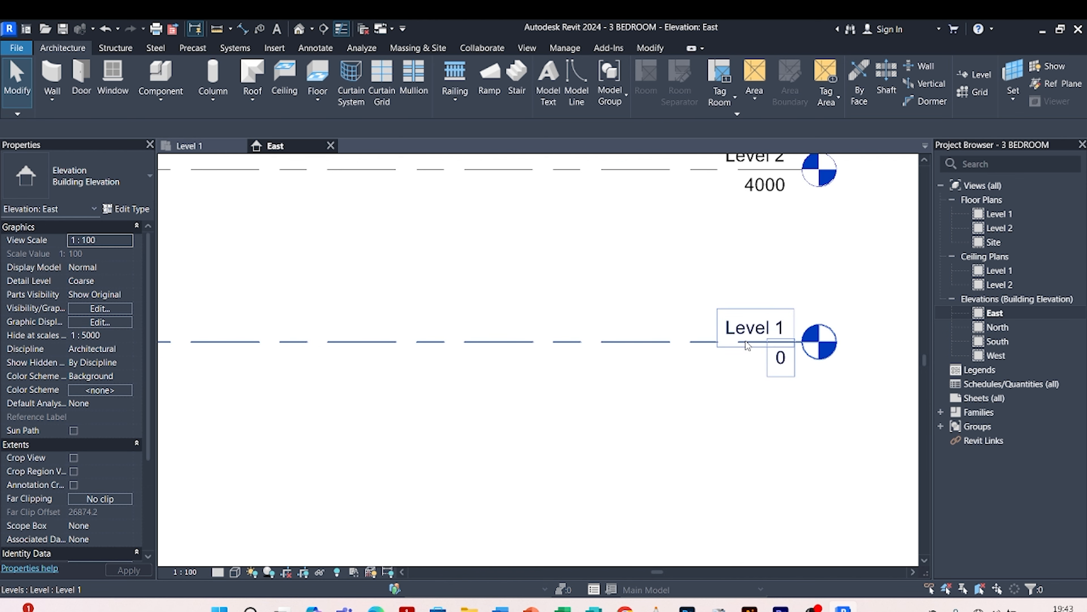
{"action": "scroll", "coordinate": [747, 345], "scroll_direction": "up", "scroll_amount": 3}
{"action": "double_click", "coordinate": [746, 344]}
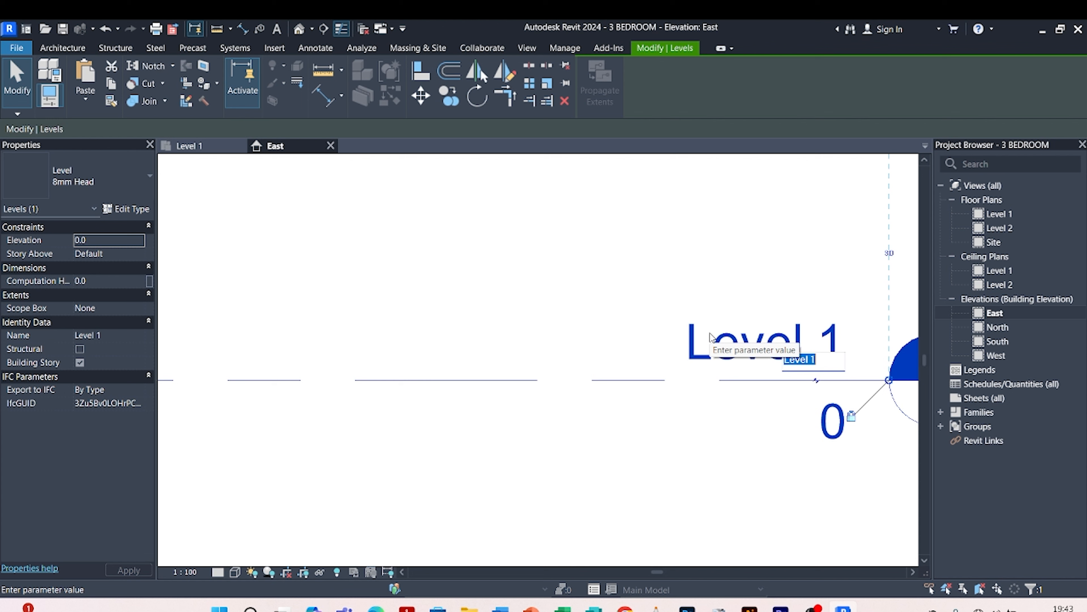
{"action": "type", "text": "GR"}
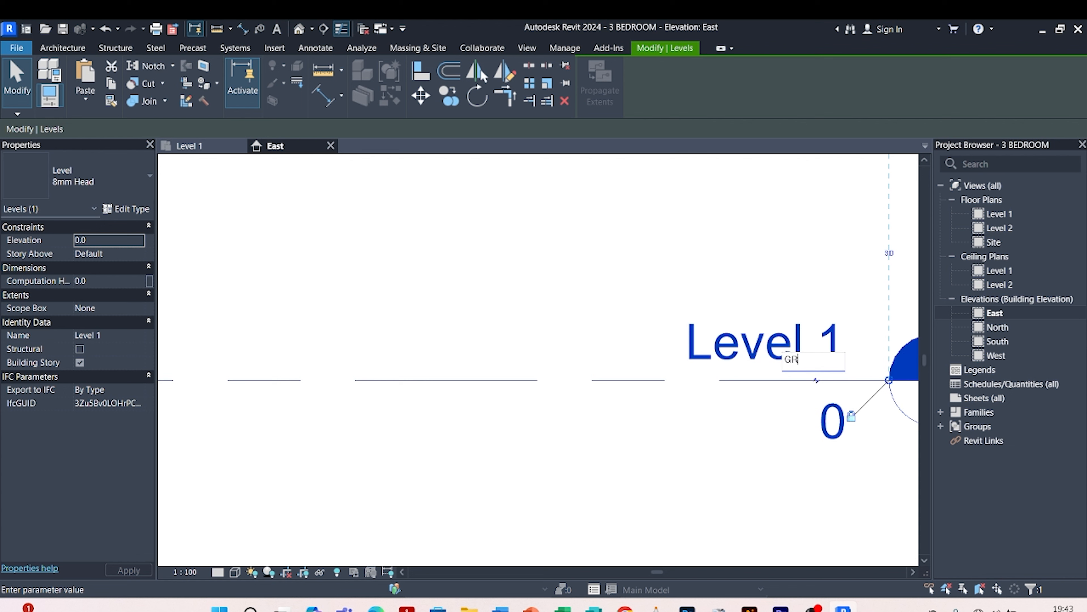
{"action": "type", "text": "OUND F"}
{"action": "type", "text": "LOOR"}
{"action": "type", "text": " LEVE"}
{"action": "type", "text": "L"}
{"action": "left_click", "coordinate": [593, 409]}
{"action": "scroll", "coordinate": [587, 411], "scroll_direction": "down", "scroll_amount": 3}
{"action": "scroll", "coordinate": [587, 411], "scroll_direction": "down", "scroll_amount": 3}
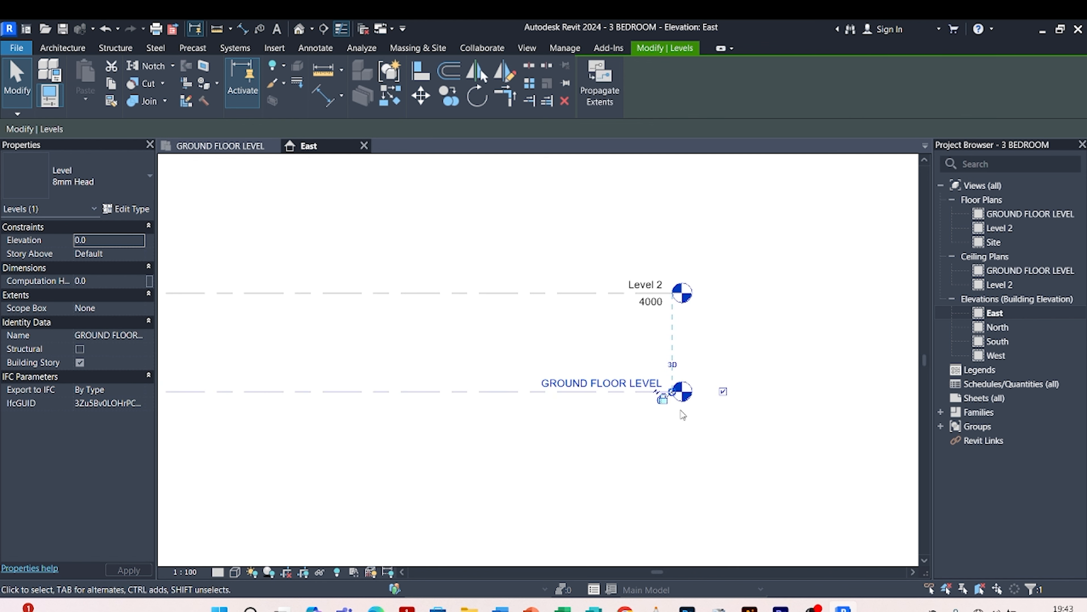
{"action": "left_click", "coordinate": [630, 448]}
- Rename Level 2 in the East elevation to ROOF LEVEL
{"action": "scroll", "coordinate": [653, 413], "scroll_direction": "down", "scroll_amount": 3}
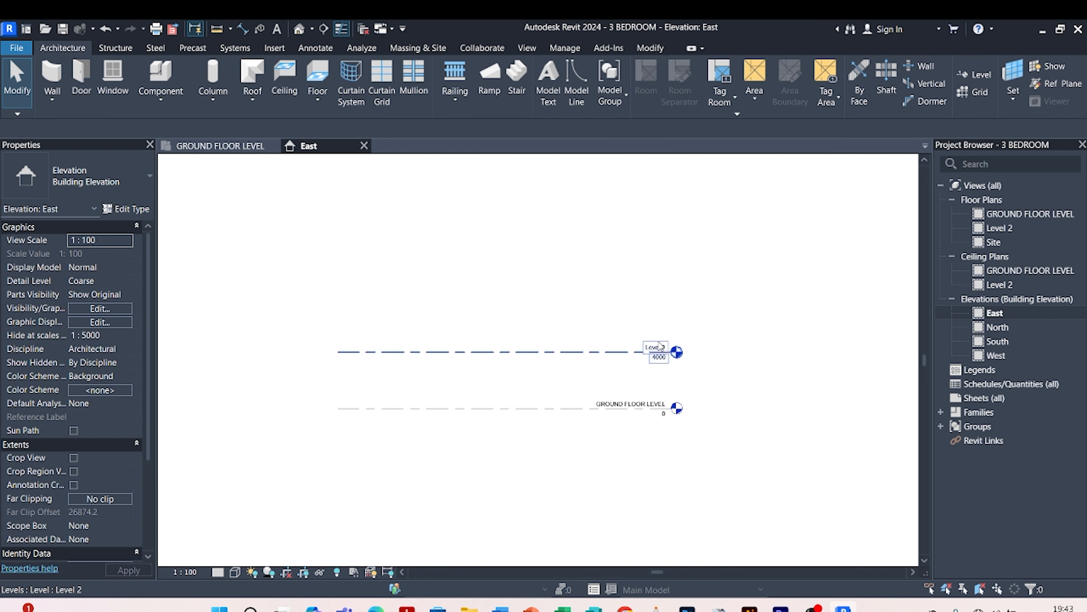
{"action": "scroll", "coordinate": [656, 377], "scroll_direction": "up", "scroll_amount": 4}
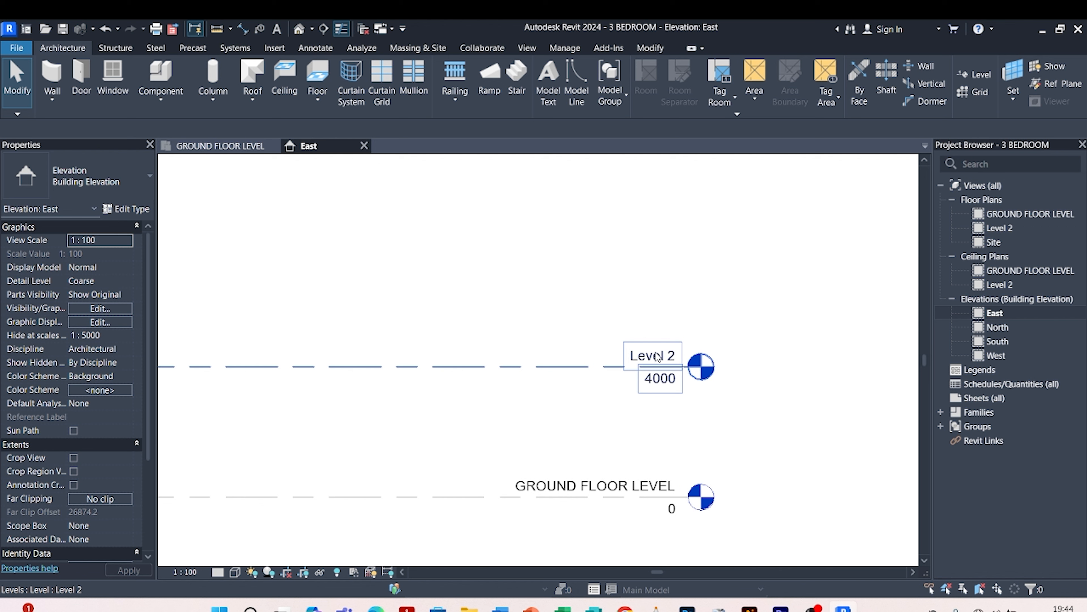
{"action": "scroll", "coordinate": [643, 396], "scroll_direction": "up", "scroll_amount": 2}
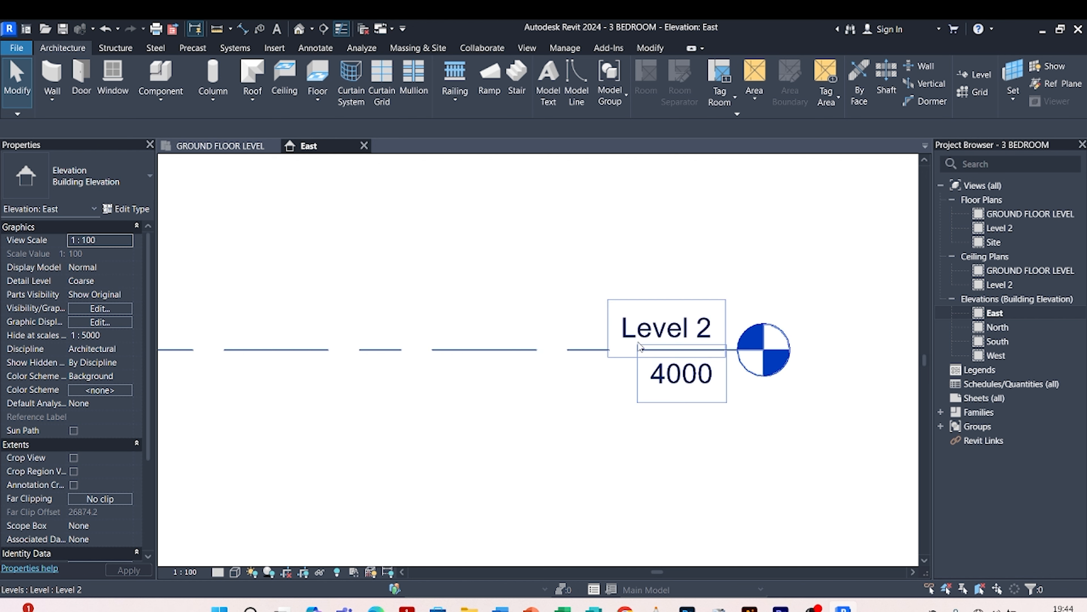
{"action": "left_click", "coordinate": [646, 333]}
{"action": "left_click", "coordinate": [647, 333]}
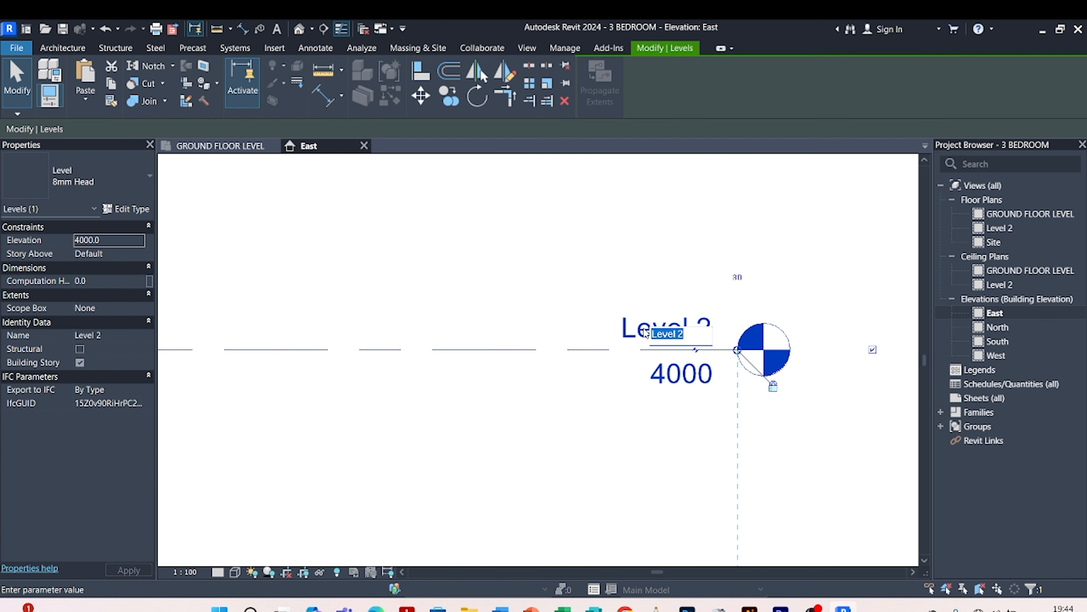
{"action": "type", "text": "ROOF LEVEL"}
{"action": "key", "text": "Return"}
{"action": "scroll", "coordinate": [676, 326], "scroll_direction": "down", "scroll_amount": 4}
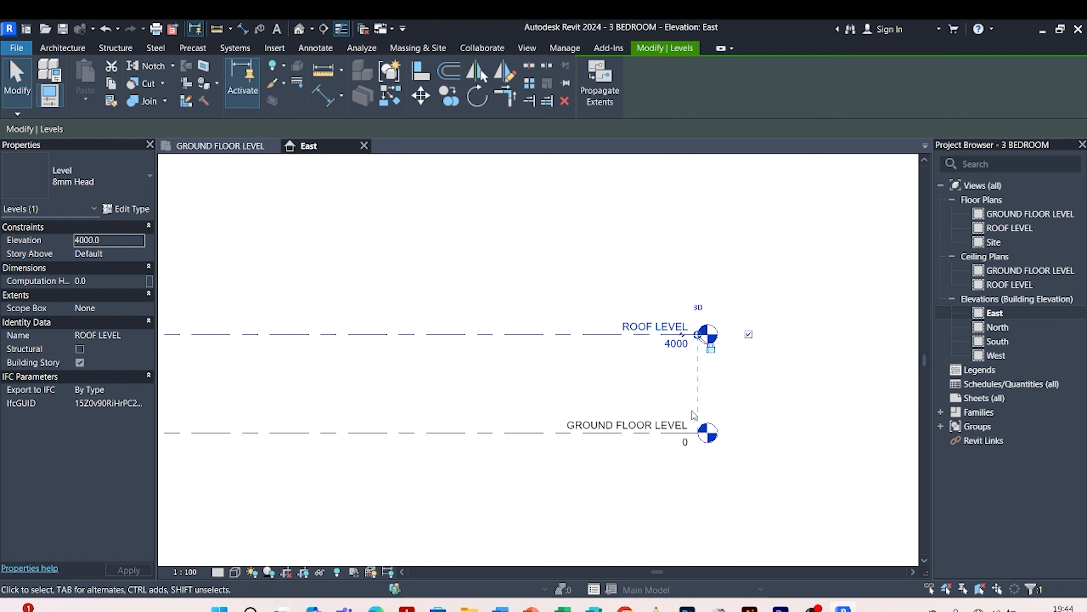
{"action": "left_click", "coordinate": [745, 377]}
- Extend the aligned ROOF LEVEL and GROUND FLOOR LEVEL lines slightly outward at their level-head end
{"action": "scroll", "coordinate": [710, 375], "scroll_direction": "up", "scroll_amount": 3}
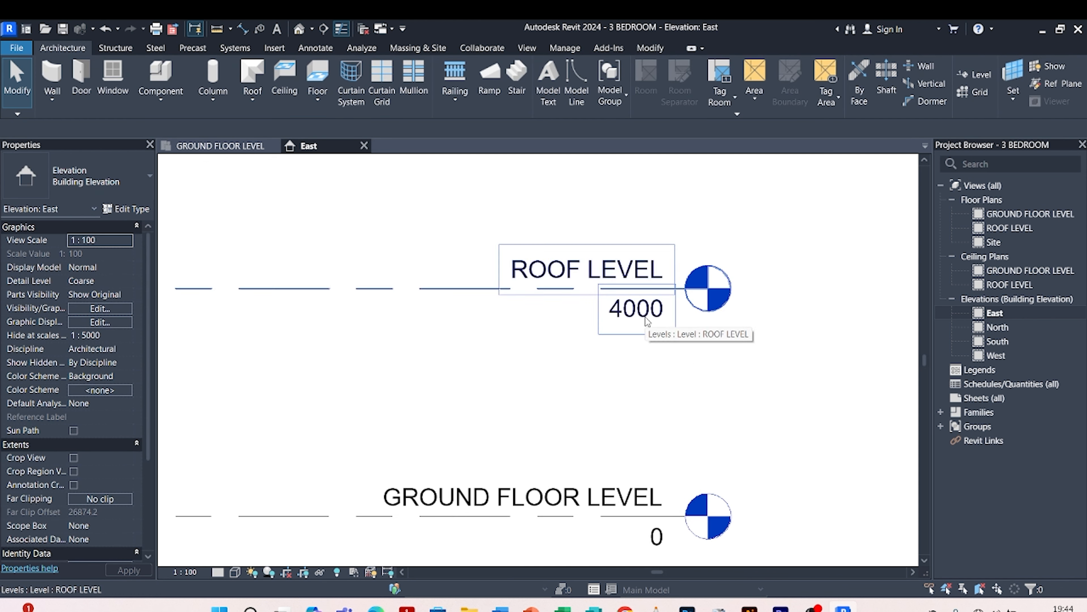
{"action": "scroll", "coordinate": [647, 322], "scroll_direction": "down", "scroll_amount": 3}
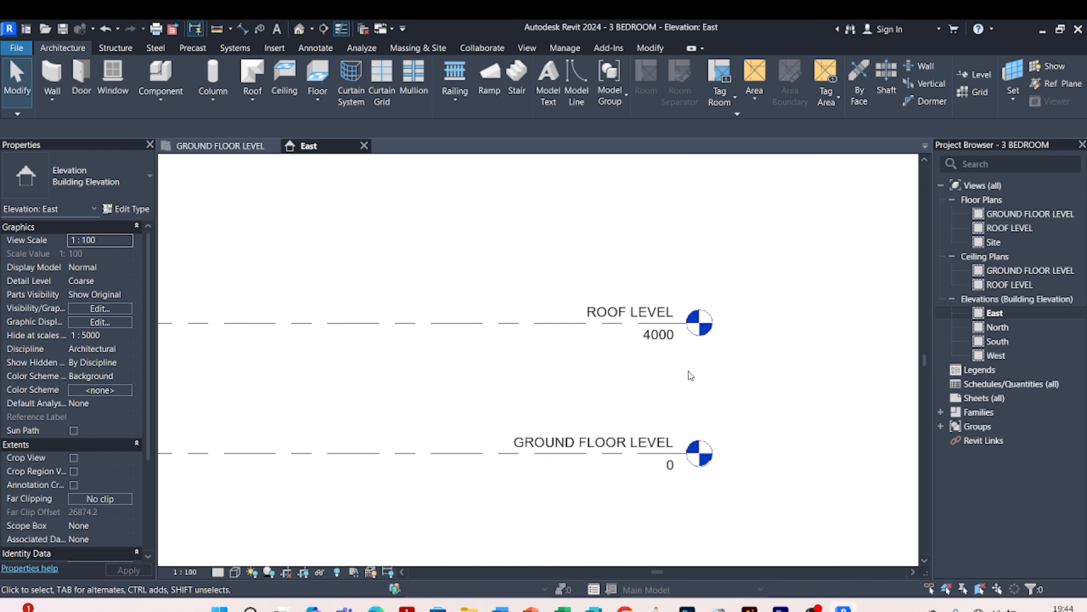
{"action": "scroll", "coordinate": [655, 355], "scroll_direction": "up", "scroll_amount": 4}
{"action": "scroll", "coordinate": [626, 330], "scroll_direction": "down", "scroll_amount": 2}
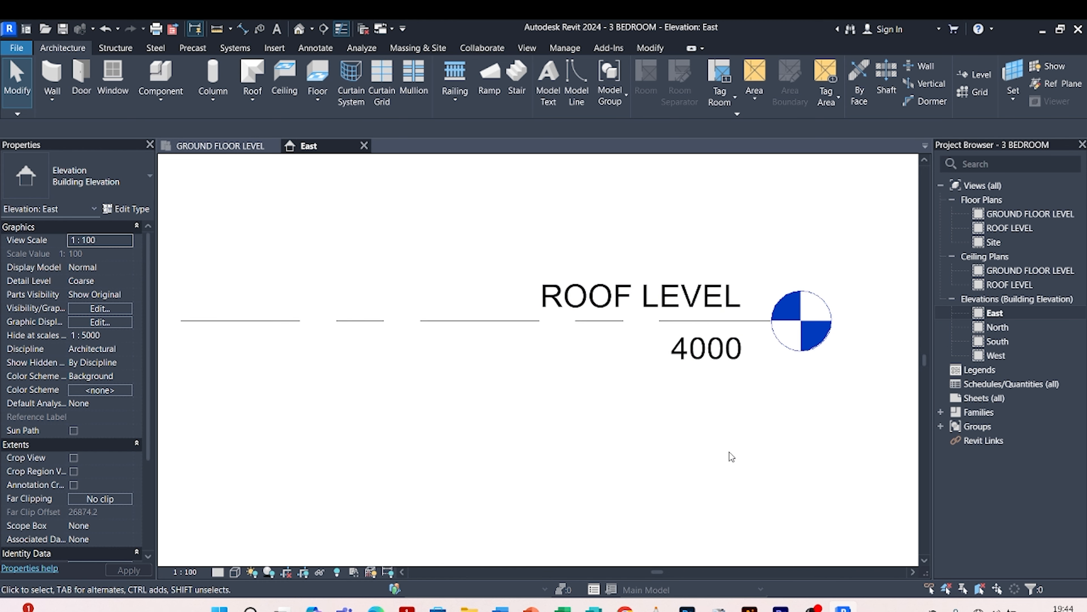
{"action": "scroll", "coordinate": [693, 375], "scroll_direction": "down", "scroll_amount": 3}
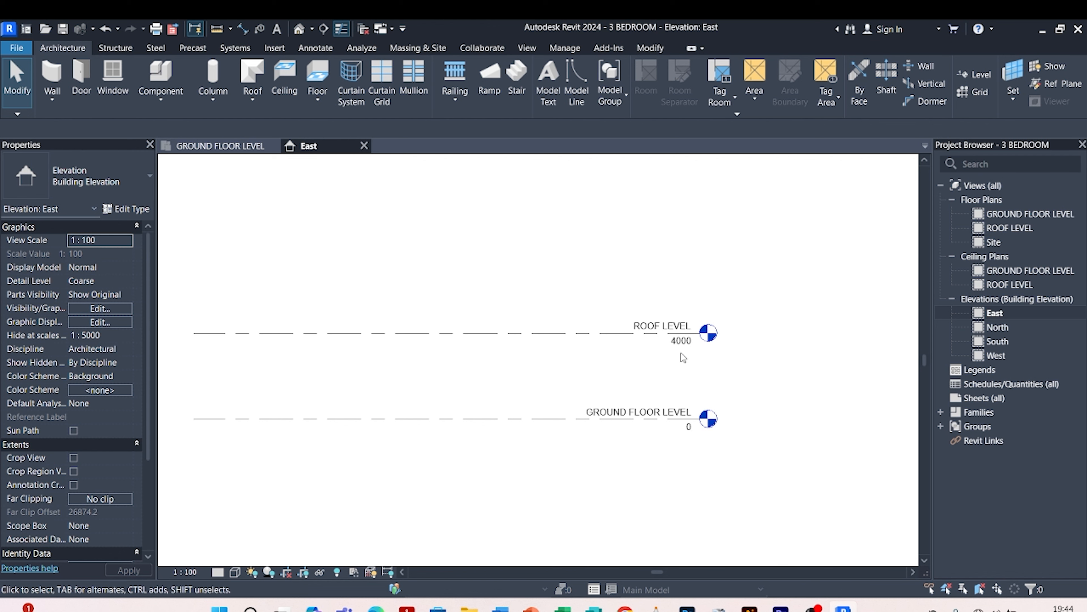
{"action": "left_click", "coordinate": [697, 336]}
{"action": "left_click_drag", "start_coordinate": [700, 333], "coordinate": [742, 333]}
{"action": "left_click", "coordinate": [688, 276]}
- Set the elevation of ROOF LEVEL to 3500 mm
{"action": "scroll", "coordinate": [733, 364], "scroll_direction": "up", "scroll_amount": 3}
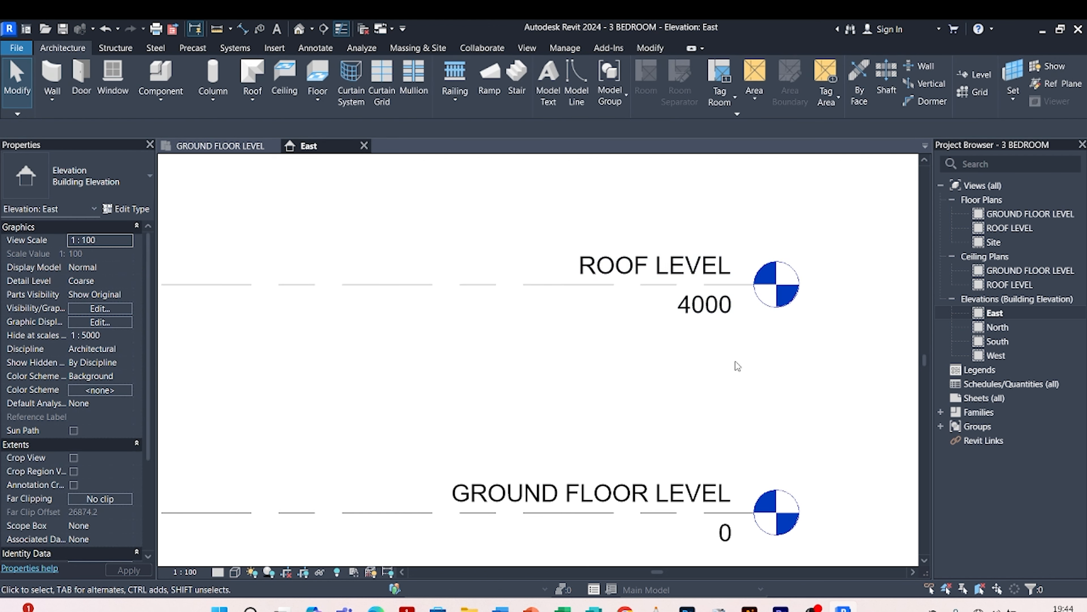
{"action": "left_click", "coordinate": [716, 313]}
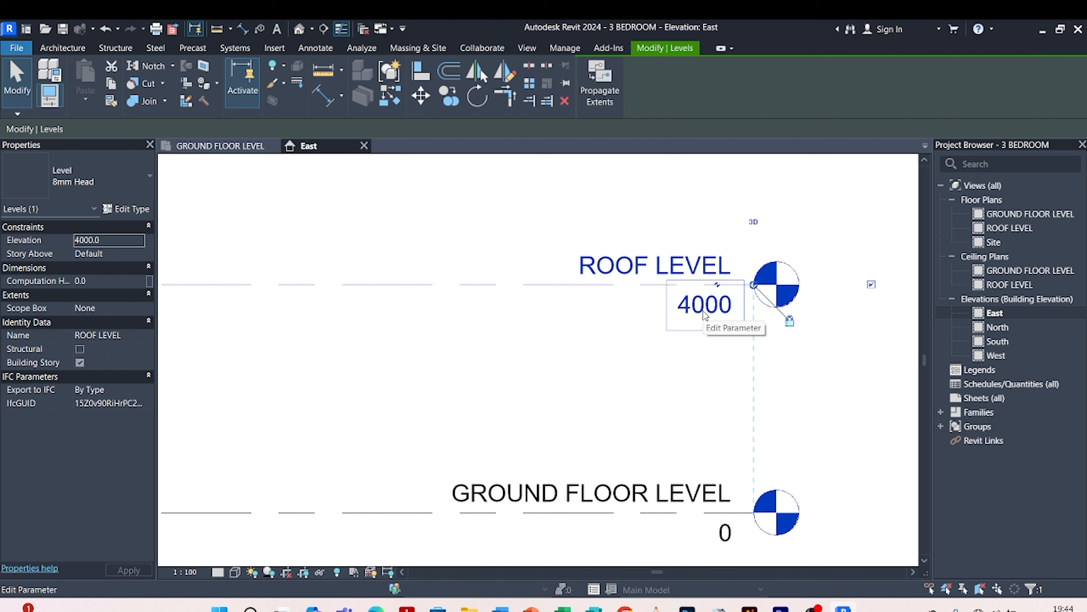
{"action": "left_click", "coordinate": [704, 315]}
{"action": "type", "text": "3500"}
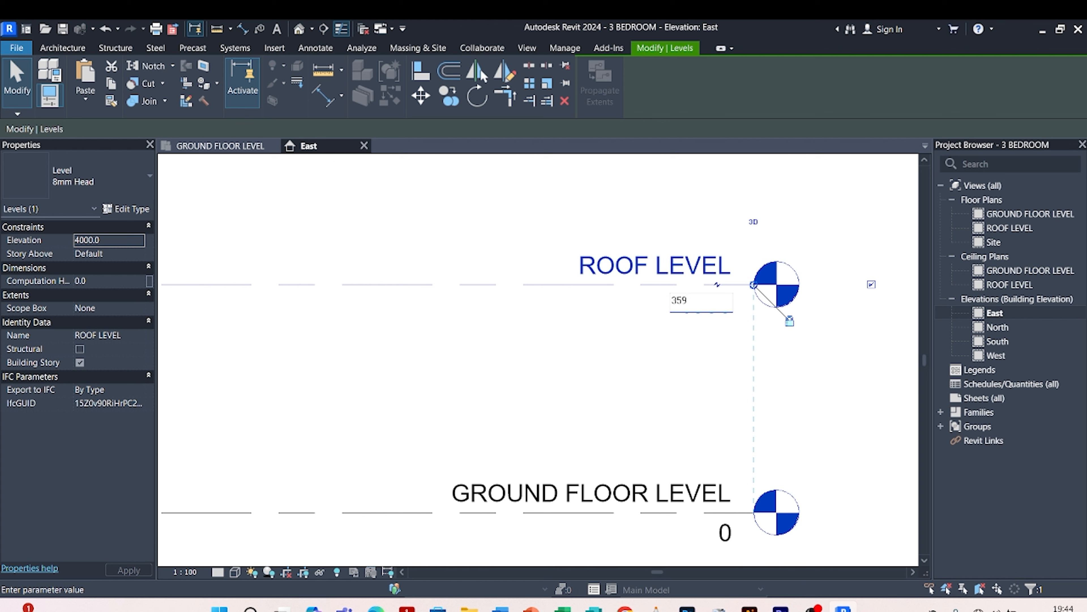
{"action": "left_click", "coordinate": [832, 375]}
{"action": "scroll", "coordinate": [556, 276], "scroll_direction": "down", "scroll_amount": 5}
{"action": "left_click", "coordinate": [684, 377]}
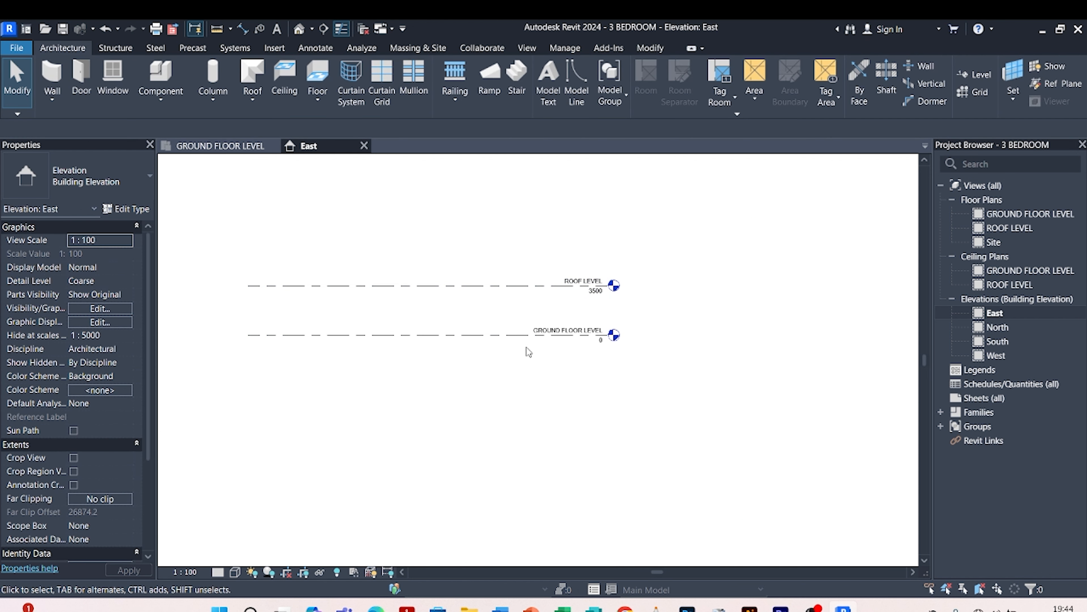
- Open the GROUND FLOOR LEVEL floor plan and frame its four elevation markers
{"action": "scroll", "coordinate": [530, 353], "scroll_direction": "up", "scroll_amount": 2}
{"action": "scroll", "coordinate": [556, 385], "scroll_direction": "down", "scroll_amount": 4}
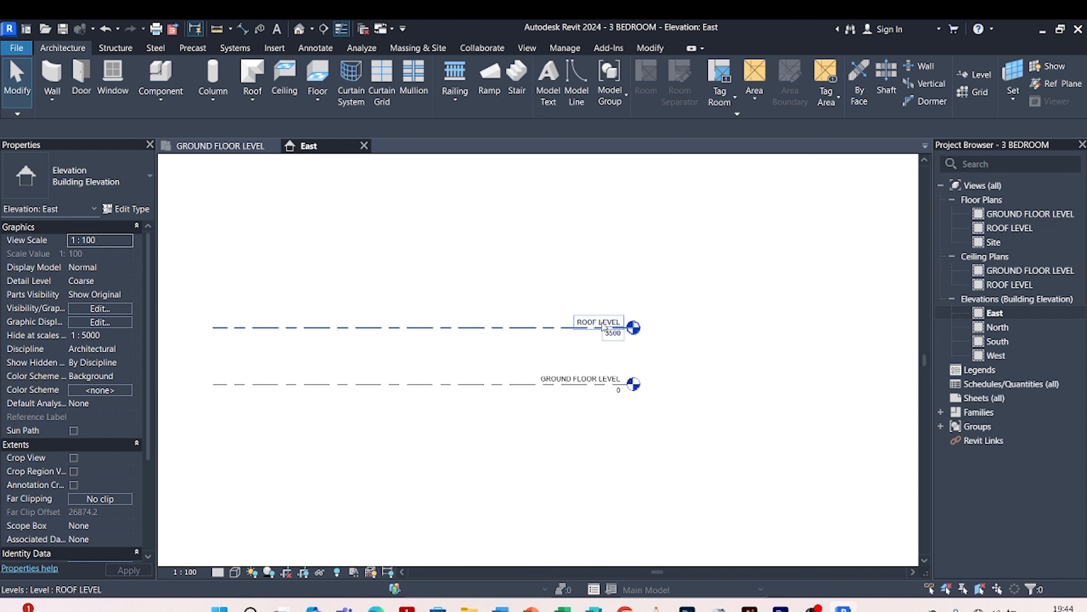
{"action": "scroll", "coordinate": [537, 375], "scroll_direction": "up", "scroll_amount": 2}
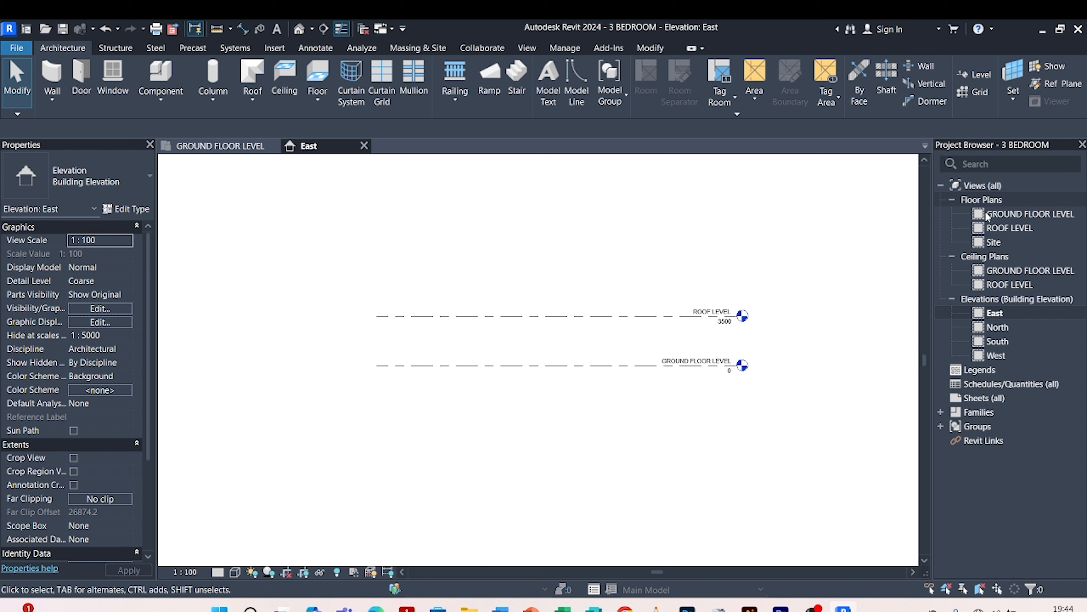
{"action": "double_click", "coordinate": [1023, 214]}
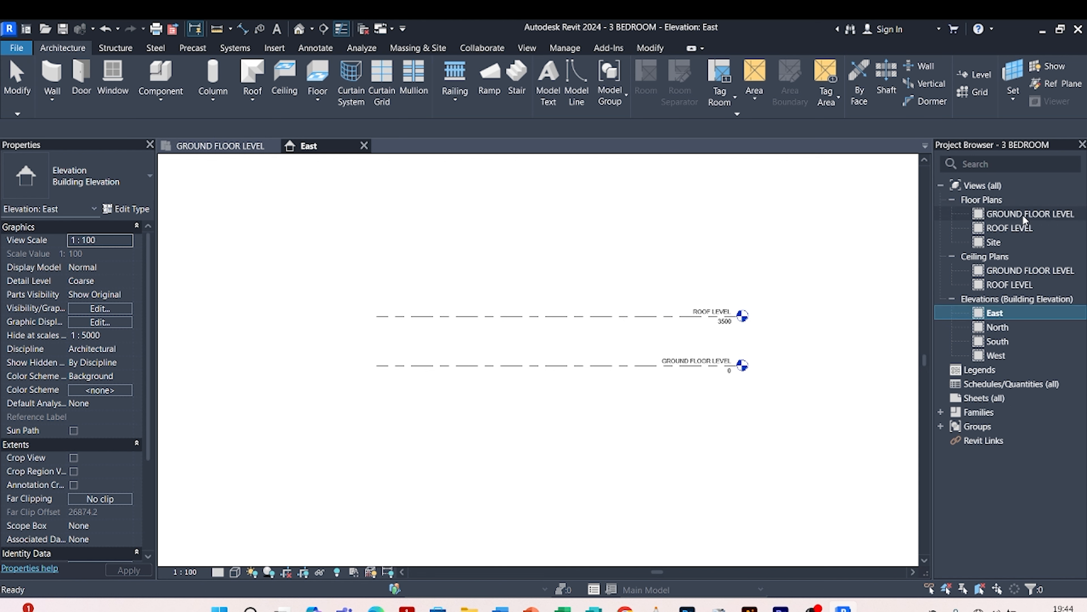
{"action": "scroll", "coordinate": [656, 372], "scroll_direction": "down", "scroll_amount": 2}
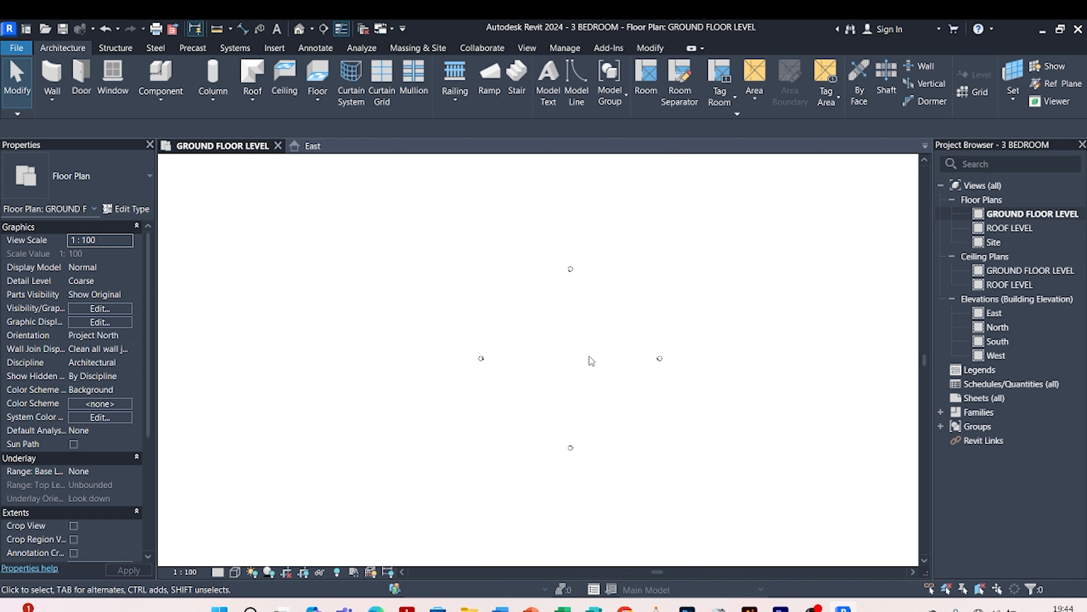
{"action": "scroll", "coordinate": [589, 356], "scroll_direction": "up", "scroll_amount": 5}
{"action": "scroll", "coordinate": [573, 353], "scroll_direction": "down", "scroll_amount": 2}
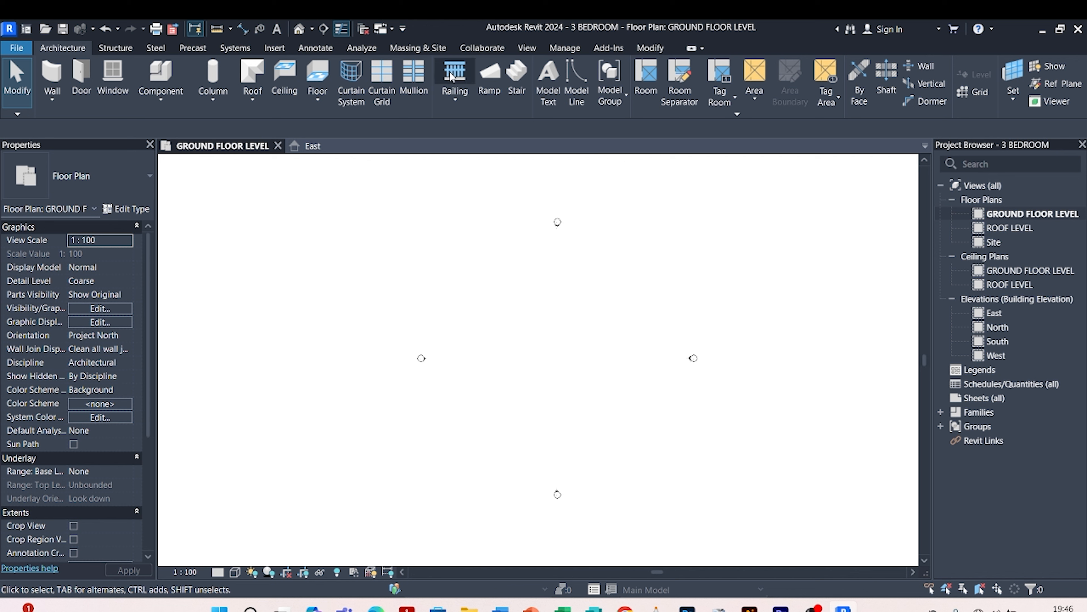
{"action": "left_click", "coordinate": [652, 48]}
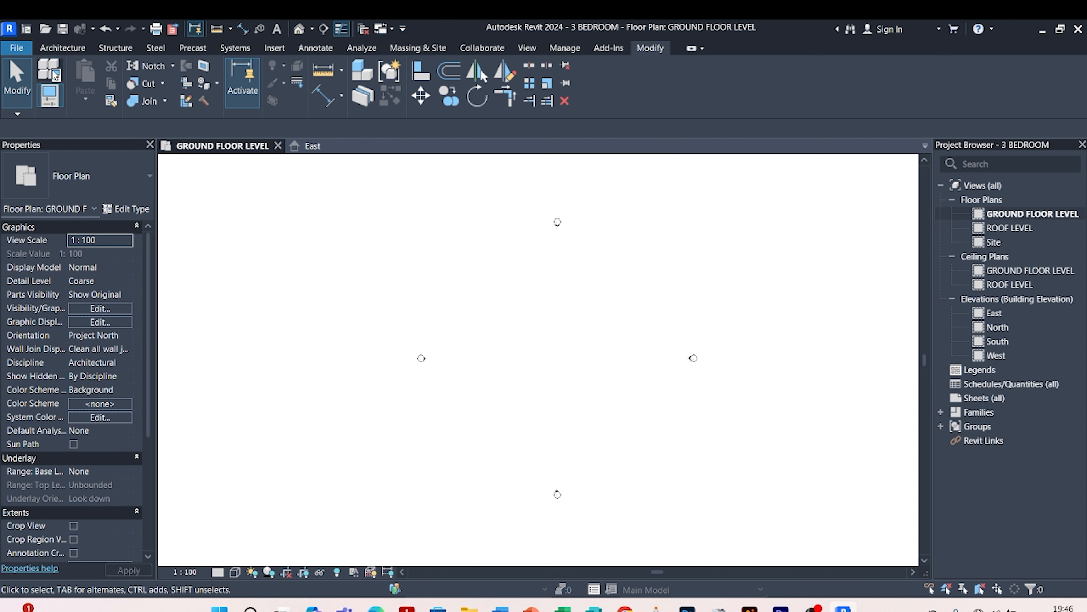
{"action": "left_click", "coordinate": [61, 50]}
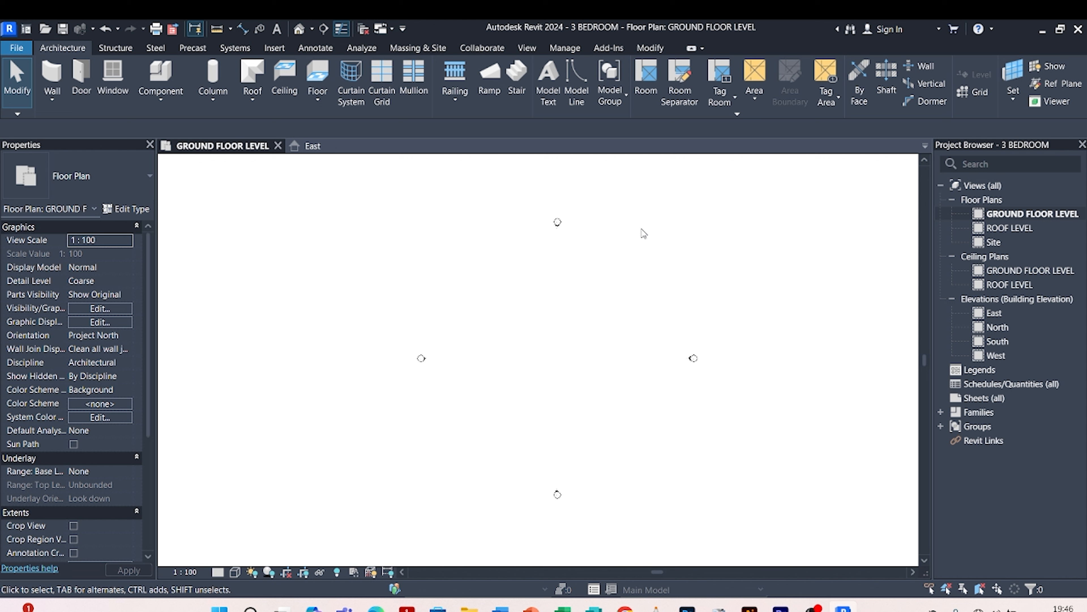
- Start placing a wall with the Basic Wall type Generic - 200mm
{"action": "left_click", "coordinate": [50, 76]}
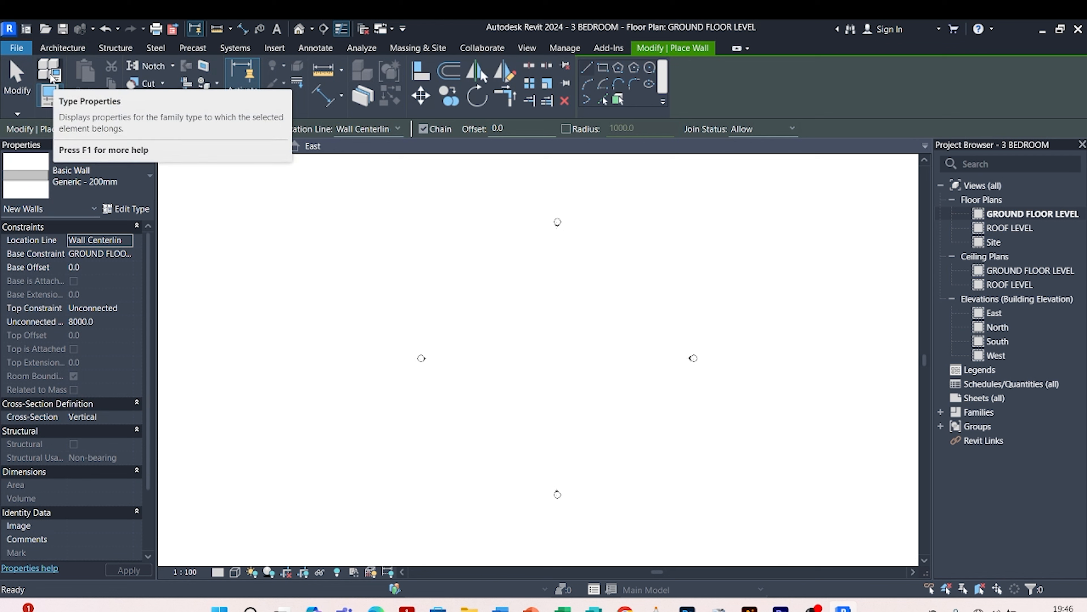
{"action": "left_click", "coordinate": [142, 164]}
{"action": "scroll", "coordinate": [115, 371], "scroll_direction": "down", "scroll_amount": 2}
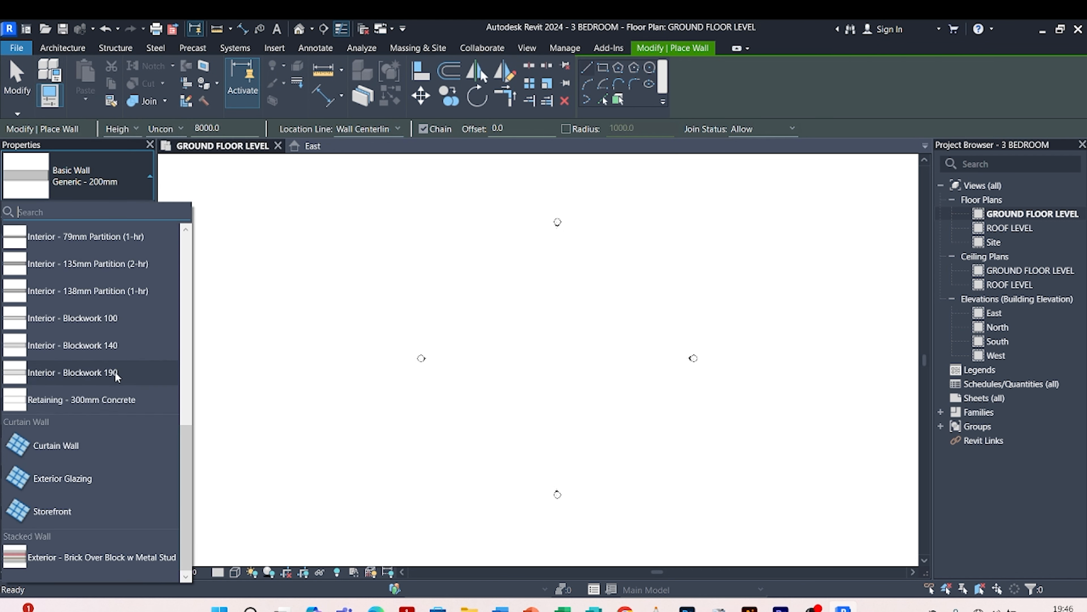
{"action": "scroll", "coordinate": [117, 393], "scroll_direction": "up", "scroll_amount": 1}
{"action": "scroll", "coordinate": [117, 392], "scroll_direction": "up", "scroll_amount": 5}
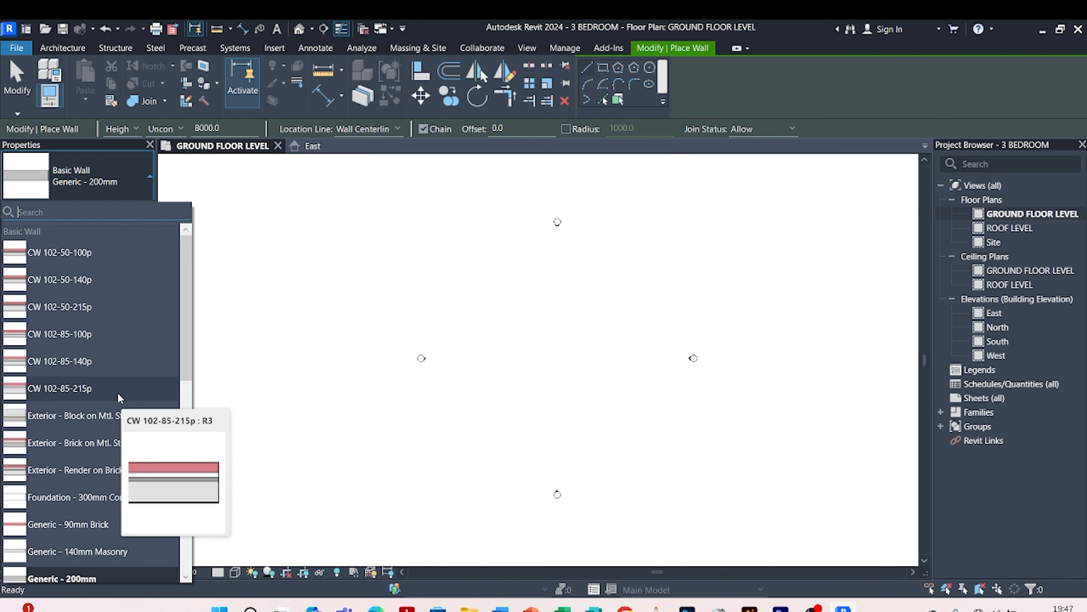
{"action": "scroll", "coordinate": [118, 386], "scroll_direction": "down", "scroll_amount": 4}
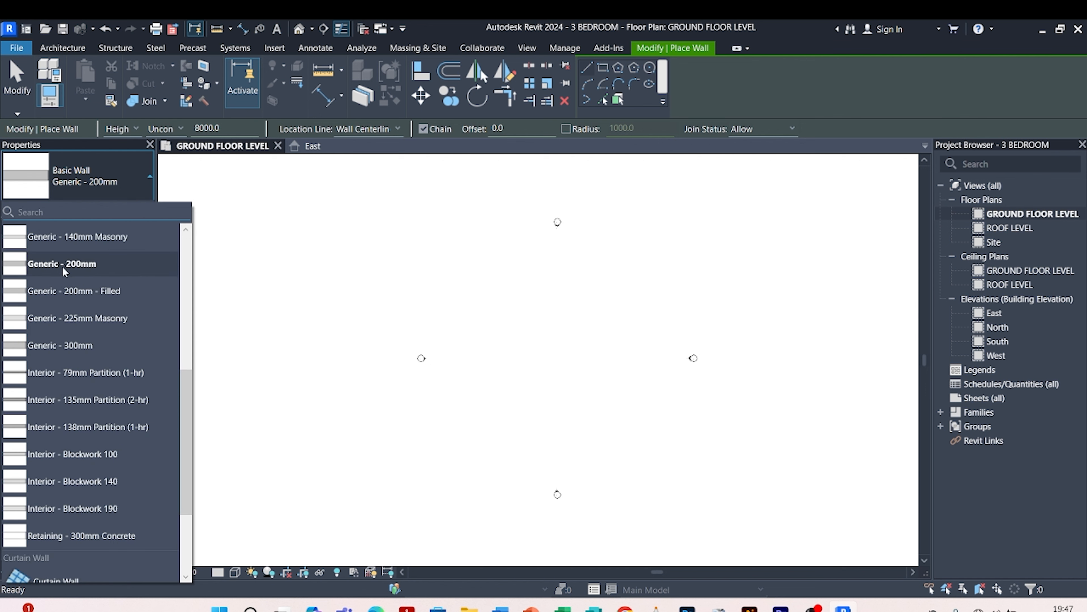
{"action": "mouse_move", "coordinate": [74, 264]}
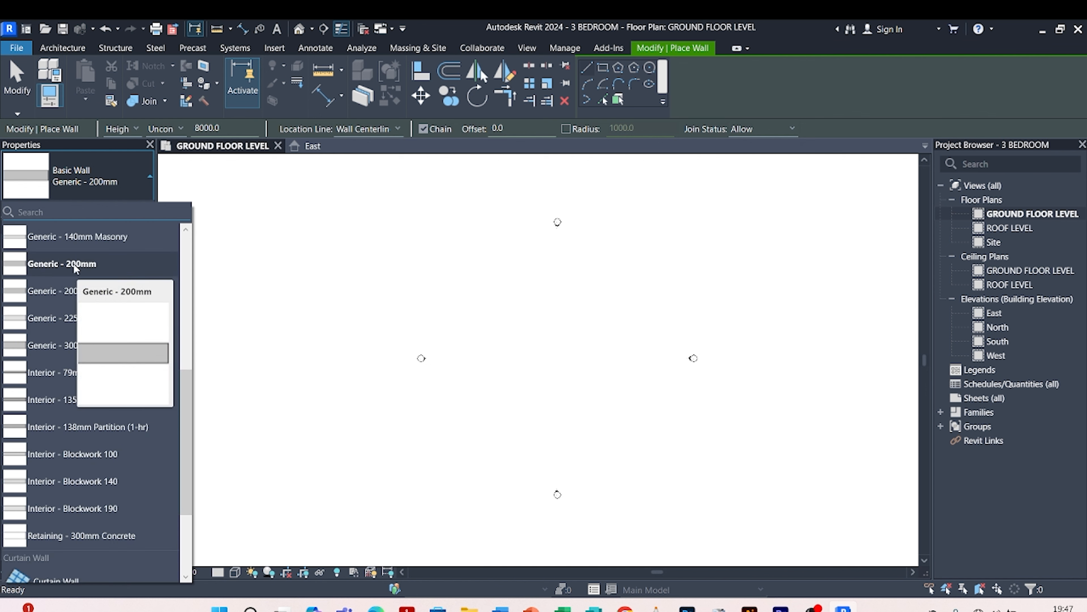
{"action": "left_click", "coordinate": [73, 264]}
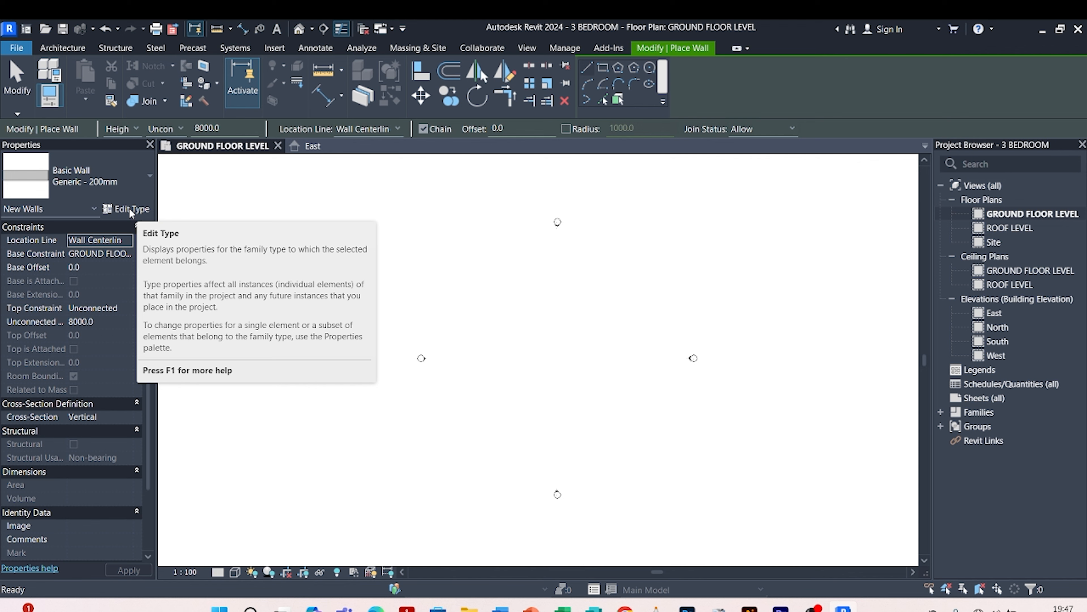
- Duplicate the Generic - 200mm wall type under the name 200MM THICK WALL
{"action": "left_click", "coordinate": [130, 209]}
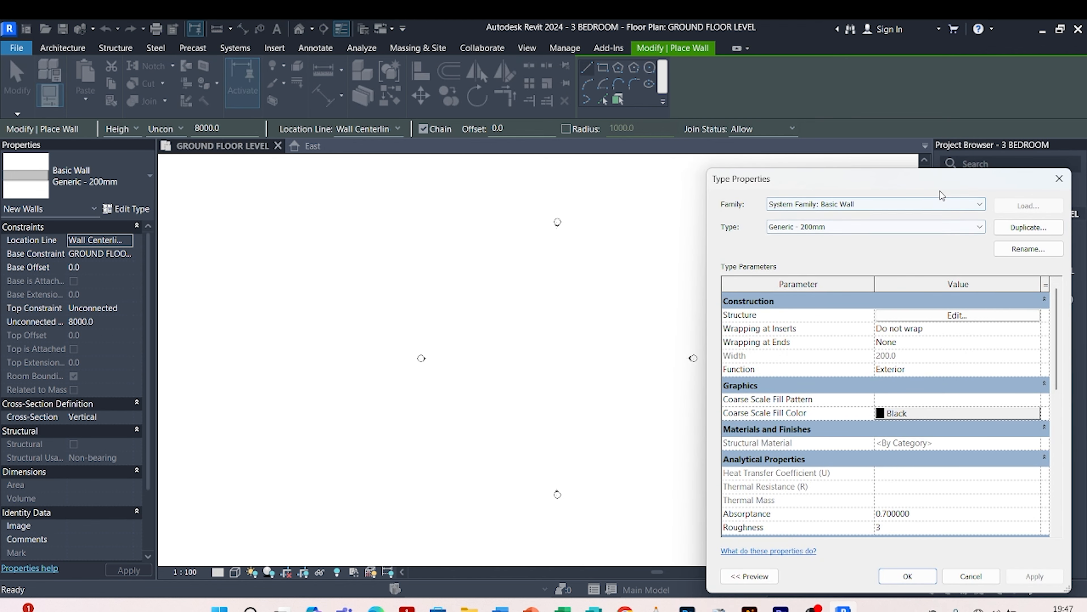
{"action": "left_click_drag", "start_coordinate": [924, 179], "coordinate": [914, 152]}
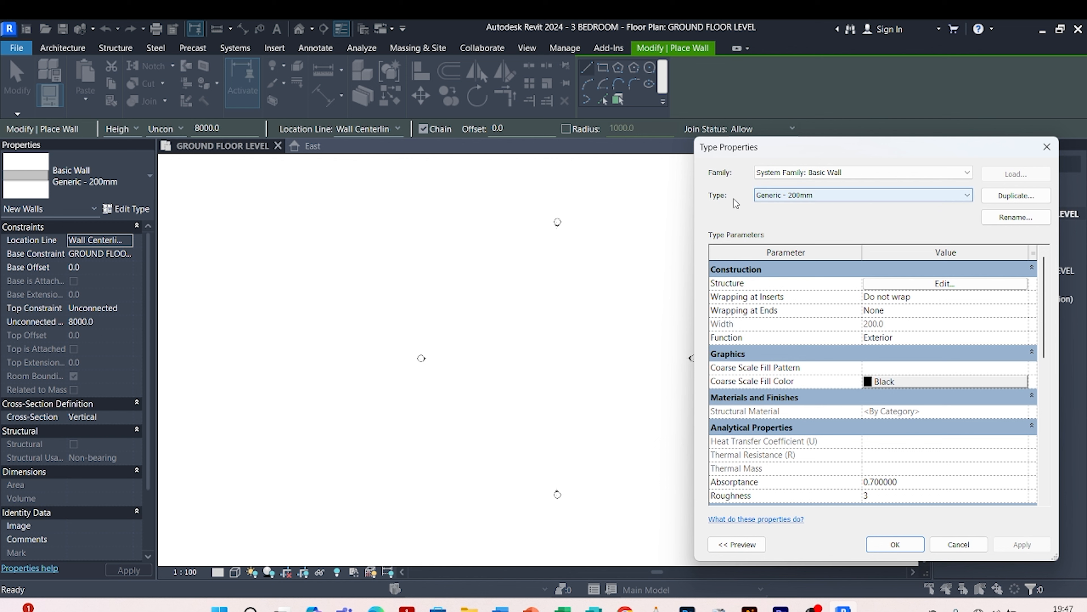
{"action": "left_click", "coordinate": [1001, 197]}
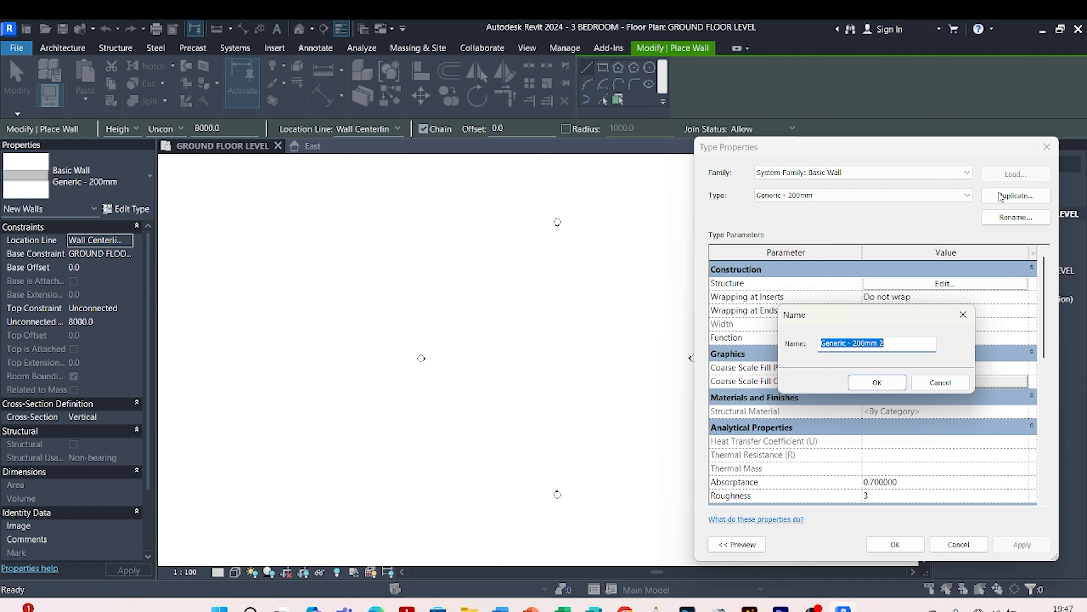
{"action": "type", "text": "200"}
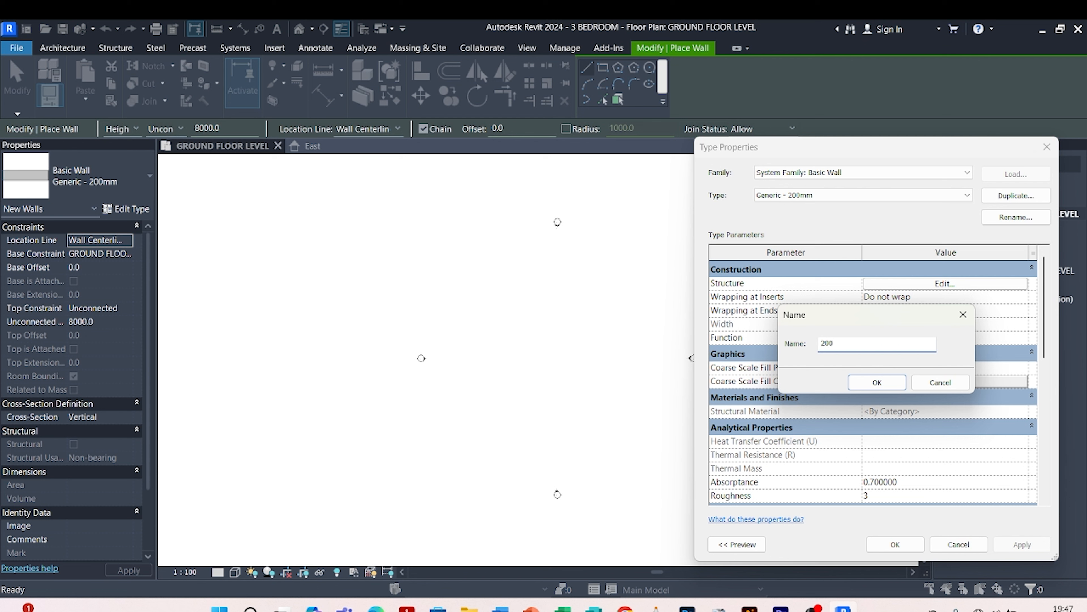
{"action": "type", "text": "MM THICK WALL"}
{"action": "left_click", "coordinate": [899, 381]}
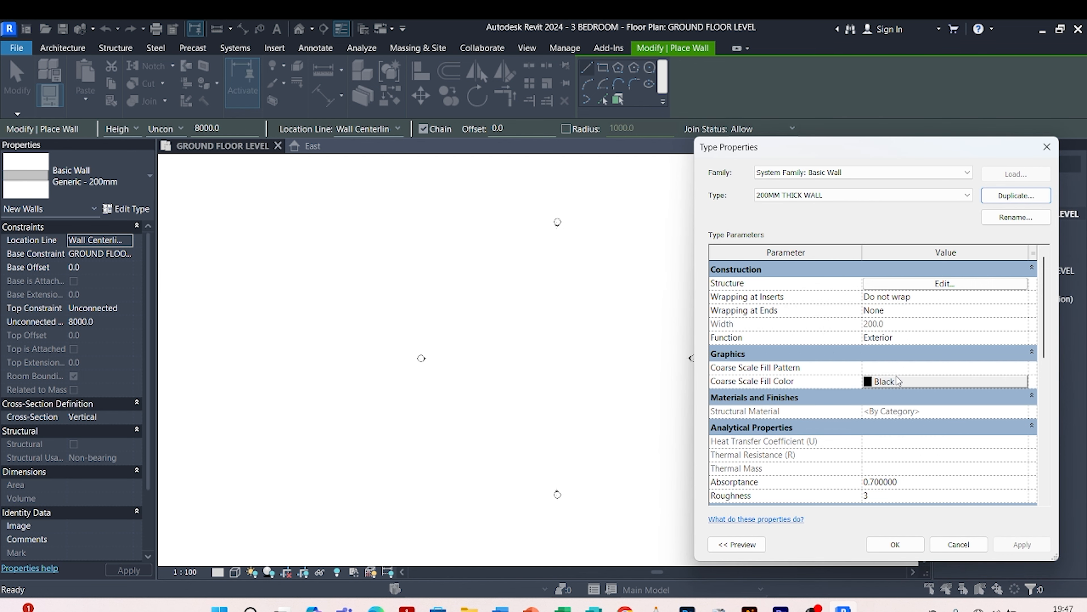
- Open the structure of the 200MM THICK WALL type and insert two additional layers above the existing structure layer
{"action": "left_click", "coordinate": [945, 283]}
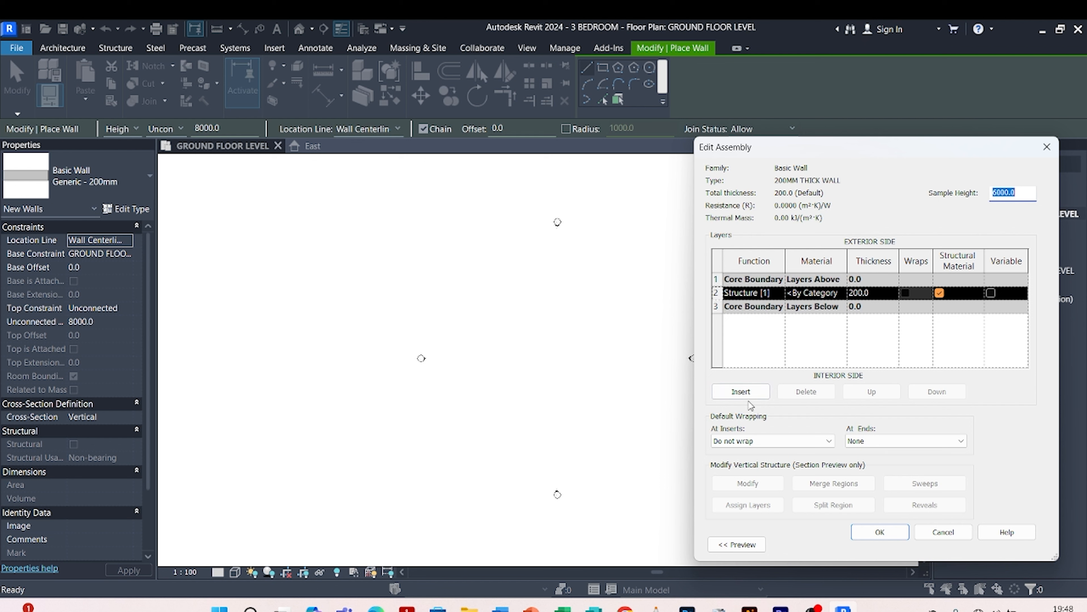
{"action": "left_click", "coordinate": [749, 392]}
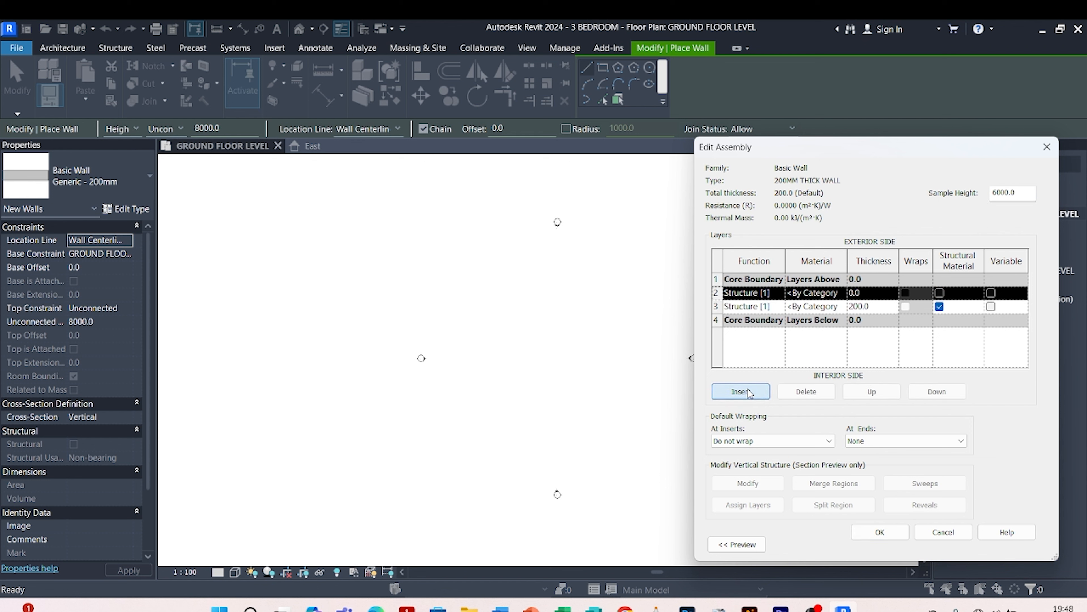
{"action": "left_click", "coordinate": [749, 392]}
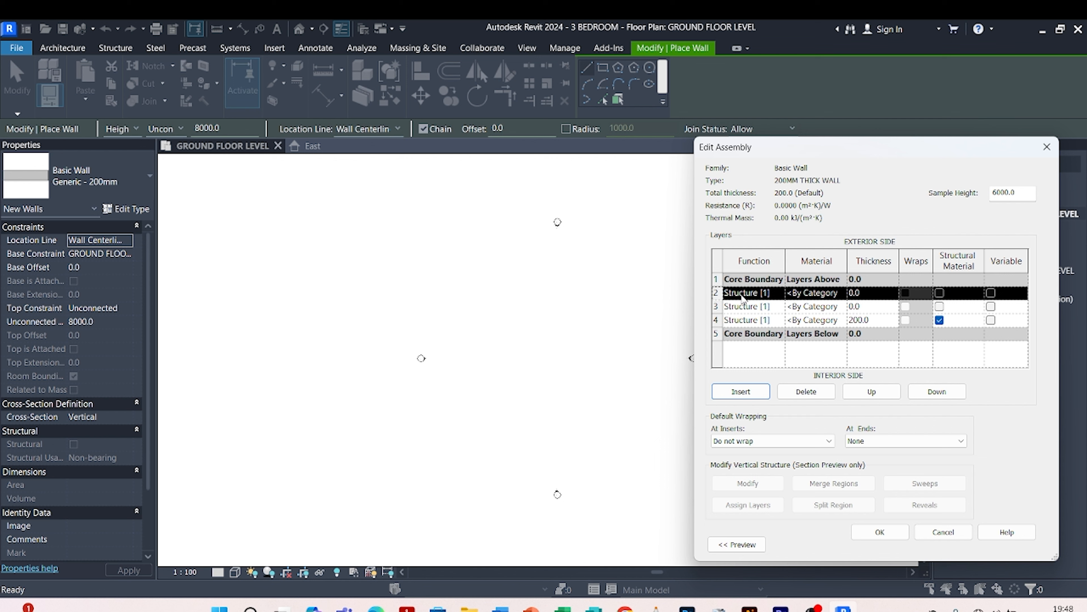
- Set the functions of the three wall layers, from exterior to interior, to Finish 1 [4], Structure [1] and Finish 2 [5]
{"action": "left_click", "coordinate": [780, 294]}
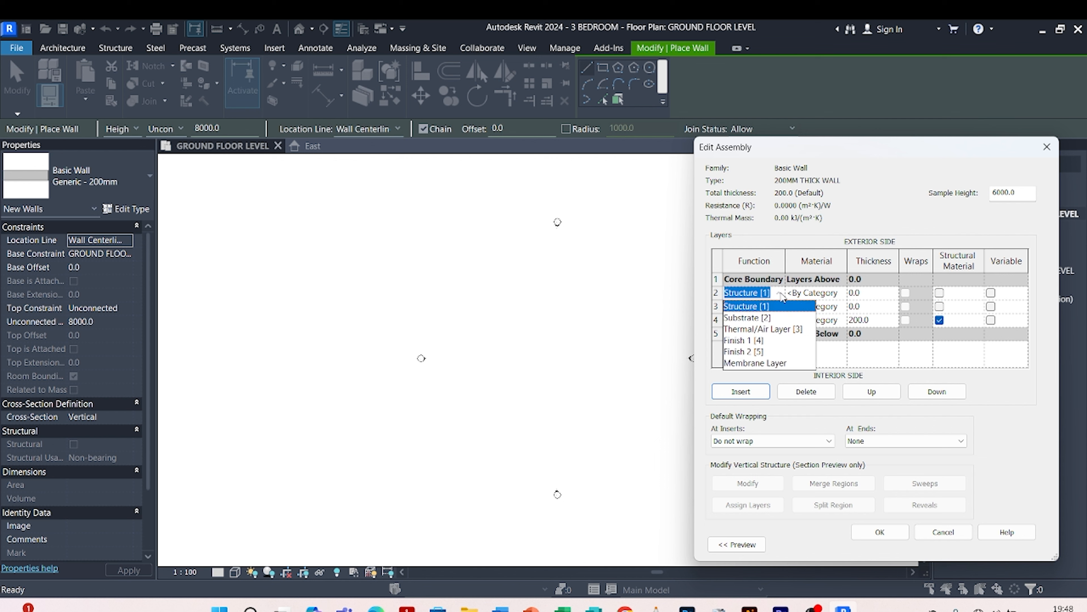
{"action": "left_click", "coordinate": [773, 341]}
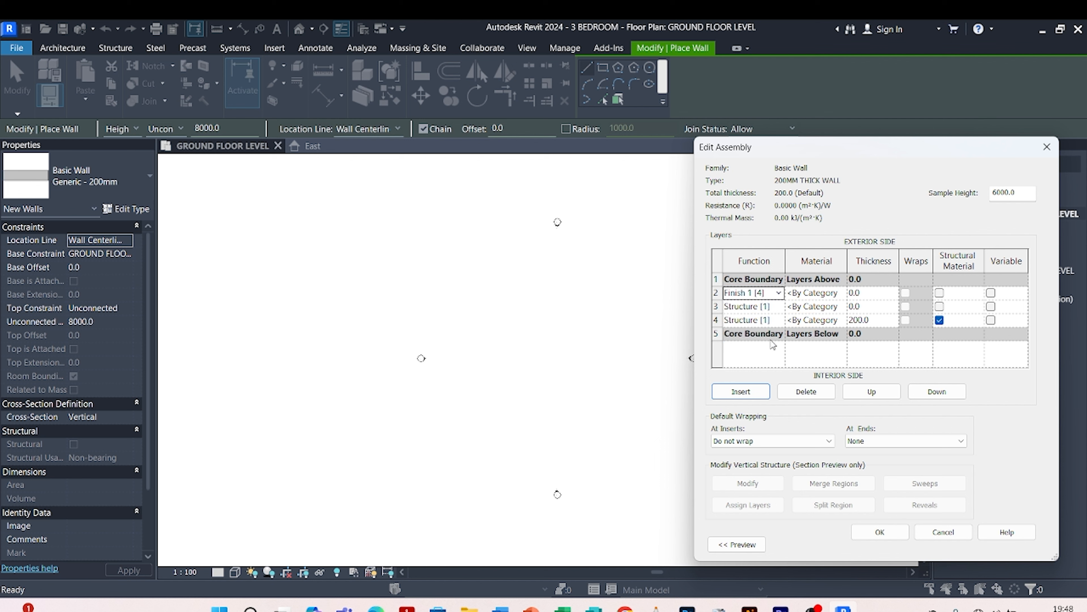
{"action": "left_click", "coordinate": [778, 306]}
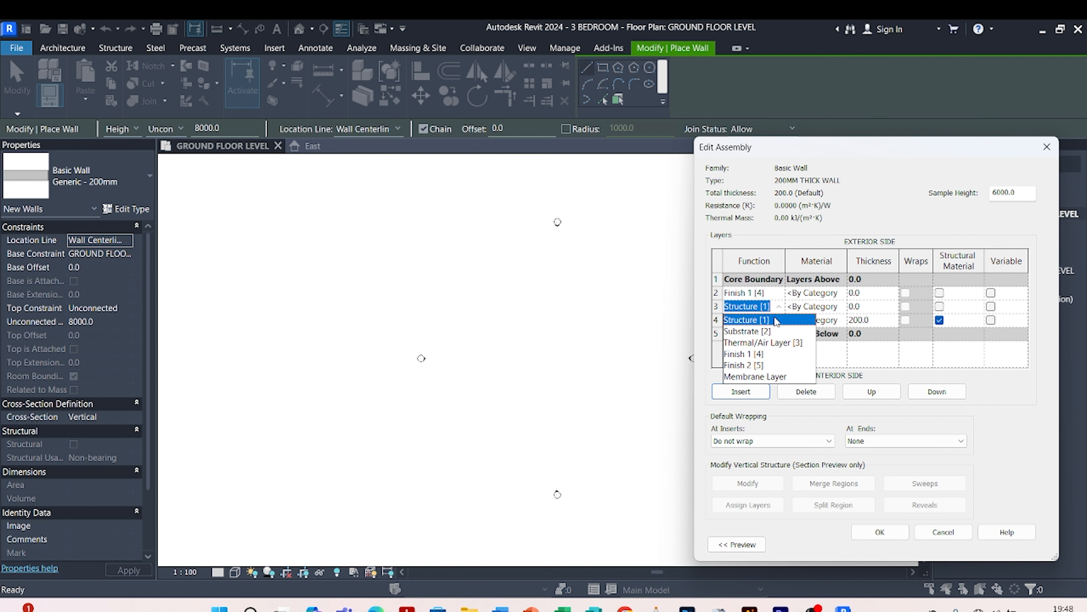
{"action": "left_click", "coordinate": [777, 321]}
{"action": "left_click", "coordinate": [777, 320]}
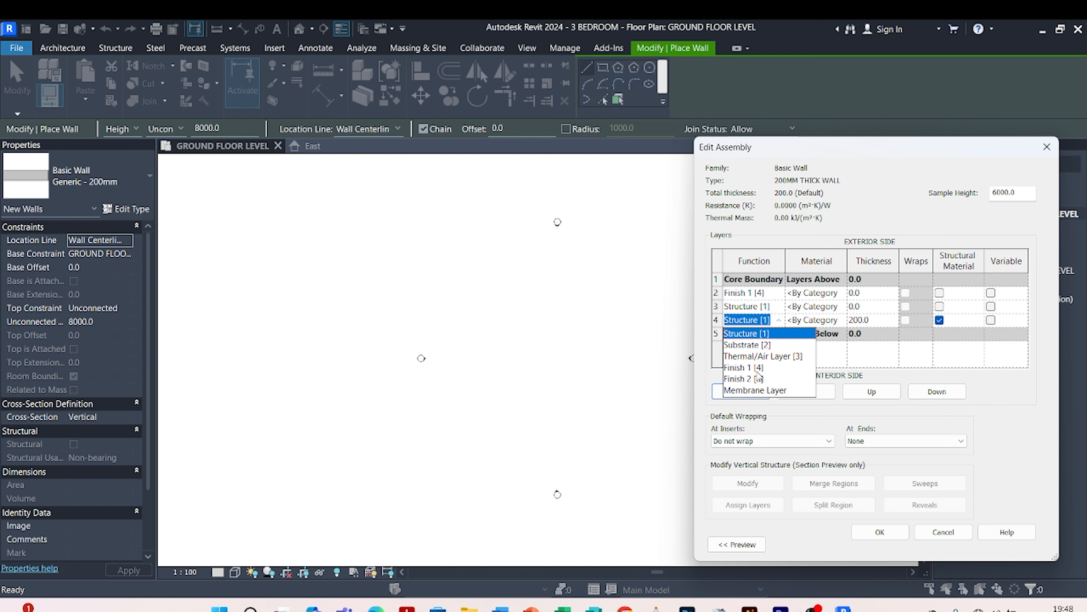
{"action": "left_click", "coordinate": [758, 378]}
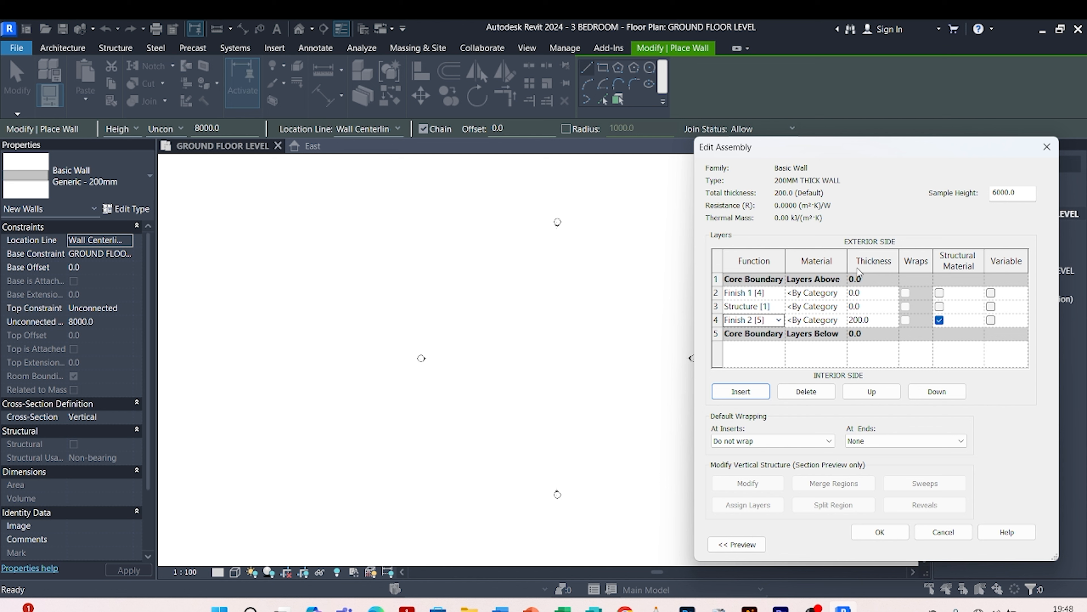
- Set the Structure layer's thickness to 180 mm and both finish layers' thickness to 10 mm
{"action": "left_click", "coordinate": [875, 307]}
{"action": "type", "text": "180"}
{"action": "left_click", "coordinate": [871, 294]}
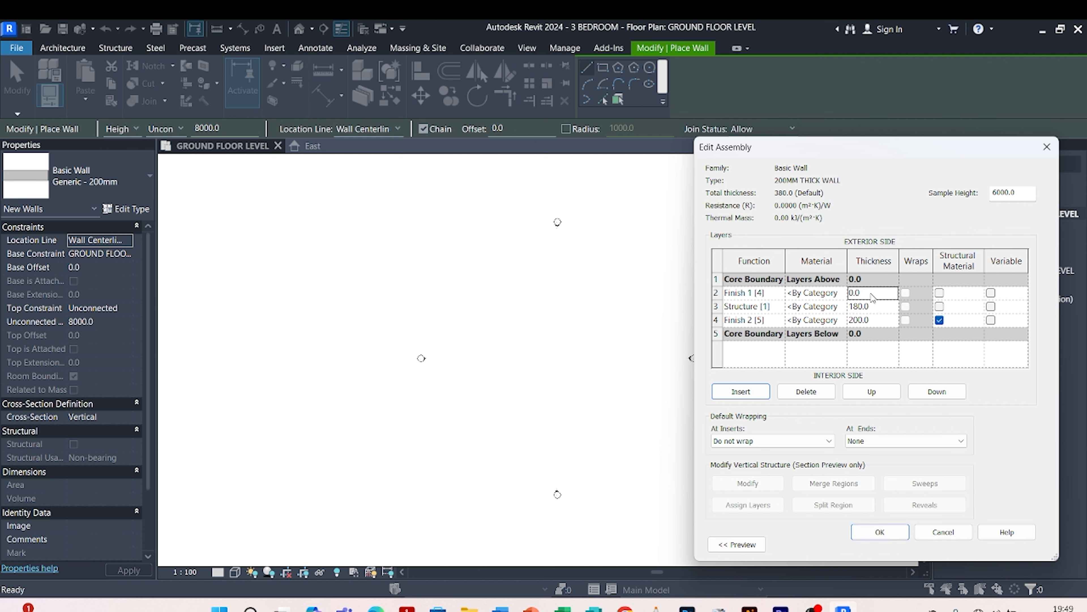
{"action": "type", "text": "1010"}
{"action": "left_click", "coordinate": [845, 307]}
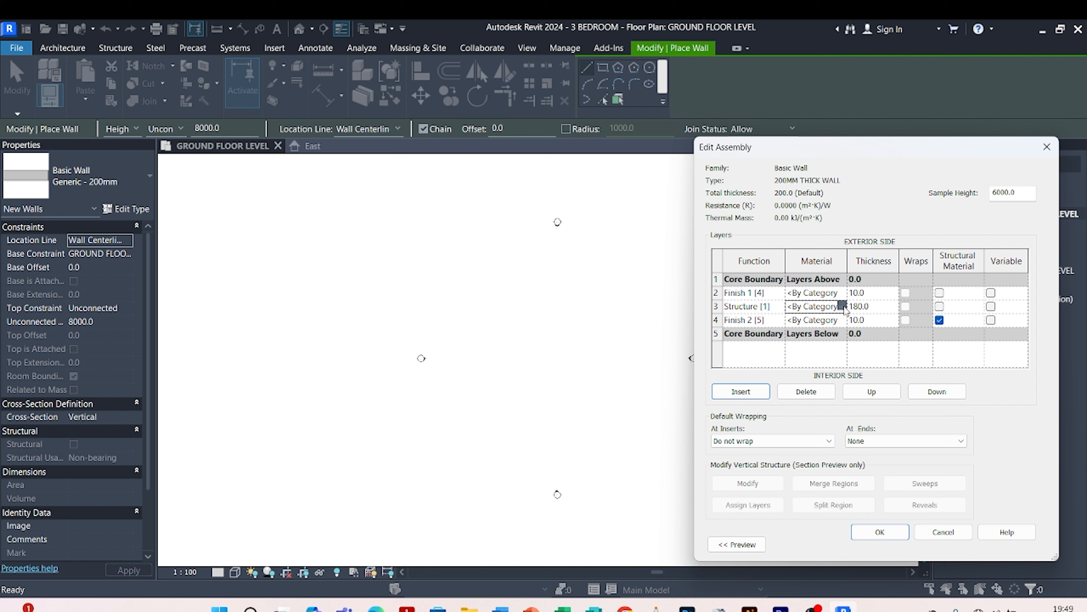
{"action": "left_click", "coordinate": [842, 306]}
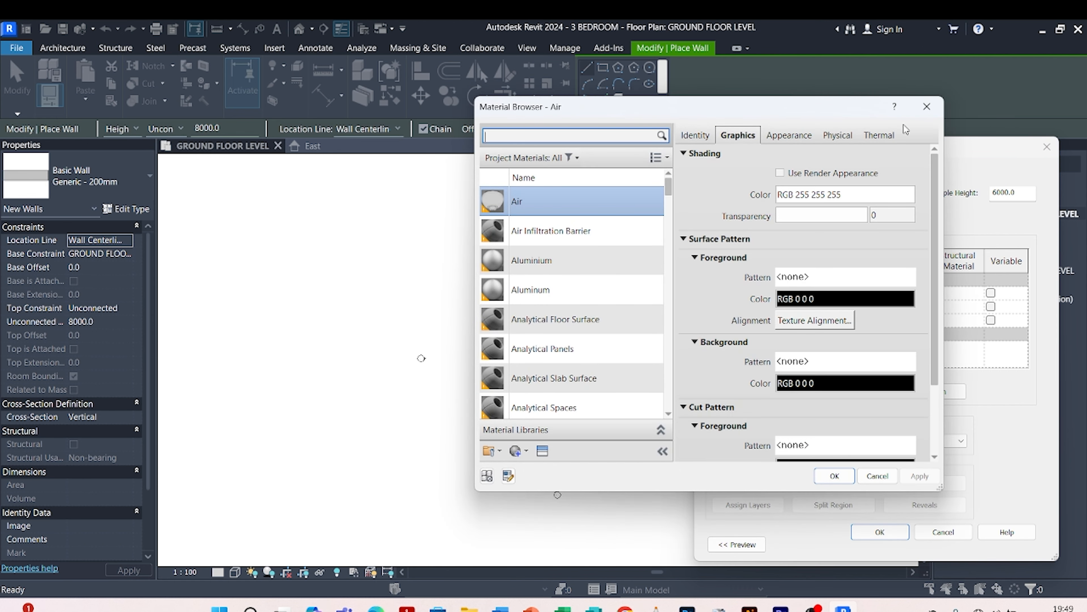
{"action": "left_click", "coordinate": [926, 106]}
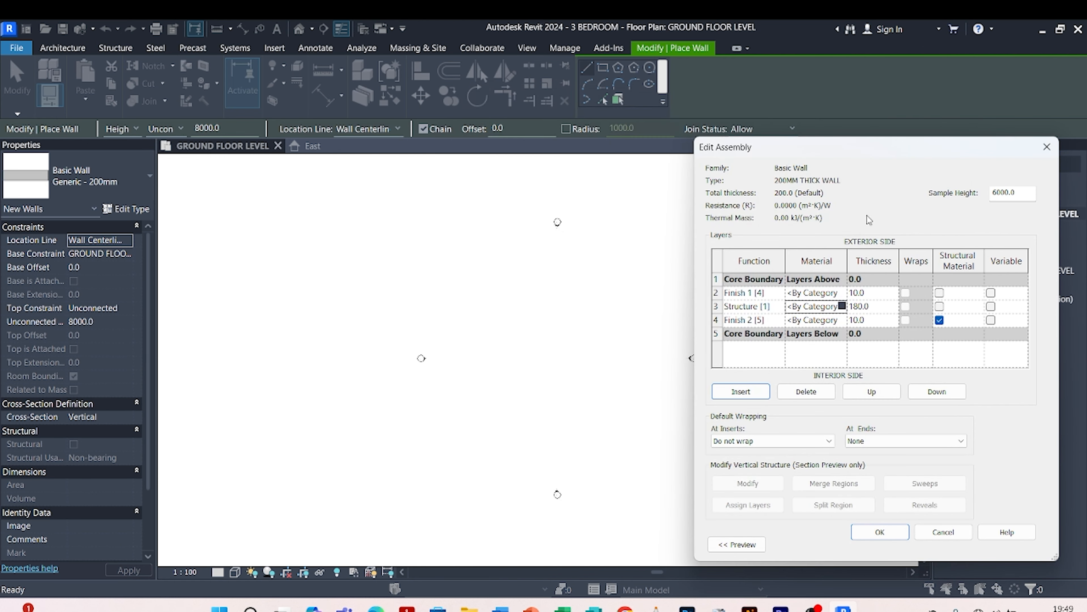
- Create a new material named BRICK WORK for the Structure [1] layer
{"action": "left_click", "coordinate": [842, 306]}
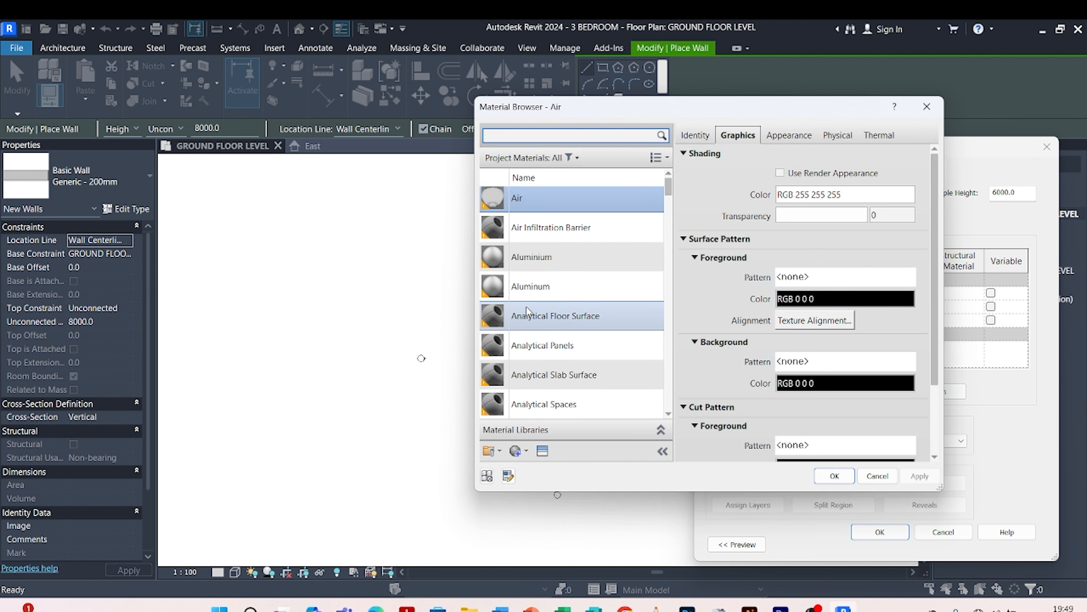
{"action": "scroll", "coordinate": [534, 329], "scroll_direction": "down", "scroll_amount": 15}
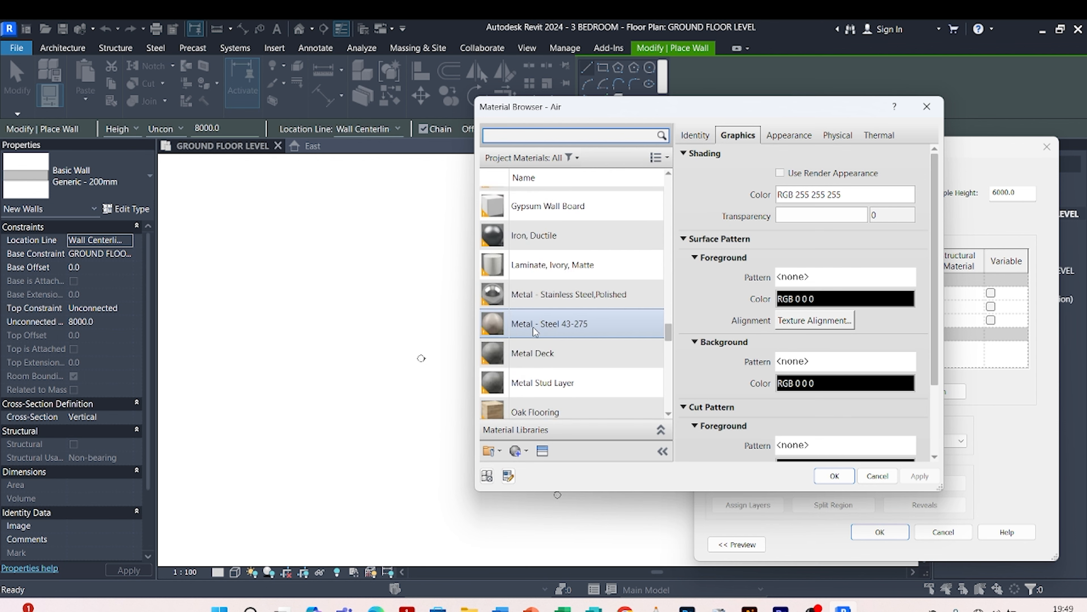
{"action": "scroll", "coordinate": [534, 328], "scroll_direction": "down", "scroll_amount": 5}
{"action": "scroll", "coordinate": [535, 328], "scroll_direction": "up", "scroll_amount": 15}
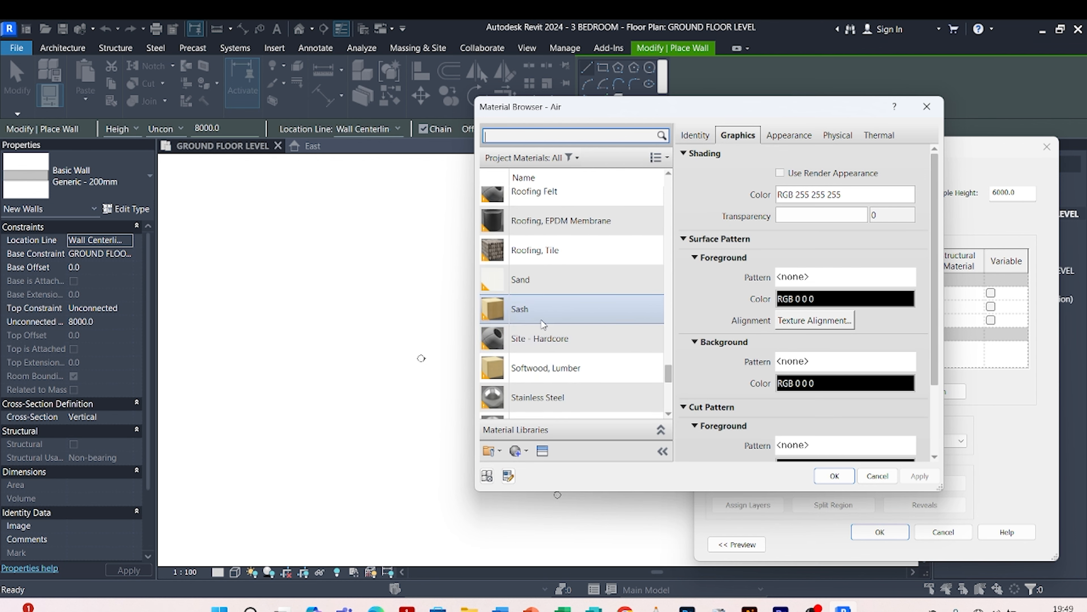
{"action": "scroll", "coordinate": [543, 324], "scroll_direction": "up", "scroll_amount": 10}
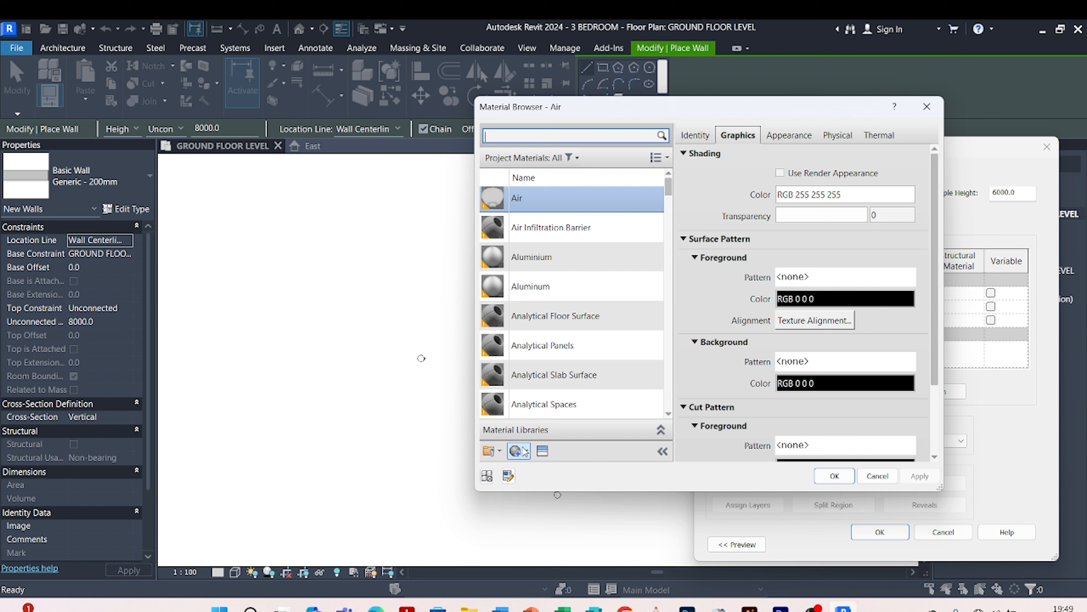
{"action": "left_click", "coordinate": [527, 453]}
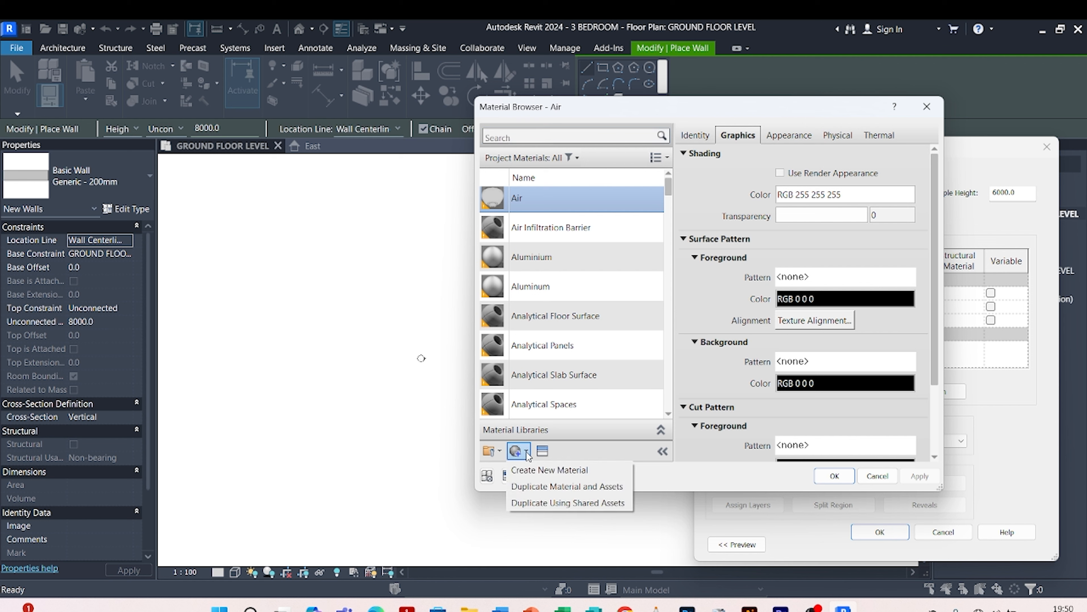
{"action": "left_click", "coordinate": [535, 471]}
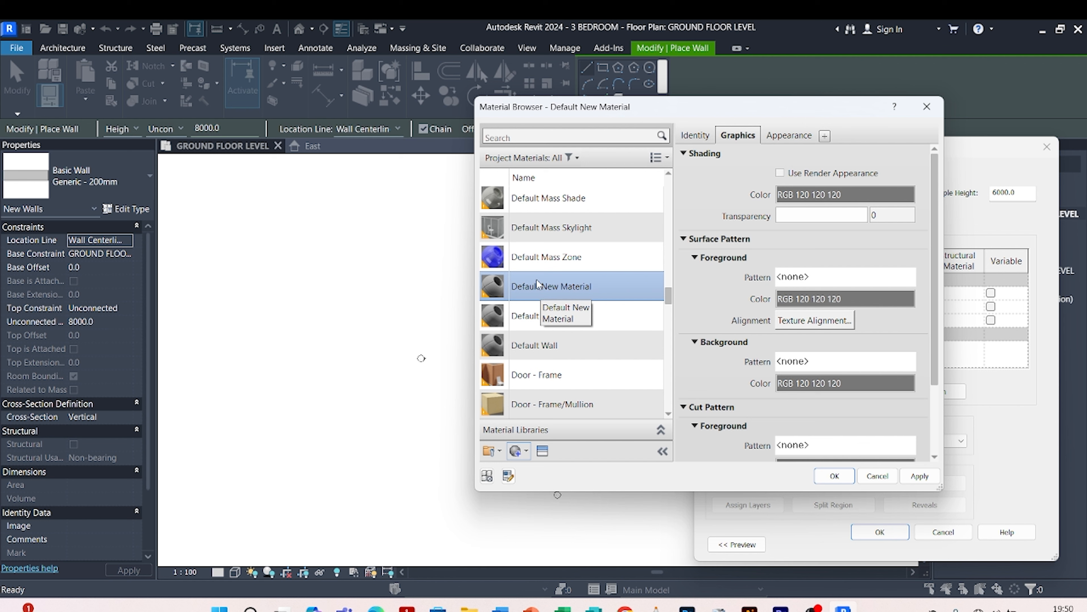
{"action": "right_click", "coordinate": [538, 283]}
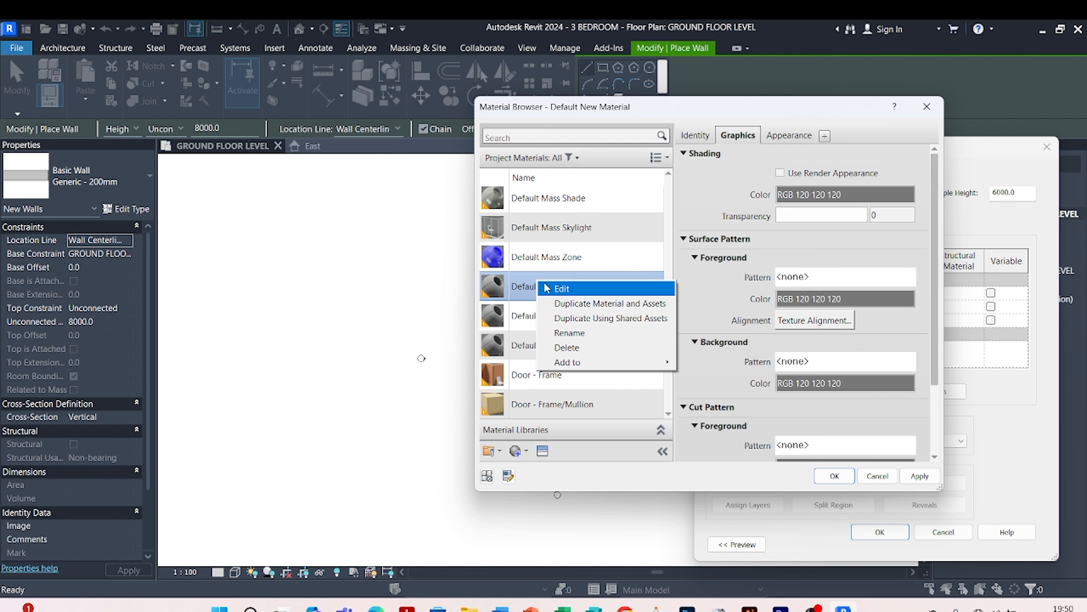
{"action": "left_click", "coordinate": [567, 333]}
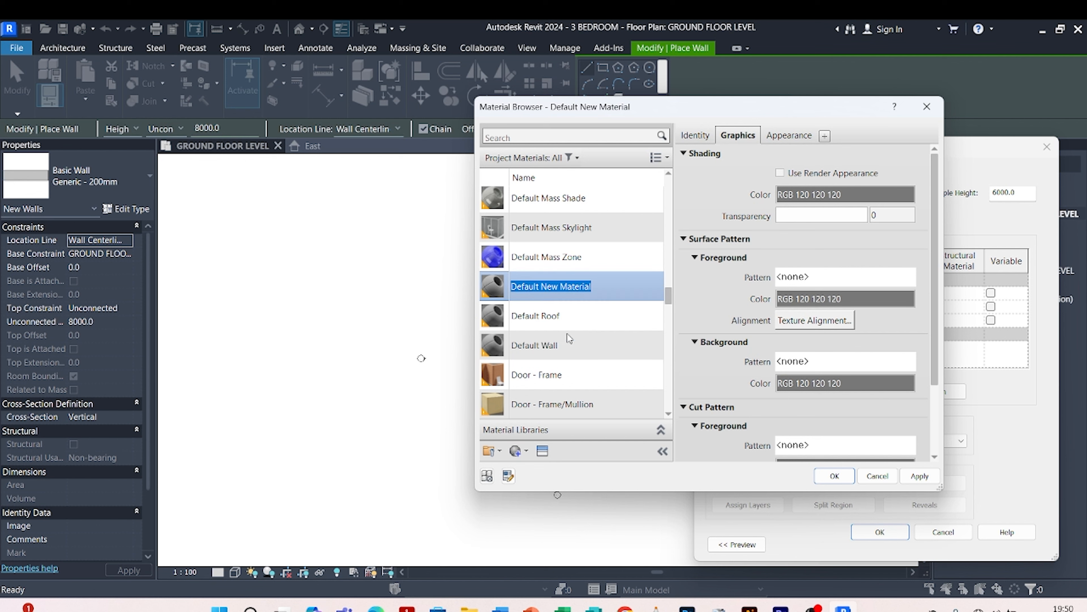
{"action": "type", "text": "BR"}
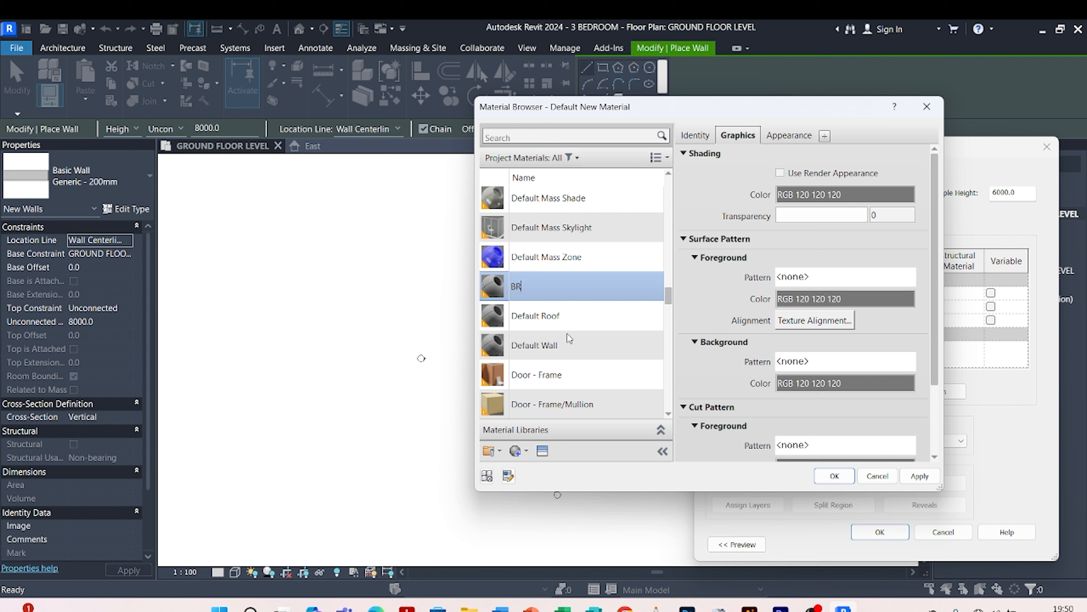
{"action": "type", "text": "ICK WORK"}
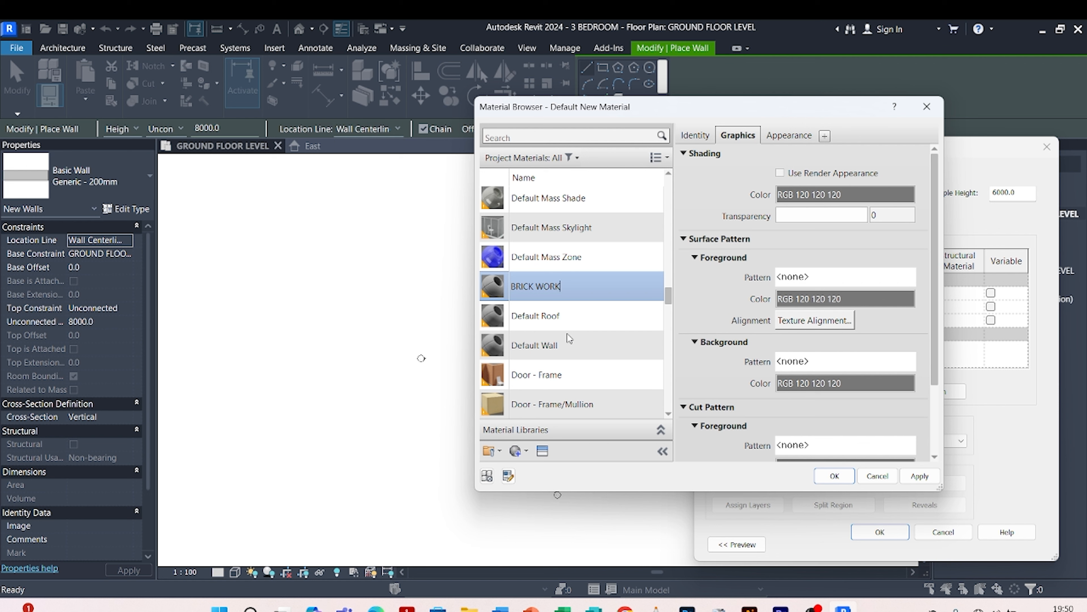
- Browse the Appearance Library for an asset to replace the BRICK WORK material's generic appearance
{"action": "left_click", "coordinate": [778, 138]}
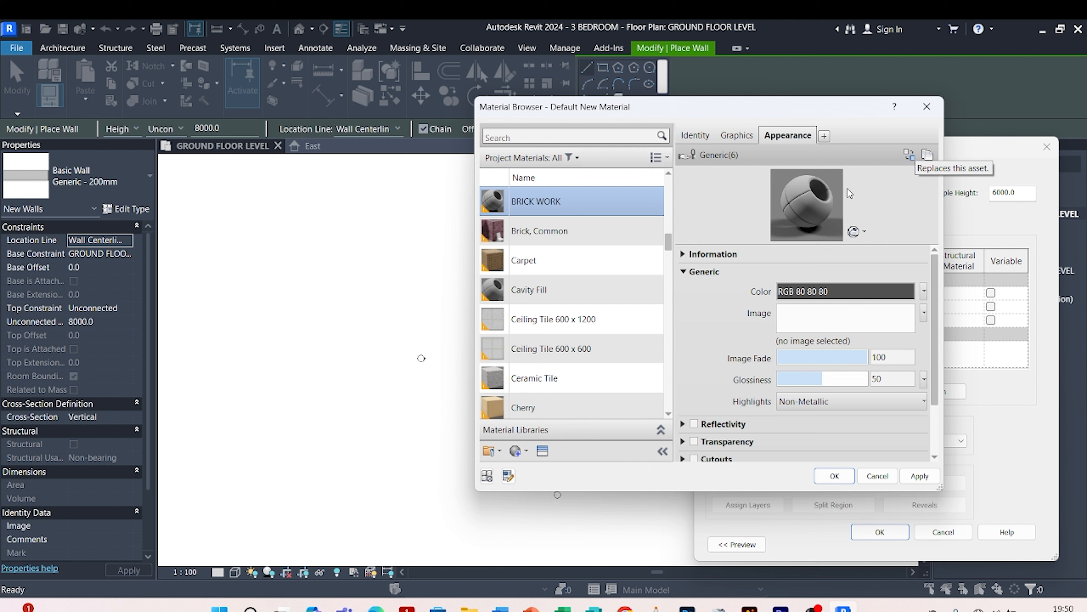
{"action": "left_click", "coordinate": [910, 157]}
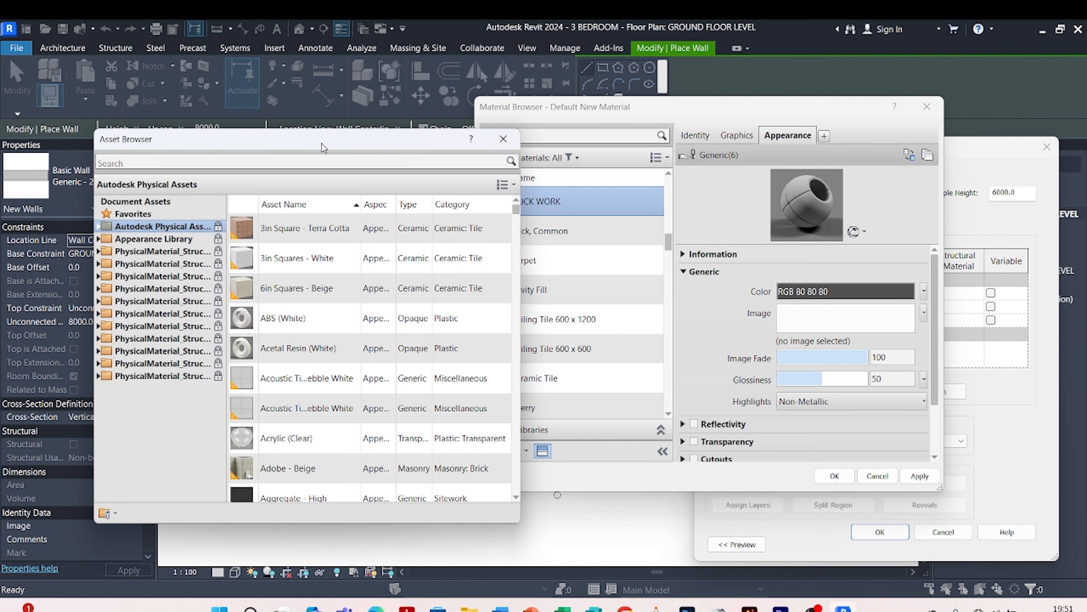
{"action": "left_click_drag", "start_coordinate": [322, 141], "coordinate": [486, 114]}
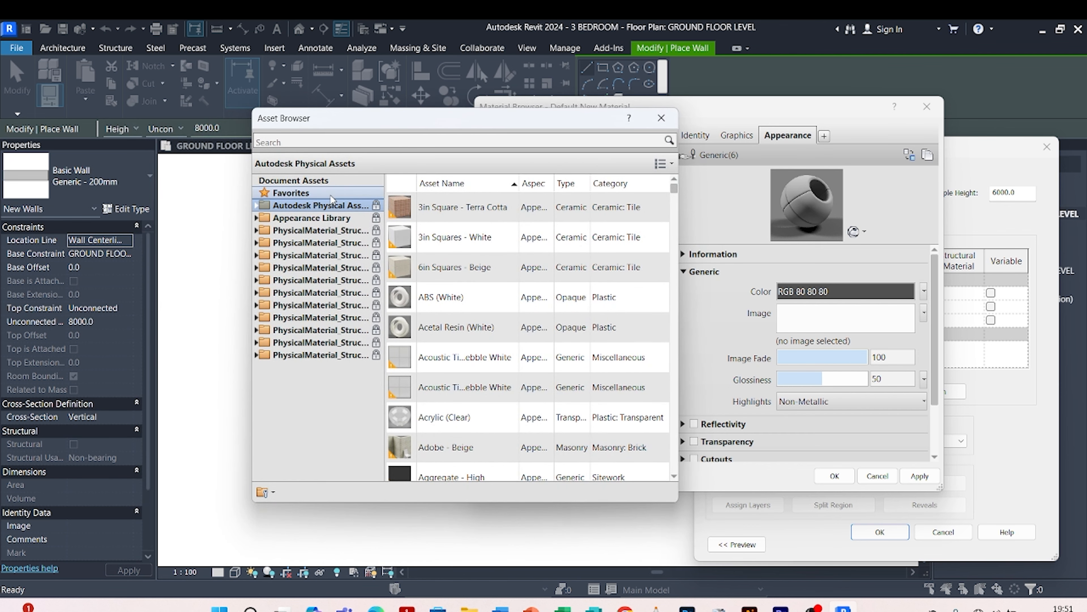
{"action": "left_click_drag", "start_coordinate": [385, 183], "coordinate": [429, 181]}
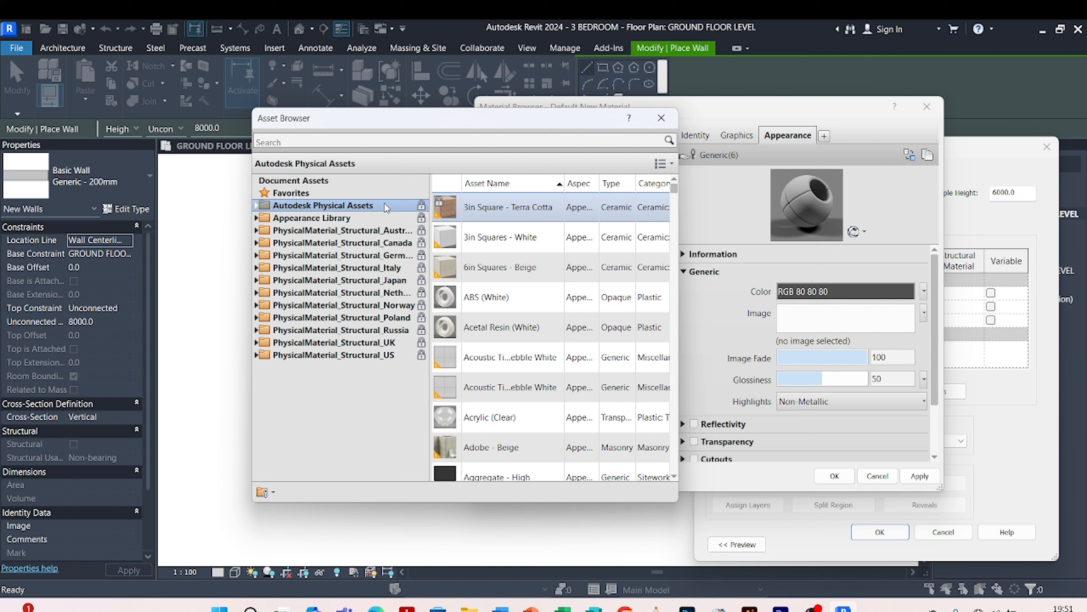
{"action": "left_click", "coordinate": [286, 219]}
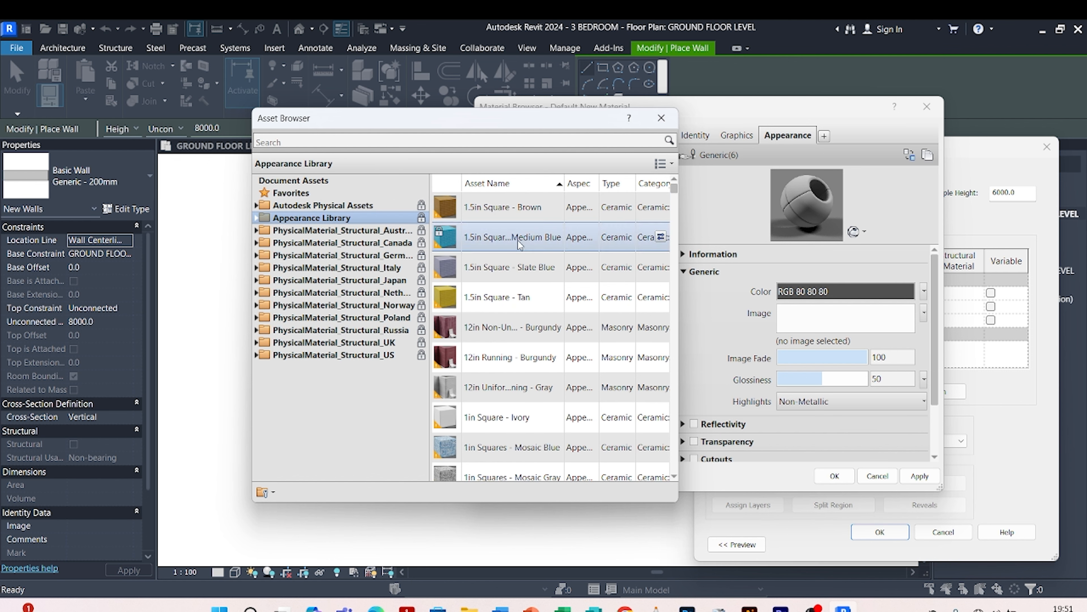
{"action": "scroll", "coordinate": [525, 261], "scroll_direction": "down", "scroll_amount": 3}
{"action": "scroll", "coordinate": [525, 262], "scroll_direction": "down", "scroll_amount": 3}
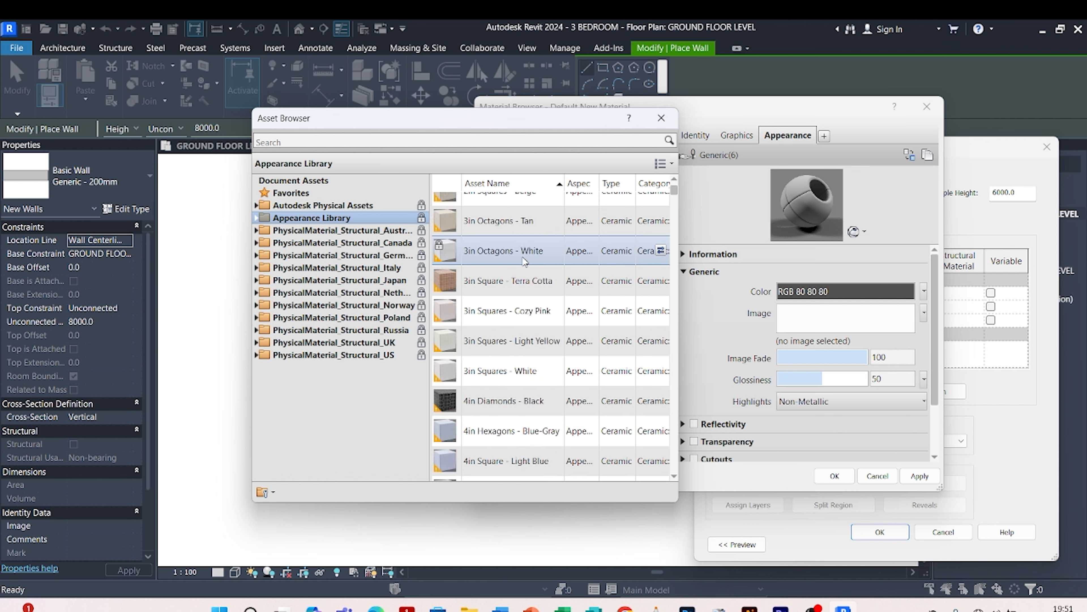
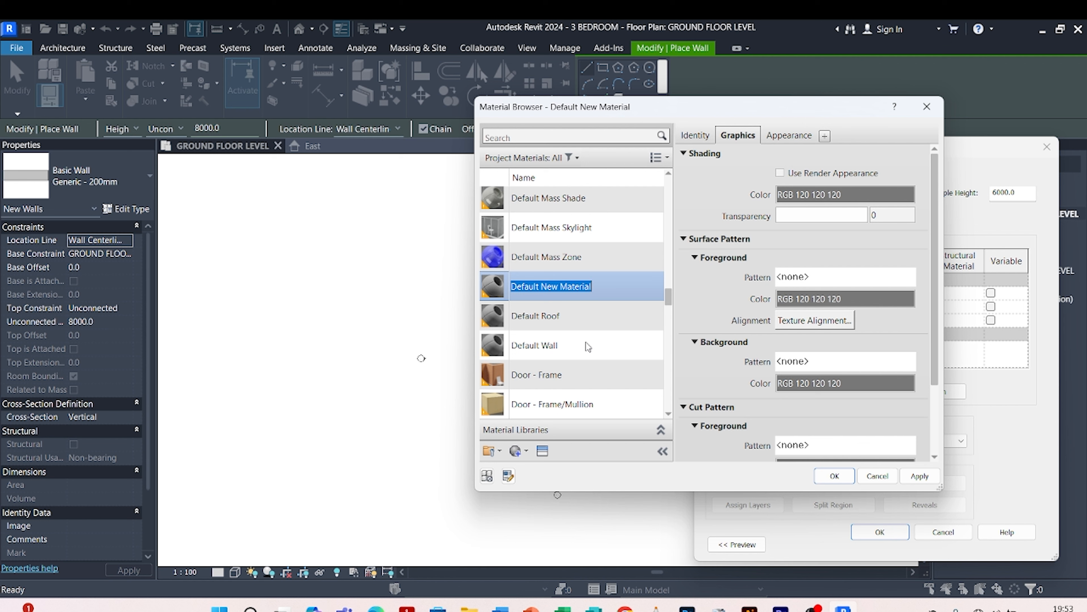
- Name the newly created material PLASTER 1
{"action": "type", "text": "PLASTER 1"}
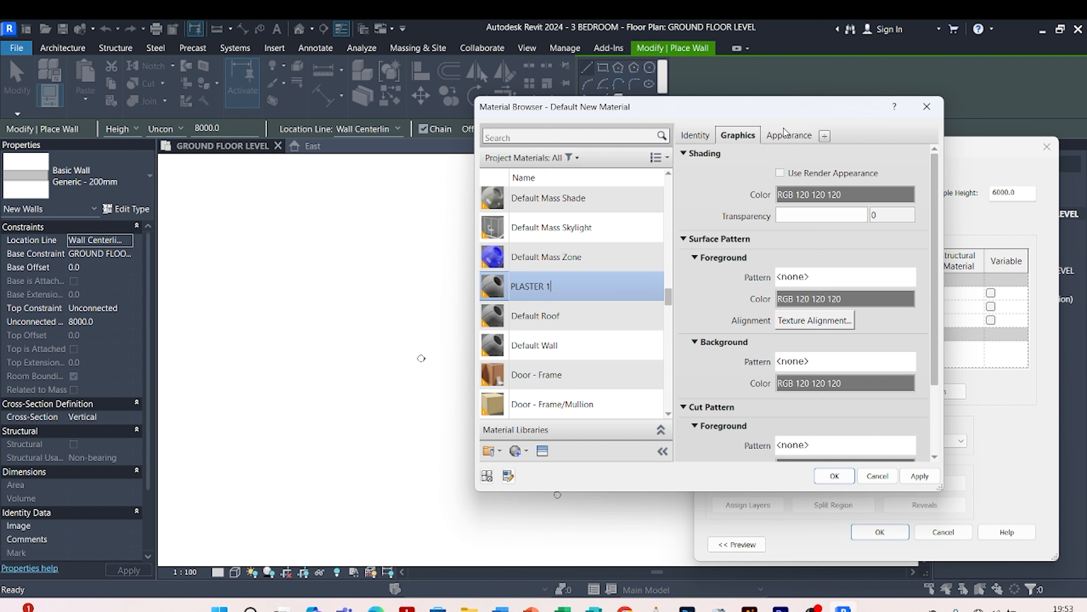
- Replace the PLASTER 1 material's appearance asset with Paint from the Paint category of the Appearance Library
{"action": "left_click", "coordinate": [784, 136]}
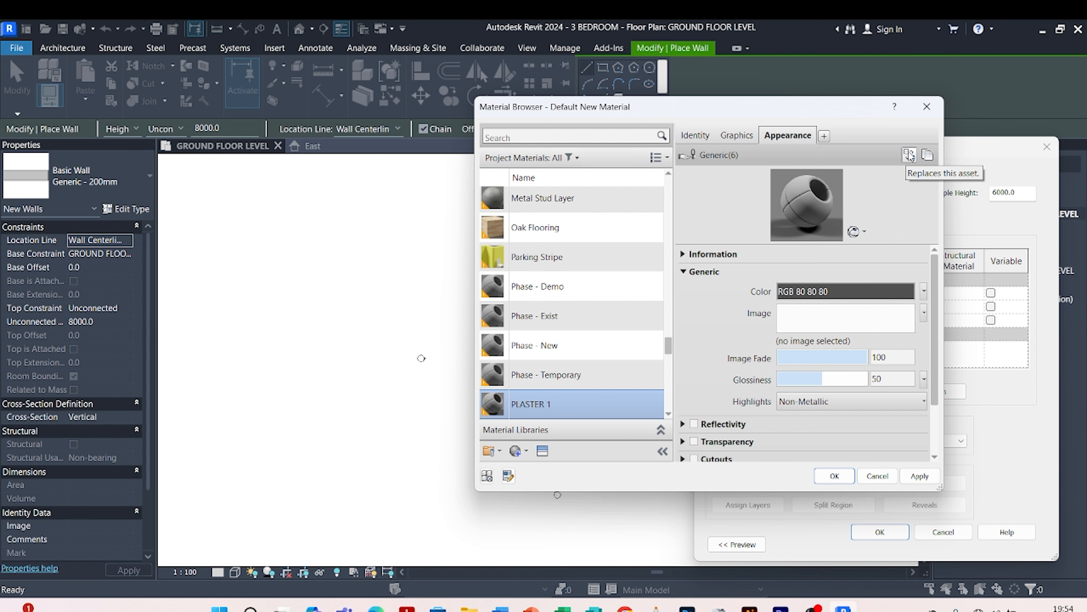
{"action": "left_click", "coordinate": [909, 155]}
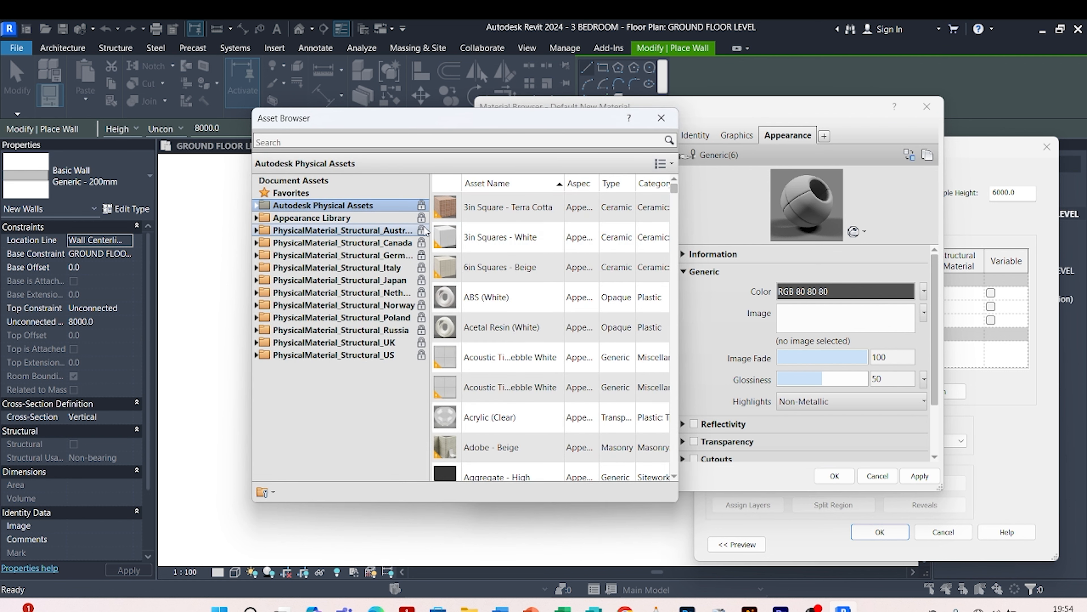
{"action": "left_click", "coordinate": [312, 217]}
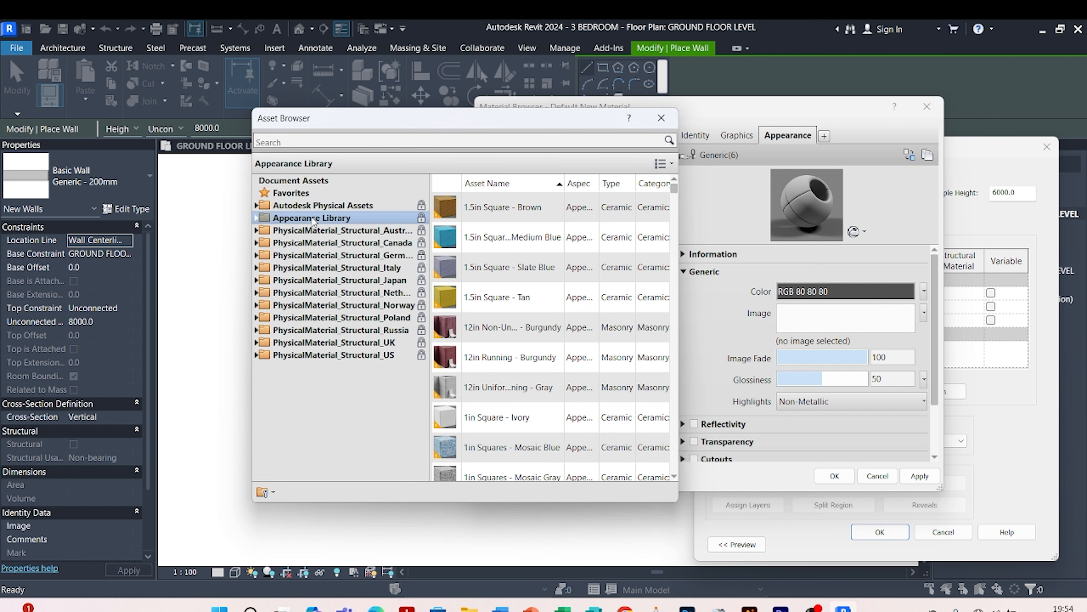
{"action": "left_click", "coordinate": [256, 218]}
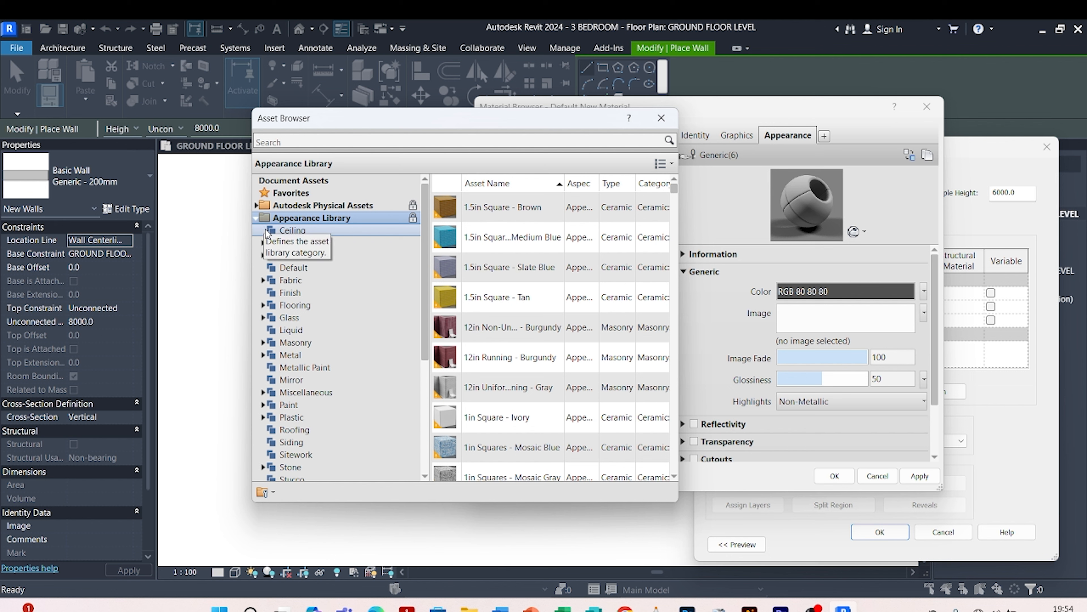
{"action": "left_click", "coordinate": [290, 293]}
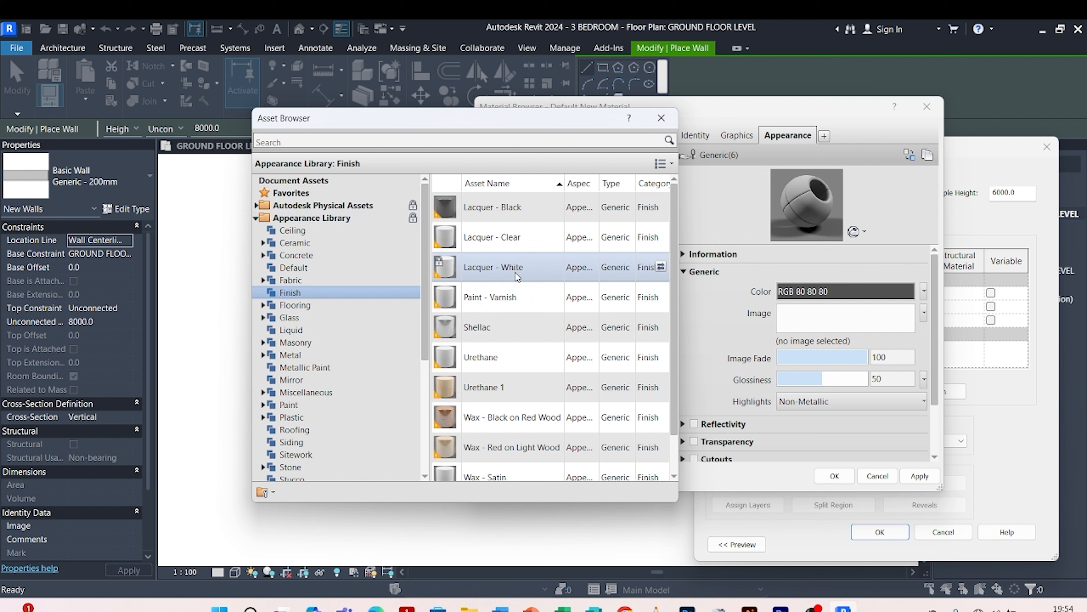
{"action": "scroll", "coordinate": [517, 276], "scroll_direction": "down", "scroll_amount": 1}
{"action": "scroll", "coordinate": [517, 277], "scroll_direction": "up", "scroll_amount": 1}
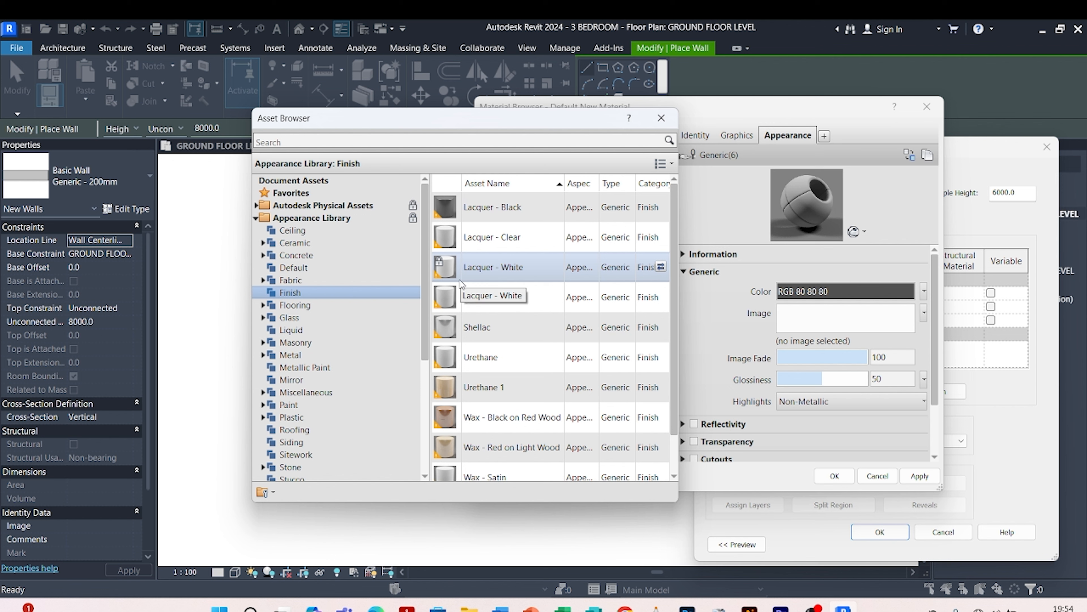
{"action": "scroll", "coordinate": [378, 373], "scroll_direction": "down", "scroll_amount": 1}
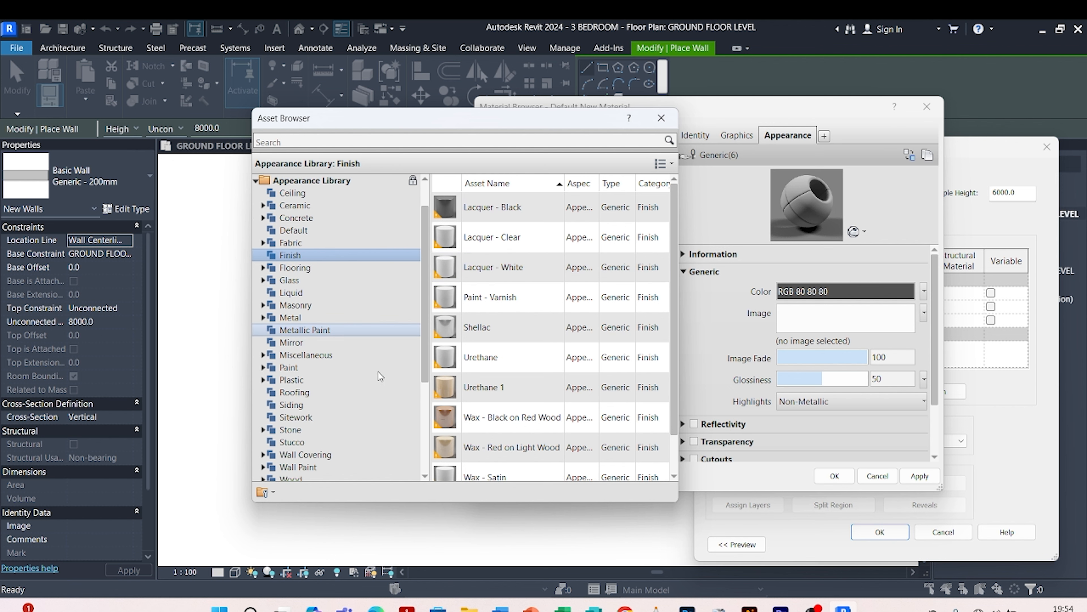
{"action": "scroll", "coordinate": [378, 371], "scroll_direction": "down", "scroll_amount": 2}
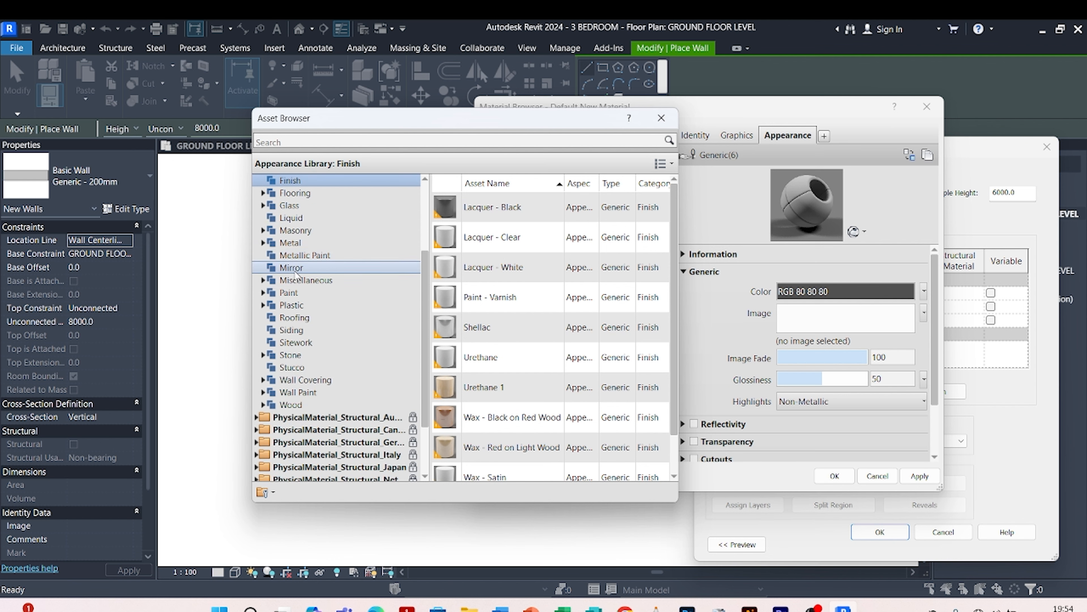
{"action": "scroll", "coordinate": [286, 219], "scroll_direction": "up", "scroll_amount": 1}
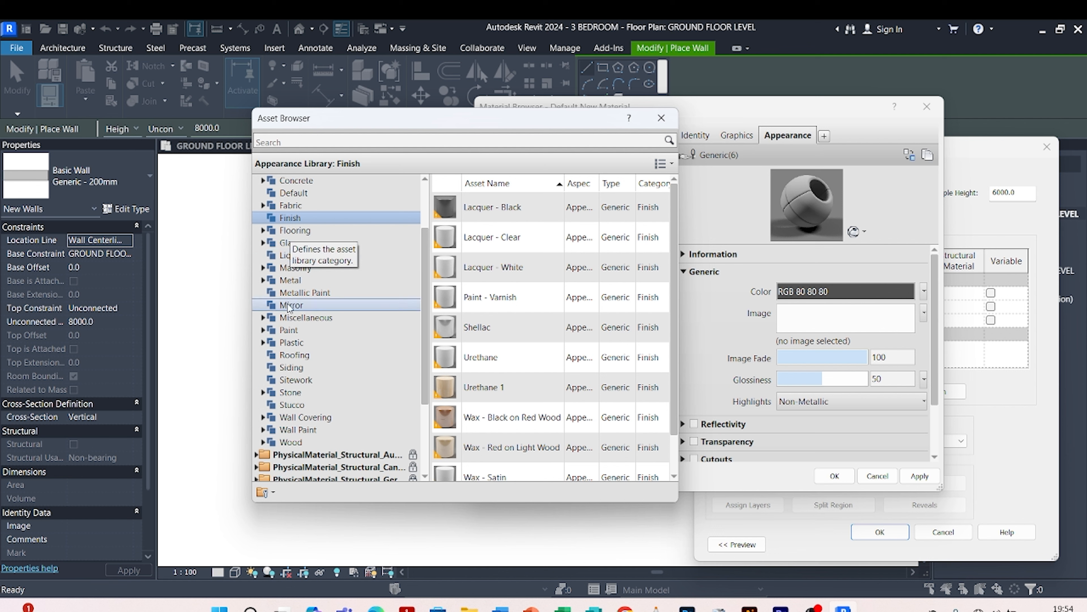
{"action": "left_click", "coordinate": [289, 329]}
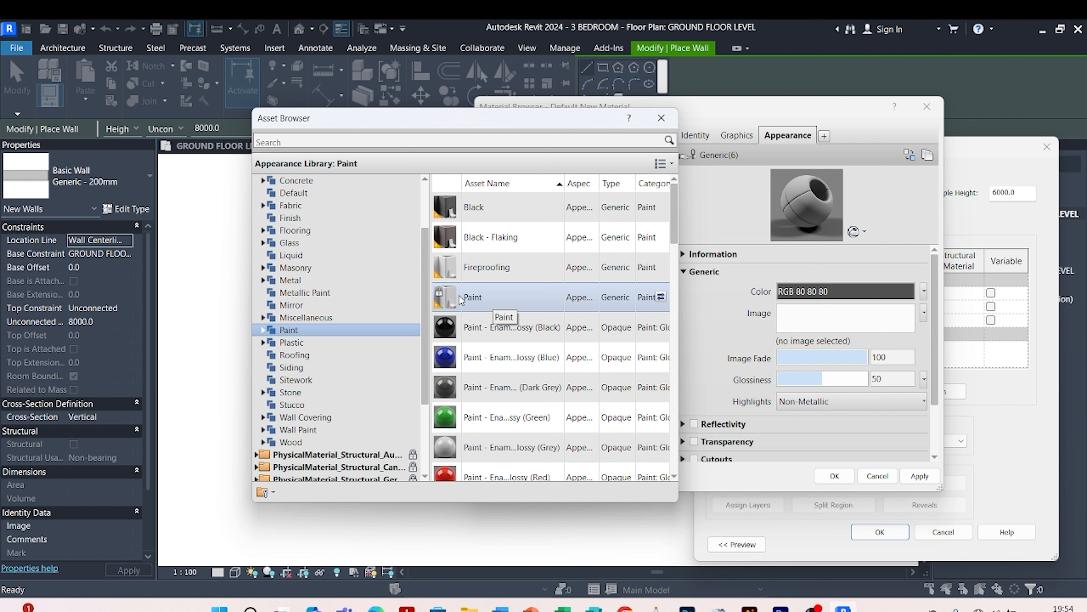
{"action": "left_click", "coordinate": [660, 297]}
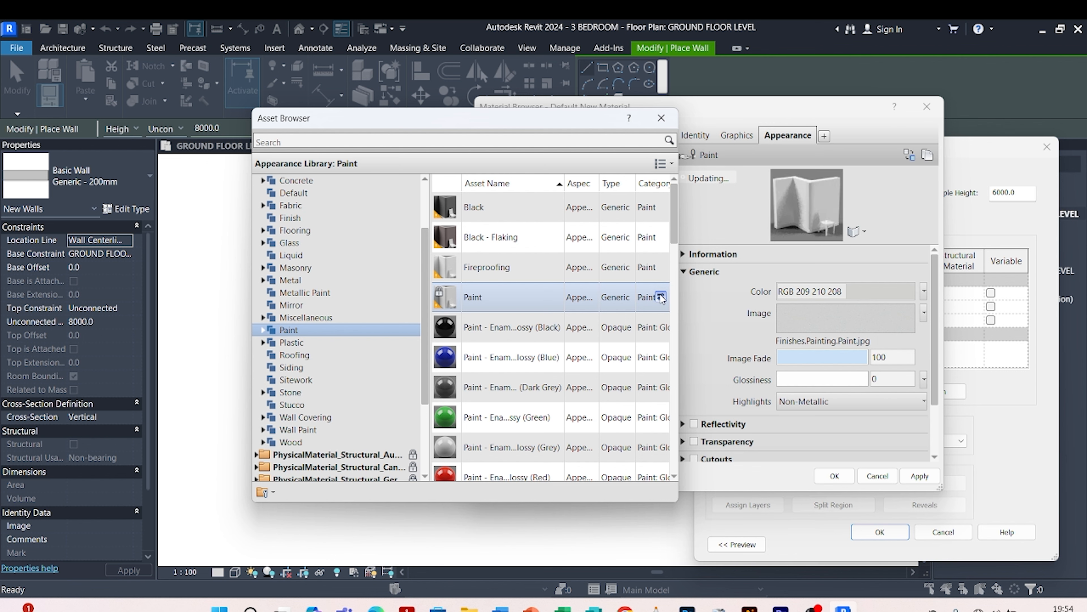
{"action": "left_click", "coordinate": [662, 118]}
- Set the PLASTER 1 appearance colour to RGB 218 219 217 and assign the material to the Finish 1 [4] layer
{"action": "left_click", "coordinate": [840, 293]}
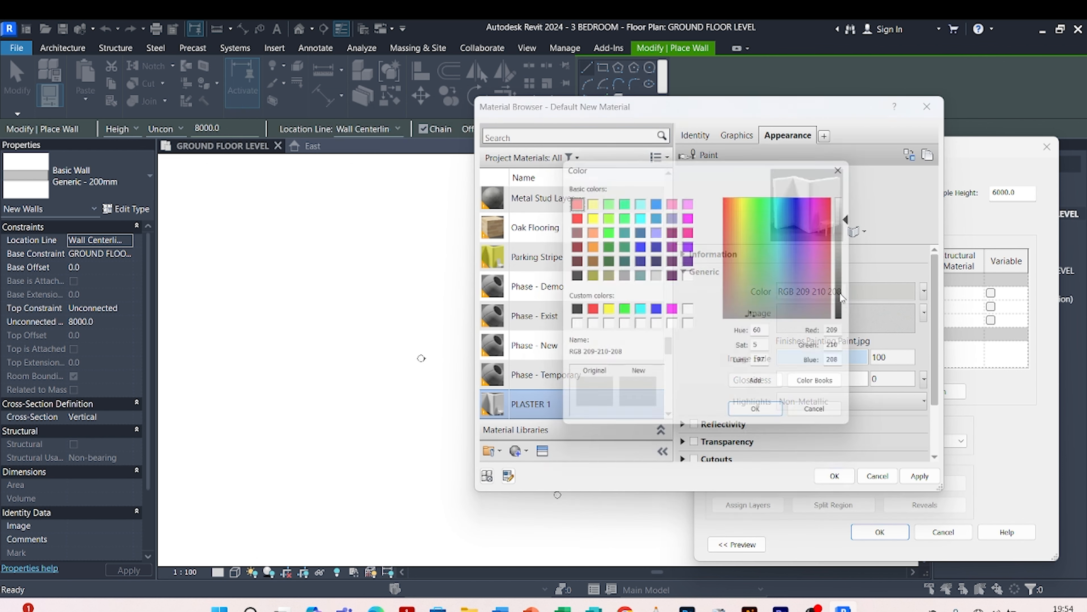
{"action": "left_click", "coordinate": [858, 219]}
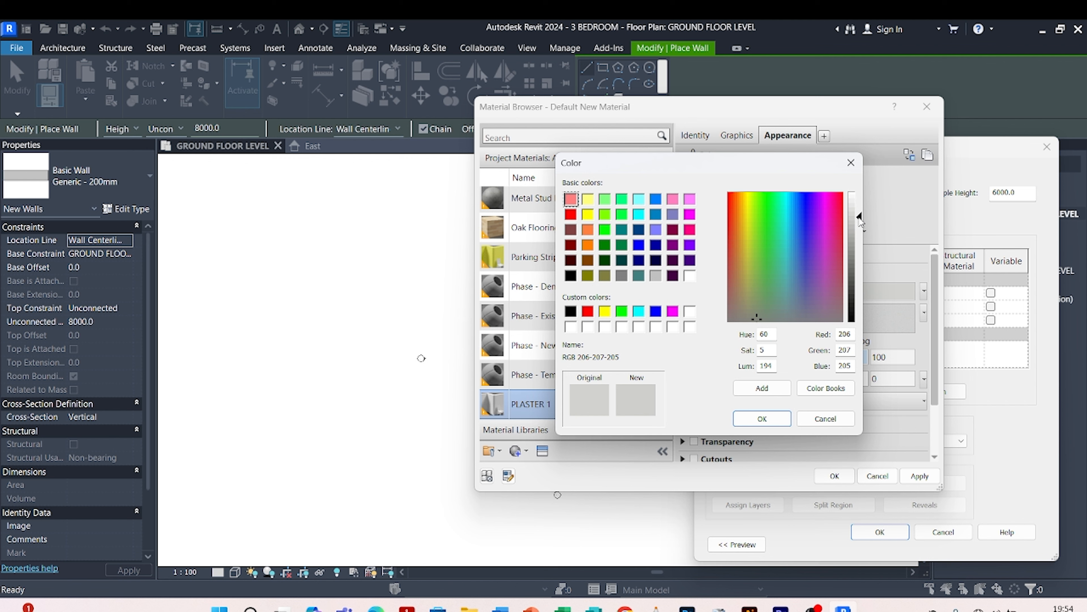
{"action": "left_click_drag", "start_coordinate": [861, 220], "coordinate": [861, 212]}
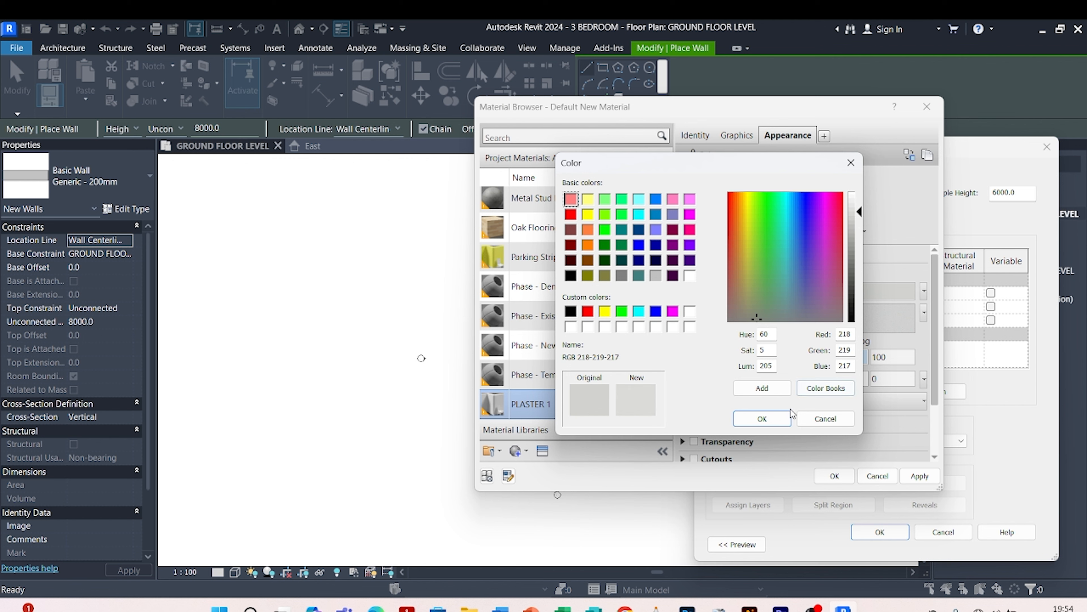
{"action": "left_click", "coordinate": [786, 418]}
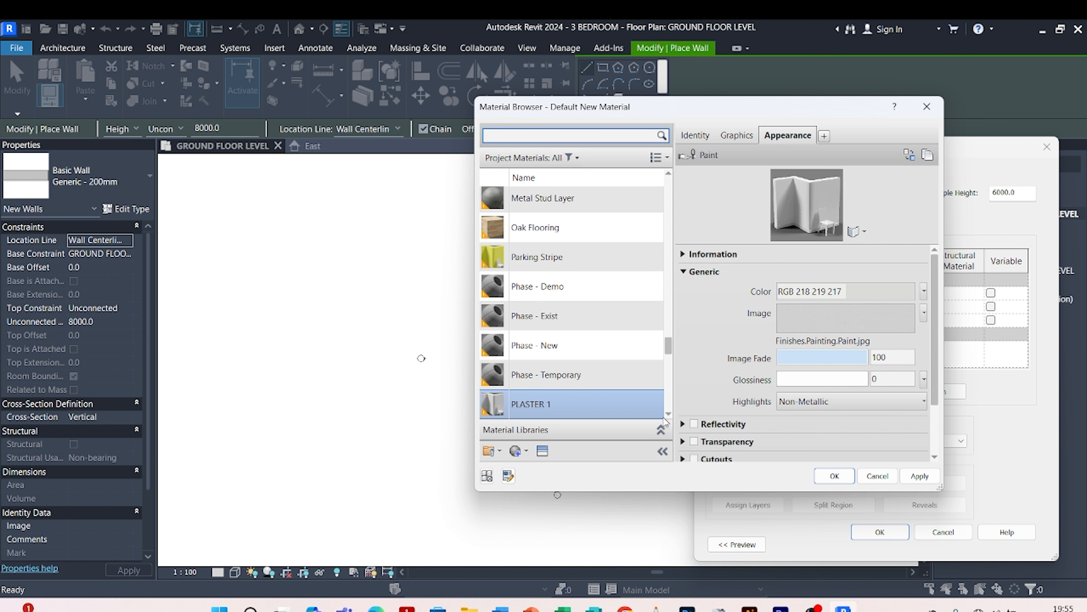
{"action": "left_click", "coordinate": [914, 477]}
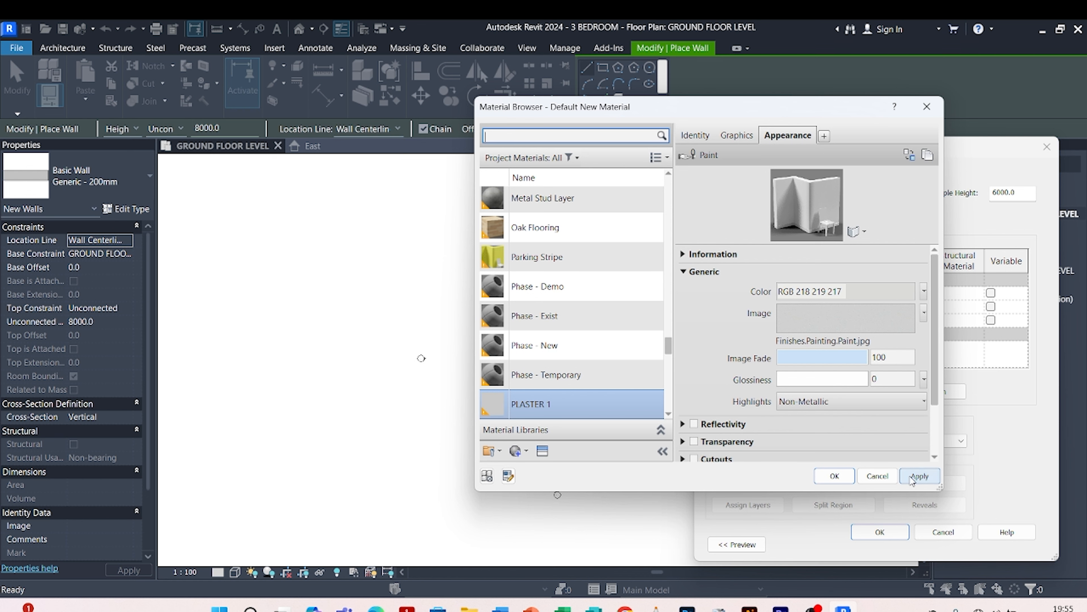
{"action": "left_click", "coordinate": [837, 476]}
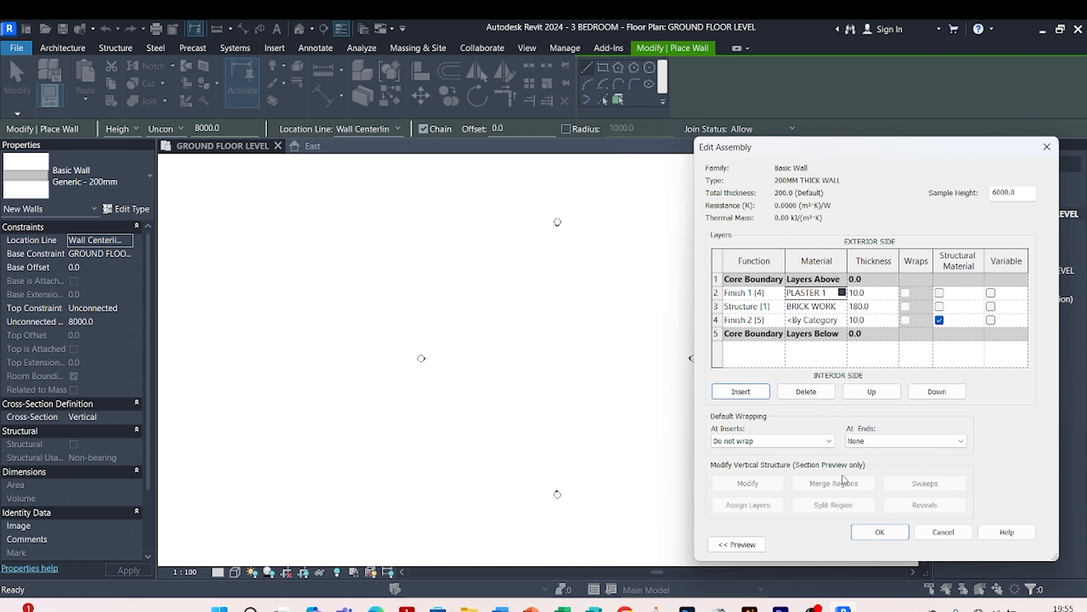
- Assign PLASTER 1 to the Finish 2 [5] layer and apply the finished assembly to the 200MM THICK WALL type
{"action": "double_click", "coordinate": [845, 320]}
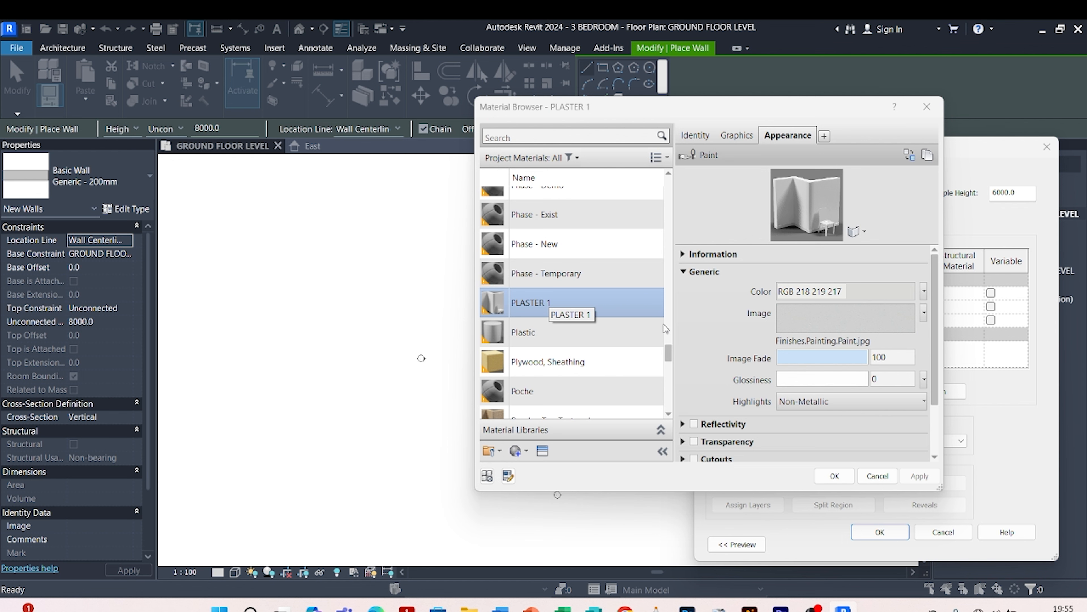
{"action": "left_click", "coordinate": [831, 476]}
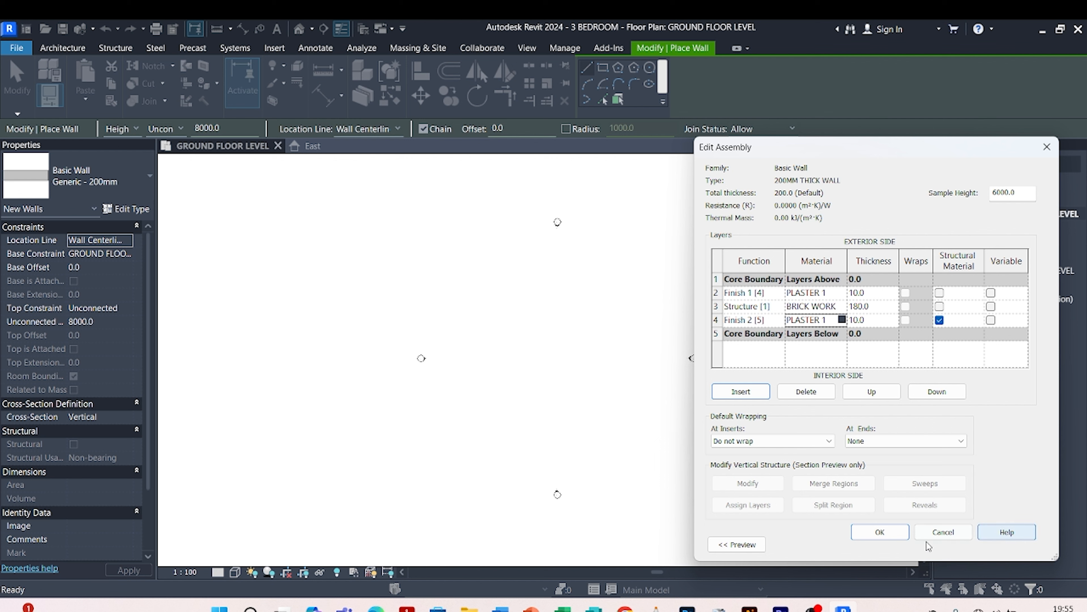
{"action": "left_click", "coordinate": [885, 531]}
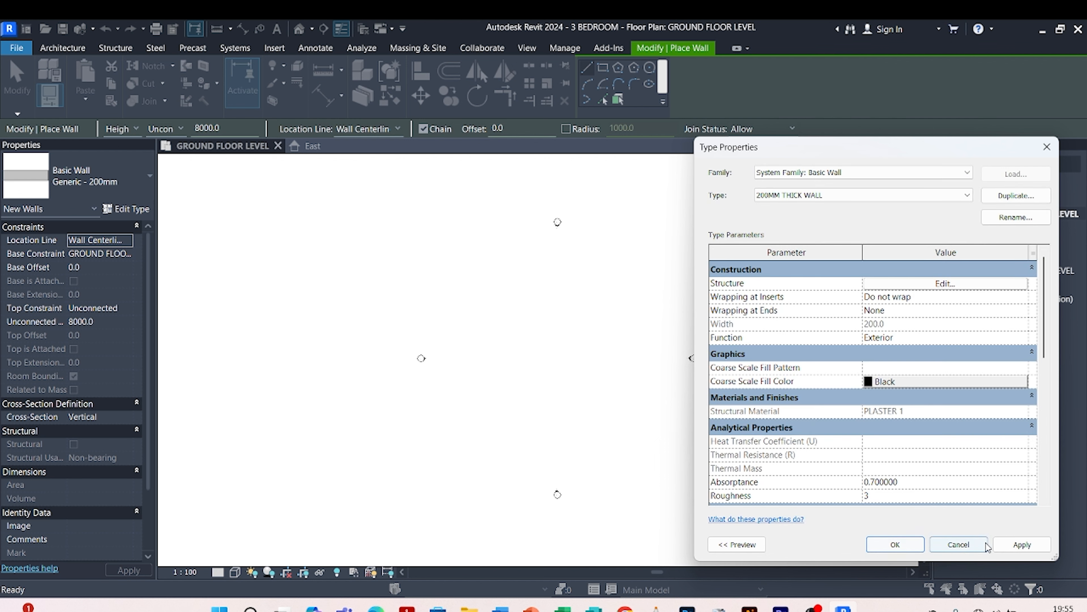
{"action": "left_click", "coordinate": [1006, 545]}
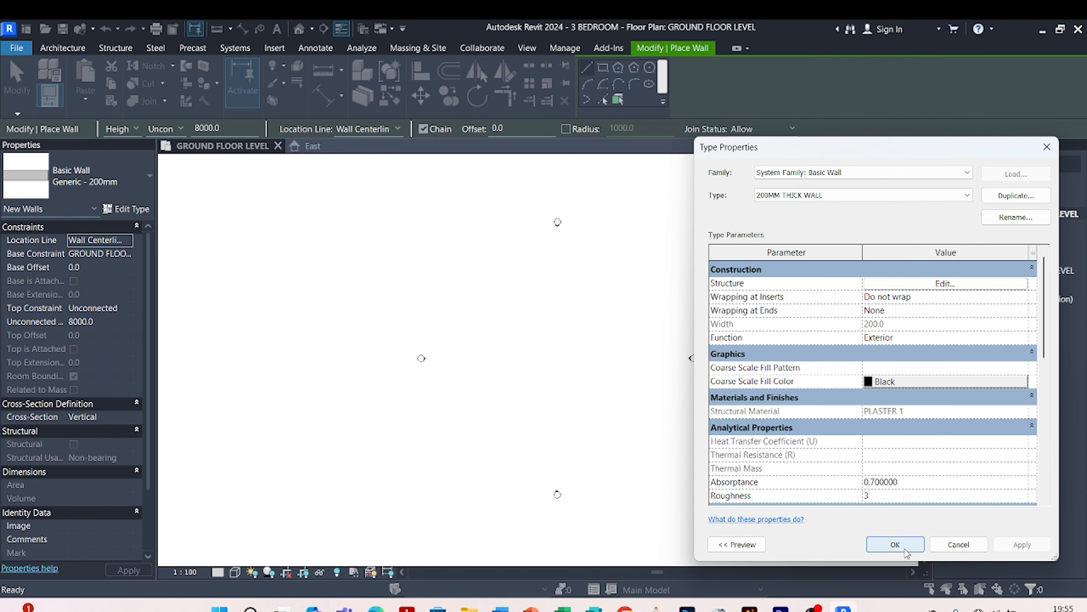
{"action": "left_click", "coordinate": [895, 544]}
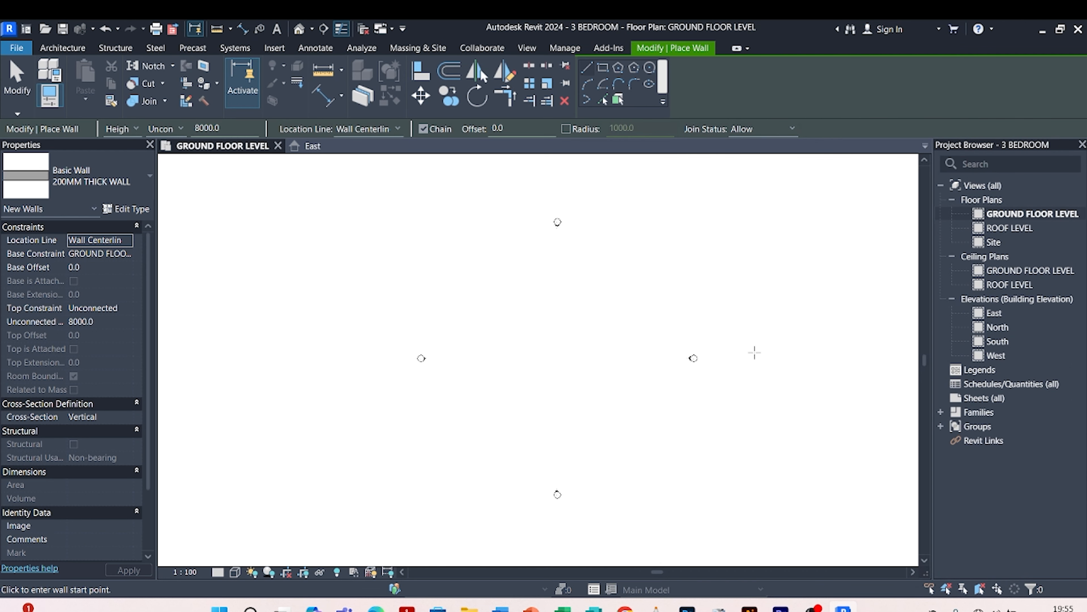
- Draw a vertical 200MM THICK WALL about 21000 mm long between the elevation markers on the ground floor plan
{"action": "left_click", "coordinate": [58, 48]}
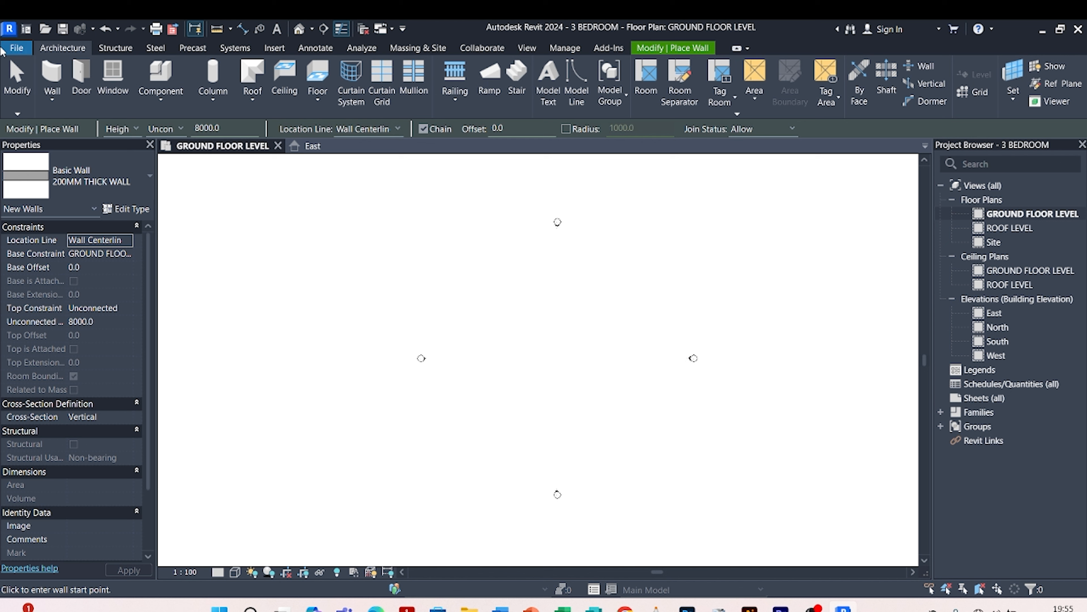
{"action": "left_click", "coordinate": [52, 77]}
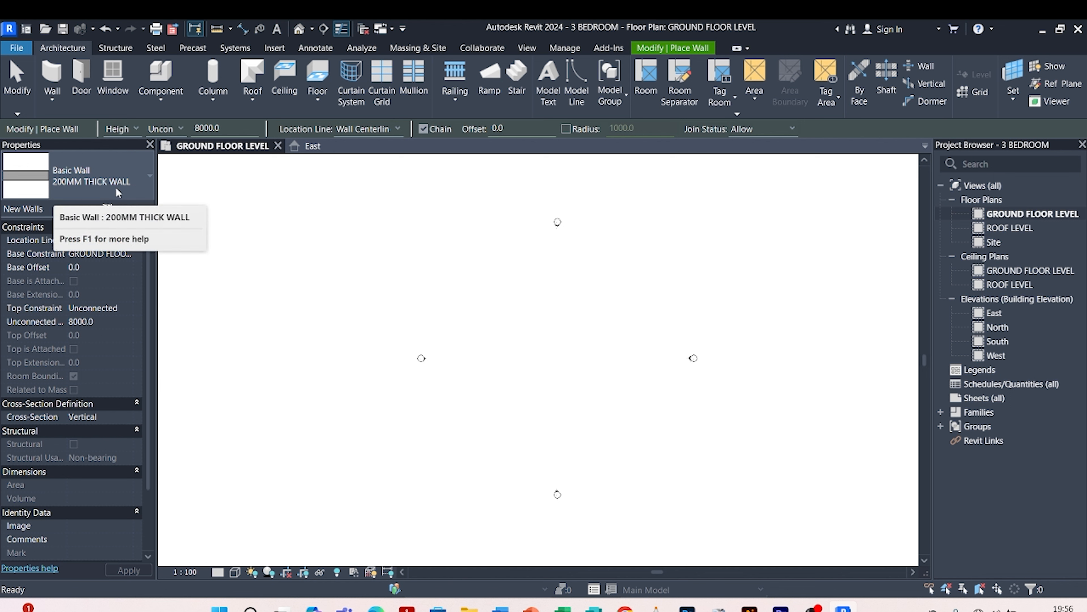
{"action": "left_click", "coordinate": [128, 172]}
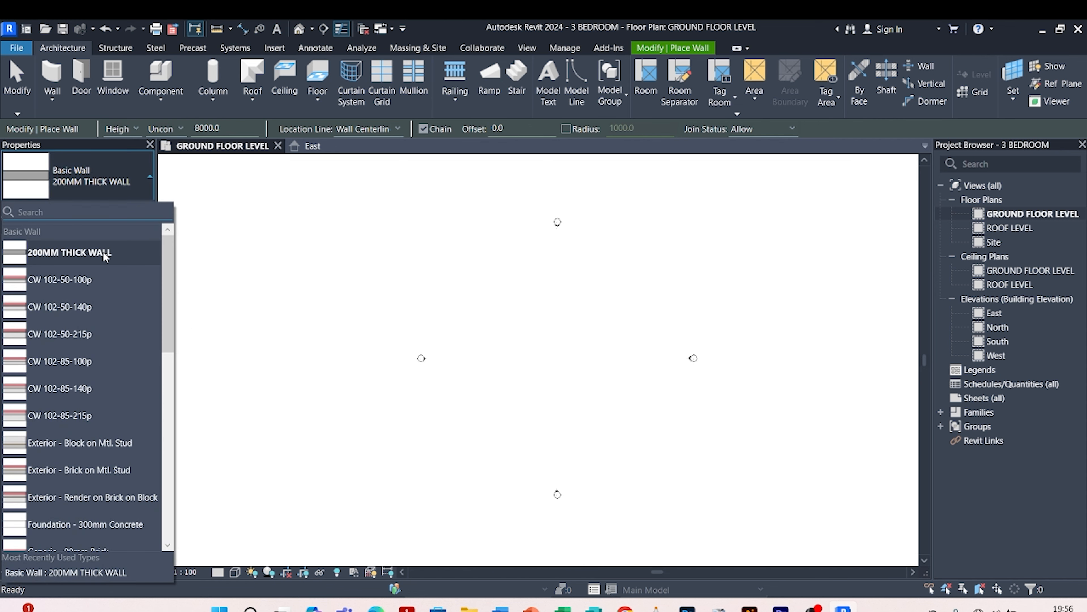
{"action": "mouse_move", "coordinate": [102, 254]}
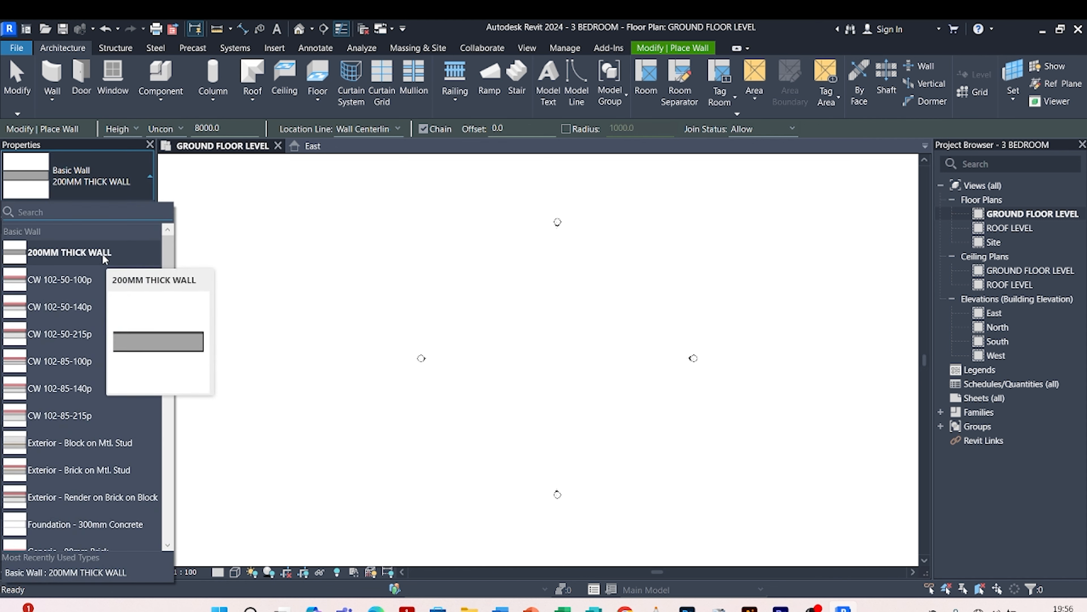
{"action": "left_click", "coordinate": [102, 253]}
{"action": "scroll", "coordinate": [501, 300], "scroll_direction": "down", "scroll_amount": 2}
{"action": "scroll", "coordinate": [526, 338], "scroll_direction": "up", "scroll_amount": 2}
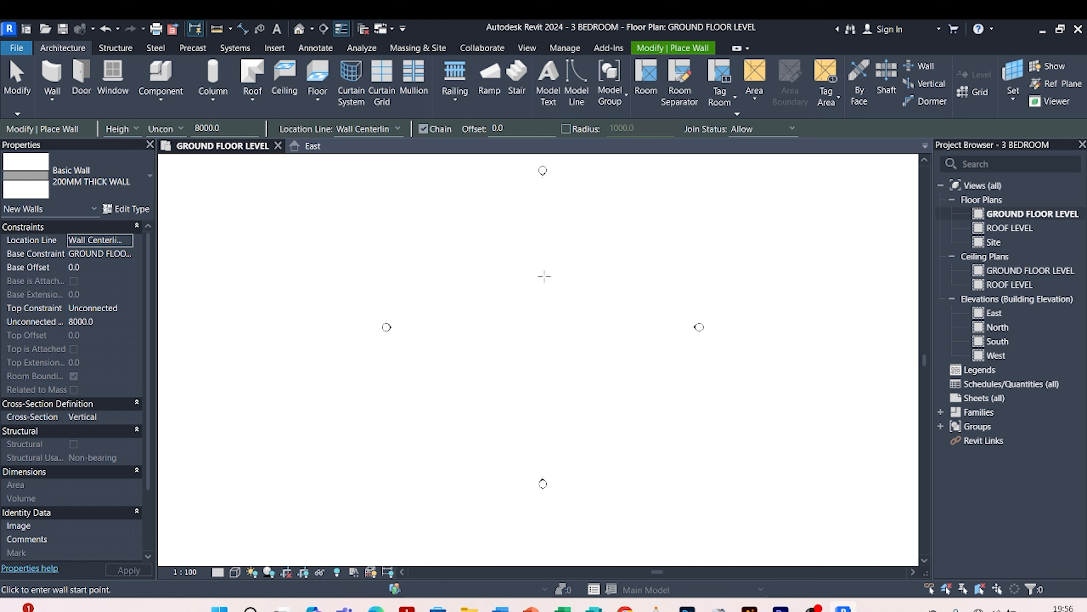
{"action": "scroll", "coordinate": [507, 270], "scroll_direction": "down", "scroll_amount": 1}
{"action": "scroll", "coordinate": [538, 286], "scroll_direction": "up", "scroll_amount": 2}
{"action": "scroll", "coordinate": [520, 334], "scroll_direction": "down", "scroll_amount": 1}
{"action": "left_click", "coordinate": [453, 263]}
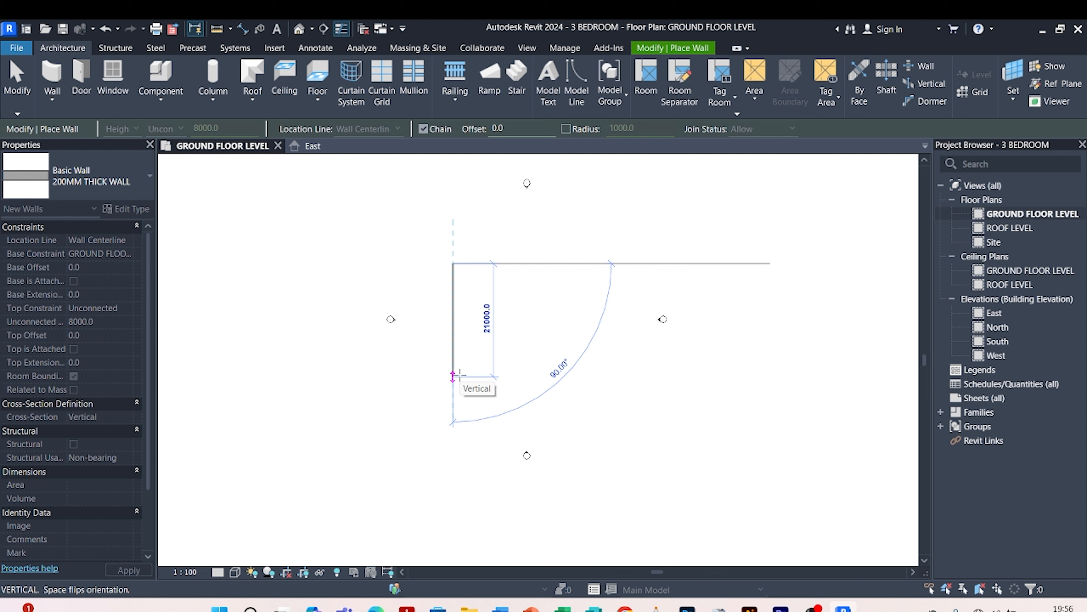
{"action": "left_click", "coordinate": [455, 376]}
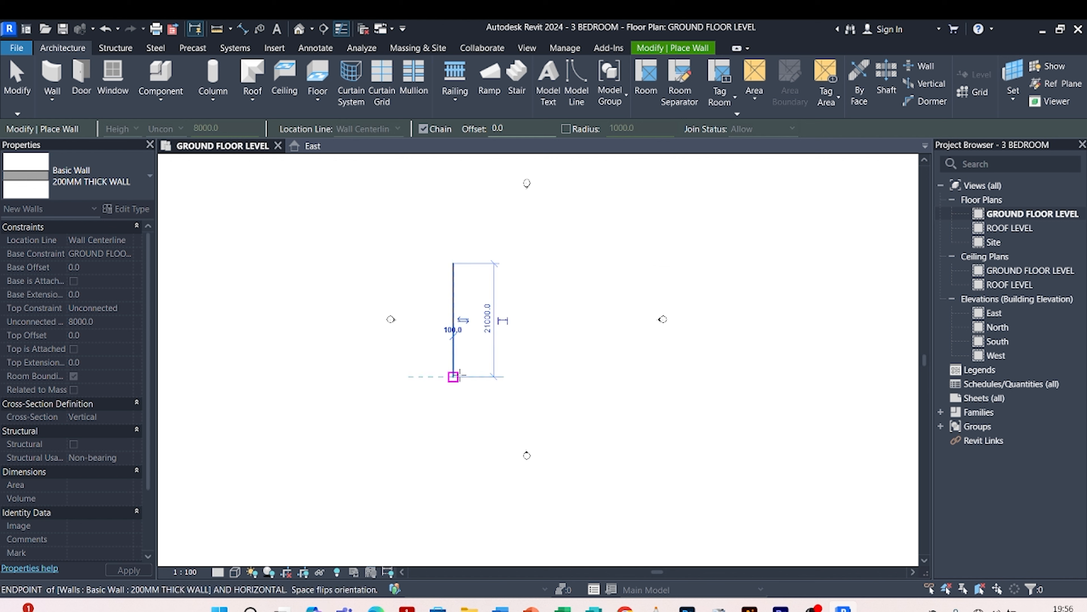
{"action": "key", "text": "Escape"}
- Draw a horizontal wall about 15000 mm long across the middle of the vertical wall and end wall placement
{"action": "scroll", "coordinate": [441, 320], "scroll_direction": "up", "scroll_amount": 4}
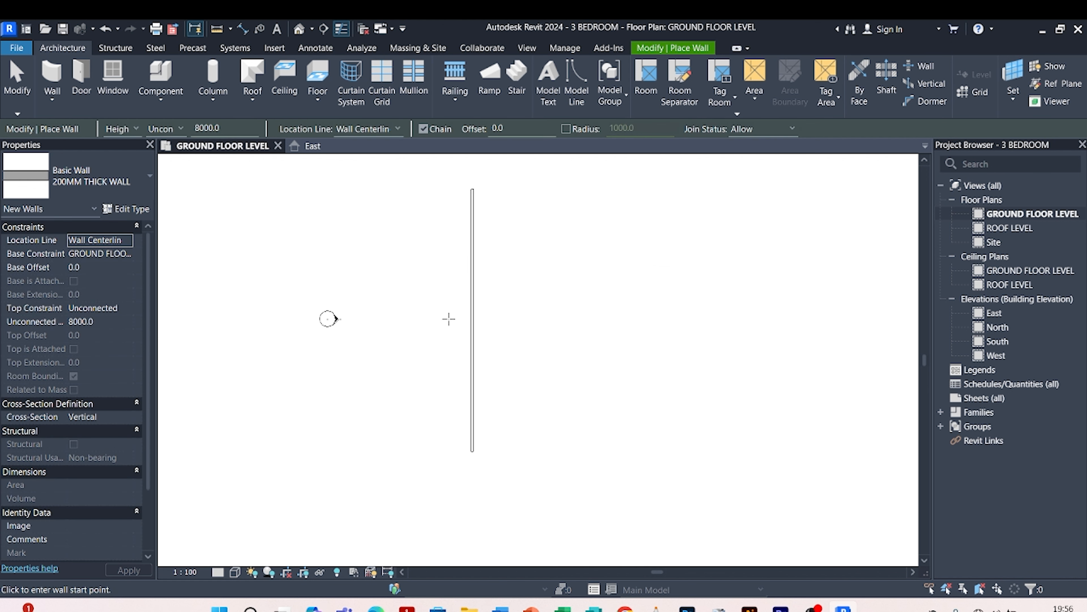
{"action": "left_click", "coordinate": [449, 318]}
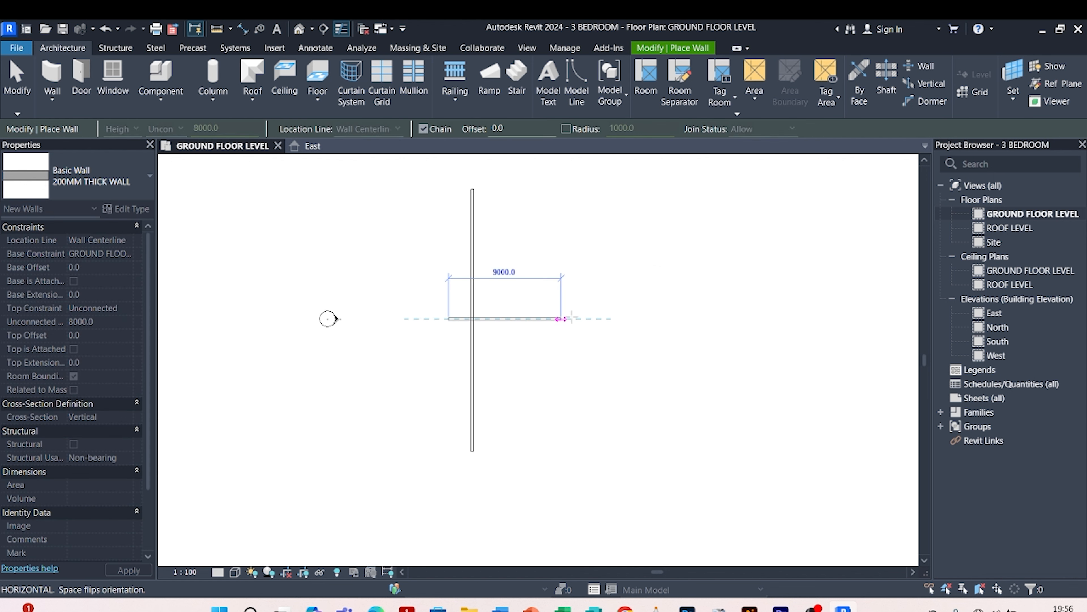
{"action": "left_click", "coordinate": [631, 317]}
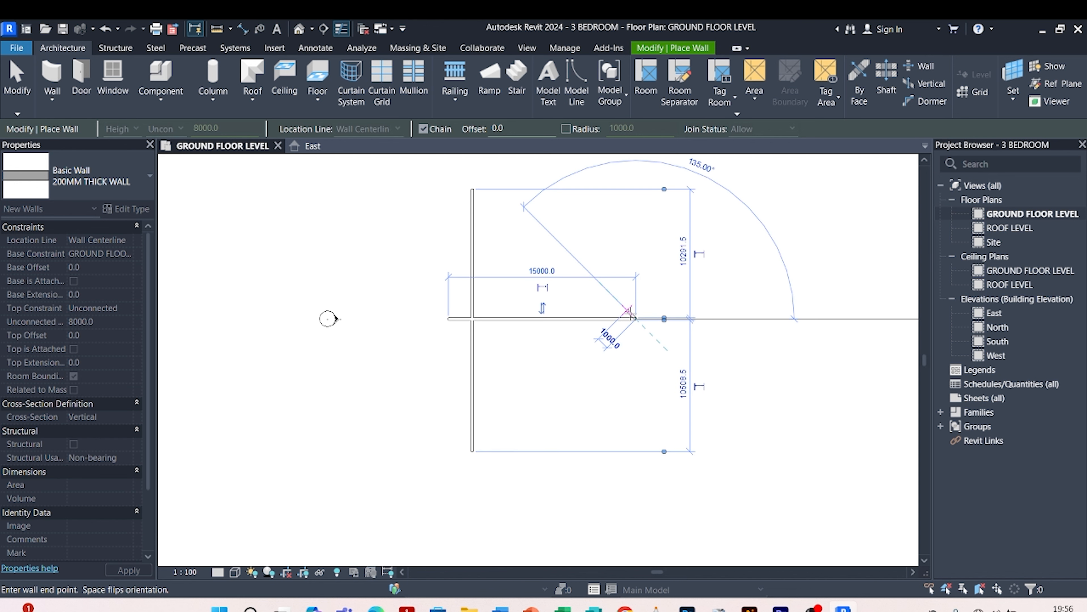
{"action": "key", "text": "Escape"}
{"action": "key", "text": "Escape"}
- Select the vertical wall to examine its length and properties, and clear the selection
{"action": "scroll", "coordinate": [552, 355], "scroll_direction": "down", "scroll_amount": 3}
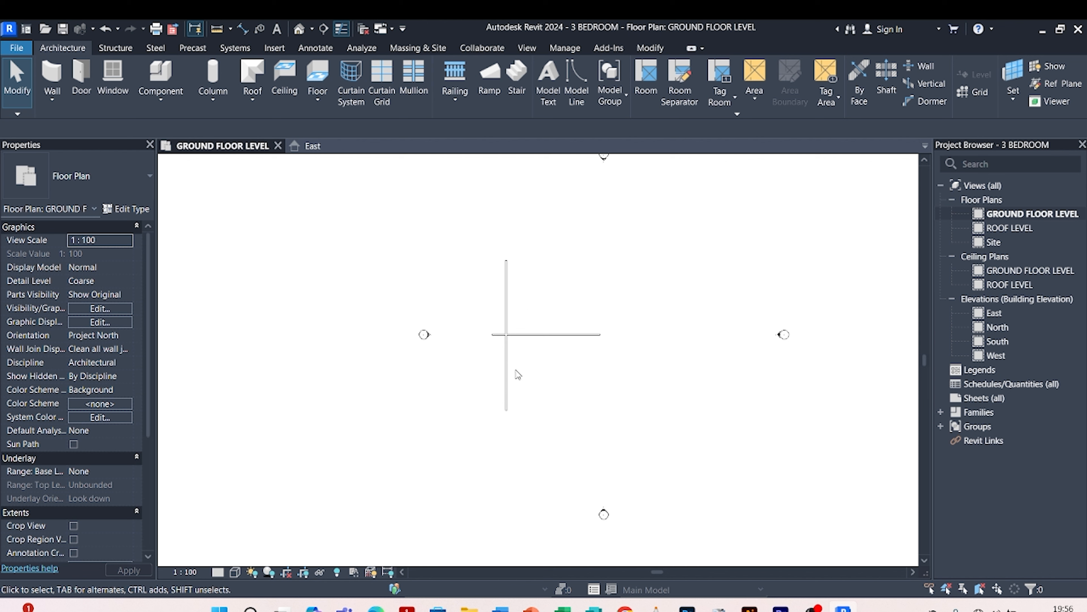
{"action": "left_click", "coordinate": [503, 400]}
{"action": "scroll", "coordinate": [512, 309], "scroll_direction": "up", "scroll_amount": 3}
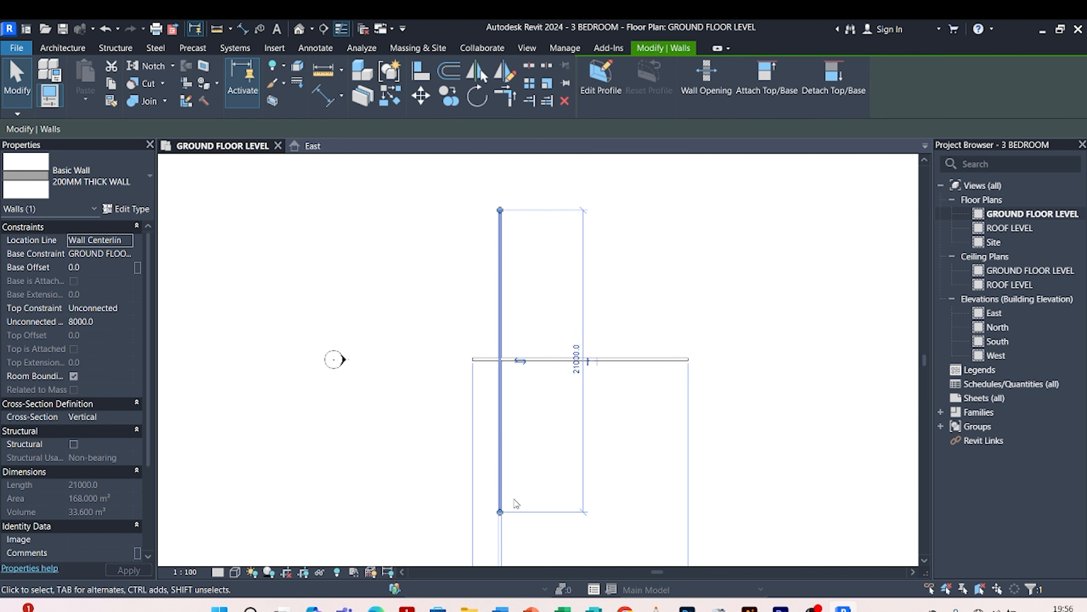
{"action": "left_click", "coordinate": [517, 454]}
{"action": "scroll", "coordinate": [498, 316], "scroll_direction": "down", "scroll_amount": 3}
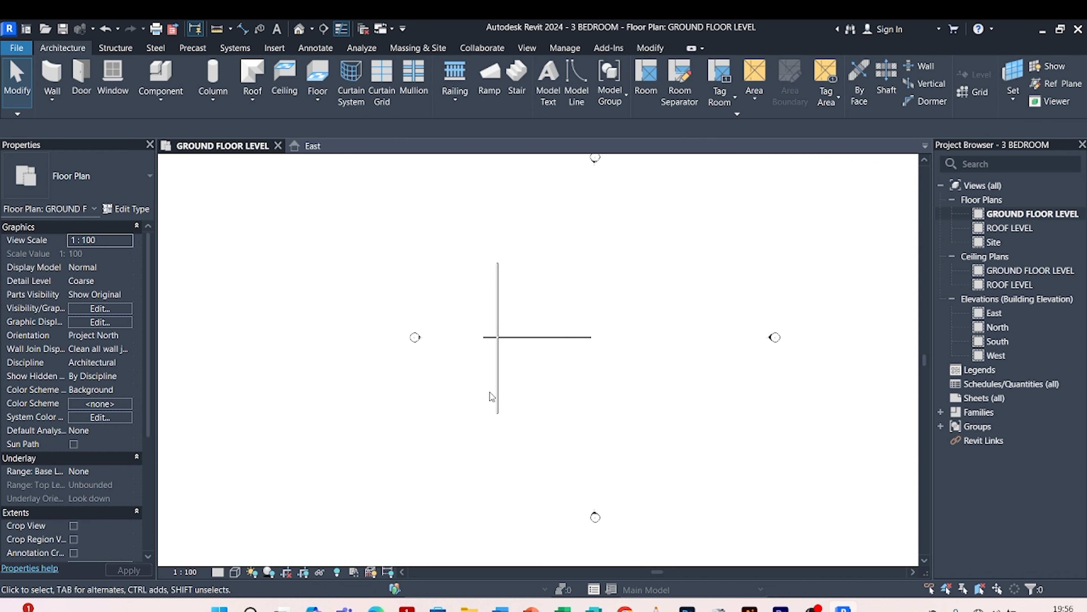
- Examine the crossing of the two walls up close, selecting and deselecting the horizontal wall
{"action": "scroll", "coordinate": [503, 365], "scroll_direction": "up", "scroll_amount": 3}
{"action": "scroll", "coordinate": [515, 307], "scroll_direction": "up", "scroll_amount": 3}
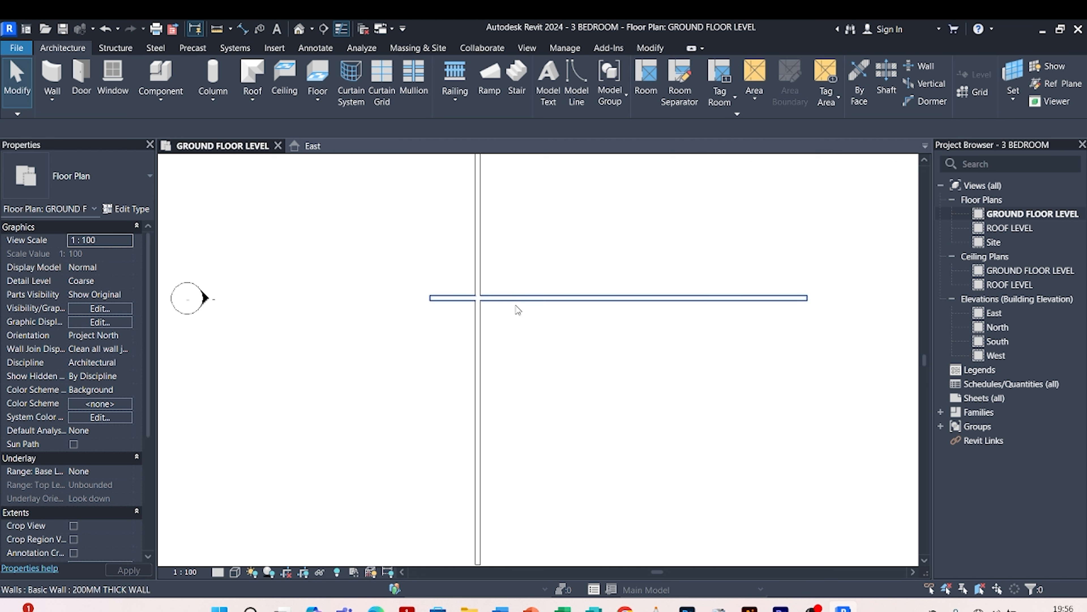
{"action": "scroll", "coordinate": [498, 309], "scroll_direction": "up", "scroll_amount": 2}
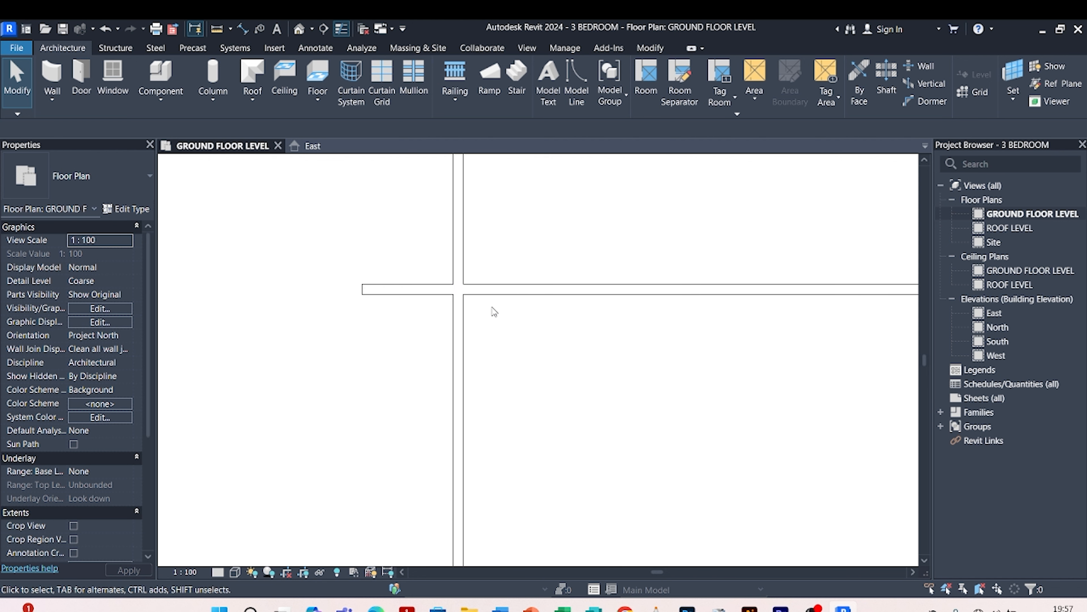
{"action": "left_click", "coordinate": [497, 292]}
{"action": "left_click", "coordinate": [516, 200]}
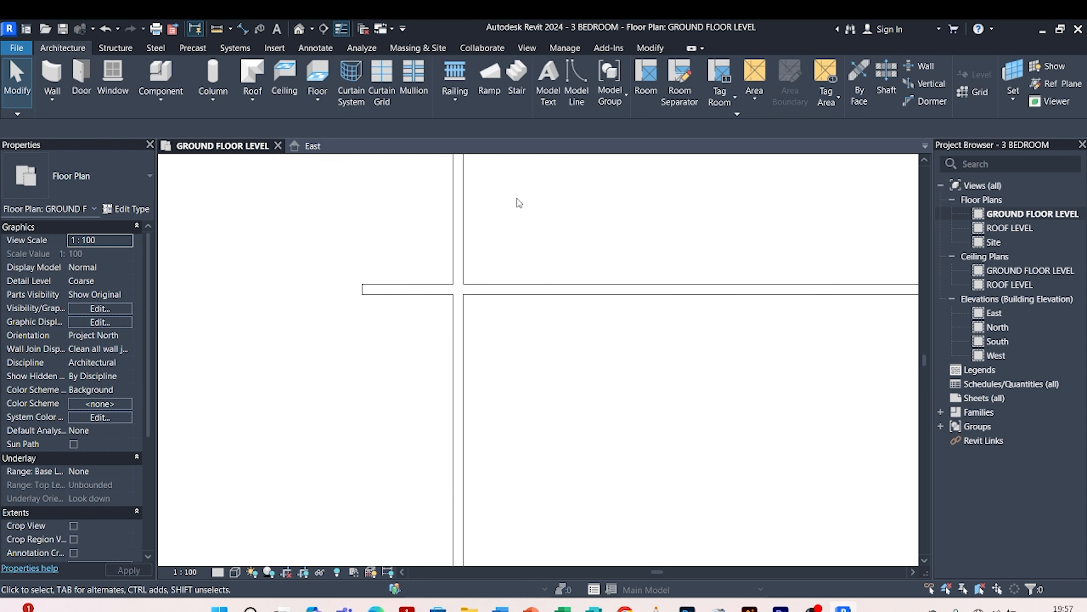
{"action": "left_click", "coordinate": [508, 292]}
{"action": "left_click", "coordinate": [513, 216]}
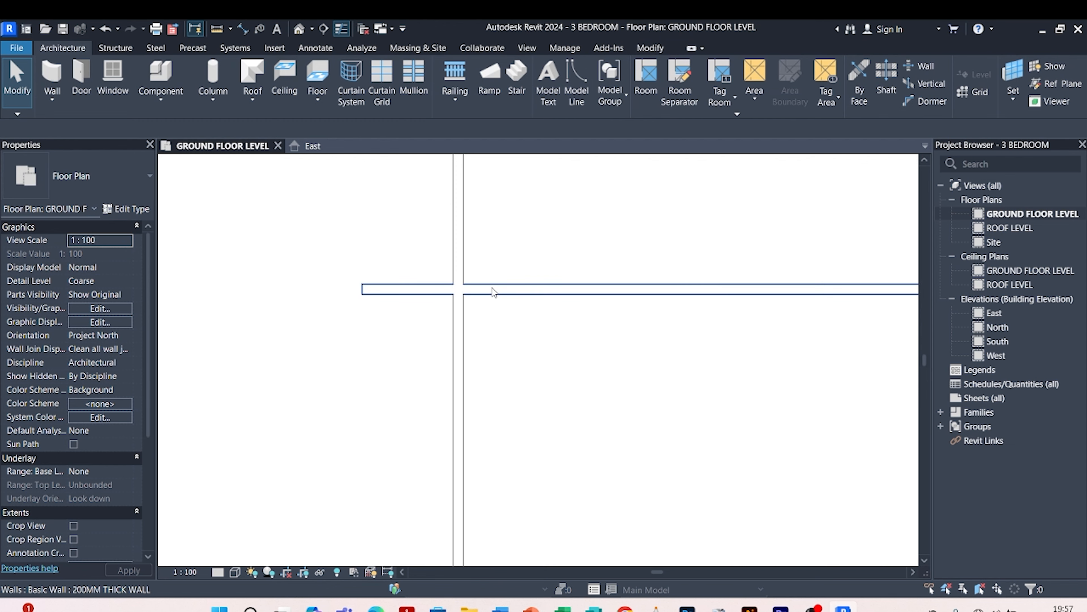
{"action": "left_click", "coordinate": [493, 291]}
{"action": "left_click", "coordinate": [513, 232]}
- Set the ground floor plan's detail level to Fine and inspect the wall layers and hatching at the crossing
{"action": "scroll", "coordinate": [479, 287], "scroll_direction": "down", "scroll_amount": 2}
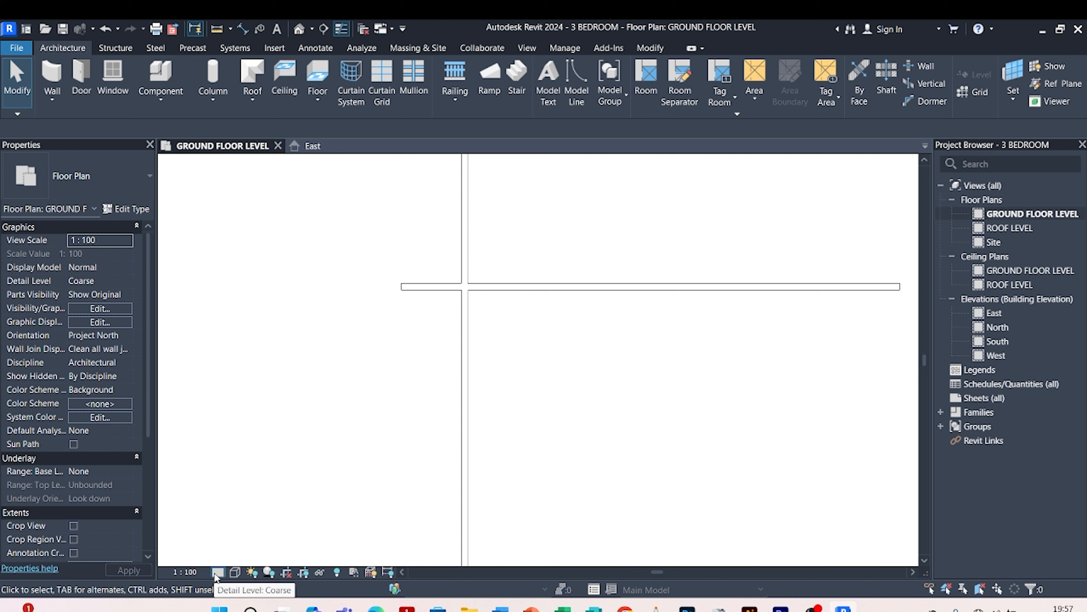
{"action": "left_click", "coordinate": [217, 574]}
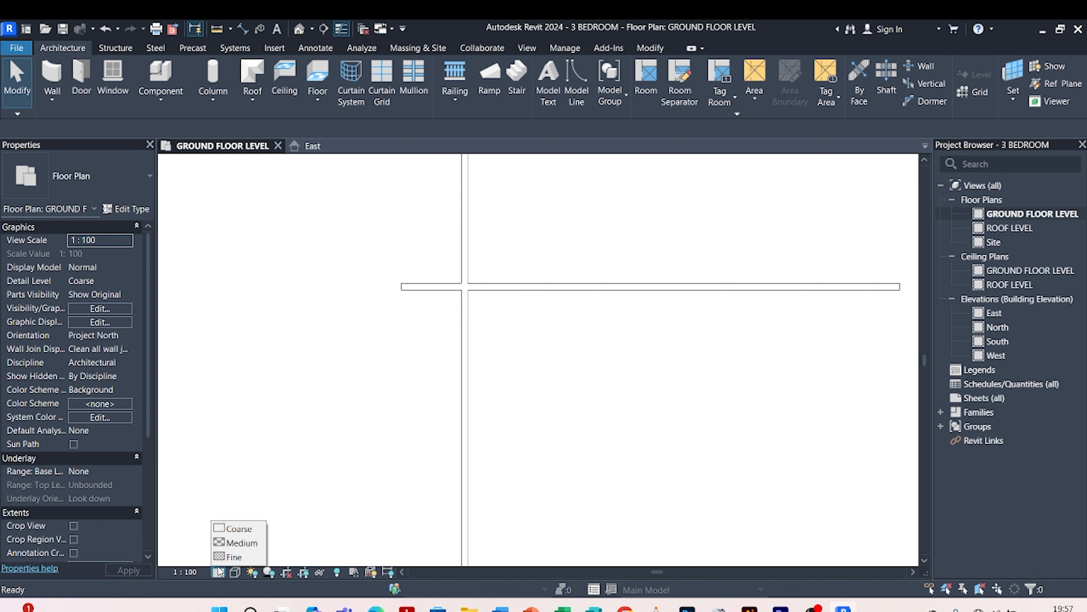
{"action": "left_click", "coordinate": [225, 557]}
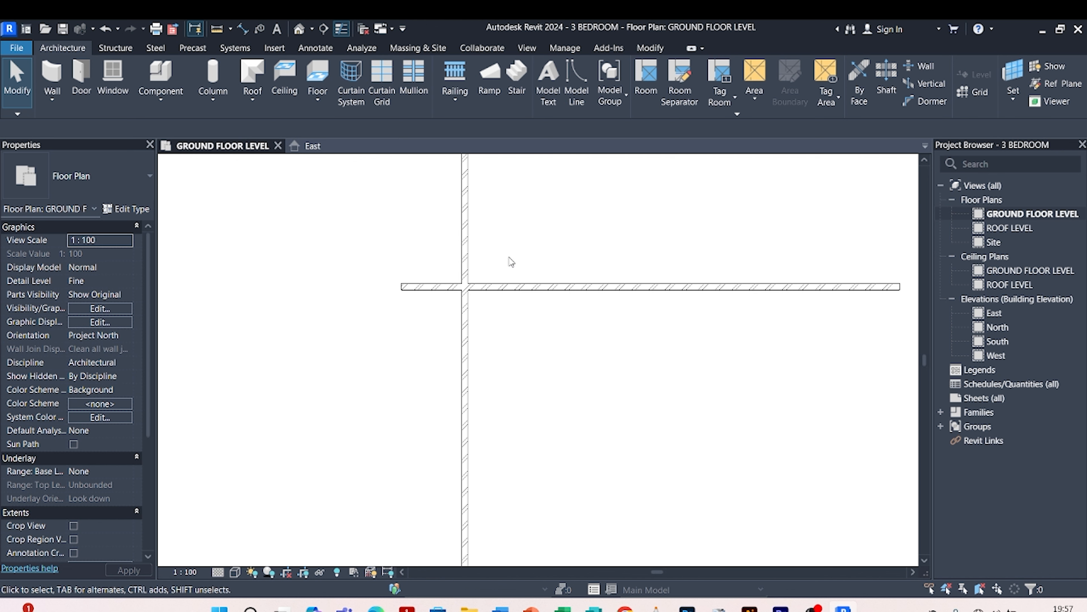
{"action": "scroll", "coordinate": [509, 260], "scroll_direction": "up", "scroll_amount": 3}
{"action": "scroll", "coordinate": [517, 284], "scroll_direction": "up", "scroll_amount": 2}
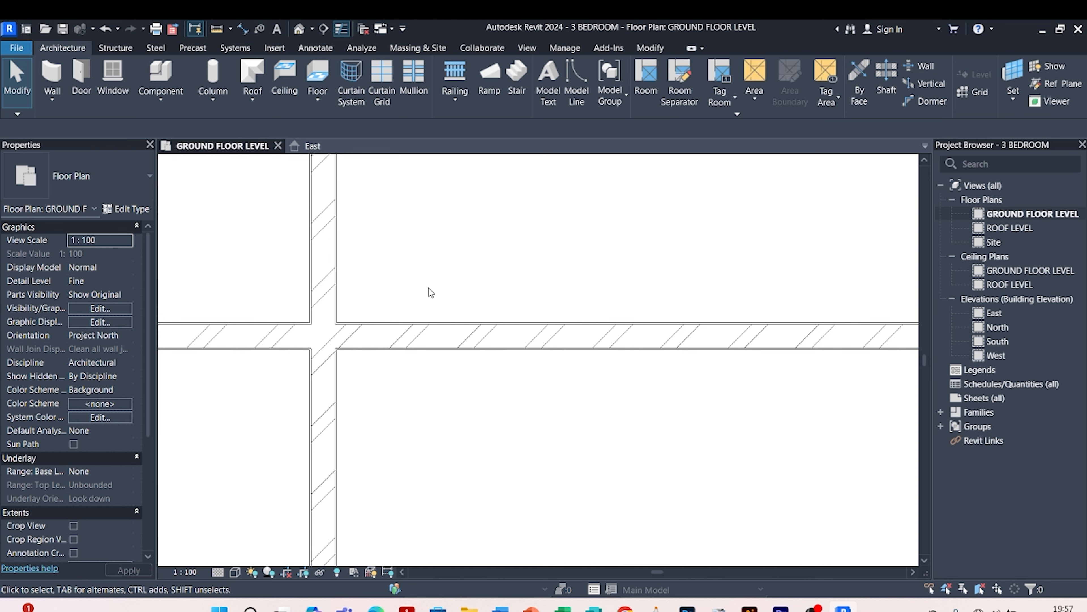
{"action": "scroll", "coordinate": [429, 300], "scroll_direction": "up", "scroll_amount": 3}
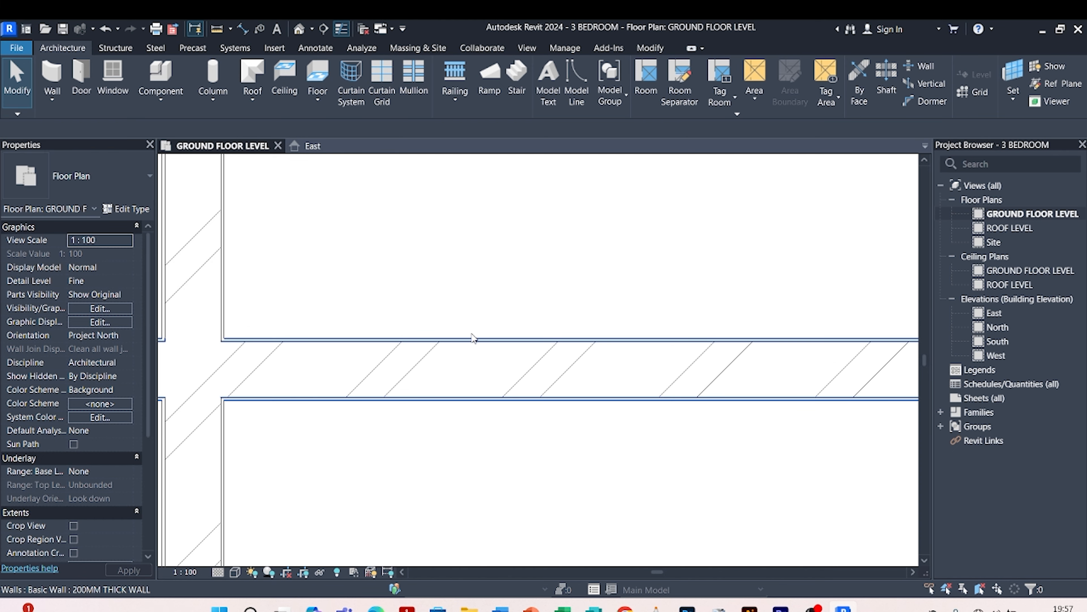
{"action": "scroll", "coordinate": [457, 254], "scroll_direction": "down", "scroll_amount": 3}
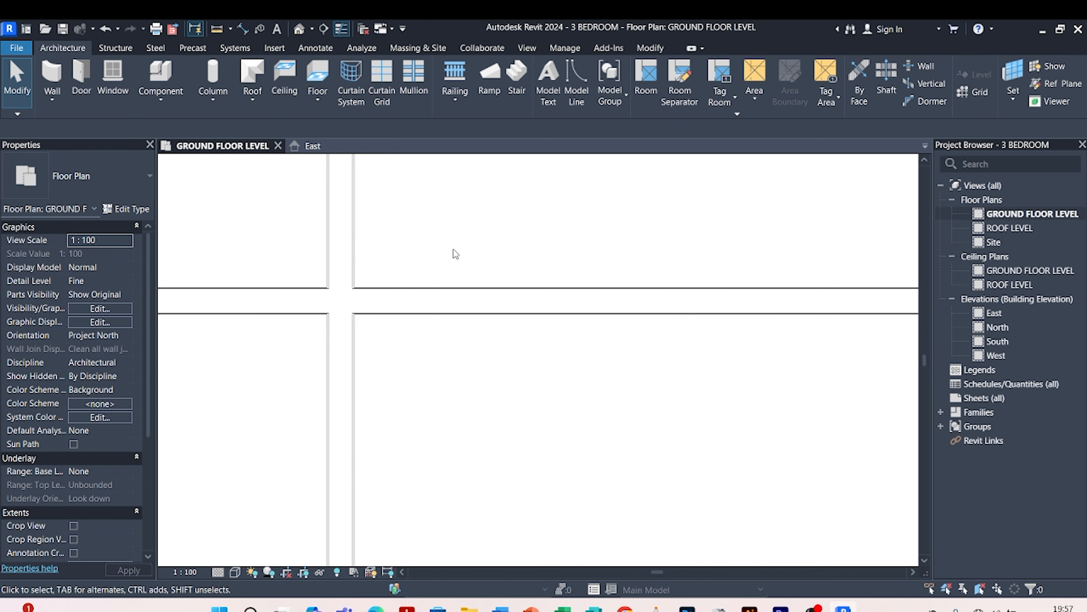
{"action": "scroll", "coordinate": [364, 347], "scroll_direction": "down", "scroll_amount": 6}
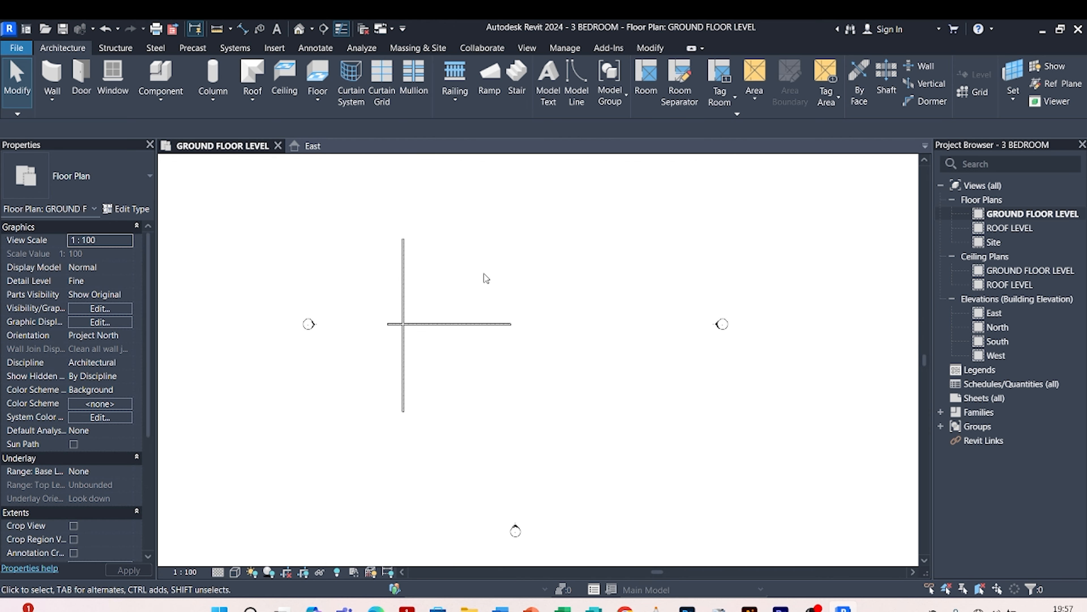
- Select the horizontal and vertical walls in turn to examine their lengths and how they cross, and clear the selection
{"action": "scroll", "coordinate": [408, 242], "scroll_direction": "up", "scroll_amount": 3}
{"action": "left_click", "coordinate": [446, 391]}
{"action": "scroll", "coordinate": [445, 393], "scroll_direction": "up", "scroll_amount": 2}
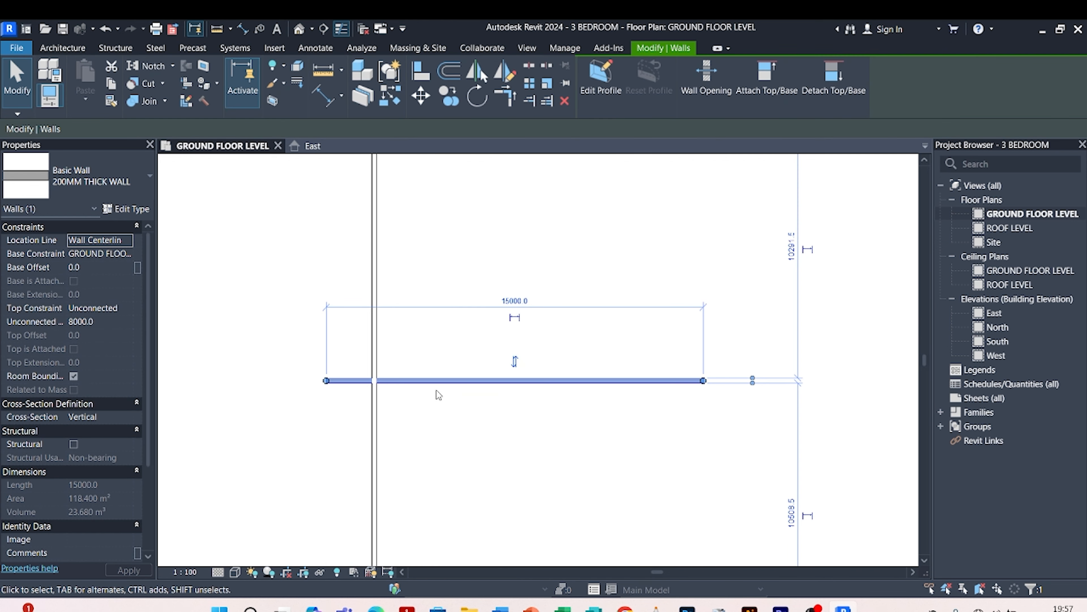
{"action": "left_click", "coordinate": [467, 338]}
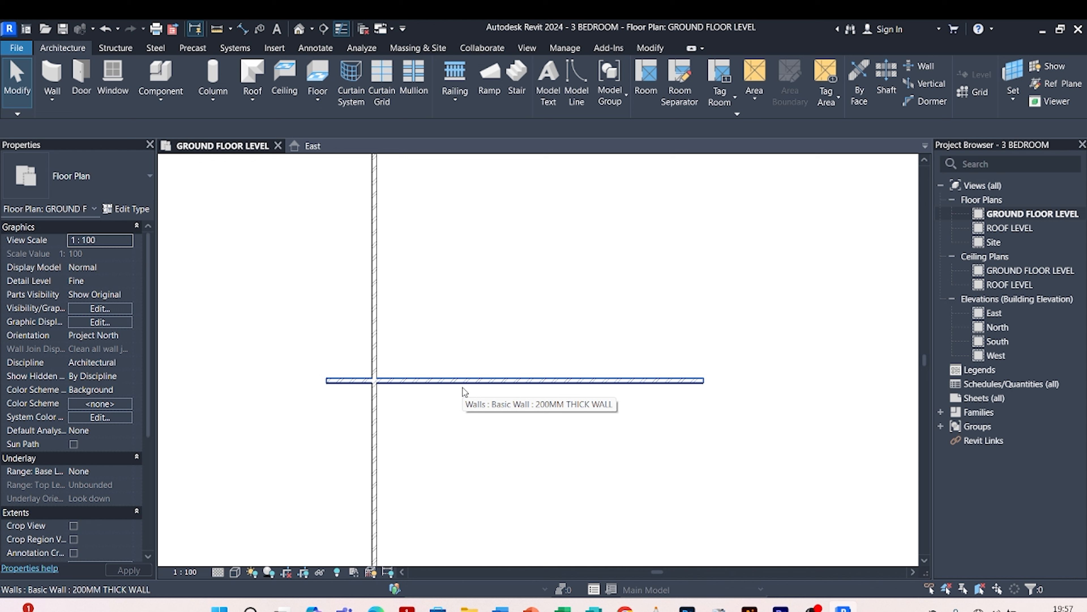
{"action": "left_click", "coordinate": [372, 264]}
{"action": "left_click", "coordinate": [526, 253]}
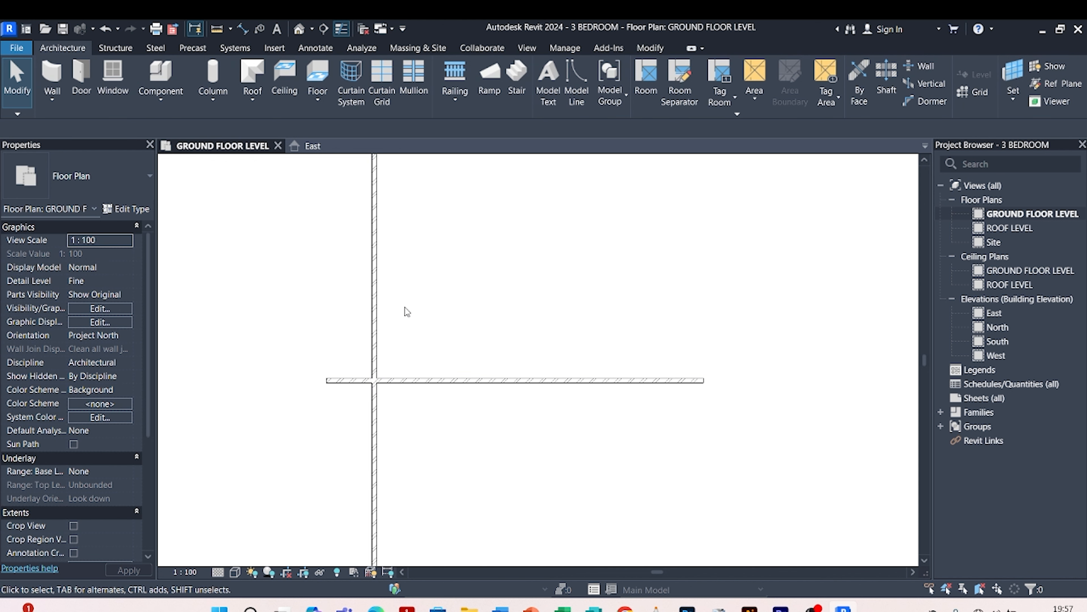
{"action": "left_click", "coordinate": [382, 271]}
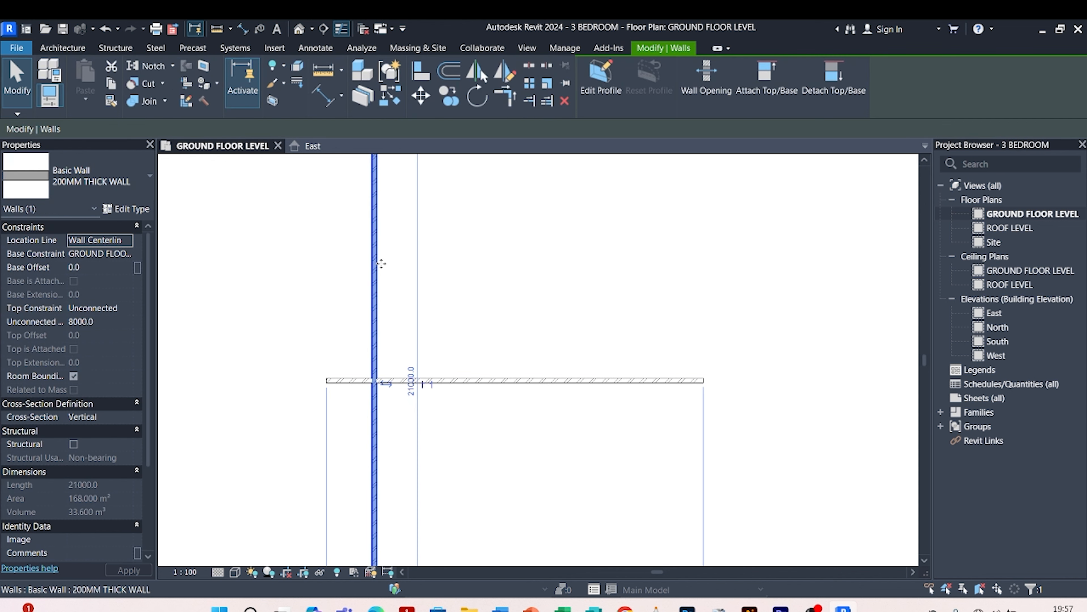
{"action": "left_click", "coordinate": [523, 294]}
{"action": "left_click", "coordinate": [514, 380]}
{"action": "left_click", "coordinate": [496, 269]}
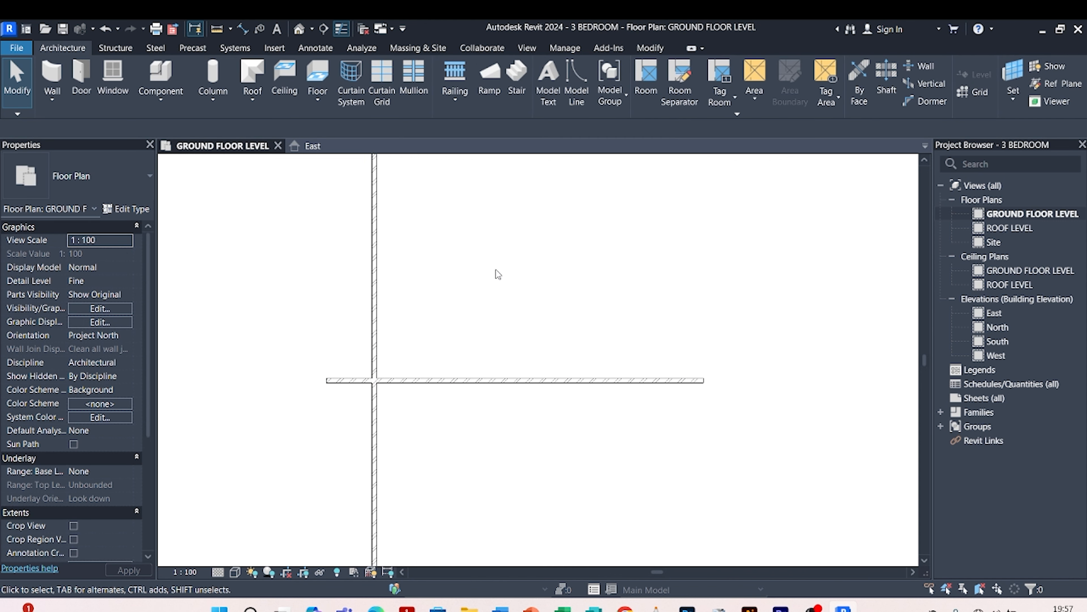
{"action": "scroll", "coordinate": [473, 463], "scroll_direction": "down", "scroll_amount": 3}
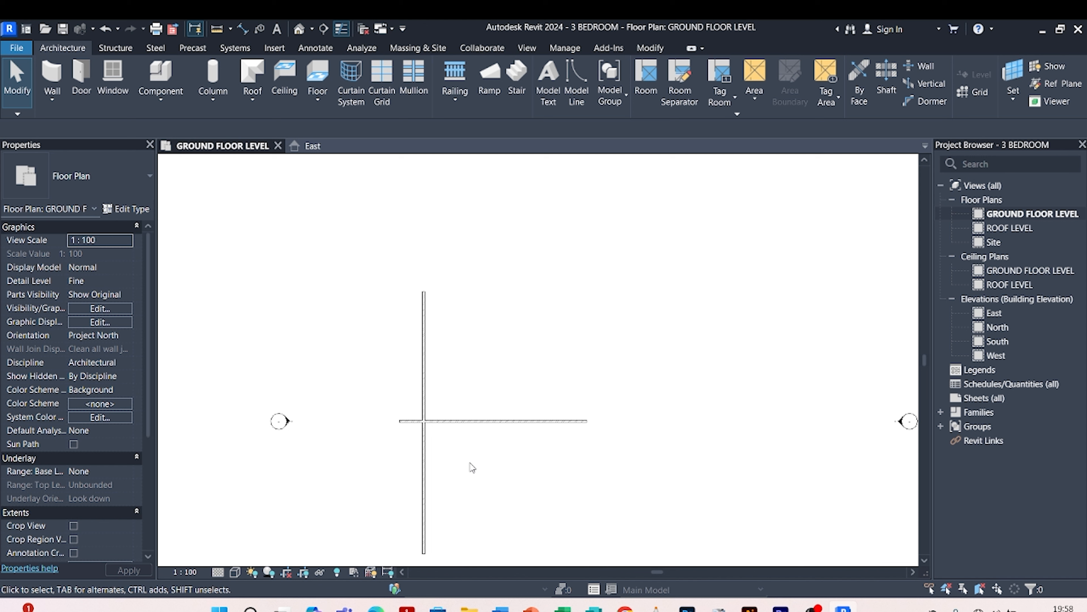
{"action": "left_click", "coordinate": [427, 482]}
{"action": "left_click", "coordinate": [517, 353]}
{"action": "scroll", "coordinate": [512, 356], "scroll_direction": "down", "scroll_amount": 2}
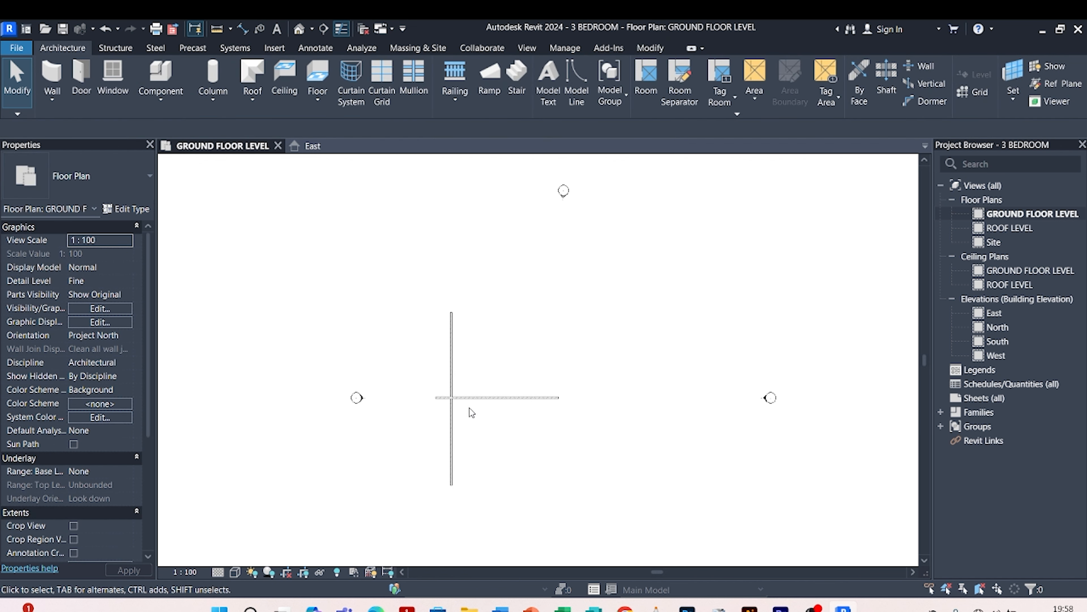
- Try shortening the vertical wall to about 10400 mm by moving its lower end up to the horizontal wall
{"action": "scroll", "coordinate": [469, 408], "scroll_direction": "up", "scroll_amount": 3}
{"action": "left_click", "coordinate": [445, 437]}
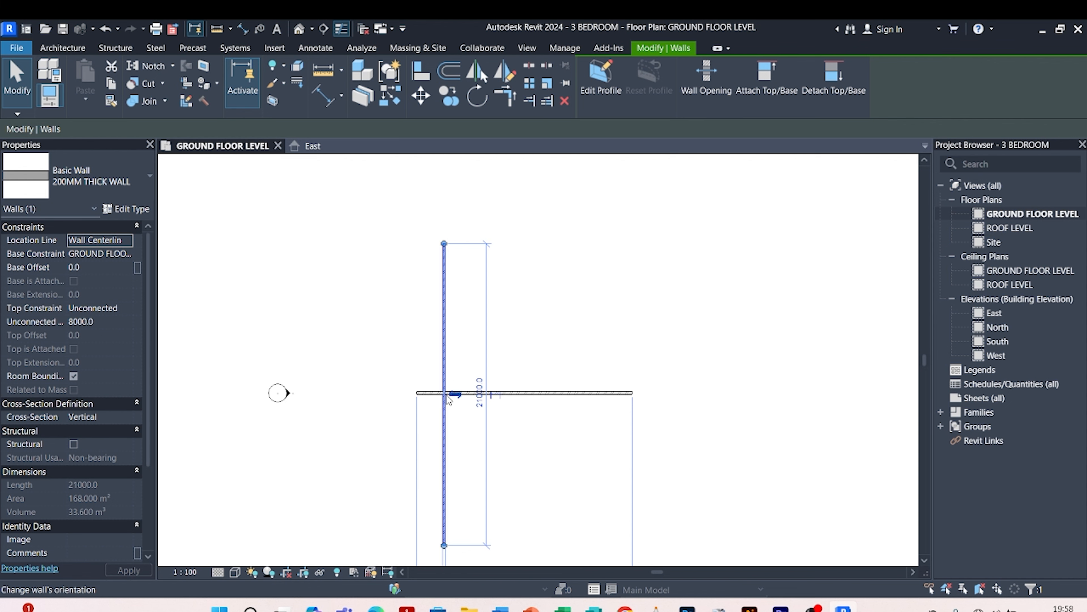
{"action": "scroll", "coordinate": [452, 402], "scroll_direction": "down", "scroll_amount": 2}
{"action": "scroll", "coordinate": [451, 475], "scroll_direction": "up", "scroll_amount": 3}
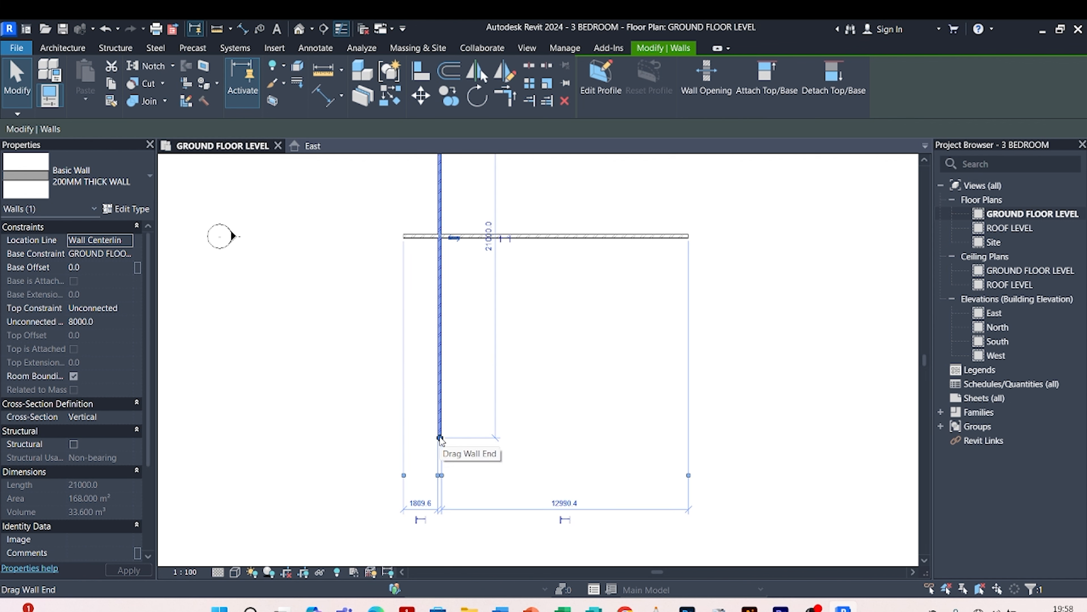
{"action": "left_click_drag", "start_coordinate": [439, 437], "coordinate": [440, 235]}
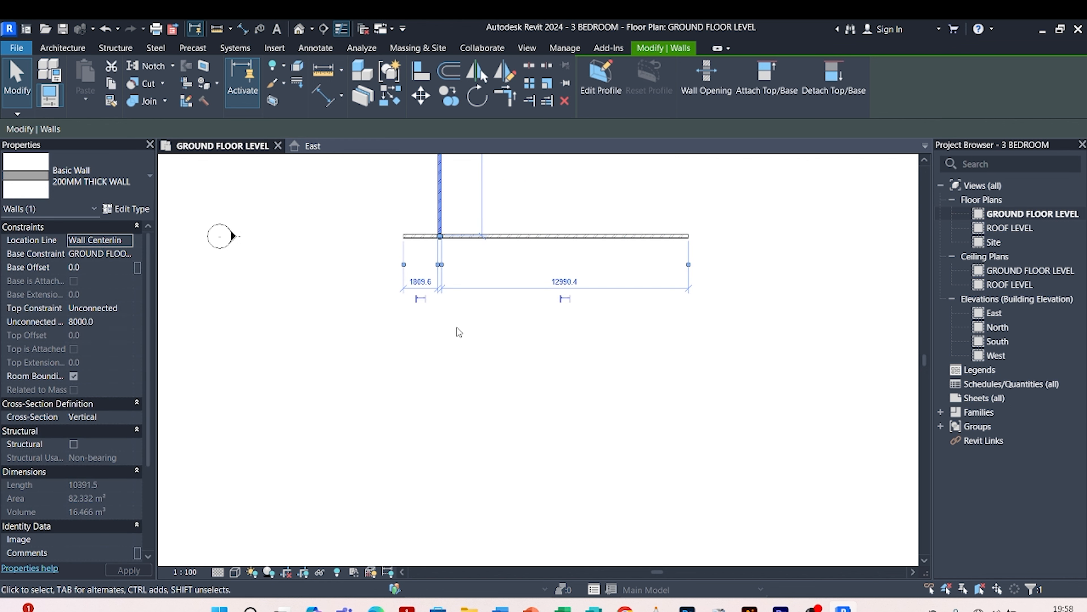
{"action": "scroll", "coordinate": [459, 463], "scroll_direction": "down", "scroll_amount": 3}
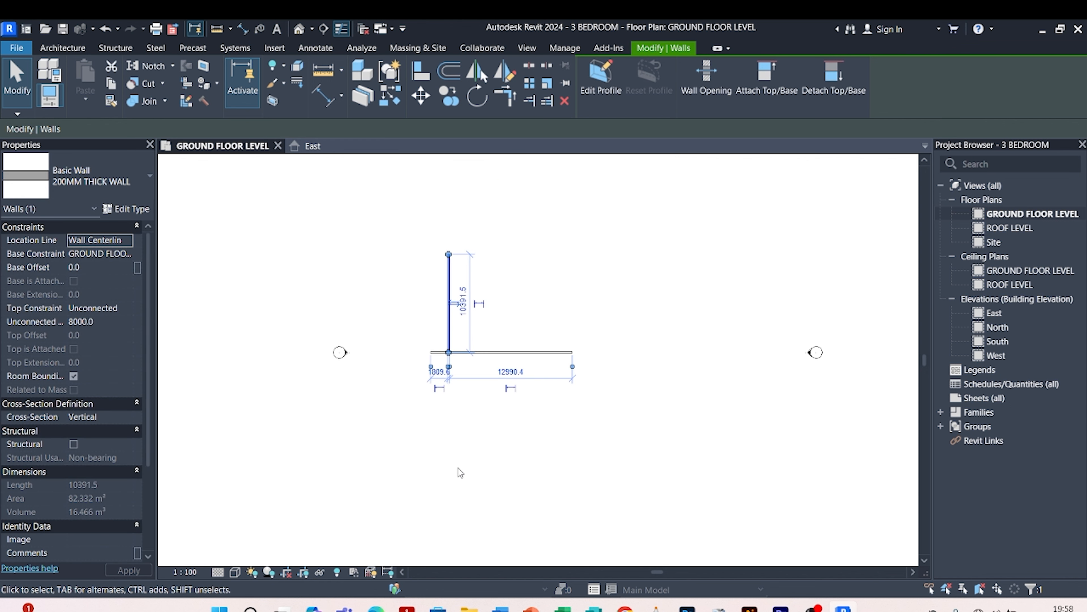
{"action": "left_click", "coordinate": [466, 434]}
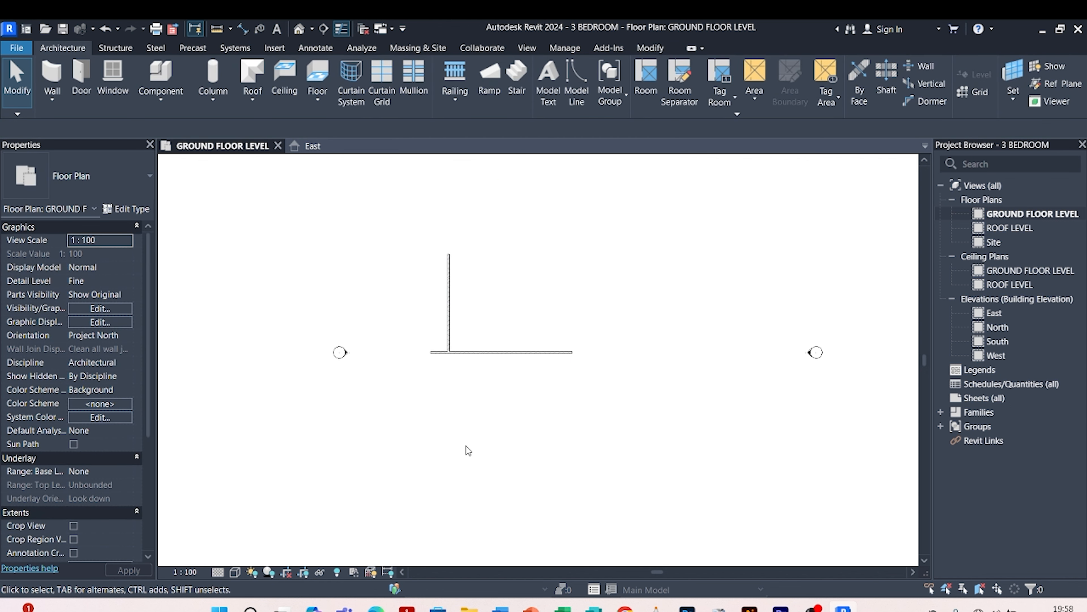
- Undo the shortening of the vertical wall
{"action": "scroll", "coordinate": [474, 332], "scroll_direction": "up", "scroll_amount": 4}
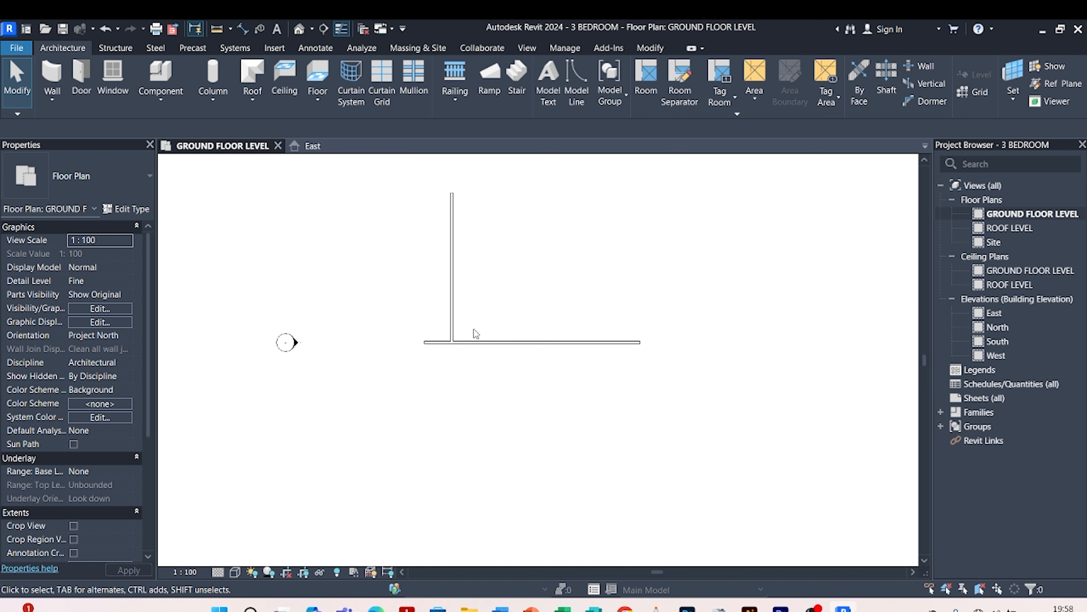
{"action": "key", "text": "ctrl+z"}
{"action": "scroll", "coordinate": [468, 425], "scroll_direction": "down", "scroll_amount": 3}
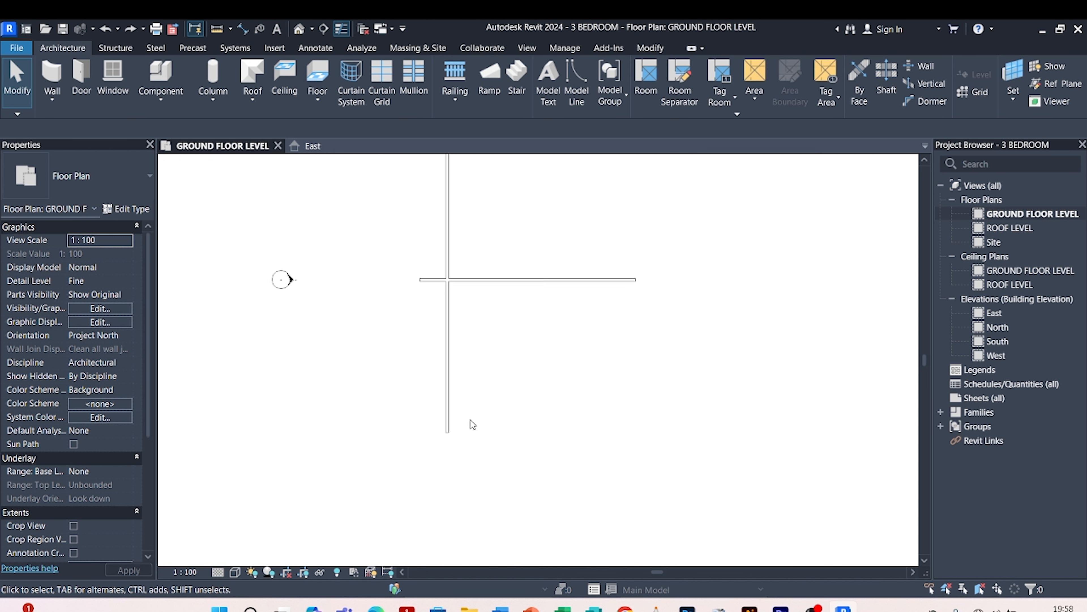
{"action": "scroll", "coordinate": [464, 429], "scroll_direction": "down", "scroll_amount": 1}
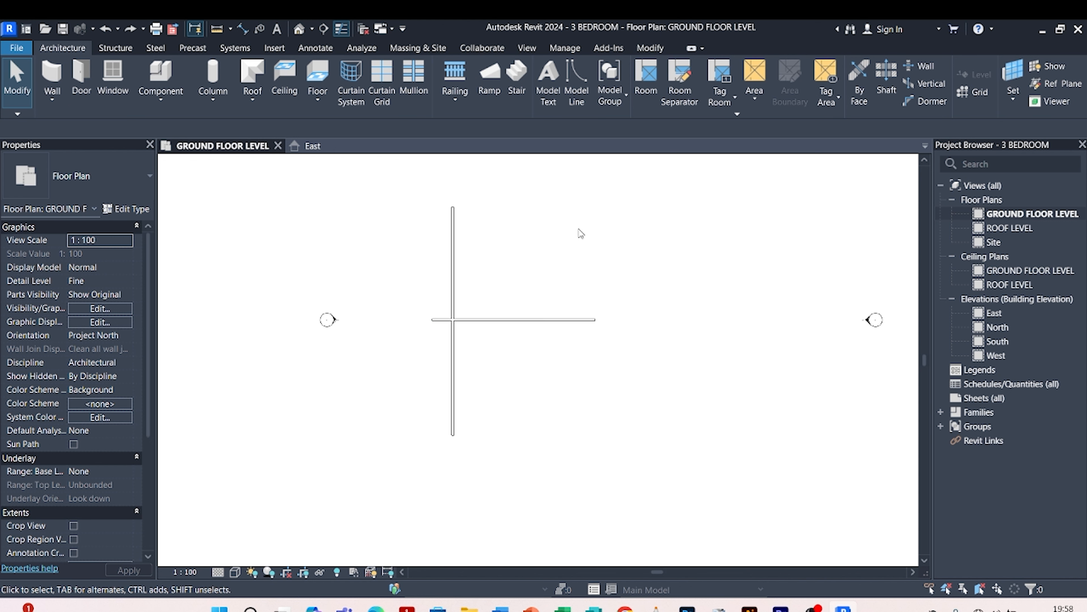
- Trim the vertical wall with Trim/Extend Single Element, using the horizontal wall as boundary and keeping the upper part
{"action": "left_click", "coordinate": [648, 48]}
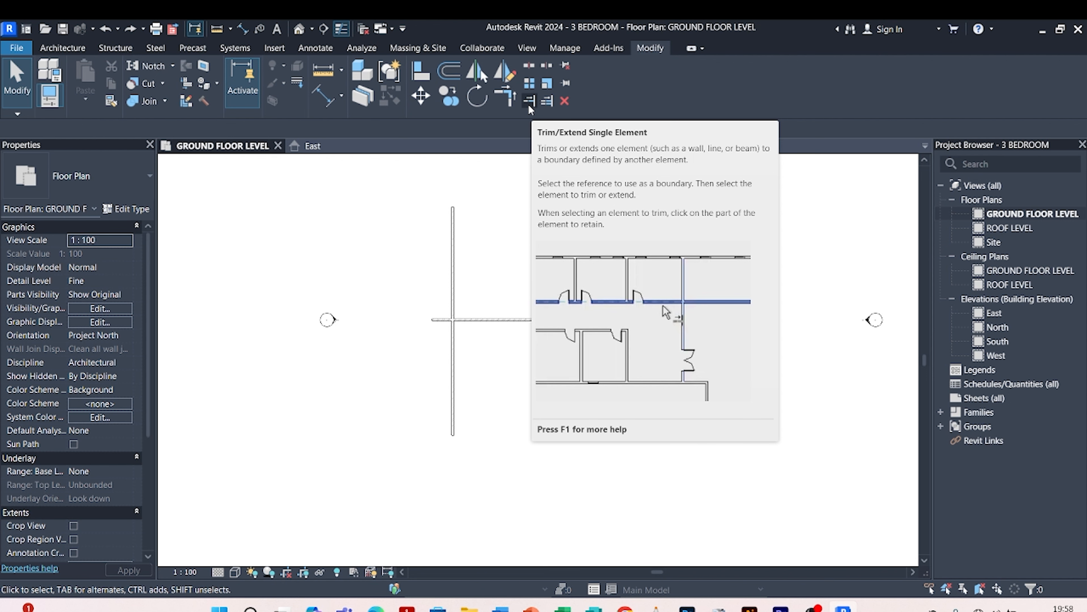
{"action": "left_click", "coordinate": [529, 102]}
{"action": "scroll", "coordinate": [462, 319], "scroll_direction": "up", "scroll_amount": 3}
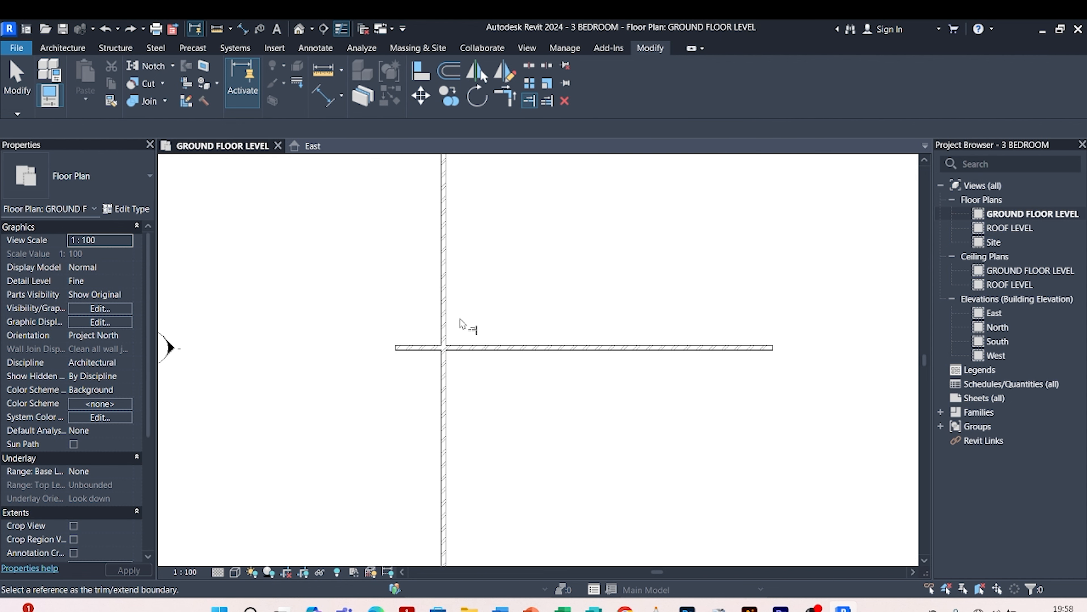
{"action": "left_click", "coordinate": [479, 357]}
{"action": "scroll", "coordinate": [478, 385], "scroll_direction": "down", "scroll_amount": 2}
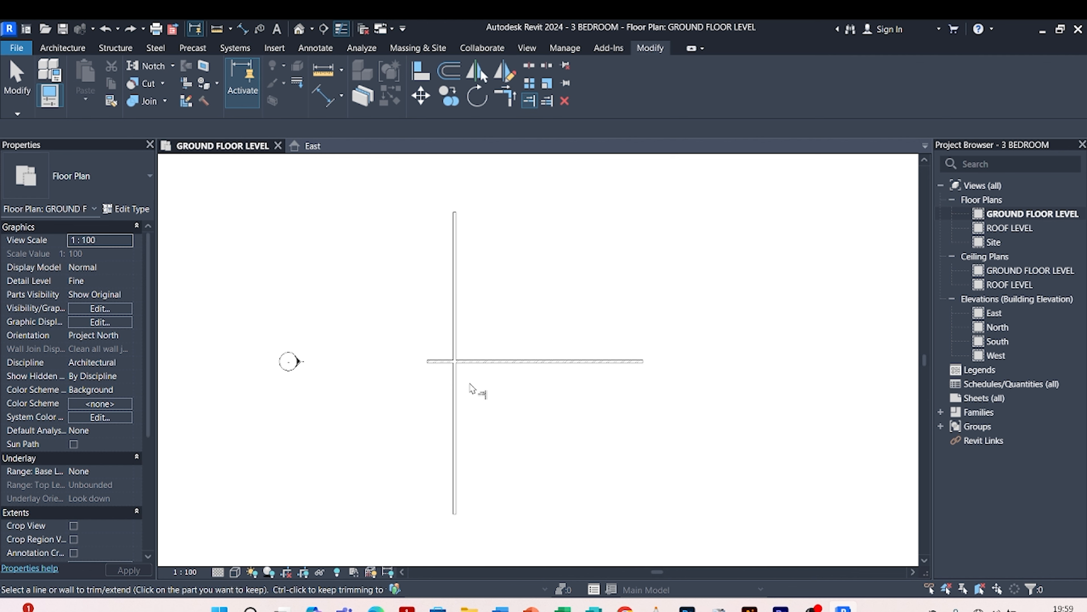
{"action": "left_click", "coordinate": [458, 280]}
{"action": "scroll", "coordinate": [461, 416], "scroll_direction": "up", "scroll_amount": 2}
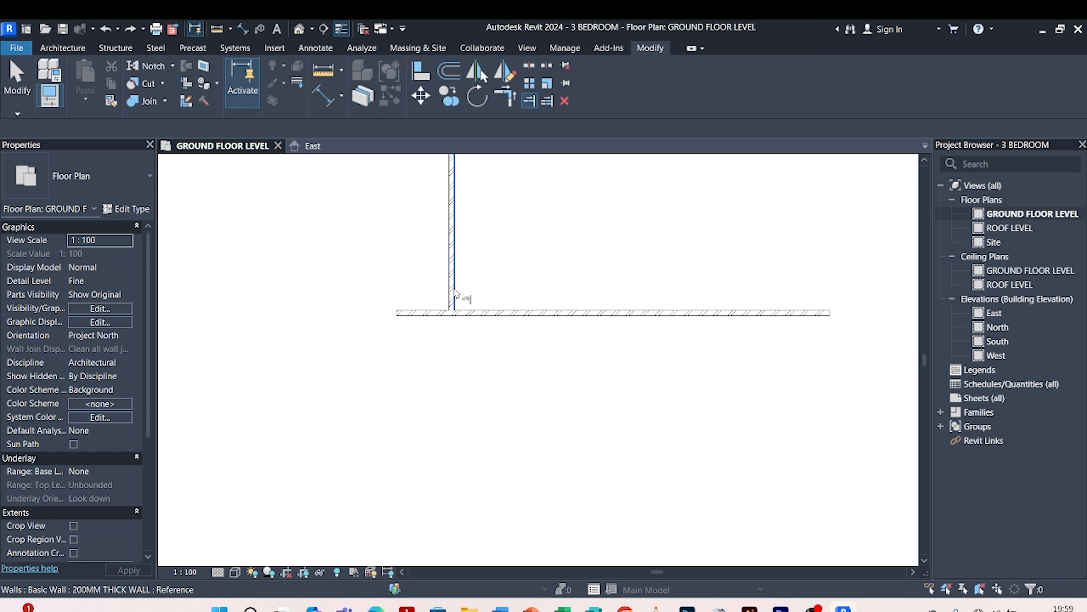
{"action": "scroll", "coordinate": [461, 290], "scroll_direction": "down", "scroll_amount": 3}
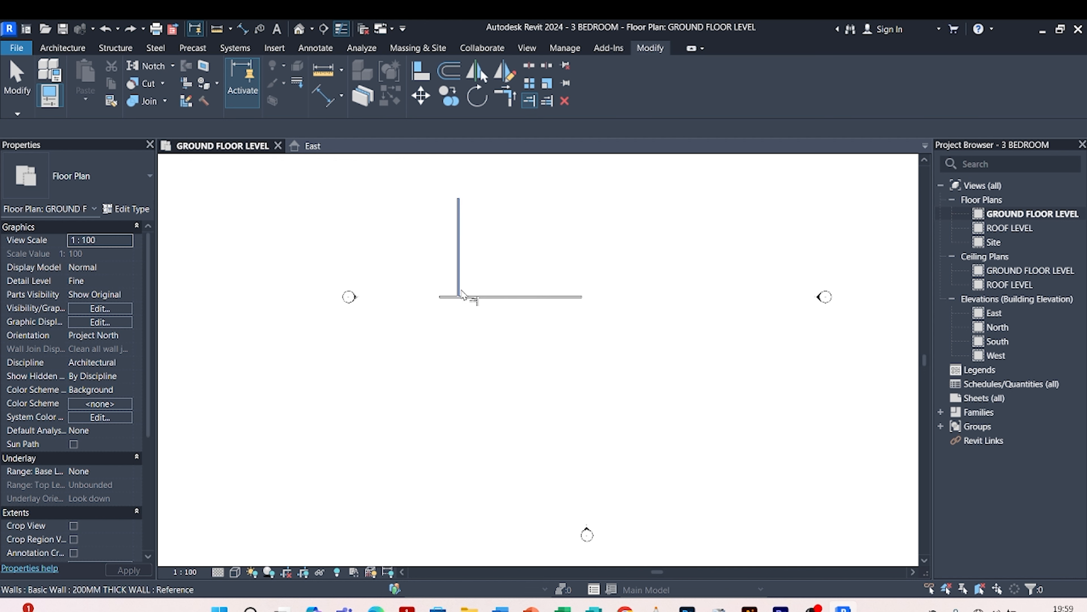
- Try trimming the horizontal wall's short overhang against the vertical wall, leave the command, and undo this trim
{"action": "scroll", "coordinate": [455, 284], "scroll_direction": "up", "scroll_amount": 4}
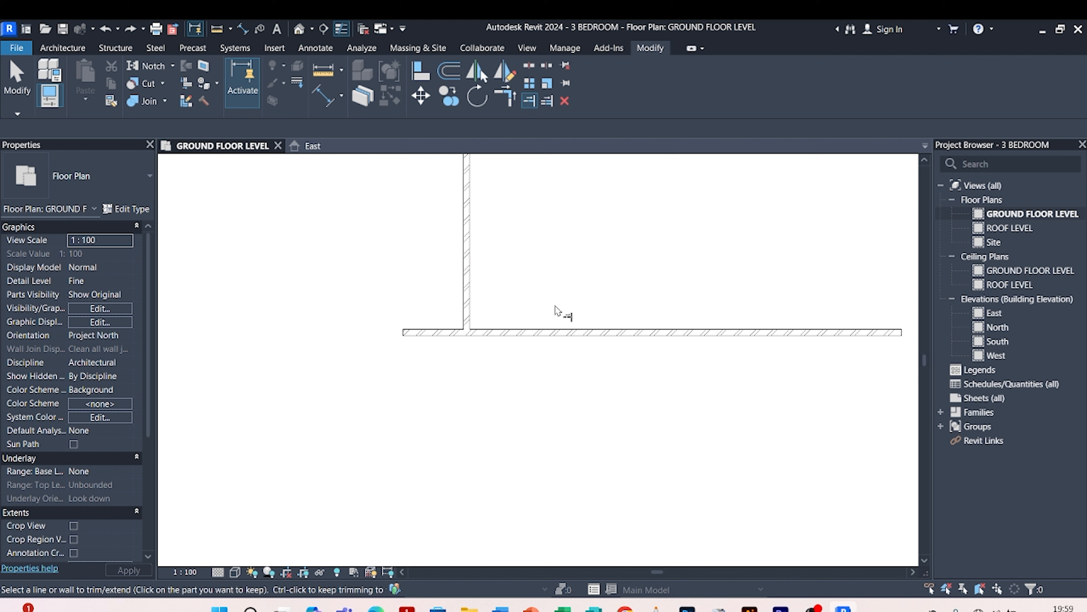
{"action": "left_click", "coordinate": [558, 332]}
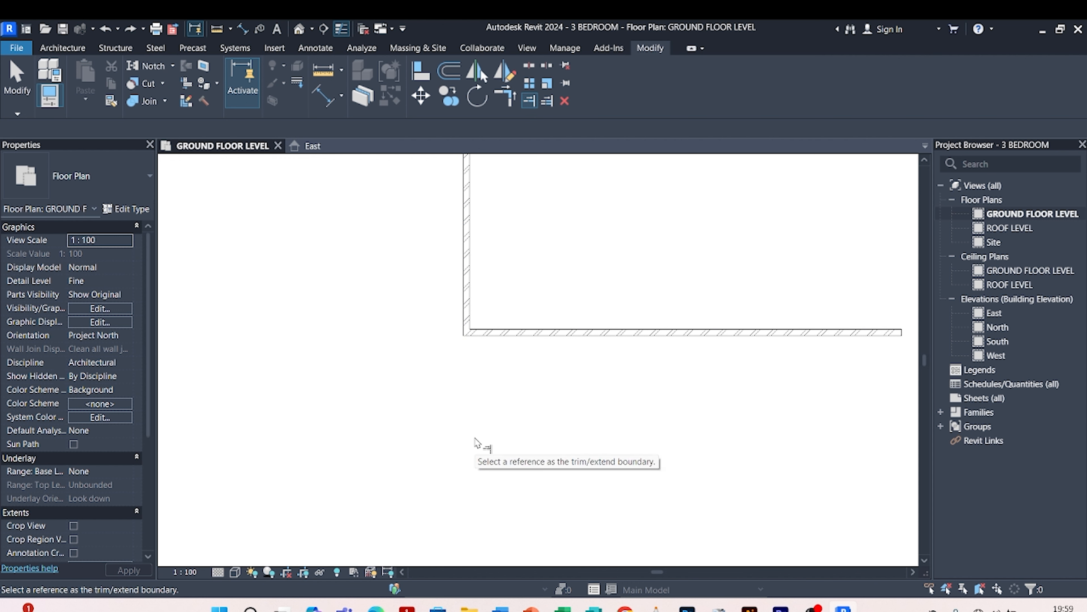
{"action": "key", "text": "Escape"}
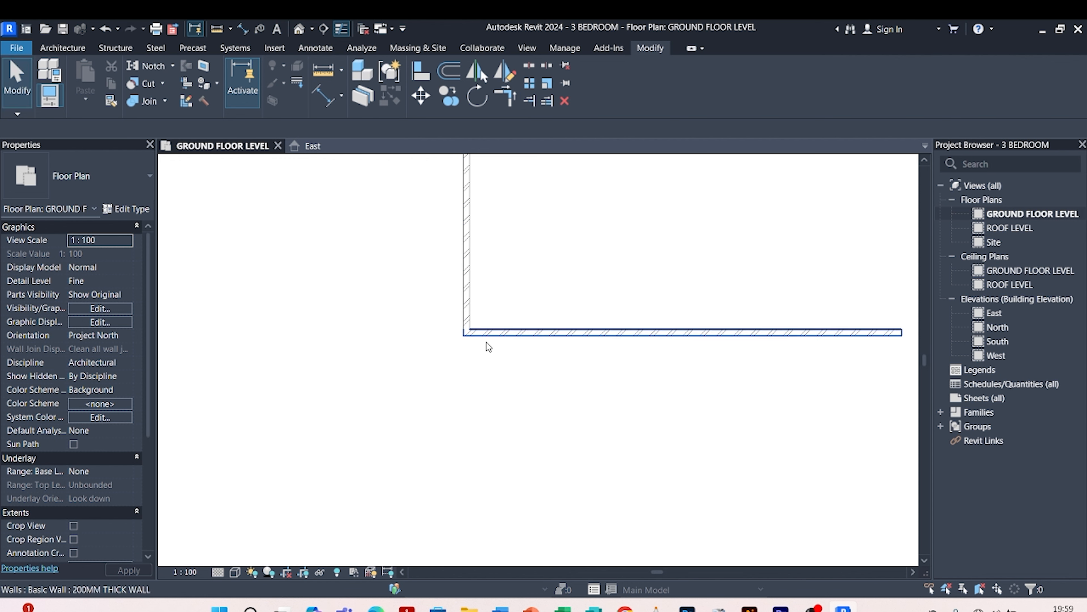
{"action": "key", "text": "ctrl+z"}
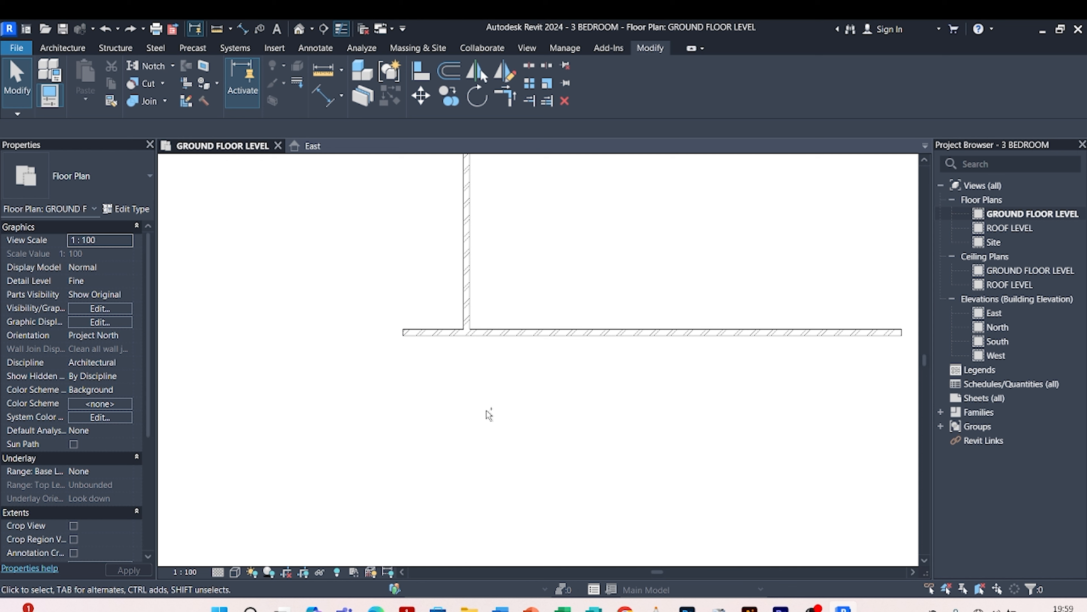
- Undo the vertical wall's trim and use Trim/Extend to Corner on both walls, keeping the upper part and the longer horizontal part
{"action": "key", "text": "ctrl+z"}
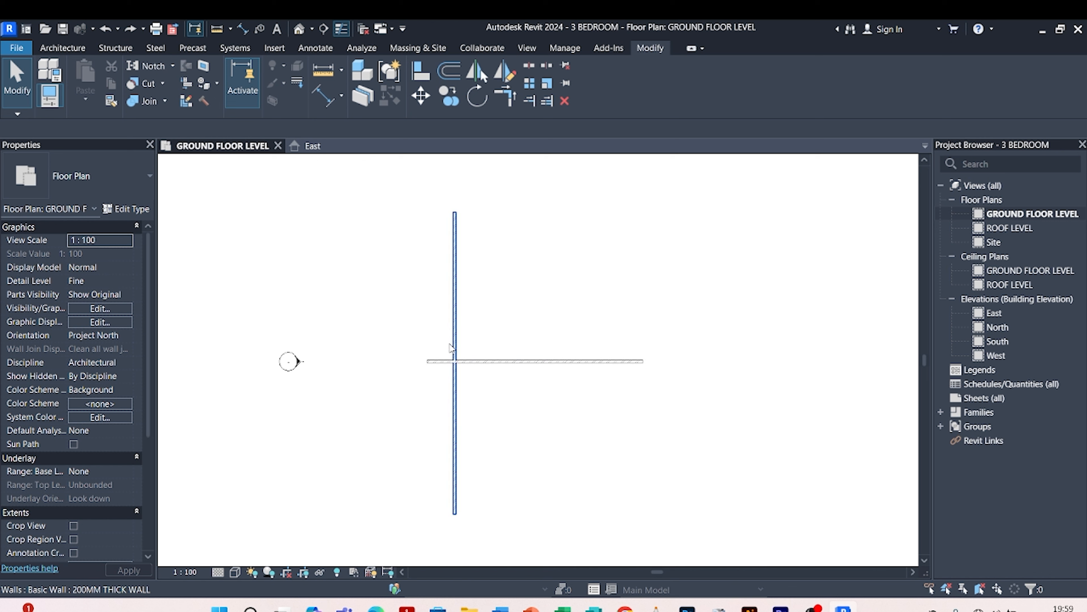
{"action": "left_click", "coordinate": [505, 95]}
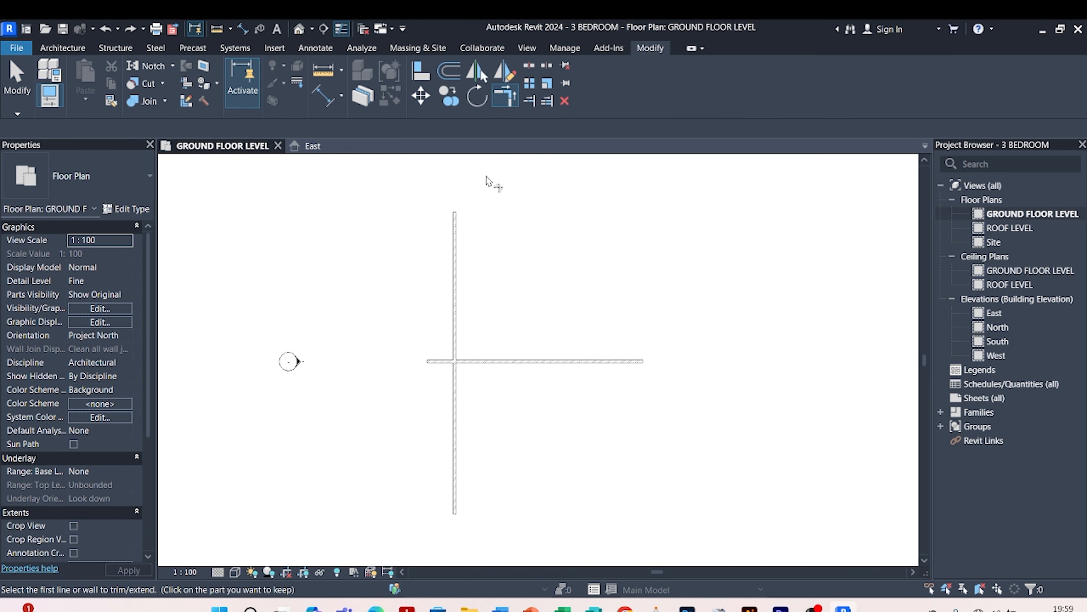
{"action": "left_click", "coordinate": [461, 264]}
{"action": "left_click", "coordinate": [483, 360]}
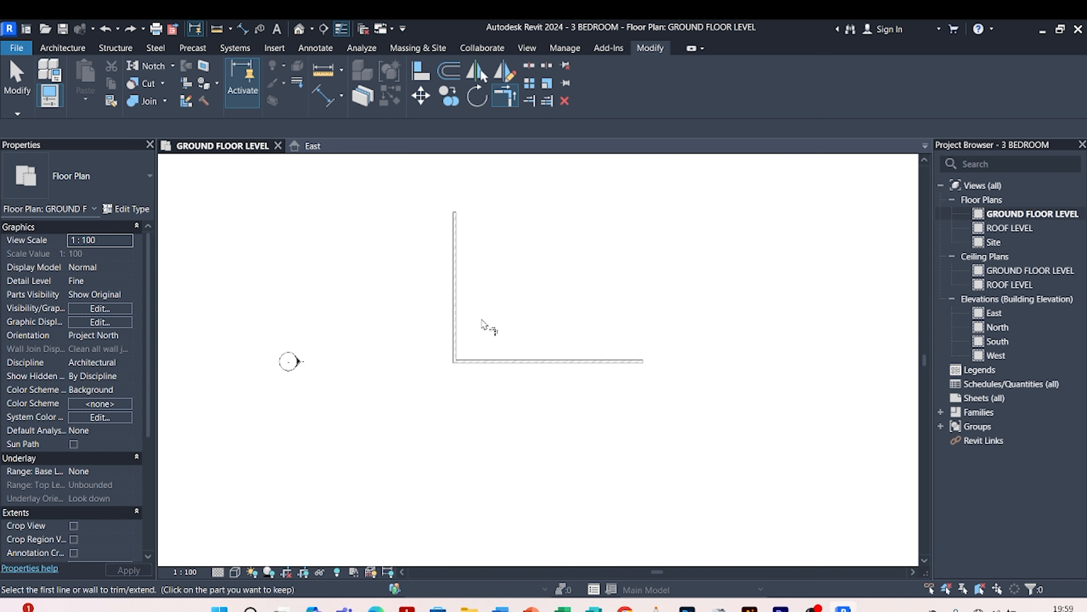
{"action": "scroll", "coordinate": [468, 332], "scroll_direction": "up", "scroll_amount": 3}
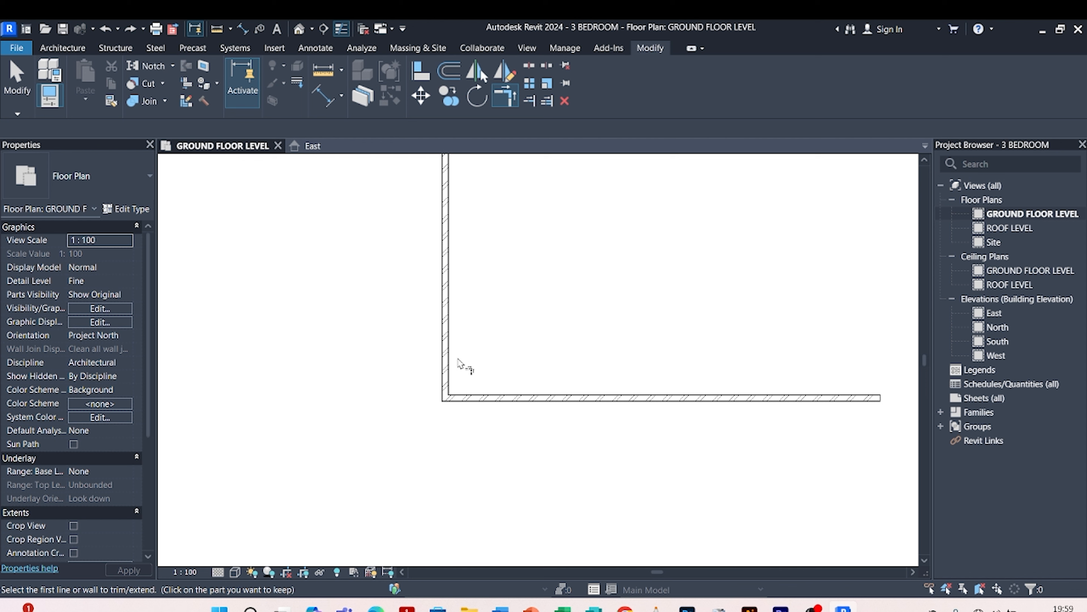
{"action": "key", "text": "Escape"}
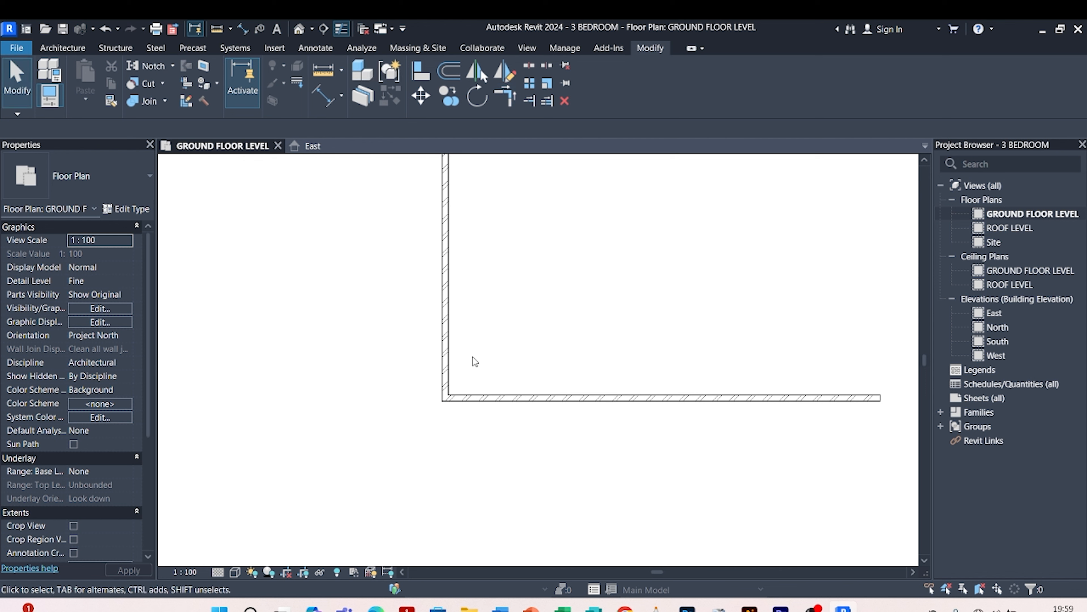
- Undo the corner trim and try shortening the vertical wall to about 10390 mm by moving its lower end onto the horizontal wall
{"action": "key", "text": "ctrl+z"}
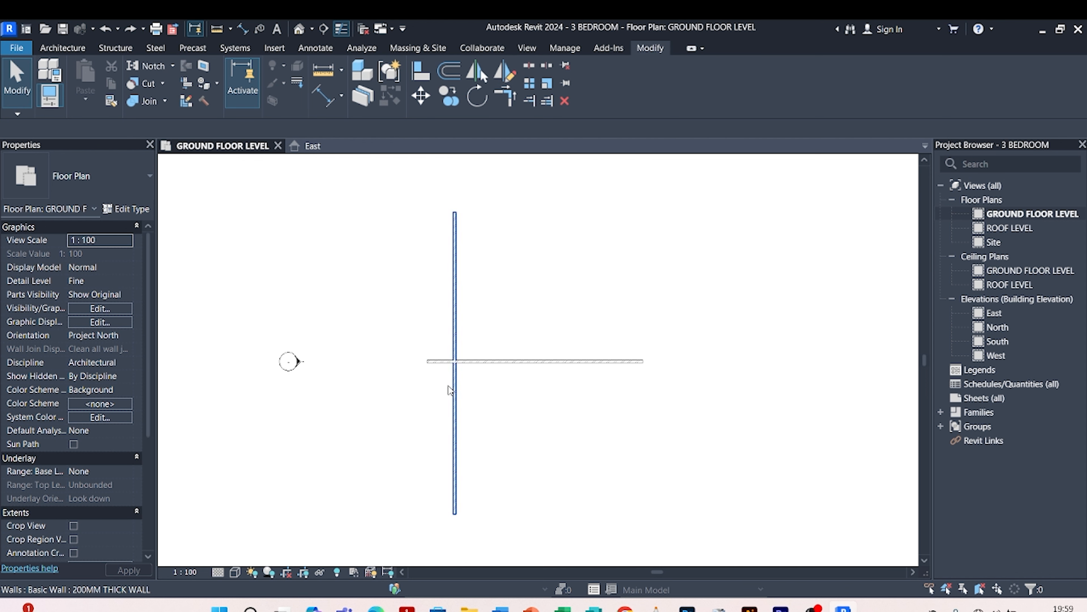
{"action": "scroll", "coordinate": [473, 369], "scroll_direction": "up", "scroll_amount": 1}
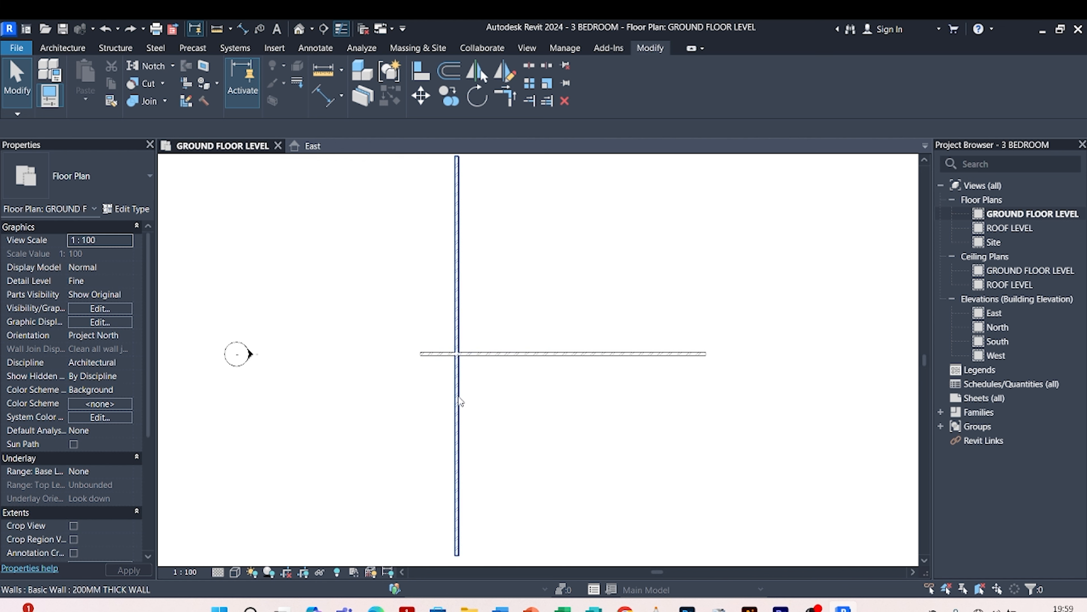
{"action": "left_click", "coordinate": [457, 362]}
{"action": "scroll", "coordinate": [459, 329], "scroll_direction": "down", "scroll_amount": 1}
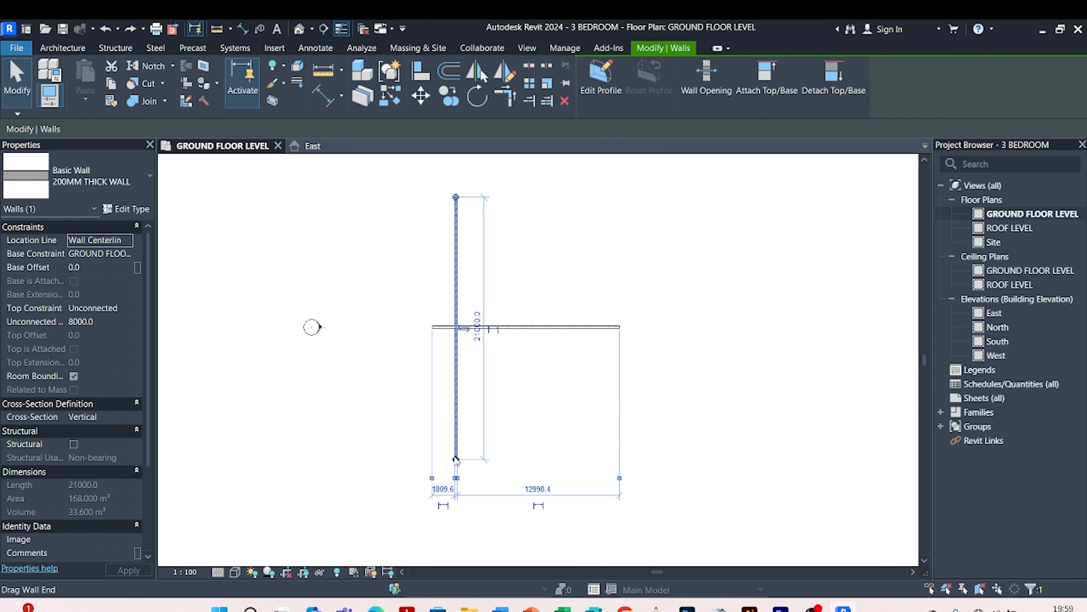
{"action": "left_click_drag", "start_coordinate": [456, 459], "coordinate": [456, 327]}
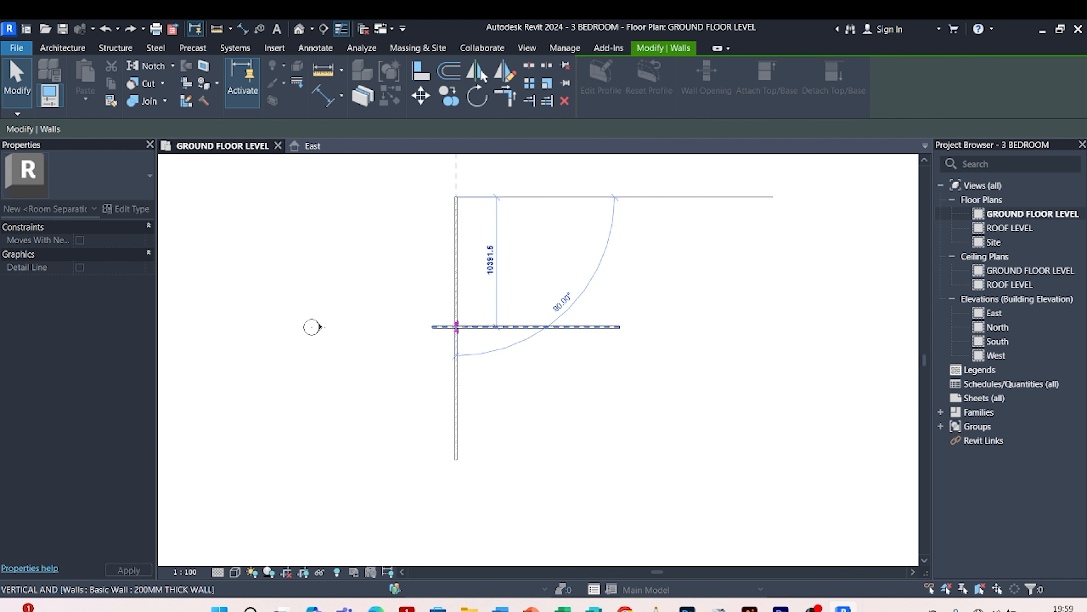
{"action": "left_click", "coordinate": [489, 407]}
- Try shortening the horizontal wall to about 13090 mm by moving its overhanging left end to the vertical wall
{"action": "scroll", "coordinate": [488, 341], "scroll_direction": "up", "scroll_amount": 3}
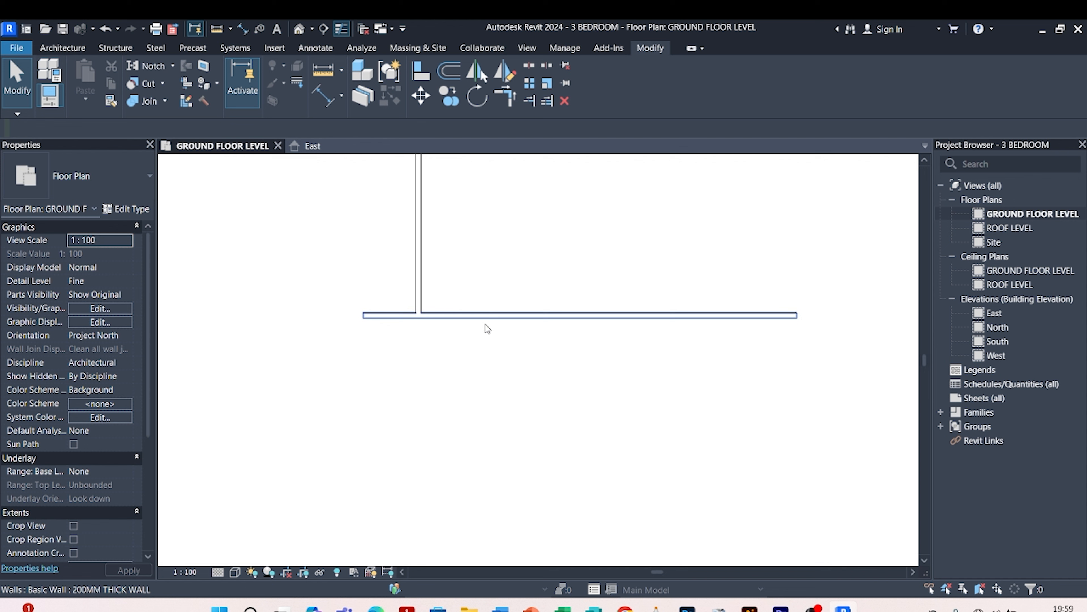
{"action": "left_click", "coordinate": [474, 314]}
{"action": "scroll", "coordinate": [471, 285], "scroll_direction": "up", "scroll_amount": 1}
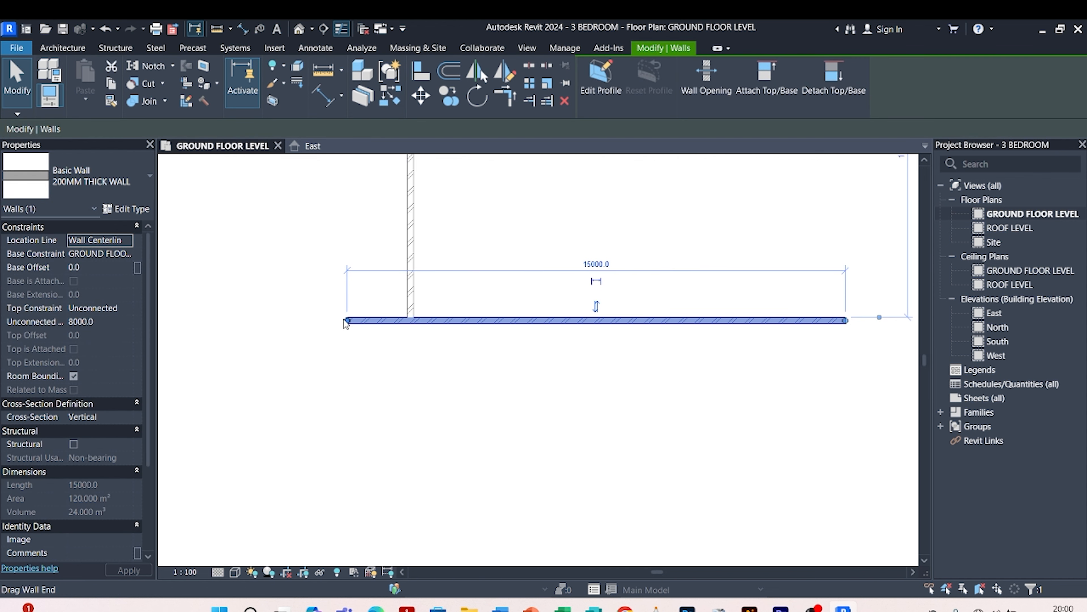
{"action": "left_click_drag", "start_coordinate": [347, 319], "coordinate": [410, 319]}
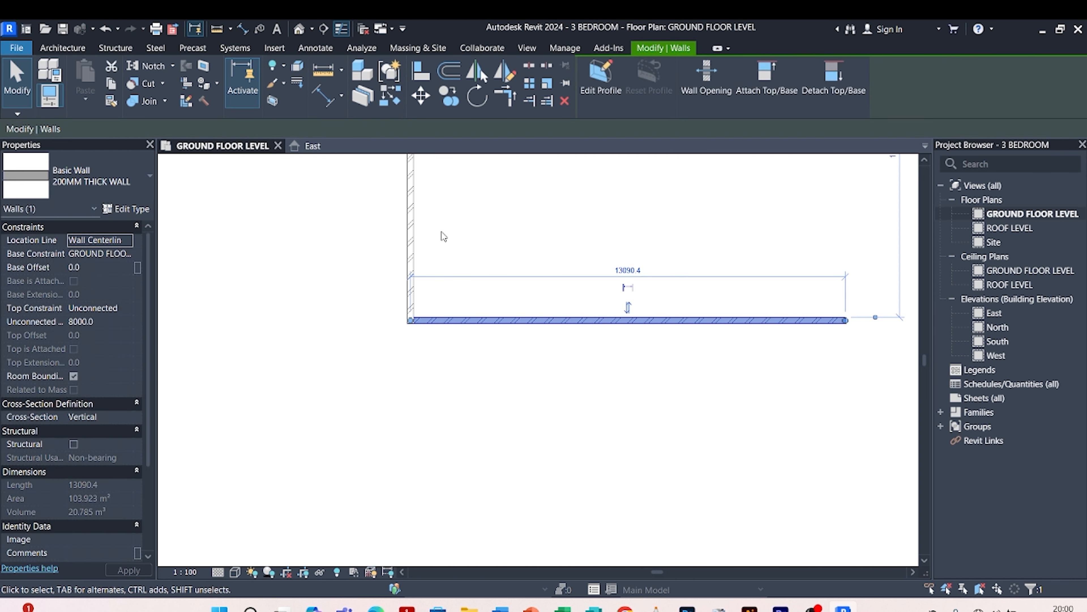
{"action": "left_click", "coordinate": [387, 408]}
{"action": "scroll", "coordinate": [387, 408], "scroll_direction": "down", "scroll_amount": 3}
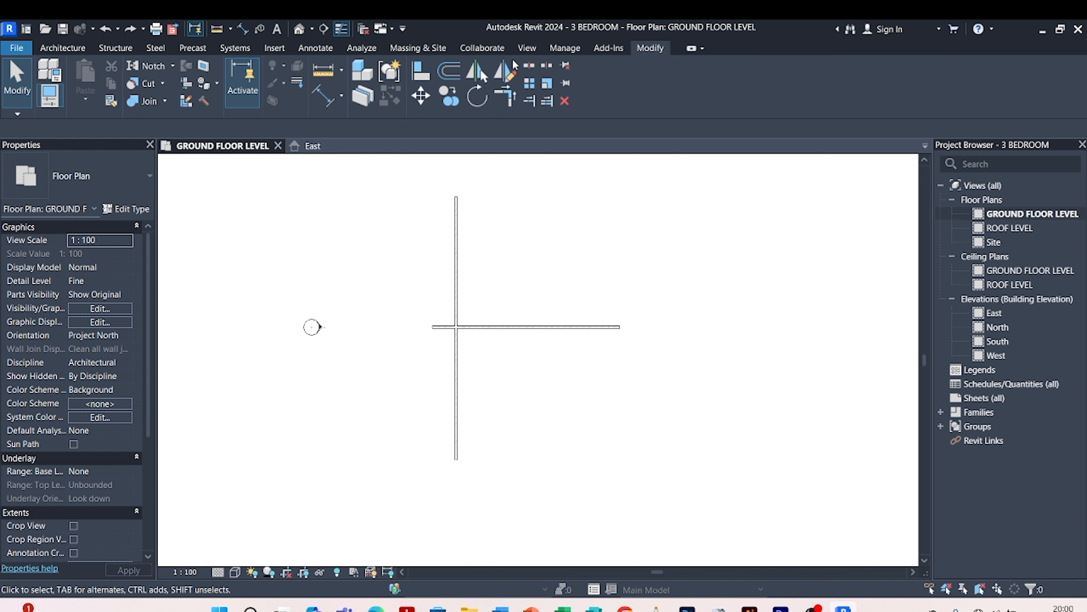
- Trim the two crossing walls into an L-shaped corner with Trim/Extend to Corner, keeping the upper vertical and longer horizontal parts
{"action": "scroll", "coordinate": [480, 364], "scroll_direction": "down", "scroll_amount": 1}
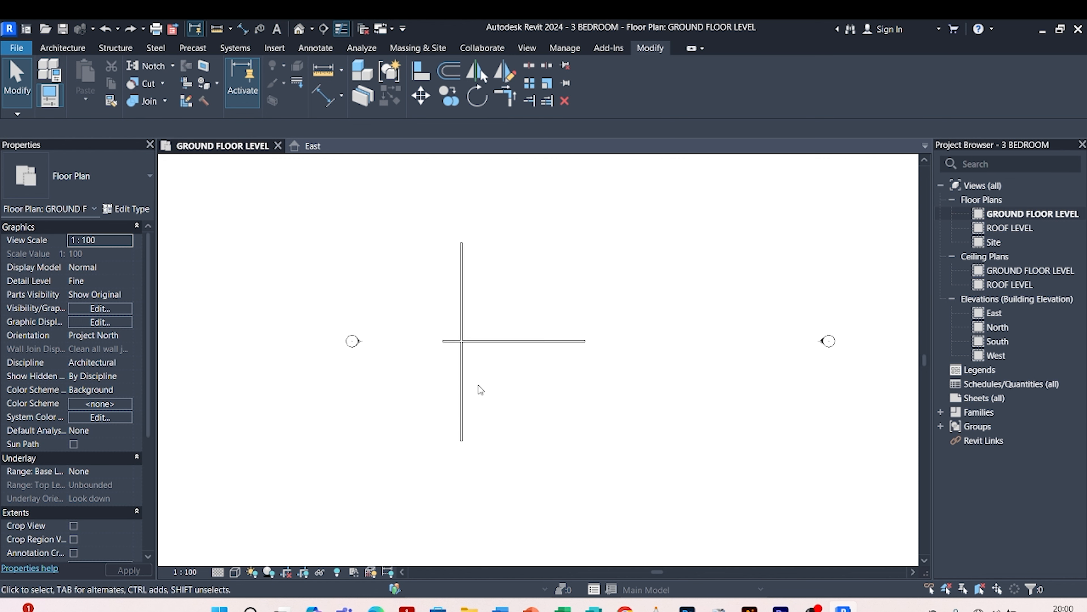
{"action": "scroll", "coordinate": [494, 356], "scroll_direction": "up", "scroll_amount": 2}
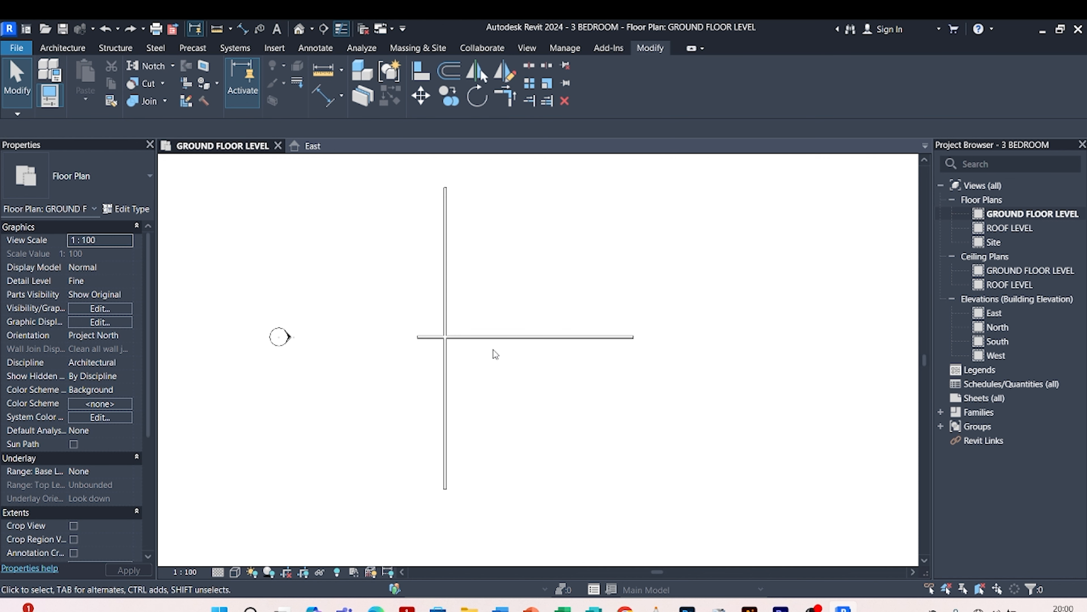
{"action": "left_click", "coordinate": [506, 95]}
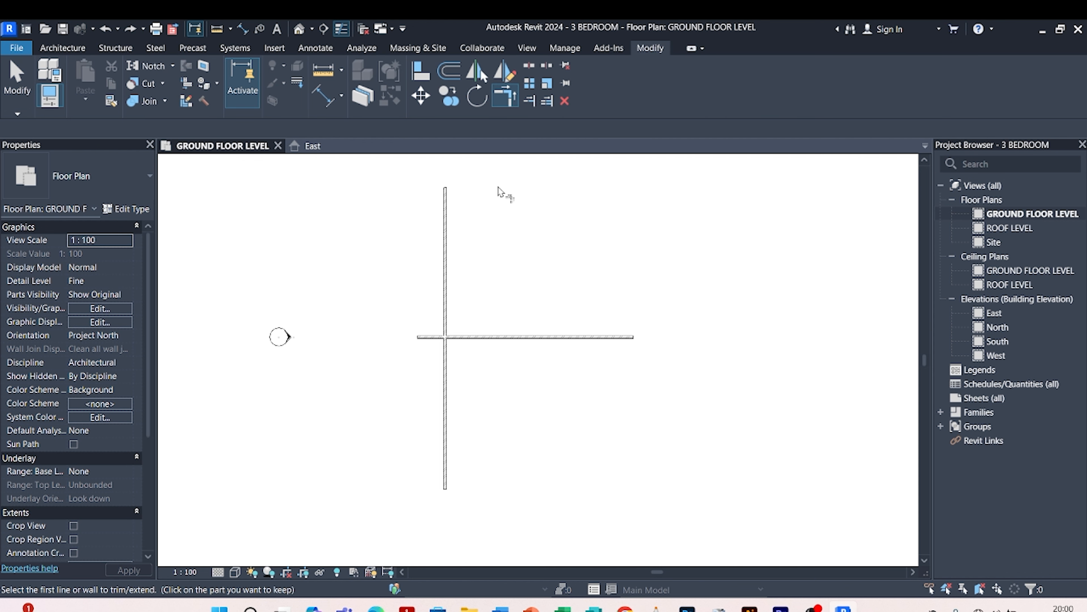
{"action": "left_click", "coordinate": [447, 292]}
{"action": "left_click", "coordinate": [482, 338]}
{"action": "scroll", "coordinate": [480, 365], "scroll_direction": "down", "scroll_amount": 2}
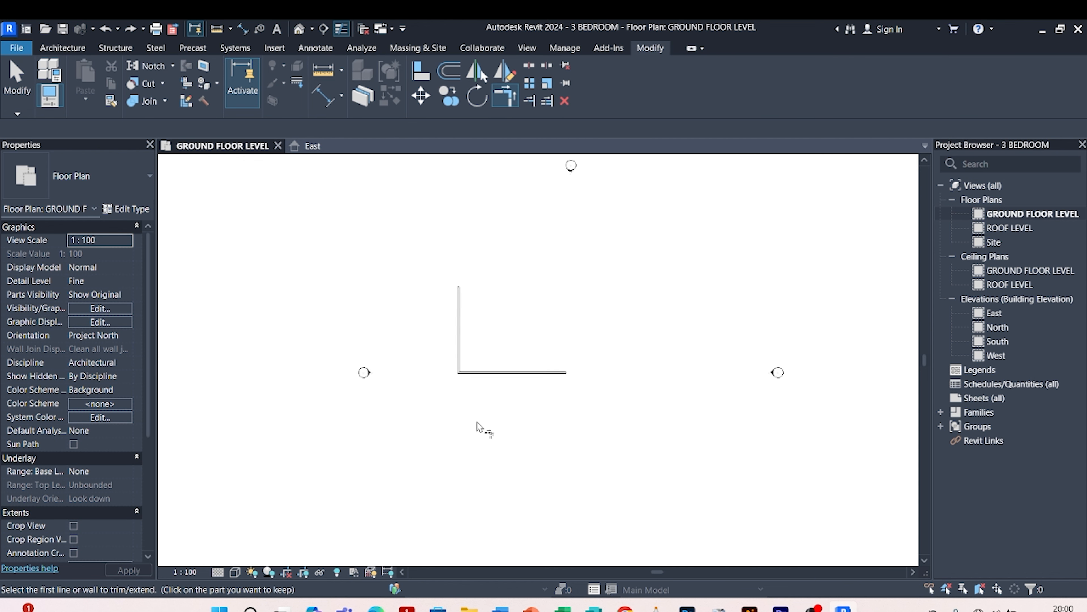
{"action": "scroll", "coordinate": [483, 385], "scroll_direction": "up", "scroll_amount": 5}
{"action": "scroll", "coordinate": [458, 503], "scroll_direction": "down", "scroll_amount": 2}
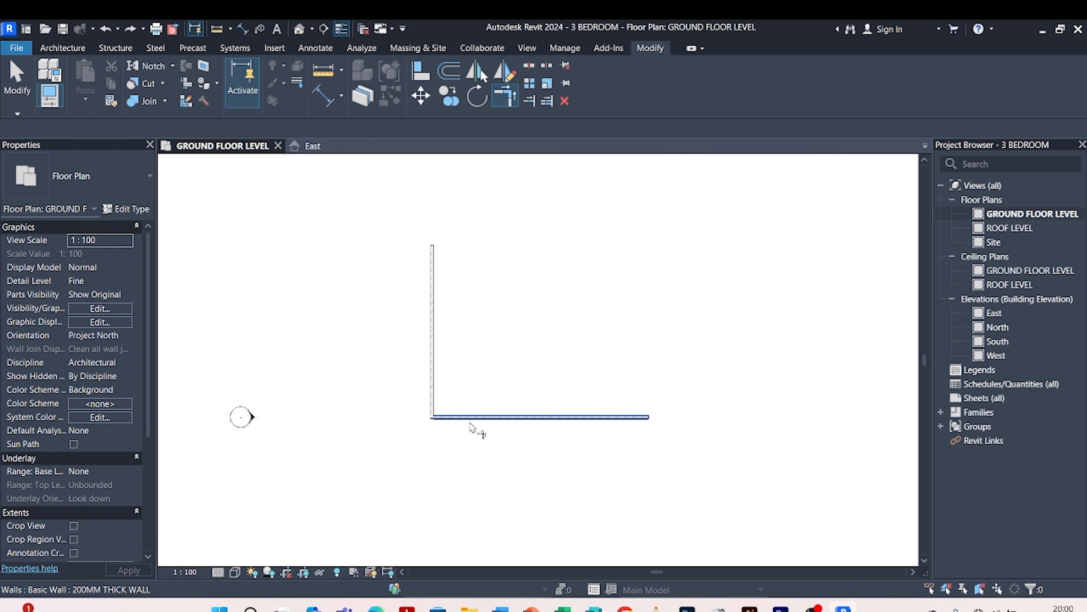
{"action": "key", "text": "Escape"}
{"action": "key", "text": "Escape"}
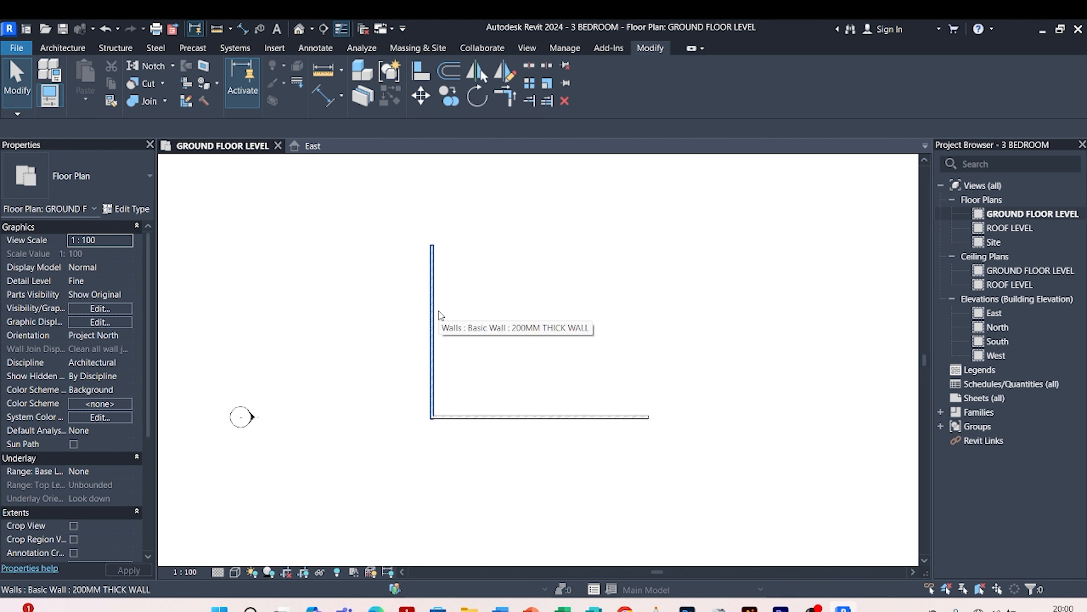
{"action": "left_click", "coordinate": [439, 311]}
{"action": "scroll", "coordinate": [467, 406], "scroll_direction": "down", "scroll_amount": 5}
{"action": "left_click", "coordinate": [494, 376]}
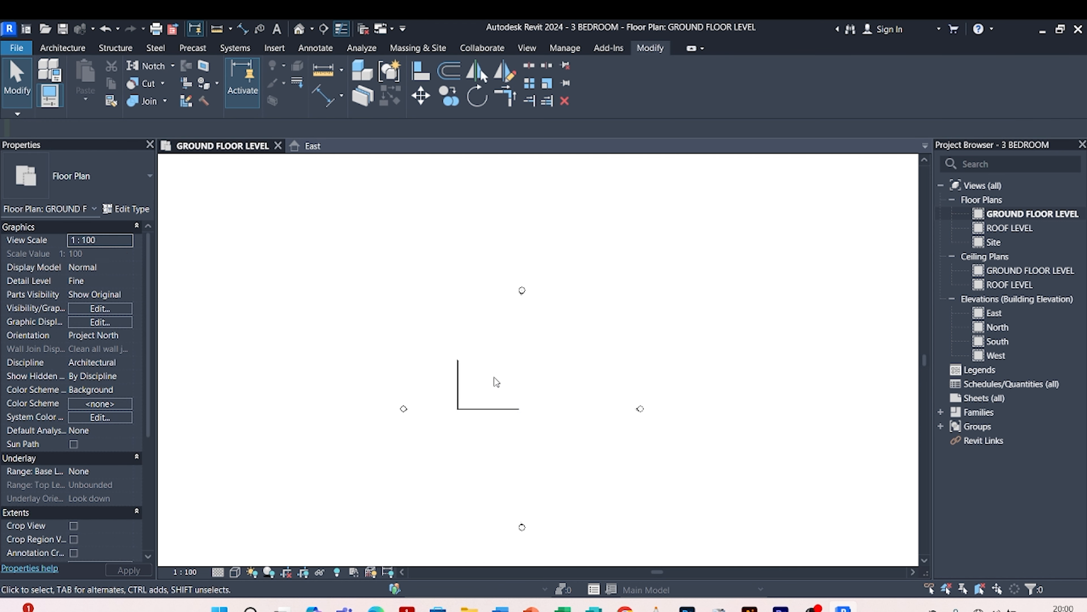
{"action": "scroll", "coordinate": [452, 403], "scroll_direction": "up", "scroll_amount": 3}
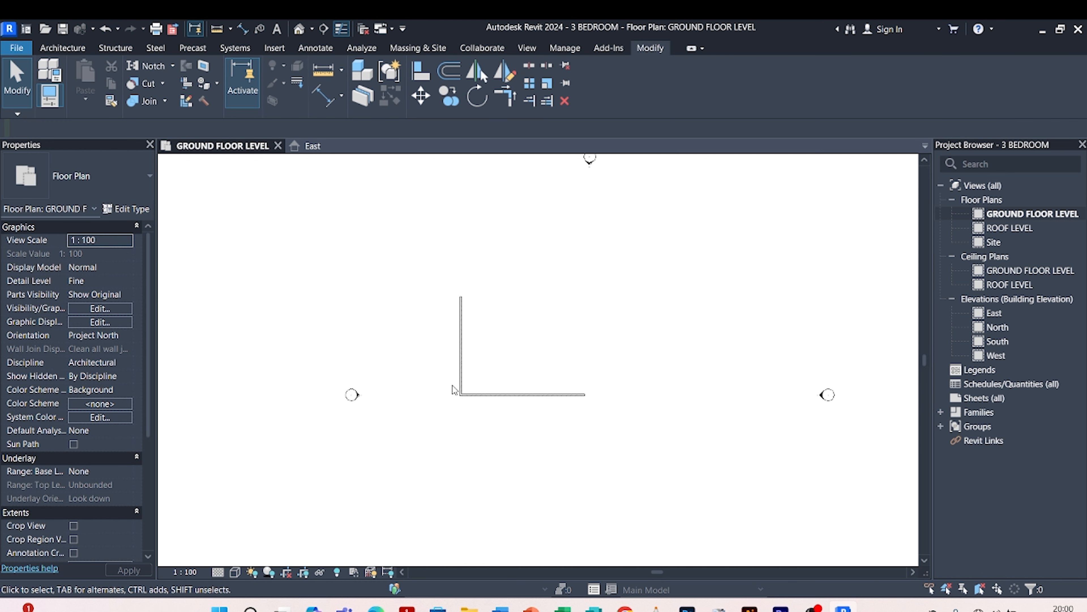
{"action": "scroll", "coordinate": [497, 384], "scroll_direction": "up", "scroll_amount": 2}
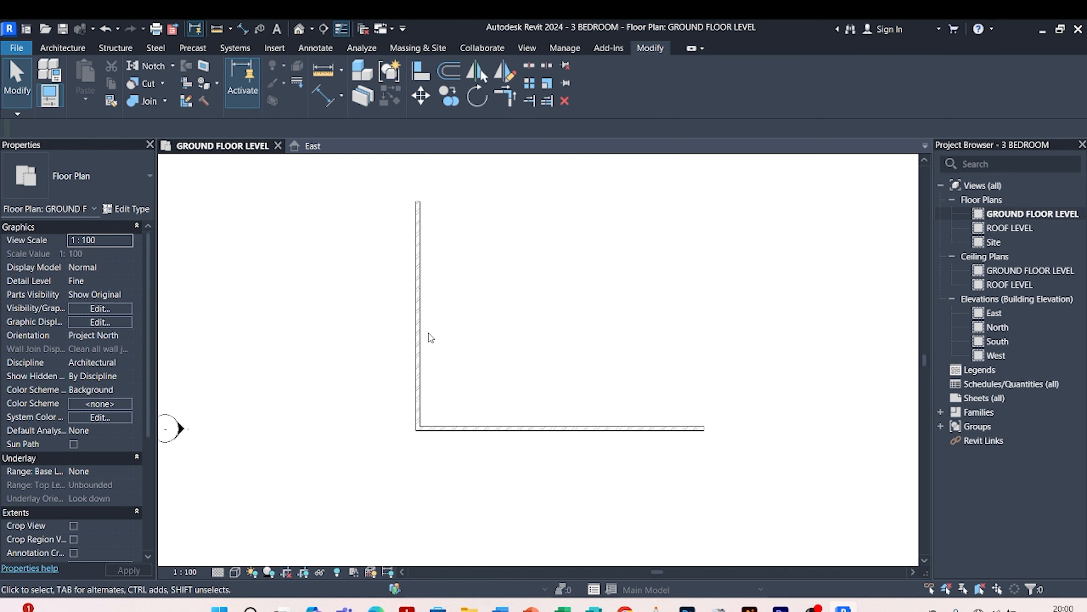
{"action": "scroll", "coordinate": [548, 418], "scroll_direction": "down", "scroll_amount": 2}
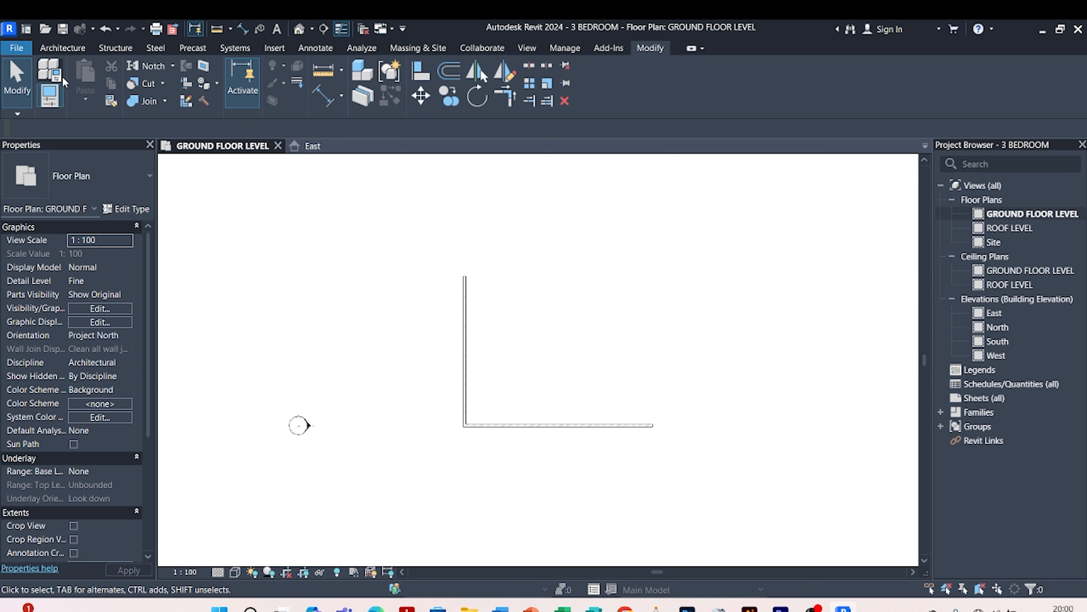
- Draw a second vertical 200MM THICK WALL about 9380 mm long, ending on the horizontal wall about 5490 mm from the corner wall
{"action": "left_click", "coordinate": [64, 48]}
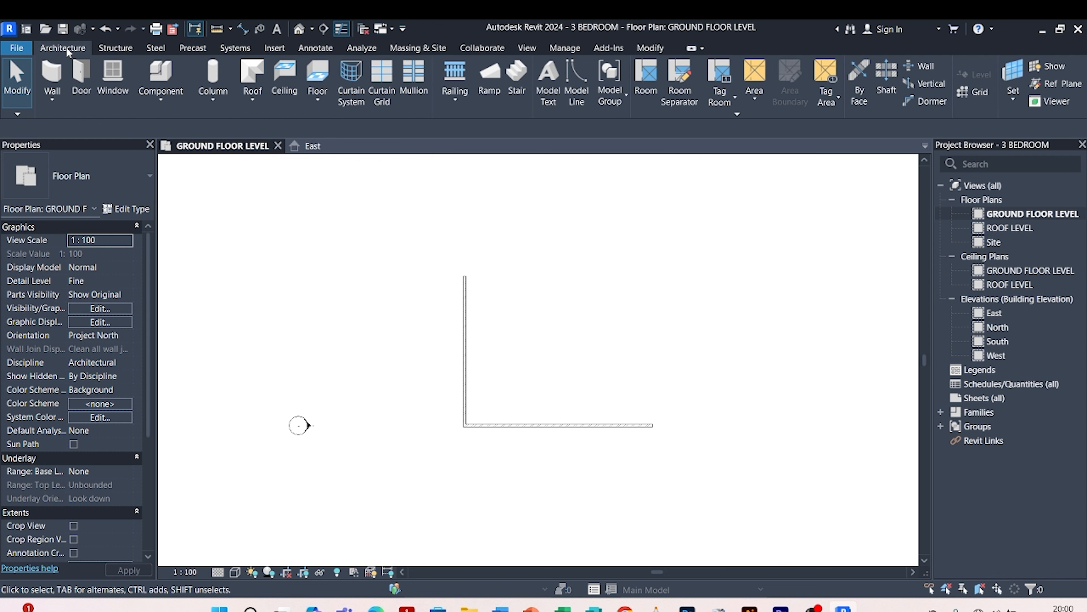
{"action": "left_click", "coordinate": [52, 73]}
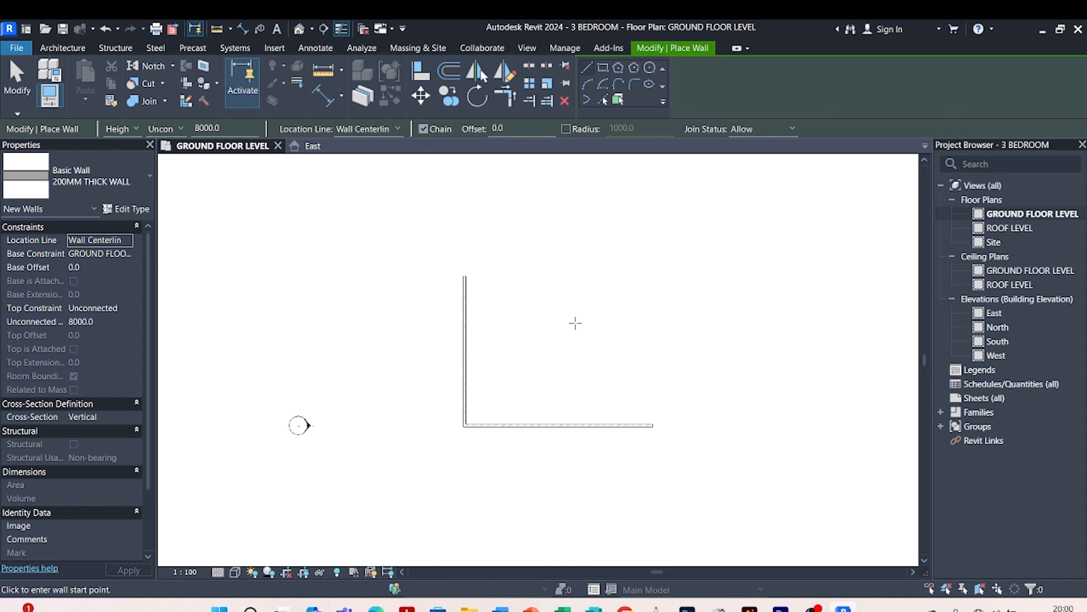
{"action": "left_click", "coordinate": [546, 291]}
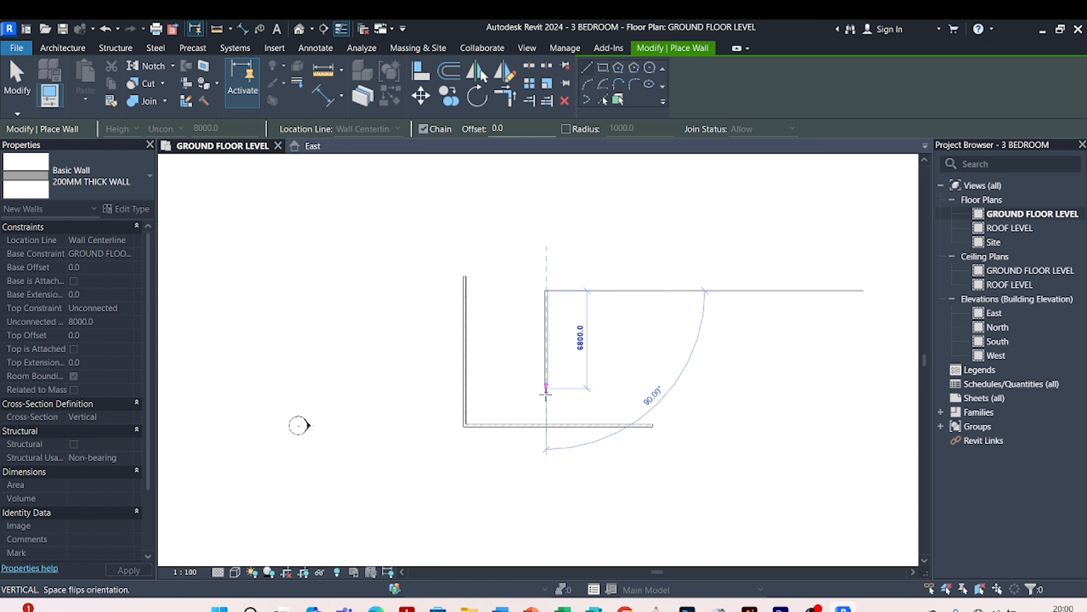
{"action": "left_click", "coordinate": [546, 425]}
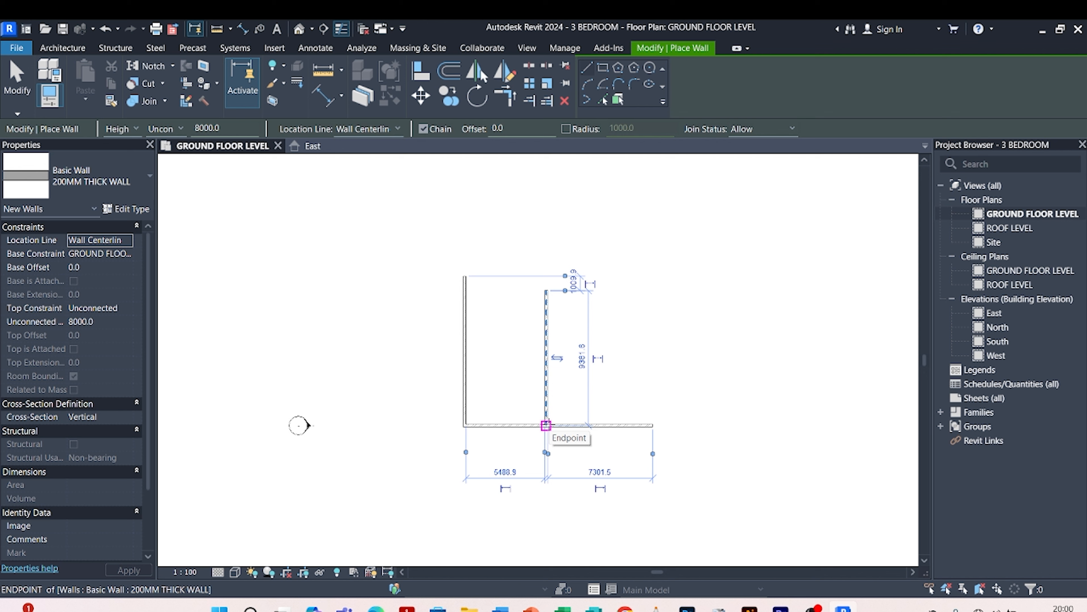
{"action": "key", "text": "Escape"}
{"action": "key", "text": "Escape"}
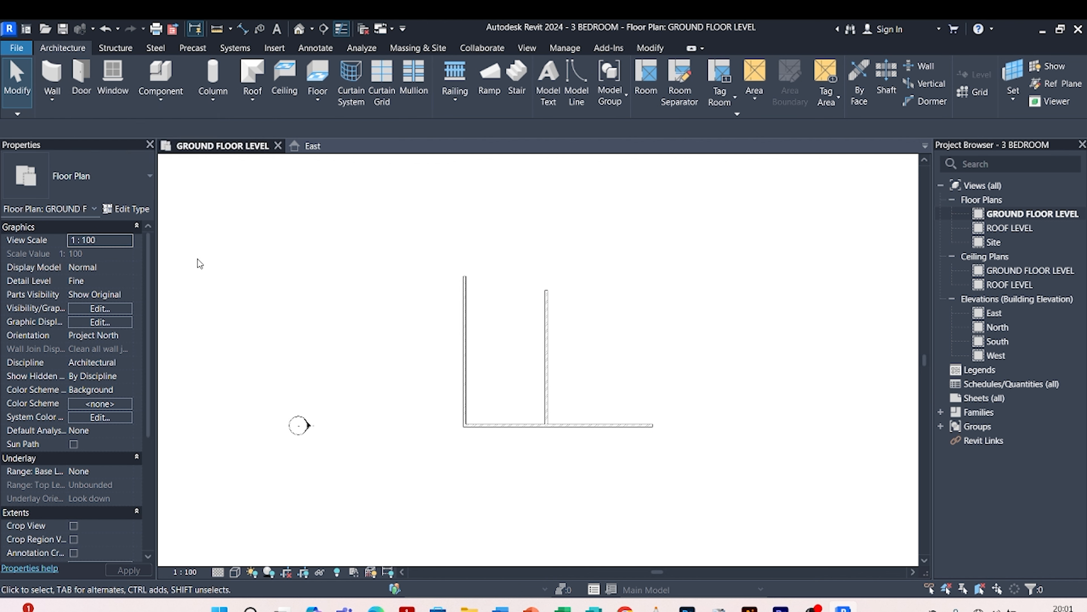
- Use Create Similar on the second vertical wall to draw a parallel wall about 8910 mm long, ending on the horizontal wall about 3900 mm away
{"action": "left_click", "coordinate": [546, 316]}
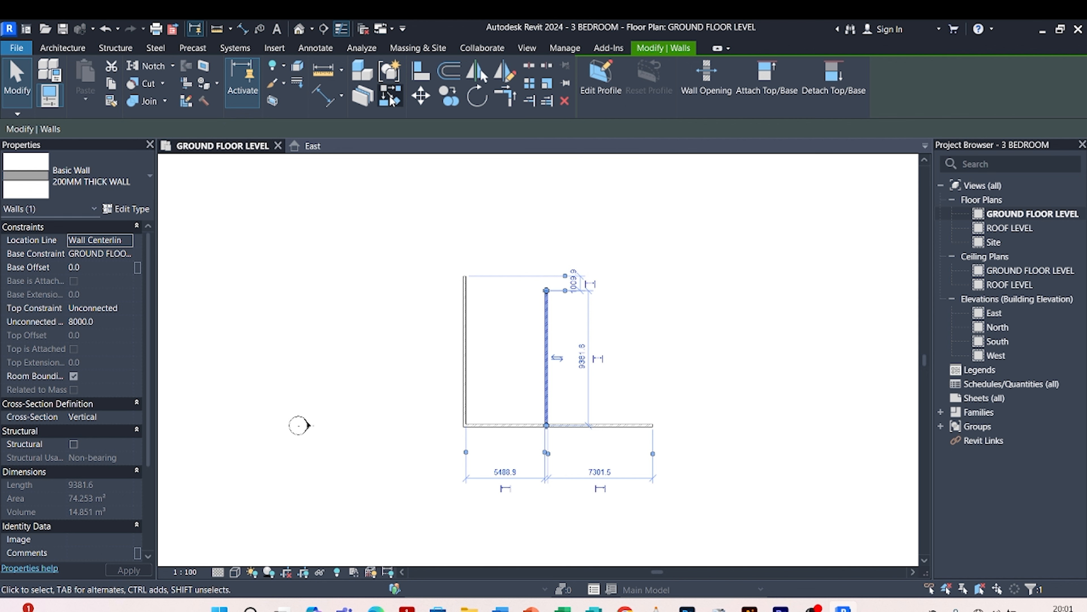
{"action": "left_click", "coordinate": [390, 98]}
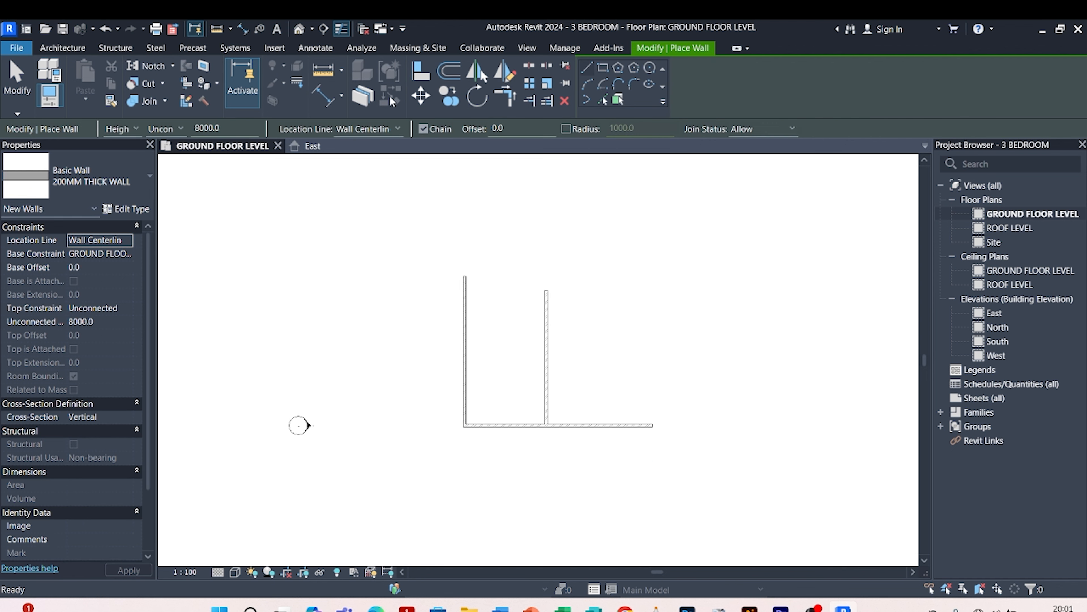
{"action": "left_click", "coordinate": [604, 297]}
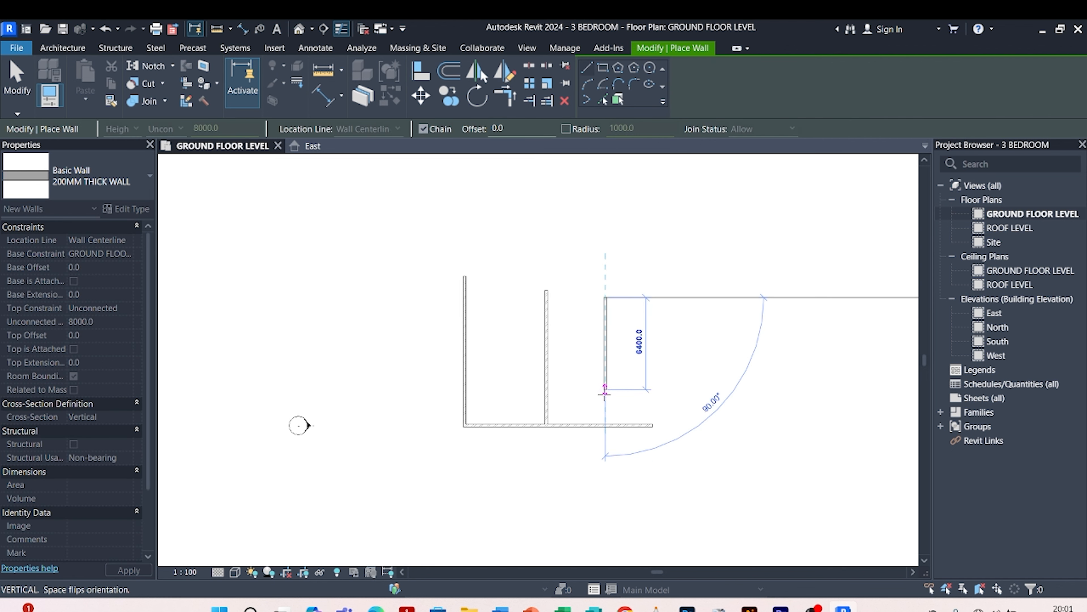
{"action": "left_click", "coordinate": [605, 425]}
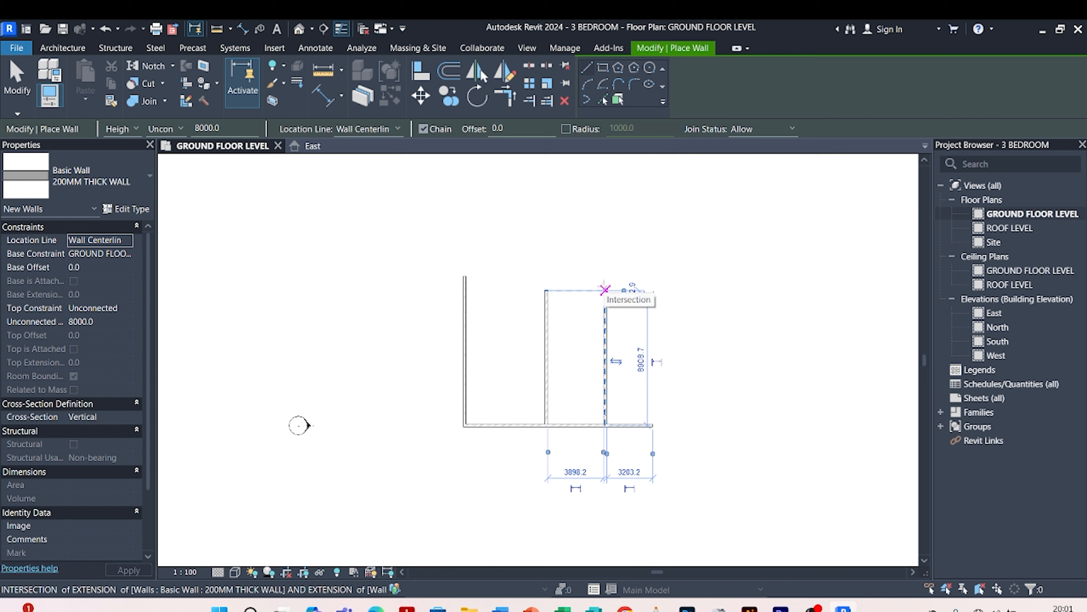
{"action": "key", "text": "Escape"}
{"action": "key", "text": "Escape"}
{"action": "left_click", "coordinate": [553, 315]}
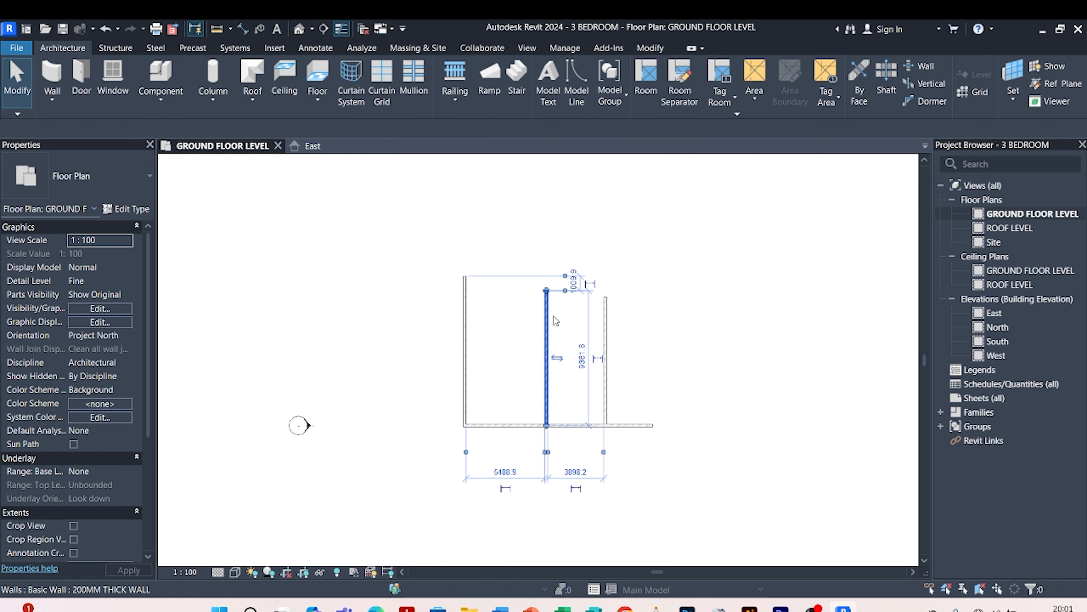
{"action": "key", "text": "Escape"}
{"action": "left_click", "coordinate": [605, 315]}
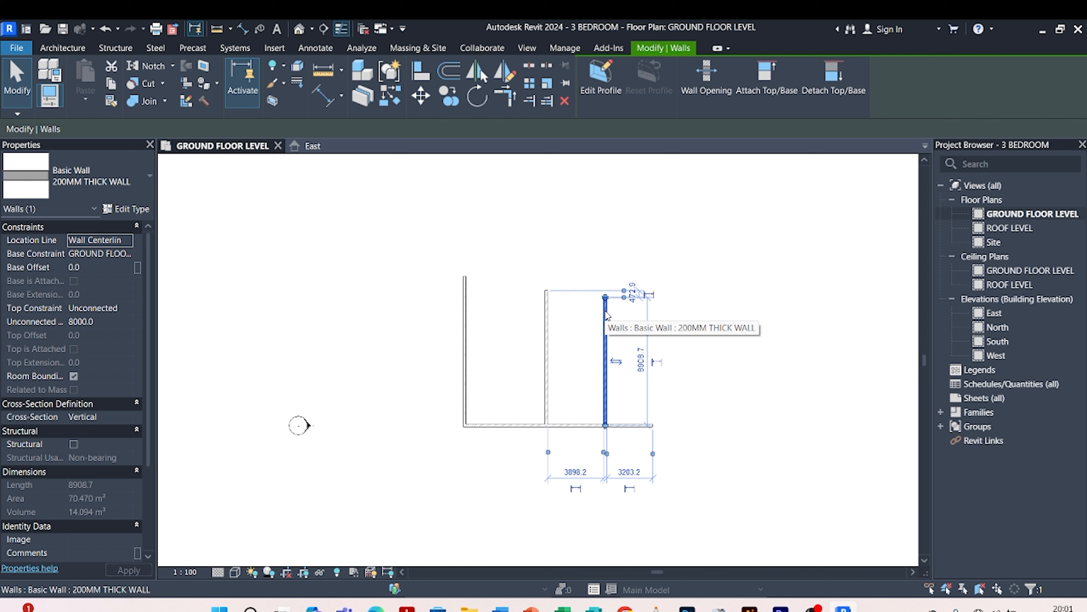
{"action": "key", "text": "c"}
{"action": "key", "text": "s"}
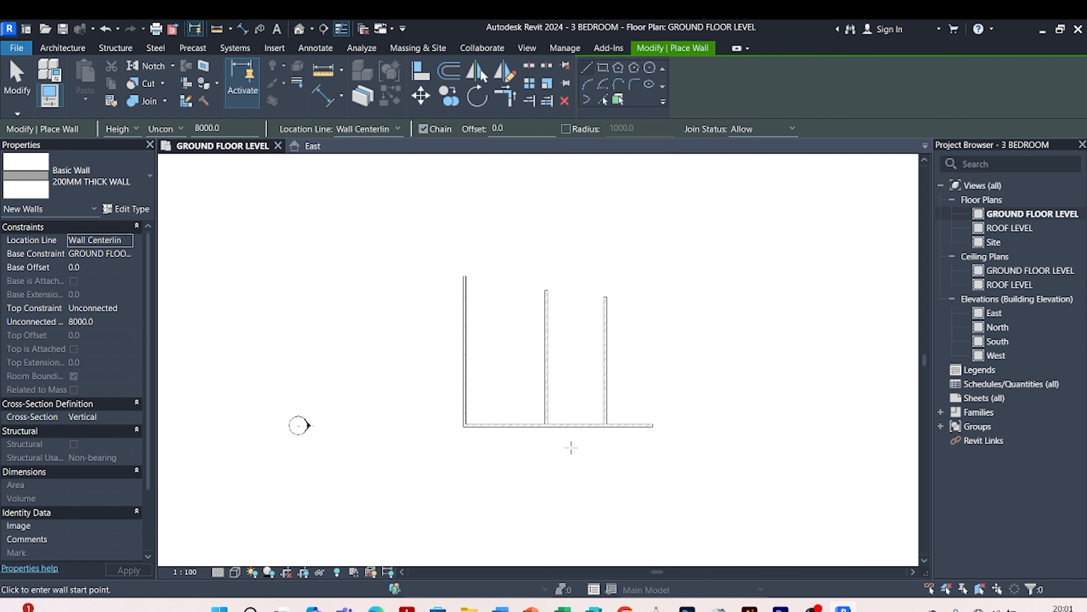
{"action": "key", "text": "Escape"}
{"action": "key", "text": "Escape"}
{"action": "scroll", "coordinate": [544, 437], "scroll_direction": "up", "scroll_amount": 3}
{"action": "scroll", "coordinate": [544, 436], "scroll_direction": "up", "scroll_amount": 1}
{"action": "scroll", "coordinate": [573, 496], "scroll_direction": "down", "scroll_amount": 4}
{"action": "scroll", "coordinate": [572, 407], "scroll_direction": "up", "scroll_amount": 4}
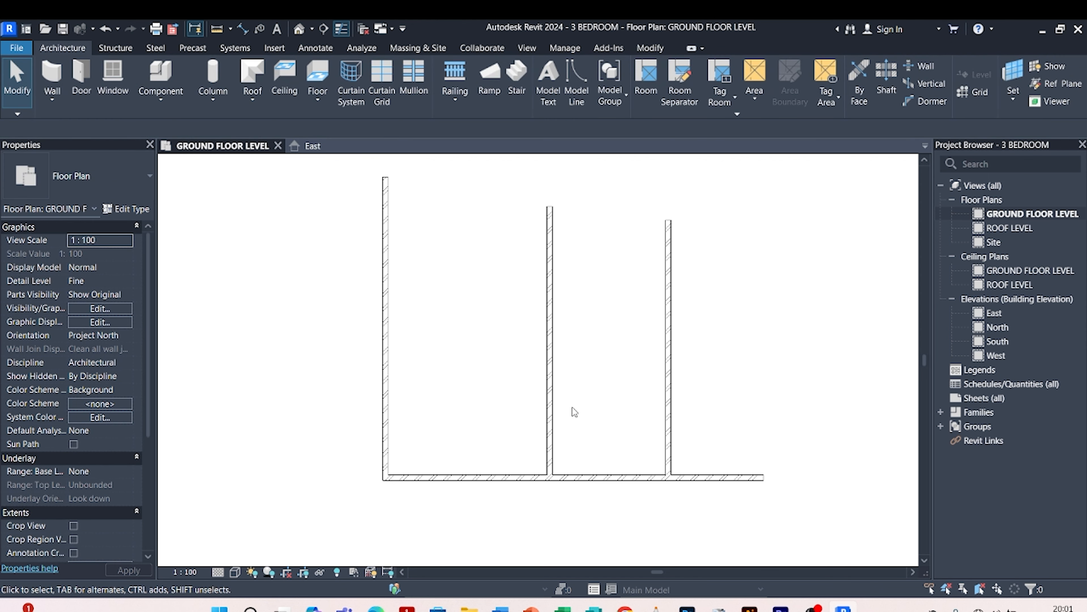
{"action": "scroll", "coordinate": [573, 407], "scroll_direction": "down", "scroll_amount": 2}
{"action": "left_click", "coordinate": [438, 378]}
{"action": "left_click", "coordinate": [560, 384]}
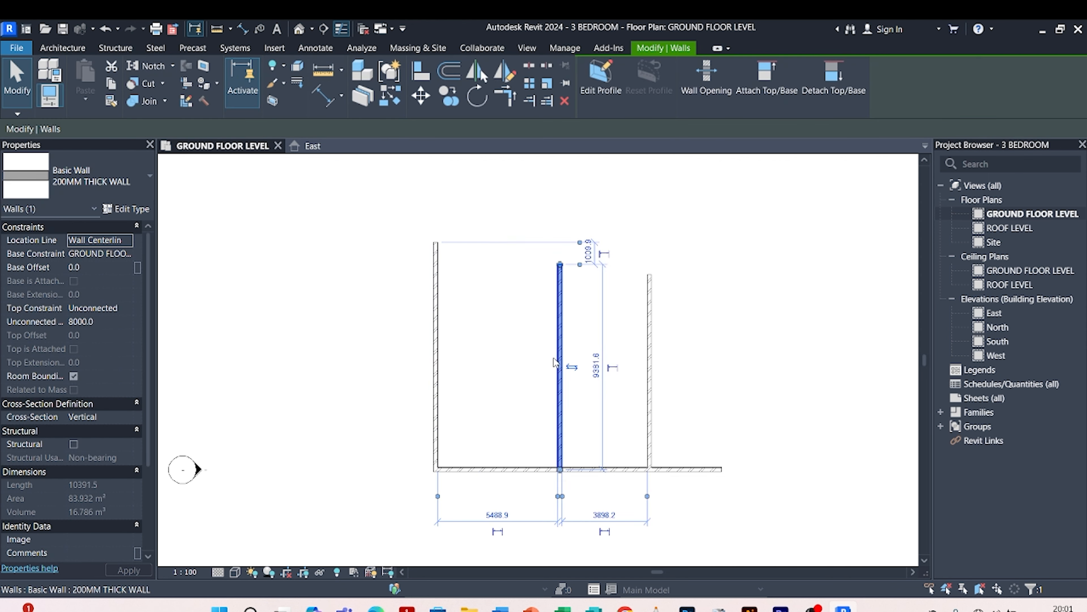
{"action": "left_click", "coordinate": [478, 390]}
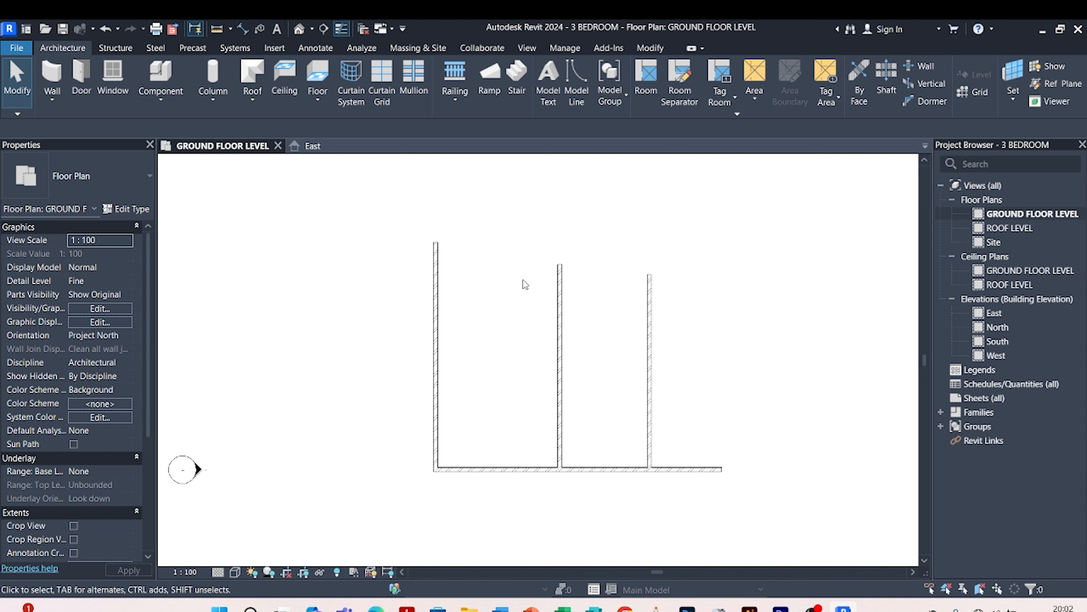
- Place an aligned dimension between the centerlines of the corner wall and the second vertical wall
{"action": "left_click", "coordinate": [648, 50]}
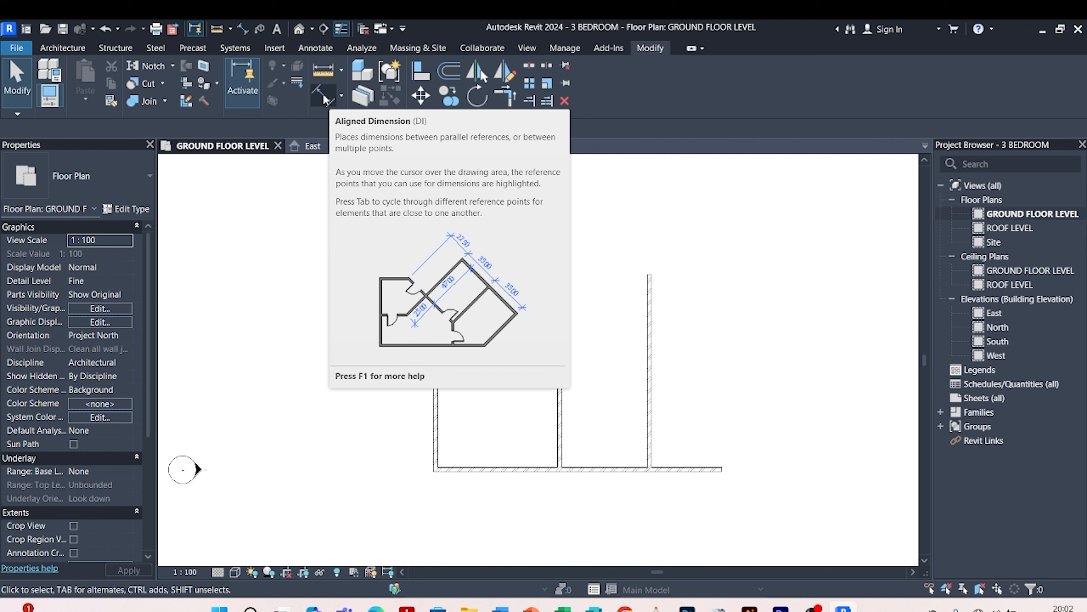
{"action": "left_click", "coordinate": [324, 97]}
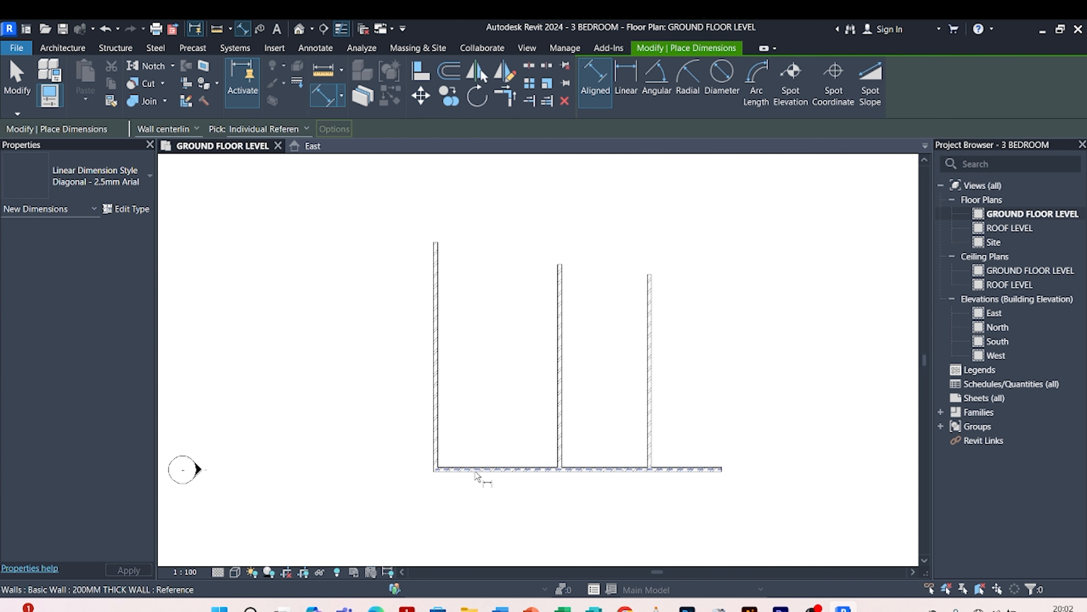
{"action": "scroll", "coordinate": [476, 474], "scroll_direction": "up", "scroll_amount": 3}
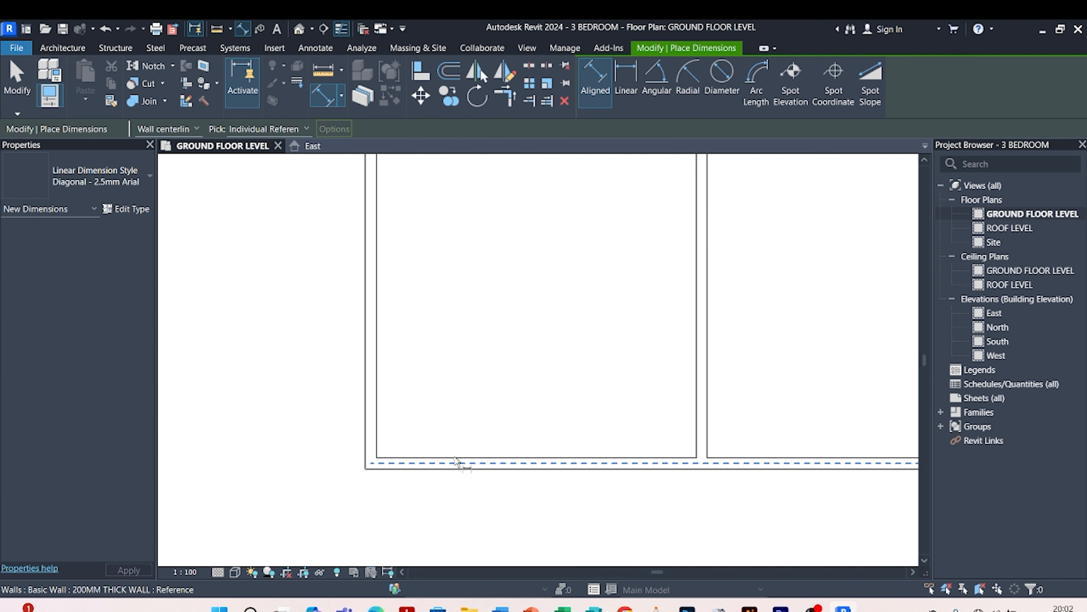
{"action": "left_click", "coordinate": [371, 370]}
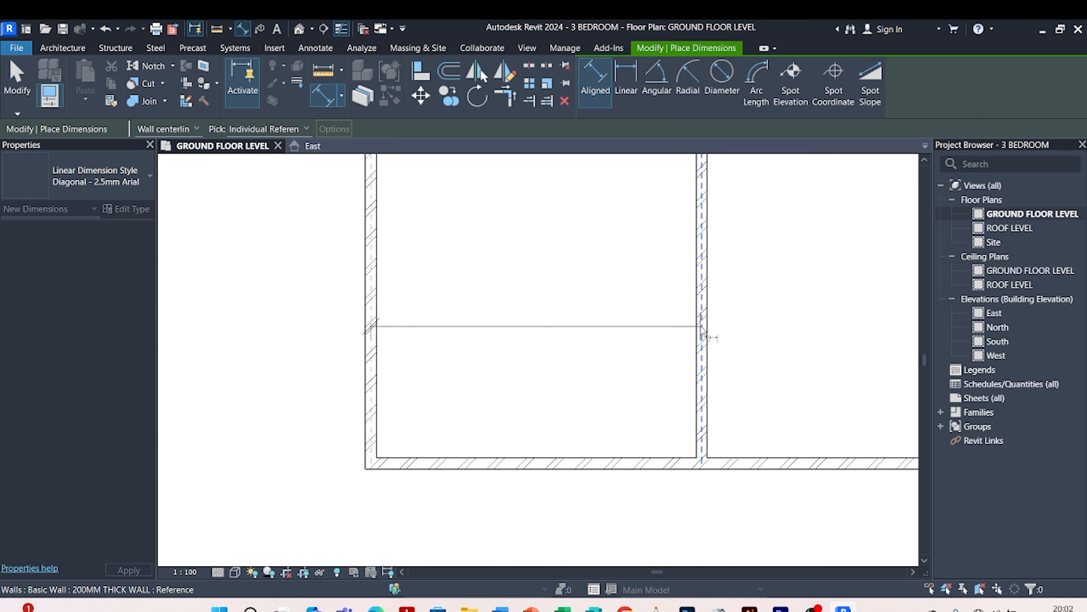
{"action": "left_click", "coordinate": [703, 336]}
{"action": "scroll", "coordinate": [621, 338], "scroll_direction": "up", "scroll_amount": 2}
{"action": "left_click", "coordinate": [587, 342]}
{"action": "scroll", "coordinate": [562, 379], "scroll_direction": "down", "scroll_amount": 3}
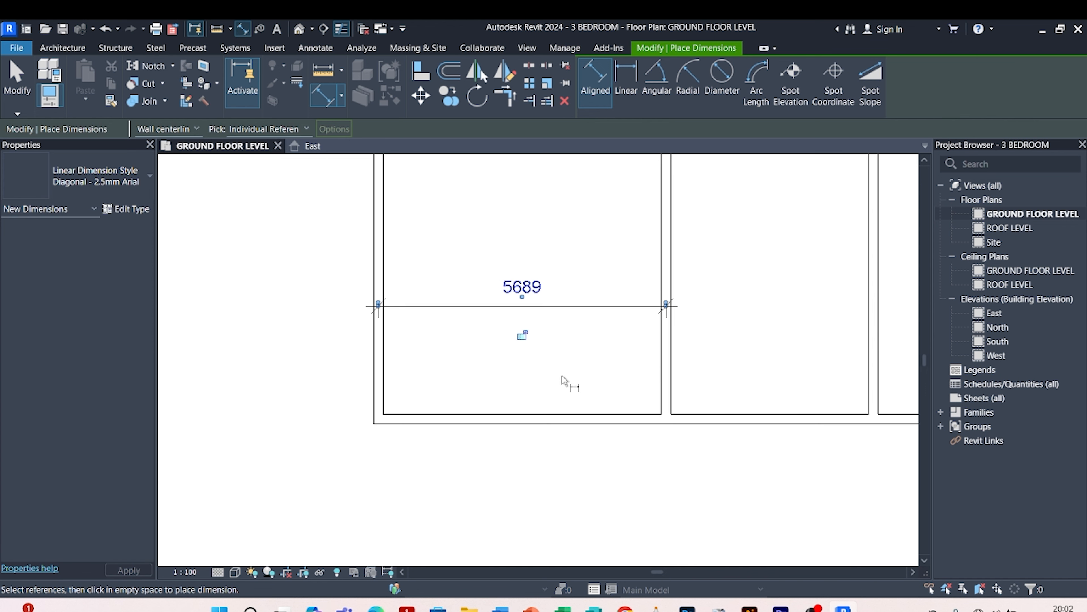
- Inspect where the centerline dimension attaches to the walls and undo its placement
{"action": "scroll", "coordinate": [412, 333], "scroll_direction": "up", "scroll_amount": 4}
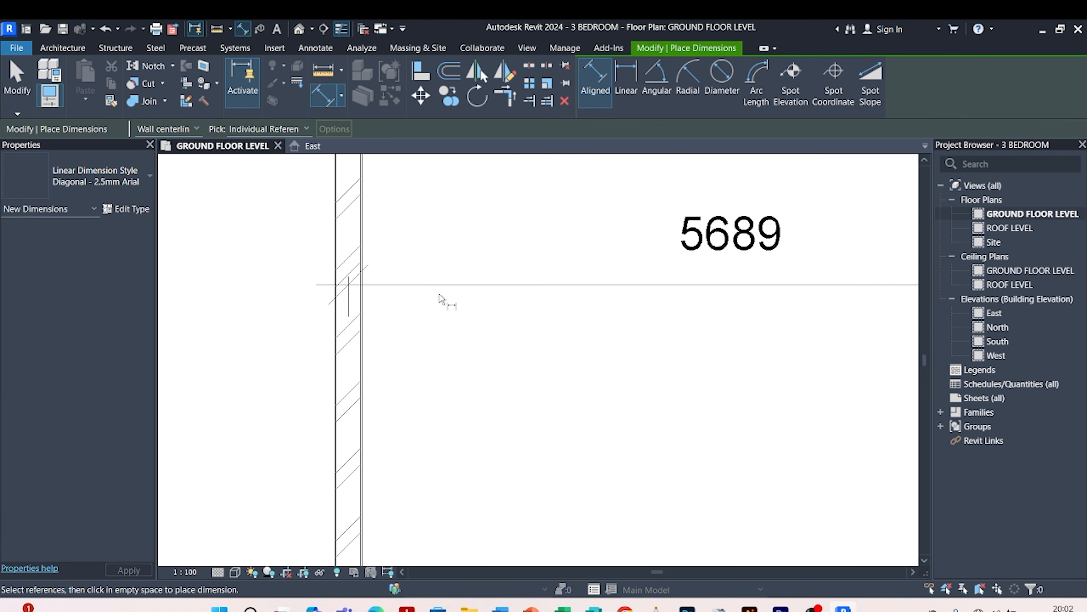
{"action": "key", "text": "Escape"}
{"action": "key", "text": "Escape"}
{"action": "left_click", "coordinate": [436, 284]}
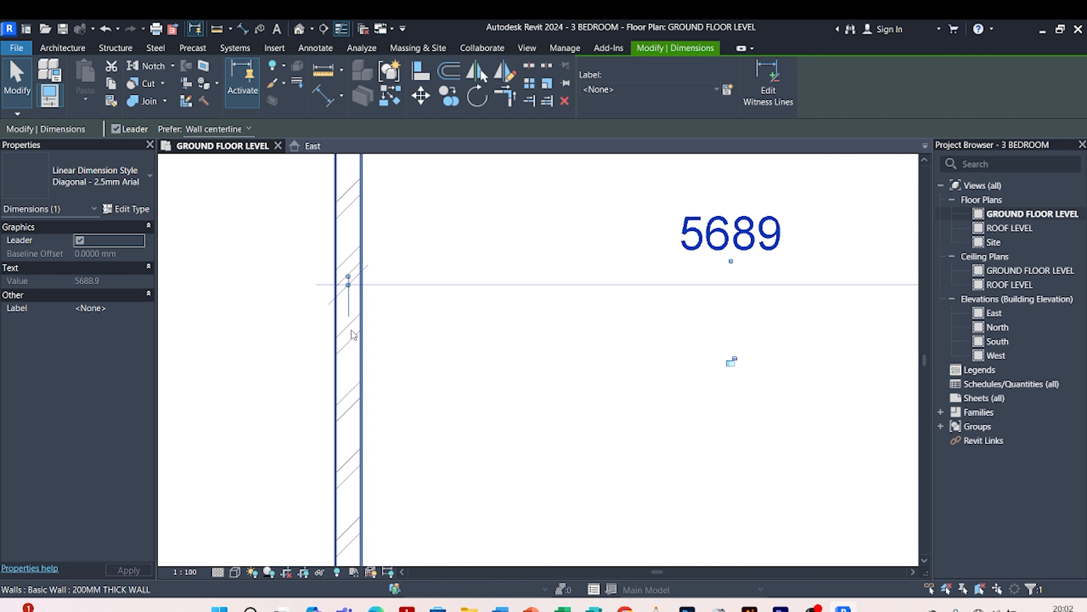
{"action": "scroll", "coordinate": [354, 334], "scroll_direction": "down", "scroll_amount": 4}
{"action": "key", "text": "Escape"}
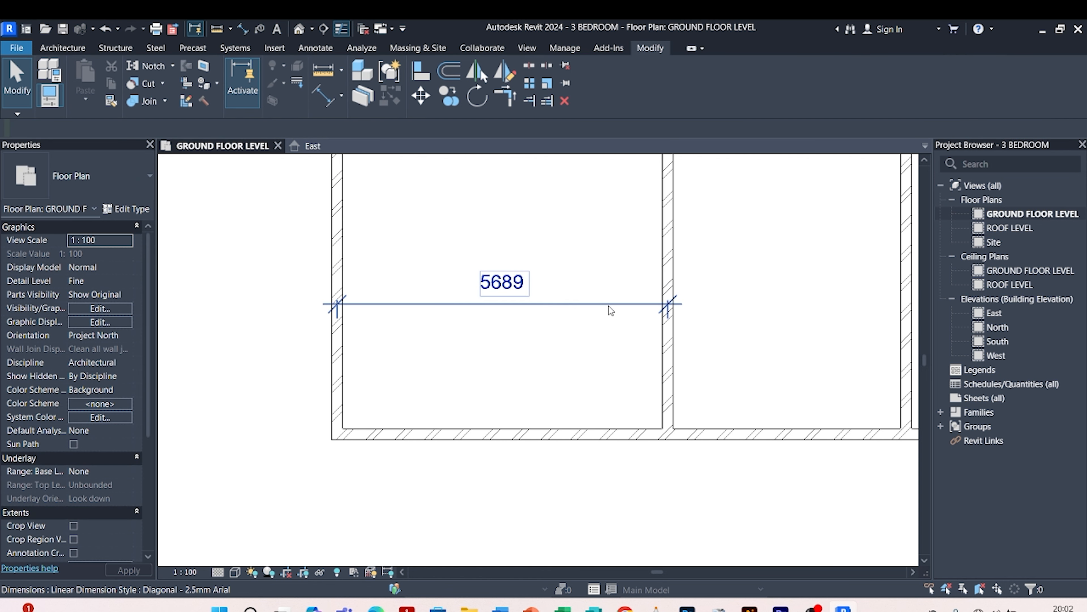
{"action": "left_click", "coordinate": [608, 303]}
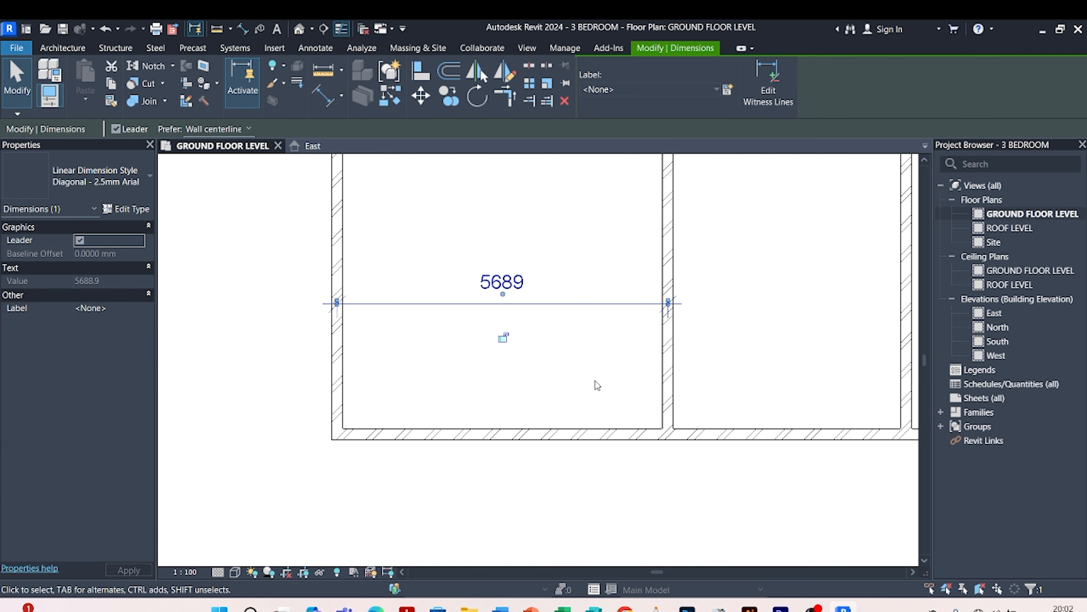
{"action": "key", "text": "Escape"}
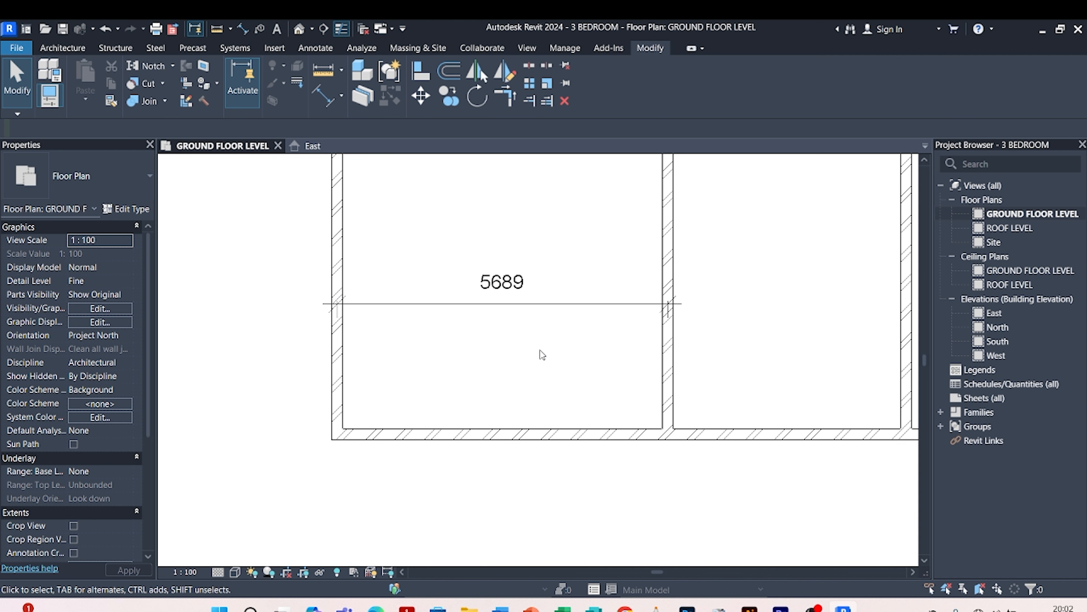
{"action": "middle_click_drag", "start_coordinate": [539, 350], "coordinate": [571, 381]}
{"action": "key", "text": "ctrl+z"}
{"action": "scroll", "coordinate": [468, 378], "scroll_direction": "down", "scroll_amount": 1}
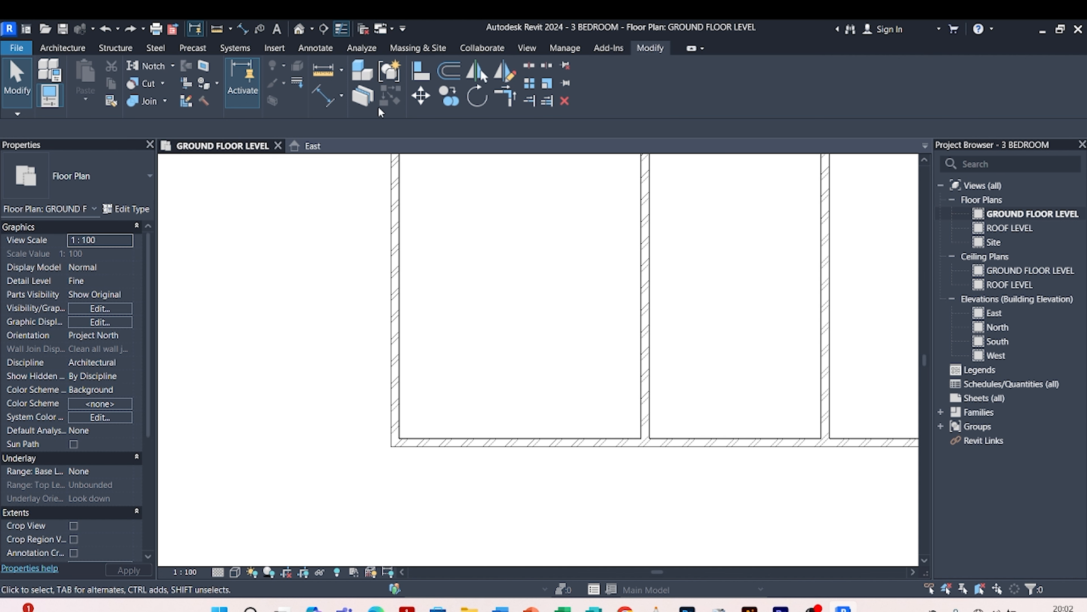
- Place an aligned dimension referencing wall faces between the inner faces of the corner wall and the second vertical wall, near the horizontal wall
{"action": "left_click", "coordinate": [324, 95]}
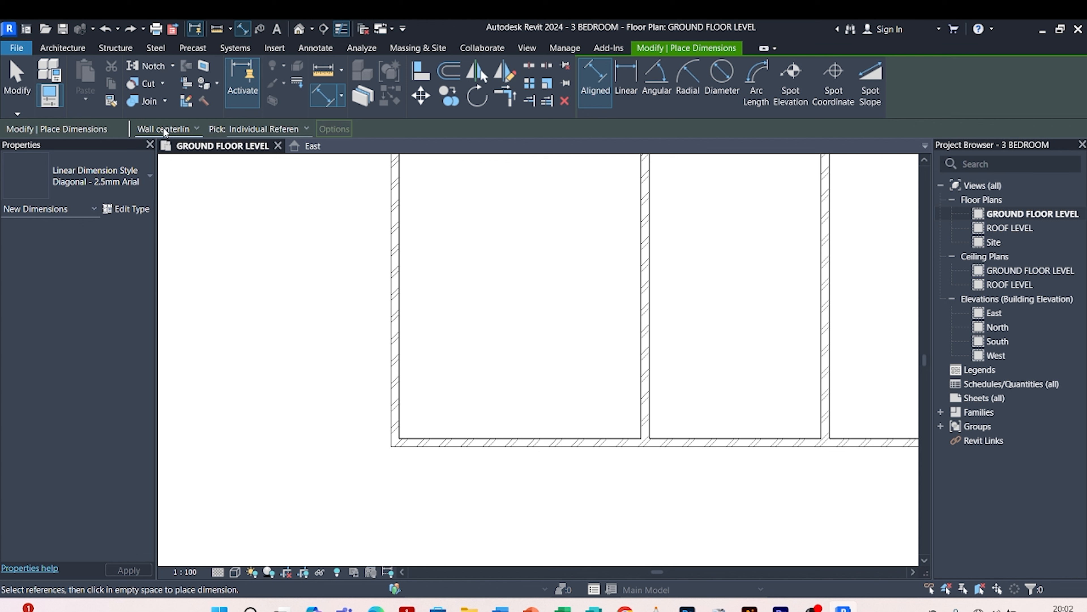
{"action": "left_click", "coordinate": [195, 129]}
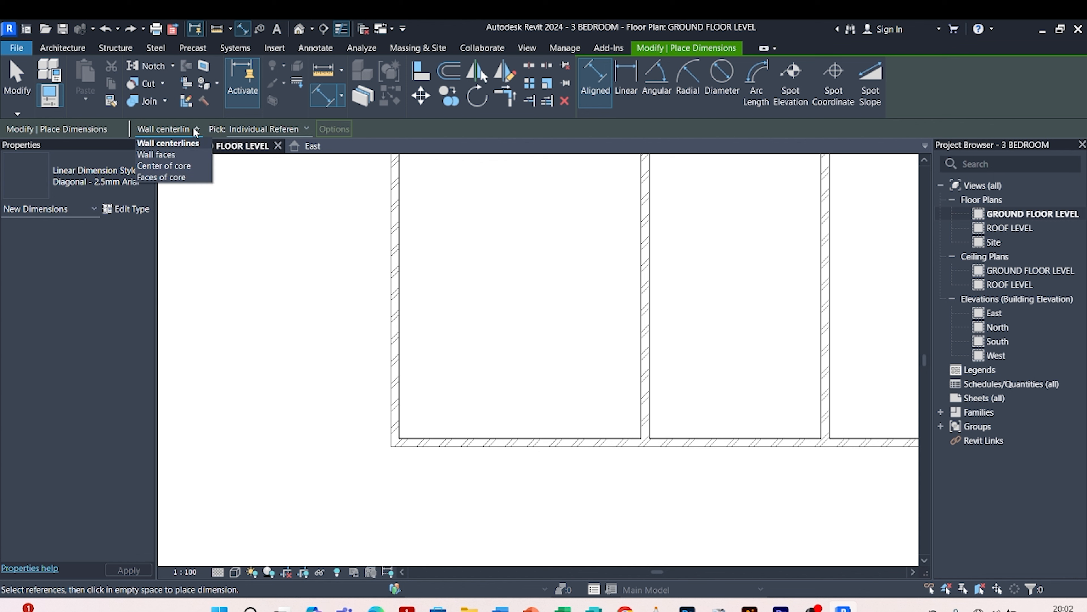
{"action": "left_click", "coordinate": [166, 154]}
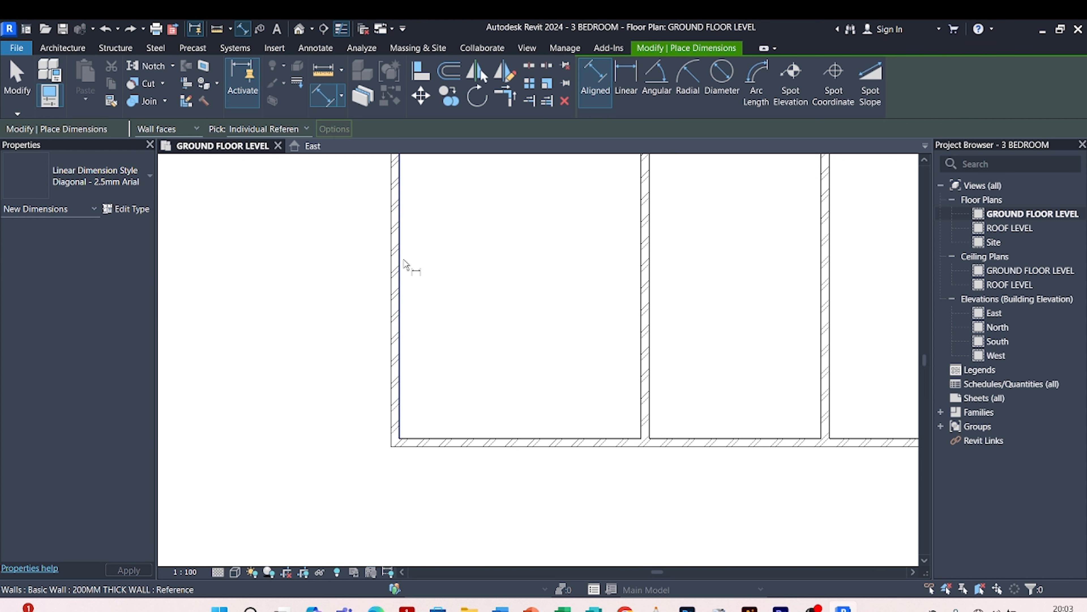
{"action": "left_click", "coordinate": [405, 312]}
{"action": "scroll", "coordinate": [425, 335], "scroll_direction": "up", "scroll_amount": 3}
{"action": "scroll", "coordinate": [587, 320], "scroll_direction": "down", "scroll_amount": 2}
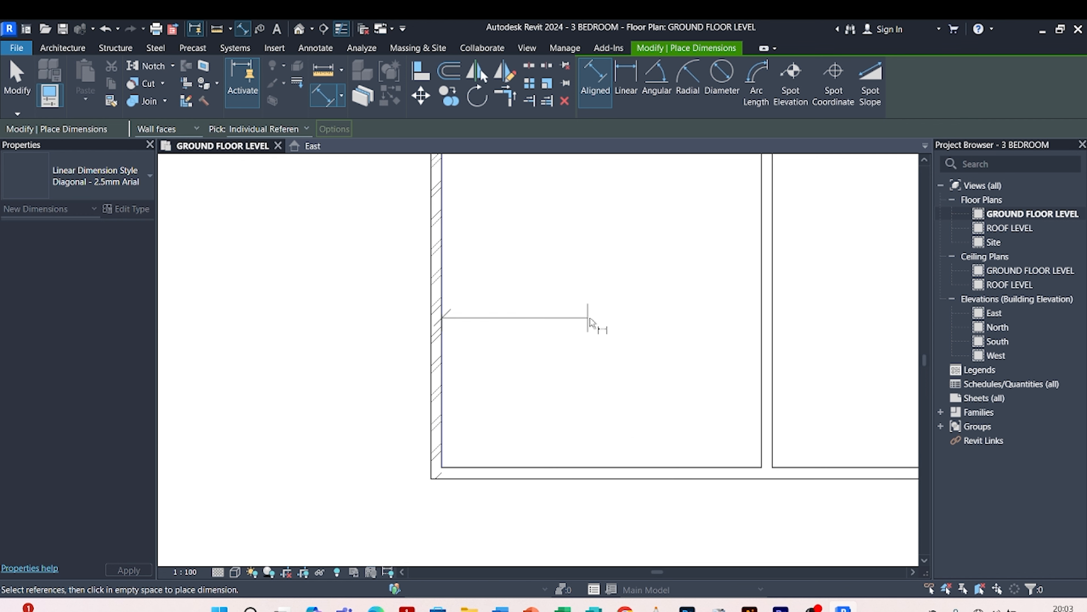
{"action": "left_click", "coordinate": [762, 303]}
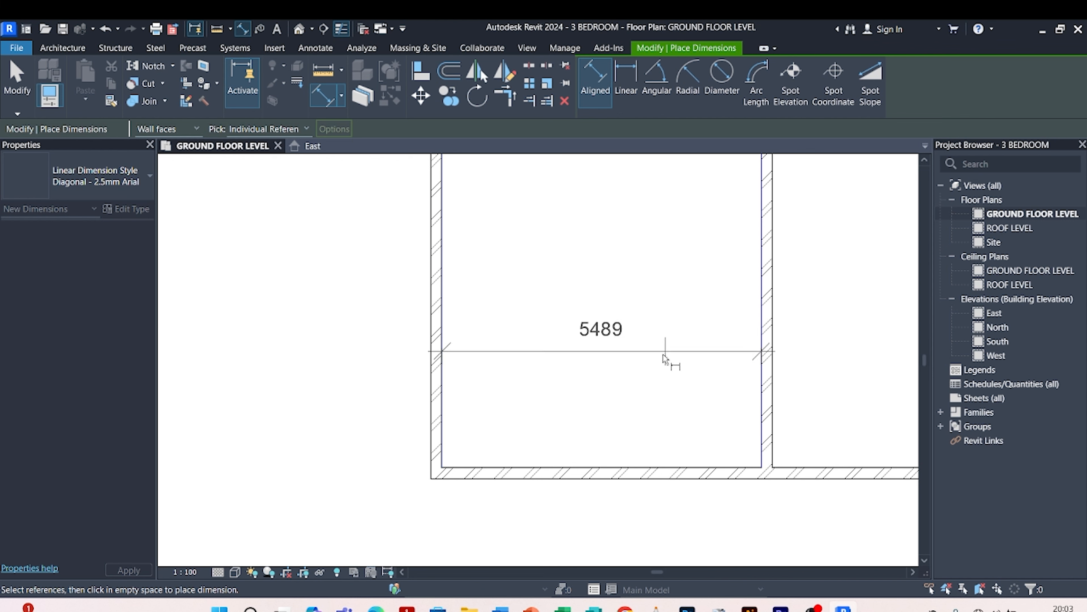
{"action": "left_click", "coordinate": [635, 390]}
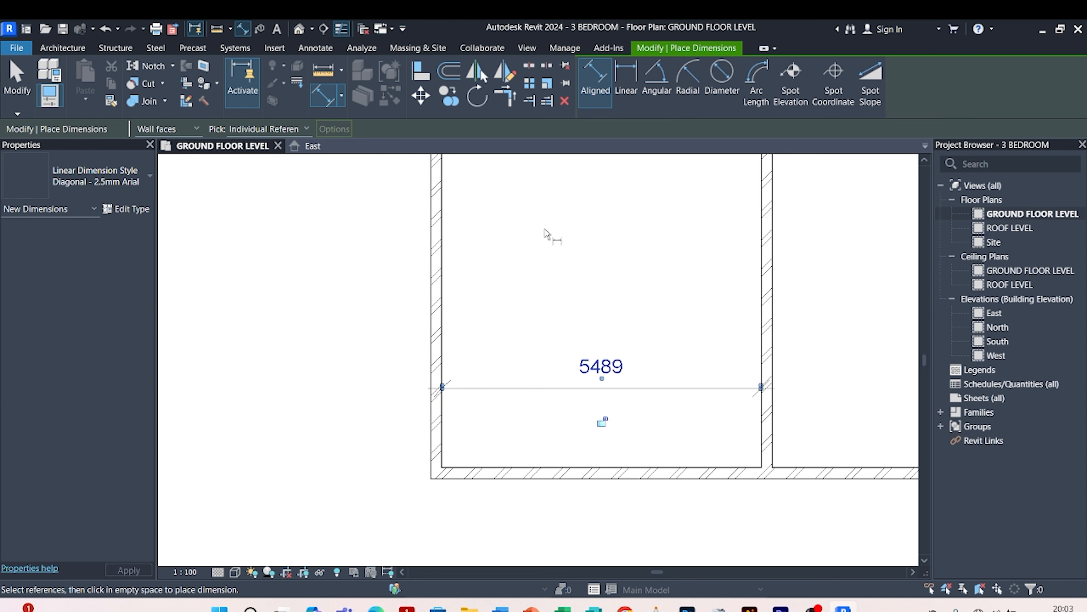
{"action": "right_click", "coordinate": [546, 233]}
{"action": "left_click", "coordinate": [582, 238]}
{"action": "right_click", "coordinate": [579, 236]}
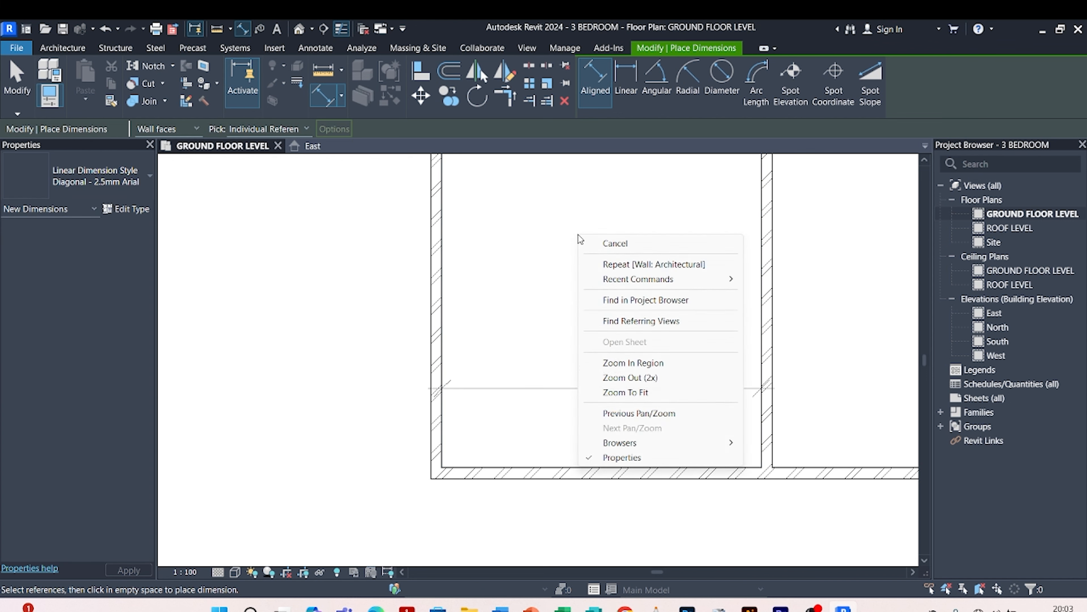
{"action": "left_click", "coordinate": [612, 243]}
{"action": "scroll", "coordinate": [471, 231], "scroll_direction": "down", "scroll_amount": 3}
{"action": "scroll", "coordinate": [500, 281], "scroll_direction": "up", "scroll_amount": 3}
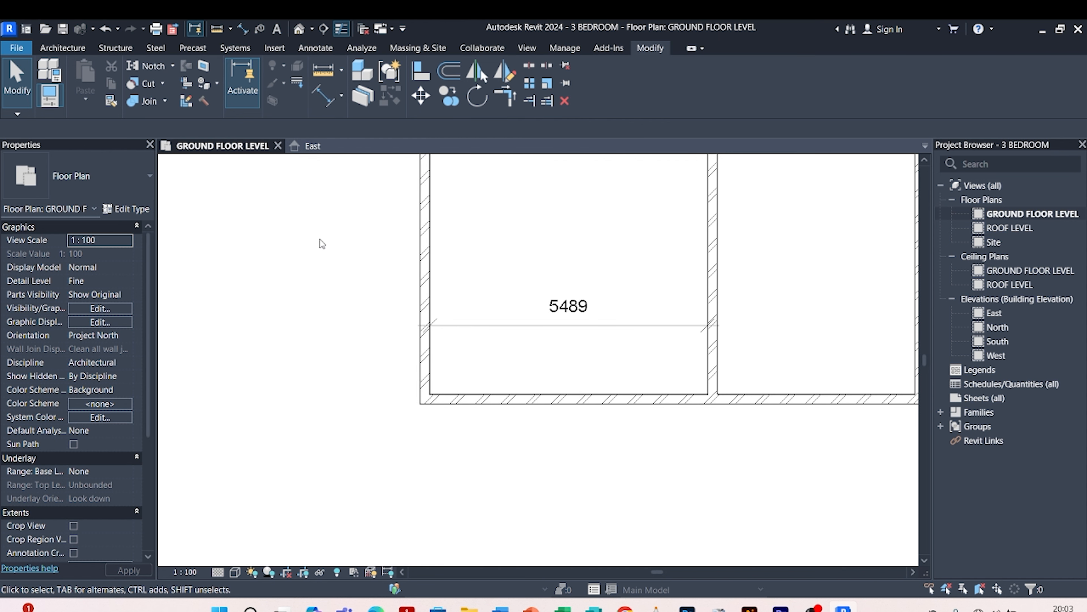
- Place a duplicate aligned dimension between the same wall faces above the first one and remove it
{"action": "key", "text": "d"}
{"action": "key", "text": "i"}
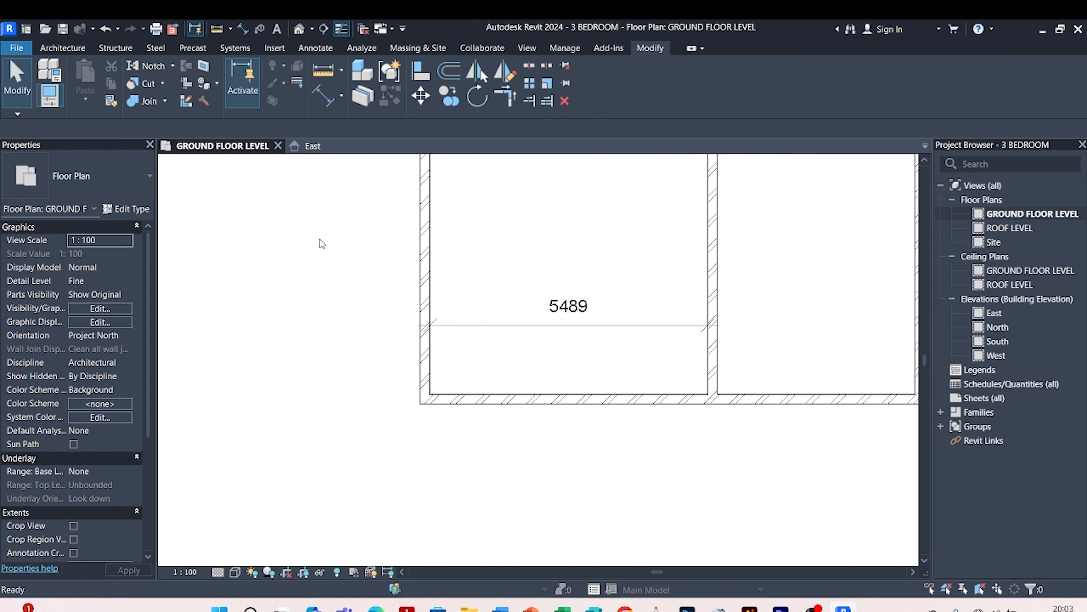
{"action": "left_click", "coordinate": [434, 215]}
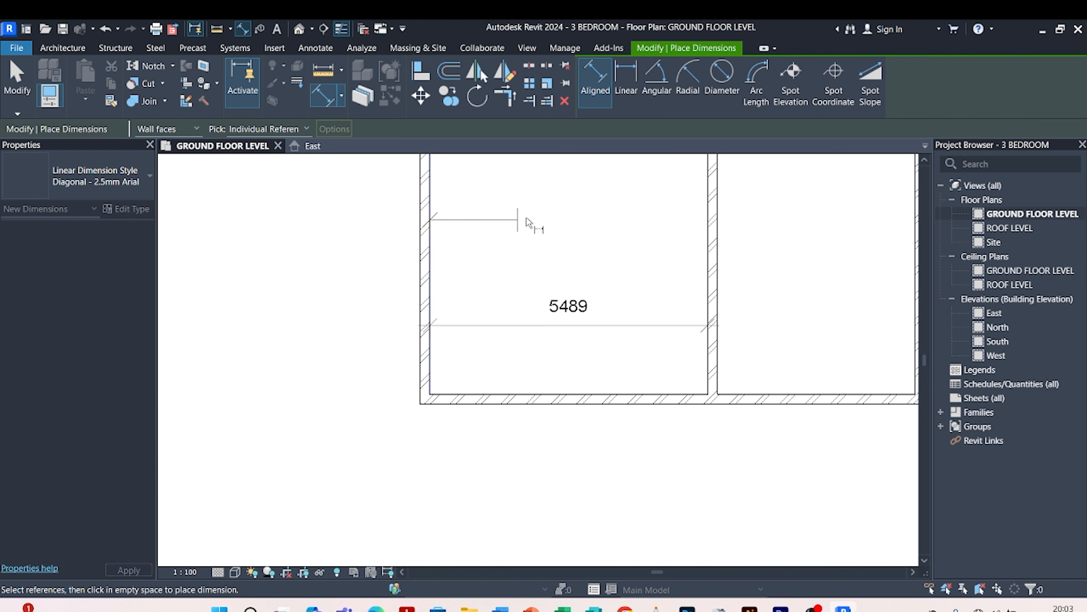
{"action": "left_click", "coordinate": [711, 225]}
{"action": "left_click", "coordinate": [697, 229]}
{"action": "left_click", "coordinate": [622, 248]}
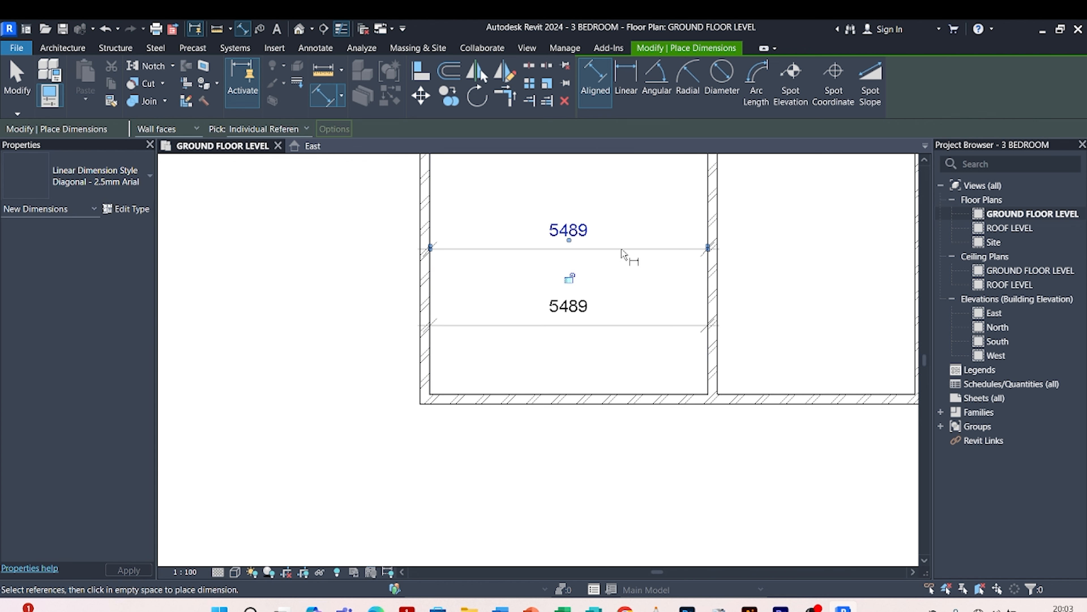
{"action": "key", "text": "Escape"}
{"action": "key", "text": "Escape"}
{"action": "key", "text": "Delete"}
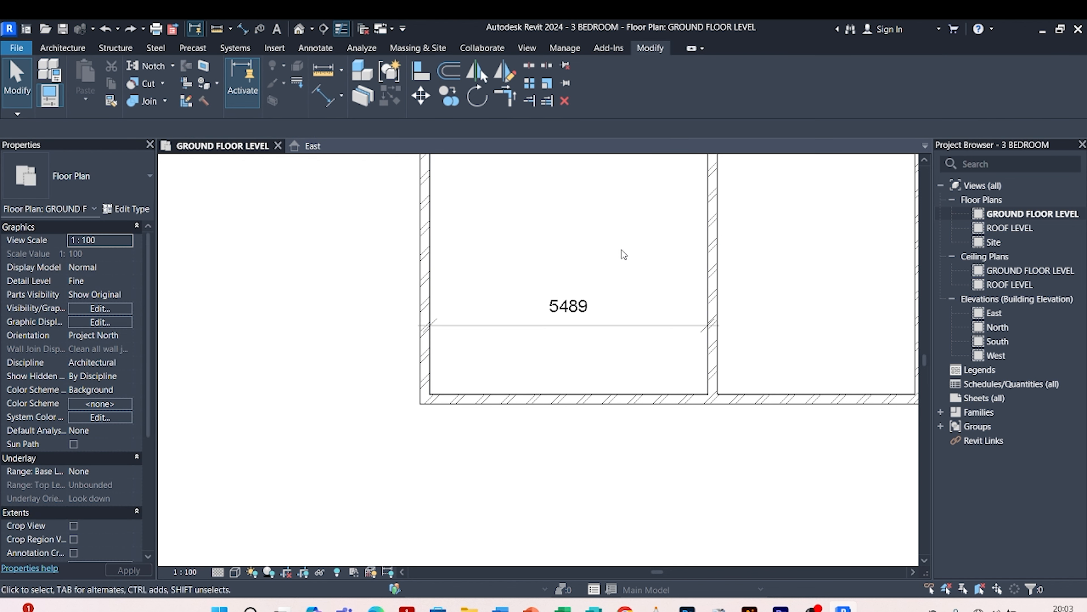
- Move the second vertical wall by setting its face-to-face dimension from the corner wall to 5500 mm
{"action": "scroll", "coordinate": [621, 307], "scroll_direction": "down", "scroll_amount": 2}
{"action": "scroll", "coordinate": [655, 296], "scroll_direction": "up", "scroll_amount": 2}
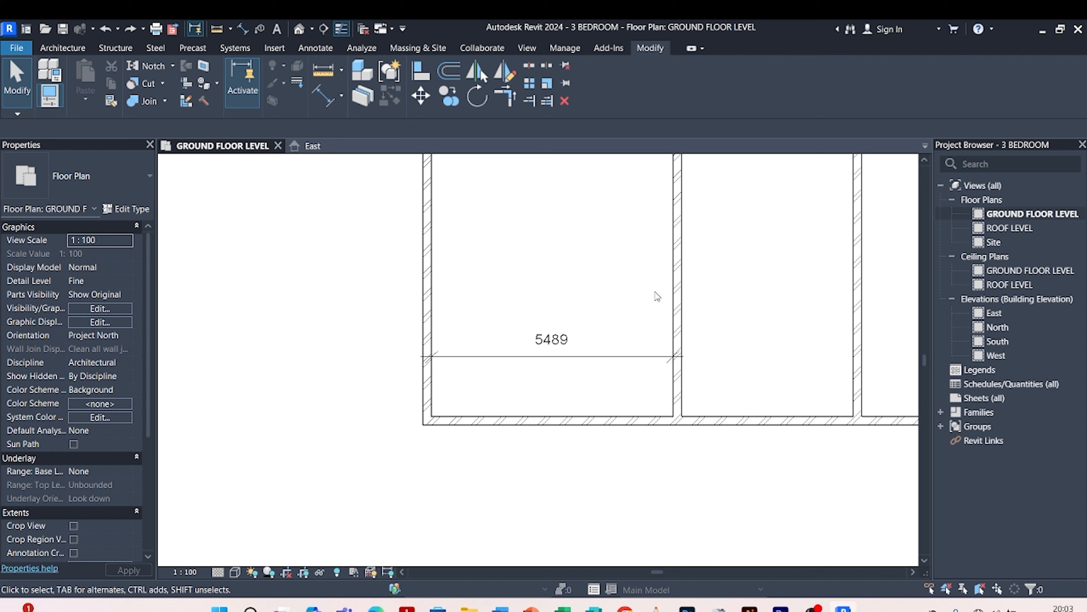
{"action": "left_click", "coordinate": [676, 300]}
{"action": "scroll", "coordinate": [565, 357], "scroll_direction": "up", "scroll_amount": 2}
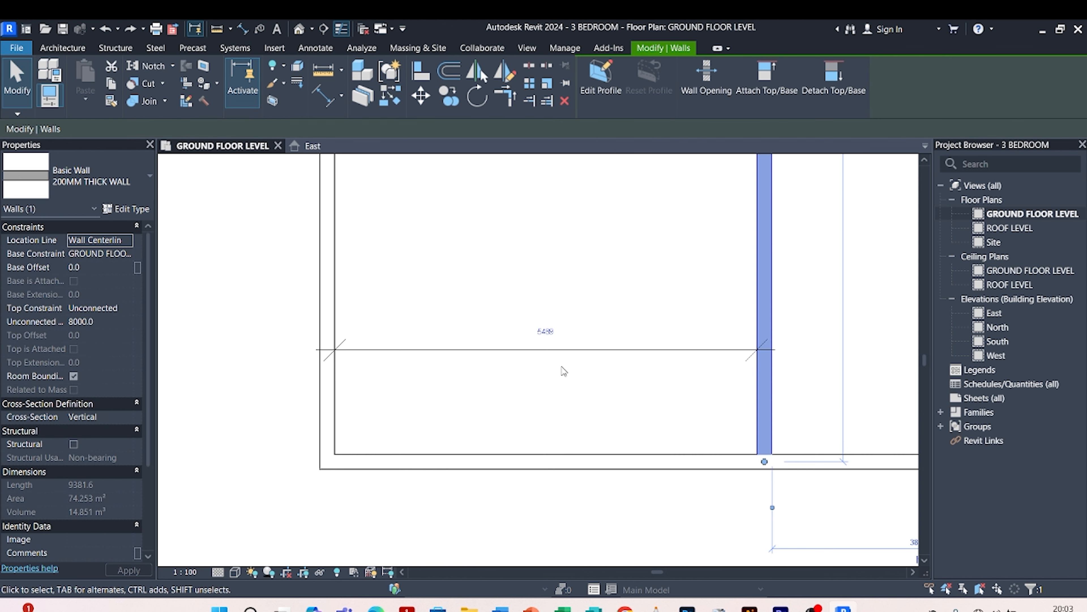
{"action": "left_click", "coordinate": [548, 331]}
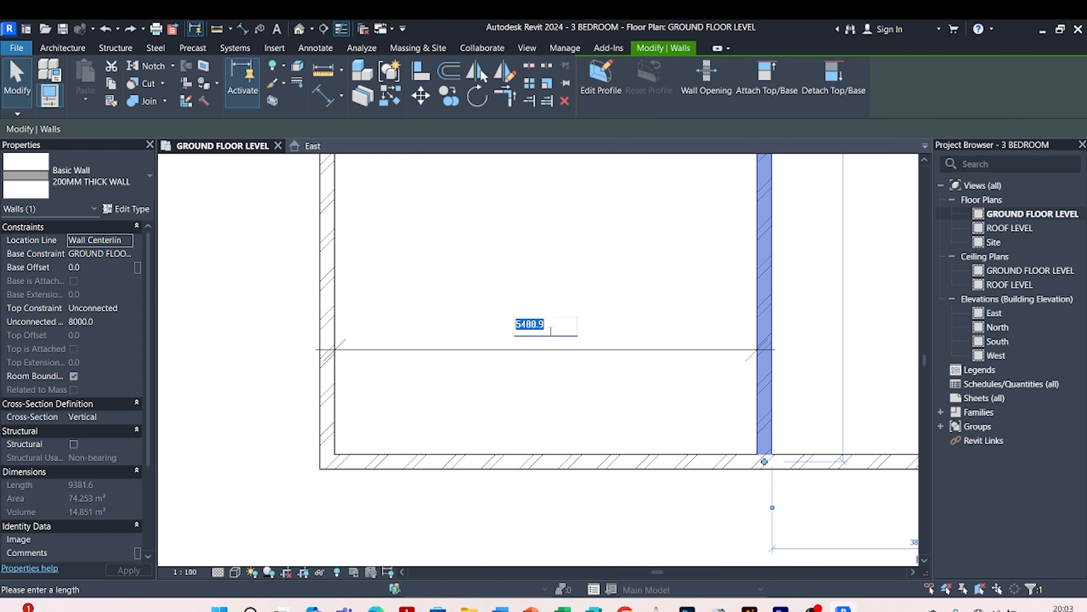
{"action": "type", "text": "5500"}
{"action": "scroll", "coordinate": [515, 316], "scroll_direction": "down", "scroll_amount": 2}
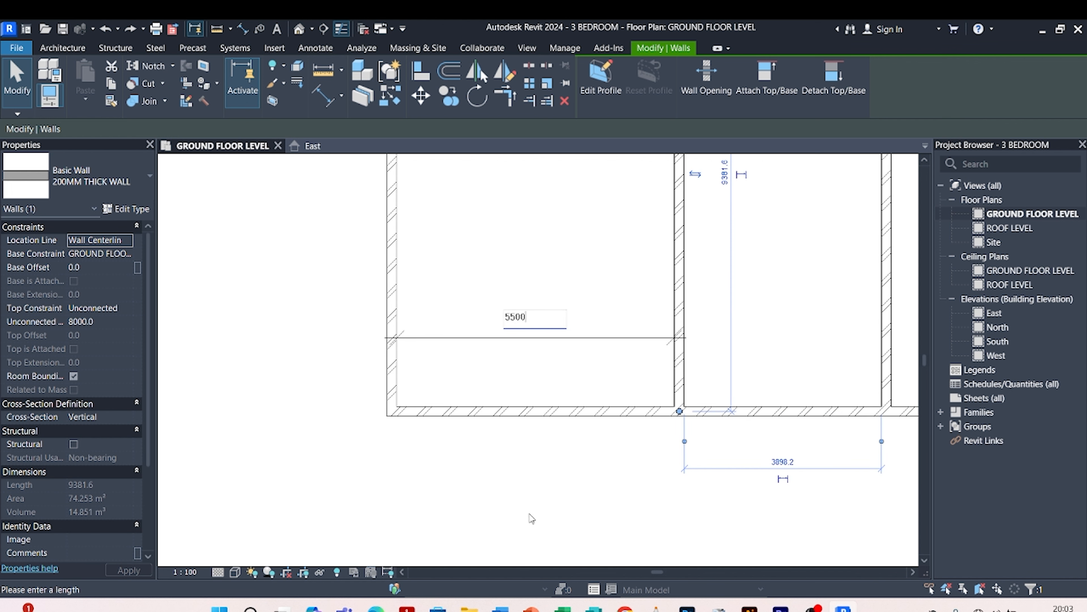
{"action": "key", "text": "Return"}
{"action": "scroll", "coordinate": [527, 471], "scroll_direction": "down", "scroll_amount": 2}
{"action": "scroll", "coordinate": [595, 464], "scroll_direction": "down", "scroll_amount": 2}
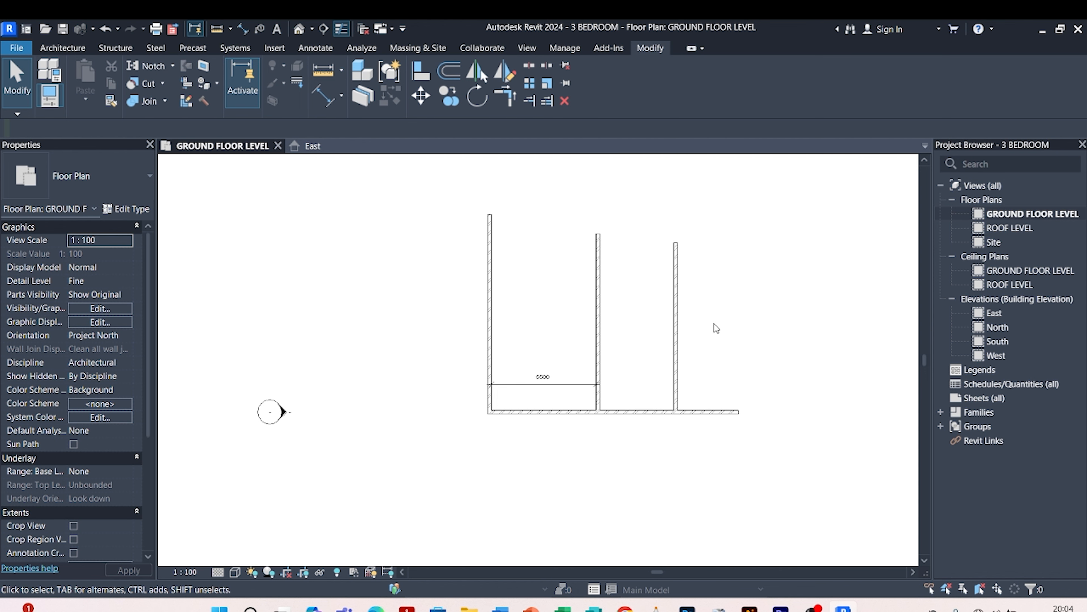
{"action": "scroll", "coordinate": [659, 431], "scroll_direction": "up", "scroll_amount": 3}
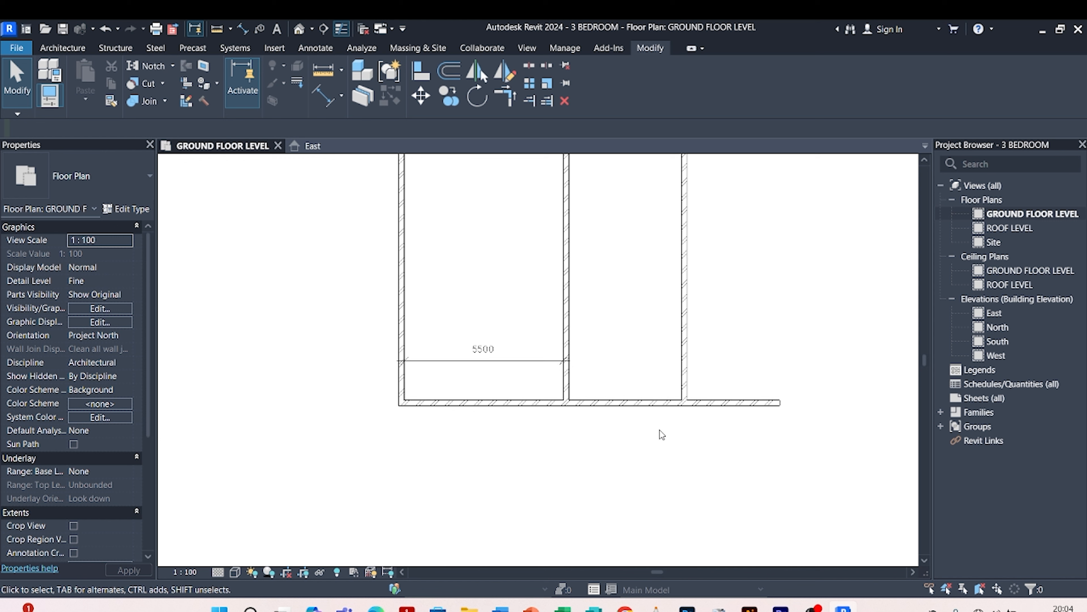
- Draw a separate vertical 200MM THICK WALL about 9645 mm long, left of the corner wall and level with its upper end
{"action": "scroll", "coordinate": [639, 410], "scroll_direction": "down", "scroll_amount": 2}
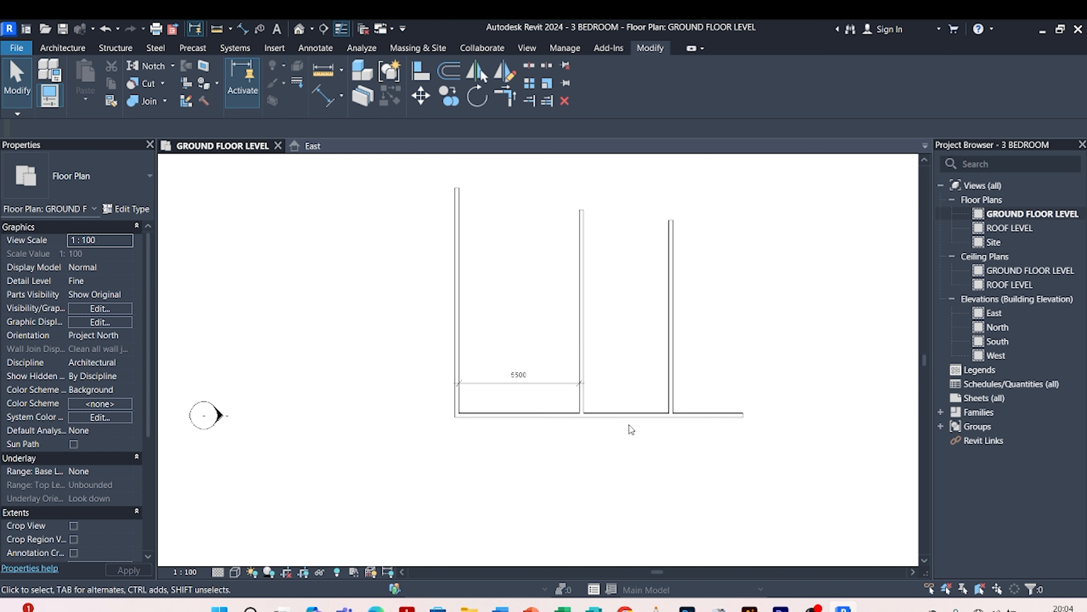
{"action": "left_click", "coordinate": [654, 414]}
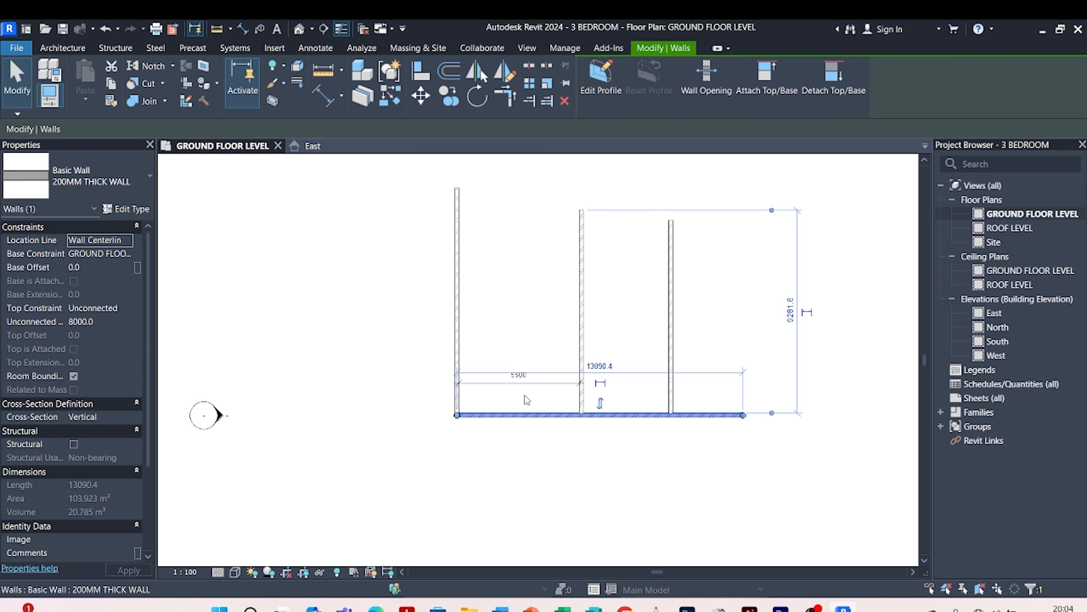
{"action": "left_click", "coordinate": [396, 105]}
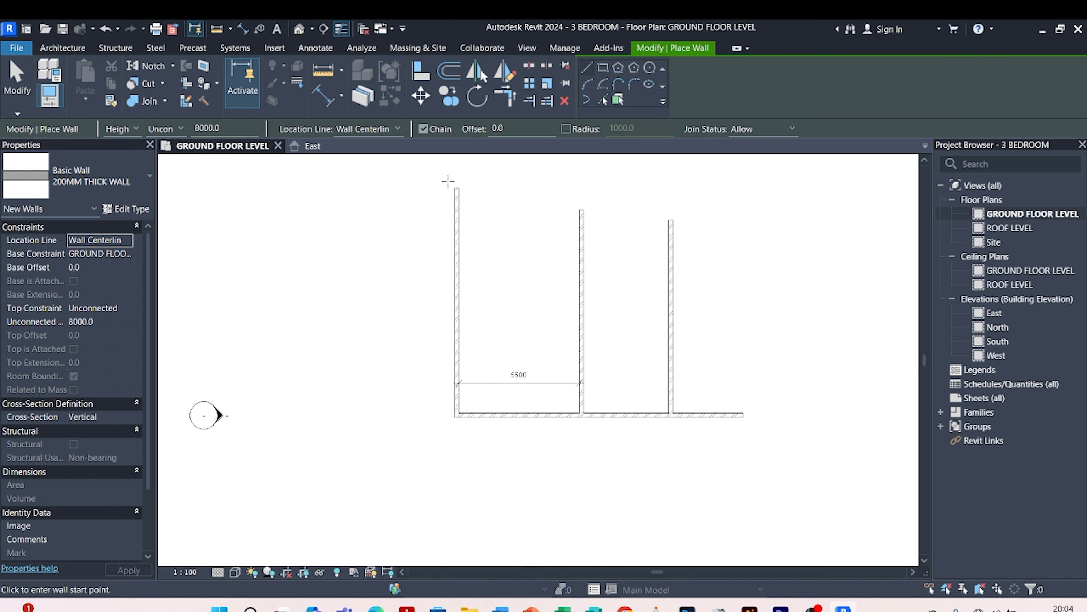
{"action": "left_click", "coordinate": [356, 399]}
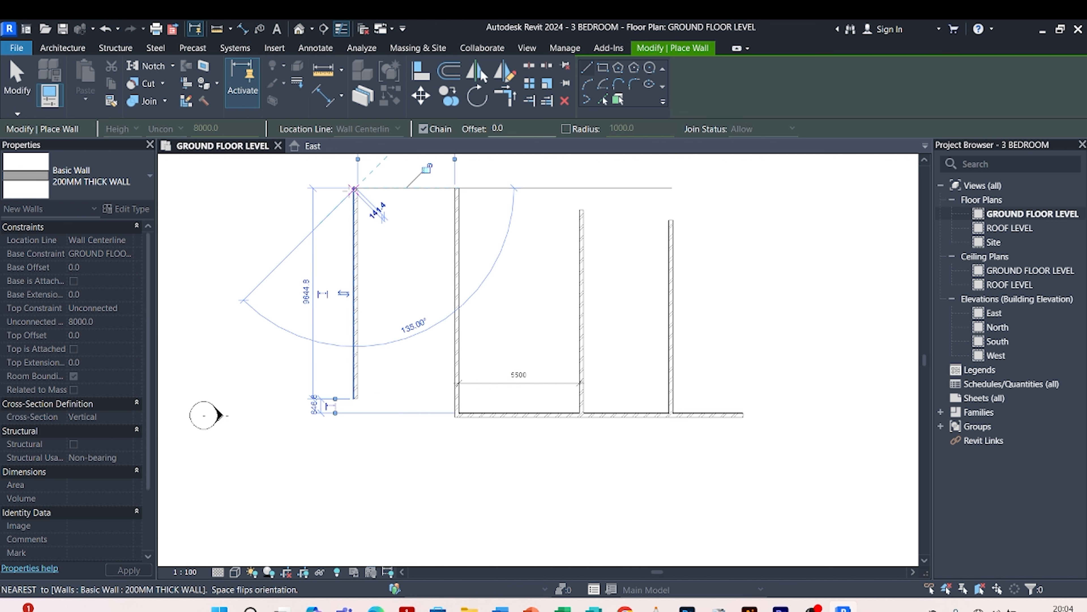
{"action": "left_click", "coordinate": [354, 189]}
{"action": "key", "text": "Escape"}
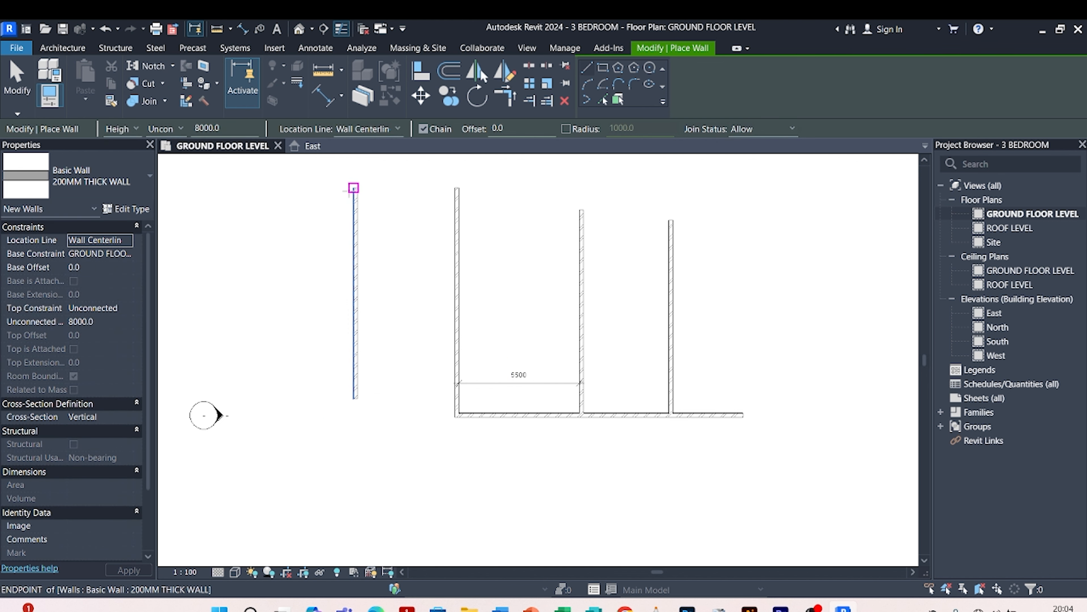
{"action": "key", "text": "Escape"}
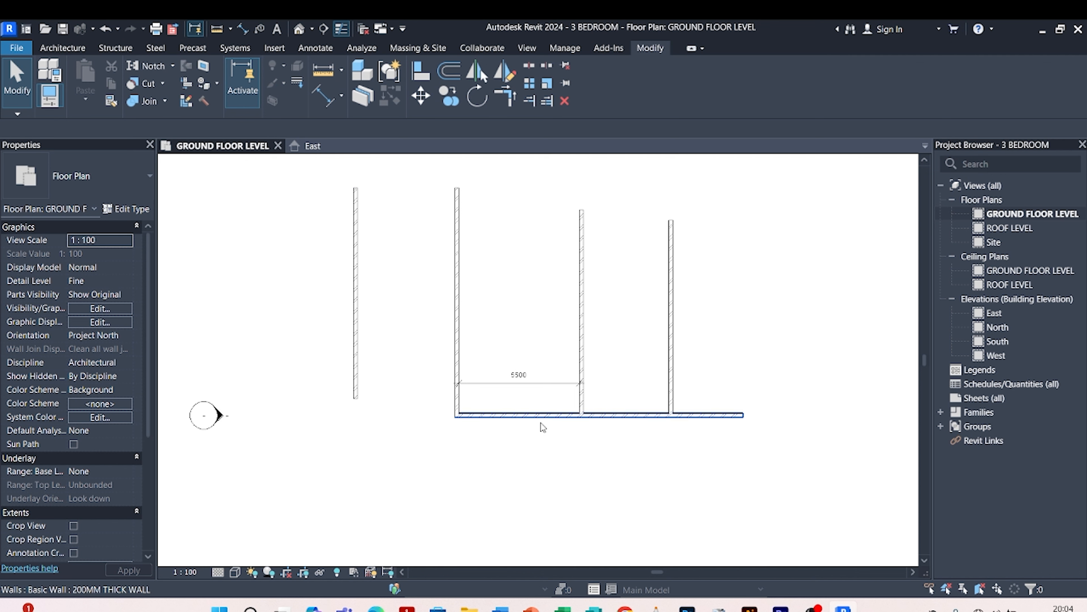
- Place an aligned wall-face dimension between the facing sides of the new free-standing wall and the corner wall
{"action": "scroll", "coordinate": [540, 422], "scroll_direction": "up", "scroll_amount": 2}
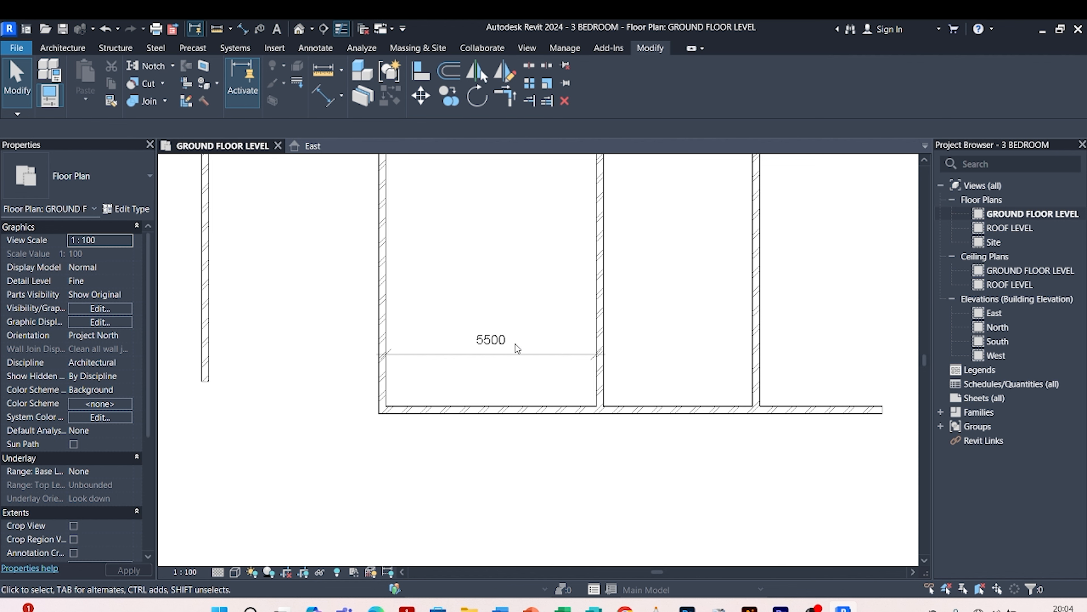
{"action": "left_click", "coordinate": [325, 99]}
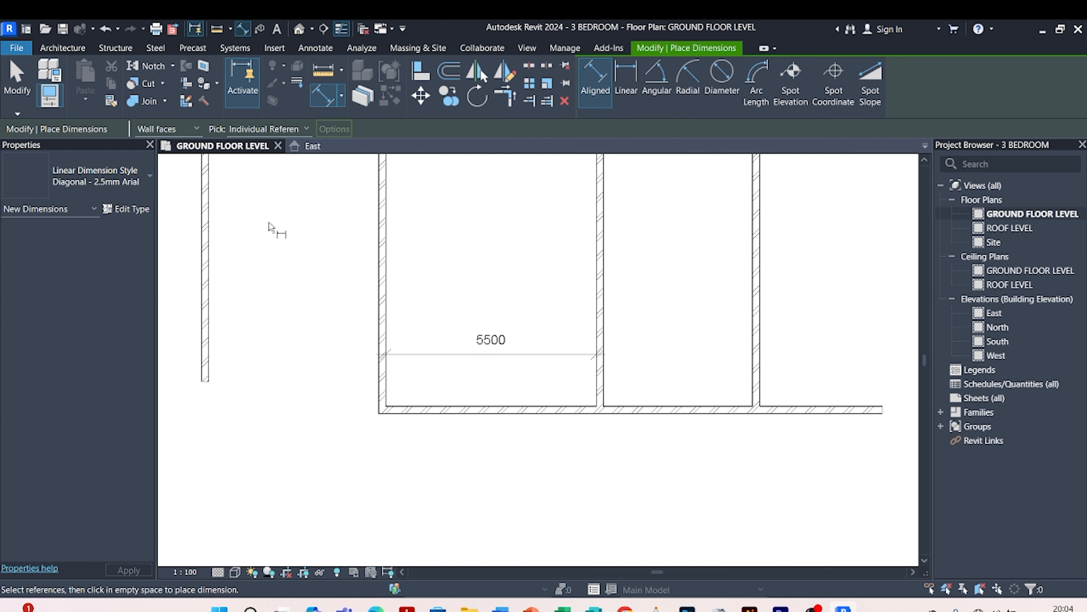
{"action": "left_click", "coordinate": [215, 275]}
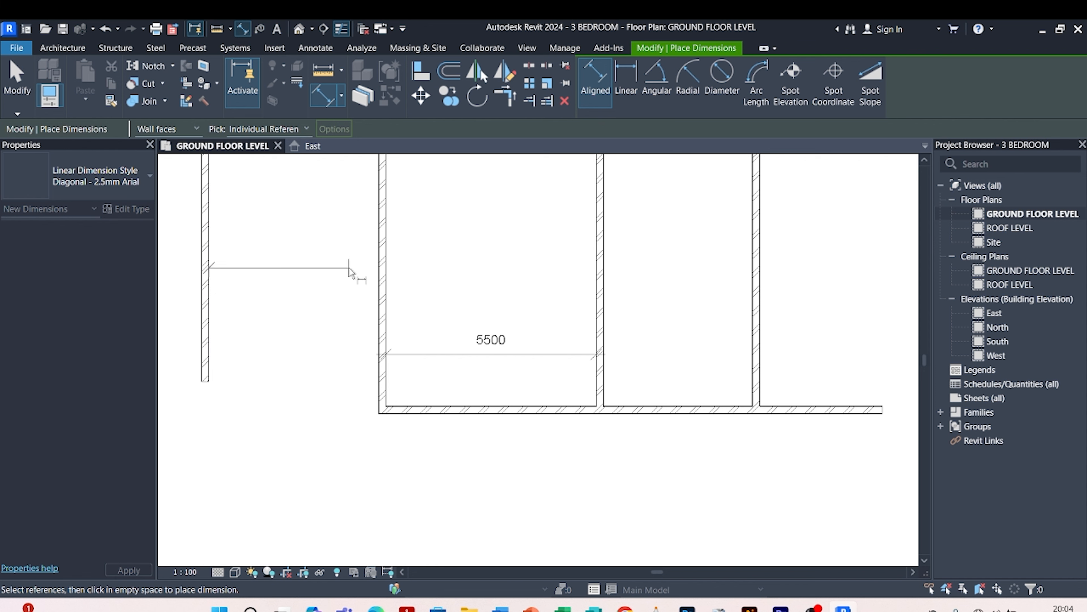
{"action": "left_click", "coordinate": [378, 263]}
{"action": "left_click", "coordinate": [315, 317]}
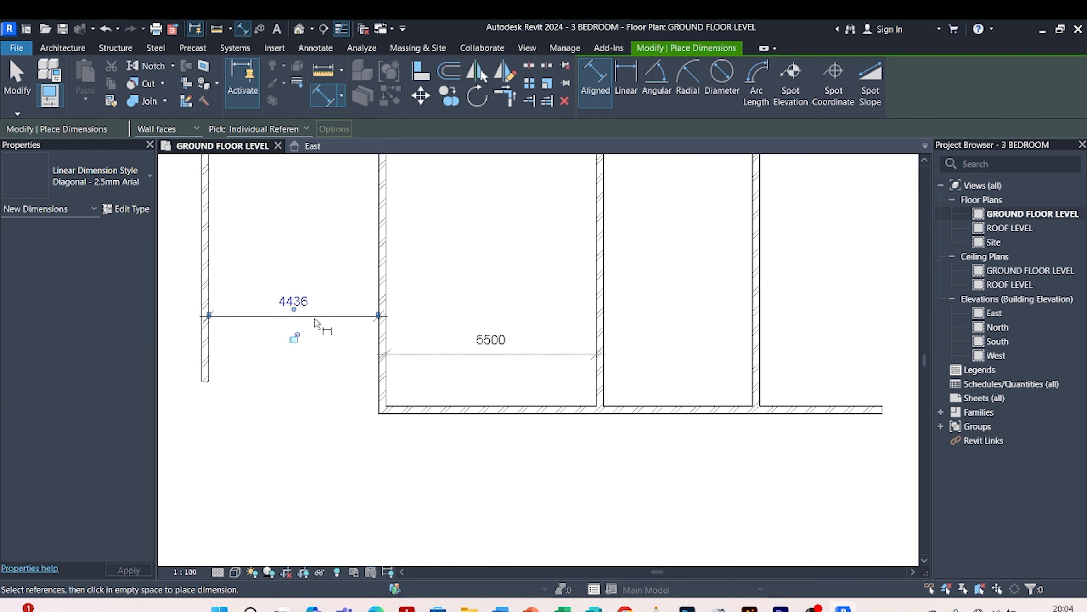
- Place an aligned wall-face dimension between the inner faces of the second vertical wall and the rightmost vertical wall
{"action": "left_click", "coordinate": [608, 297]}
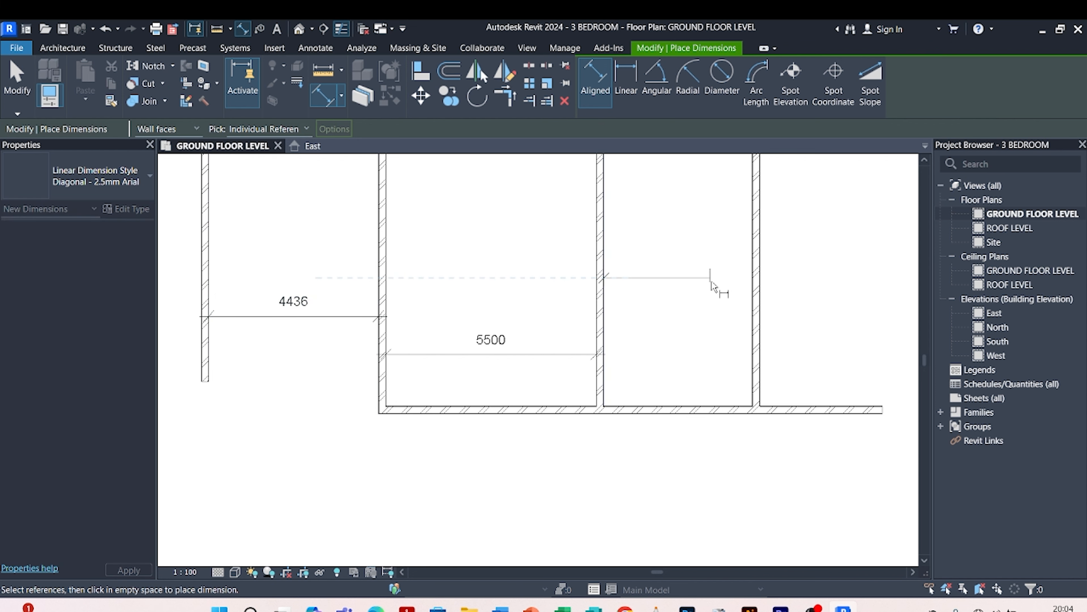
{"action": "left_click", "coordinate": [753, 282]}
{"action": "left_click", "coordinate": [675, 330]}
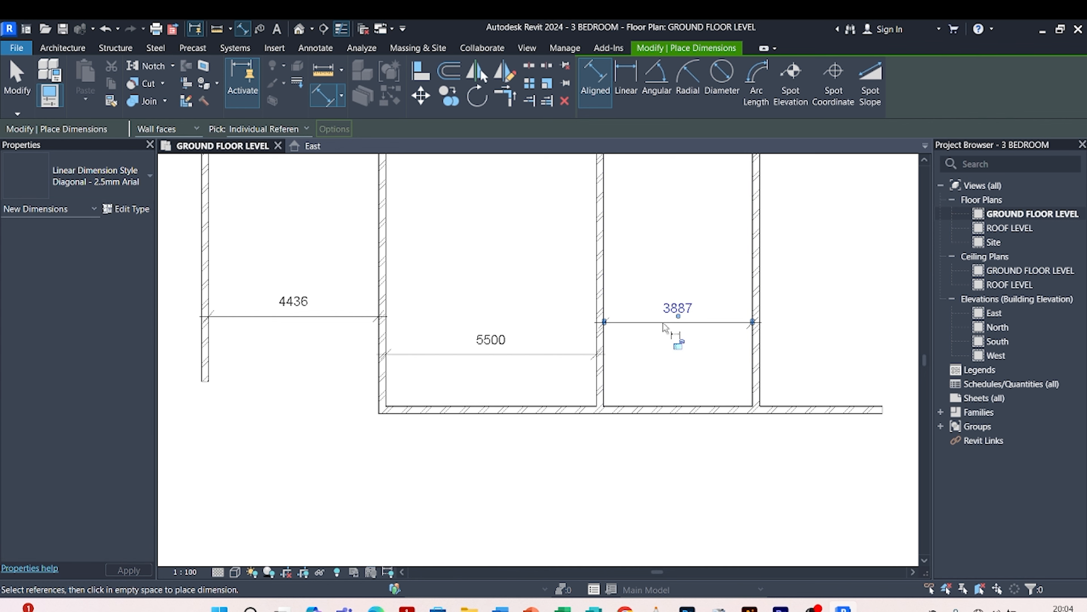
{"action": "scroll", "coordinate": [531, 283], "scroll_direction": "down", "scroll_amount": 3}
{"action": "key", "text": "Escape"}
- Move the rightmost vertical wall by setting its face-to-face dimension from the second vertical wall to 4000 mm
{"action": "scroll", "coordinate": [600, 368], "scroll_direction": "up", "scroll_amount": 5}
{"action": "scroll", "coordinate": [600, 369], "scroll_direction": "down", "scroll_amount": 4}
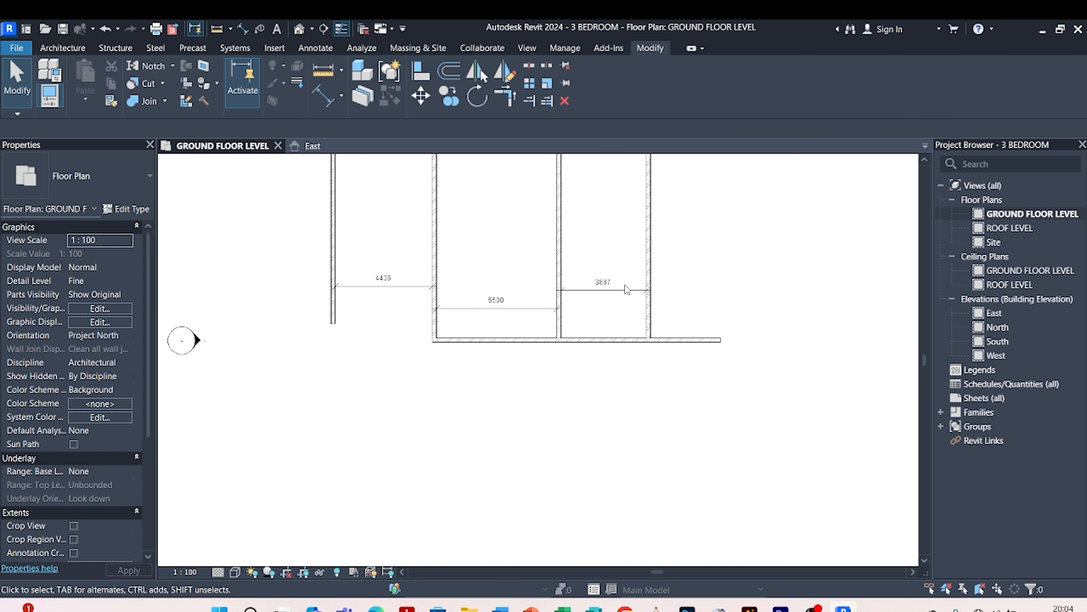
{"action": "scroll", "coordinate": [632, 287], "scroll_direction": "up", "scroll_amount": 2}
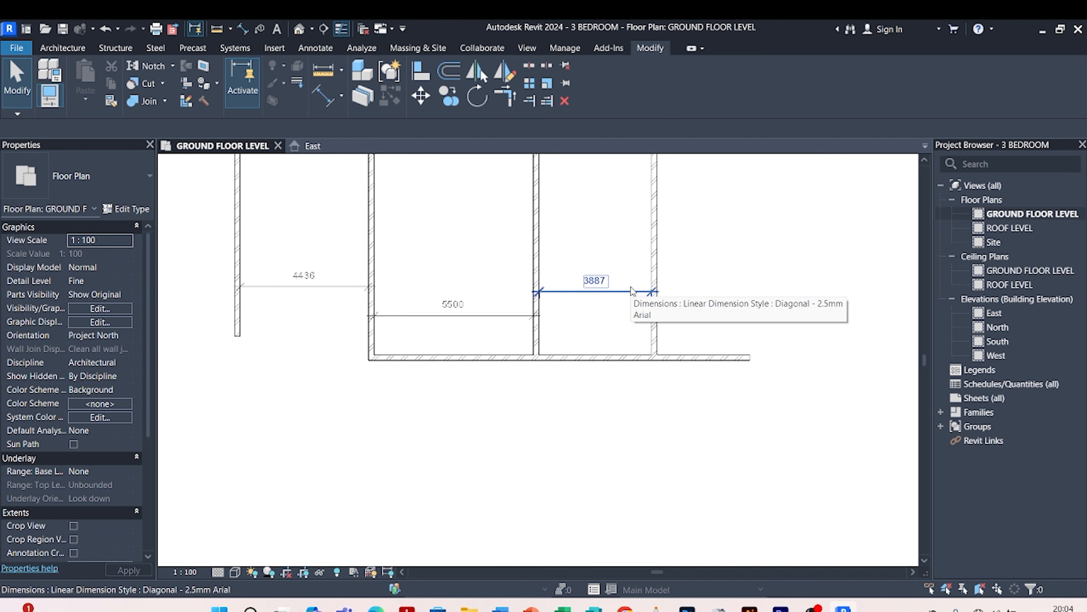
{"action": "scroll", "coordinate": [632, 289], "scroll_direction": "down", "scroll_amount": 1}
{"action": "left_click", "coordinate": [648, 269]}
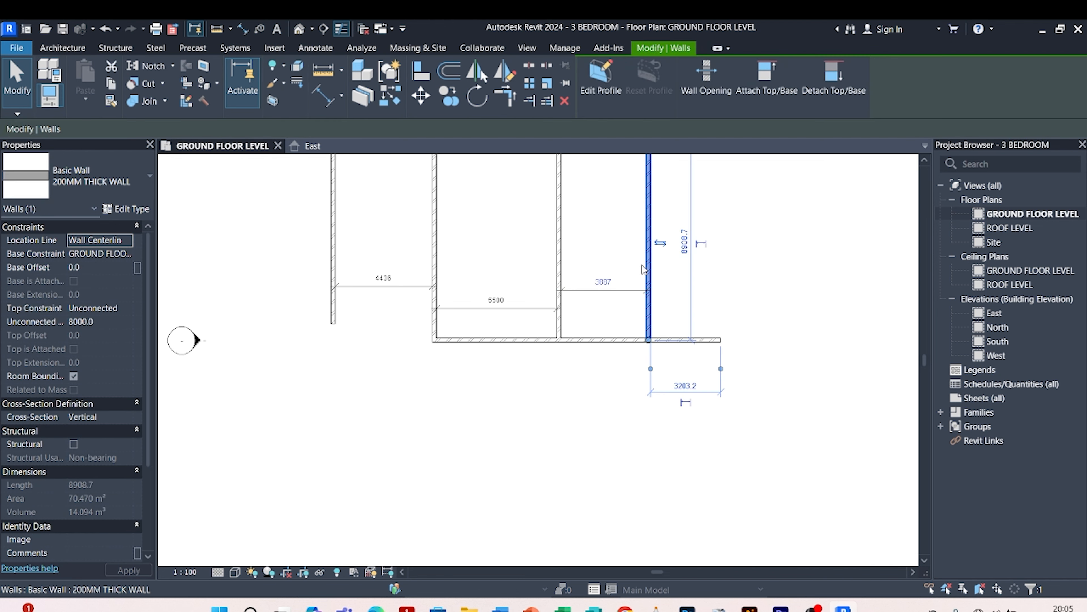
{"action": "left_click", "coordinate": [603, 282]}
{"action": "type", "text": "4000"}
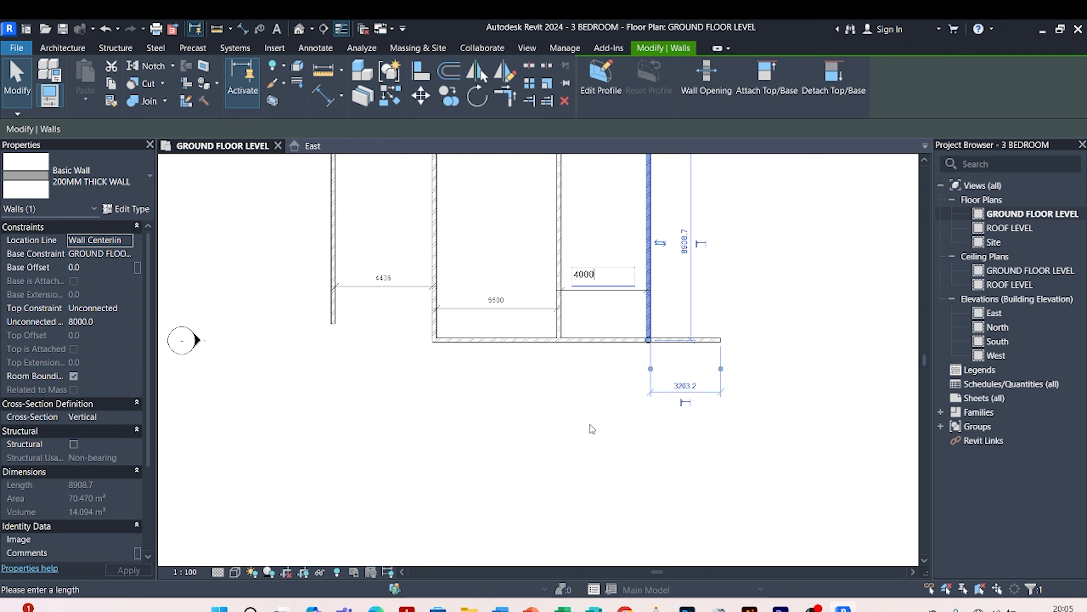
{"action": "key", "text": "Return"}
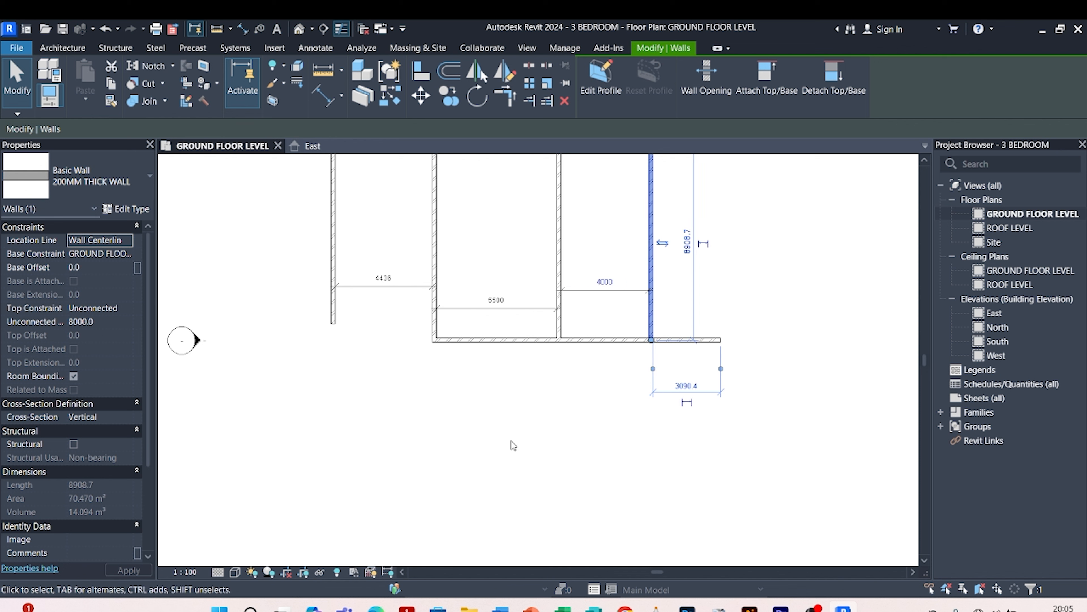
{"action": "left_click", "coordinate": [511, 441]}
- Trim the lower horizontal wall to a corner with the rightmost vertical wall, removing the overhang beyond it
{"action": "scroll", "coordinate": [618, 277], "scroll_direction": "up", "scroll_amount": 3}
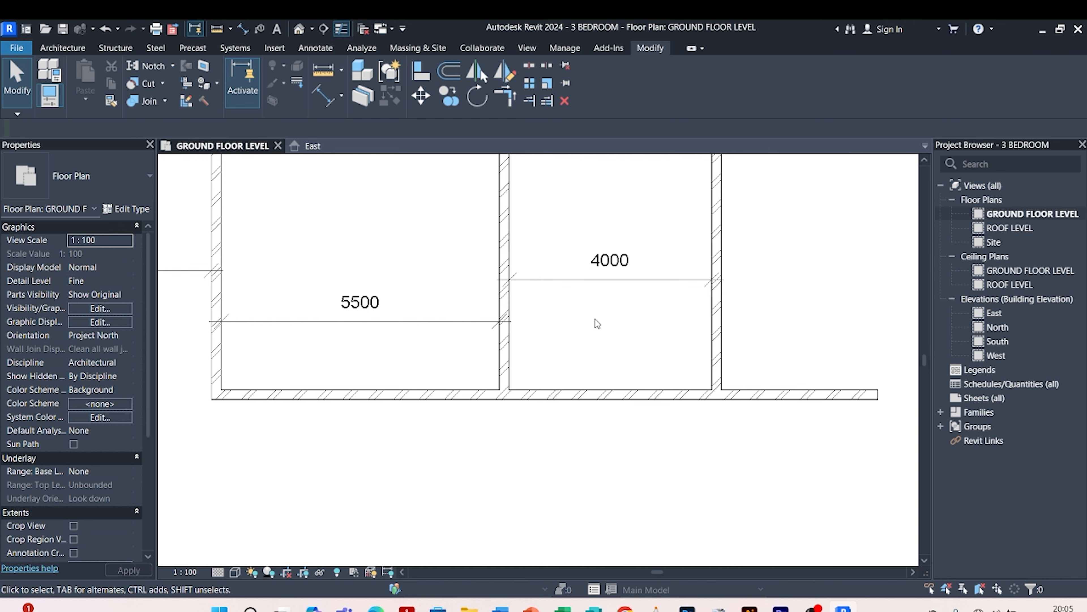
{"action": "scroll", "coordinate": [595, 319], "scroll_direction": "down", "scroll_amount": 2}
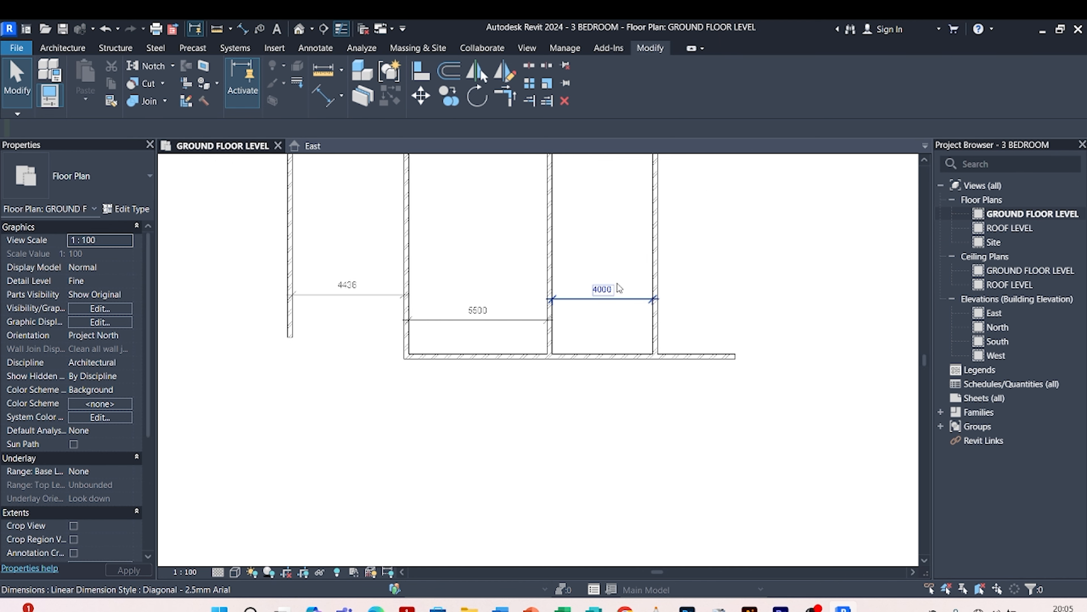
{"action": "scroll", "coordinate": [617, 287], "scroll_direction": "up", "scroll_amount": 3}
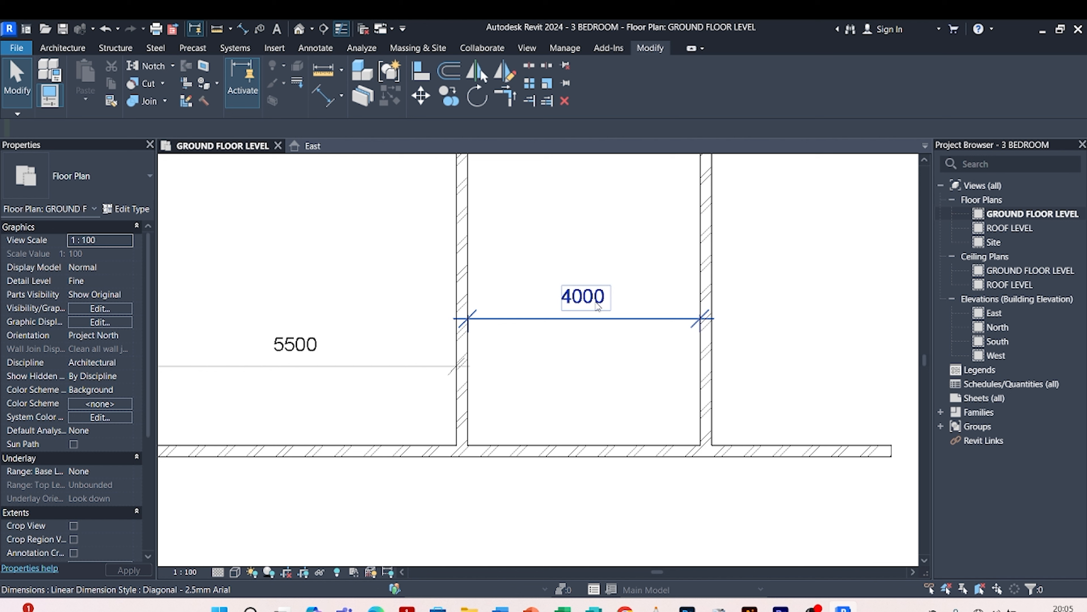
{"action": "scroll", "coordinate": [598, 305], "scroll_direction": "down", "scroll_amount": 3}
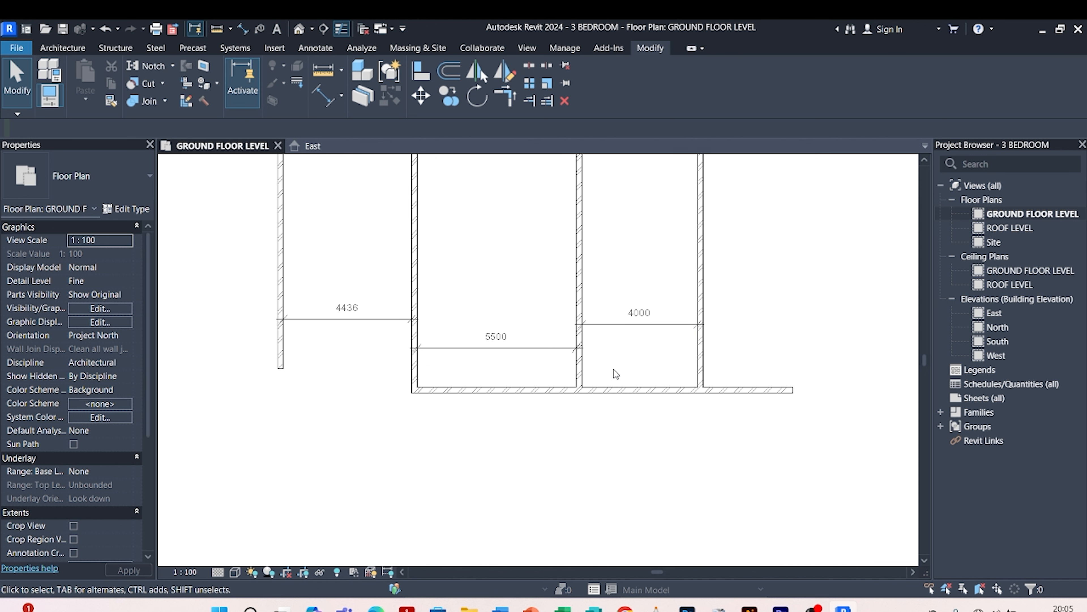
{"action": "left_click", "coordinate": [508, 97]}
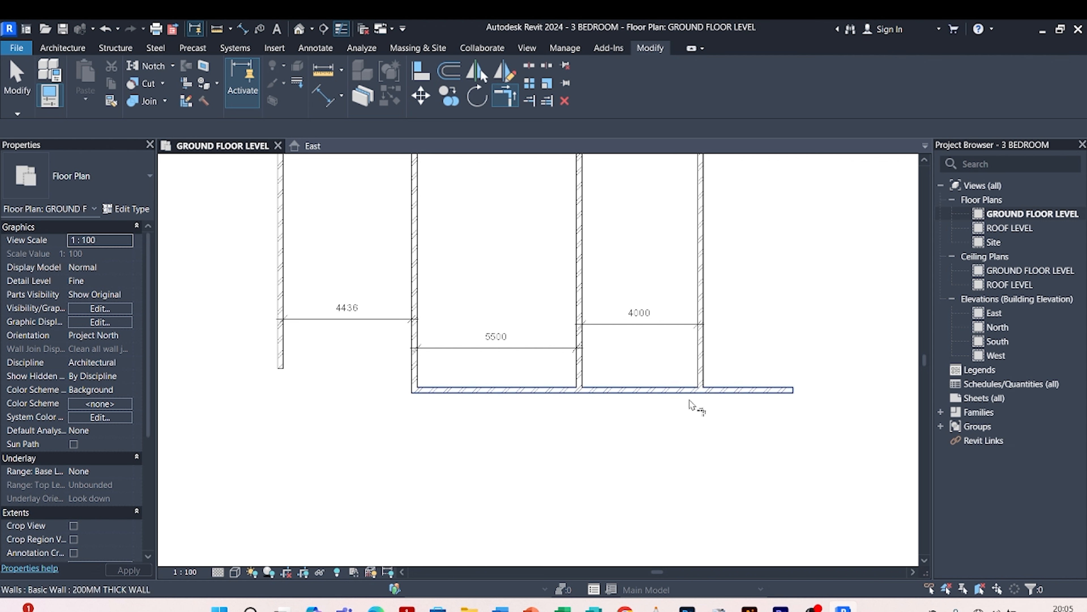
{"action": "left_click", "coordinate": [668, 400]}
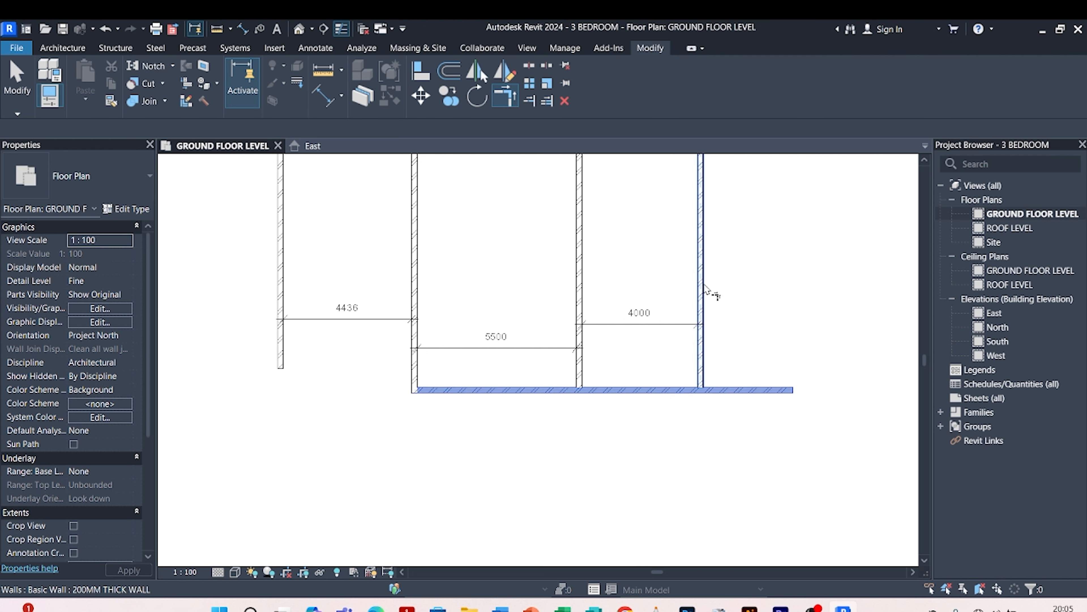
{"action": "left_click", "coordinate": [708, 293]}
{"action": "scroll", "coordinate": [631, 415], "scroll_direction": "down", "scroll_amount": 1}
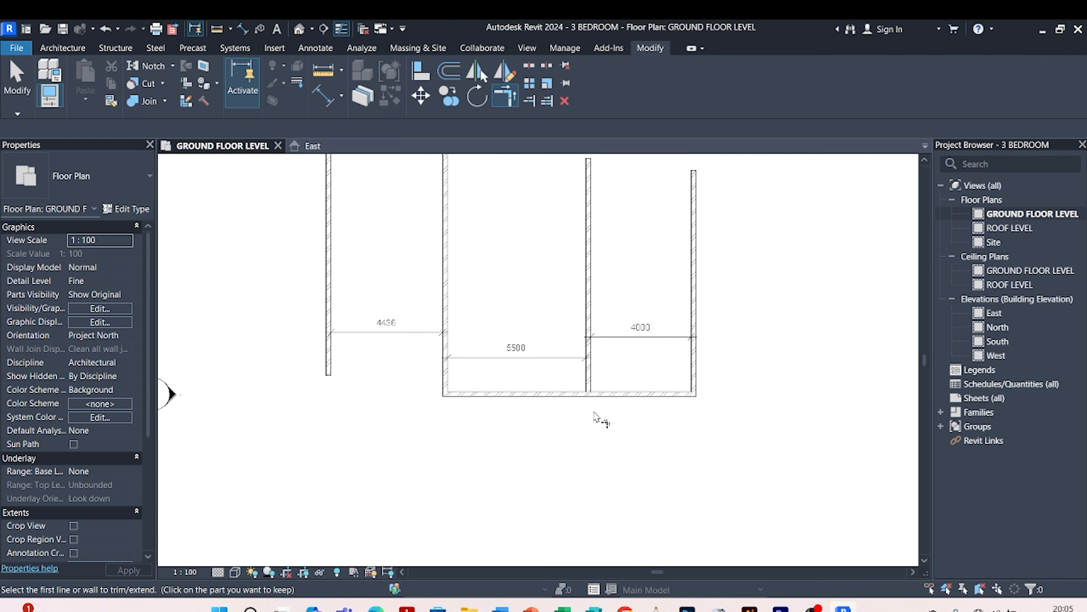
{"action": "key", "text": "Escape"}
{"action": "key", "text": "Escape"}
- Move the free-standing leftmost wall by setting its face-to-face dimension from the corner wall to 3500 mm
{"action": "scroll", "coordinate": [600, 437], "scroll_direction": "down", "scroll_amount": 1}
{"action": "scroll", "coordinate": [409, 349], "scroll_direction": "up", "scroll_amount": 2}
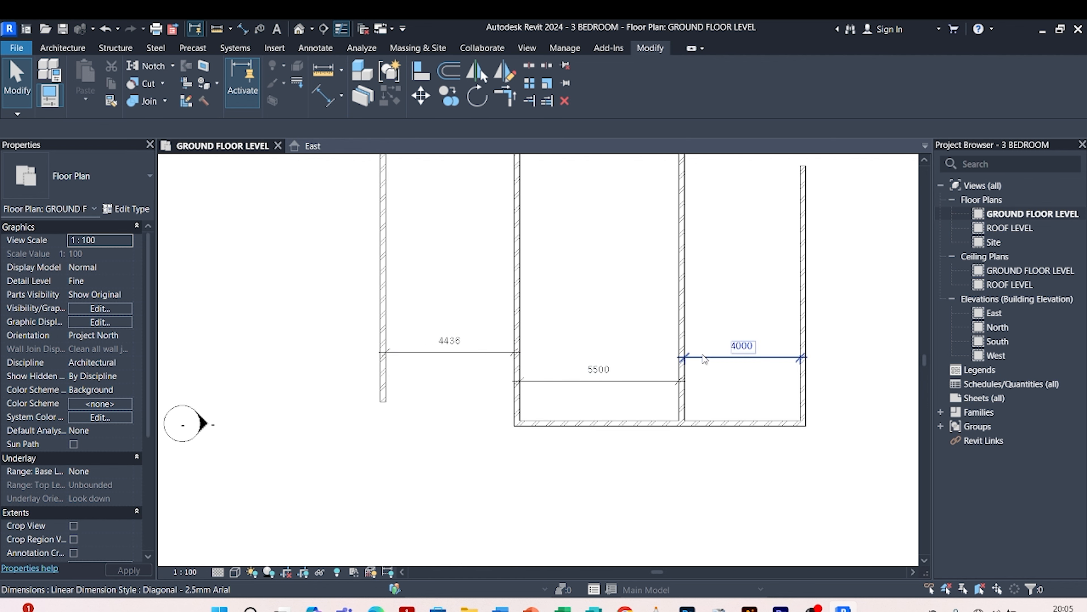
{"action": "left_click", "coordinate": [383, 317]}
{"action": "left_click", "coordinate": [450, 342]}
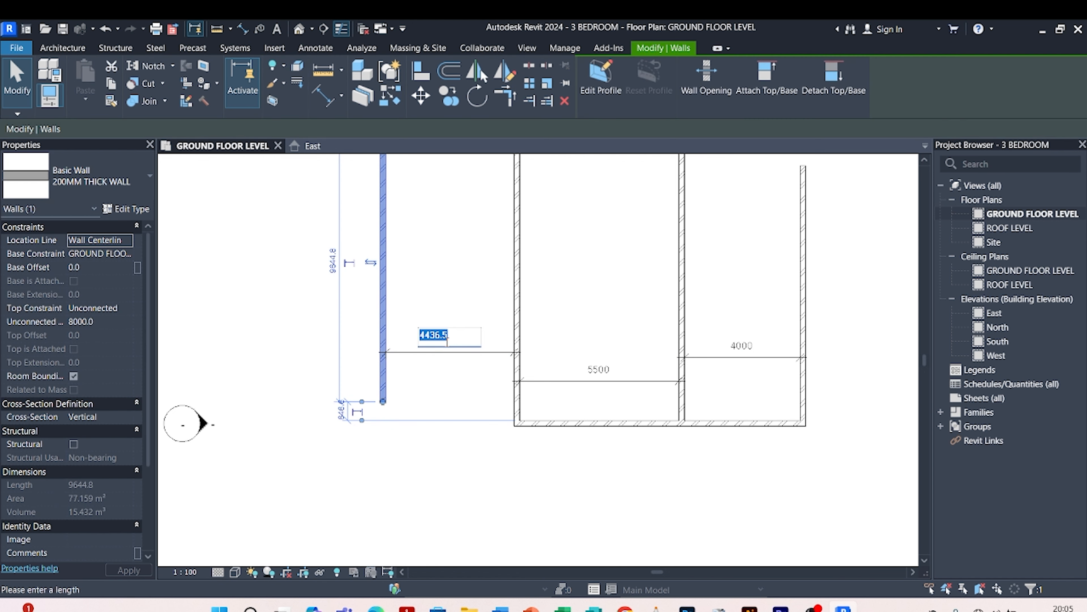
{"action": "type", "text": "3500"}
{"action": "key", "text": "Return"}
{"action": "key", "text": "Escape"}
{"action": "scroll", "coordinate": [535, 454], "scroll_direction": "down", "scroll_amount": 3}
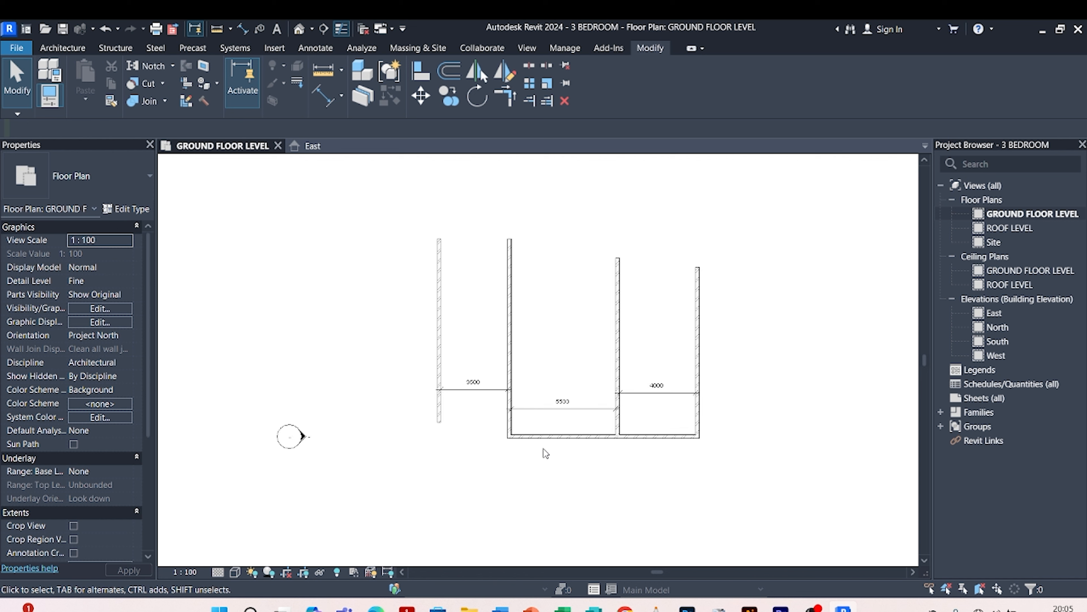
- Draw a horizontal 200MM THICK WALL across the 5500 mm bay, from the corner wall to the second vertical wall, about midway up
{"action": "scroll", "coordinate": [719, 343], "scroll_direction": "up", "scroll_amount": 3}
{"action": "scroll", "coordinate": [542, 348], "scroll_direction": "down", "scroll_amount": 3}
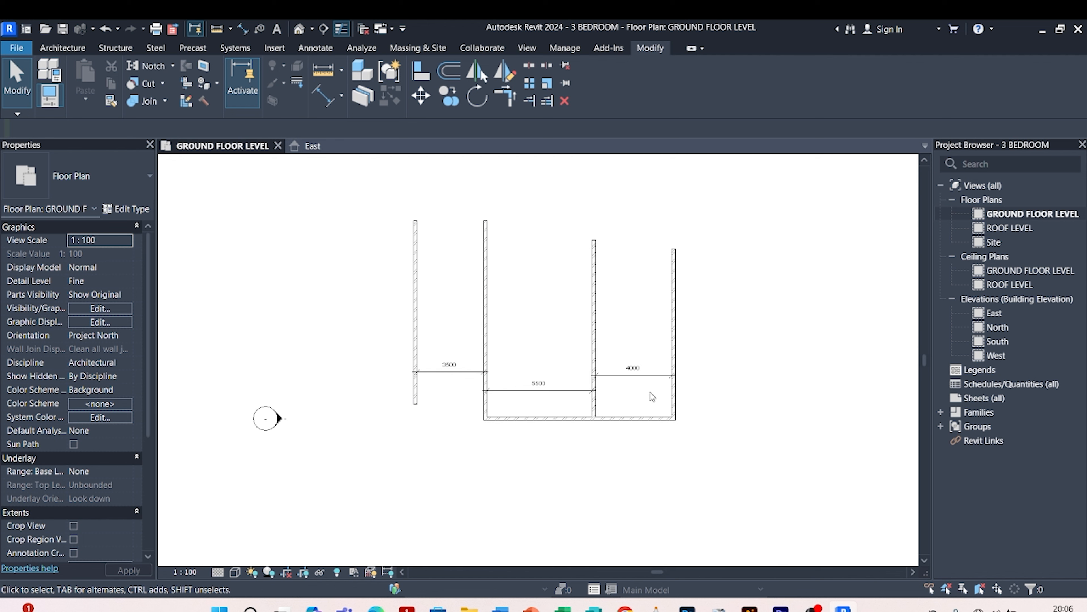
{"action": "left_click", "coordinate": [555, 426]}
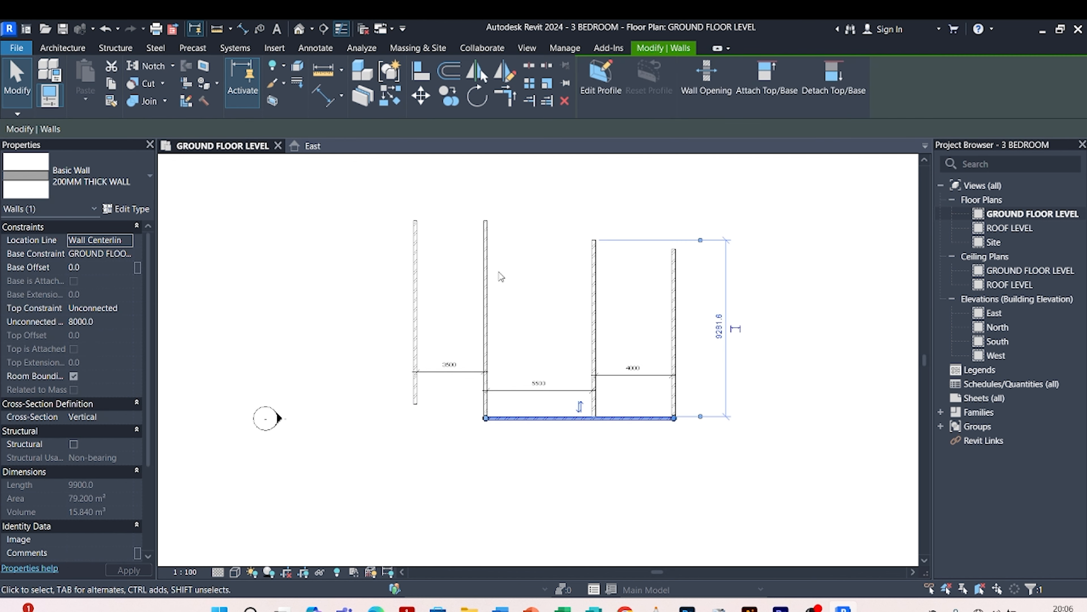
{"action": "left_click", "coordinate": [532, 245]}
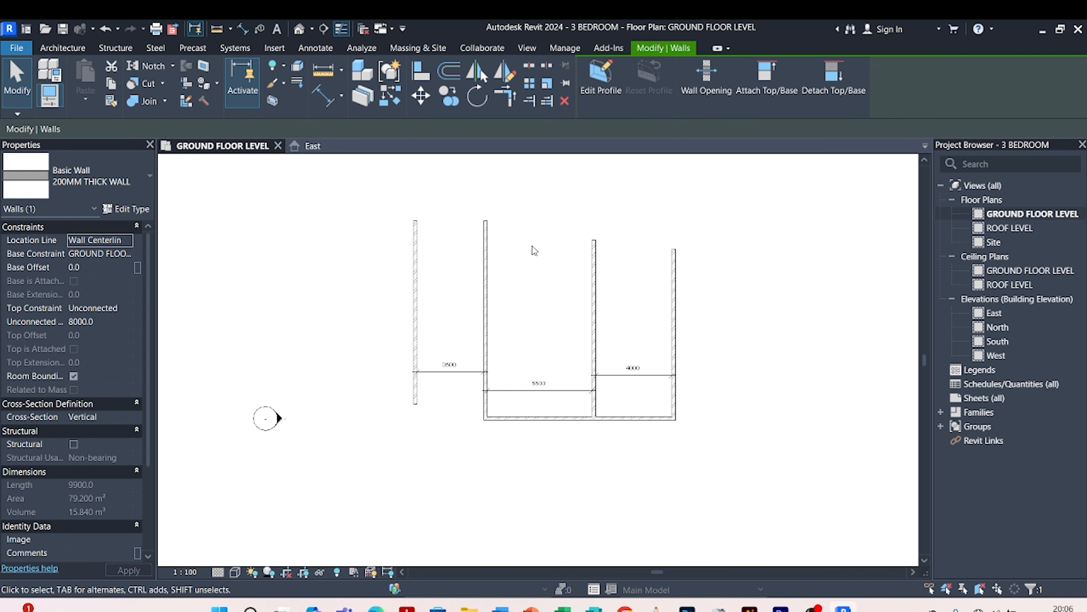
{"action": "left_click", "coordinate": [538, 422]}
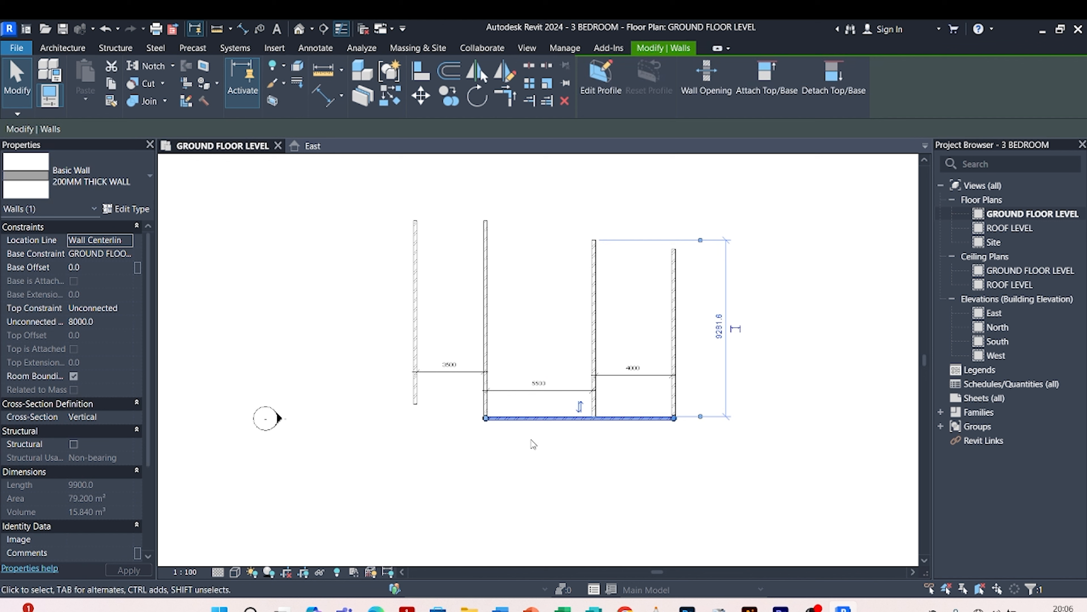
{"action": "left_click", "coordinate": [391, 94]}
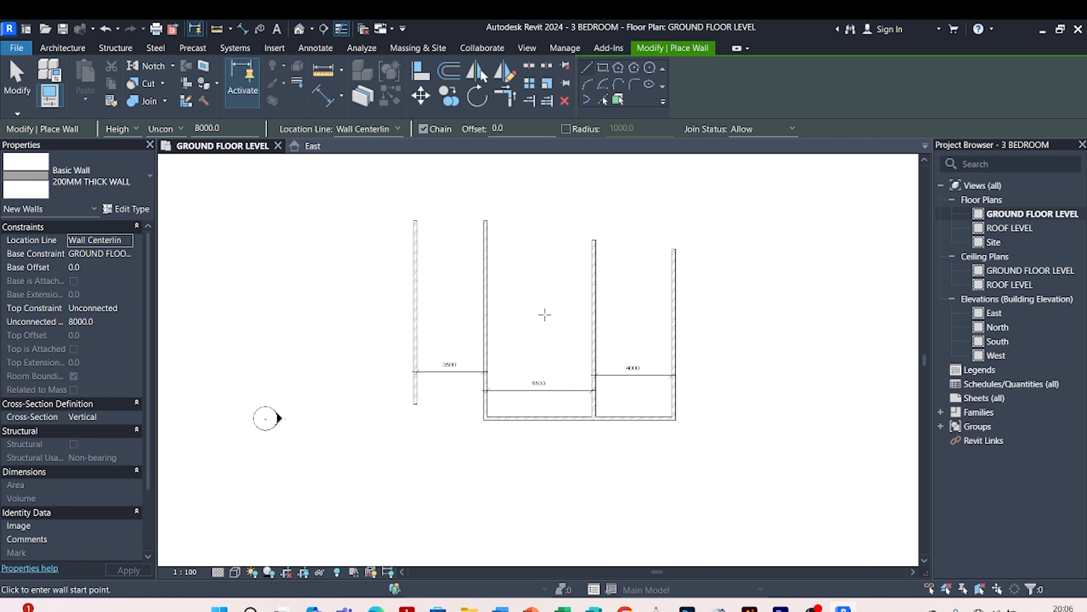
{"action": "left_click", "coordinate": [490, 316]}
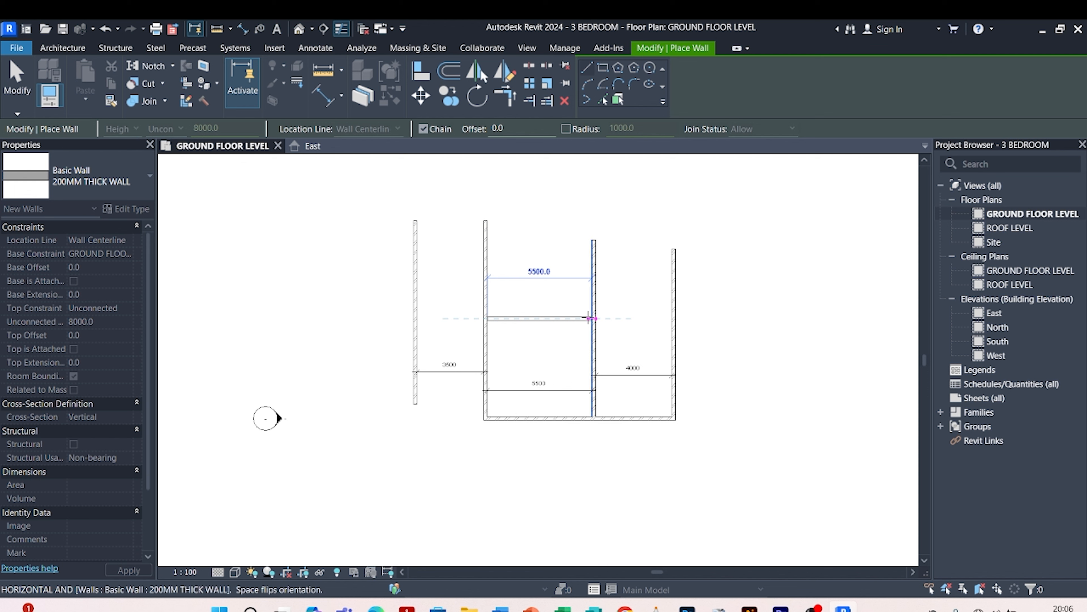
{"action": "left_click", "coordinate": [592, 318]}
{"action": "key", "text": "Escape"}
{"action": "key", "text": "Escape"}
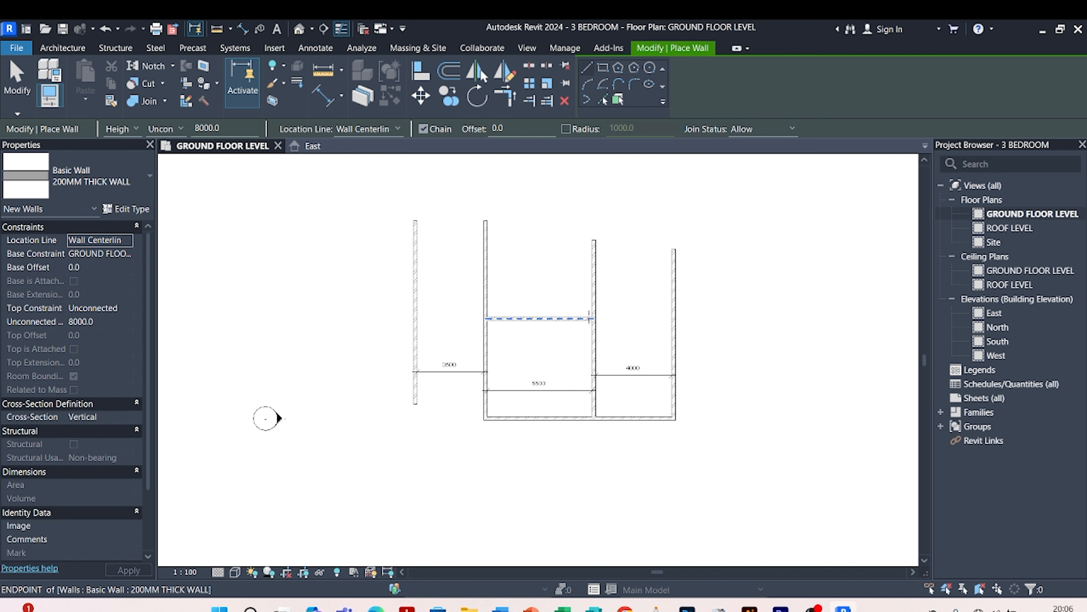
{"action": "scroll", "coordinate": [531, 376], "scroll_direction": "up", "scroll_amount": 2}
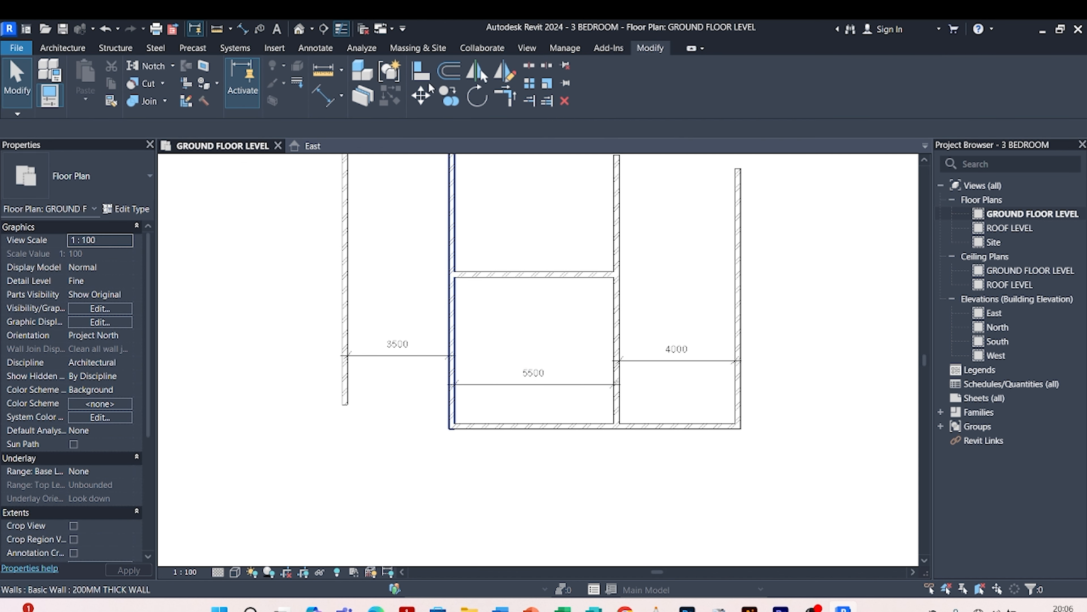
- Place an aligned dimension between the inner faces of the lower wall and the dividing wall in the 5500 mm bay
{"action": "left_click", "coordinate": [322, 96]}
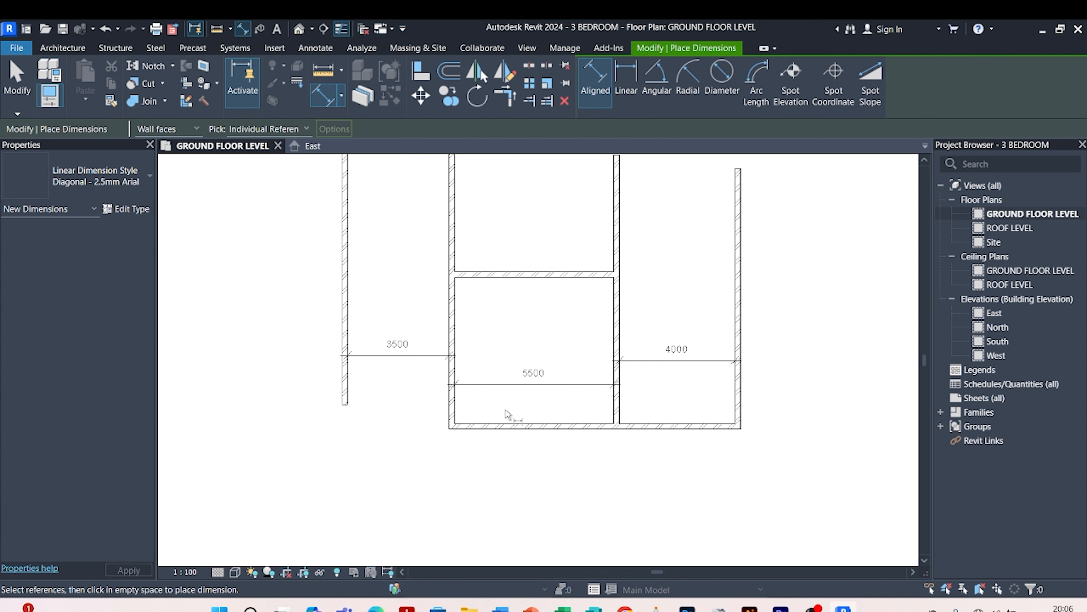
{"action": "left_click", "coordinate": [506, 423]}
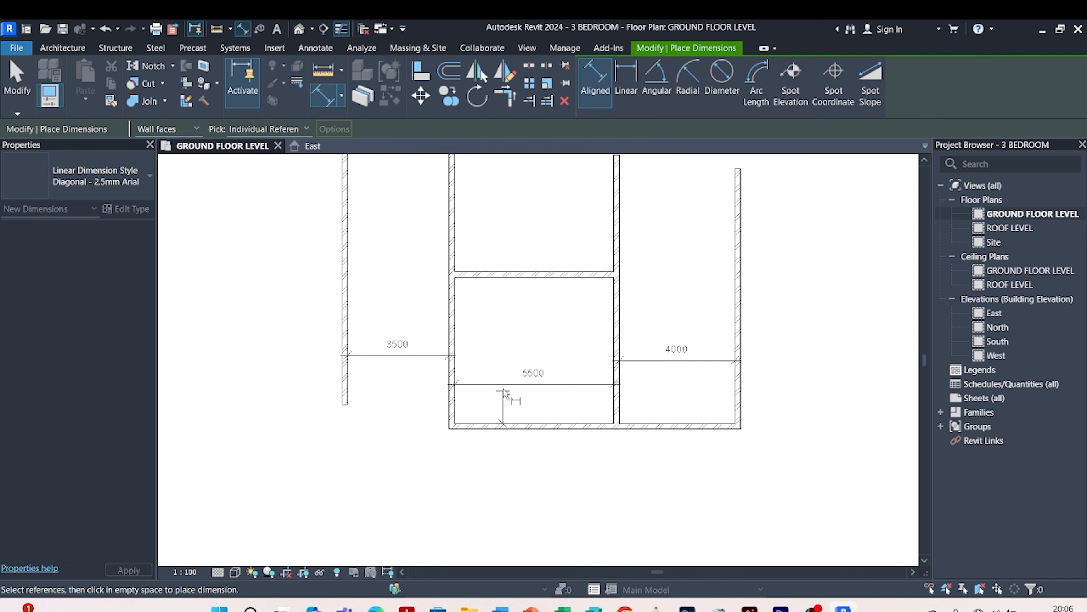
{"action": "left_click", "coordinate": [492, 277]}
{"action": "left_click", "coordinate": [501, 308]}
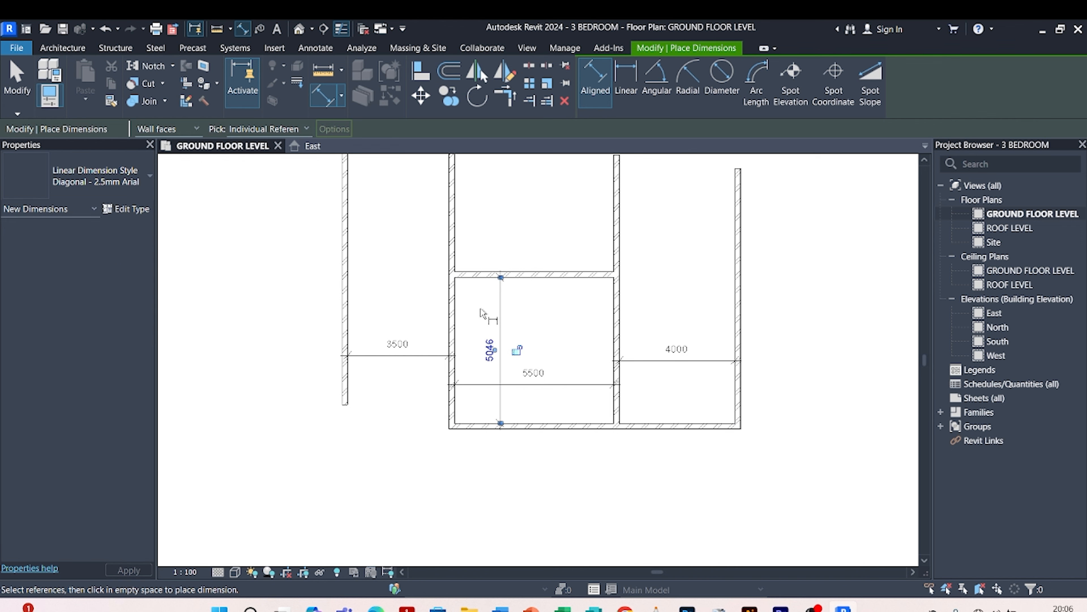
{"action": "key", "text": "Escape"}
{"action": "key", "text": "Escape"}
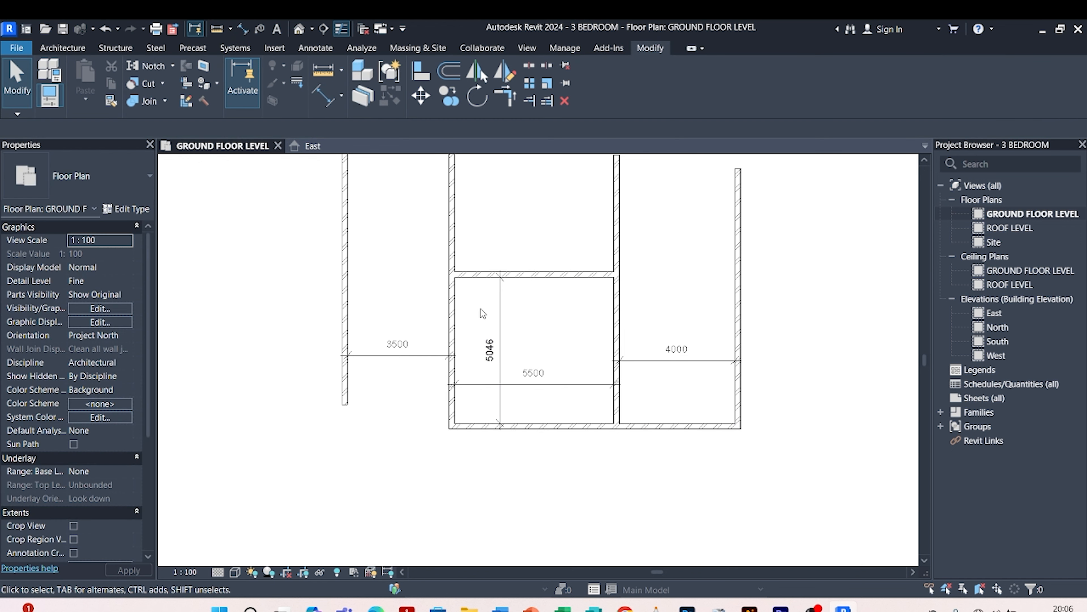
- Move the dividing wall by setting its face-to-face dimension from the lower wall to 5500 mm
{"action": "left_click", "coordinate": [532, 275]}
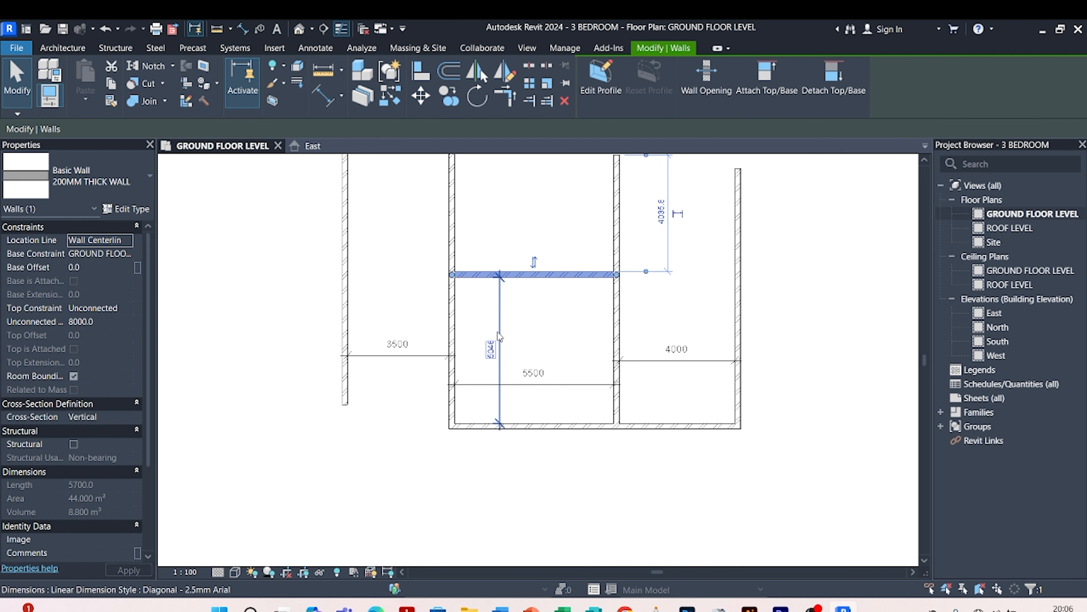
{"action": "left_click", "coordinate": [492, 345]}
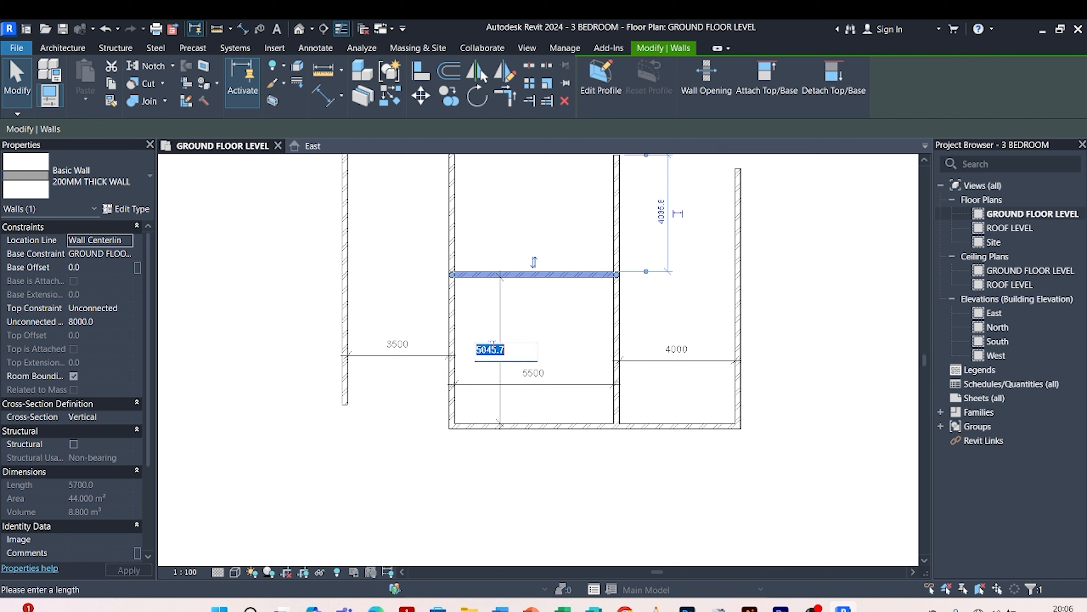
{"action": "type", "text": "5500"}
{"action": "key", "text": "Return"}
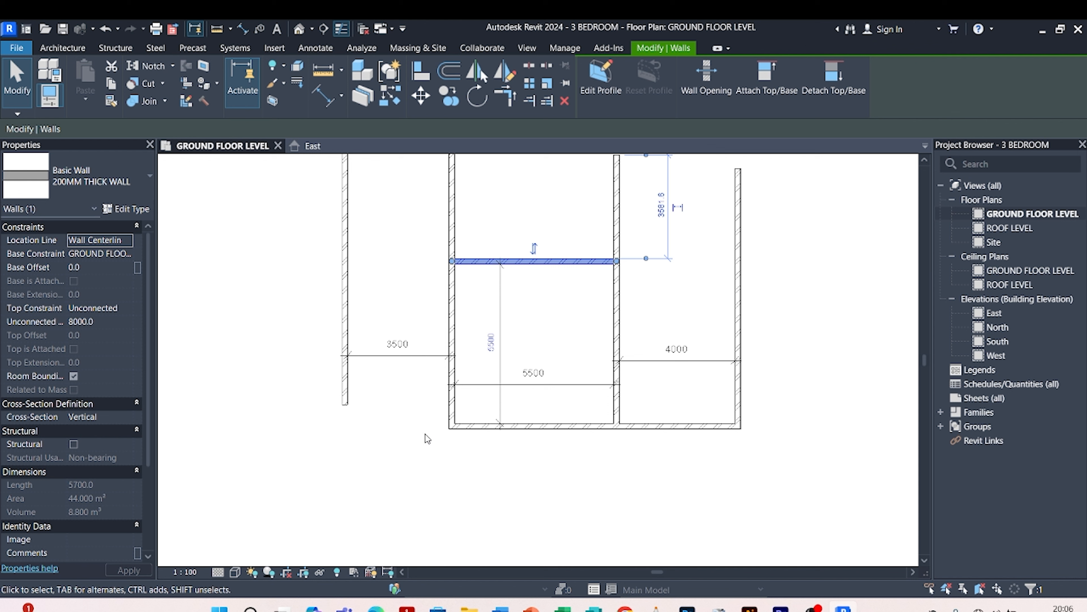
{"action": "left_click", "coordinate": [404, 444]}
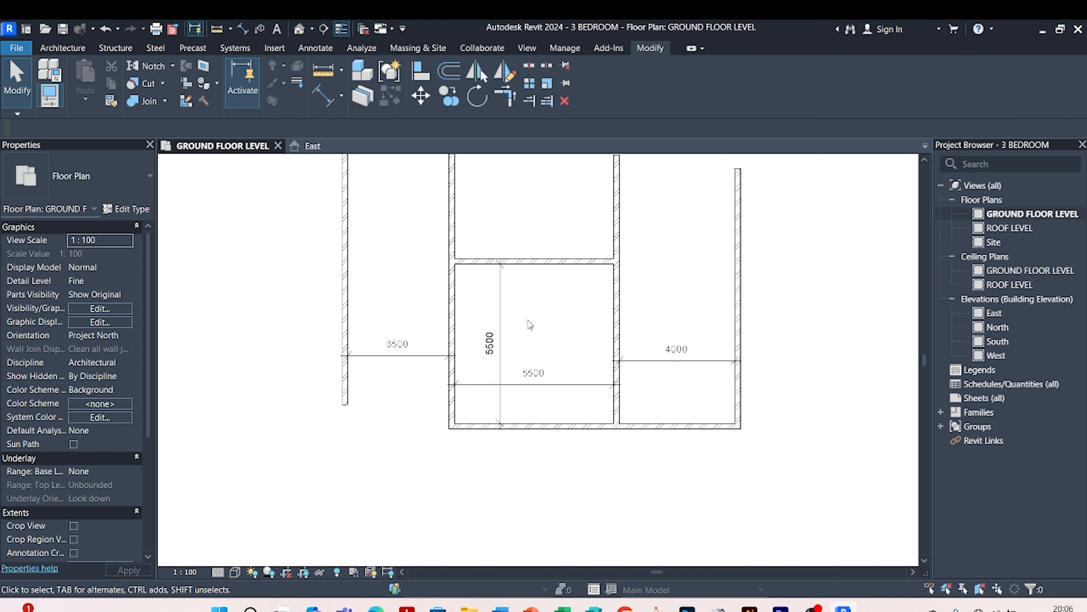
{"action": "scroll", "coordinate": [512, 338], "scroll_direction": "down", "scroll_amount": 2}
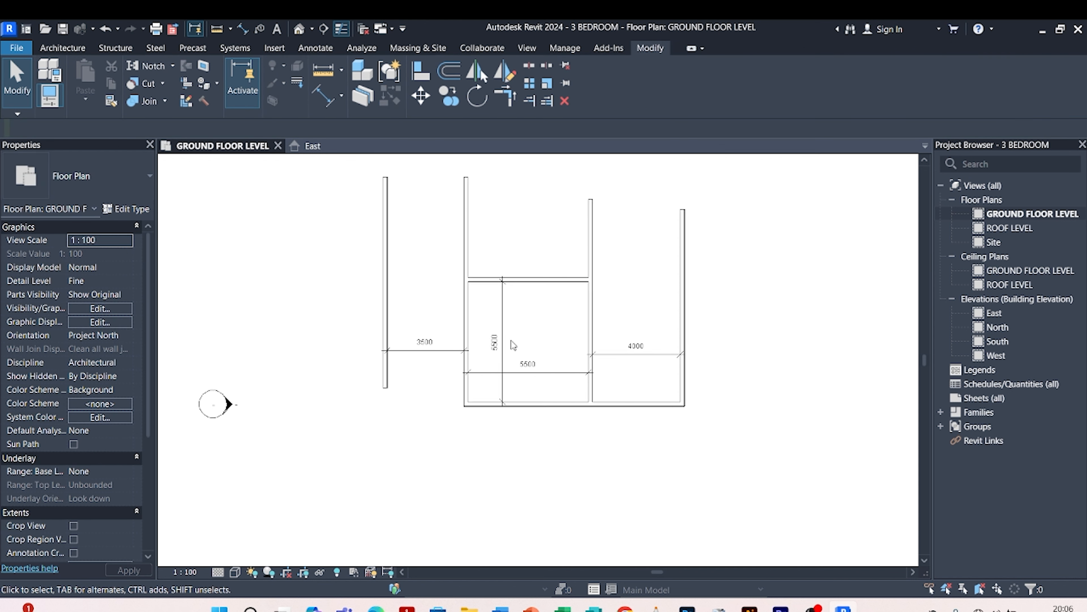
{"action": "scroll", "coordinate": [521, 283], "scroll_direction": "up", "scroll_amount": 1}
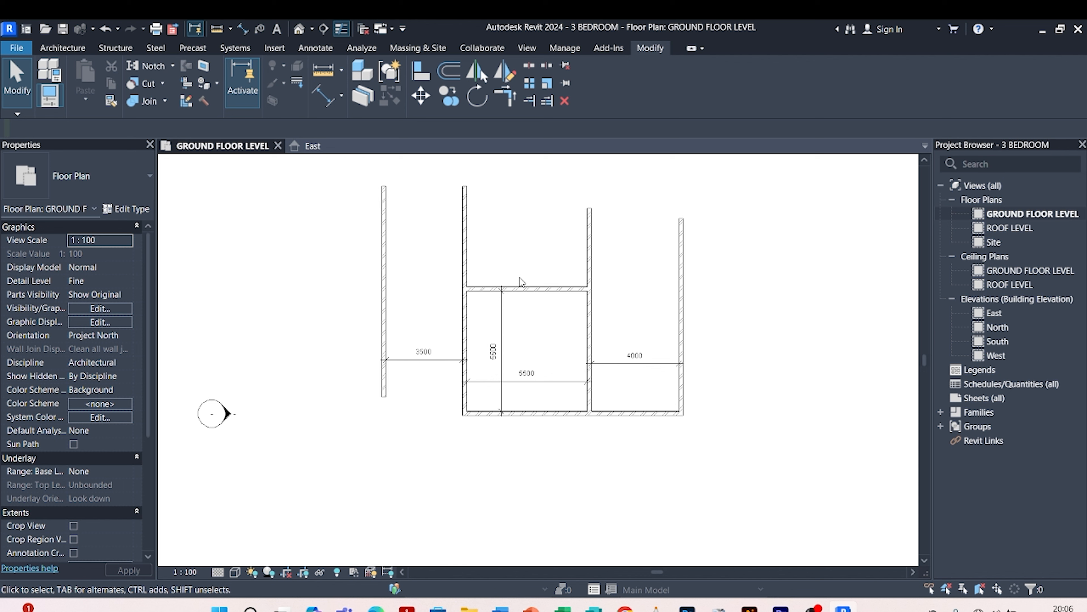
{"action": "scroll", "coordinate": [521, 281], "scroll_direction": "down", "scroll_amount": 2}
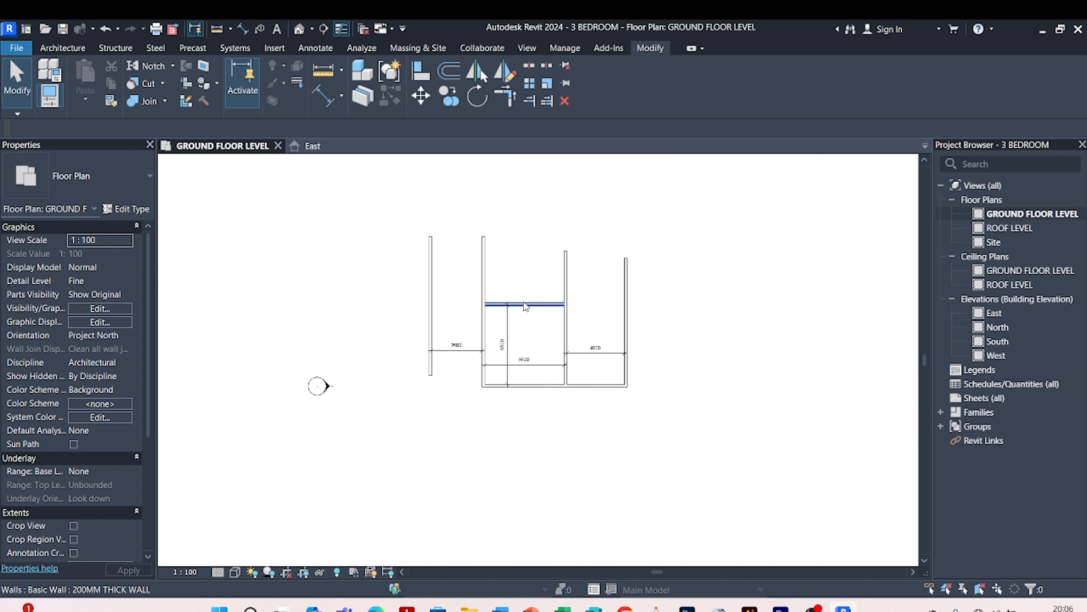
{"action": "scroll", "coordinate": [524, 282], "scroll_direction": "up", "scroll_amount": 3}
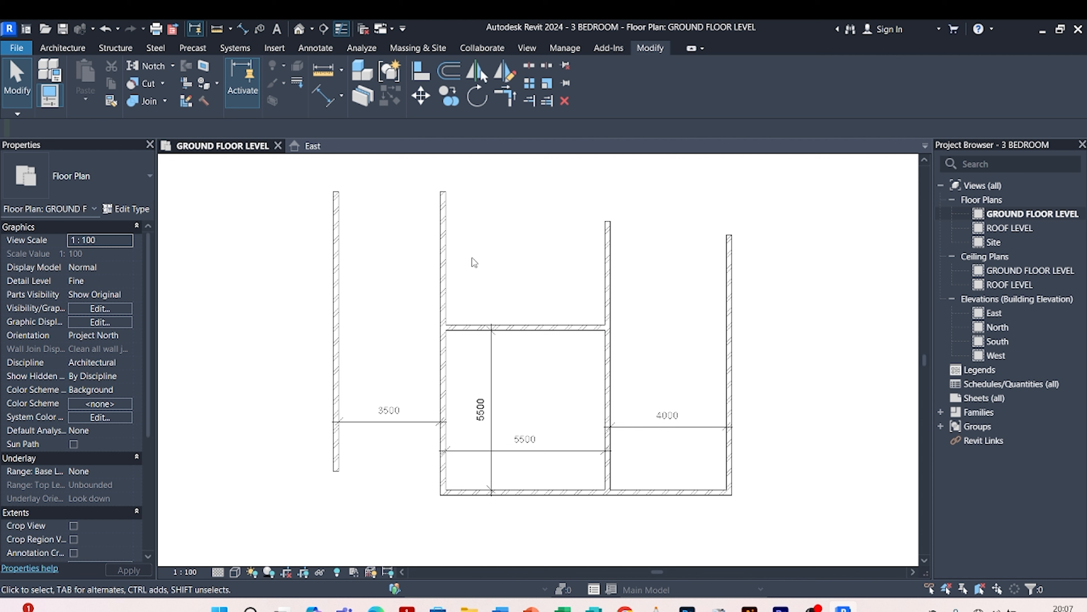
{"action": "scroll", "coordinate": [489, 319], "scroll_direction": "up", "scroll_amount": 3}
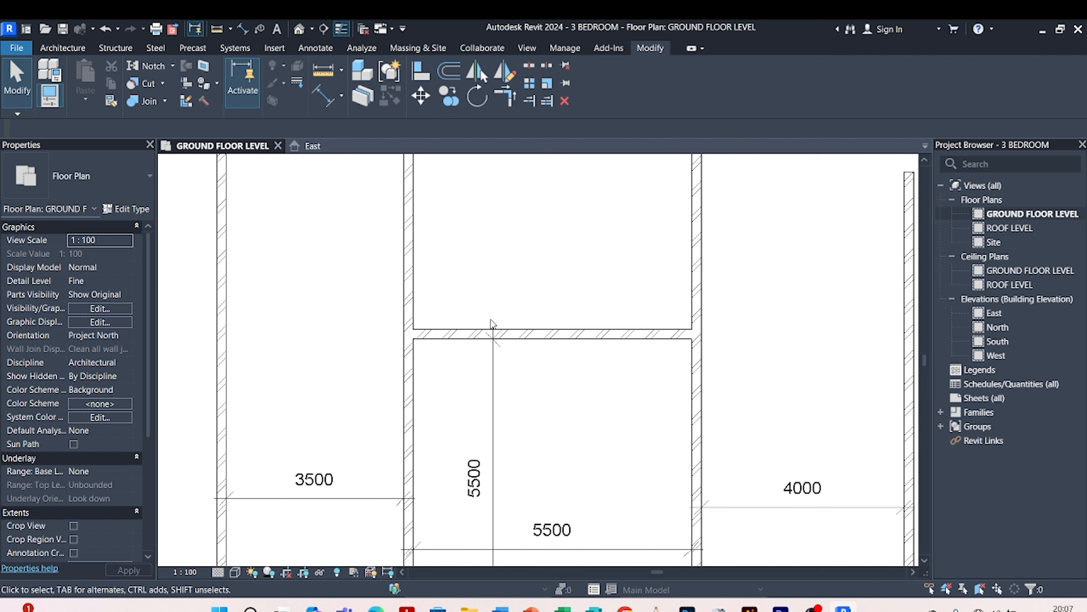
{"action": "left_click", "coordinate": [537, 335]}
{"action": "left_click", "coordinate": [520, 260]}
{"action": "left_click", "coordinate": [530, 334]}
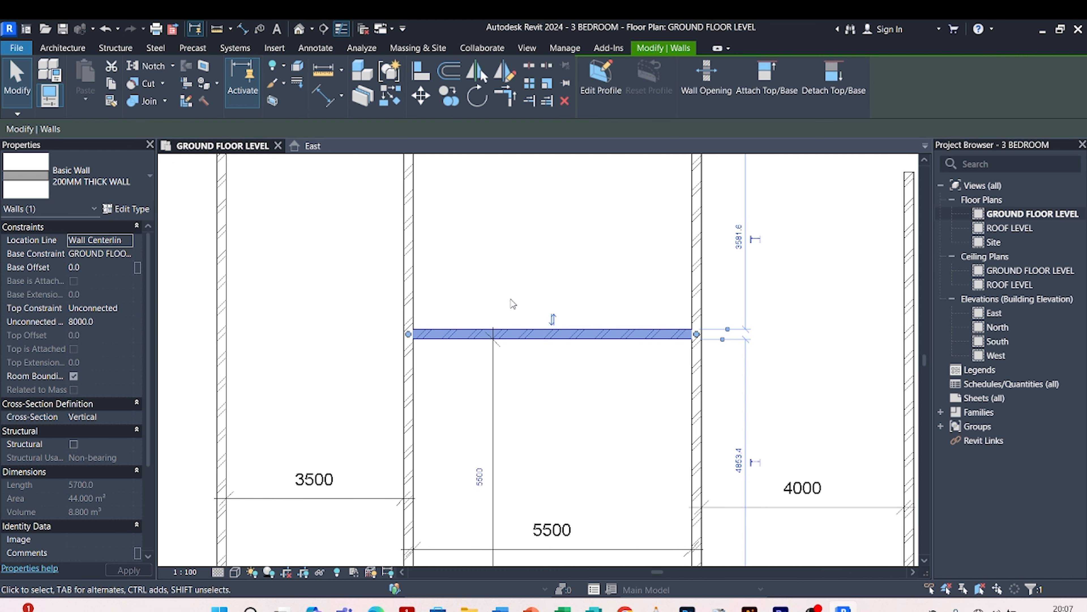
{"action": "left_click", "coordinate": [513, 305]}
{"action": "left_click", "coordinate": [522, 339]}
{"action": "left_click", "coordinate": [512, 246]}
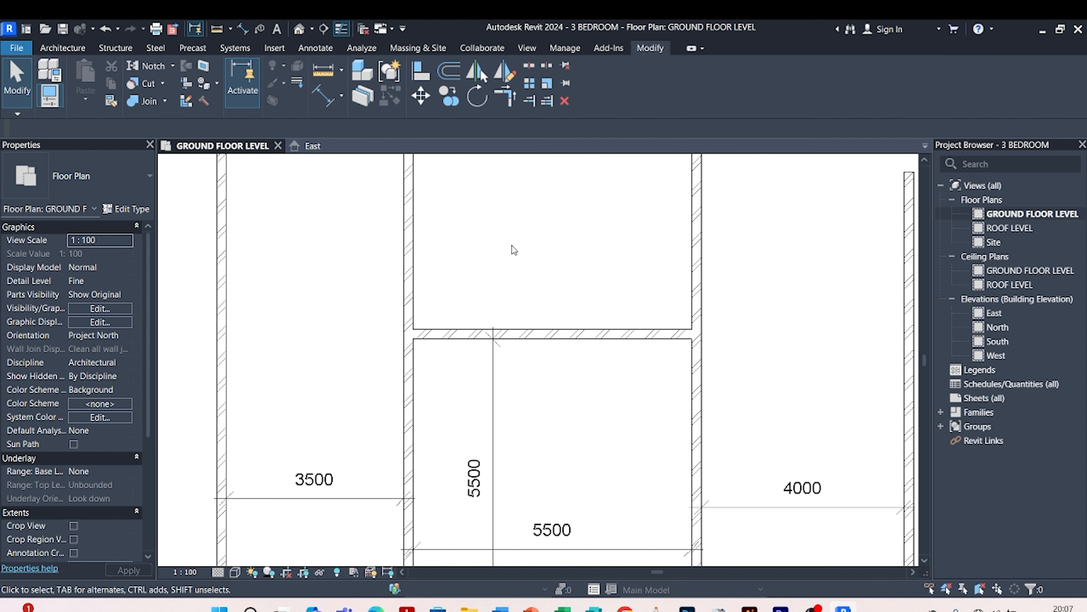
- Draw a second horizontal 200MM THICK WALL across the 5500 mm bay, about 1200 mm clear above the dividing wall
{"action": "left_click", "coordinate": [477, 342]}
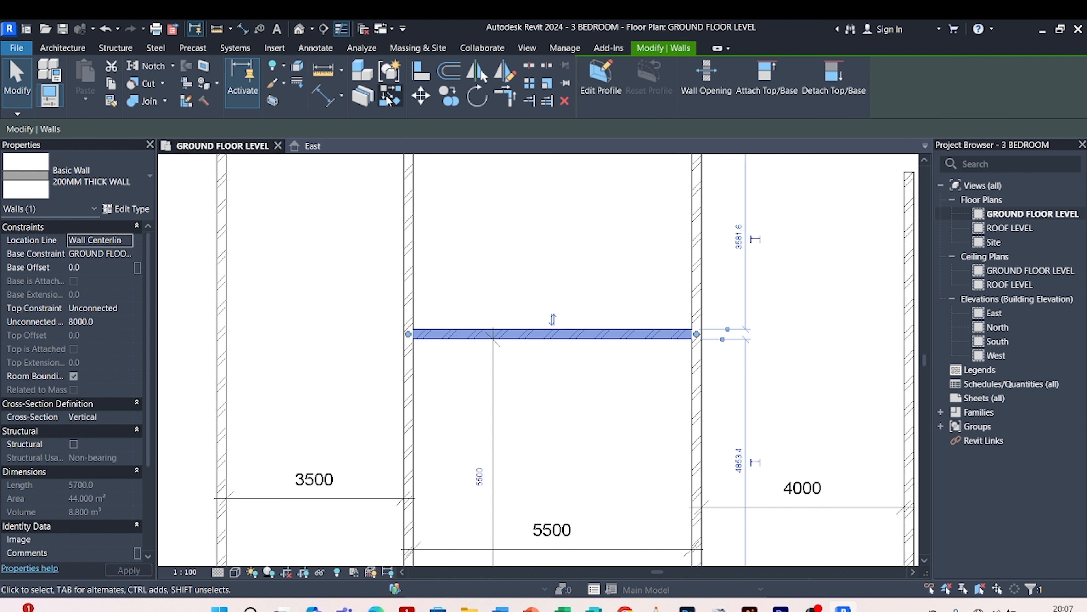
{"action": "left_click", "coordinate": [390, 95]}
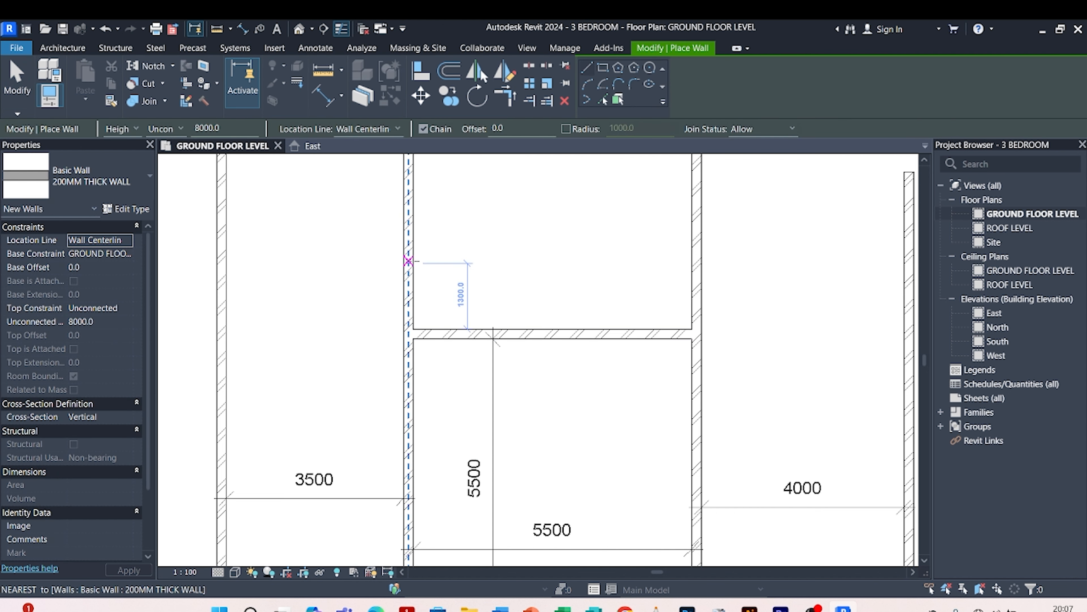
{"action": "left_click", "coordinate": [415, 263]}
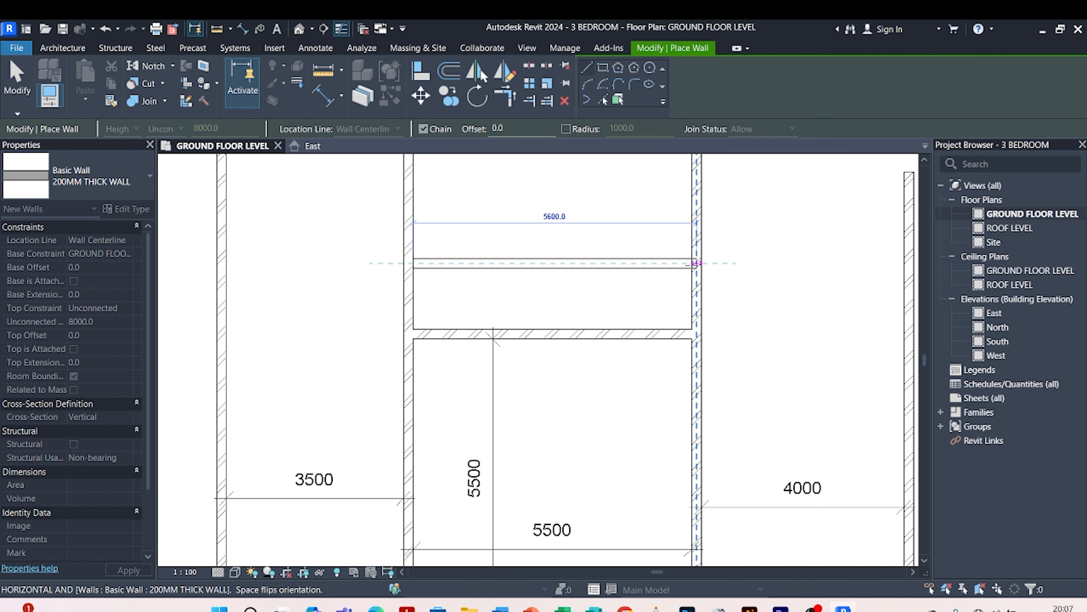
{"action": "left_click", "coordinate": [690, 263]}
{"action": "key", "text": "Escape"}
{"action": "key", "text": "Escape"}
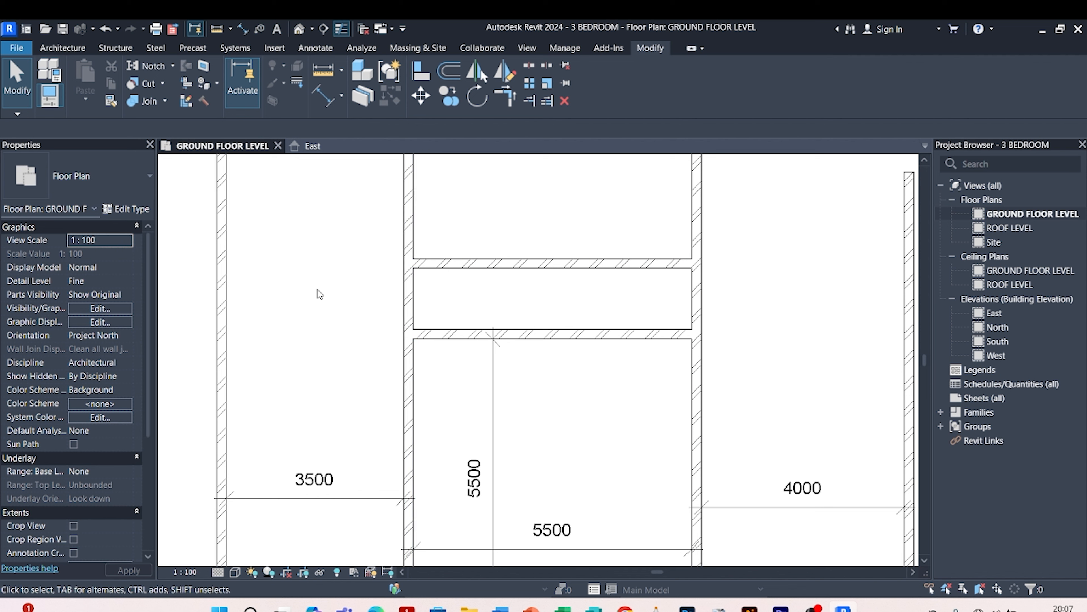
- Place an aligned dimension between the facing faces of the two horizontal walls bounding the narrow corridor
{"action": "scroll", "coordinate": [612, 292], "scroll_direction": "down", "scroll_amount": 3}
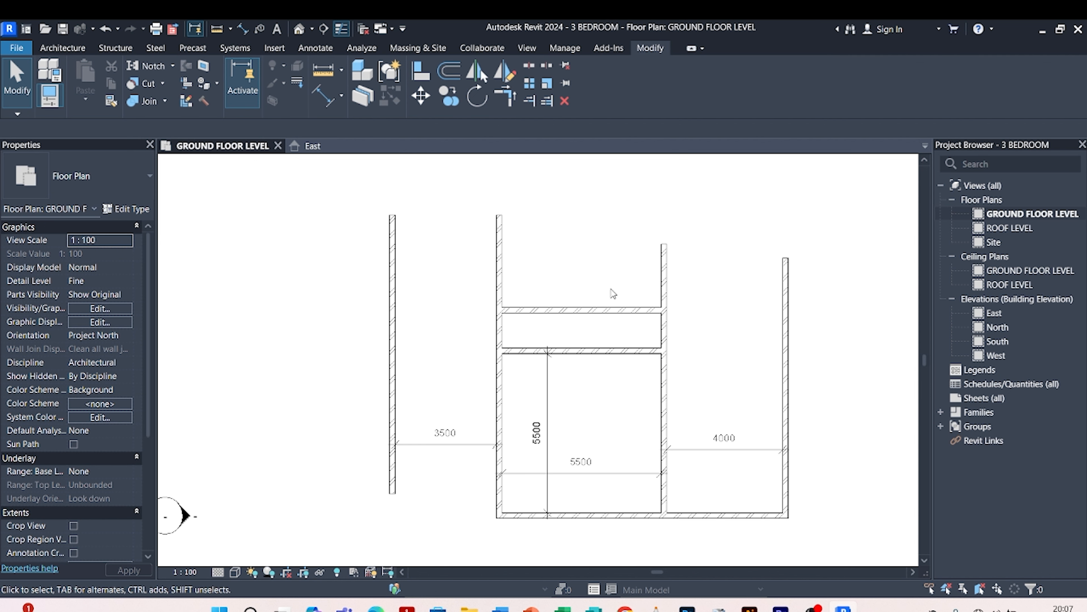
{"action": "scroll", "coordinate": [591, 260], "scroll_direction": "up", "scroll_amount": 2}
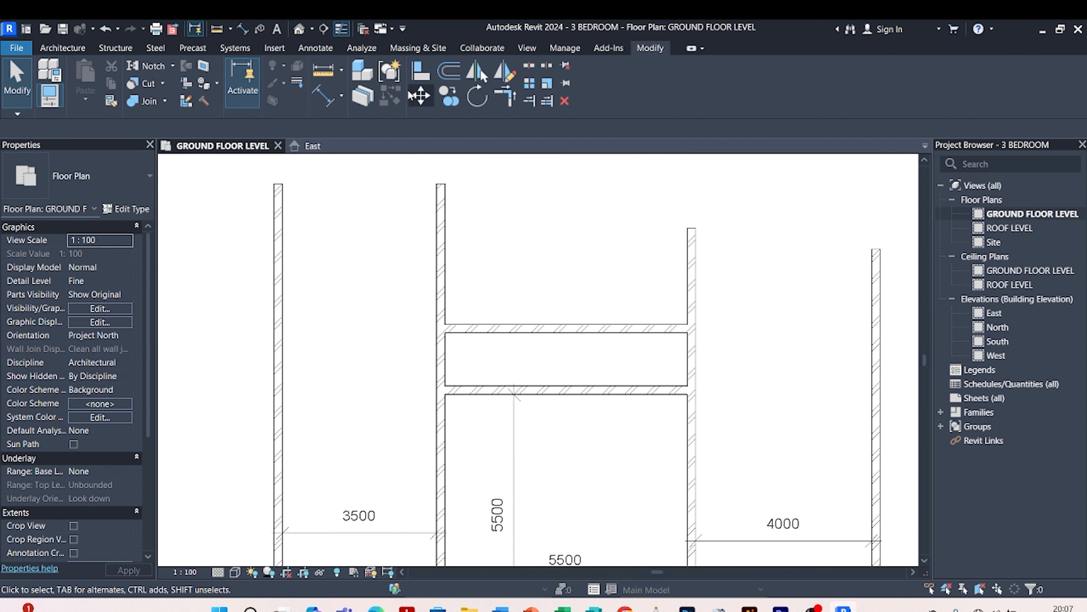
{"action": "left_click", "coordinate": [324, 95]}
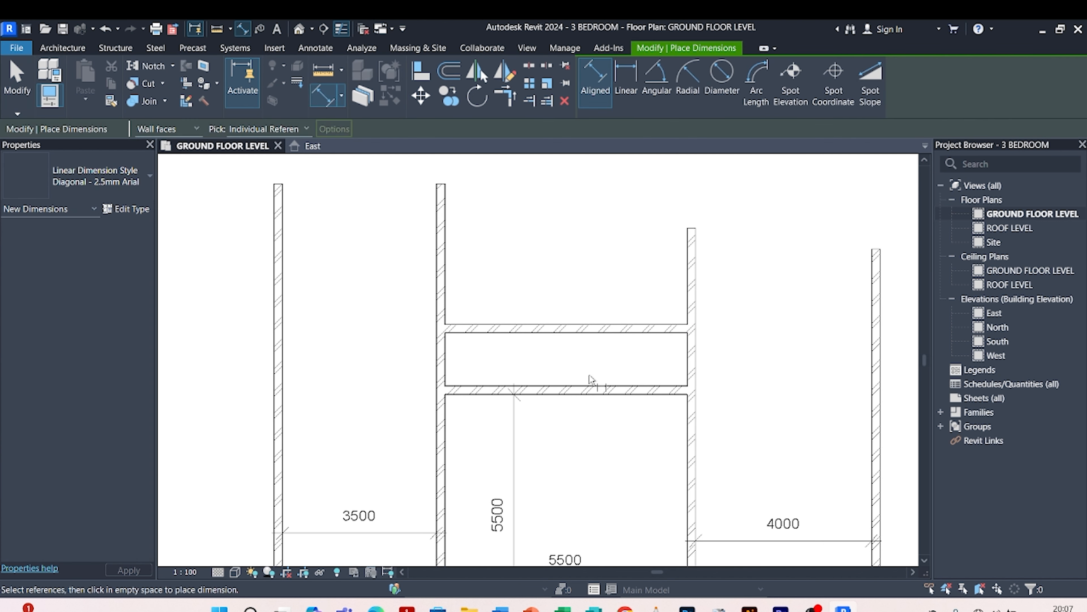
{"action": "left_click", "coordinate": [589, 386]}
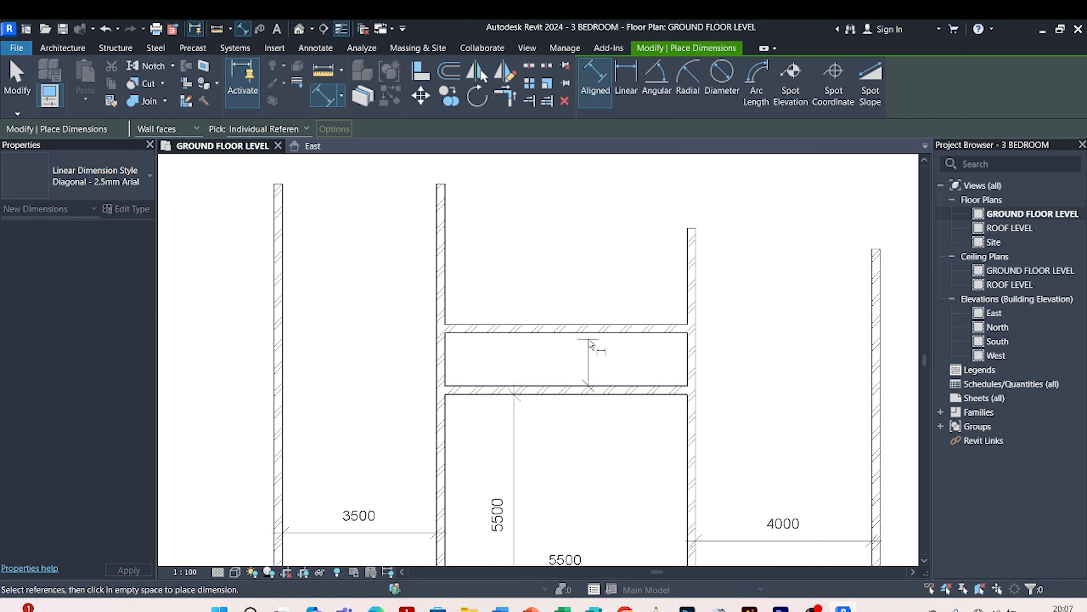
{"action": "left_click", "coordinate": [590, 333]}
{"action": "left_click", "coordinate": [584, 345]}
{"action": "scroll", "coordinate": [550, 282], "scroll_direction": "down", "scroll_amount": 1}
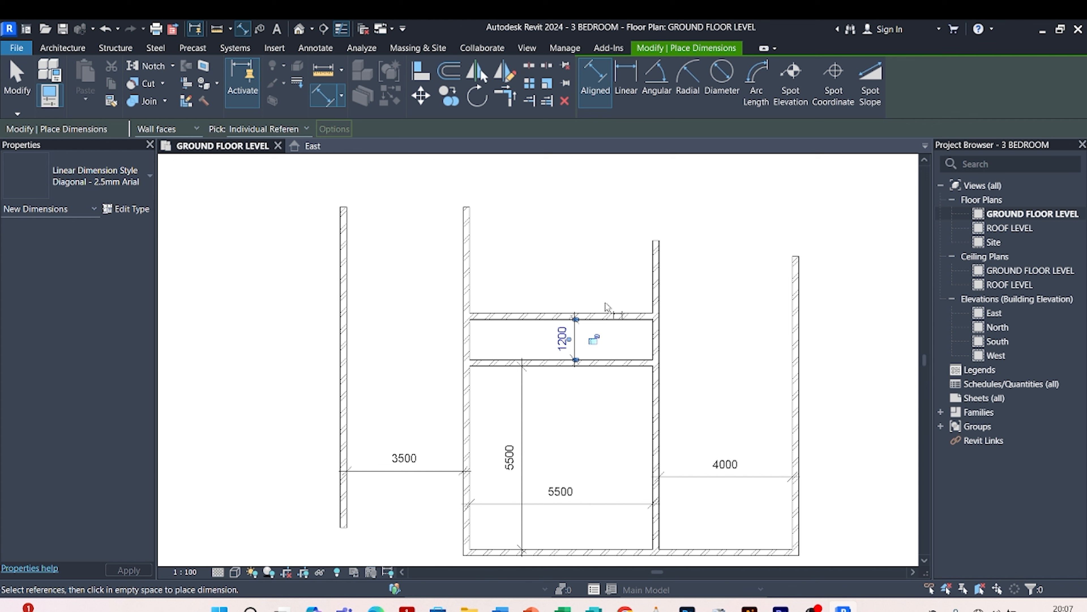
{"action": "key", "text": "Escape"}
{"action": "key", "text": "Escape"}
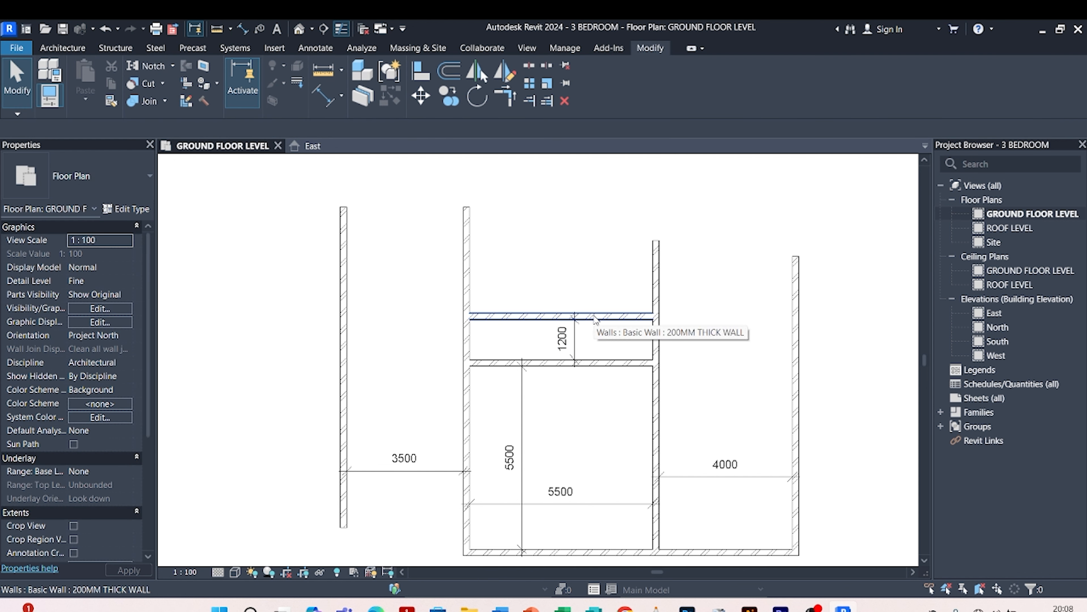
- Draw a free-standing horizontal 200MM THICK WALL about 5600 mm long, above the open upper end of the middle bay
{"action": "left_click", "coordinate": [595, 319]}
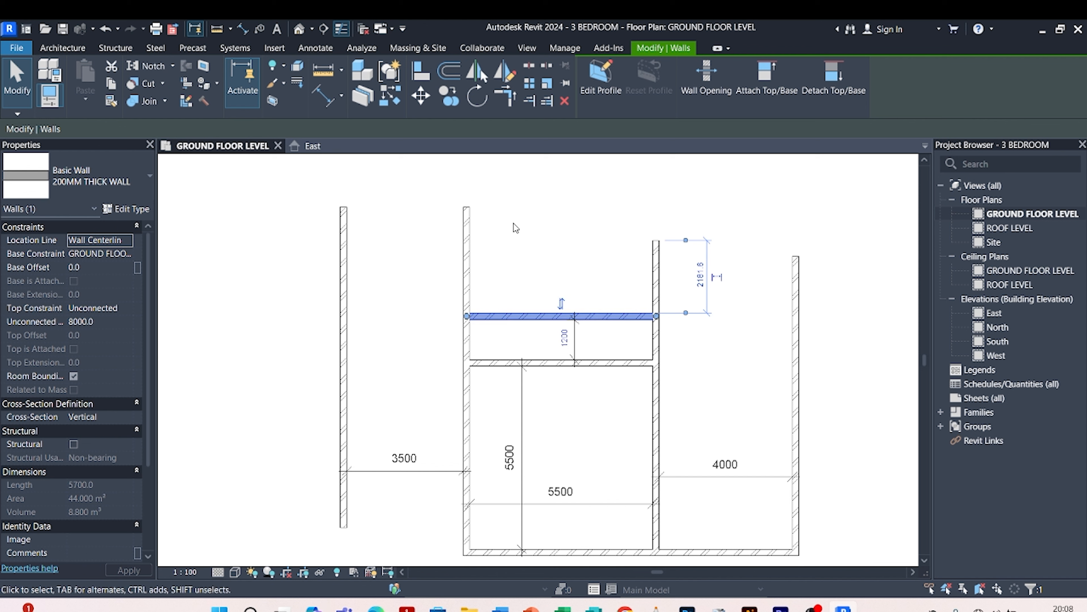
{"action": "left_click", "coordinate": [392, 91]}
{"action": "scroll", "coordinate": [466, 291], "scroll_direction": "down", "scroll_amount": 2}
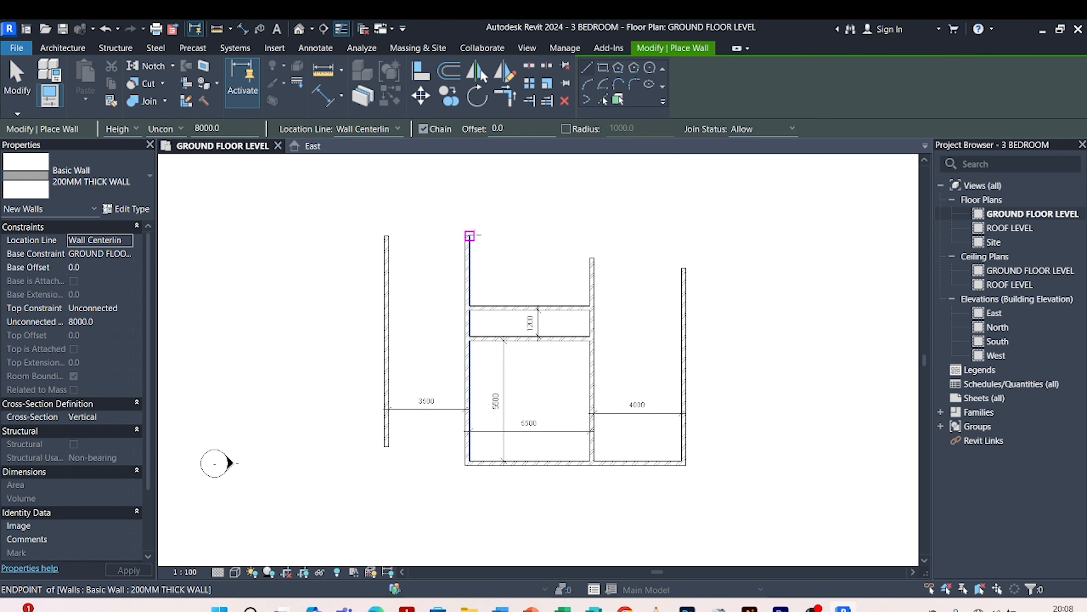
{"action": "left_click", "coordinate": [476, 201]}
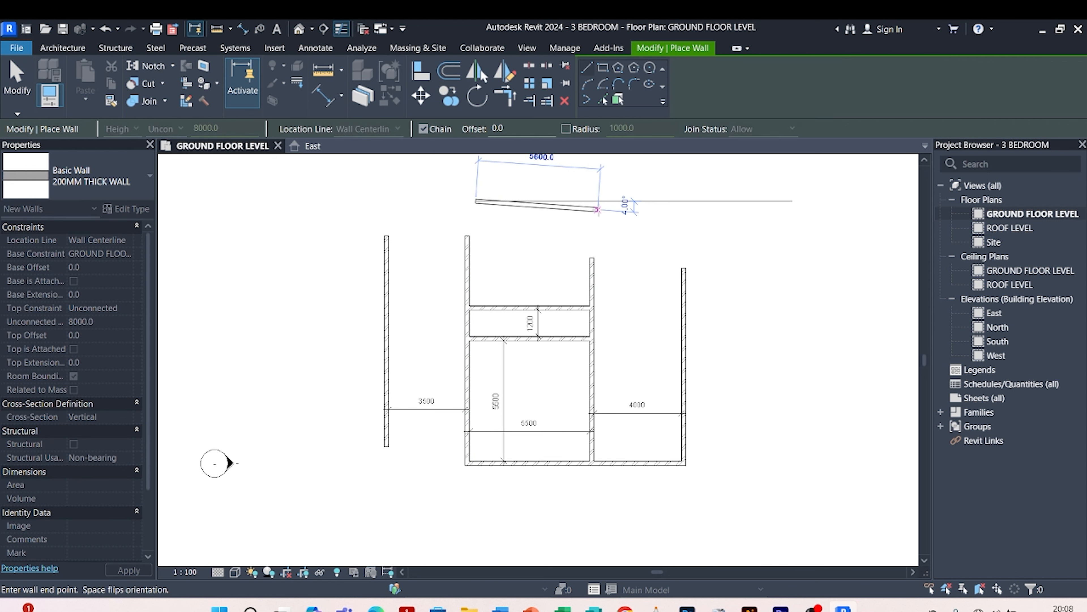
{"action": "left_click", "coordinate": [599, 201]}
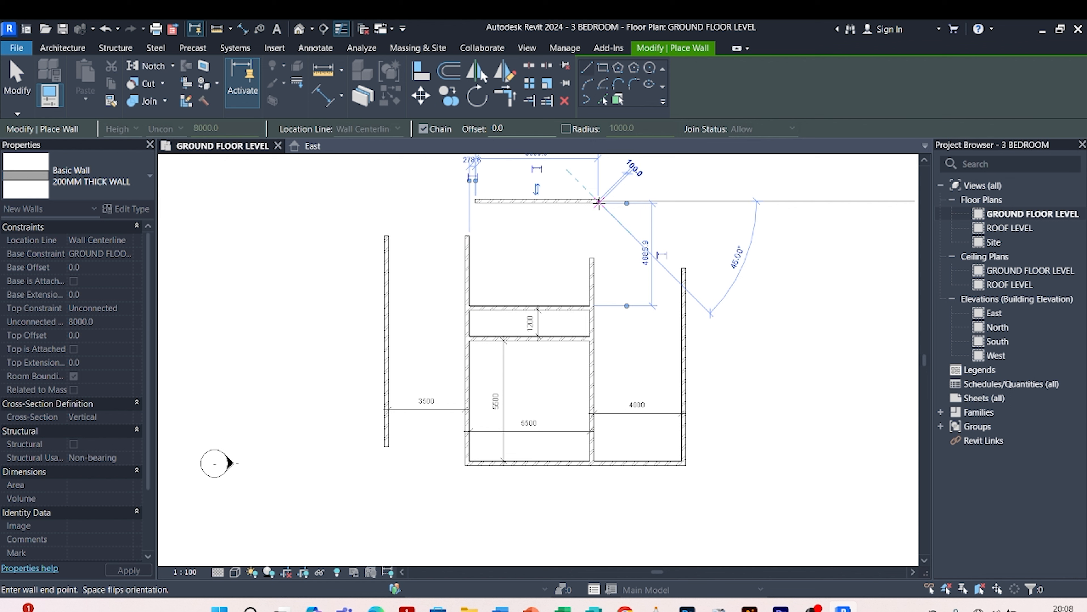
{"action": "scroll", "coordinate": [599, 201], "scroll_direction": "up", "scroll_amount": 2}
{"action": "key", "text": "Escape"}
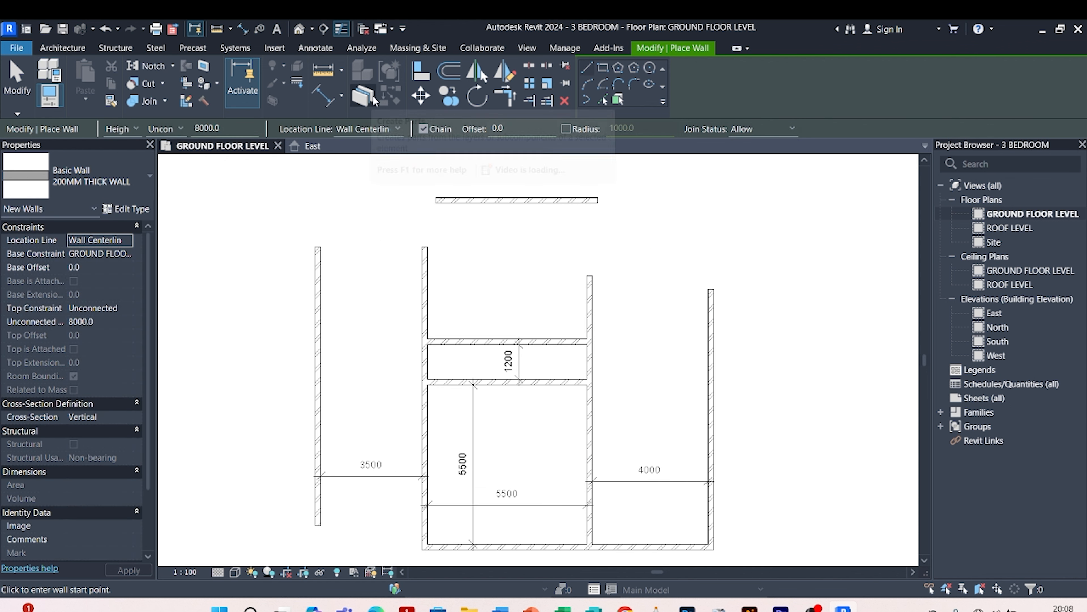
- Place an aligned dimension between the corridor's upper wall and the free-standing horizontal wall above it, face to face
{"action": "left_click", "coordinate": [341, 98]}
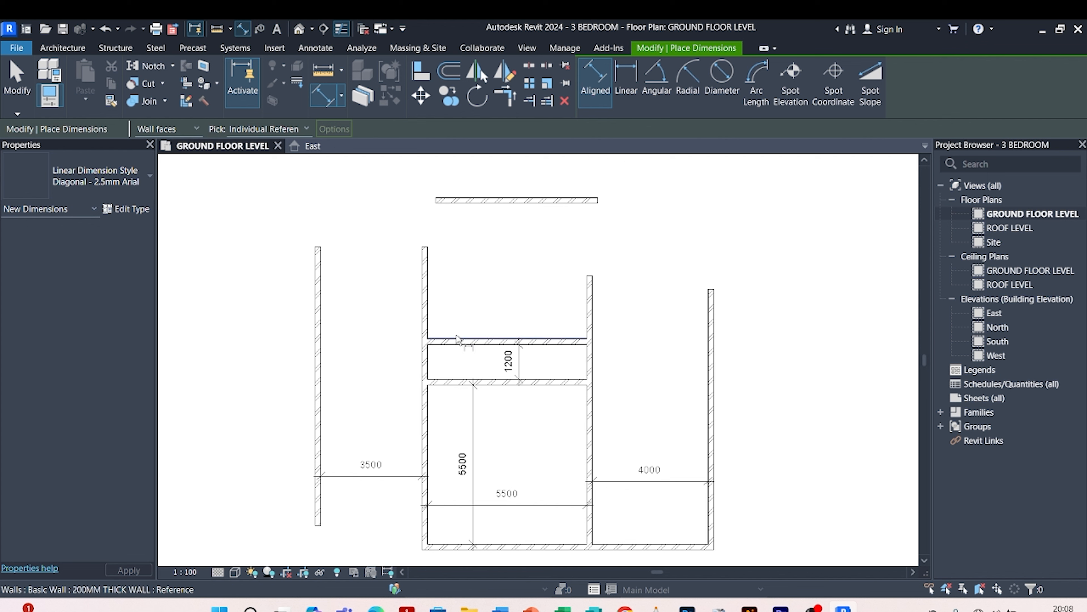
{"action": "left_click", "coordinate": [467, 340]}
{"action": "left_click", "coordinate": [482, 198]}
{"action": "left_click", "coordinate": [491, 257]}
{"action": "scroll", "coordinate": [490, 259], "scroll_direction": "up", "scroll_amount": 1}
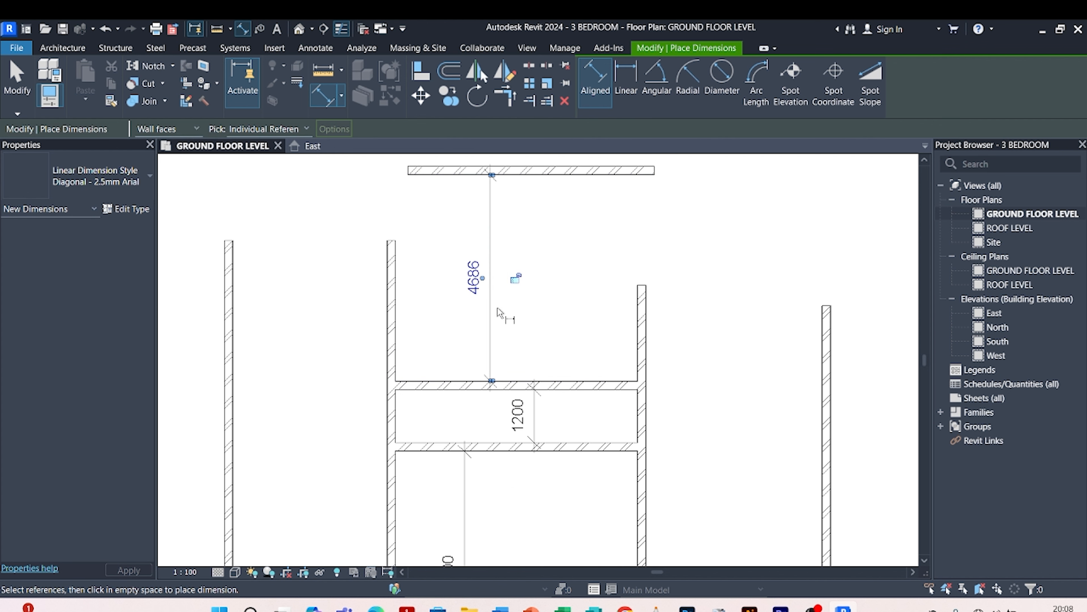
{"action": "key", "text": "Escape"}
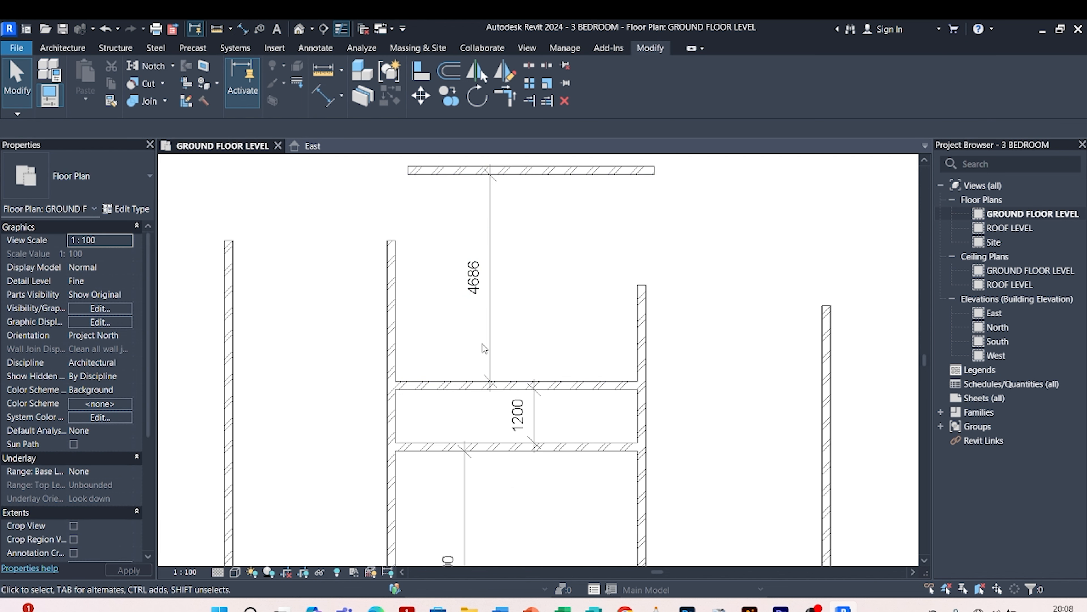
- Move the free-standing horizontal wall by setting its face-to-face dimension from the corridor's upper wall to 4000 mm
{"action": "left_click", "coordinate": [515, 174]}
{"action": "left_click", "coordinate": [473, 282]}
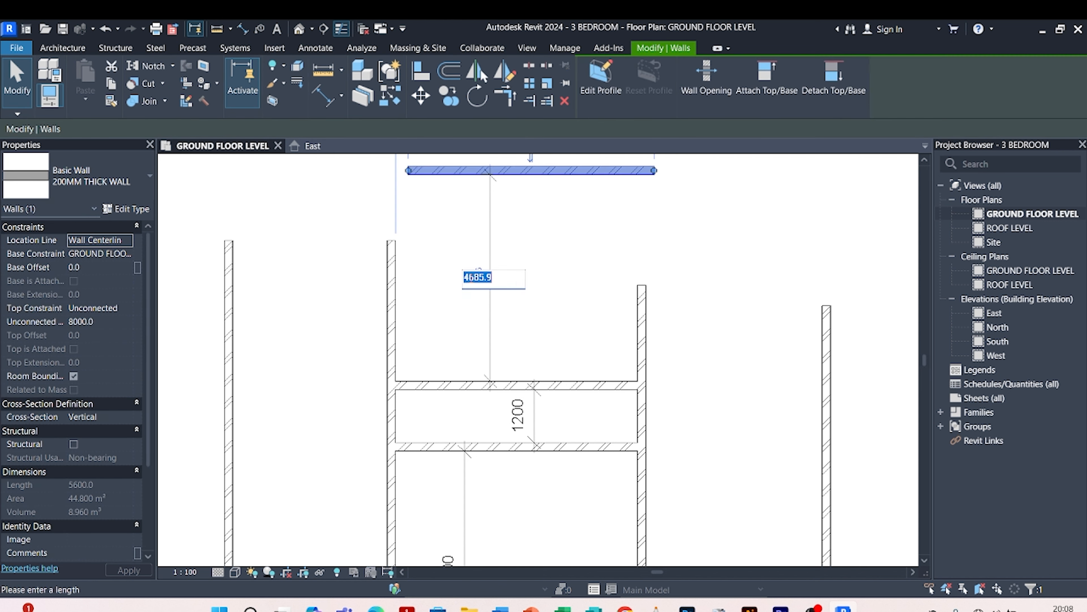
{"action": "type", "text": "4000"}
{"action": "key", "text": "Return"}
{"action": "left_click", "coordinate": [367, 300]}
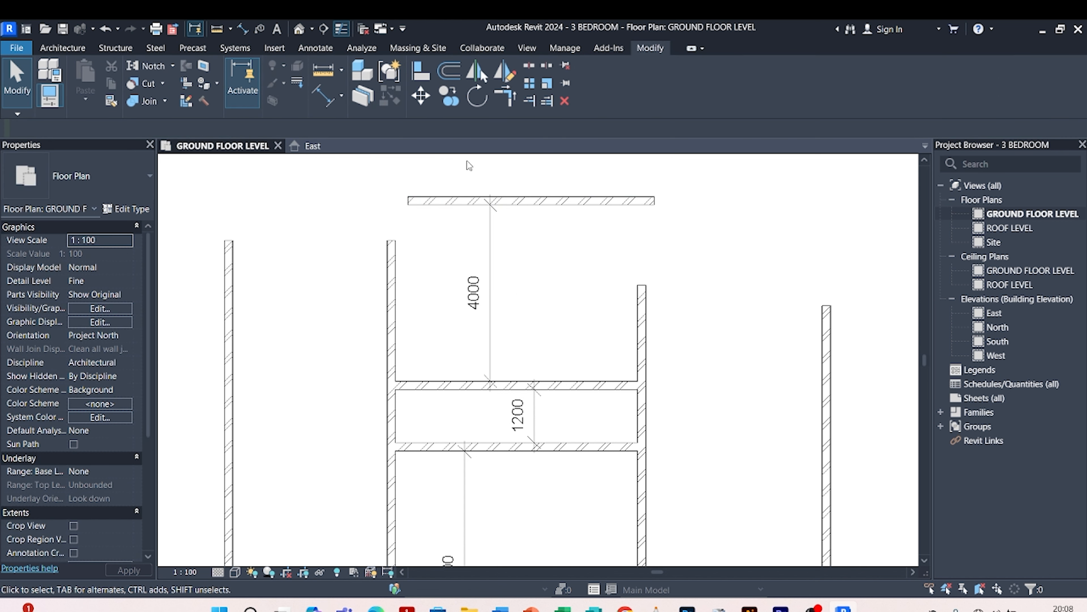
- Join the middle bay's left vertical wall and the free-standing upper horizontal wall into a corner with Trim/Extend to Corner
{"action": "left_click", "coordinate": [496, 91]}
{"action": "left_click", "coordinate": [392, 274]}
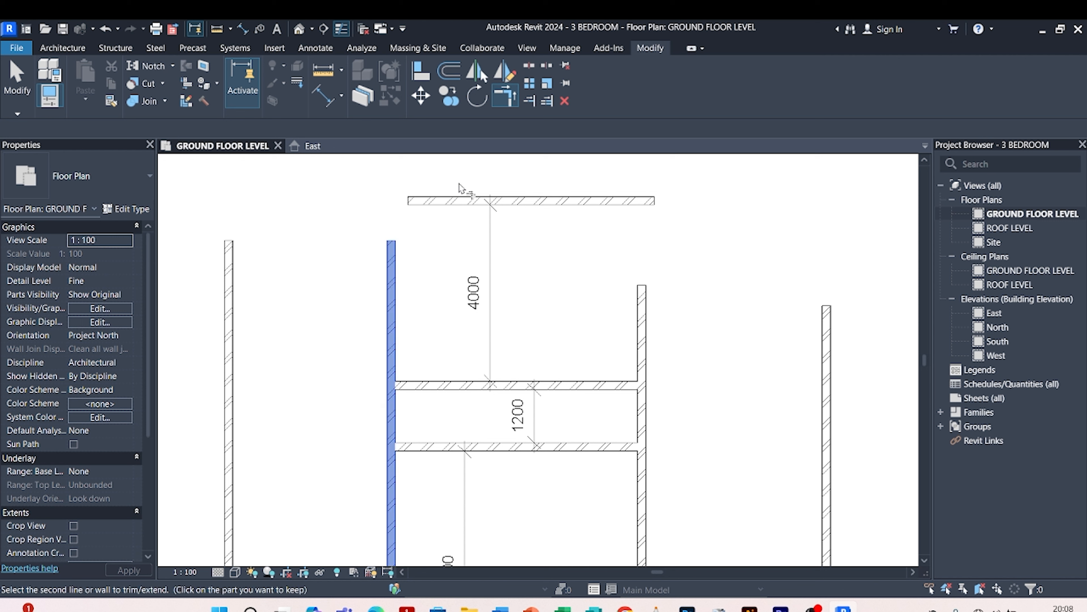
{"action": "left_click", "coordinate": [457, 213]}
{"action": "scroll", "coordinate": [457, 213], "scroll_direction": "down", "scroll_amount": 1}
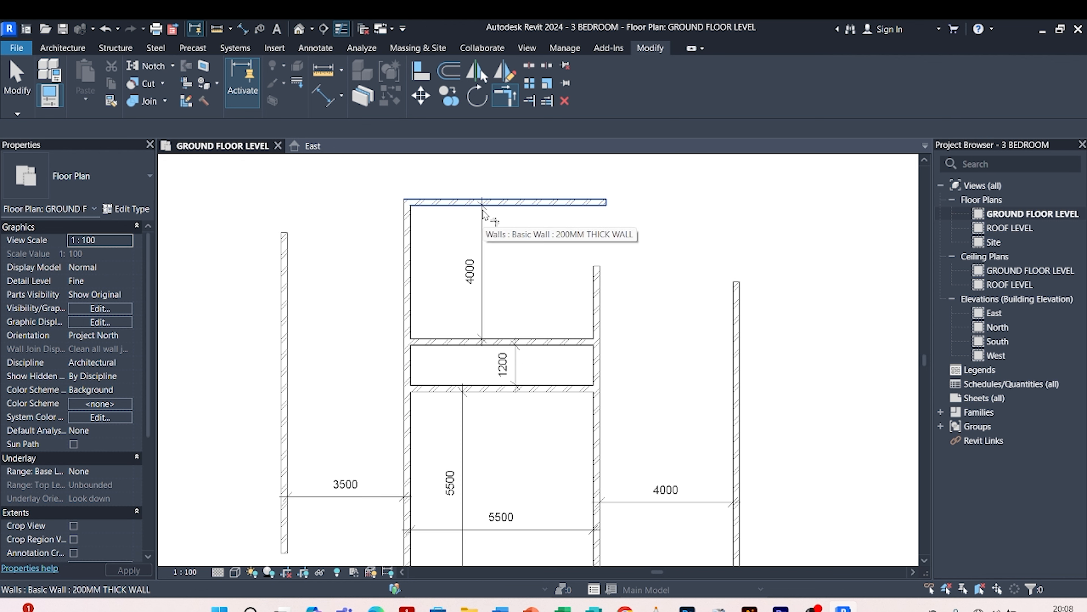
{"action": "key", "text": "Escape"}
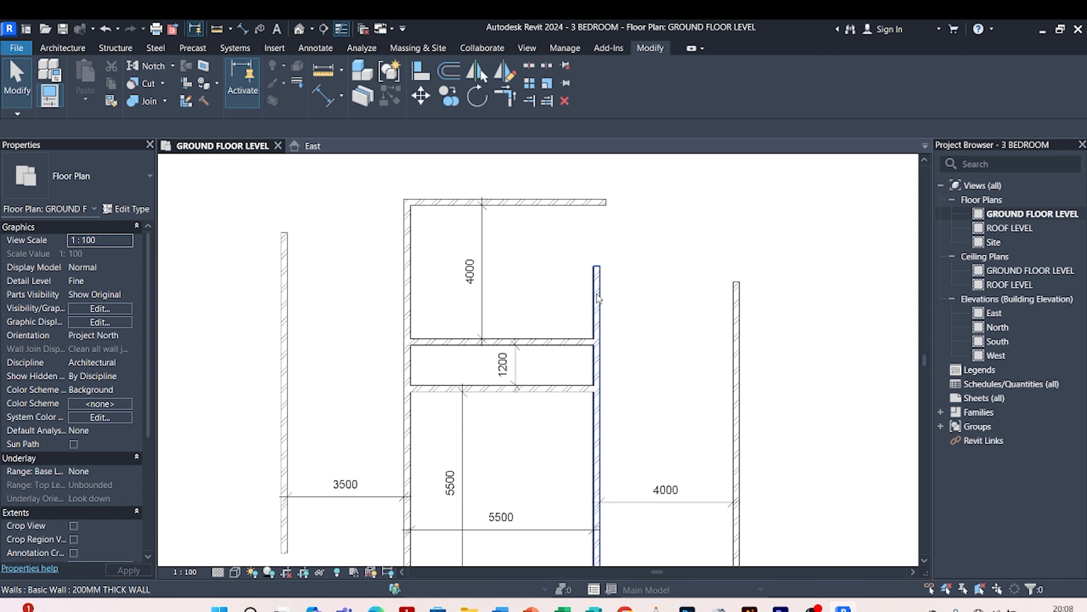
{"action": "scroll", "coordinate": [446, 281], "scroll_direction": "down", "scroll_amount": 1}
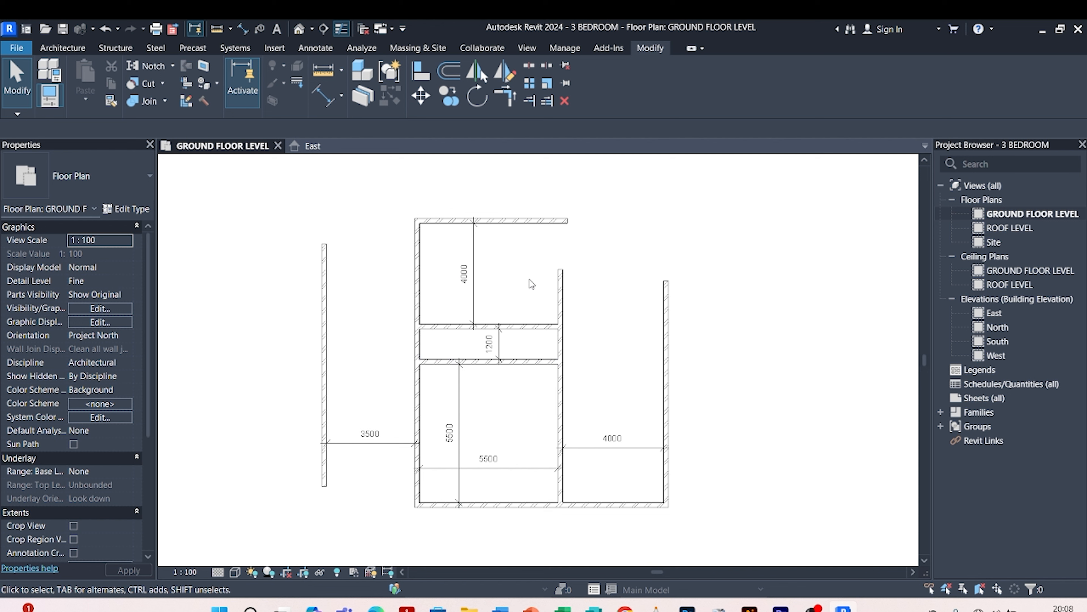
- Draw a vertical 200MM THICK WALL from the midpoint of the topmost horizontal wall down to the corridor's upper wall
{"action": "scroll", "coordinate": [501, 221], "scroll_direction": "up", "scroll_amount": 1}
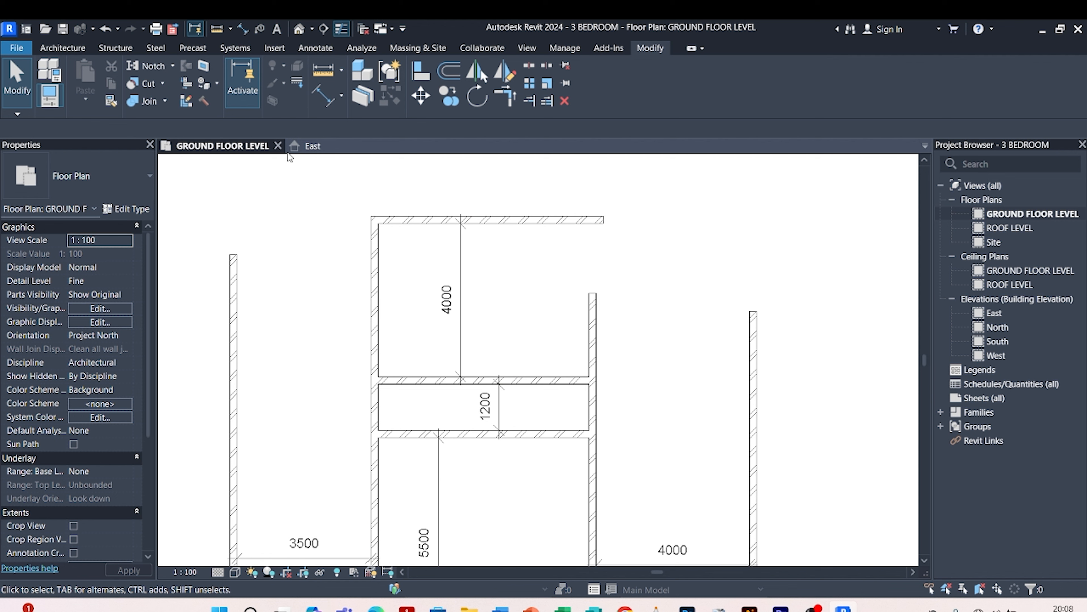
{"action": "left_click", "coordinate": [413, 219]}
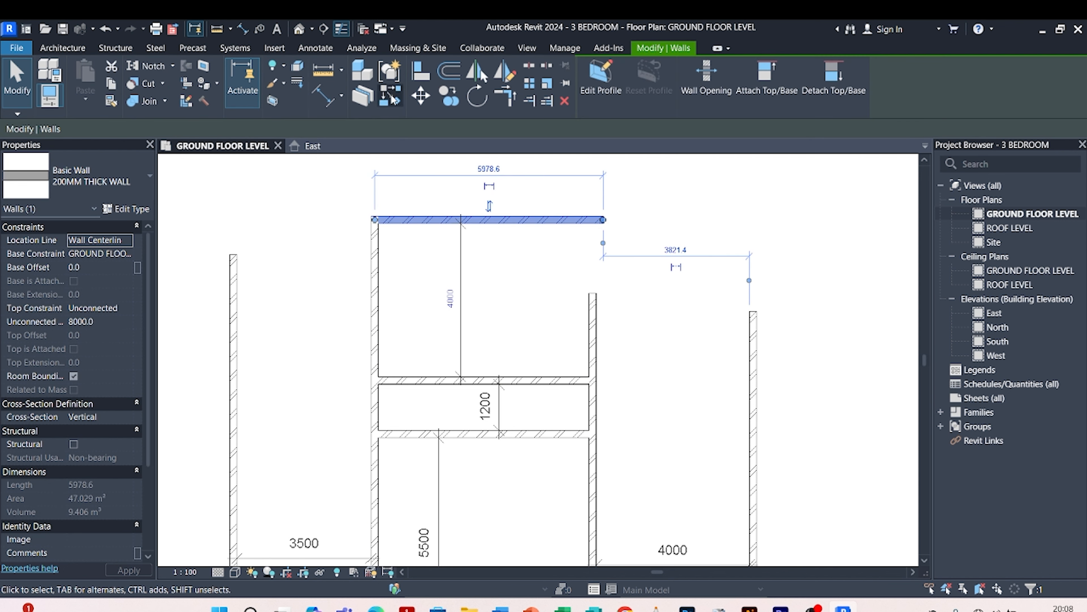
{"action": "left_click", "coordinate": [391, 96]}
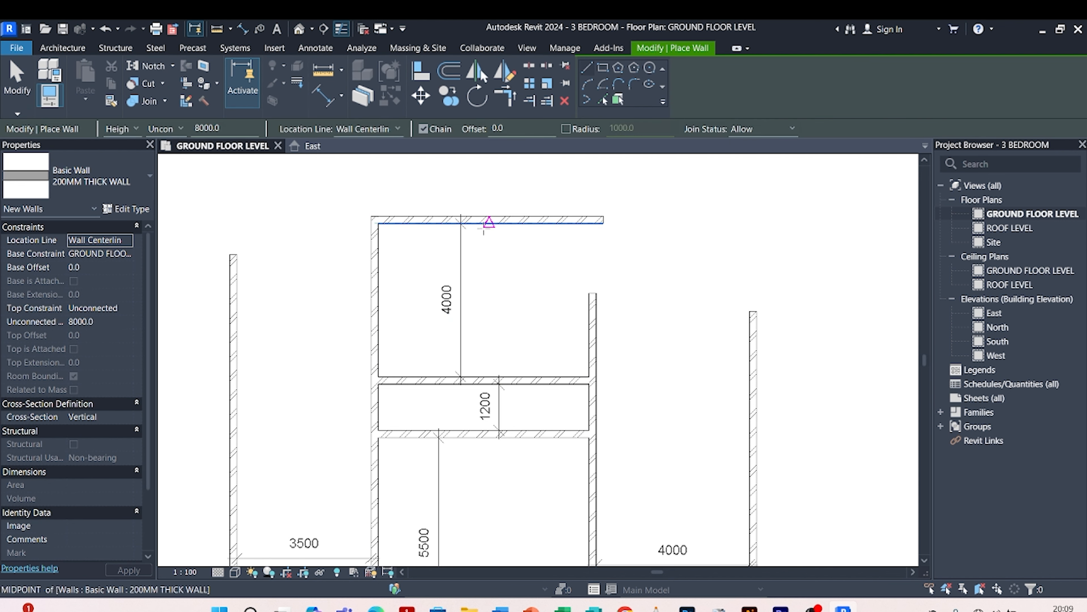
{"action": "left_click", "coordinate": [489, 221]}
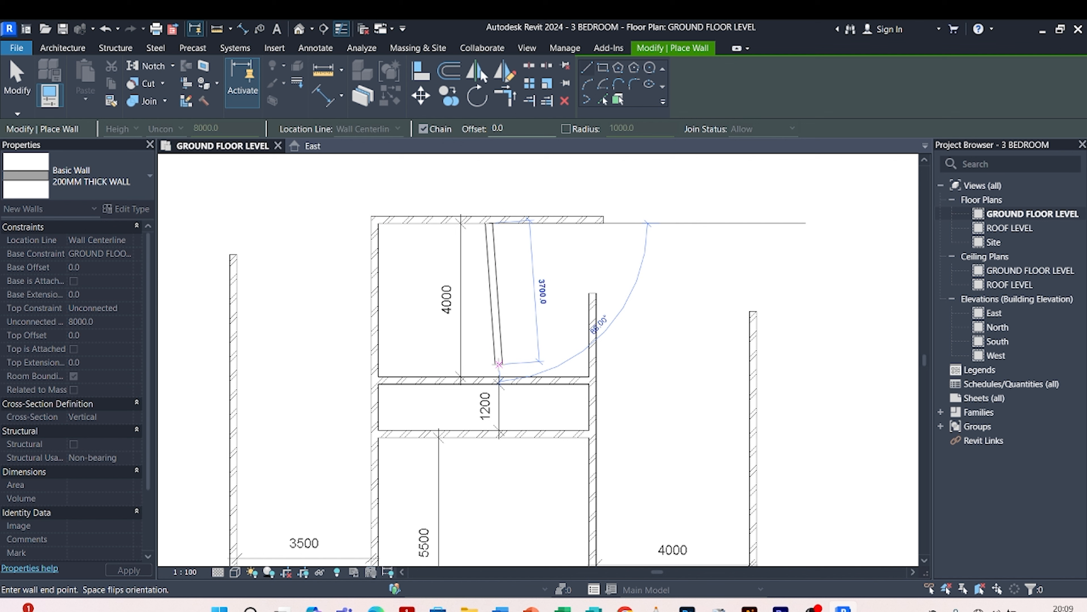
{"action": "left_click", "coordinate": [488, 380]}
{"action": "key", "text": "Escape"}
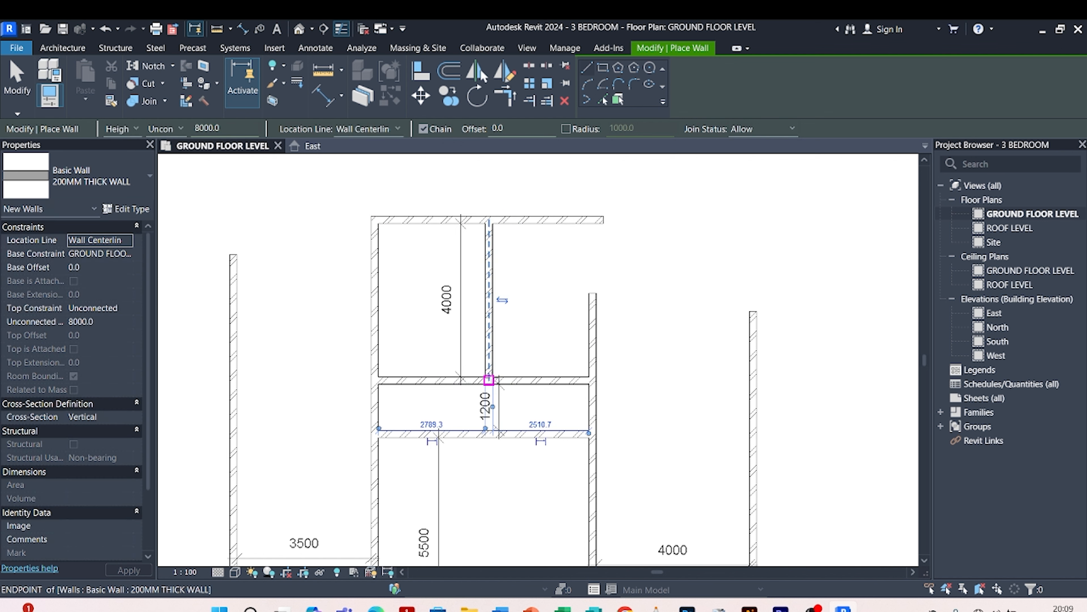
{"action": "key", "text": "Escape"}
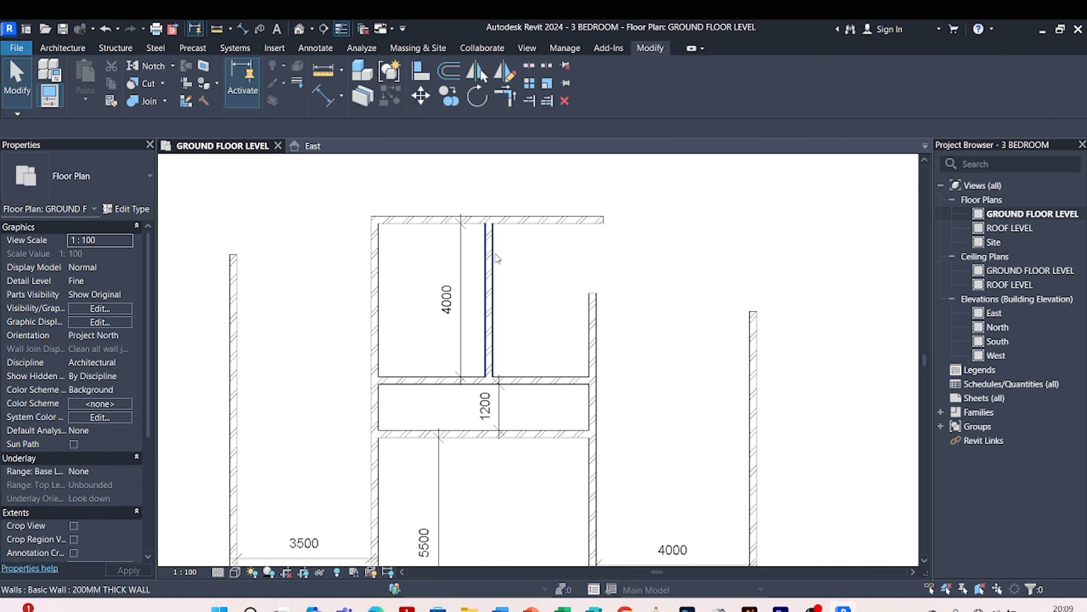
- Place an aligned dimension across the upper room, from the left vertical wall's inner face to the new partition's near face
{"action": "left_click", "coordinate": [322, 102]}
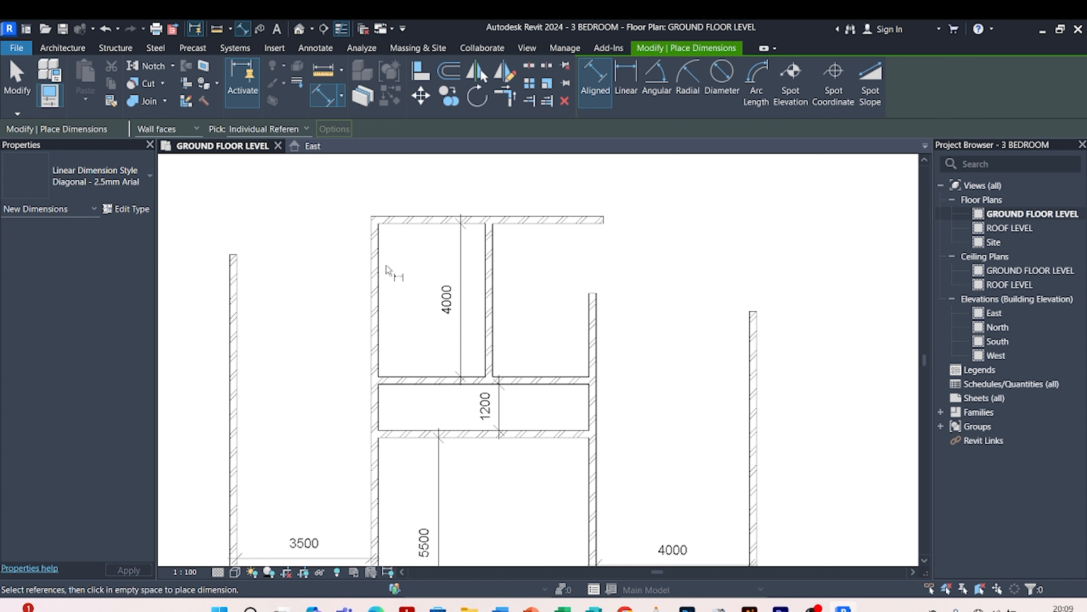
{"action": "left_click", "coordinate": [380, 273]}
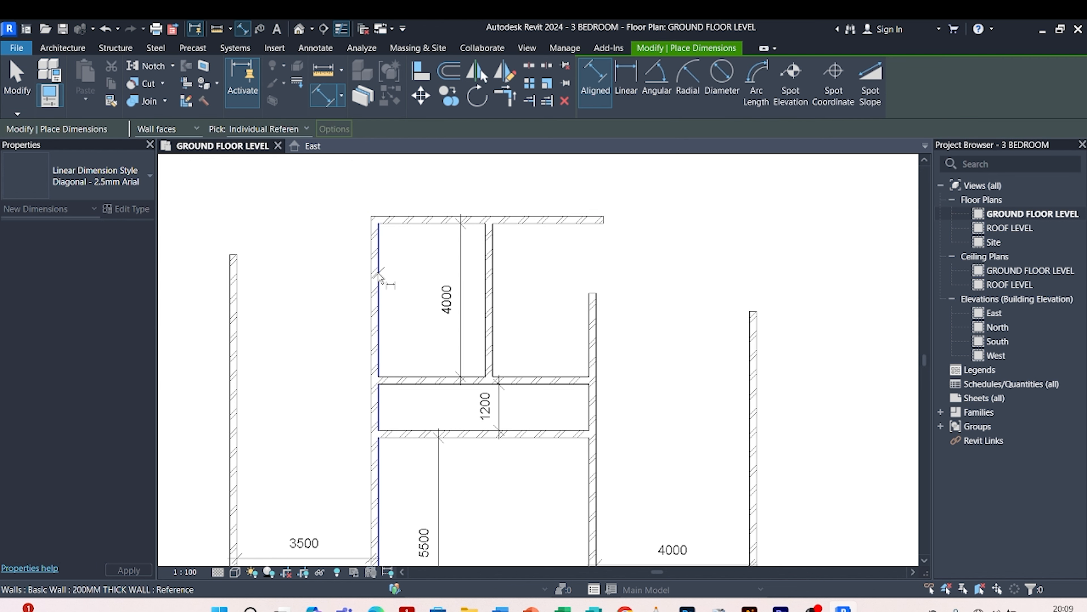
{"action": "left_click", "coordinate": [484, 257]}
{"action": "left_click", "coordinate": [431, 267]}
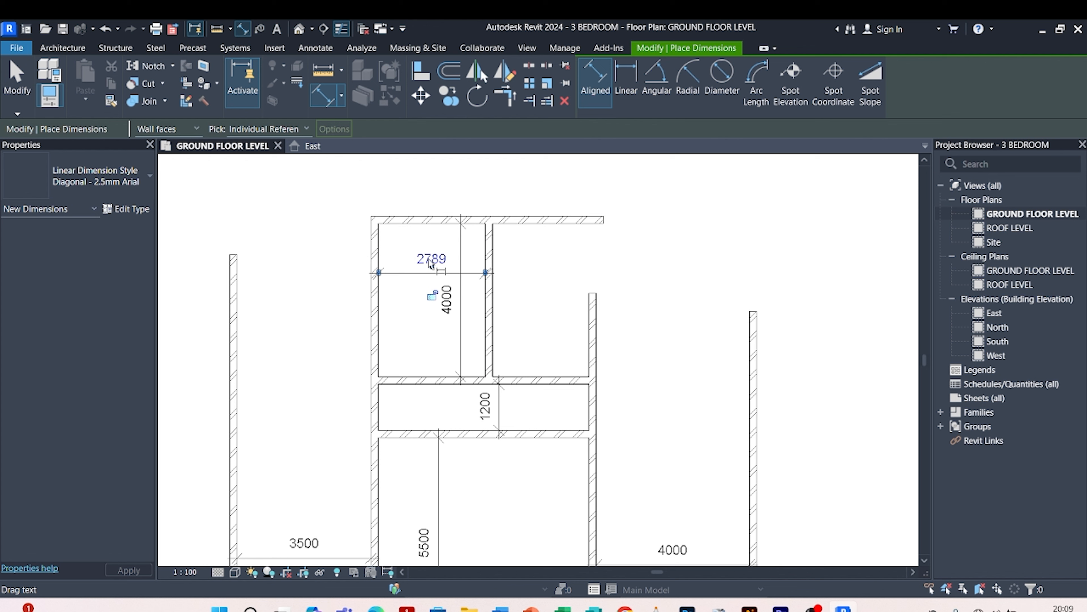
{"action": "key", "text": "Escape"}
{"action": "key", "text": "Escape"}
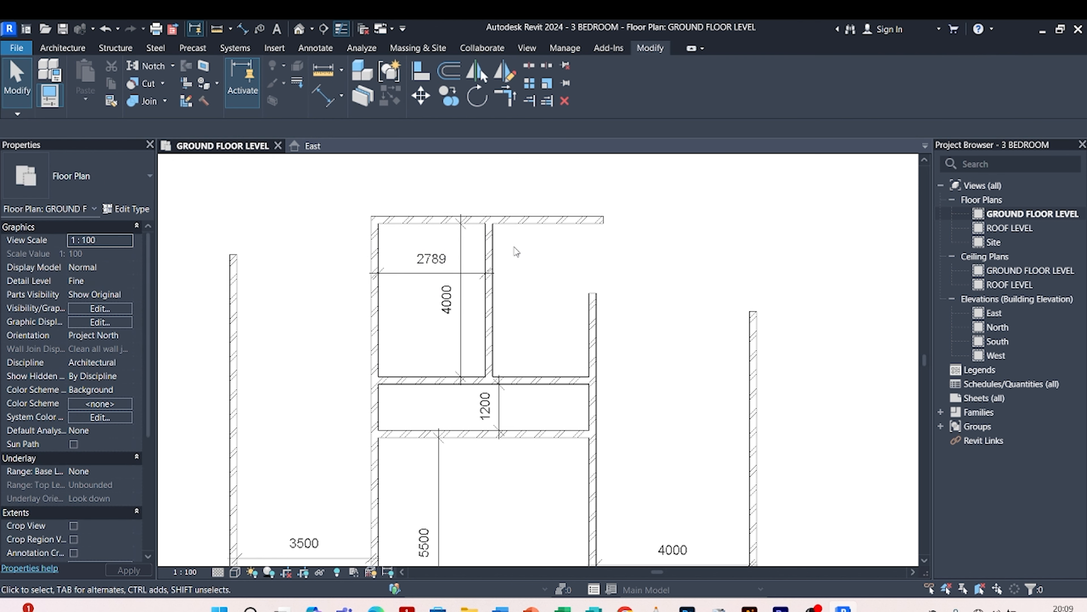
- Move the upper room's vertical partition by setting its face-to-face dimension from the left wall to 3500 mm
{"action": "left_click", "coordinate": [492, 267]}
{"action": "left_click", "coordinate": [433, 268]}
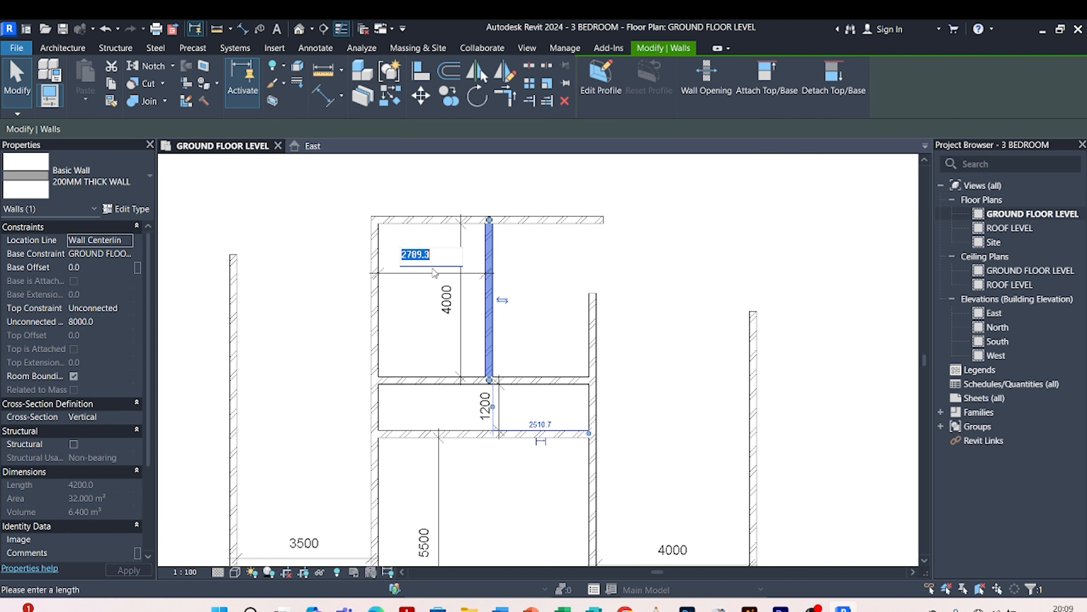
{"action": "type", "text": "3500"}
{"action": "key", "text": "Return"}
{"action": "left_click", "coordinate": [326, 215]}
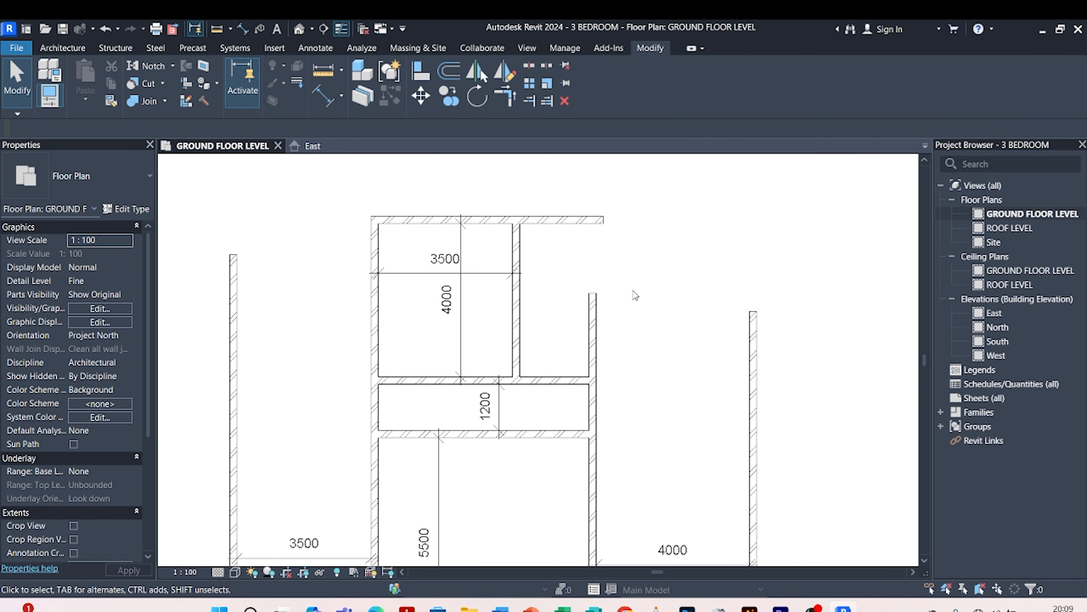
- Trim the middle bay's right vertical wall back to the corridor's upper wall with Trim/Extend Single Element, keeping the lower part
{"action": "scroll", "coordinate": [554, 263], "scroll_direction": "down", "scroll_amount": 2}
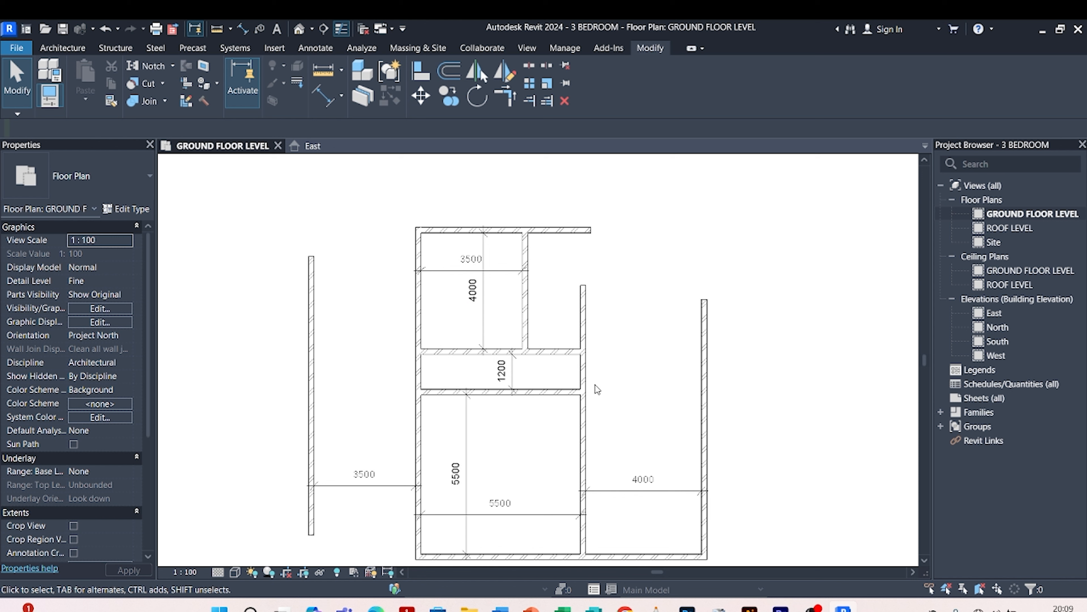
{"action": "left_click", "coordinate": [583, 339]}
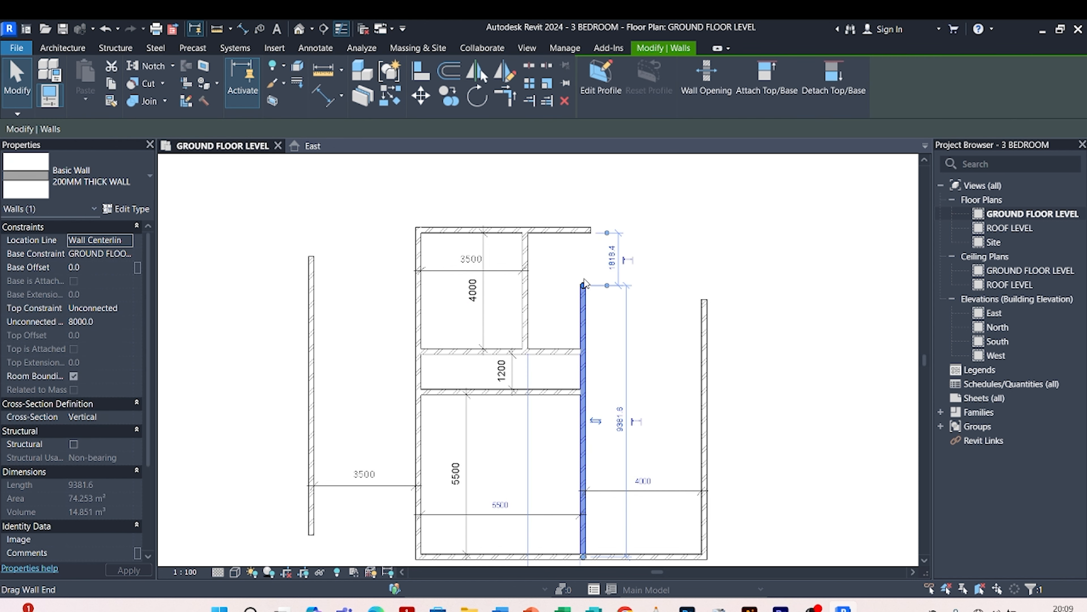
{"action": "left_click", "coordinate": [562, 276]}
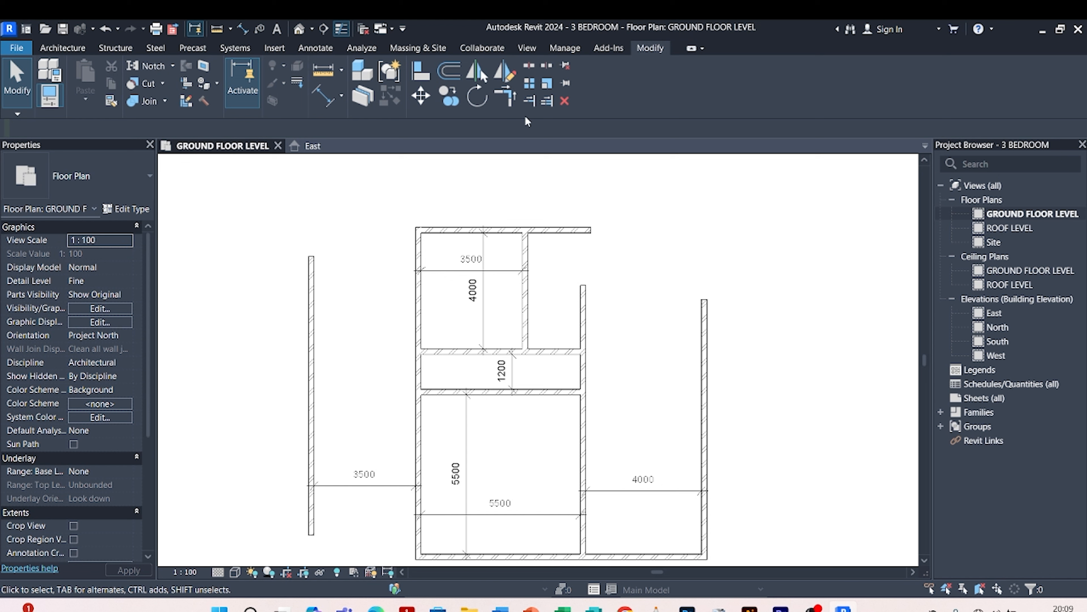
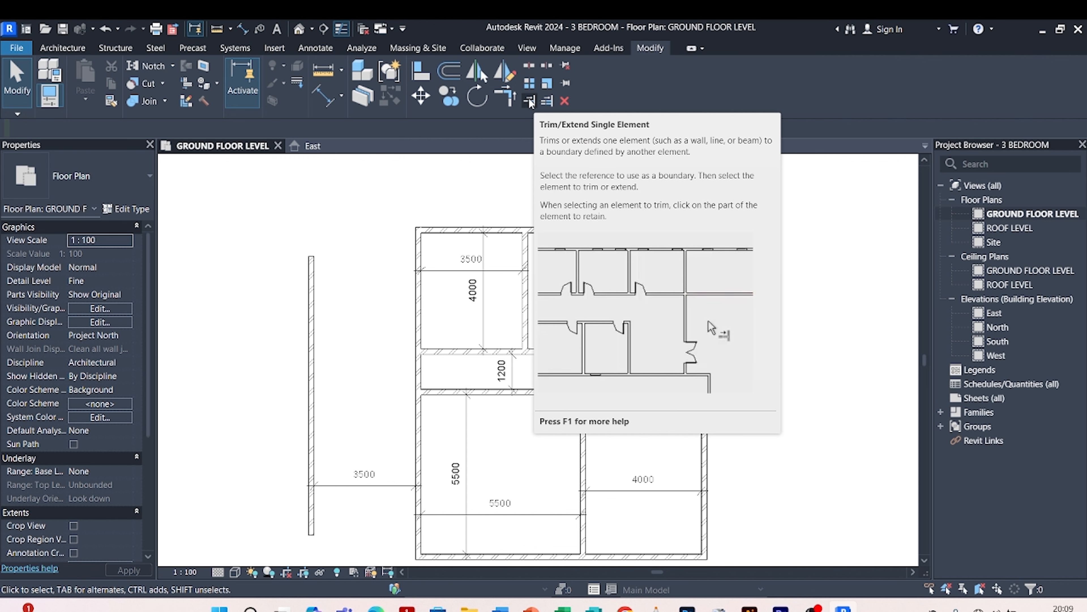
{"action": "left_click", "coordinate": [529, 101]}
{"action": "left_click", "coordinate": [556, 354]}
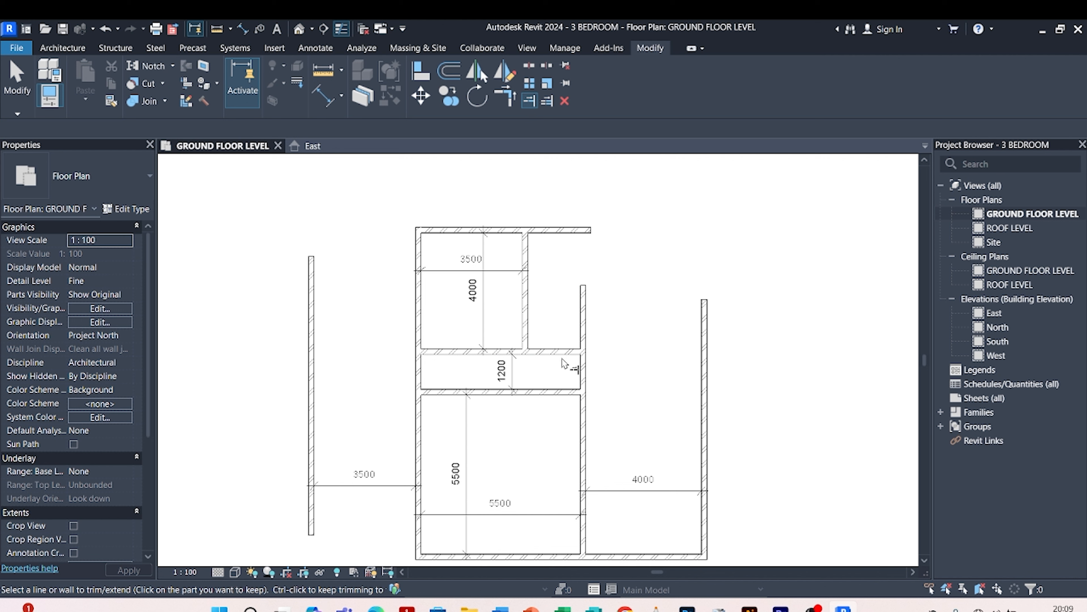
{"action": "left_click", "coordinate": [579, 379]}
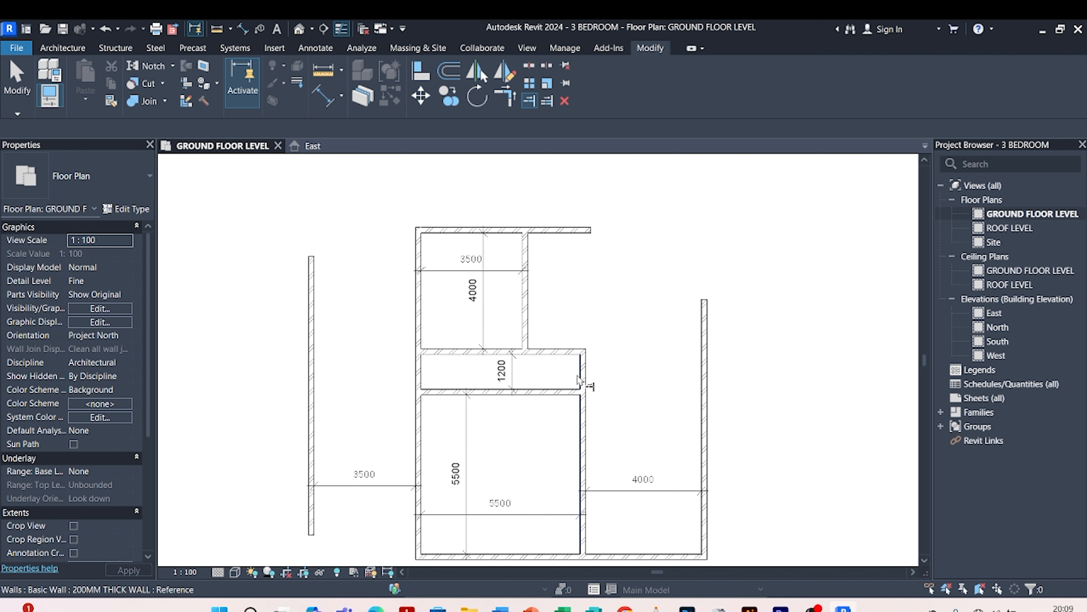
{"action": "scroll", "coordinate": [591, 369], "scroll_direction": "up", "scroll_amount": 2}
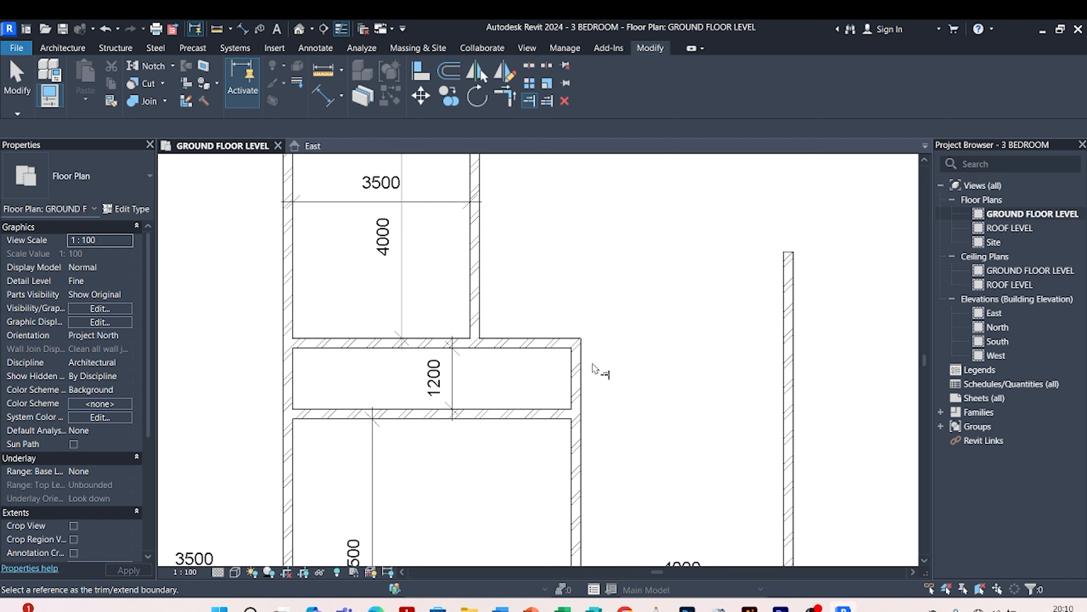
{"action": "key", "text": "Escape"}
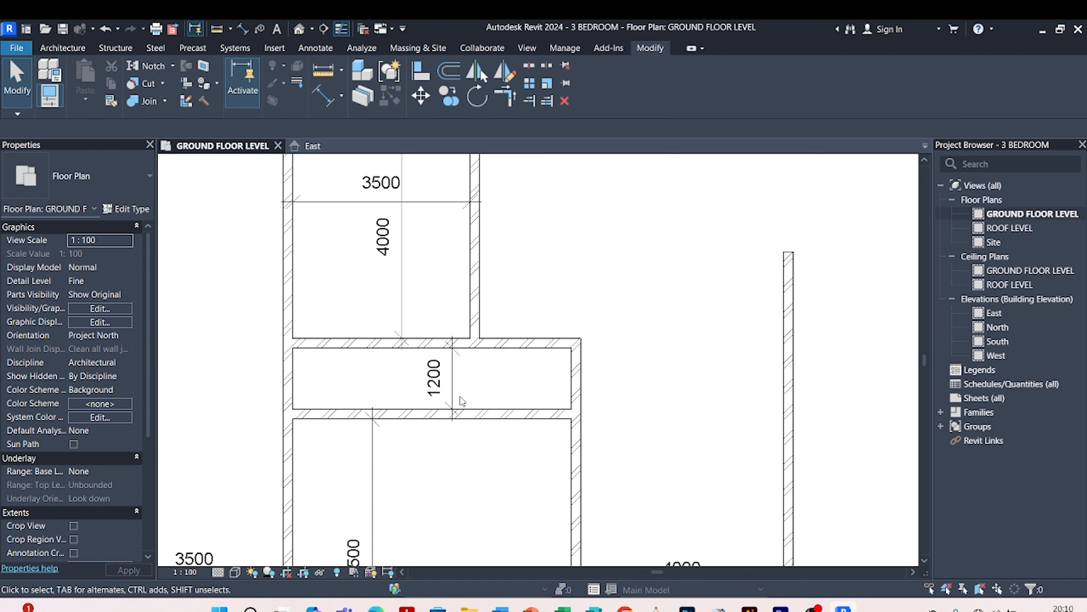
- Draw a free-standing vertical 200MM THICK WALL about 5400 mm long, right of the upper room's partition and beyond the topmost wall's open end
{"action": "scroll", "coordinate": [461, 396], "scroll_direction": "down", "scroll_amount": 3}
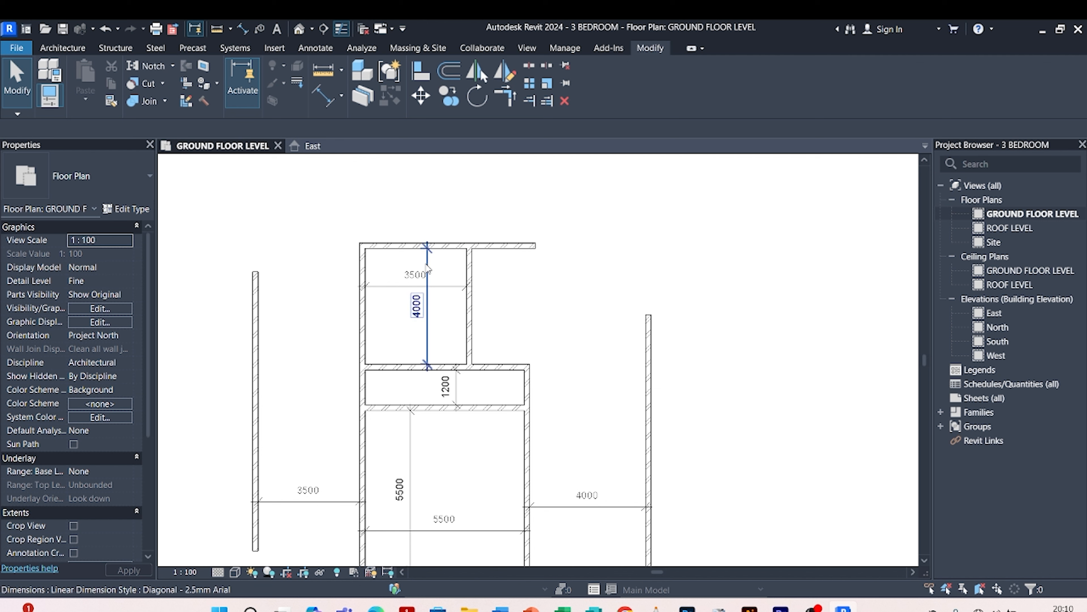
{"action": "left_click", "coordinate": [464, 319]}
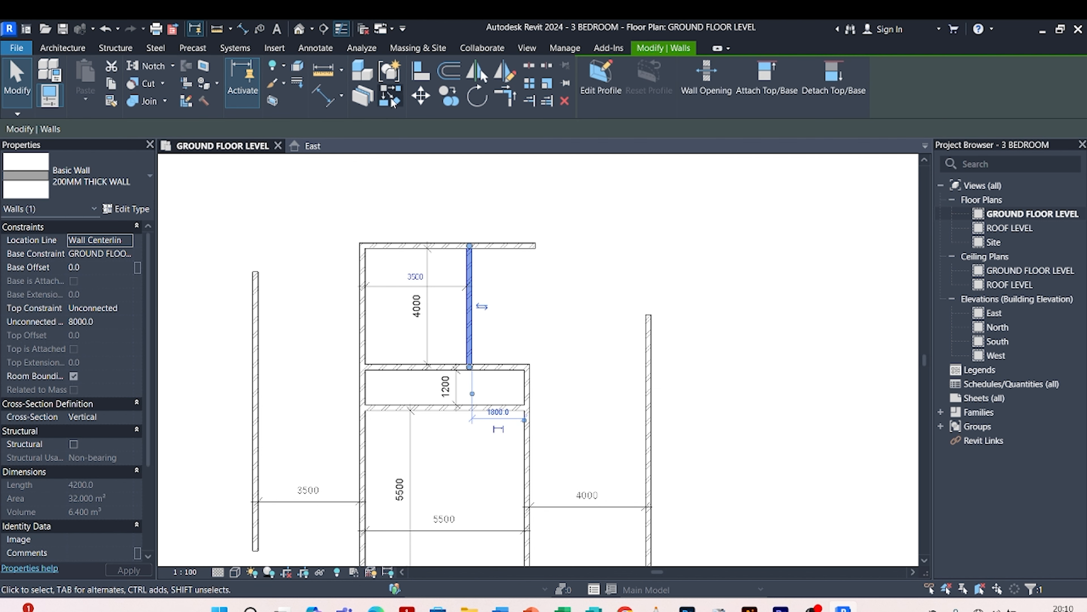
{"action": "left_click", "coordinate": [390, 97]}
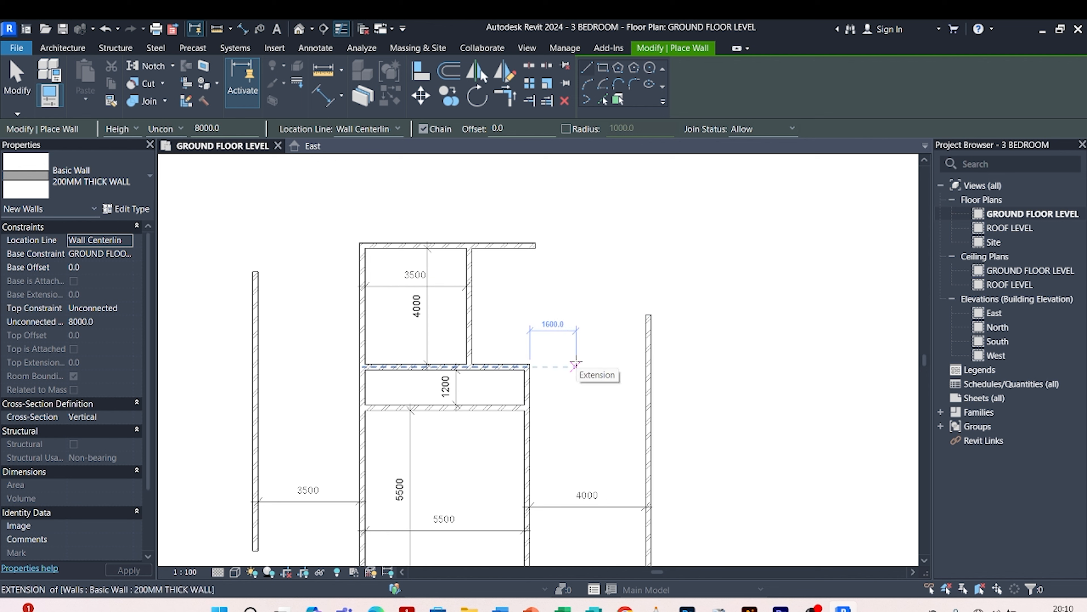
{"action": "left_click", "coordinate": [580, 389]}
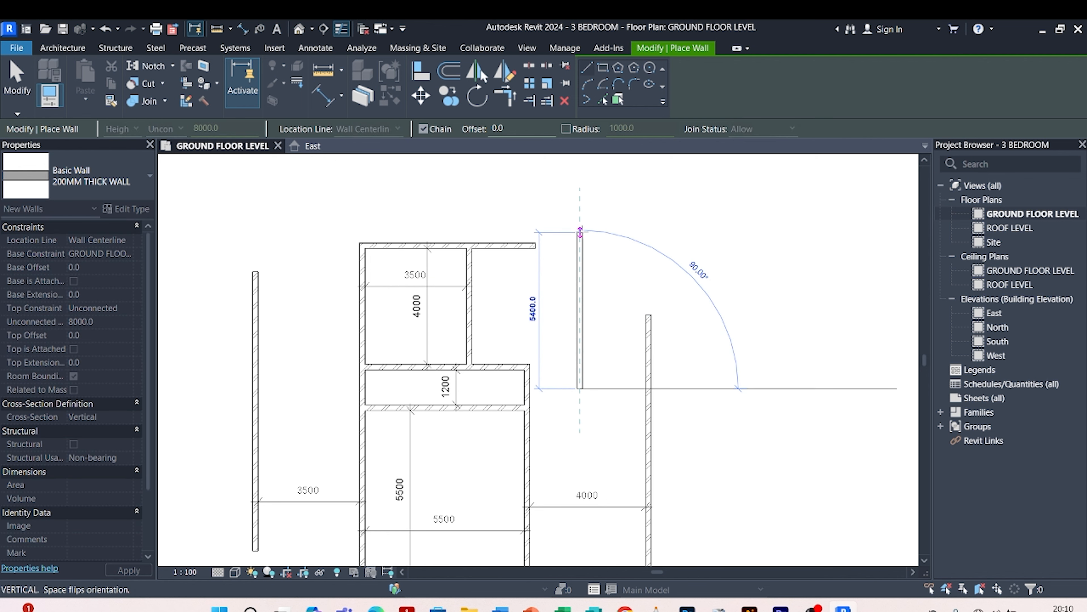
{"action": "left_click", "coordinate": [581, 232]}
{"action": "key", "text": "Escape"}
{"action": "key", "text": "Escape"}
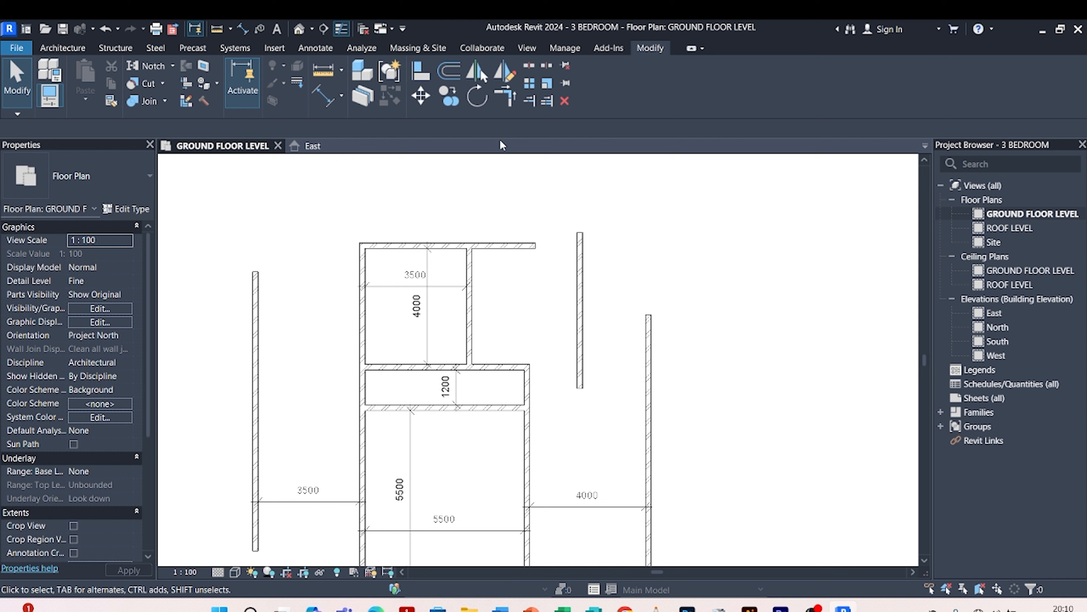
- Place an aligned dimension between the facing faces of the upper room's partition and the free-standing vertical wall to its right
{"action": "left_click", "coordinate": [327, 98]}
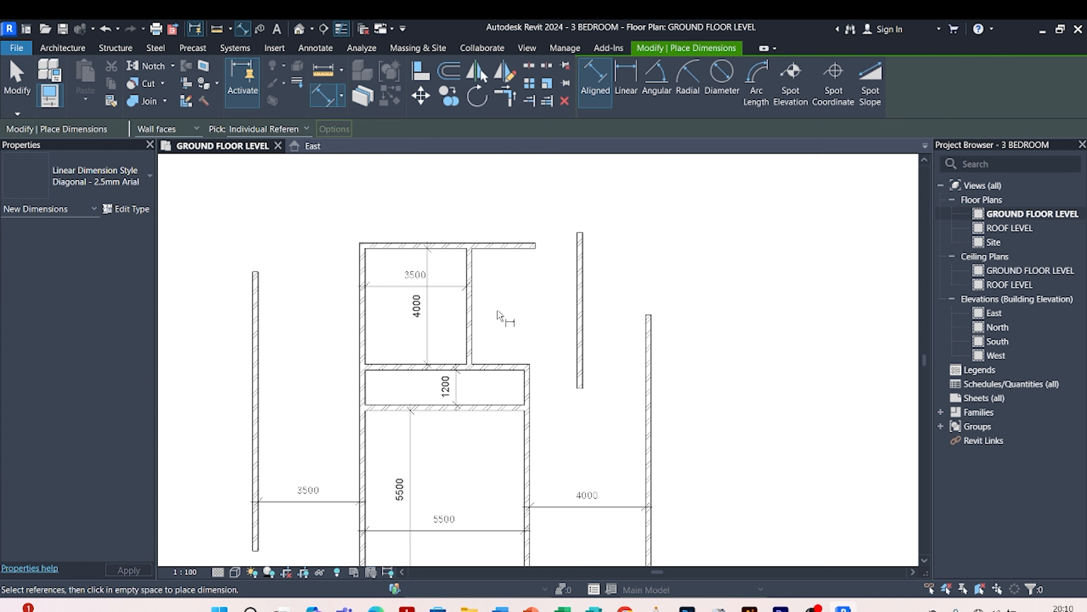
{"action": "left_click", "coordinate": [475, 331]}
{"action": "left_click", "coordinate": [577, 296]}
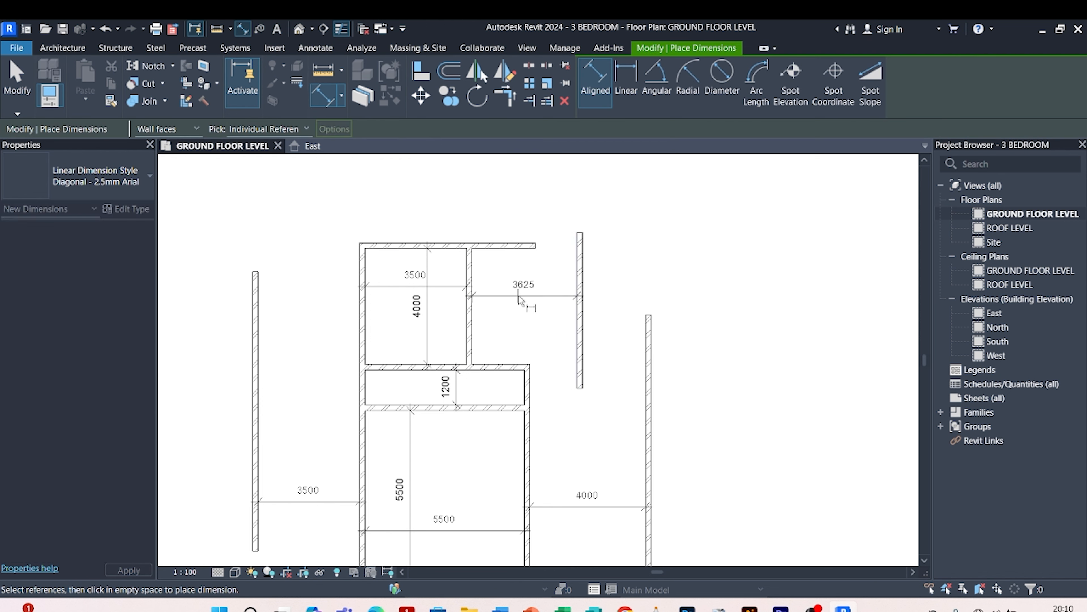
{"action": "left_click", "coordinate": [521, 294]}
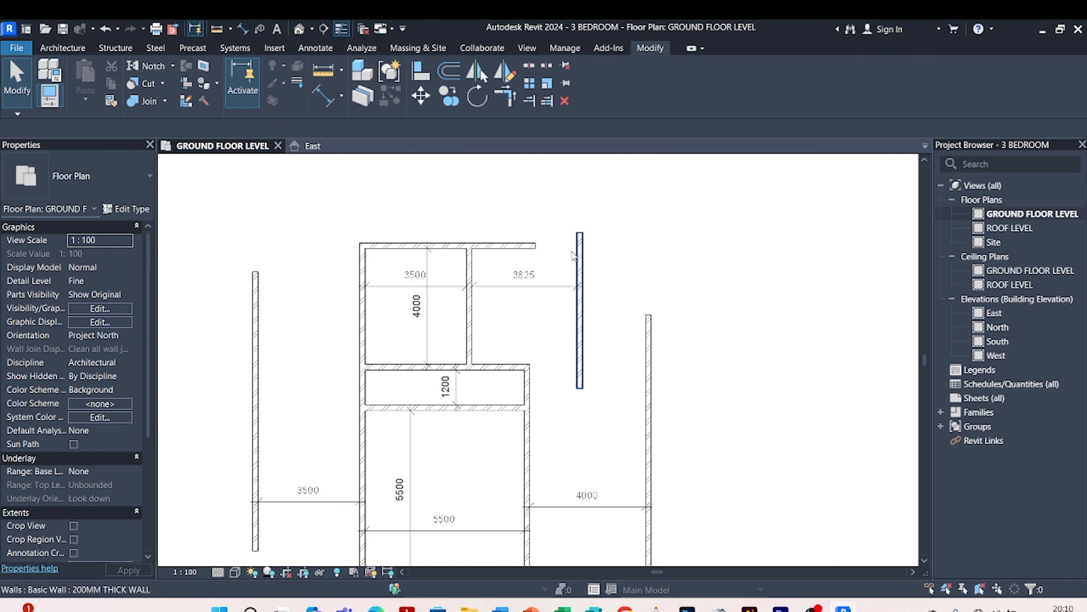
- Move the free-standing vertical wall by setting its face-to-face dimension from the upper room's partition to 3200 mm
{"action": "left_click", "coordinate": [579, 258]}
{"action": "left_click", "coordinate": [517, 277]}
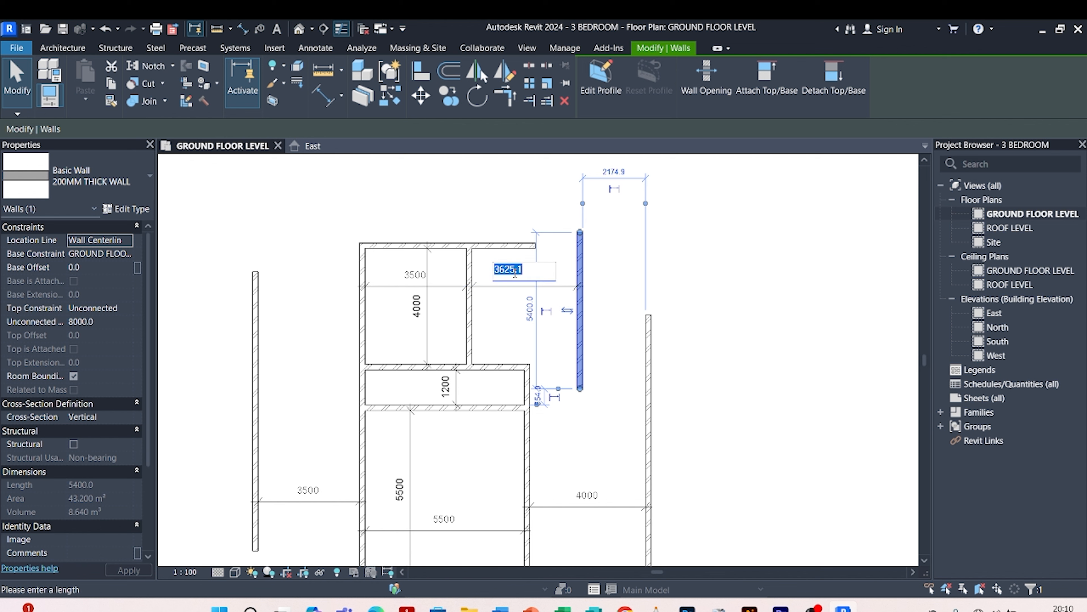
{"action": "type", "text": "3200"}
{"action": "key", "text": "Return"}
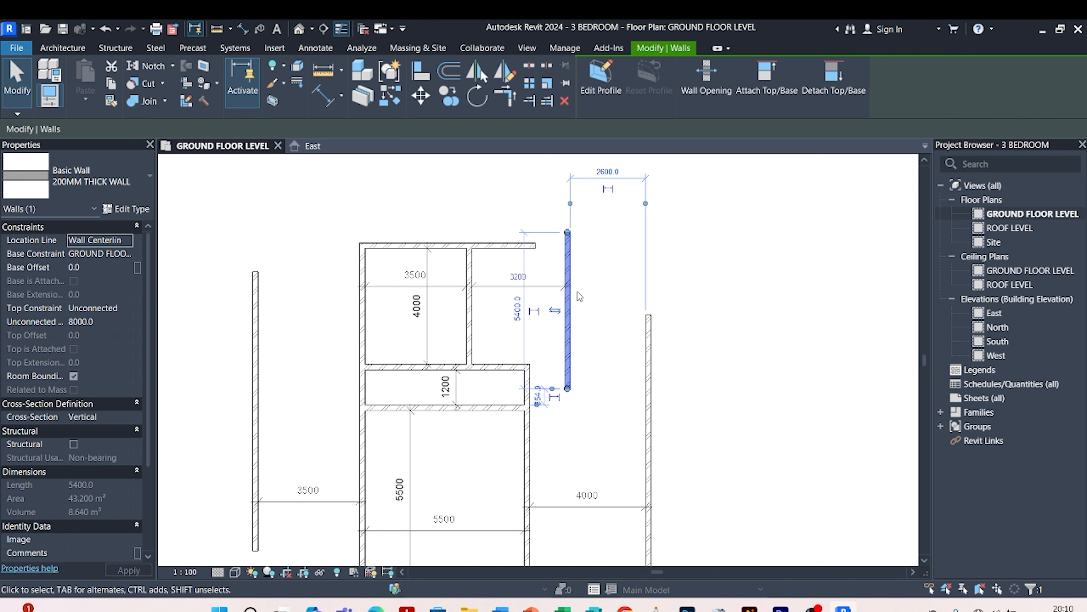
{"action": "left_click", "coordinate": [606, 285]}
{"action": "scroll", "coordinate": [457, 350], "scroll_direction": "down", "scroll_amount": 2}
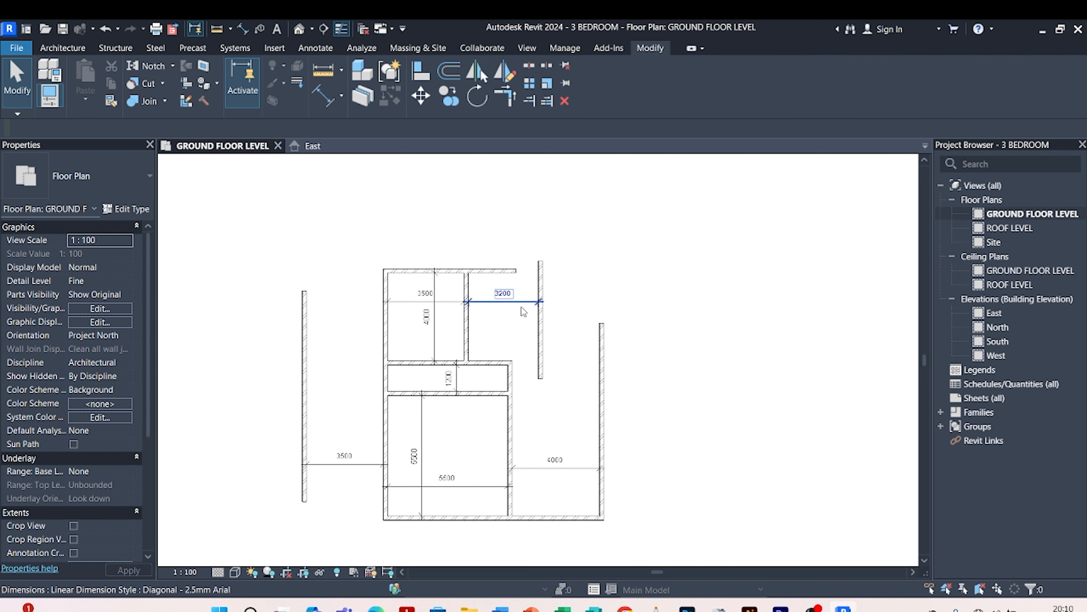
- Extend the corridor's upper wall to the outer vertical wall of the 4000 mm bay with Trim/Extend Single Element
{"action": "scroll", "coordinate": [401, 339], "scroll_direction": "up", "scroll_amount": 1}
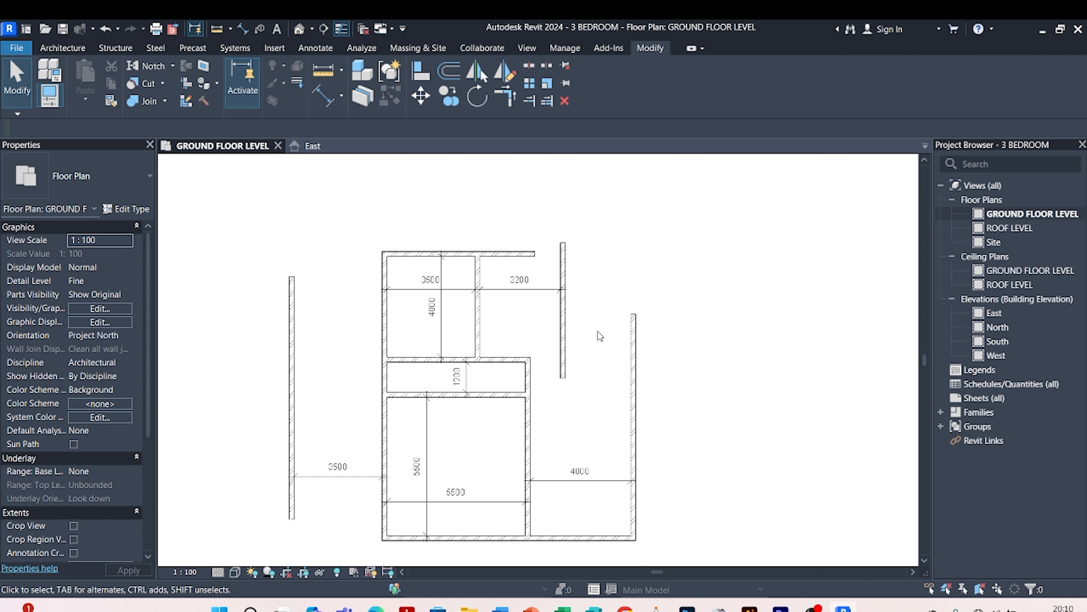
{"action": "left_click", "coordinate": [521, 359]}
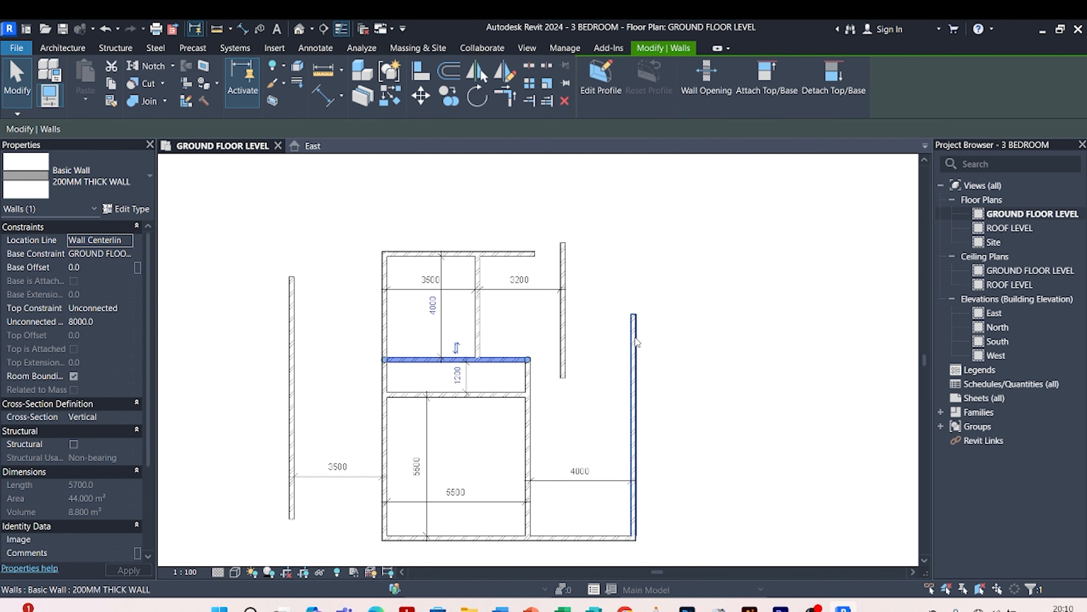
{"action": "left_click", "coordinate": [662, 302]}
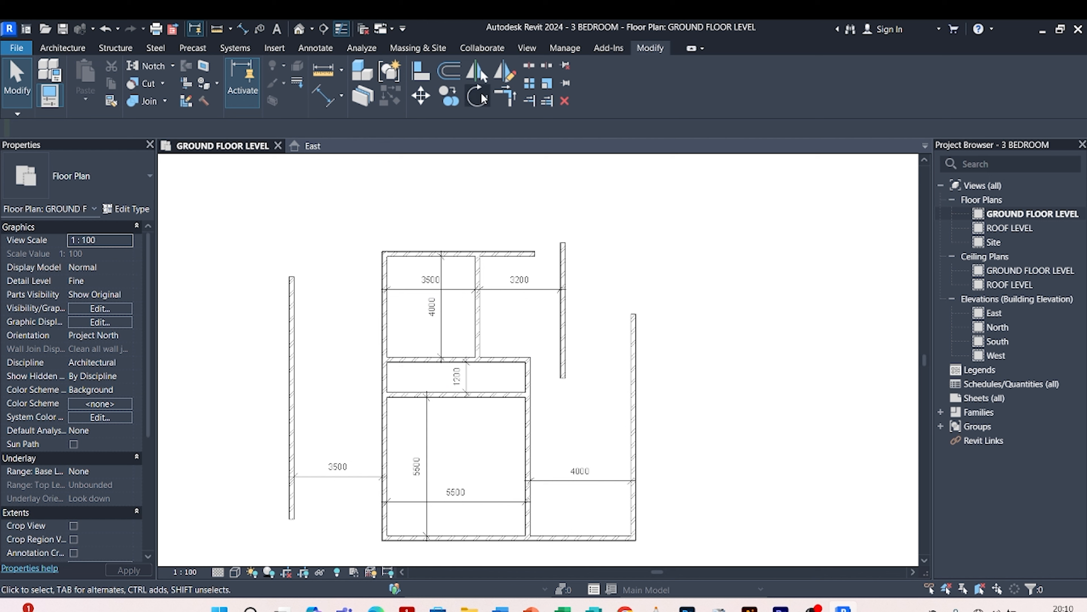
{"action": "left_click", "coordinate": [530, 101]}
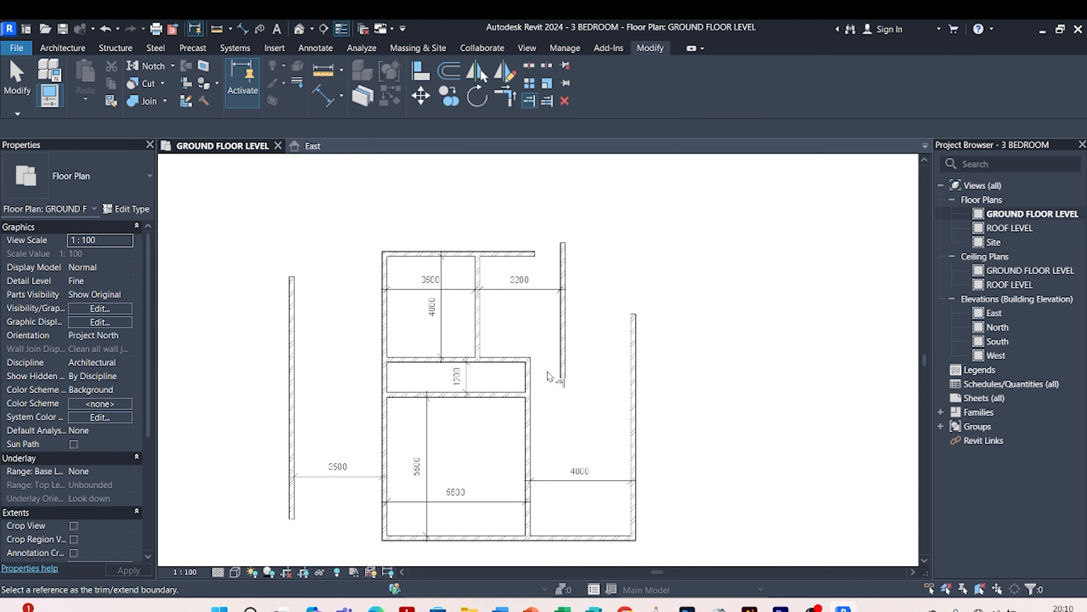
{"action": "left_click", "coordinate": [634, 351]}
{"action": "left_click", "coordinate": [486, 368]}
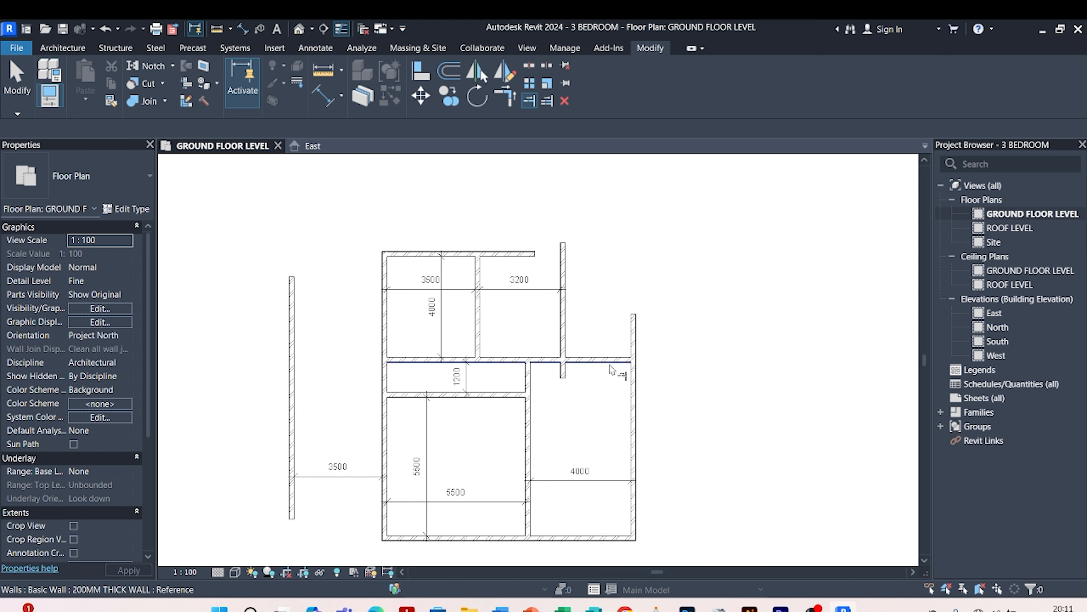
{"action": "scroll", "coordinate": [570, 469], "scroll_direction": "up", "scroll_amount": 2}
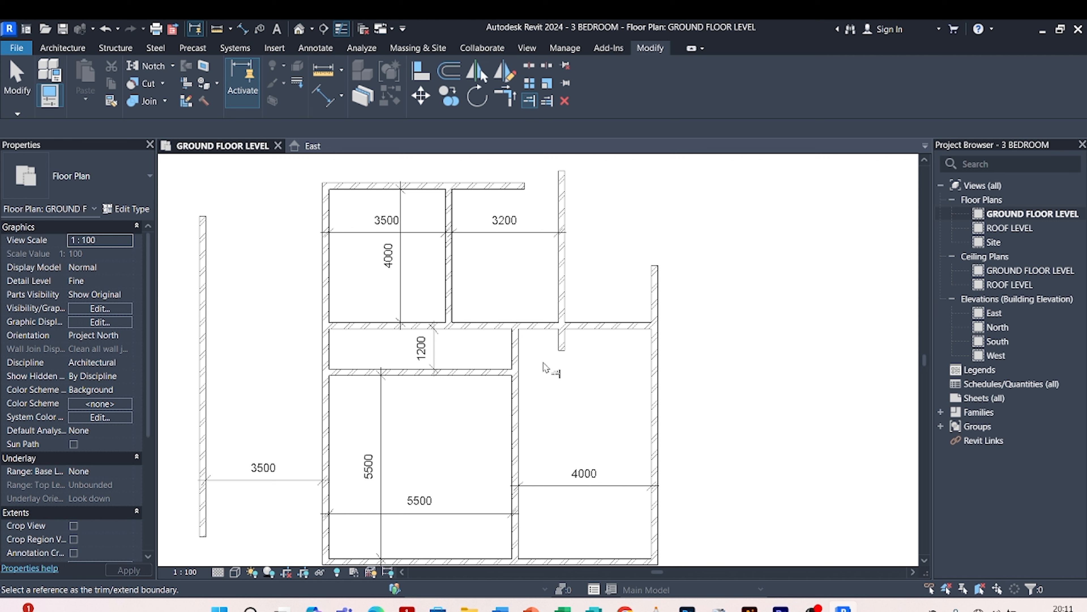
{"action": "key", "text": "Escape"}
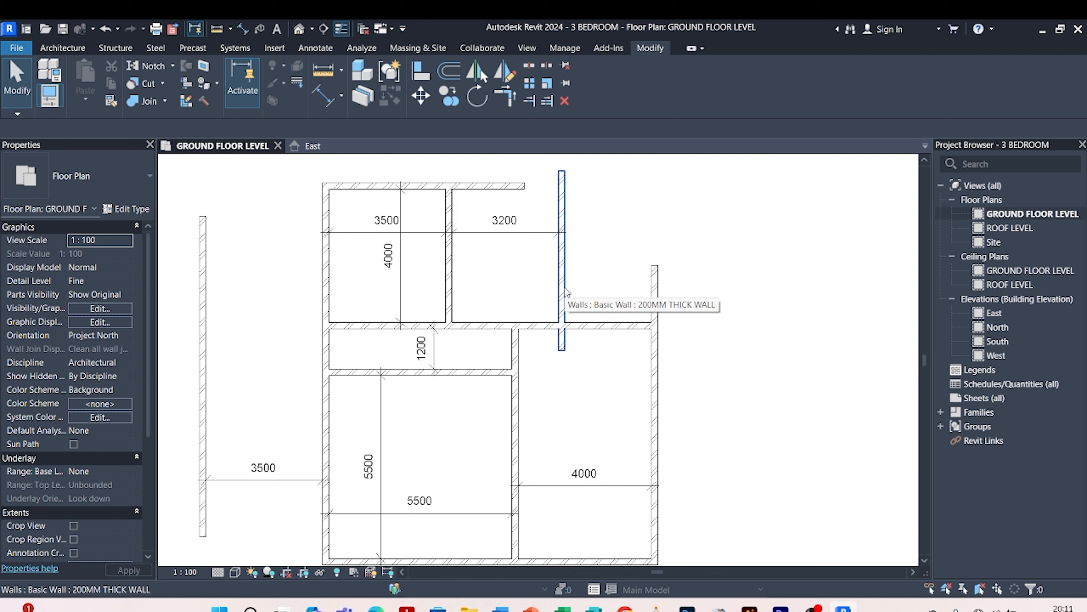
- Stretch the lower end of the vertical wall bounding the 3200 mm room down beyond the line of the corridor's lower wall
{"action": "left_click", "coordinate": [565, 290]}
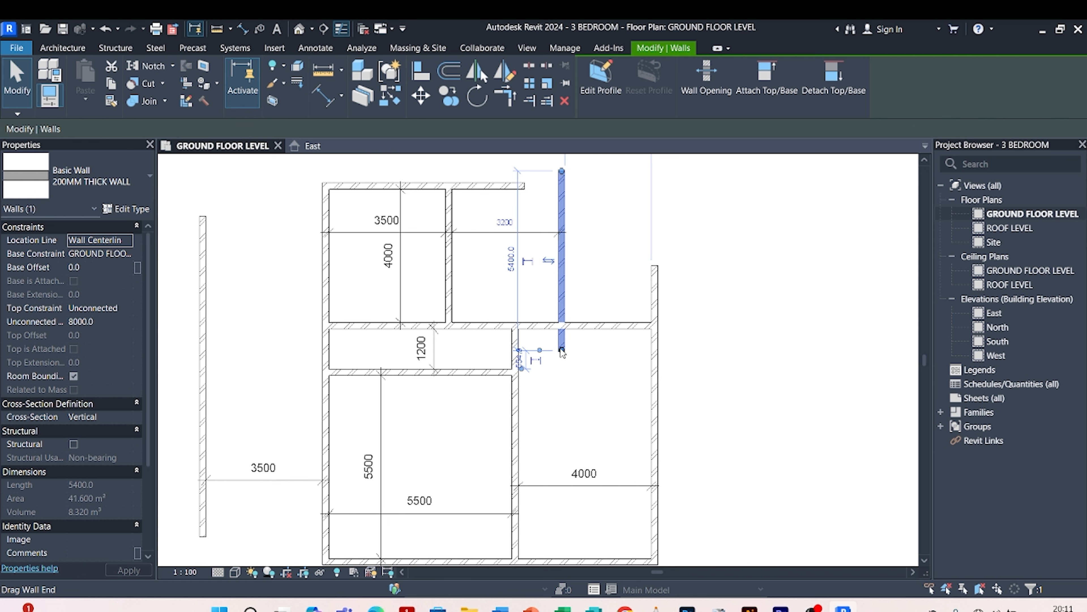
{"action": "left_click_drag", "start_coordinate": [562, 351], "coordinate": [561, 407]}
{"action": "left_click", "coordinate": [588, 383]}
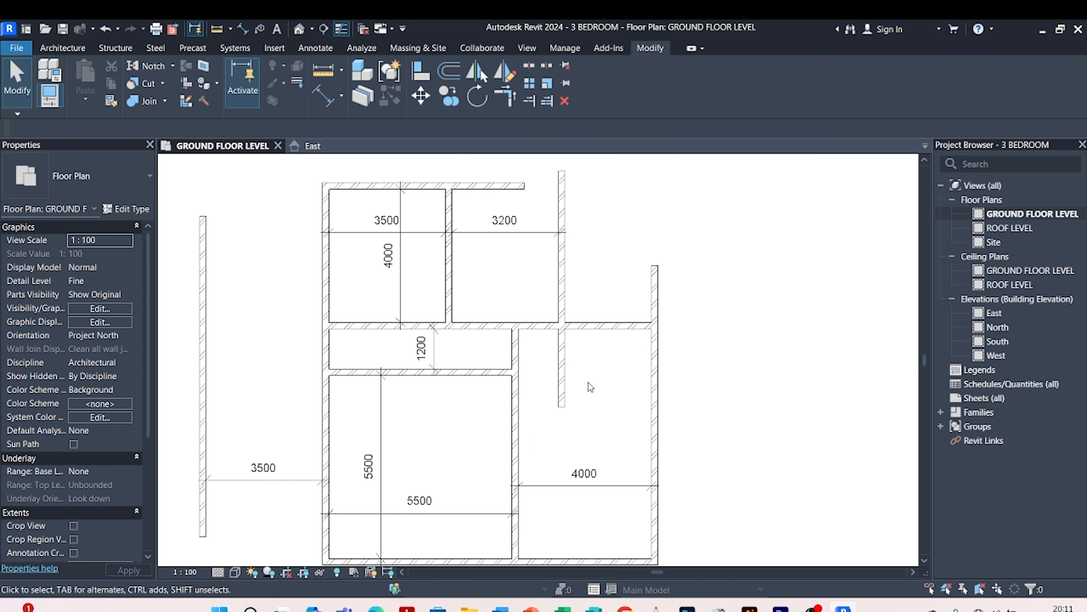
- Extend the corridor's lower wall to the vertical wall bounding the 3200 mm room with Trim/Extend Single Element
{"action": "scroll", "coordinate": [588, 383], "scroll_direction": "down", "scroll_amount": 2}
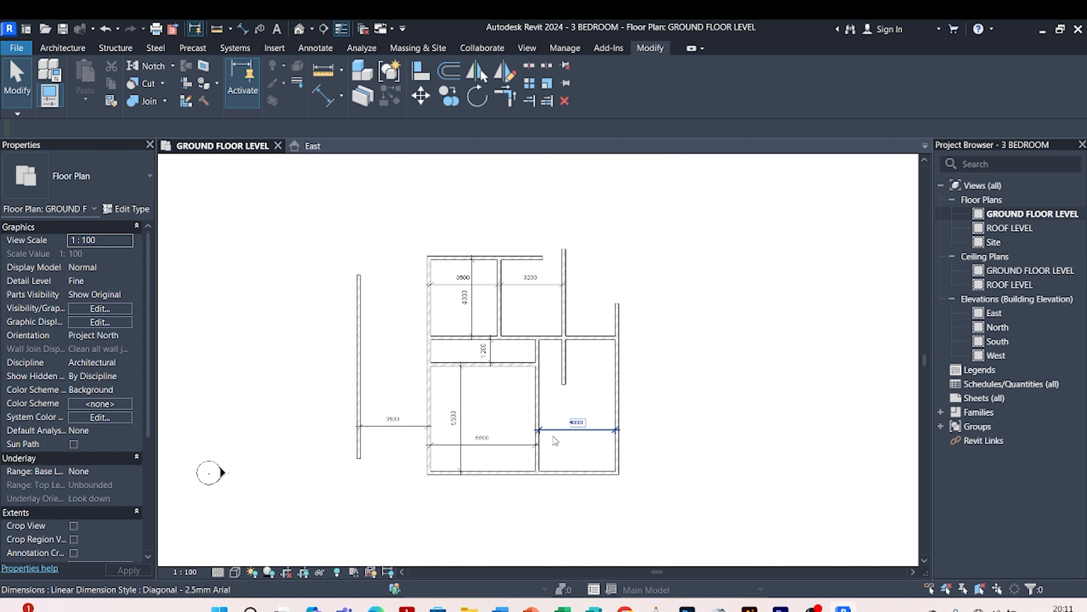
{"action": "scroll", "coordinate": [511, 380], "scroll_direction": "up", "scroll_amount": 2}
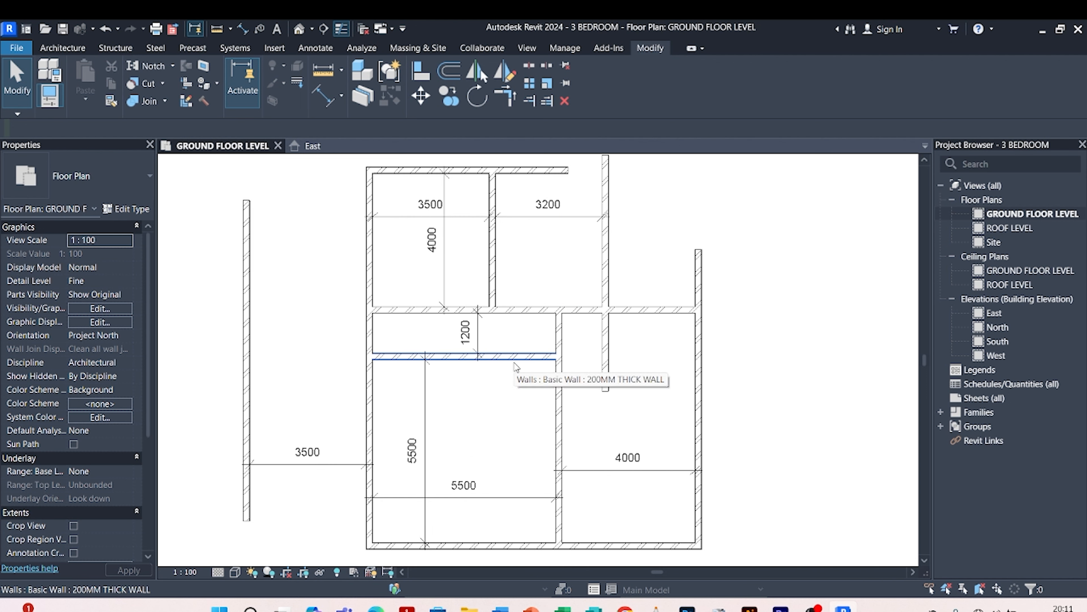
{"action": "left_click", "coordinate": [515, 363]}
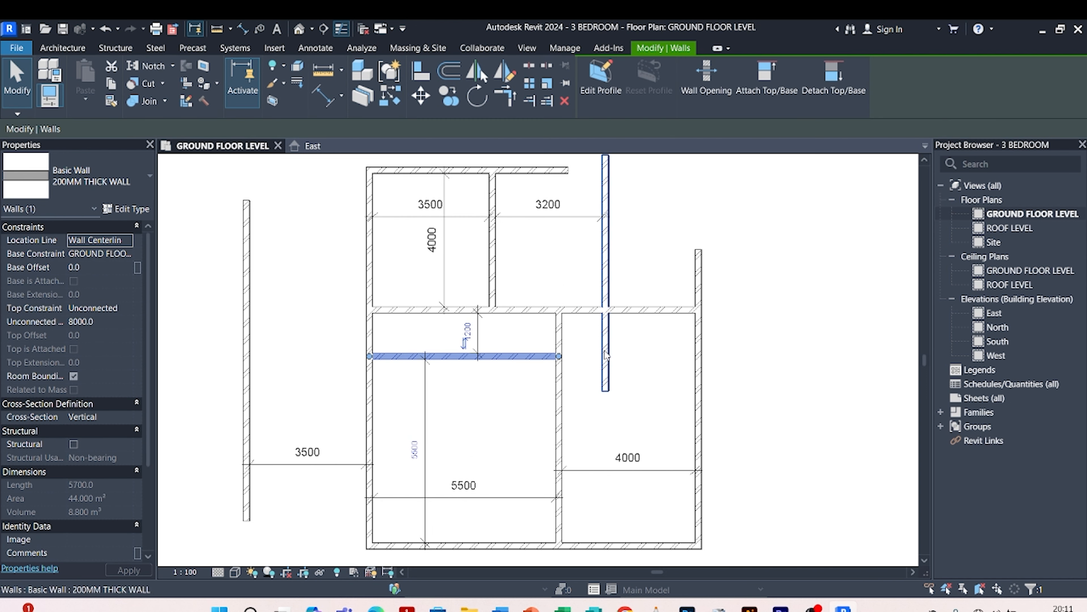
{"action": "left_click", "coordinate": [582, 341]}
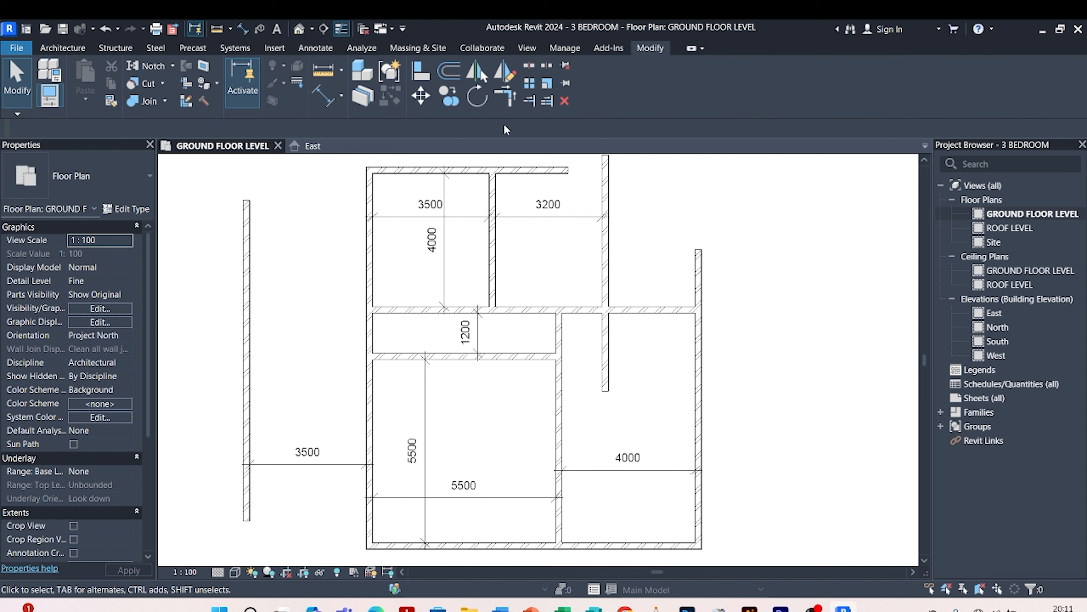
{"action": "left_click", "coordinate": [528, 100]}
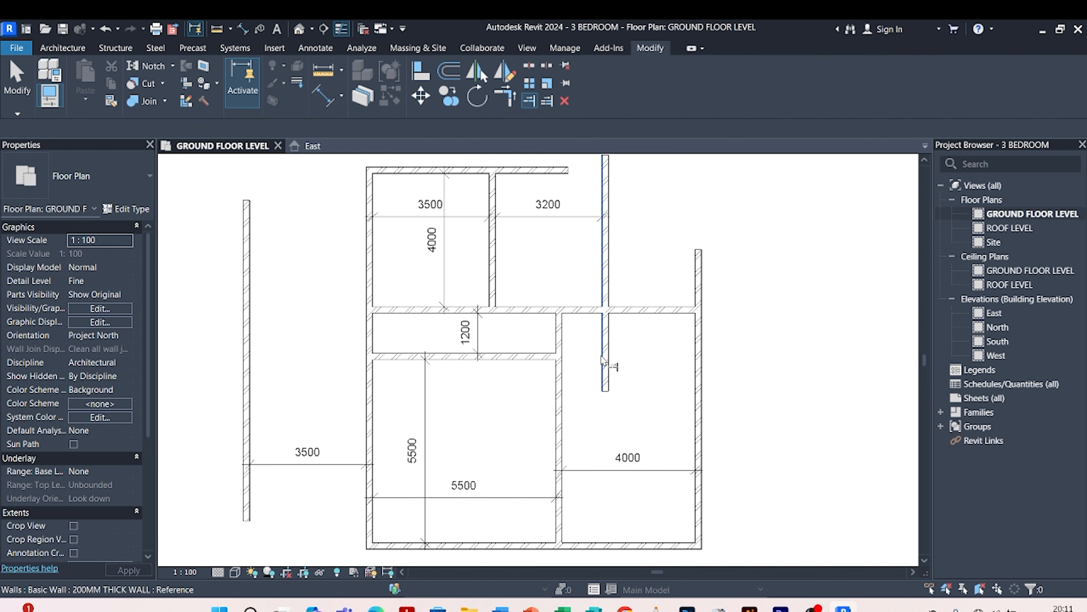
{"action": "left_click", "coordinate": [543, 359]}
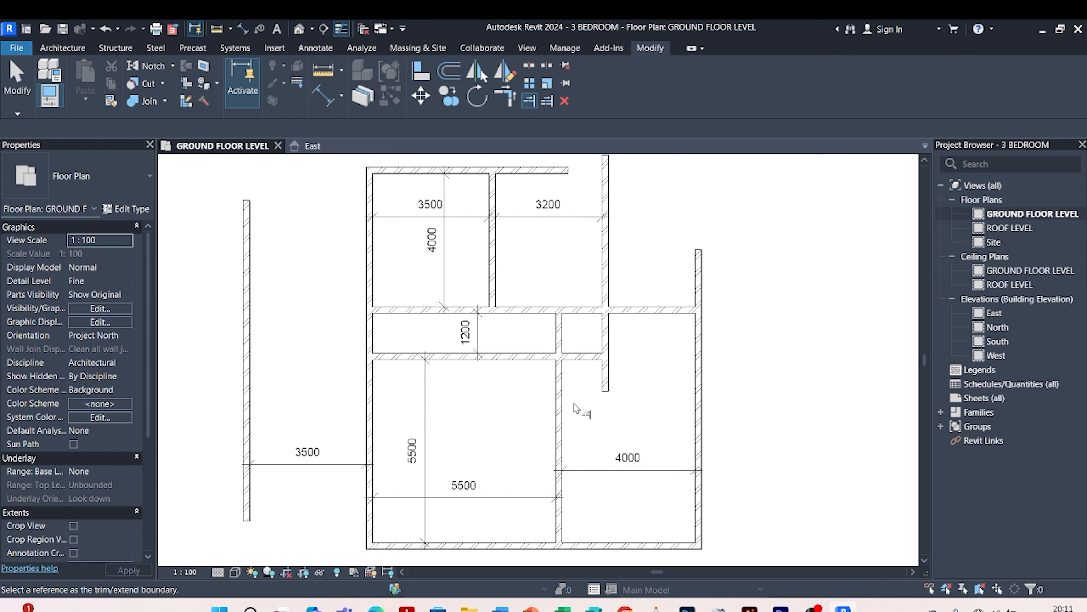
- Trim the vertical wall between the 5500 mm and 4000 mm bays back to the corridor's lower wall, keeping its lower part
{"action": "left_click", "coordinate": [580, 370]}
{"action": "left_click", "coordinate": [560, 407]}
{"action": "scroll", "coordinate": [648, 359], "scroll_direction": "up", "scroll_amount": 2}
{"action": "scroll", "coordinate": [633, 362], "scroll_direction": "down", "scroll_amount": 3}
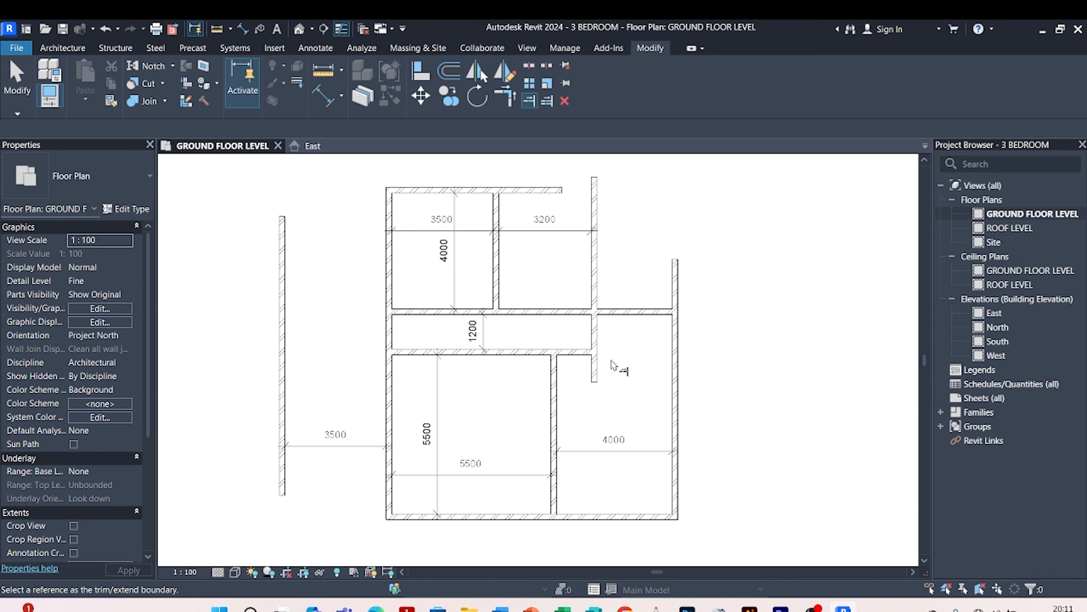
{"action": "key", "text": "Escape"}
{"action": "scroll", "coordinate": [610, 369], "scroll_direction": "up", "scroll_amount": 2}
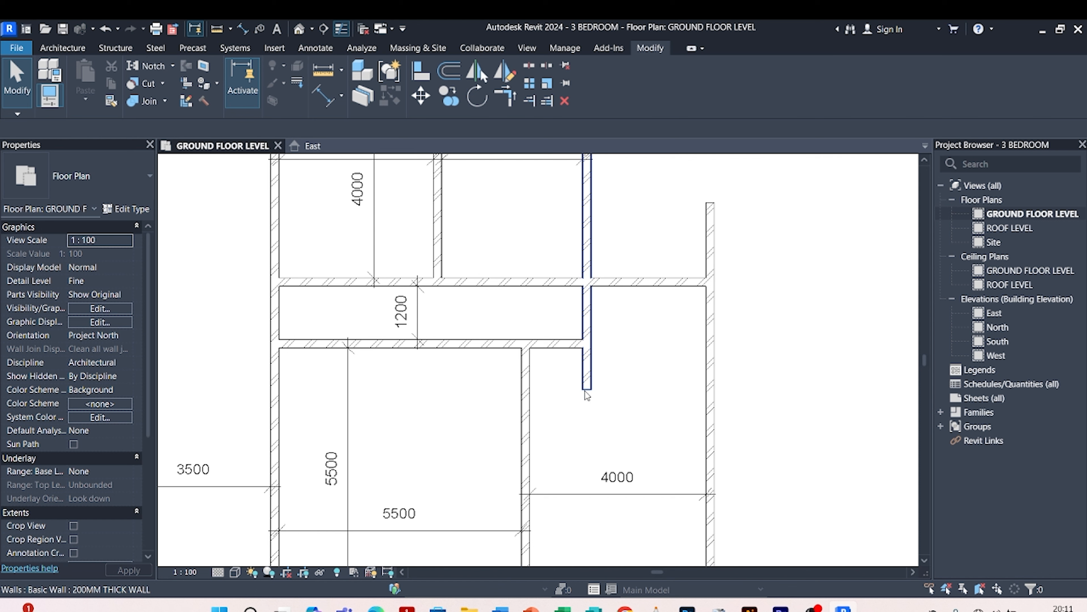
{"action": "left_click", "coordinate": [586, 387]}
{"action": "left_click", "coordinate": [648, 388]}
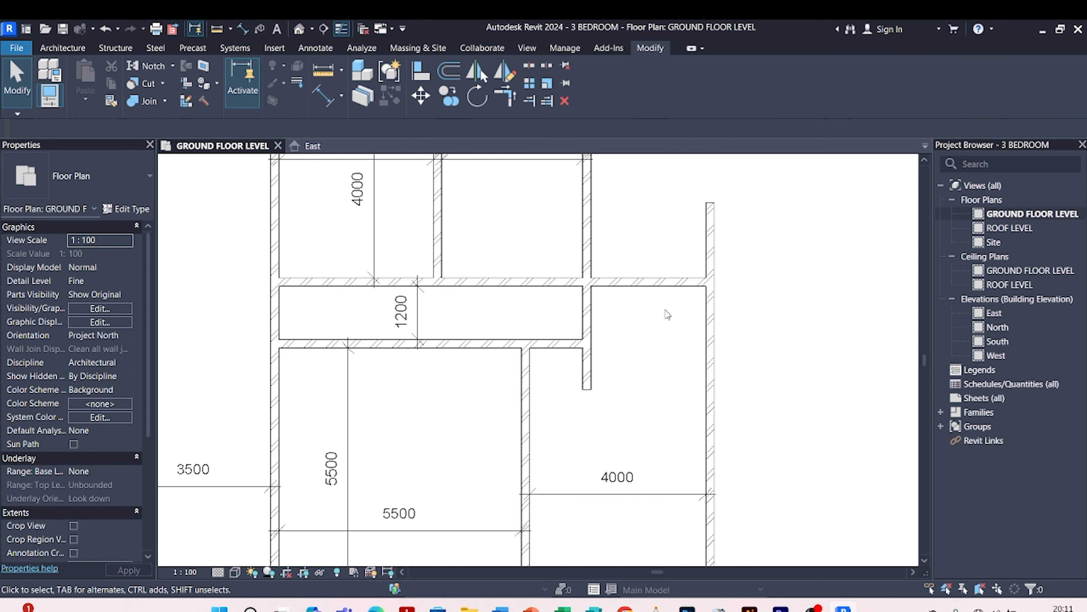
{"action": "scroll", "coordinate": [659, 374], "scroll_direction": "down", "scroll_amount": 3}
{"action": "scroll", "coordinate": [644, 368], "scroll_direction": "up", "scroll_amount": 2}
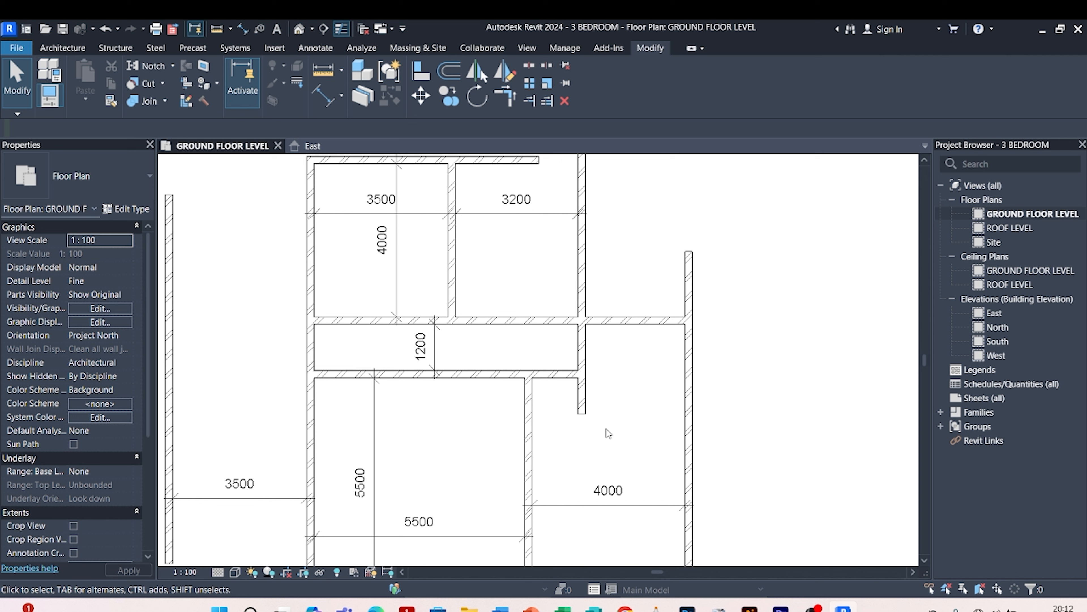
- Draw a horizontal 200 mm thick wall about 2800 mm long from the short interior wall's lower end to the east outer wall
{"action": "scroll", "coordinate": [615, 393], "scroll_direction": "up", "scroll_amount": 1}
{"action": "left_click", "coordinate": [619, 310]}
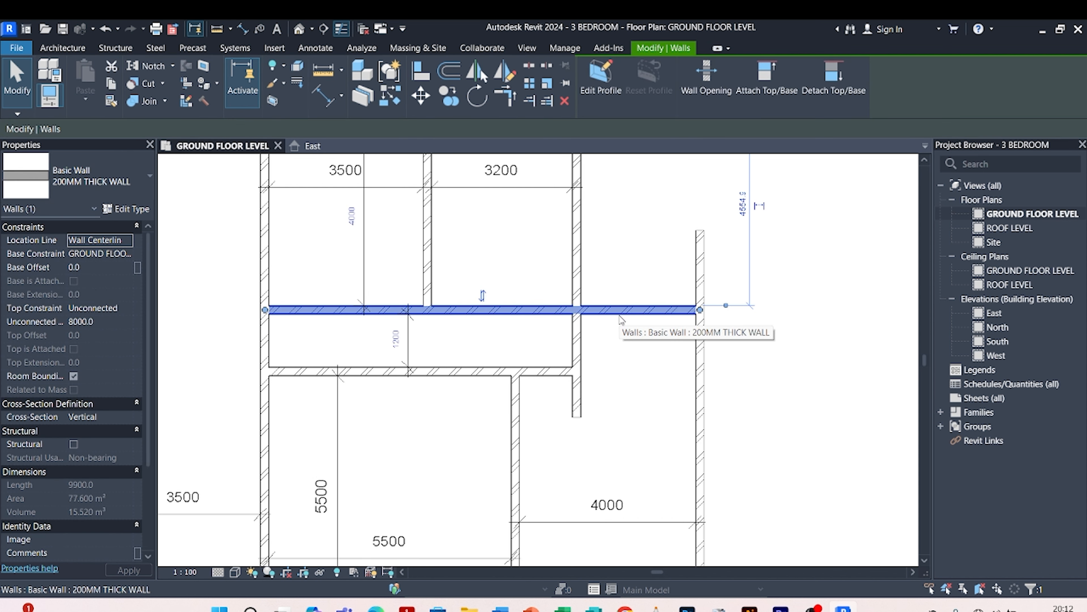
{"action": "key", "text": "w"}
{"action": "key", "text": "a"}
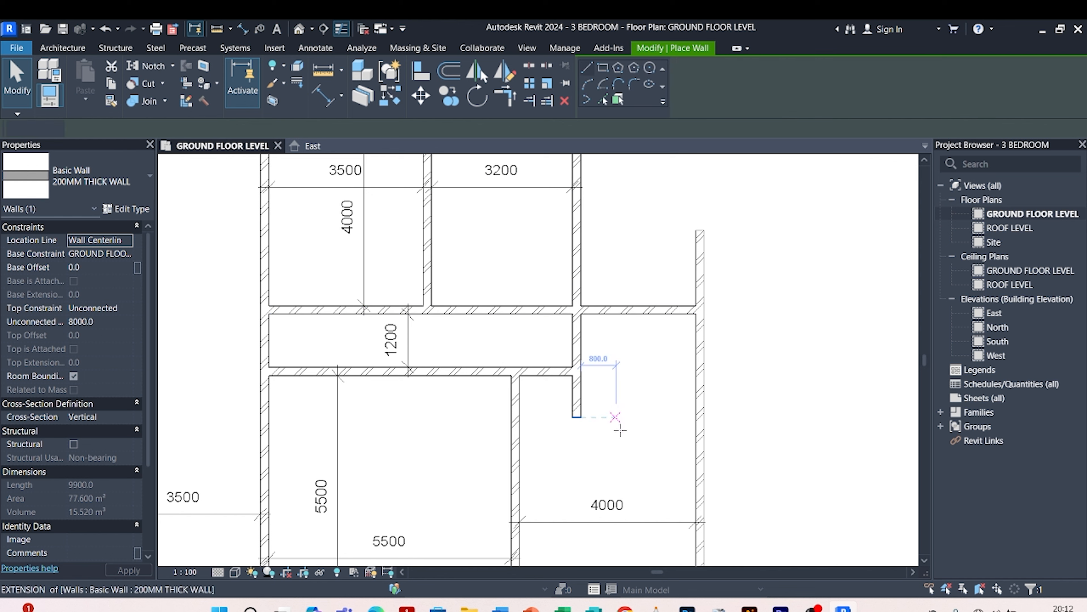
{"action": "left_click", "coordinate": [577, 425]}
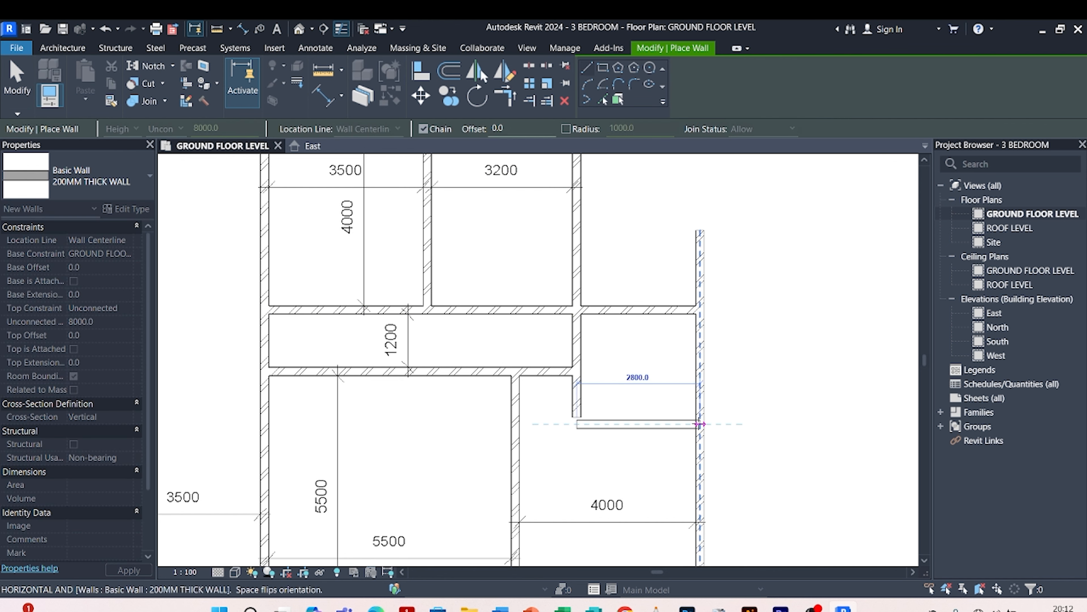
{"action": "left_click", "coordinate": [700, 424]}
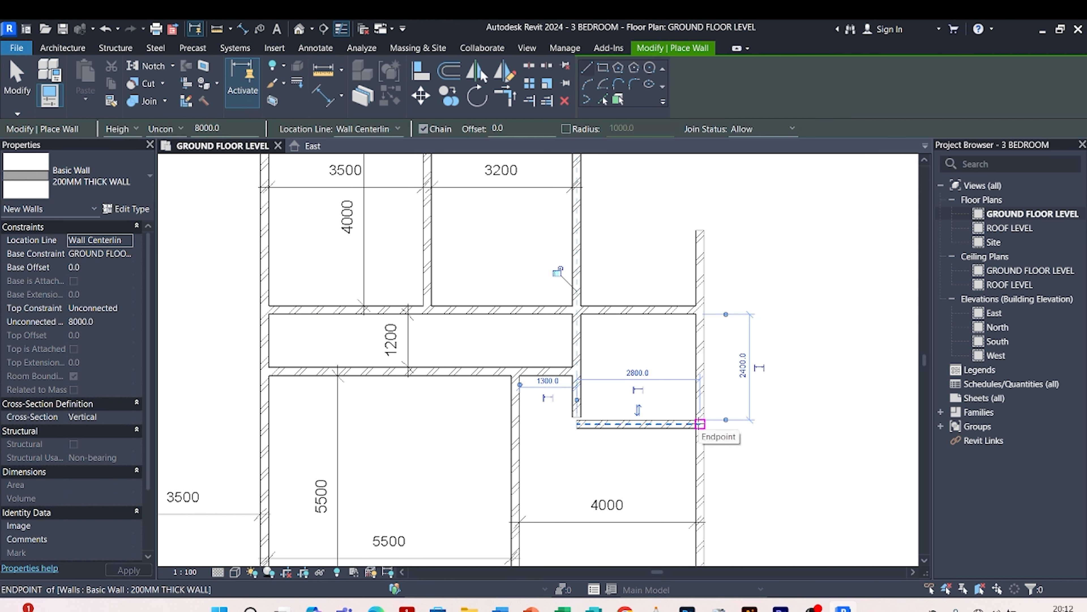
{"action": "key", "text": "Escape"}
{"action": "key", "text": "Escape"}
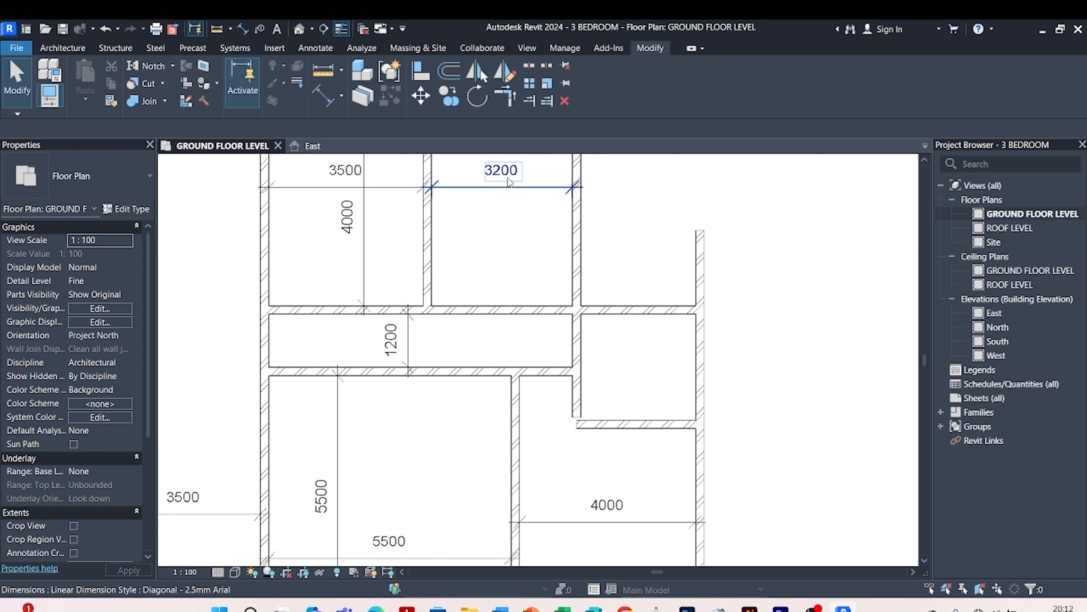
- Add an aligned dimension for the small east room's depth, from the corridor wall's lower face to the new wall's upper face
{"action": "left_click", "coordinate": [341, 95]}
{"action": "left_click", "coordinate": [376, 115]}
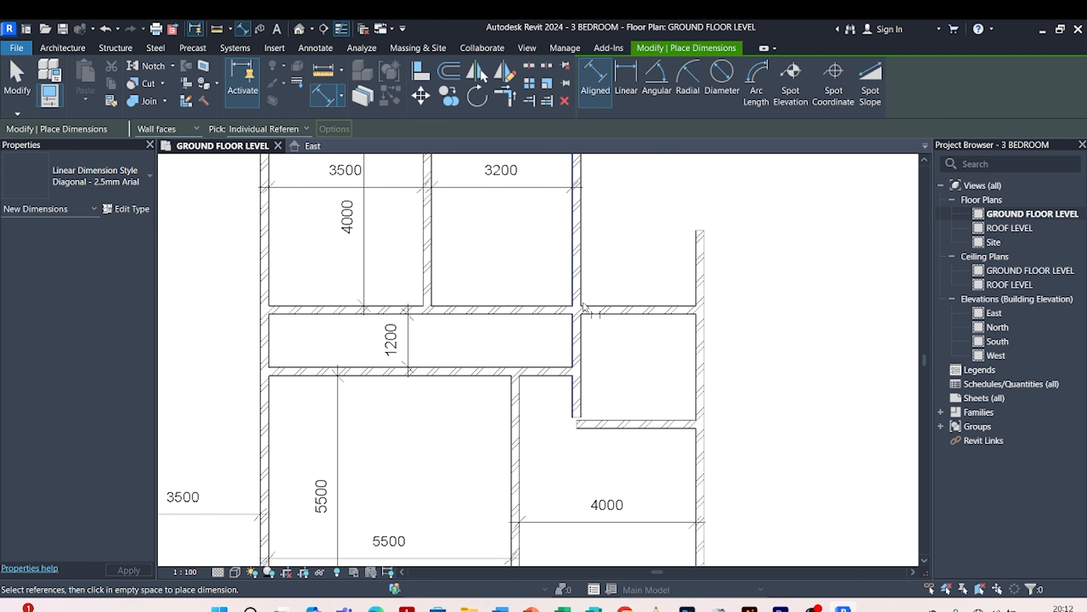
{"action": "left_click", "coordinate": [638, 317]}
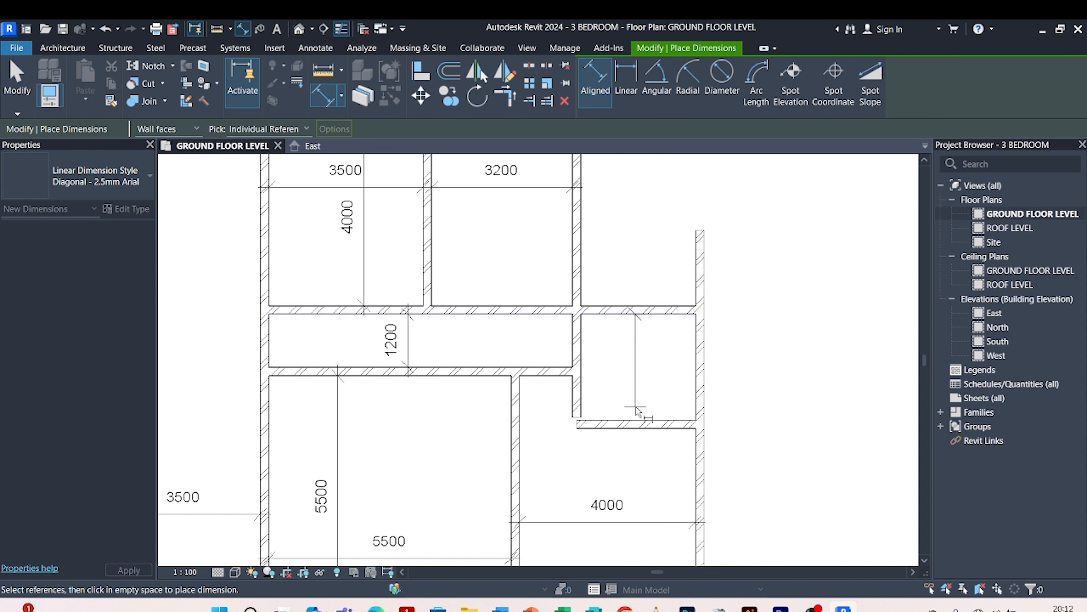
{"action": "left_click", "coordinate": [637, 421]}
{"action": "left_click", "coordinate": [639, 384]}
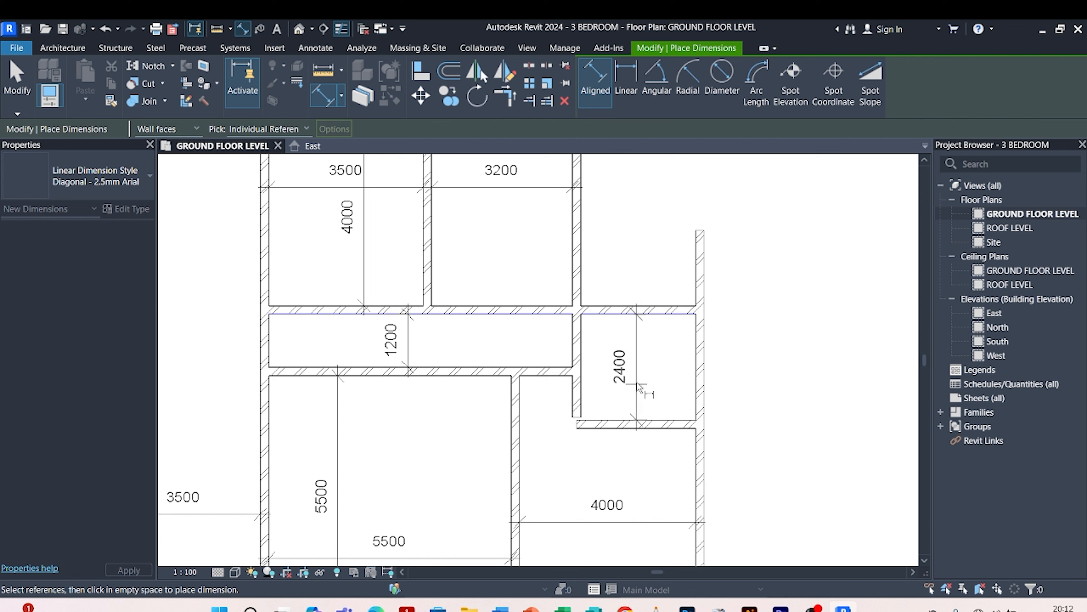
{"action": "scroll", "coordinate": [640, 382], "scroll_direction": "up", "scroll_amount": 3}
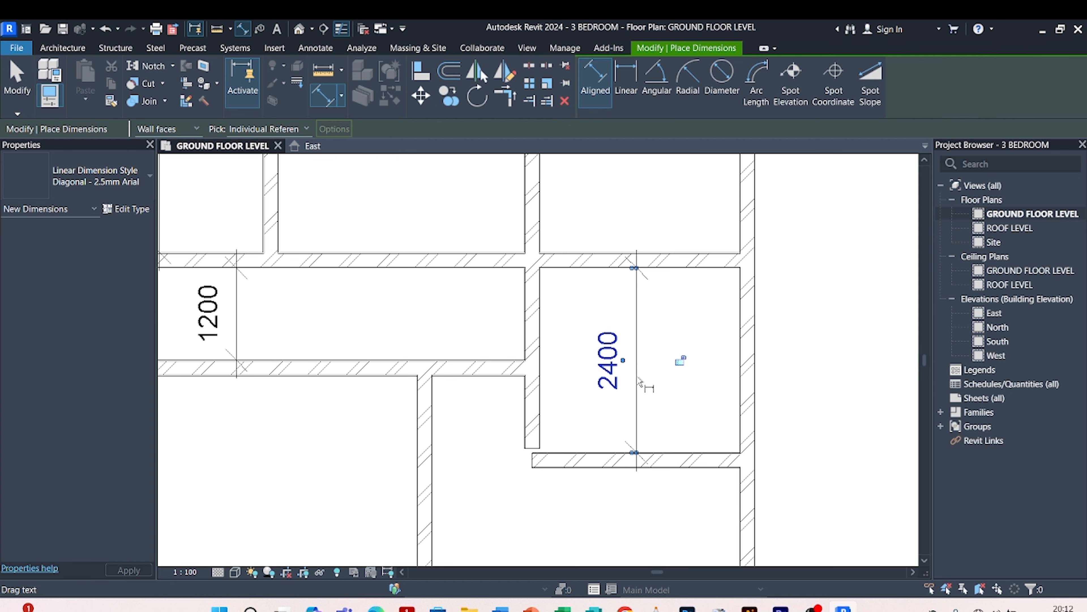
{"action": "key", "text": "Escape"}
{"action": "key", "text": "Escape"}
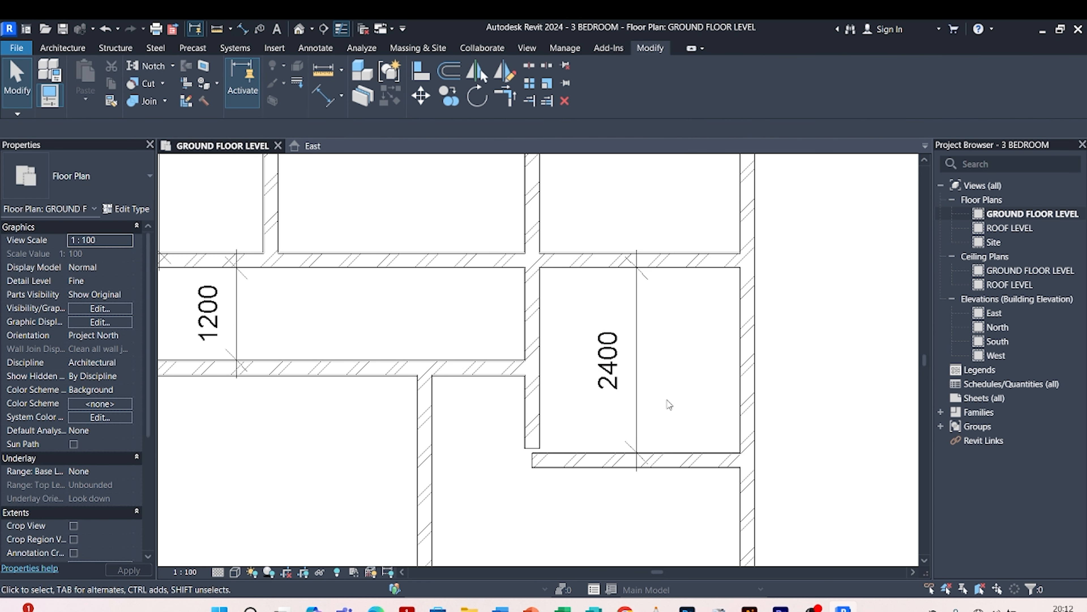
- Set the small east room's depth to 2500 mm by repositioning its lower wall
{"action": "left_click", "coordinate": [678, 455]}
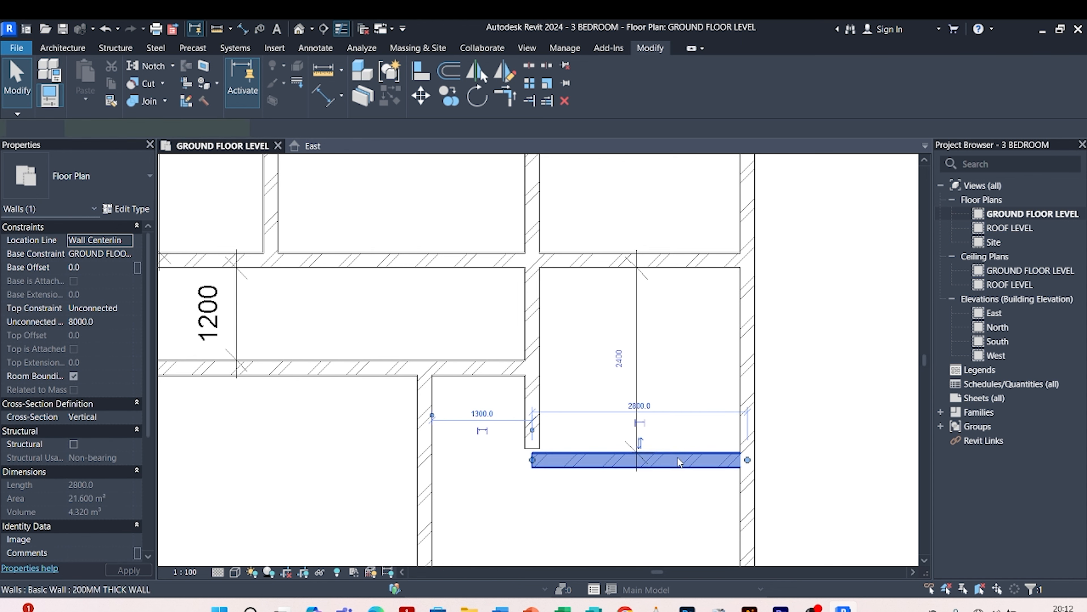
{"action": "left_click", "coordinate": [623, 362]}
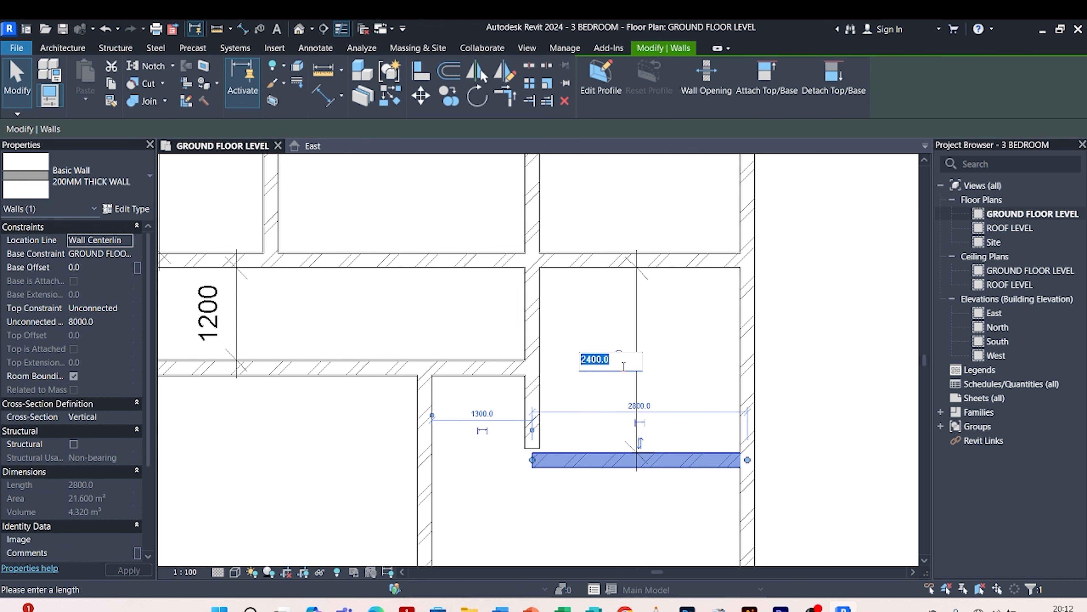
{"action": "type", "text": "2"}
{"action": "key", "text": "Return"}
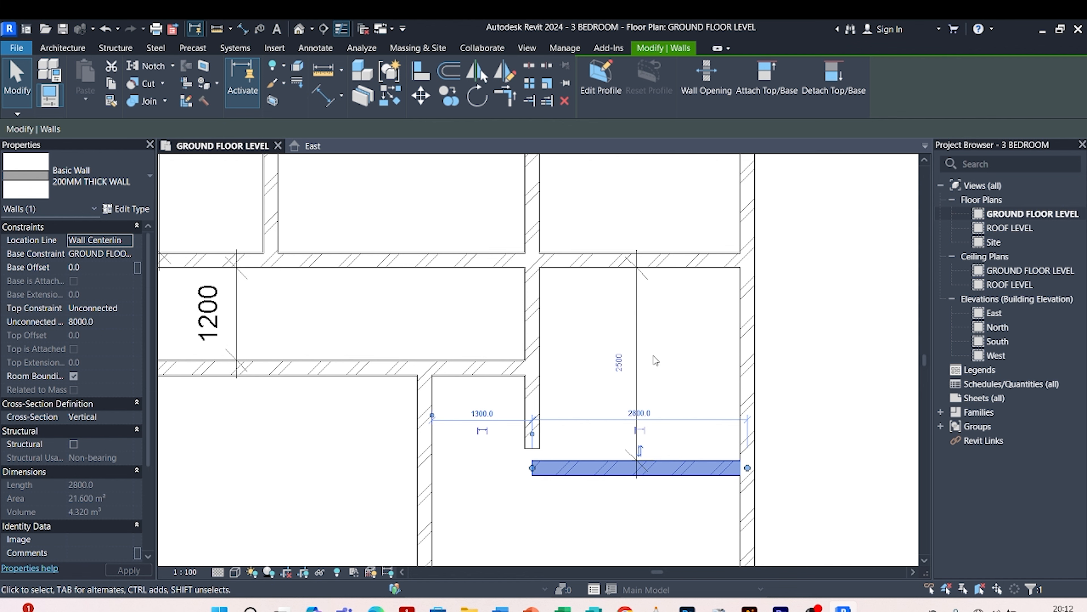
{"action": "key", "text": "Escape"}
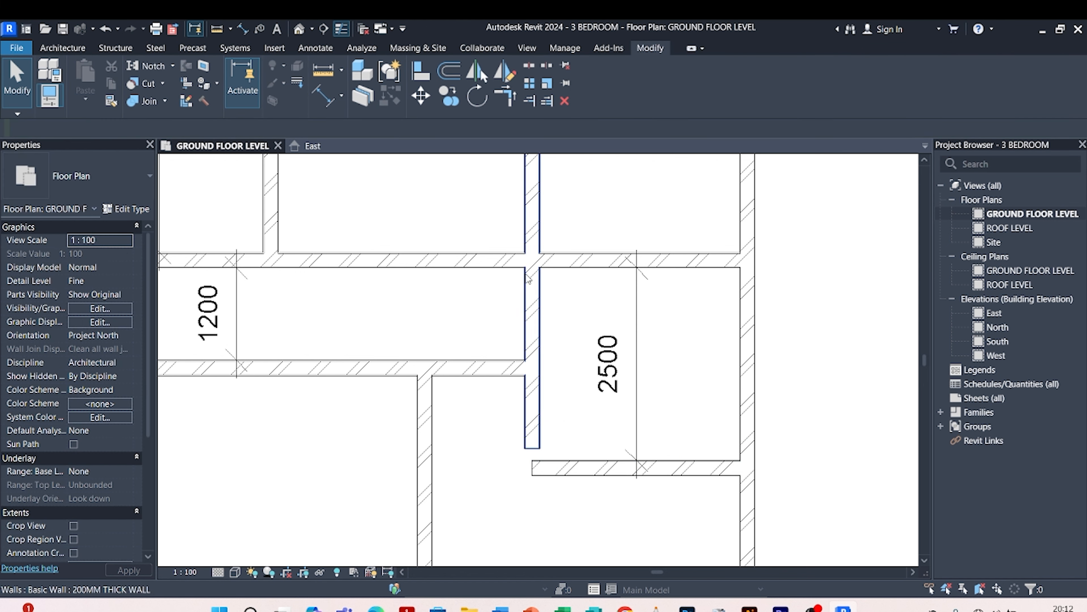
- Trim/extend the vertical interior wall and the small east room's lower wall so they meet in a corner
{"action": "left_click", "coordinate": [510, 105]}
{"action": "left_click", "coordinate": [541, 356]}
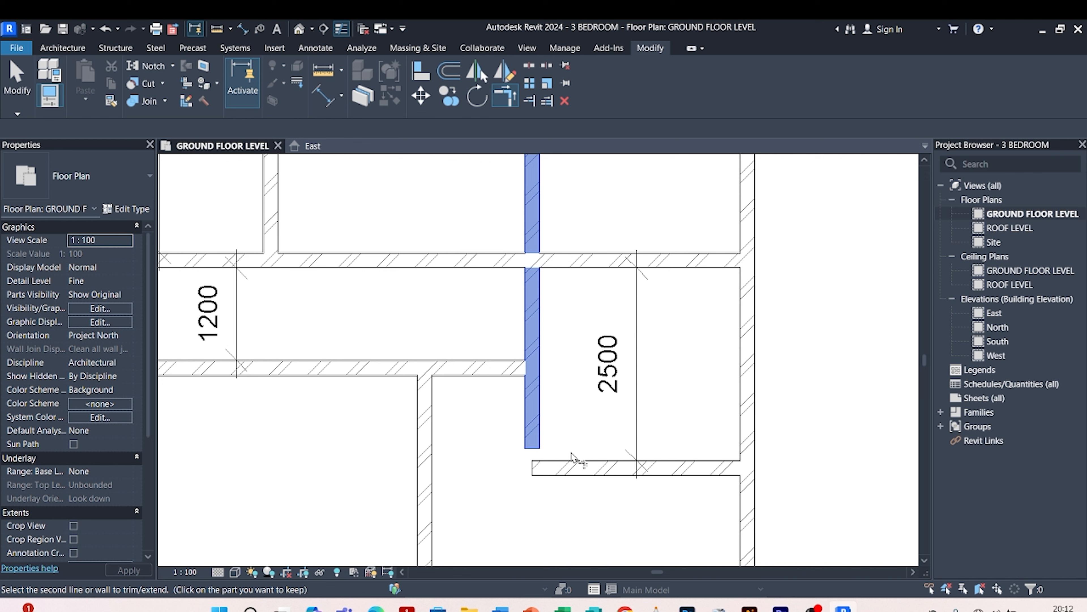
{"action": "left_click", "coordinate": [577, 475]}
{"action": "scroll", "coordinate": [559, 324], "scroll_direction": "down", "scroll_amount": 4}
{"action": "key", "text": "Escape"}
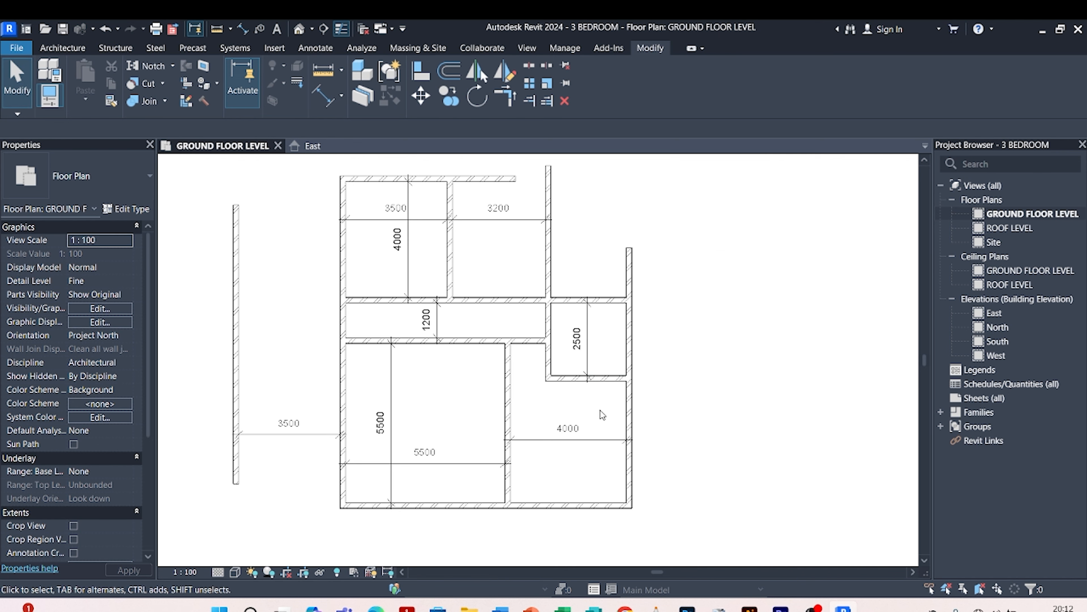
- Add an aligned vertical dimension in the southeast room, between the small room's lower wall and the south outer wall
{"action": "scroll", "coordinate": [562, 418], "scroll_direction": "up", "scroll_amount": 3}
{"action": "scroll", "coordinate": [562, 420], "scroll_direction": "down", "scroll_amount": 3}
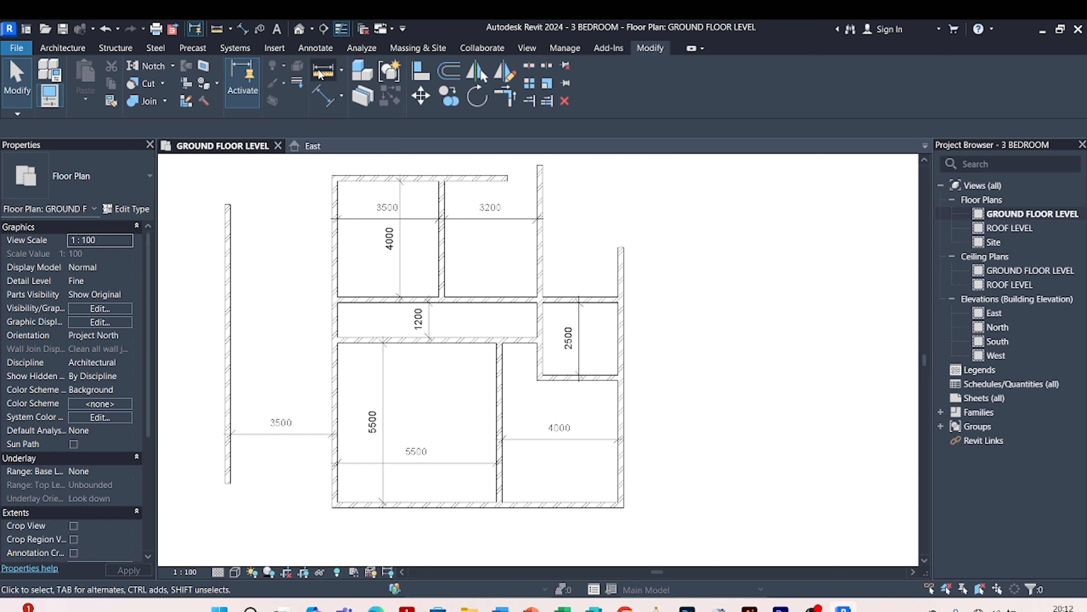
{"action": "left_click", "coordinate": [326, 95]}
{"action": "scroll", "coordinate": [578, 523], "scroll_direction": "up", "scroll_amount": 2}
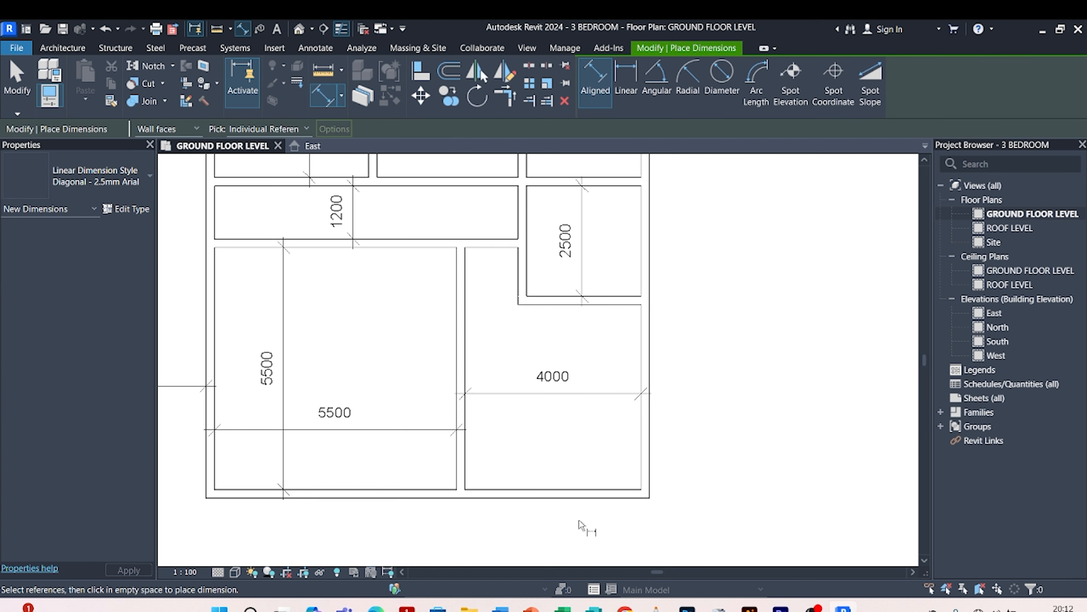
{"action": "left_click", "coordinate": [608, 312]}
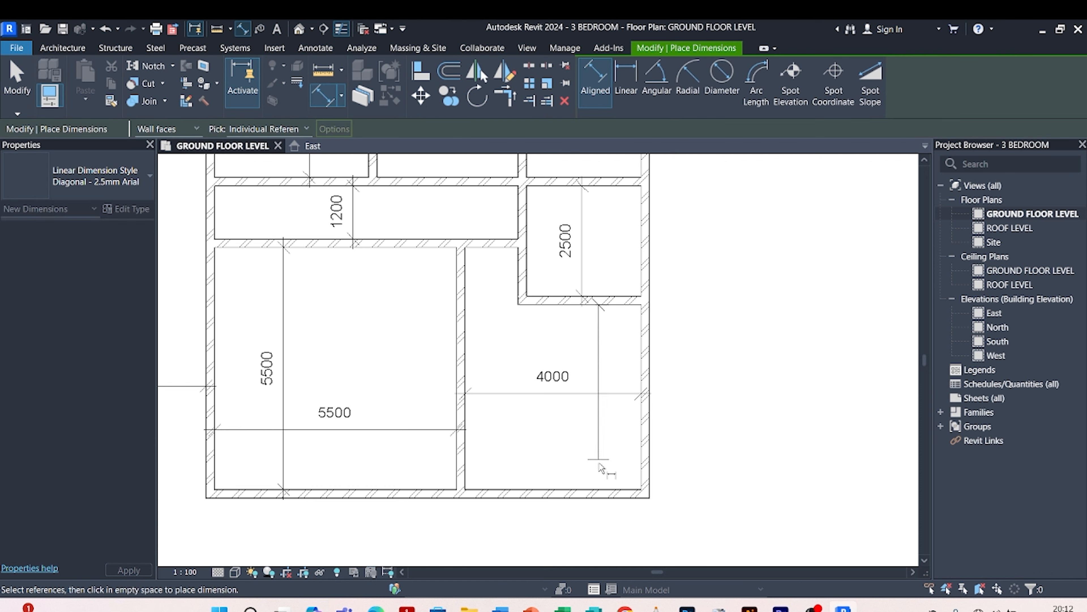
{"action": "left_click", "coordinate": [600, 488]}
{"action": "scroll", "coordinate": [595, 421], "scroll_direction": "up", "scroll_amount": 2}
{"action": "left_click", "coordinate": [610, 425]}
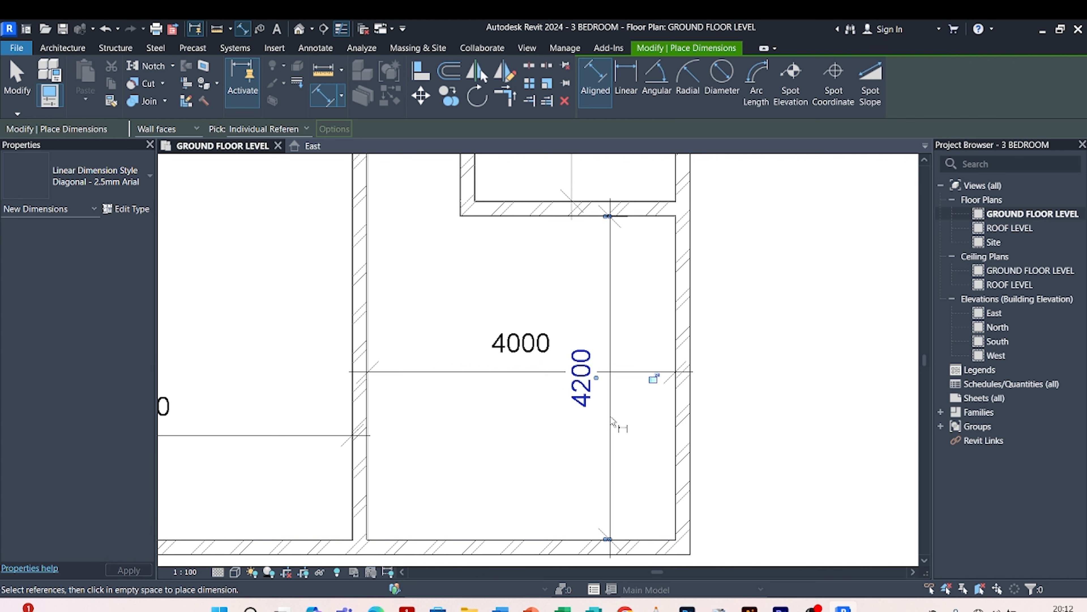
{"action": "scroll", "coordinate": [612, 411], "scroll_direction": "down", "scroll_amount": 2}
{"action": "scroll", "coordinate": [555, 434], "scroll_direction": "down", "scroll_amount": 3}
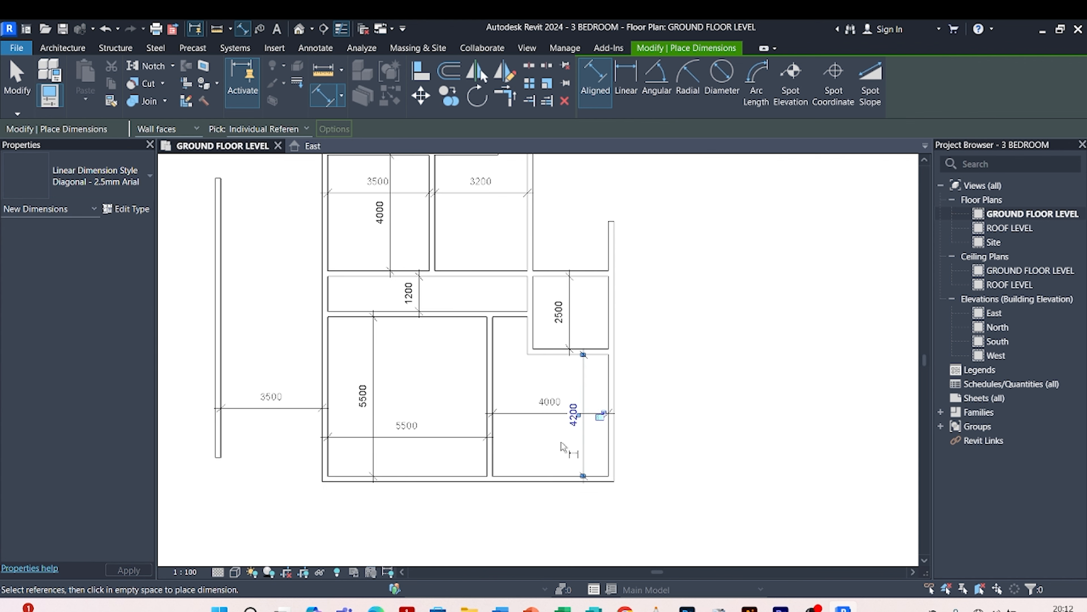
{"action": "scroll", "coordinate": [477, 376], "scroll_direction": "up", "scroll_amount": 2}
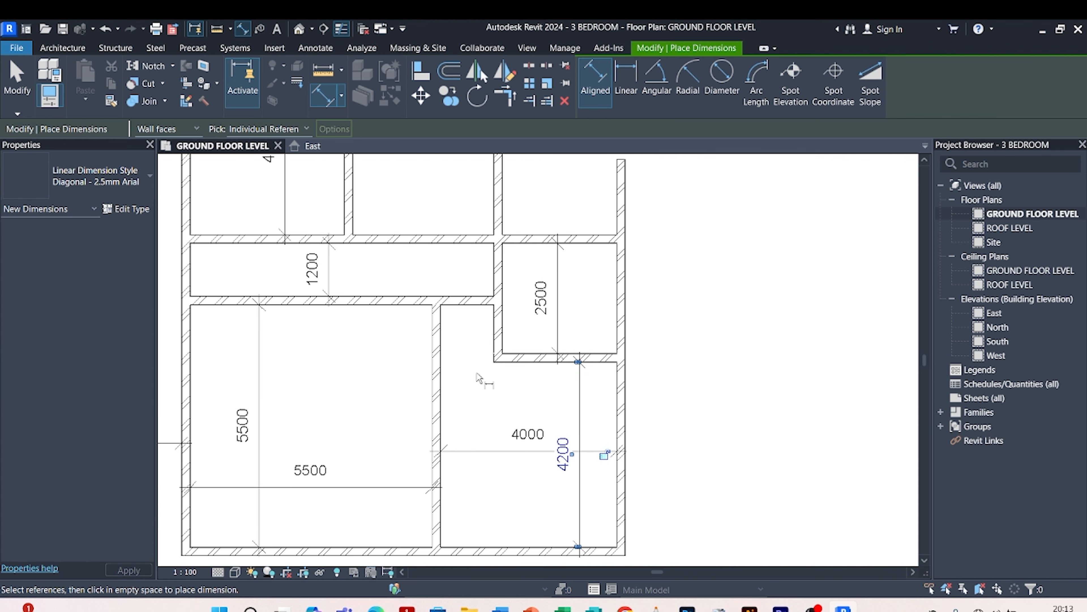
{"action": "scroll", "coordinate": [476, 376], "scroll_direction": "down", "scroll_amount": 2}
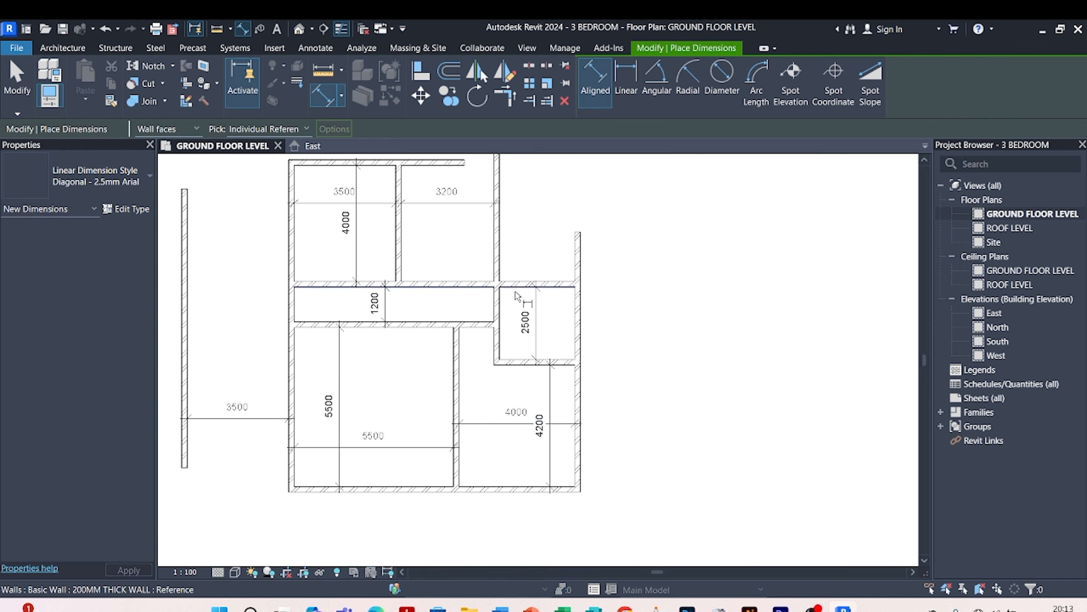
{"action": "scroll", "coordinate": [526, 293], "scroll_direction": "up", "scroll_amount": 2}
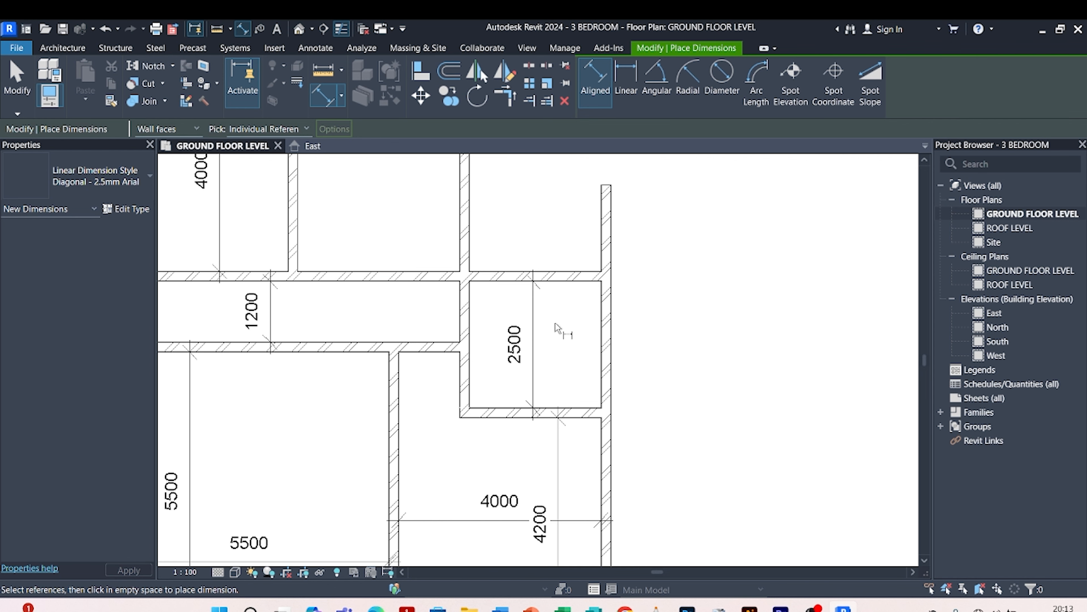
{"action": "key", "text": "Escape"}
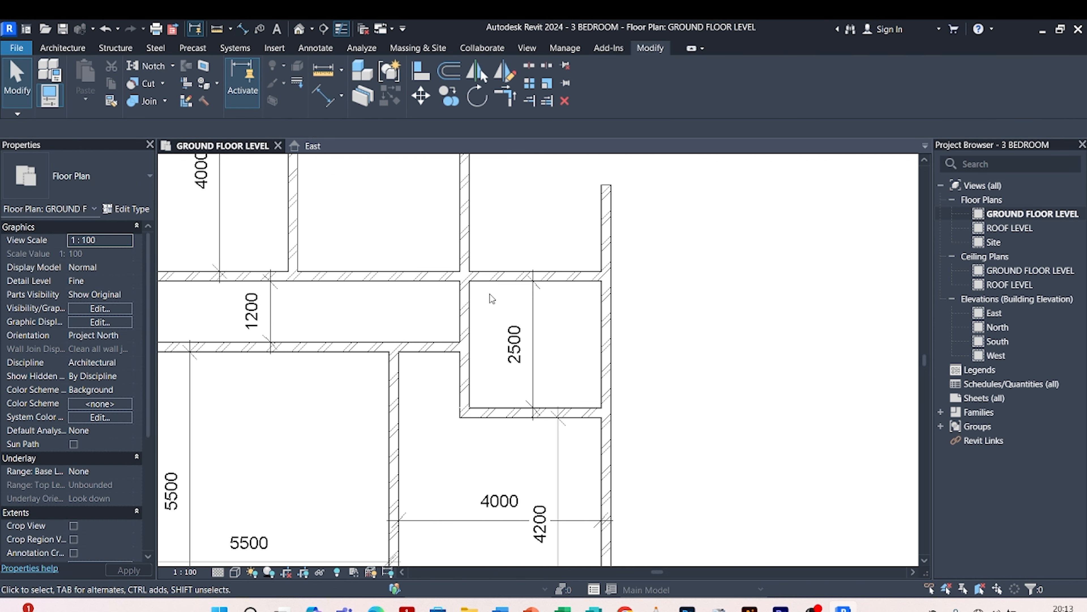
- Add an aligned horizontal dimension across the small east room, between its west wall and the east outer wall
{"action": "left_click", "coordinate": [327, 95]}
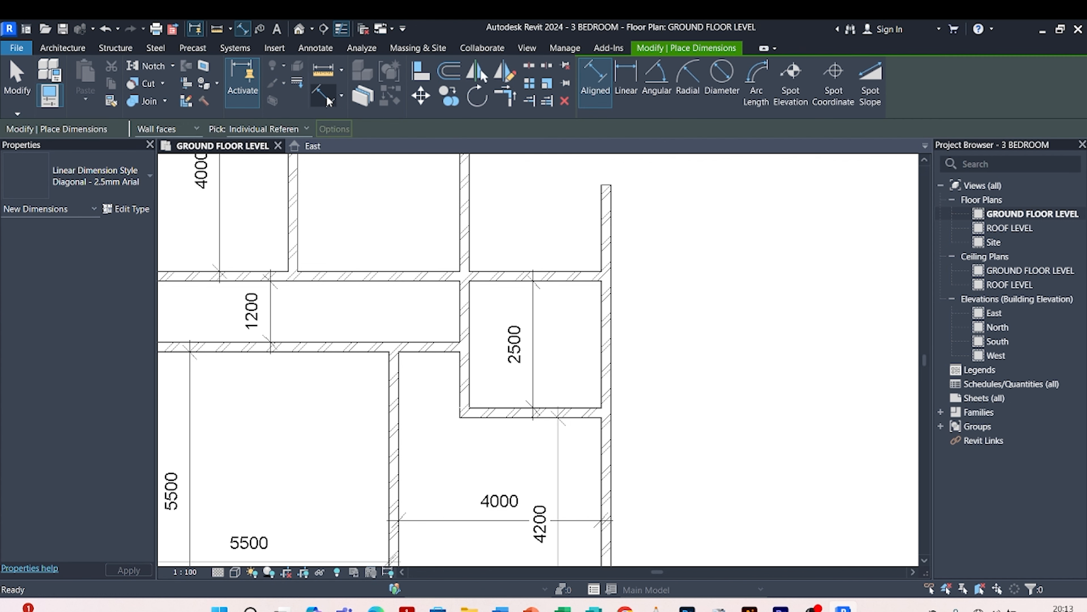
{"action": "left_click", "coordinate": [470, 322]}
{"action": "left_click", "coordinate": [606, 320]}
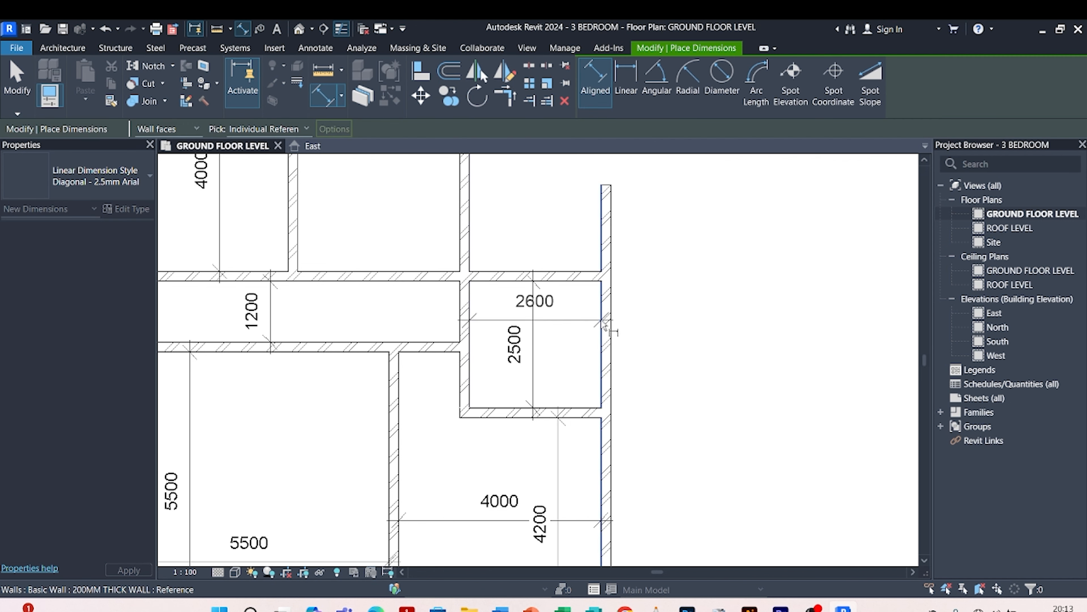
{"action": "scroll", "coordinate": [601, 321], "scroll_direction": "up", "scroll_amount": 2}
{"action": "left_click", "coordinate": [557, 326]}
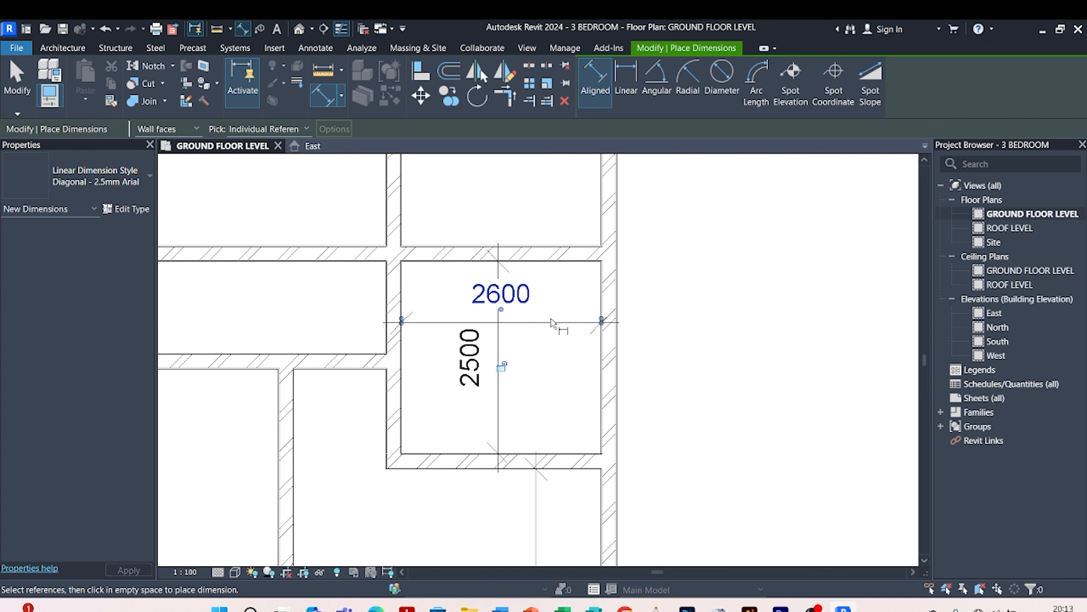
{"action": "scroll", "coordinate": [583, 310], "scroll_direction": "up", "scroll_amount": 1}
{"action": "left_click", "coordinate": [584, 309]}
{"action": "key", "text": "Escape"}
{"action": "key", "text": "Escape"}
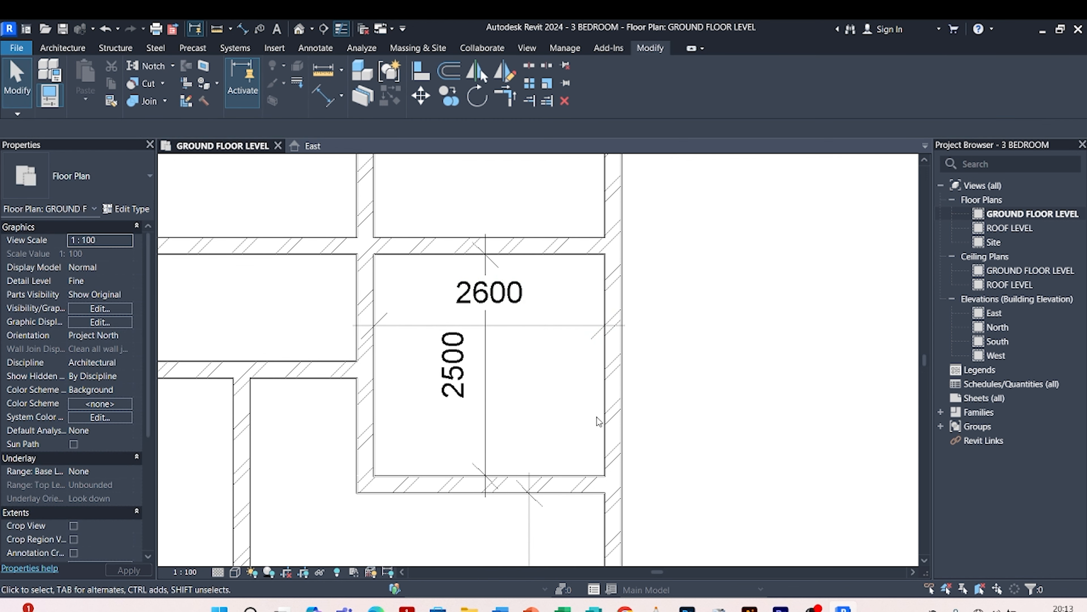
- Trim the small east room's lower wall and the east outer wall to a corner, unjoining the elements that cannot stay joined
{"action": "scroll", "coordinate": [544, 344], "scroll_direction": "down", "scroll_amount": 3}
{"action": "scroll", "coordinate": [584, 333], "scroll_direction": "down", "scroll_amount": 2}
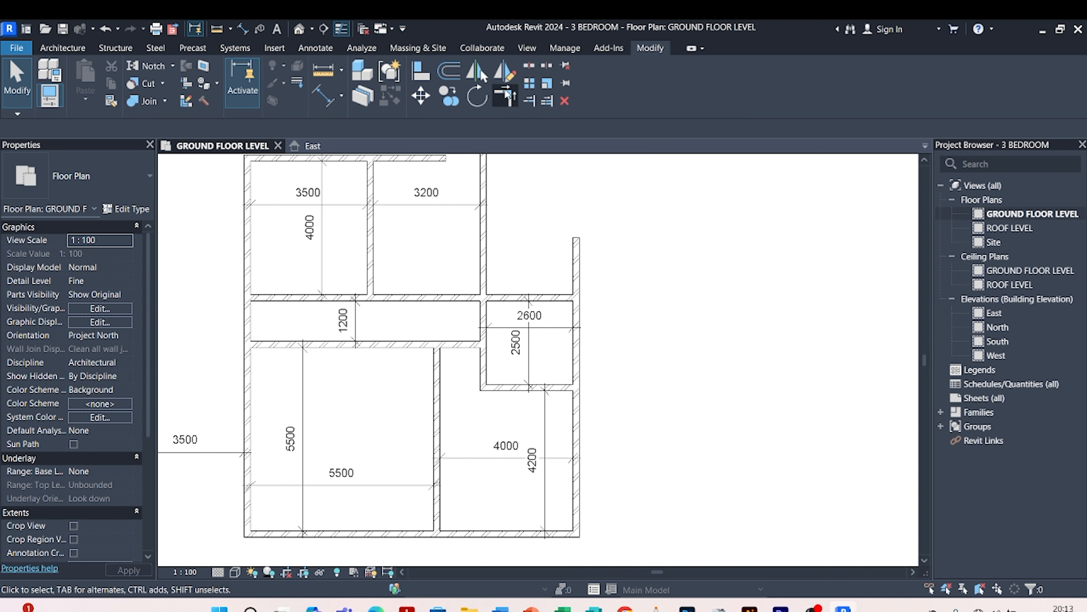
{"action": "left_click", "coordinate": [516, 101]}
{"action": "left_click", "coordinate": [553, 387]}
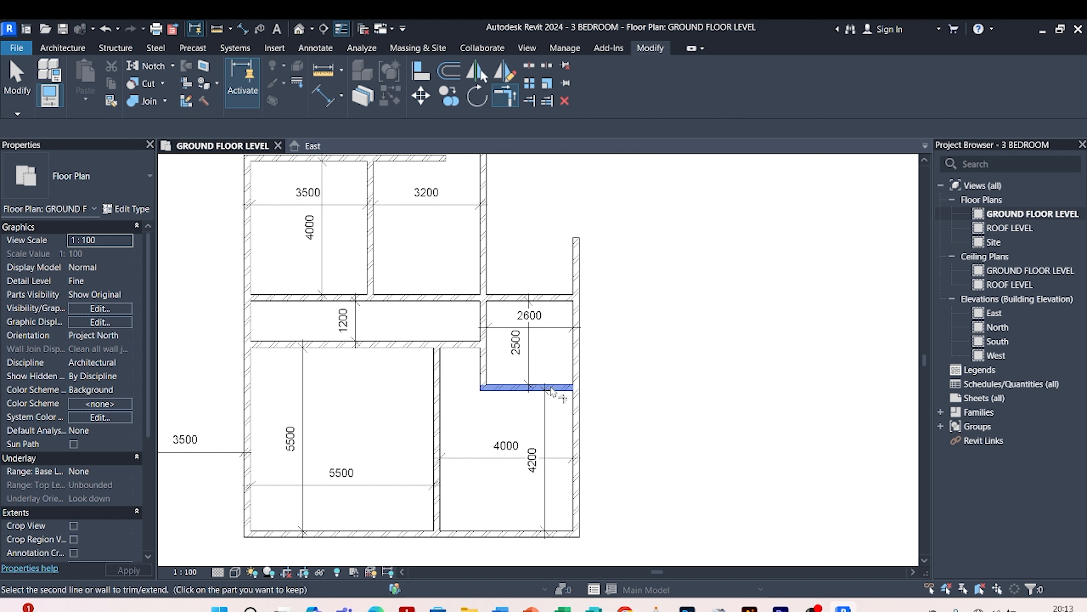
{"action": "left_click", "coordinate": [576, 412]}
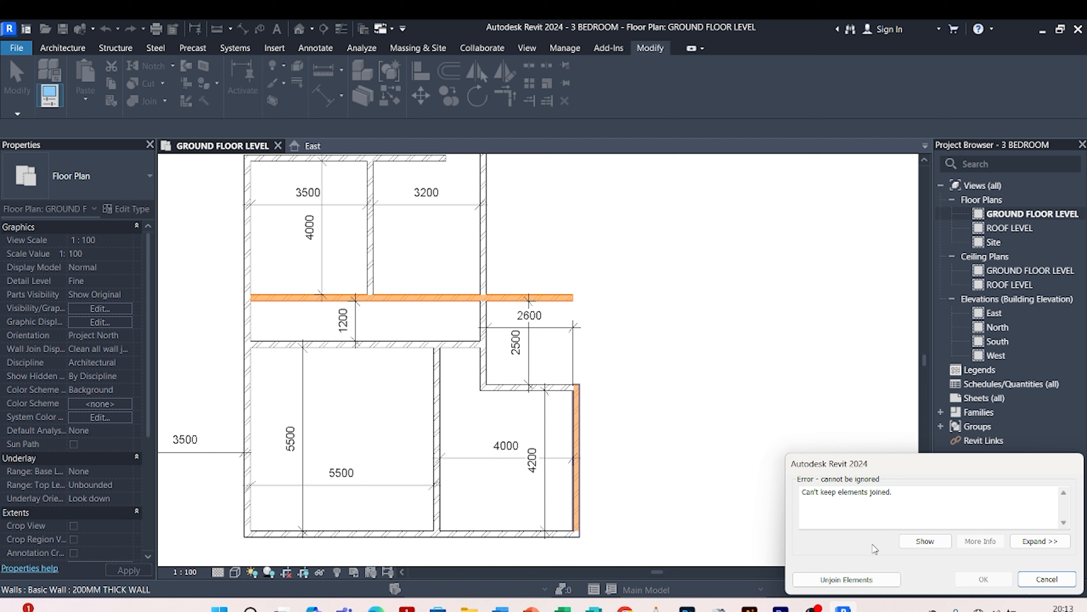
{"action": "left_click", "coordinate": [865, 580]}
{"action": "scroll", "coordinate": [617, 401], "scroll_direction": "up", "scroll_amount": 2}
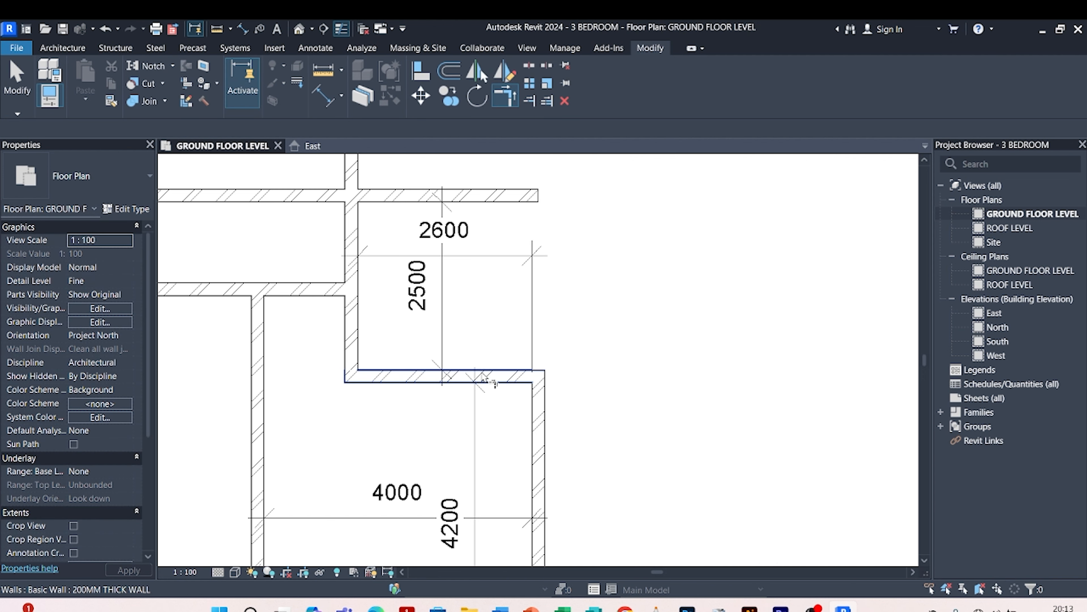
{"action": "scroll", "coordinate": [557, 413], "scroll_direction": "down", "scroll_amount": 2}
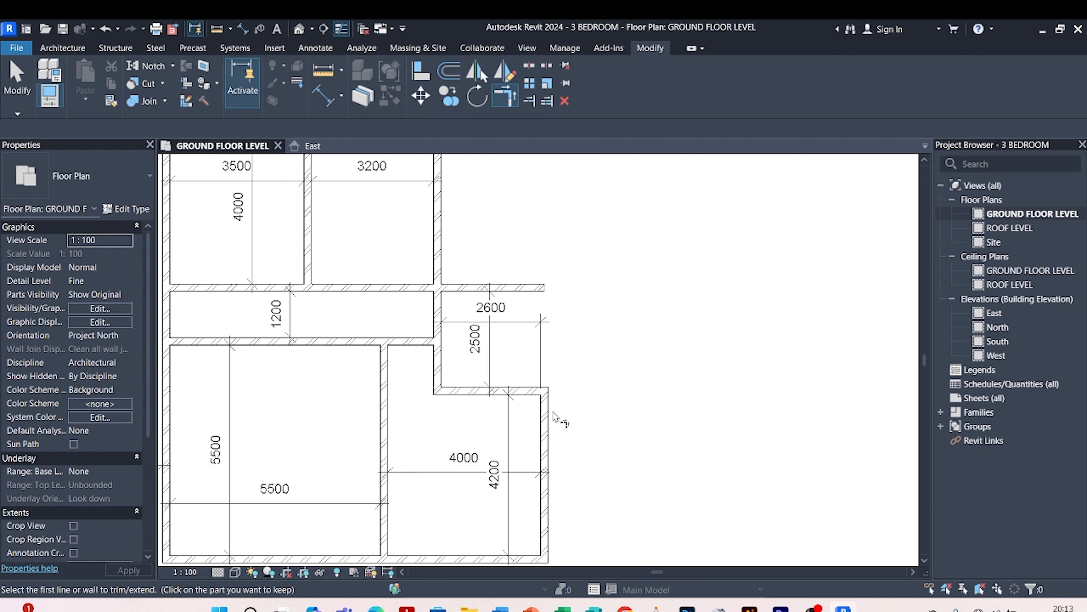
{"action": "key", "text": "Escape"}
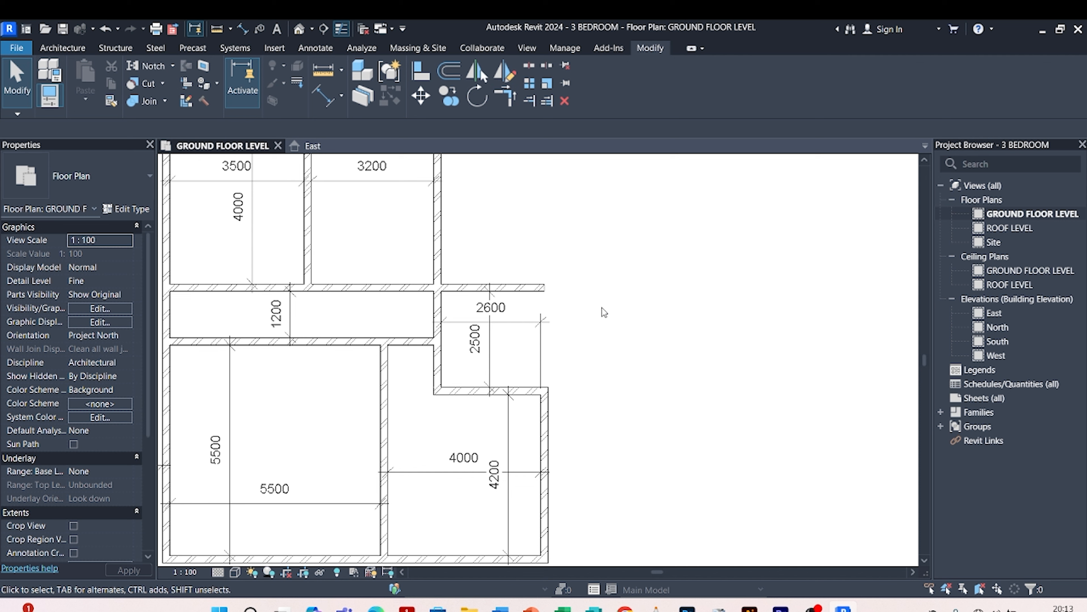
- Draw a vertical 200MM THICK WALL about 4800 mm long, about 3500 mm east of the small east room's west wall
{"action": "left_click", "coordinate": [520, 287]}
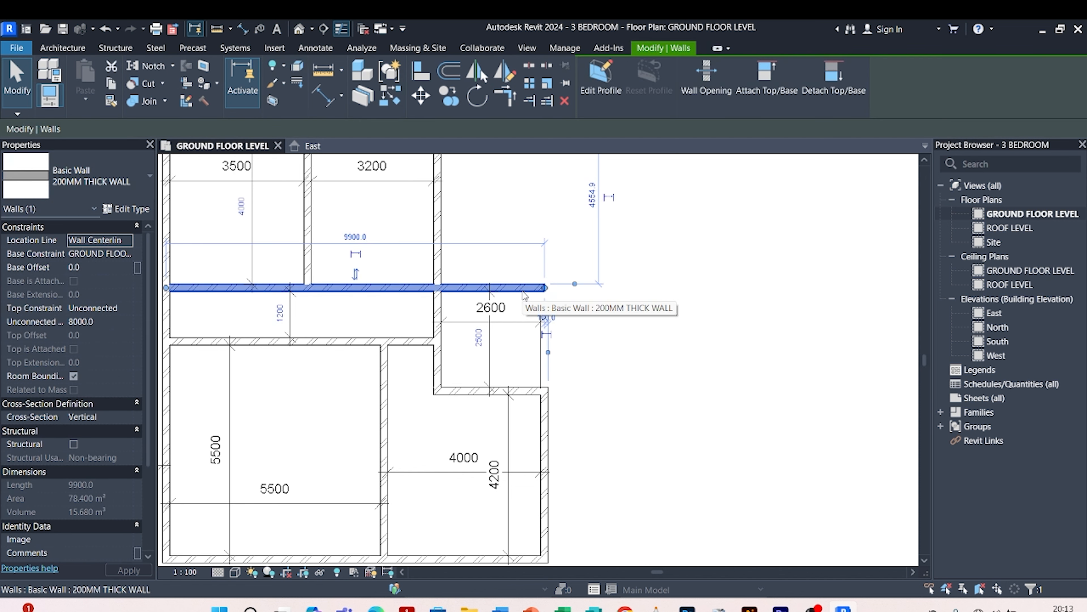
{"action": "left_click", "coordinate": [389, 95]}
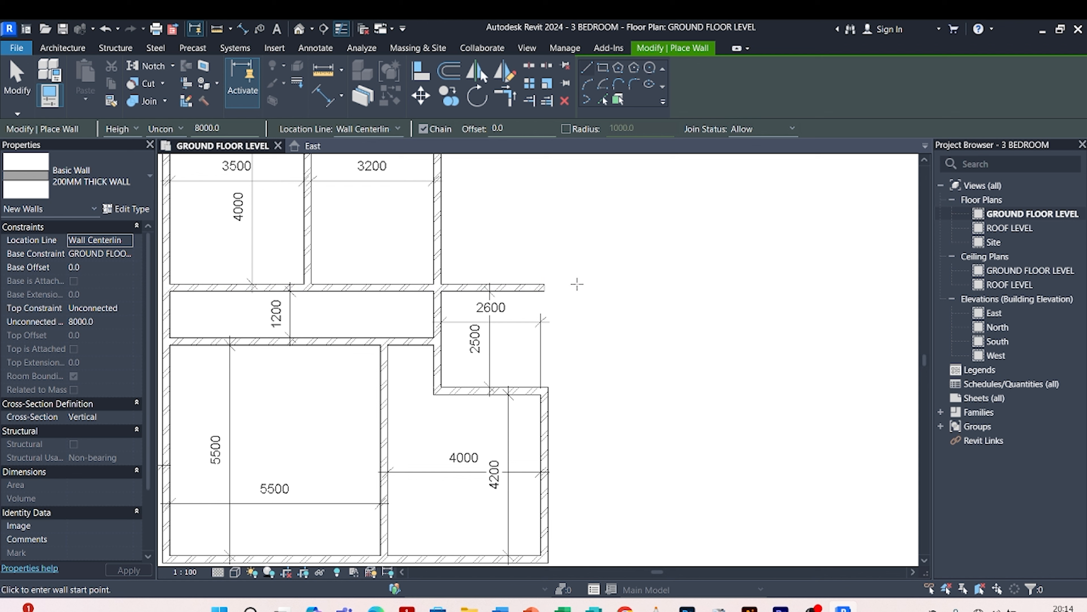
{"action": "left_click", "coordinate": [579, 390]}
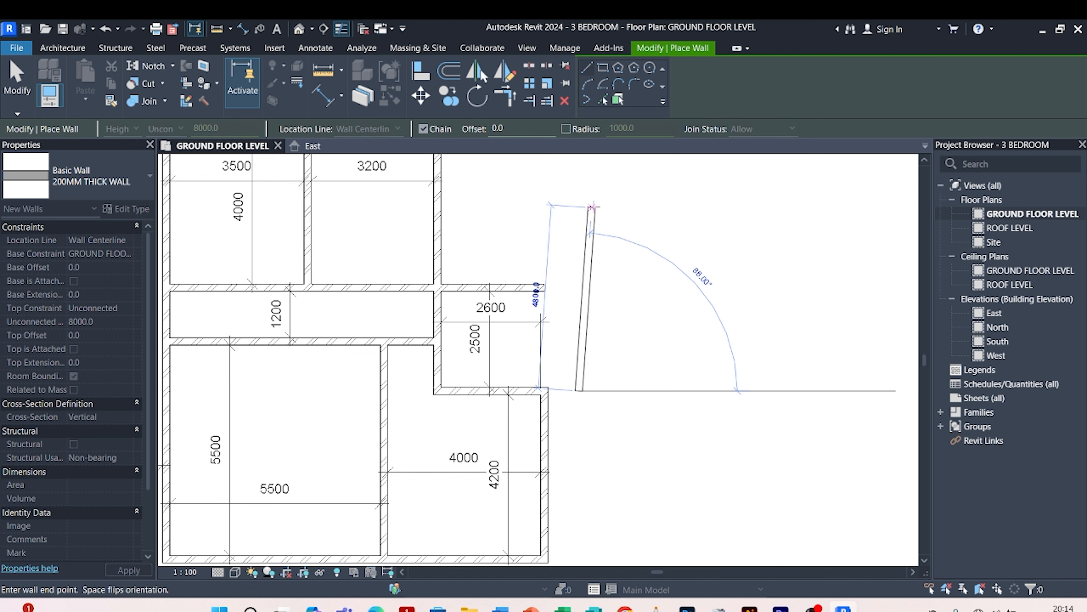
{"action": "left_click", "coordinate": [579, 208]}
{"action": "key", "text": "Escape"}
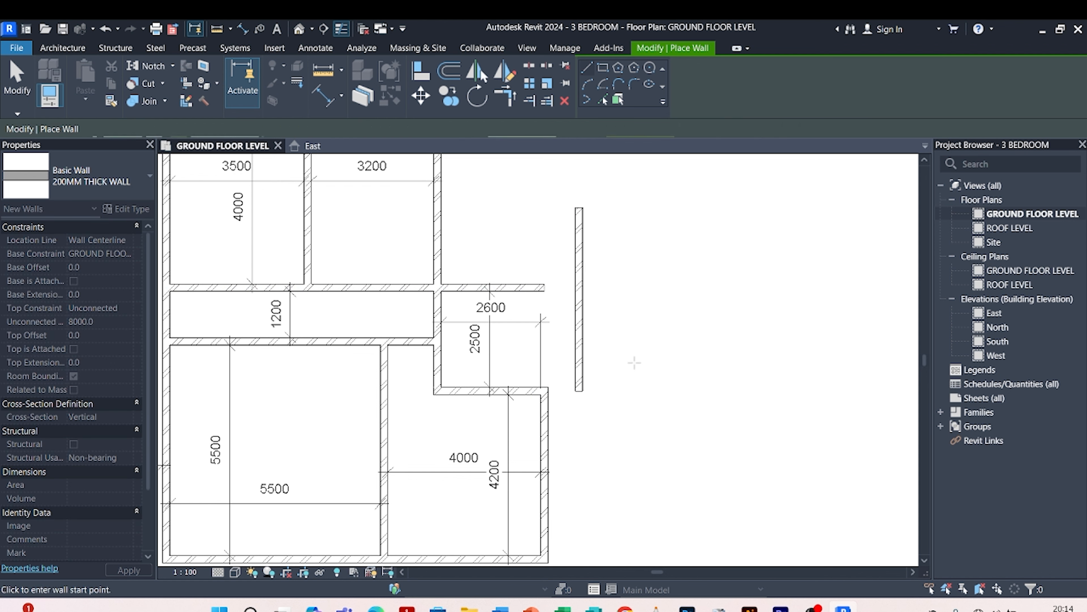
{"action": "key", "text": "Escape"}
- Delete the 2600 mm horizontal dimension across the small east room
{"action": "left_click", "coordinate": [590, 362]}
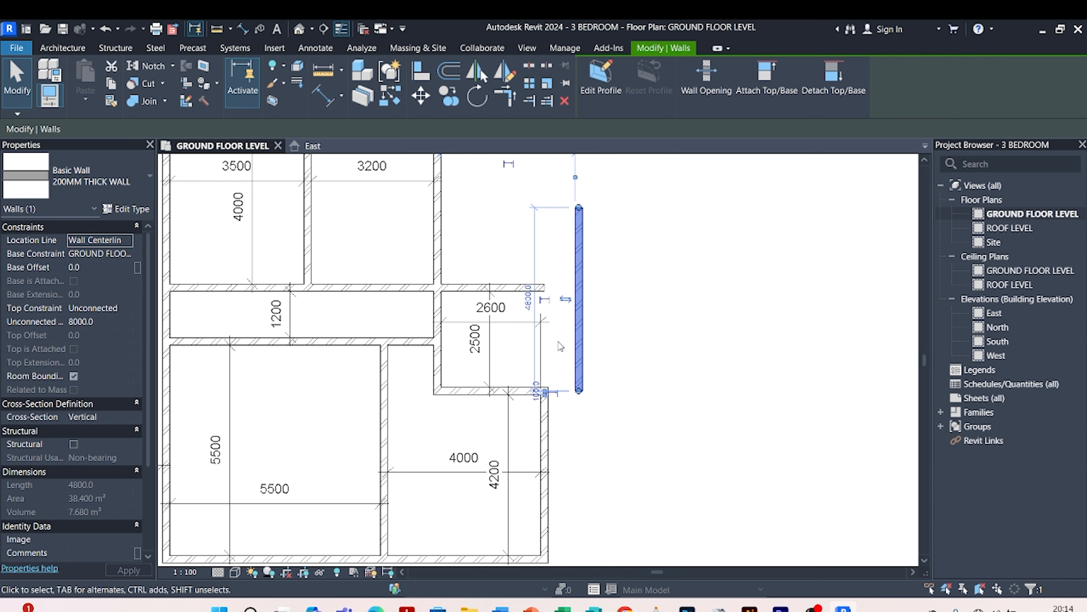
{"action": "left_click", "coordinate": [520, 344]}
{"action": "left_click", "coordinate": [516, 324]}
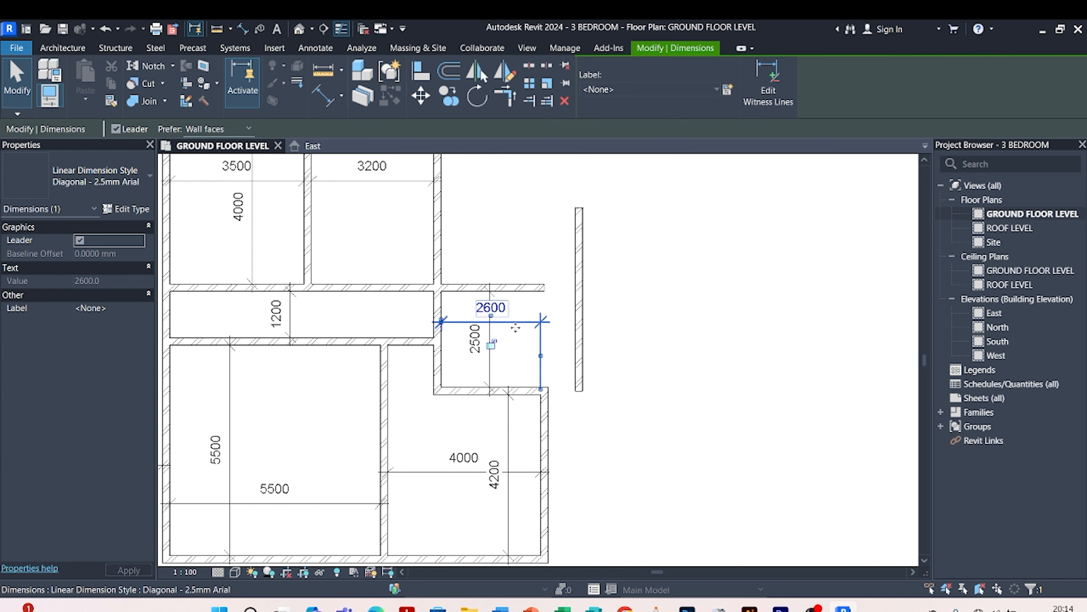
{"action": "key", "text": "Delete"}
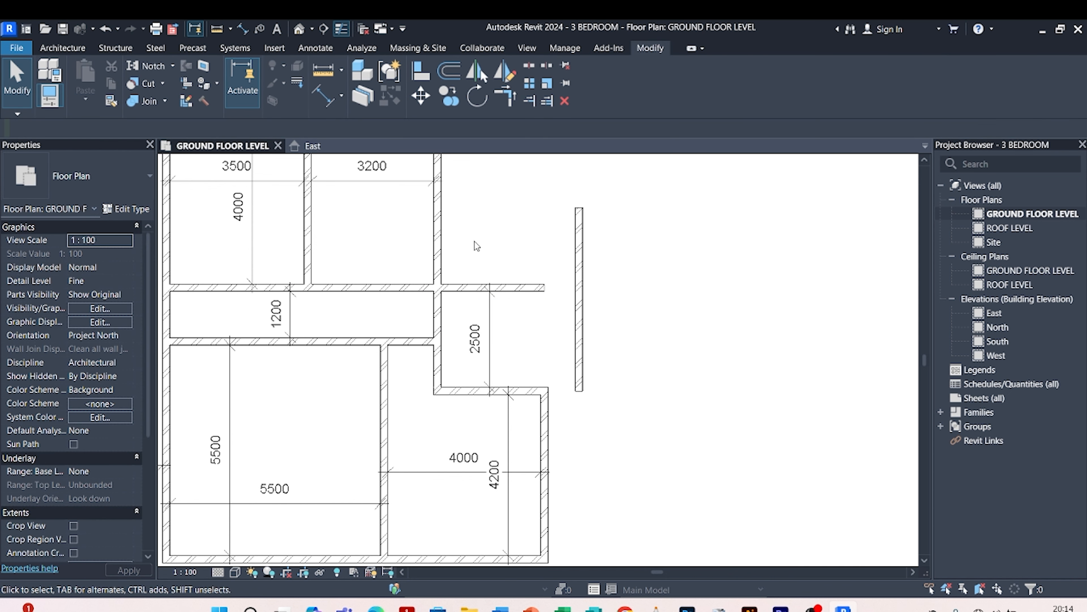
- Add an aligned horizontal dimension between the small east room's west wall and the new vertical wall to the east
{"action": "left_click", "coordinate": [323, 95]}
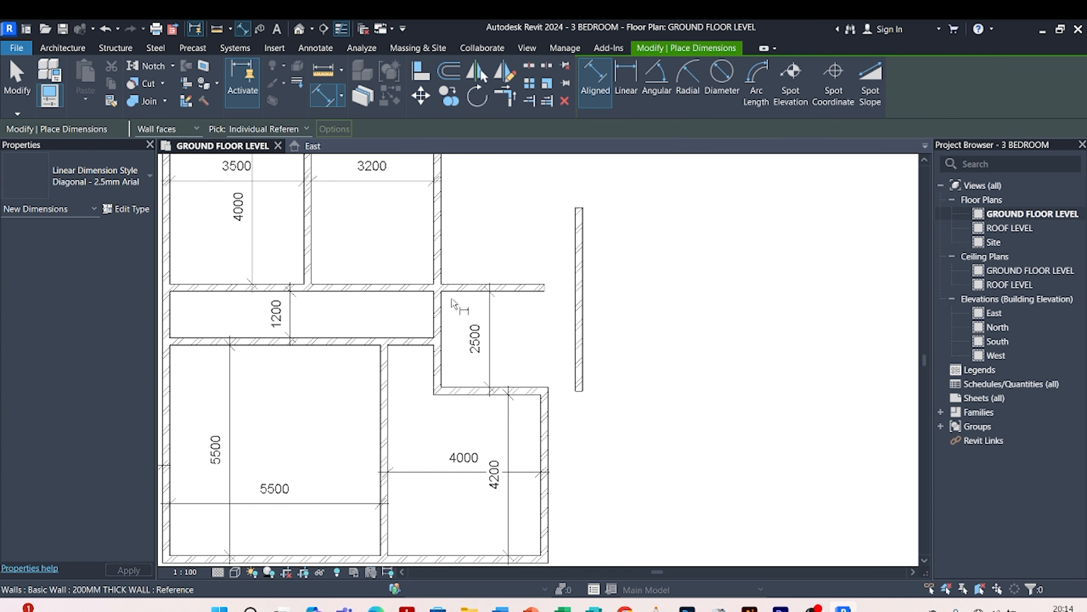
{"action": "left_click", "coordinate": [446, 319]}
{"action": "left_click", "coordinate": [576, 325]}
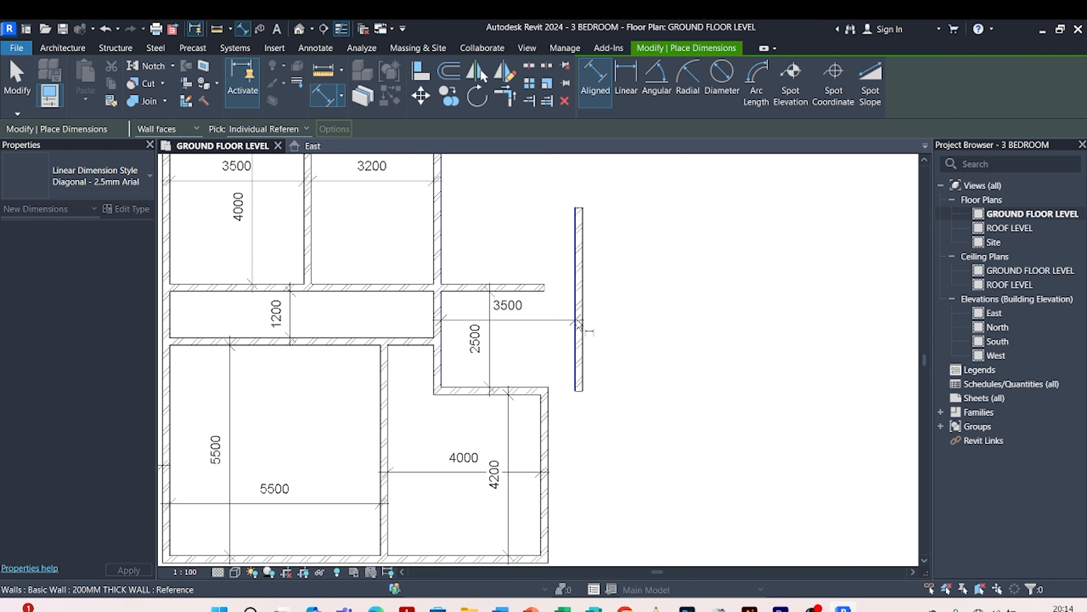
{"action": "scroll", "coordinate": [541, 334], "scroll_direction": "up", "scroll_amount": 2}
{"action": "left_click", "coordinate": [541, 333]}
{"action": "scroll", "coordinate": [542, 333], "scroll_direction": "down", "scroll_amount": 3}
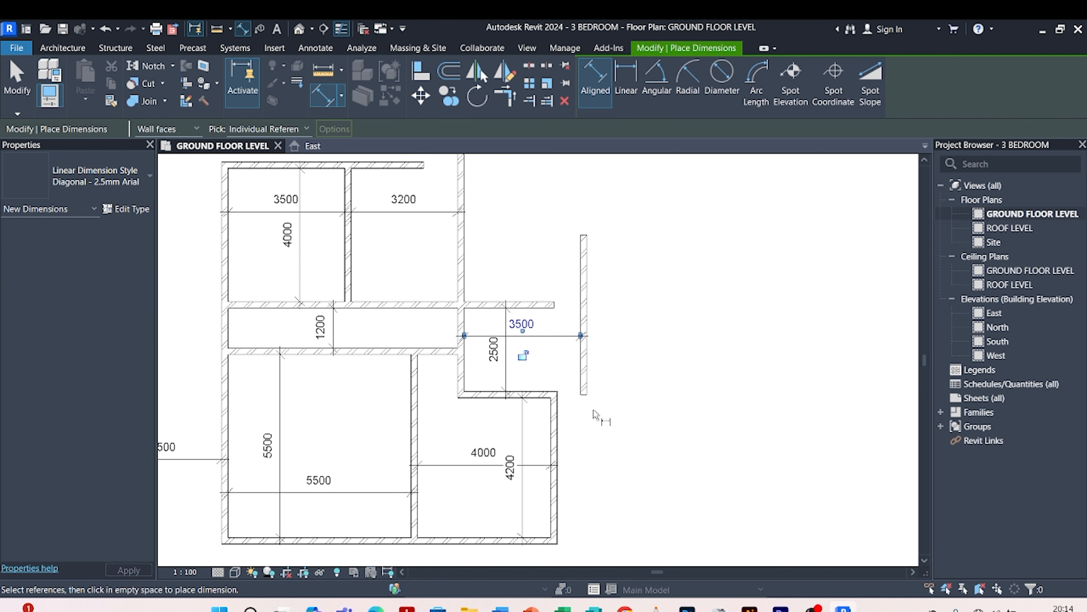
{"action": "scroll", "coordinate": [595, 415], "scroll_direction": "up", "scroll_amount": 2}
{"action": "key", "text": "Escape"}
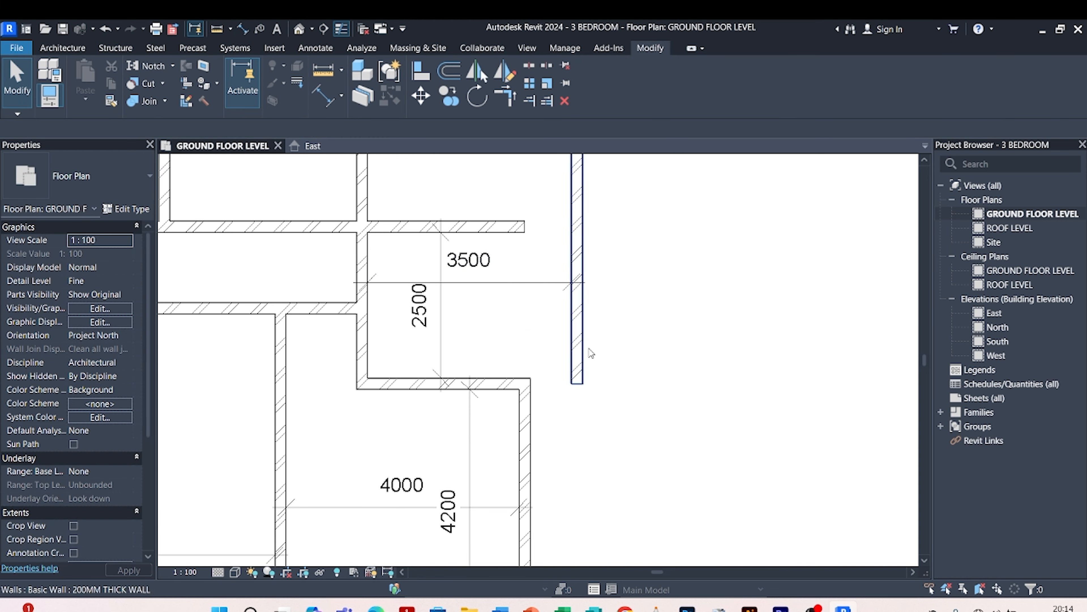
- Set the small east room's width to 3300 mm by repositioning the new east wall
{"action": "left_click", "coordinate": [577, 300]}
{"action": "left_click", "coordinate": [470, 268]}
{"action": "type", "text": "3"}
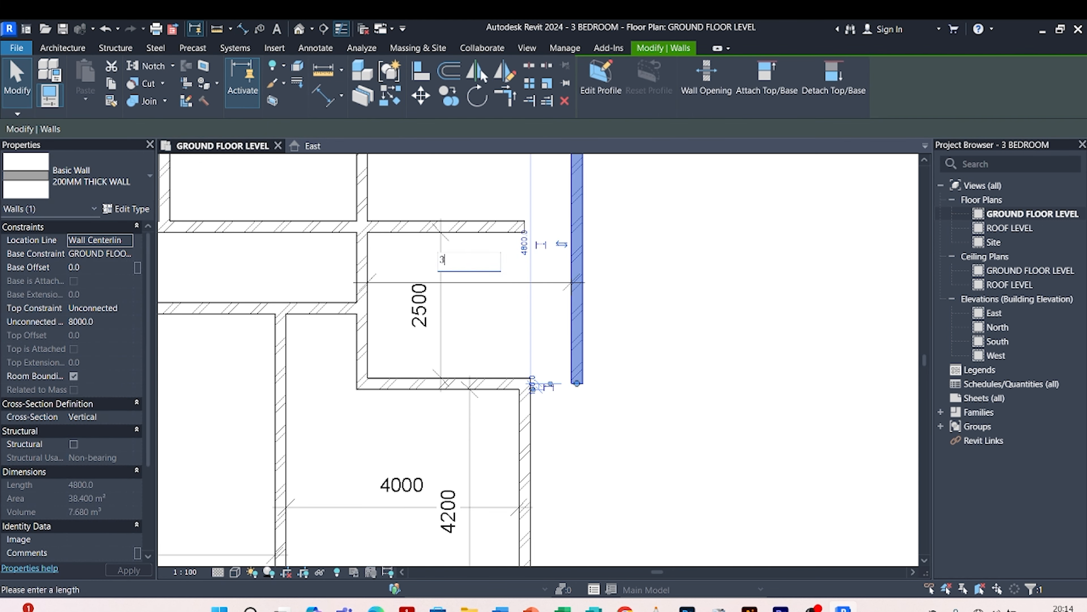
{"action": "type", "text": "300"}
{"action": "key", "text": "Return"}
{"action": "left_click", "coordinate": [622, 421]}
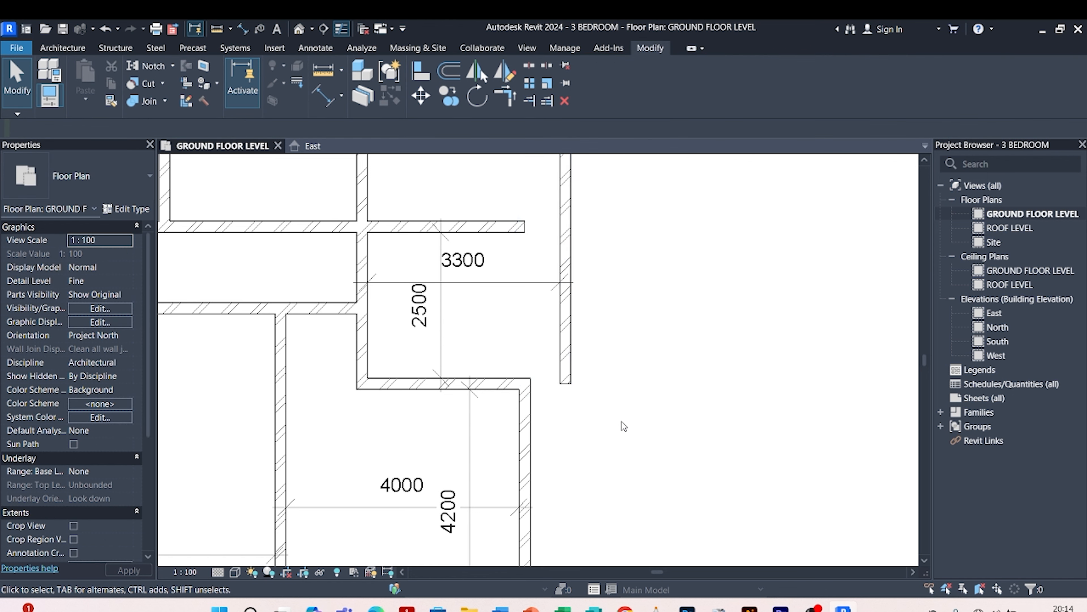
- Trim/extend the small east room's lower wall and the new east wall so they meet in a corner
{"action": "scroll", "coordinate": [622, 422], "scroll_direction": "down", "scroll_amount": 2}
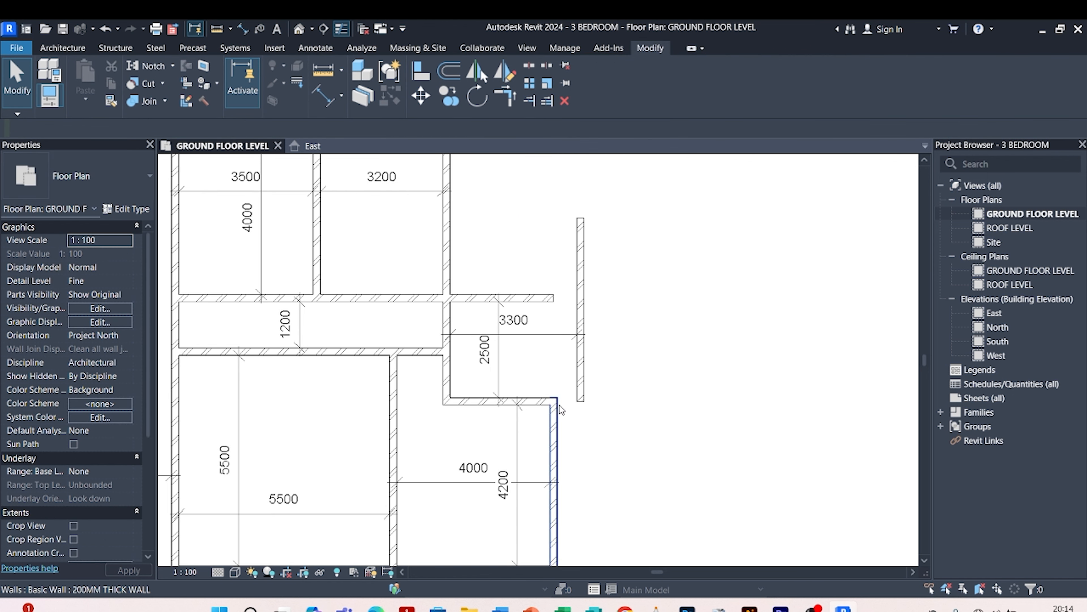
{"action": "left_click", "coordinate": [505, 97]}
{"action": "left_click", "coordinate": [529, 400]}
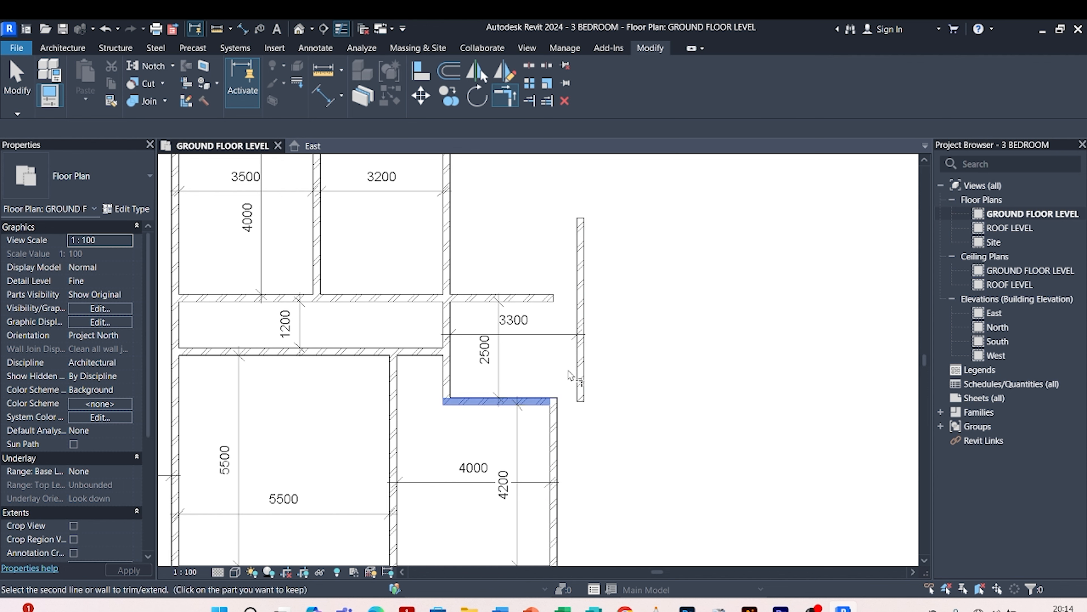
{"action": "left_click", "coordinate": [577, 373]}
{"action": "scroll", "coordinate": [539, 392], "scroll_direction": "down", "scroll_amount": 2}
{"action": "scroll", "coordinate": [542, 321], "scroll_direction": "up", "scroll_amount": 2}
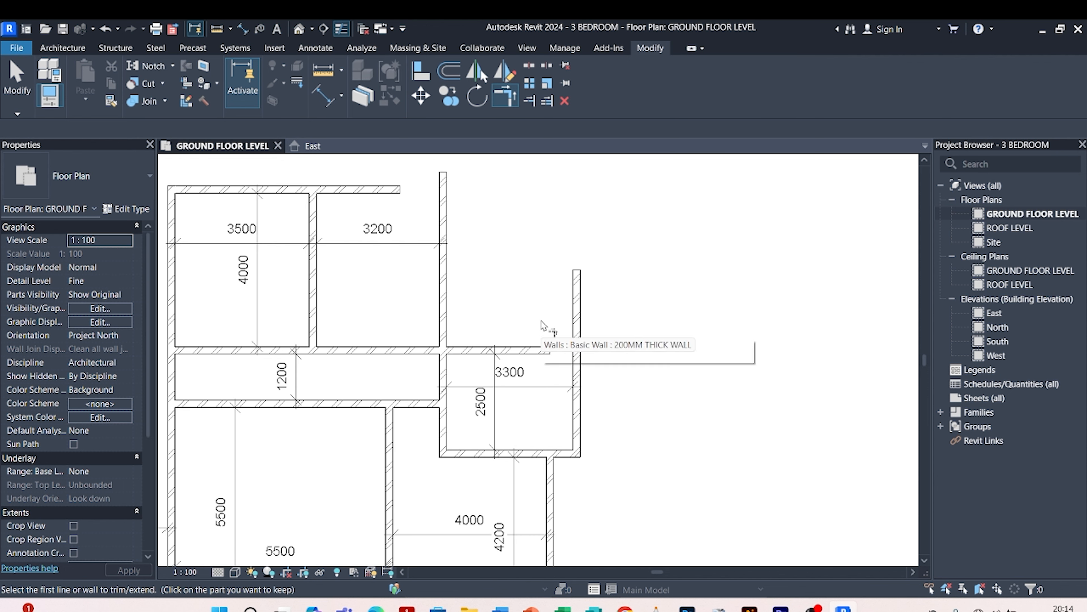
{"action": "key", "text": "Escape"}
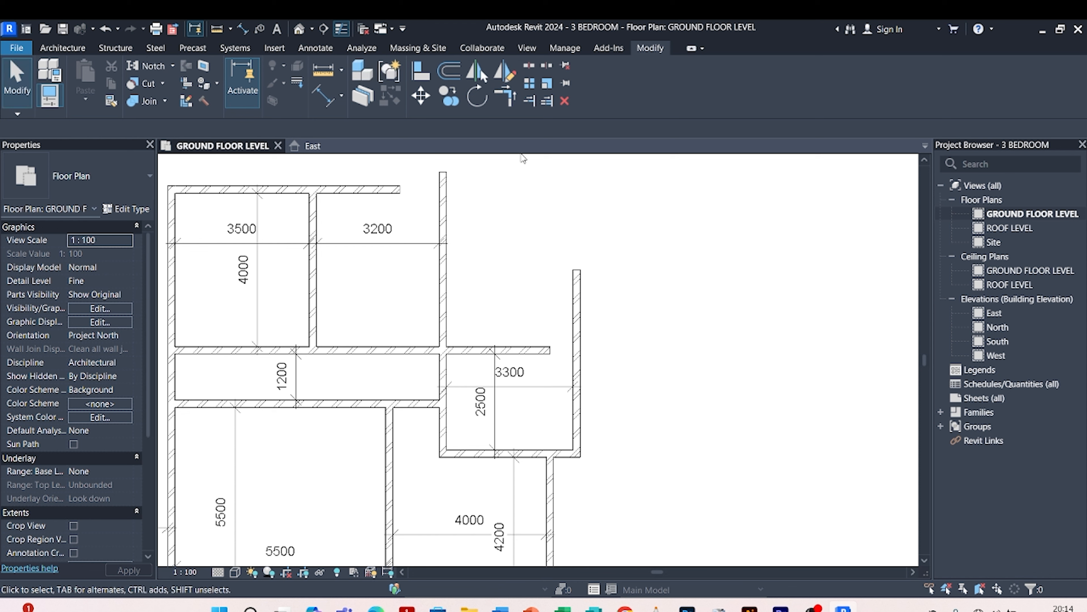
- Extend the small east room's upper wall to the new east wall with Trim/Extend Single Element
{"action": "left_click", "coordinate": [529, 102]}
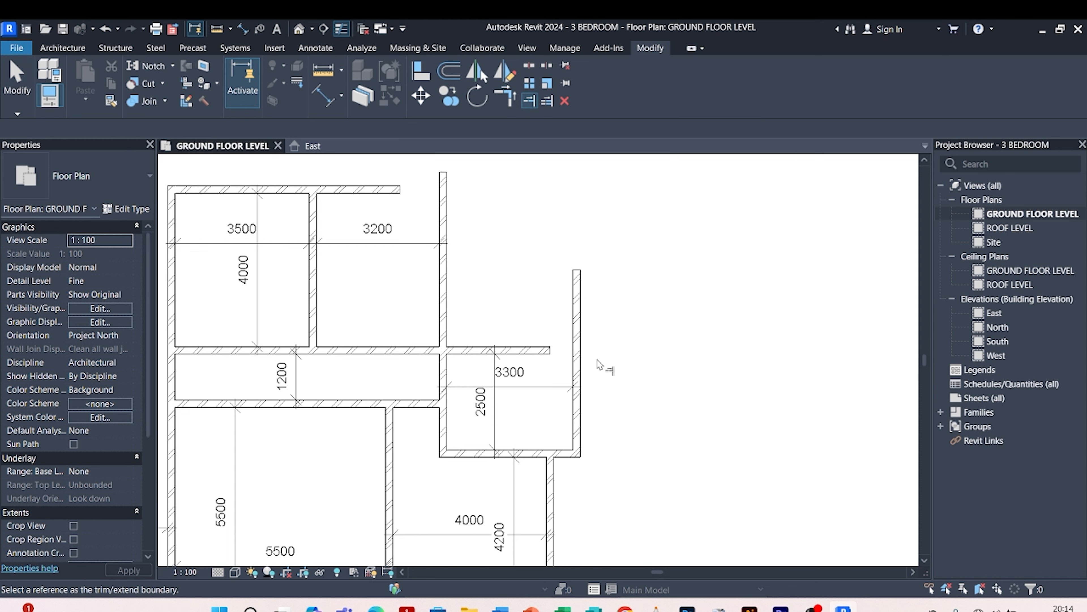
{"action": "left_click", "coordinate": [574, 365]}
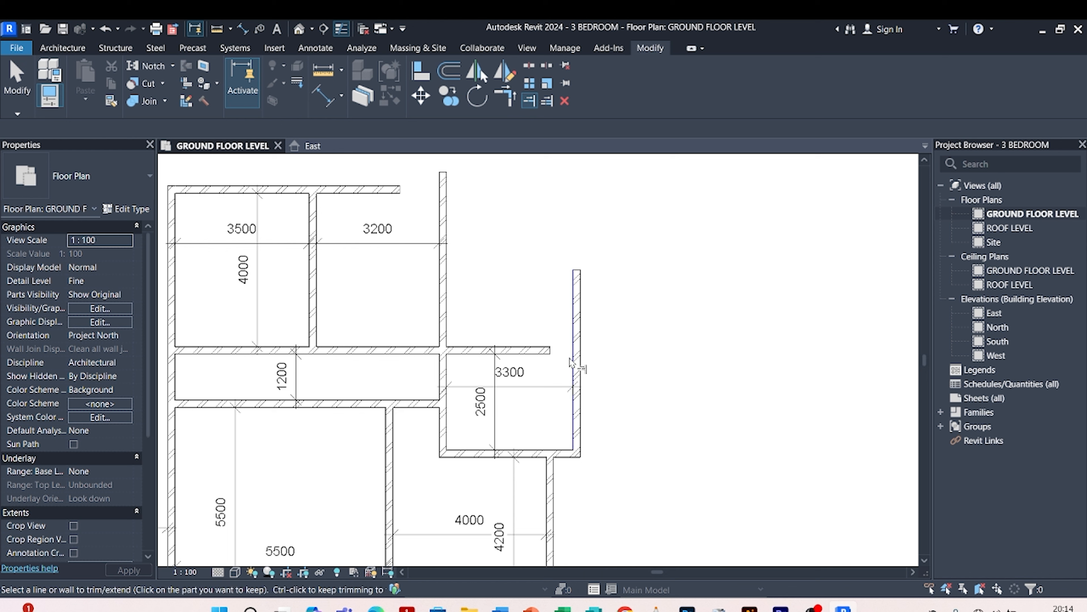
{"action": "left_click", "coordinate": [549, 359]}
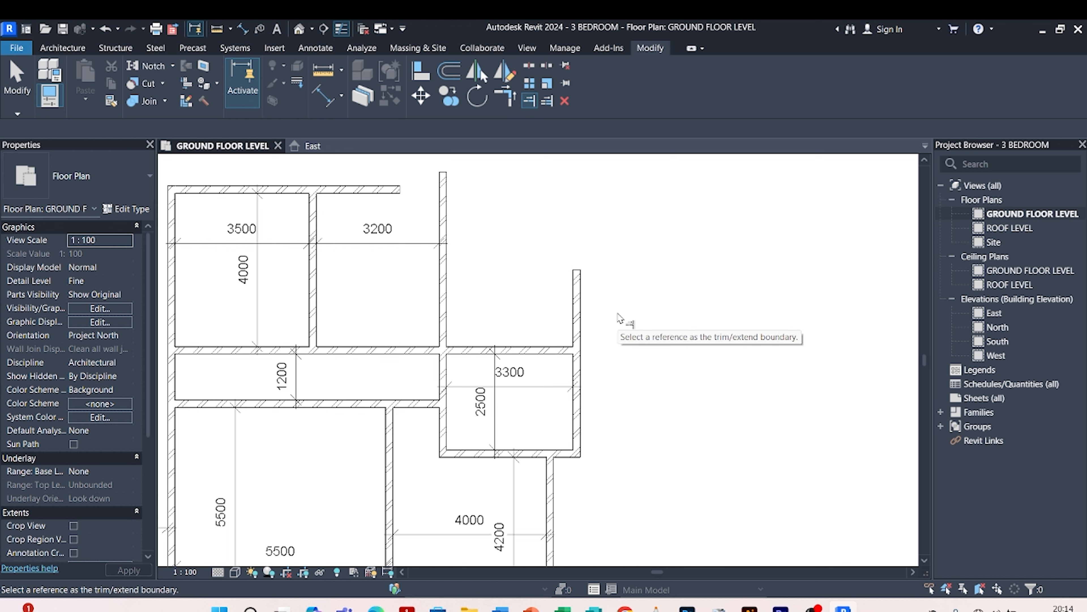
{"action": "scroll", "coordinate": [548, 371], "scroll_direction": "down", "scroll_amount": 3}
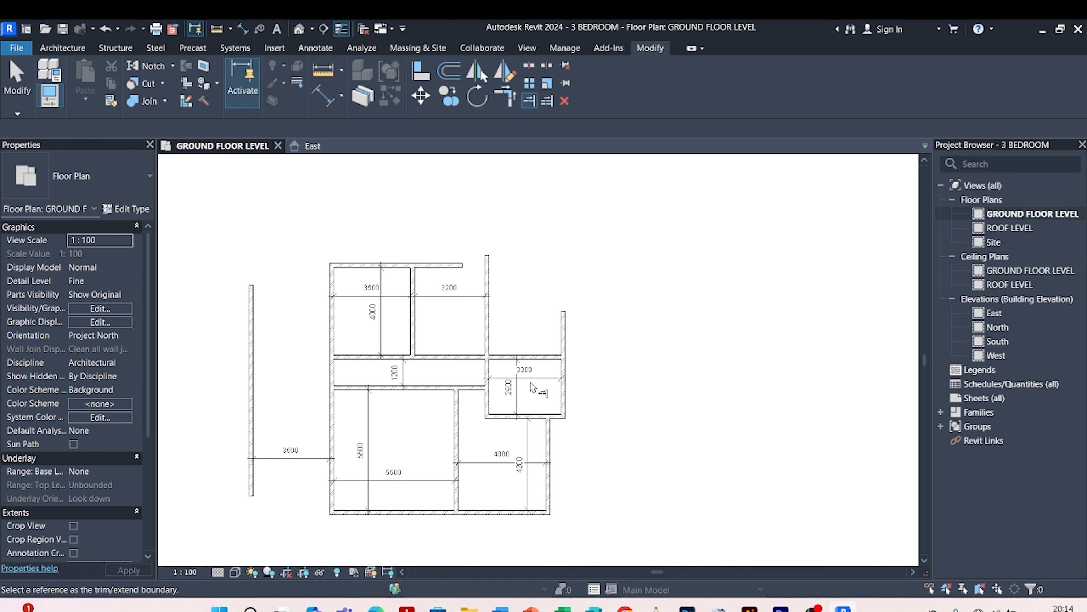
{"action": "scroll", "coordinate": [521, 388], "scroll_direction": "up", "scroll_amount": 1}
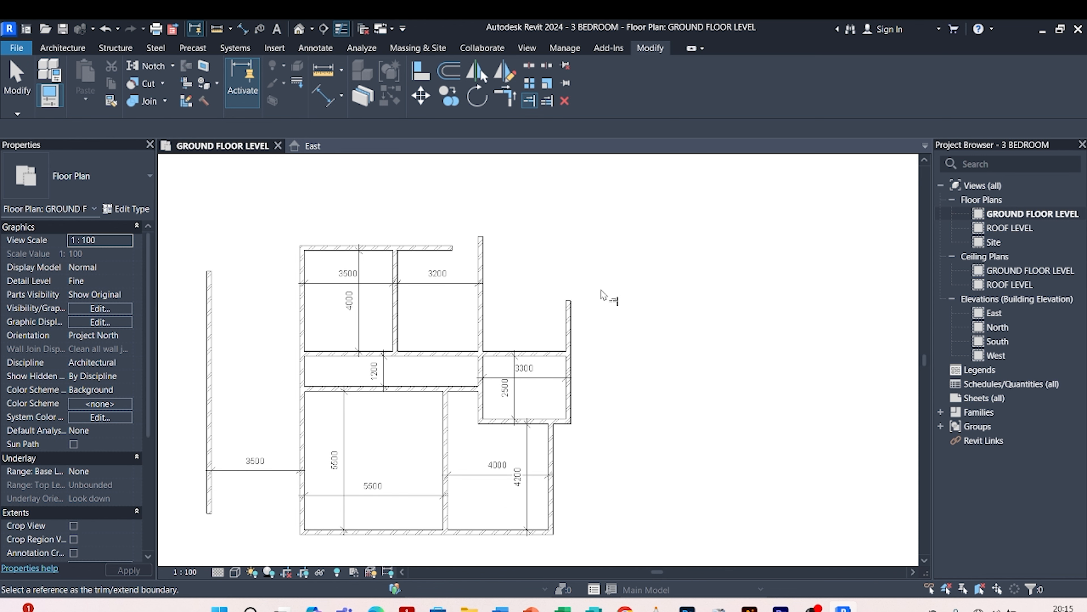
{"action": "key", "text": "Escape"}
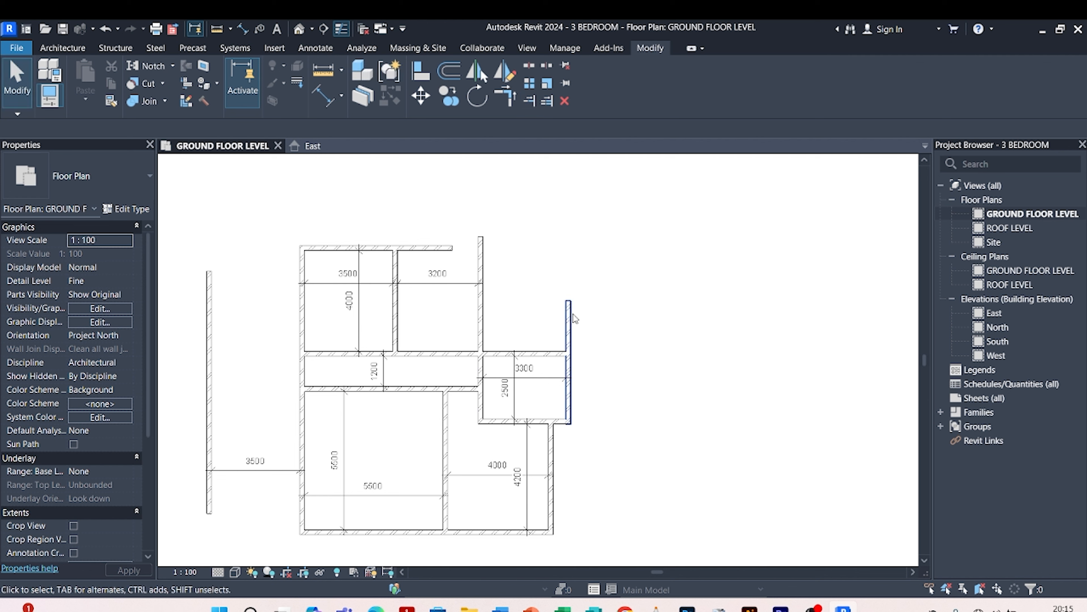
- Draw a 3500 mm horizontal wall of the same type from the long vertical interior wall to the upper end of the new east wall
{"action": "left_click", "coordinate": [567, 330]}
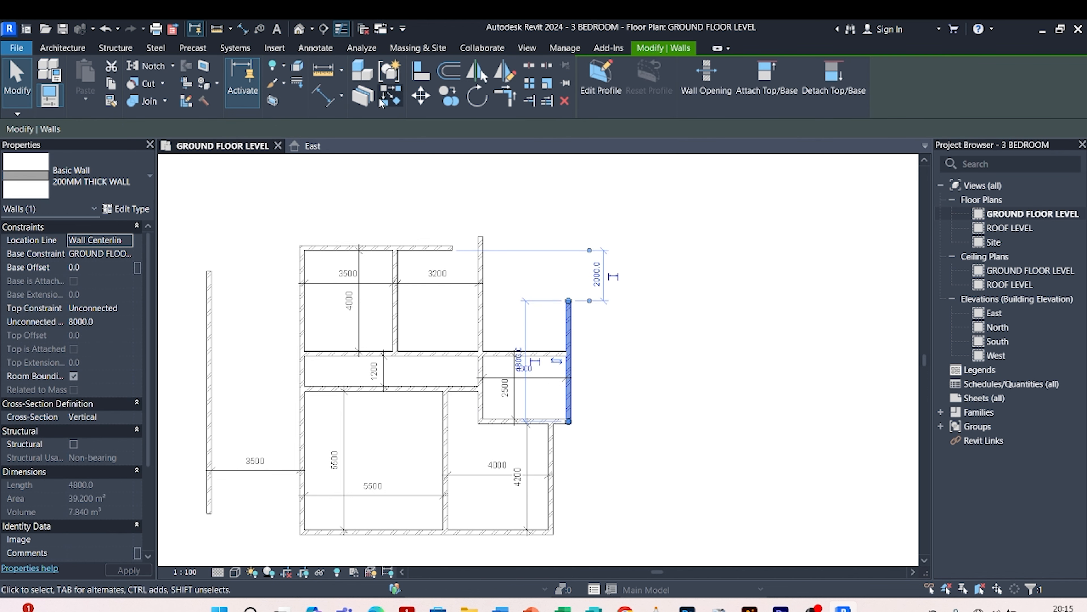
{"action": "key", "text": "w"}
{"action": "key", "text": "a"}
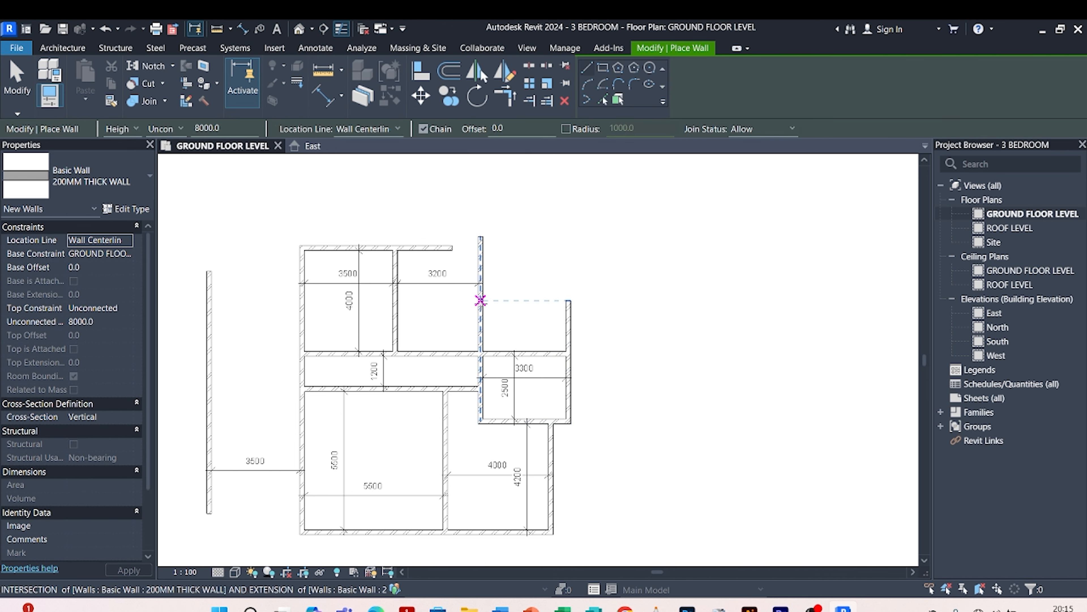
{"action": "left_click", "coordinate": [480, 300]}
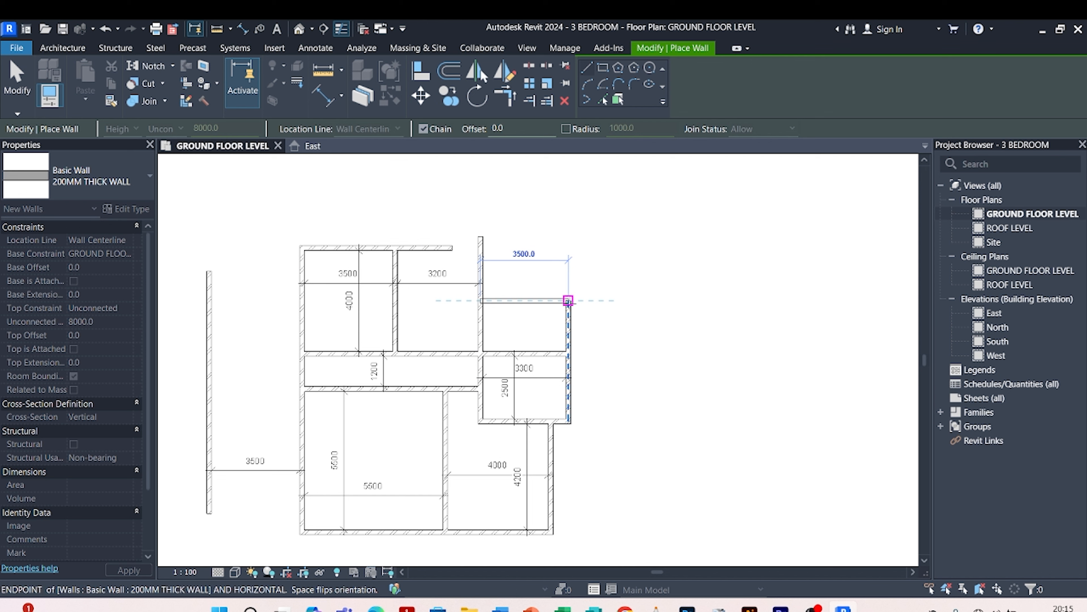
{"action": "left_click", "coordinate": [568, 301]}
{"action": "key", "text": "Escape"}
{"action": "key", "text": "Escape"}
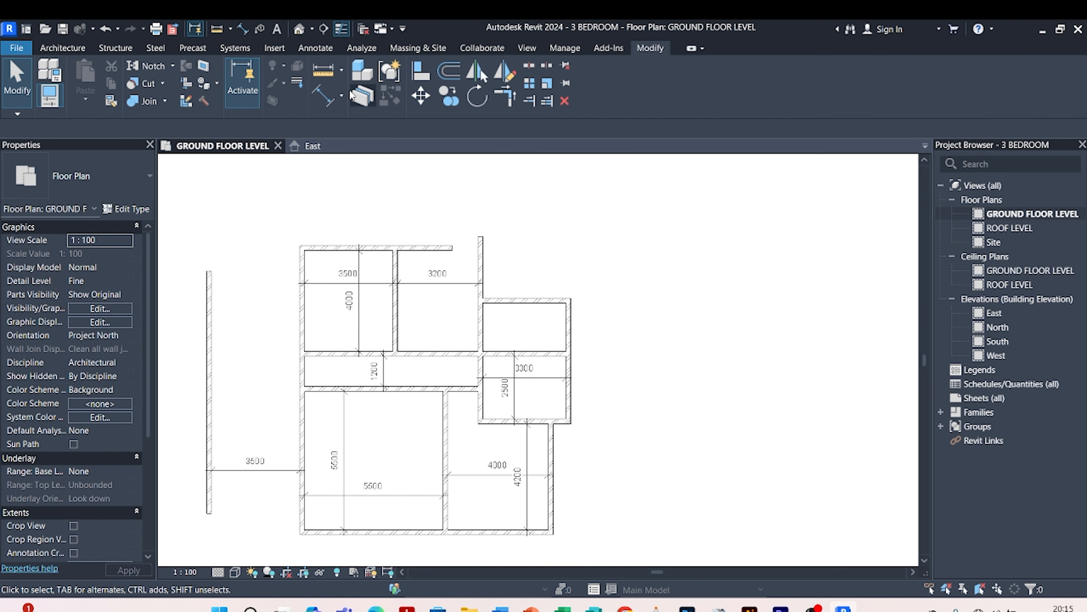
- Dimension the clear depth of the upper small east room between its lower and upper walls with an aligned dimension
{"action": "left_click", "coordinate": [333, 96]}
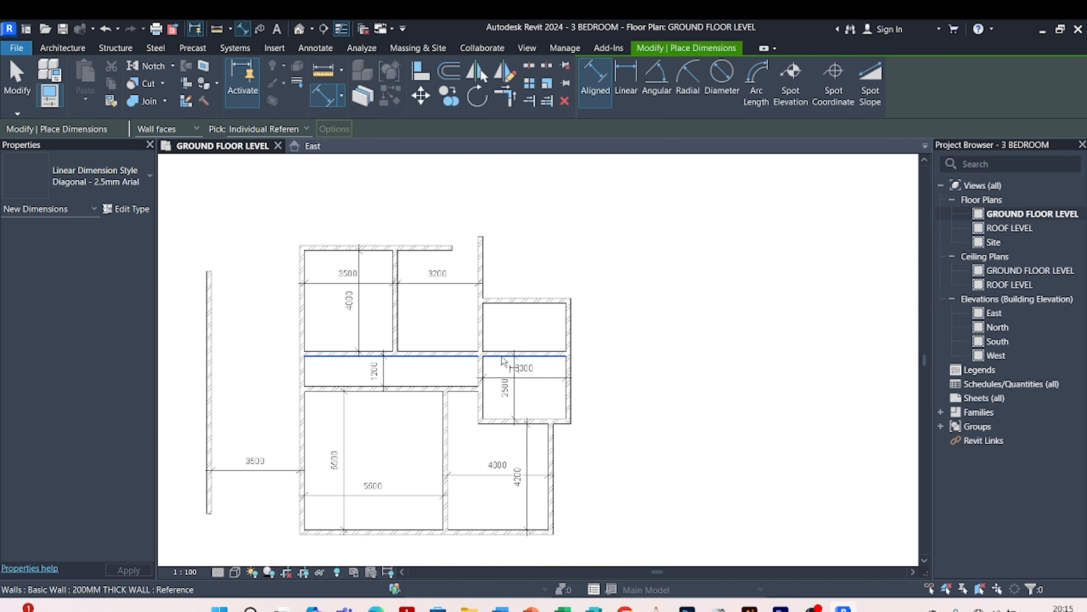
{"action": "left_click", "coordinate": [505, 351]}
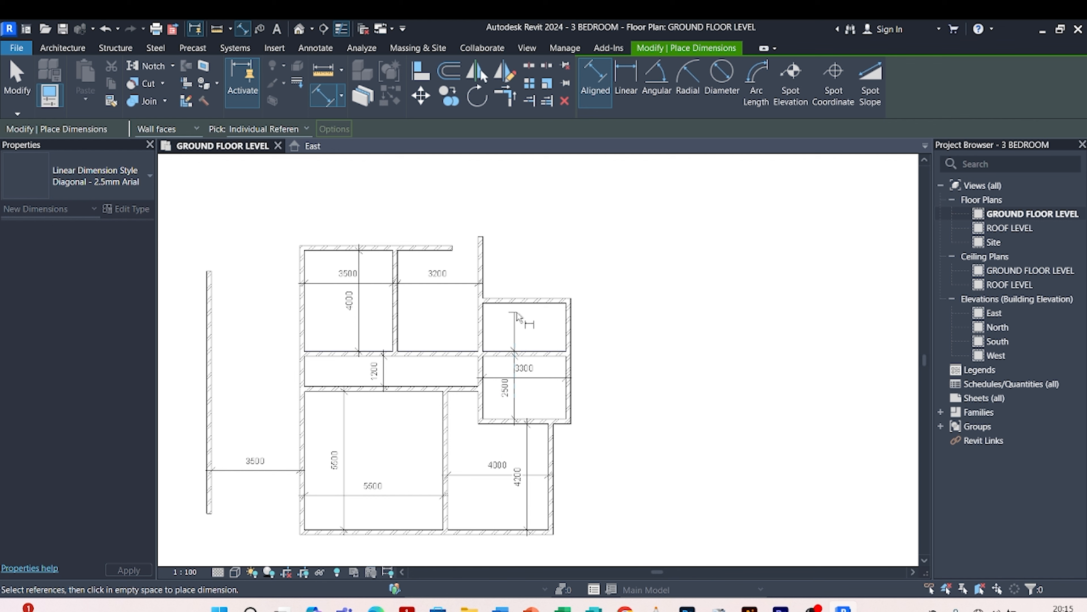
{"action": "left_click", "coordinate": [515, 304]}
{"action": "scroll", "coordinate": [516, 327], "scroll_direction": "up", "scroll_amount": 2}
{"action": "left_click", "coordinate": [516, 329]}
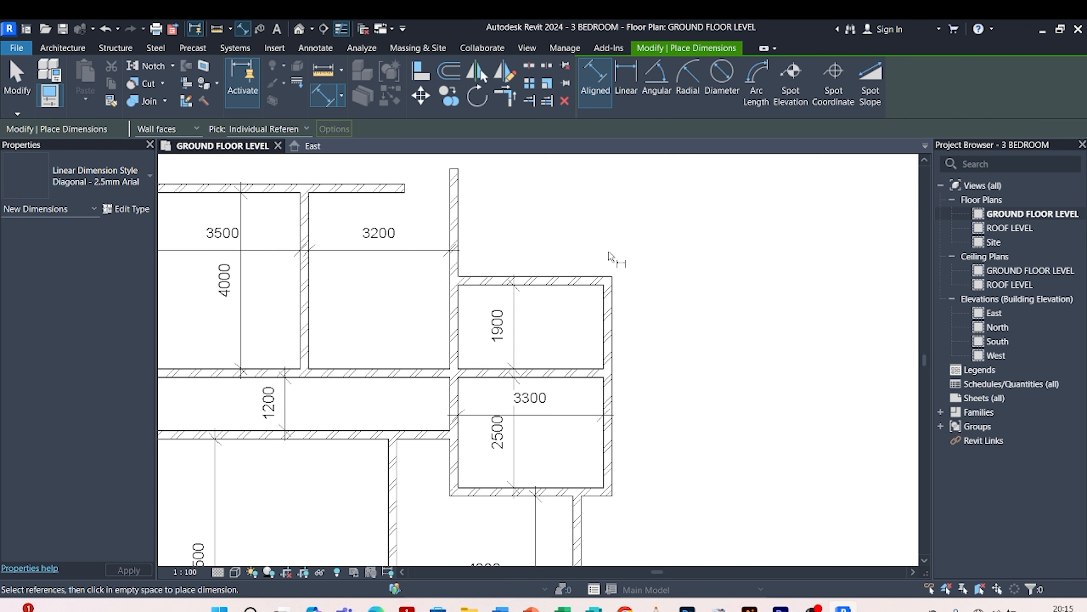
{"action": "key", "text": "Escape"}
{"action": "key", "text": "Escape"}
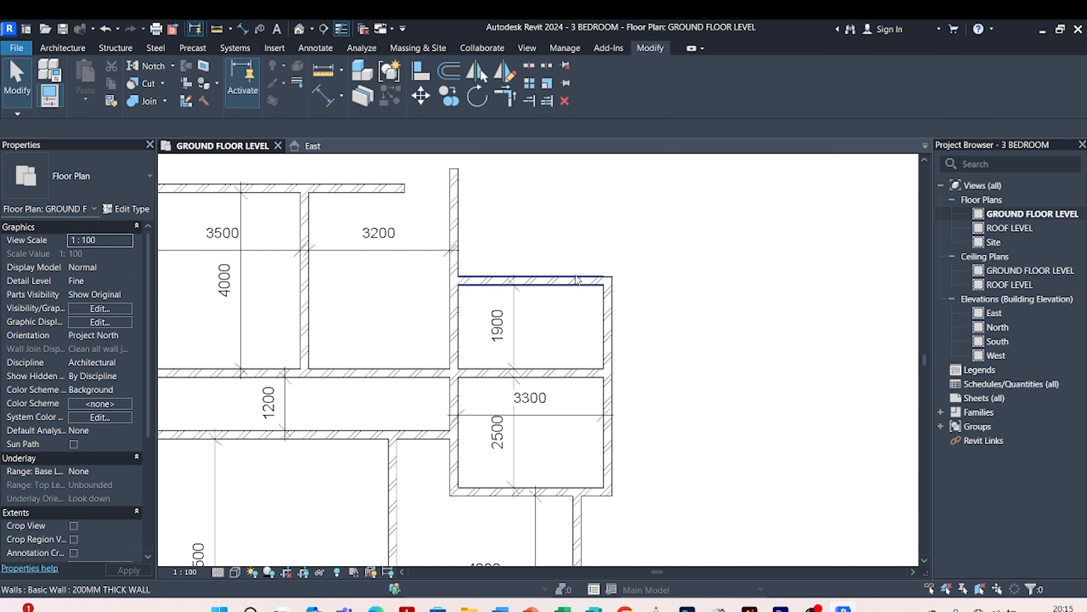
- Set the upper small east room's depth to 2000 mm by repositioning its upper wall
{"action": "left_click", "coordinate": [577, 279]}
{"action": "left_click", "coordinate": [509, 317]}
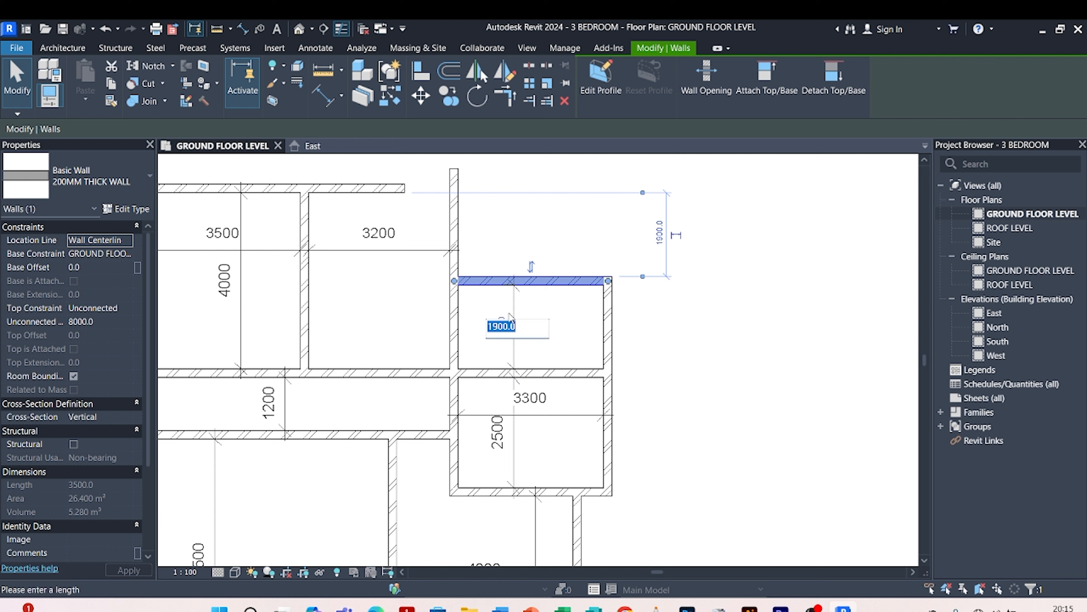
{"action": "type", "text": "2"}
{"action": "key", "text": "Return"}
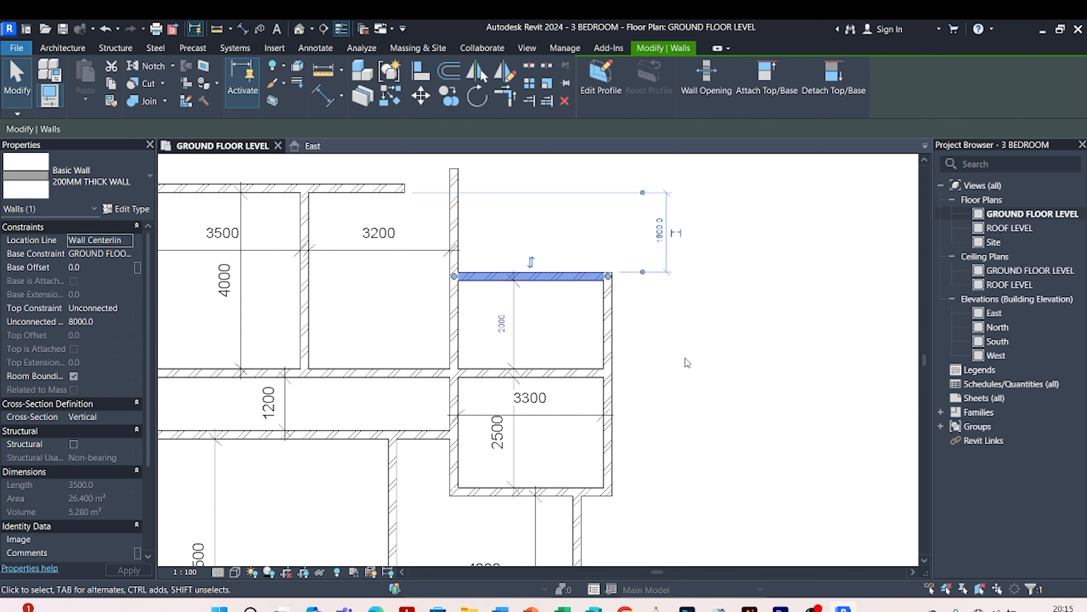
{"action": "left_click", "coordinate": [677, 352]}
{"action": "scroll", "coordinate": [590, 338], "scroll_direction": "down", "scroll_amount": 2}
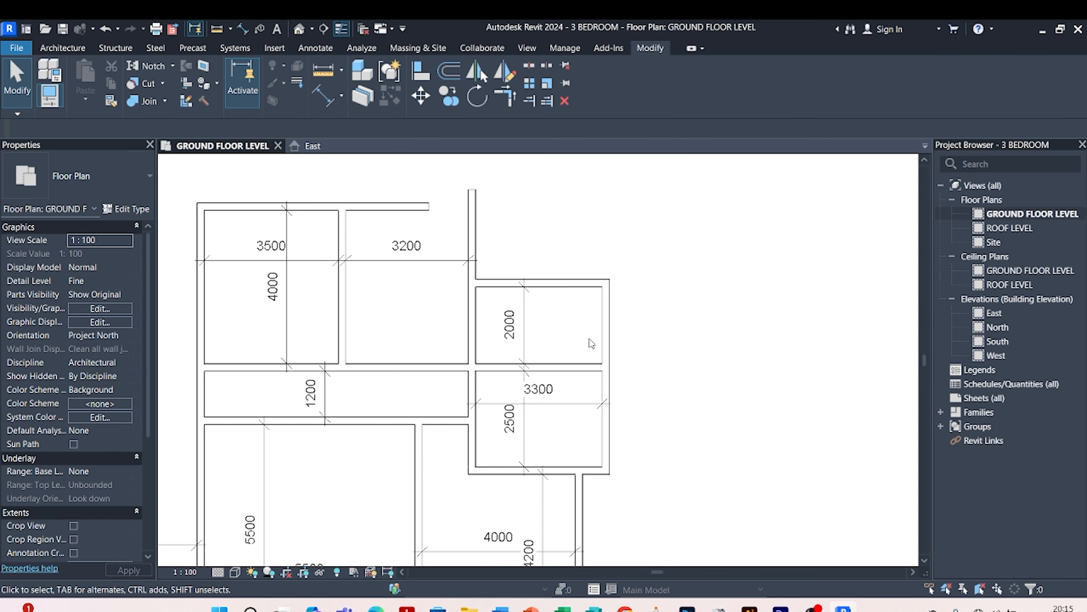
{"action": "scroll", "coordinate": [590, 340], "scroll_direction": "down", "scroll_amount": 2}
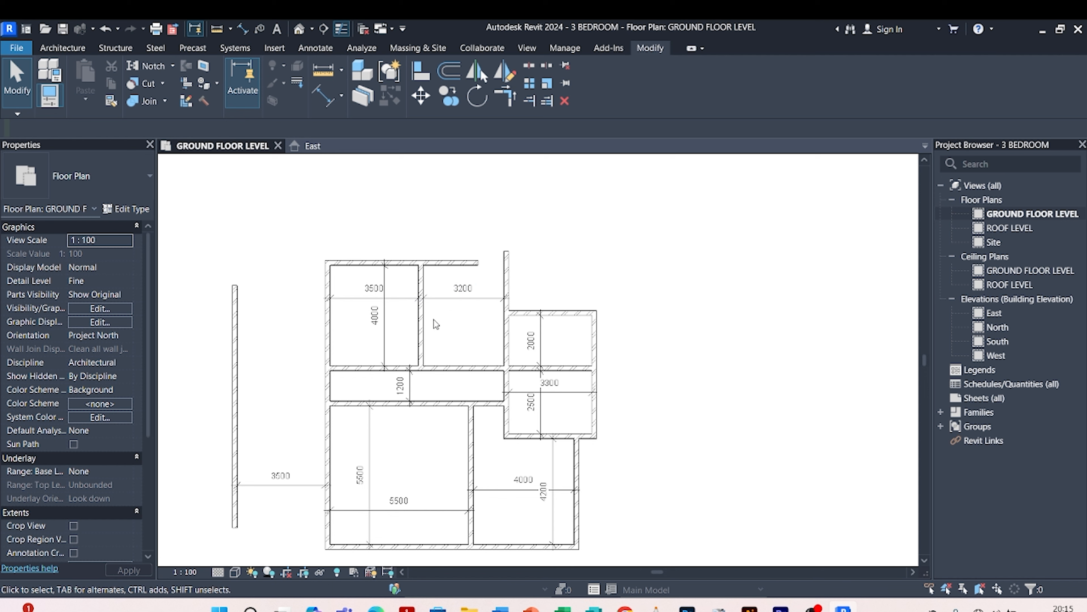
- Stretch the top exterior wall's east end past the long vertical interior wall, to a wall length of about 9800 mm
{"action": "scroll", "coordinate": [477, 262], "scroll_direction": "up", "scroll_amount": 2}
{"action": "left_click", "coordinate": [476, 263]}
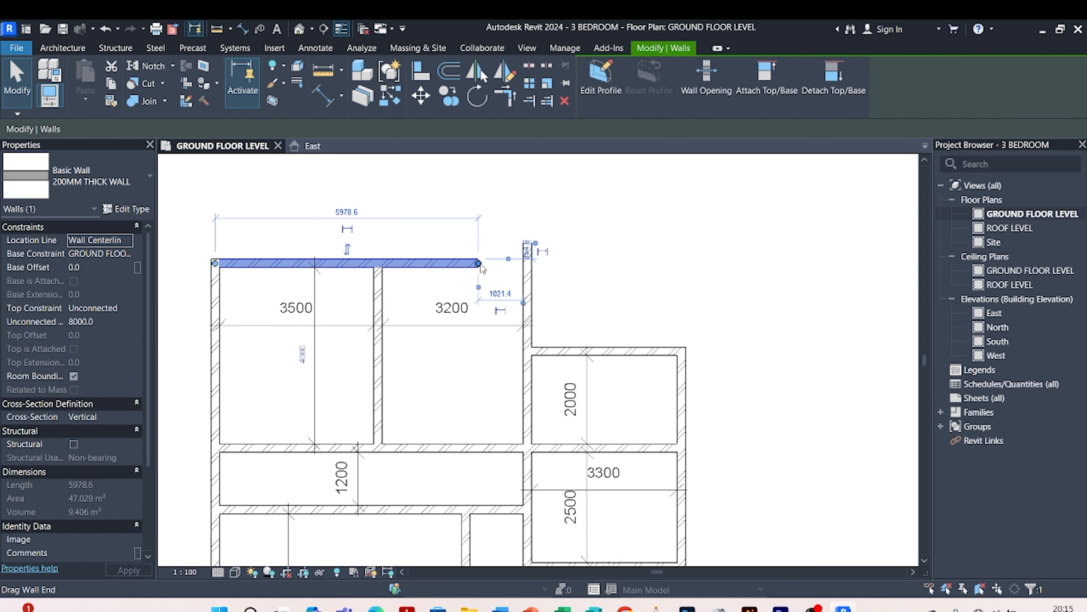
{"action": "left_click_drag", "start_coordinate": [483, 267], "coordinate": [646, 257]}
{"action": "left_click", "coordinate": [582, 204]}
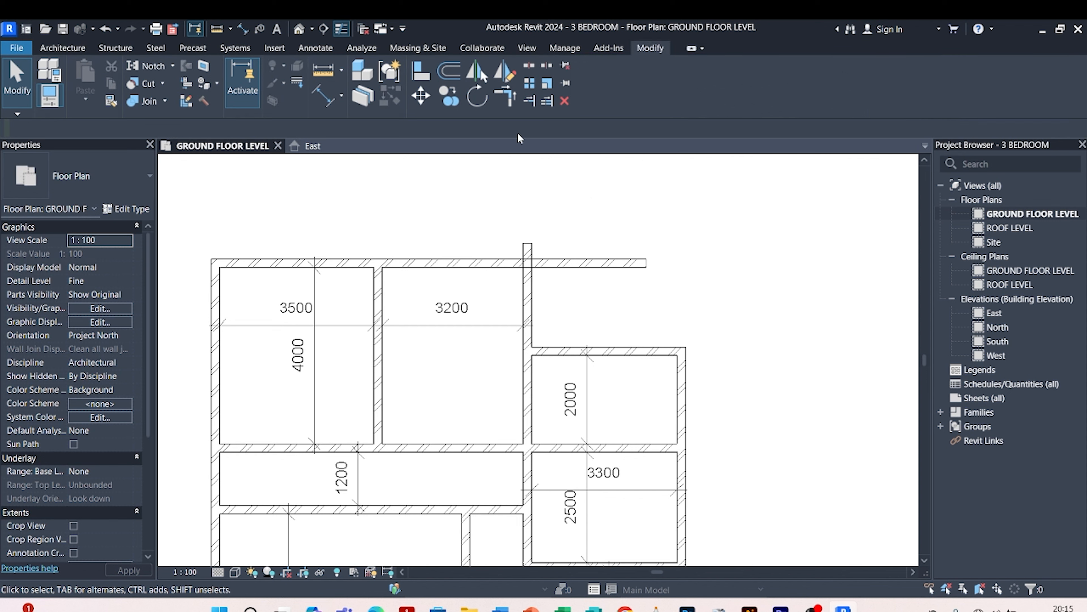
- Trim the long vertical interior wall back to the top exterior wall with Trim/Extend Single Element
{"action": "left_click", "coordinate": [528, 104]}
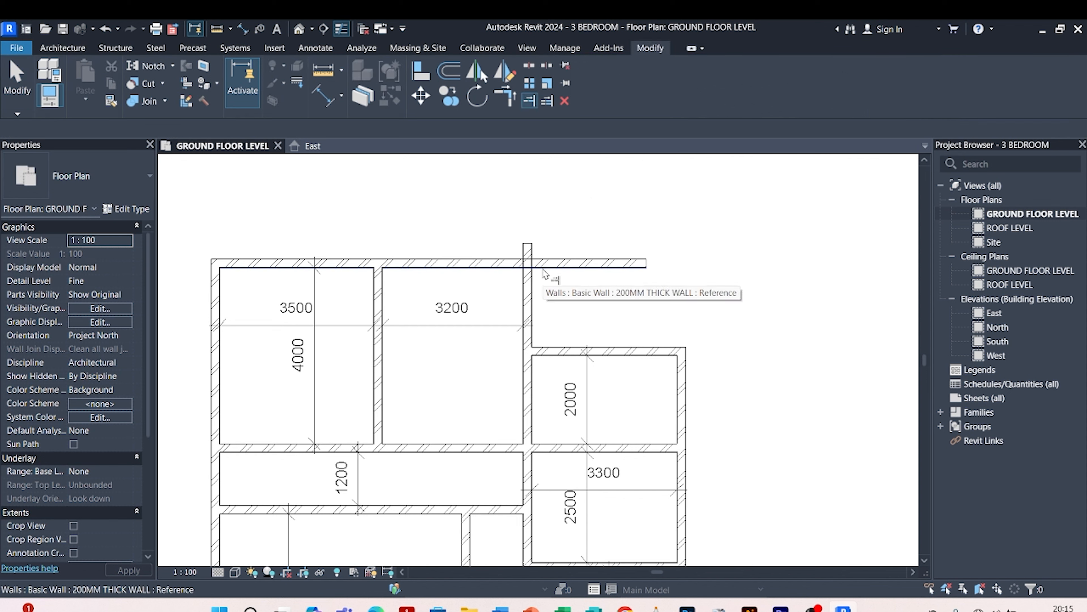
{"action": "left_click", "coordinate": [531, 271]}
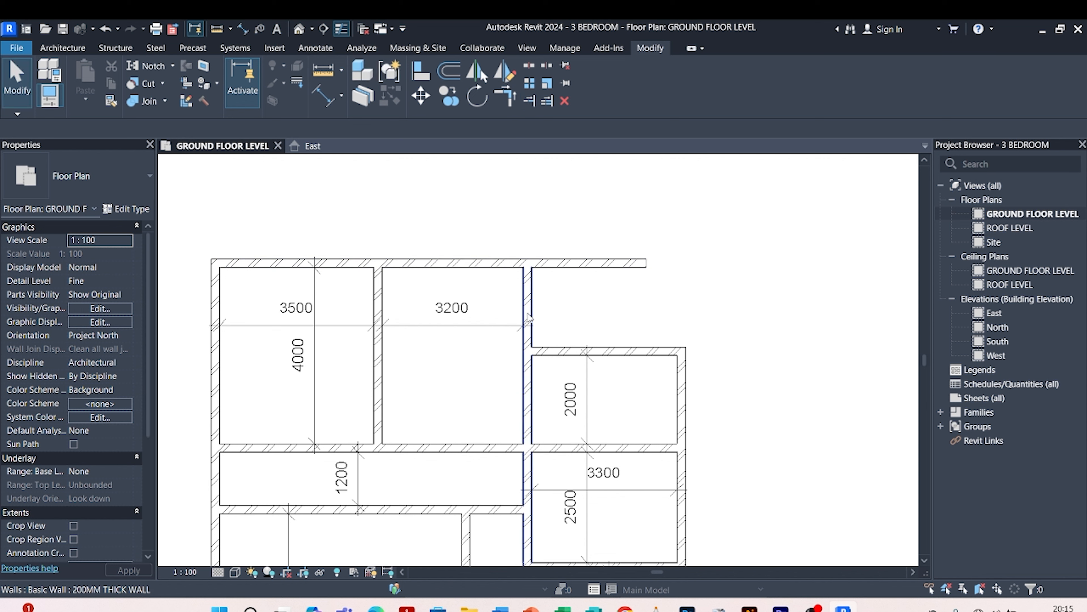
{"action": "scroll", "coordinate": [535, 271], "scroll_direction": "down", "scroll_amount": 2}
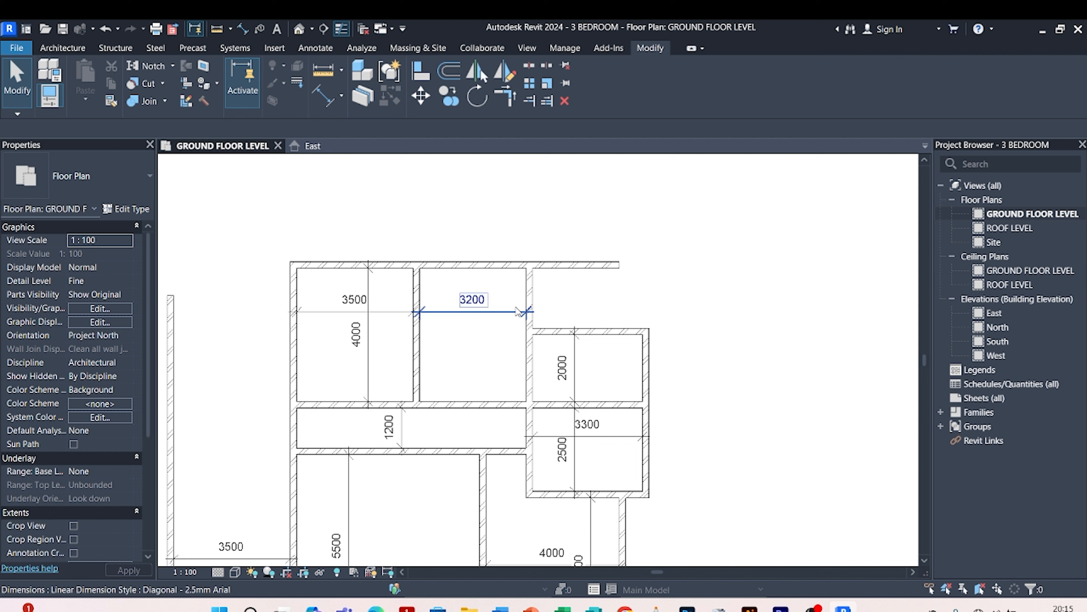
{"action": "scroll", "coordinate": [494, 257], "scroll_direction": "down", "scroll_amount": 3}
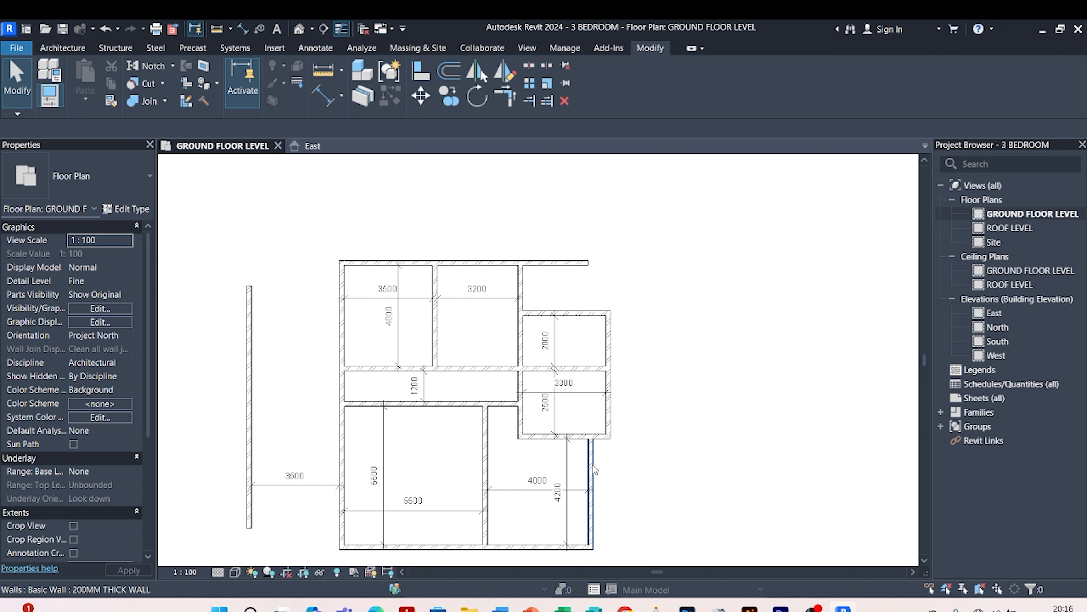
- Draw a vertical wall about 1100 mm long, of the top wall's 200MM THICK WALL type, just below that wall's east end
{"action": "left_click", "coordinate": [594, 469]}
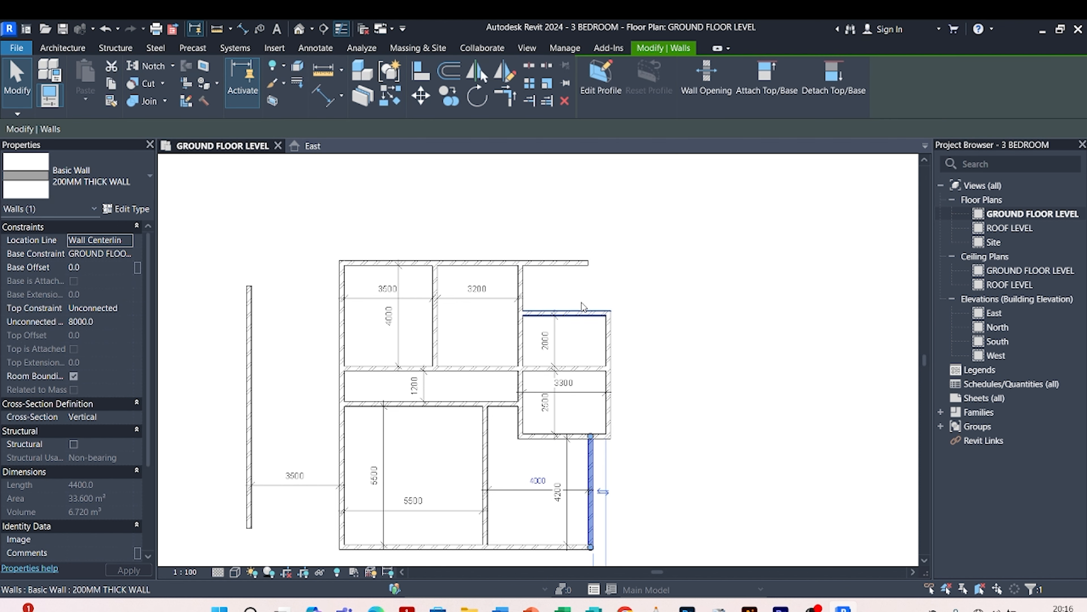
{"action": "left_click", "coordinate": [619, 266]}
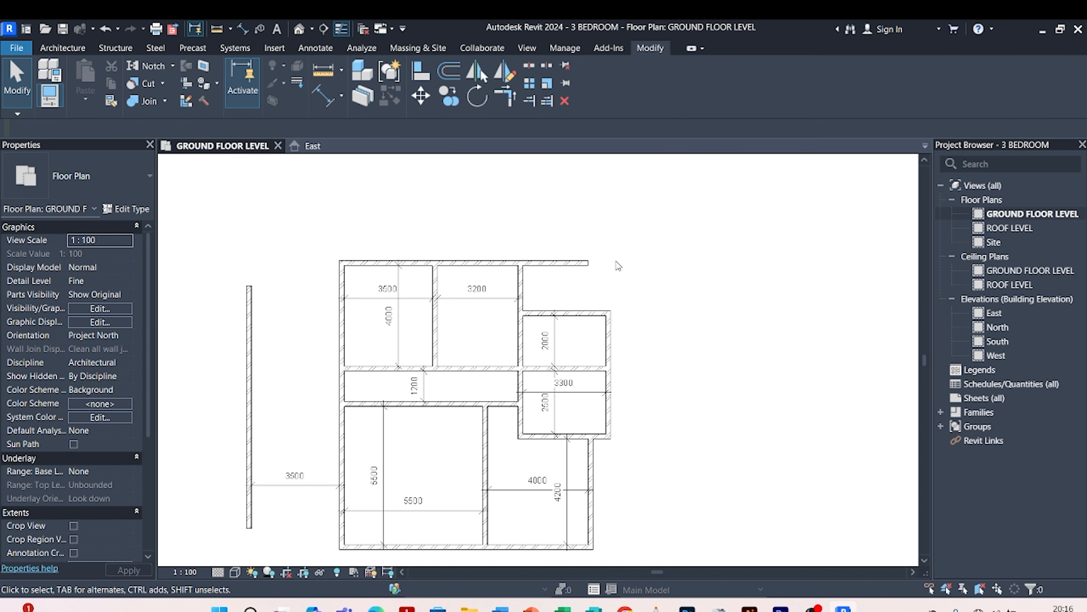
{"action": "left_click", "coordinate": [578, 263]}
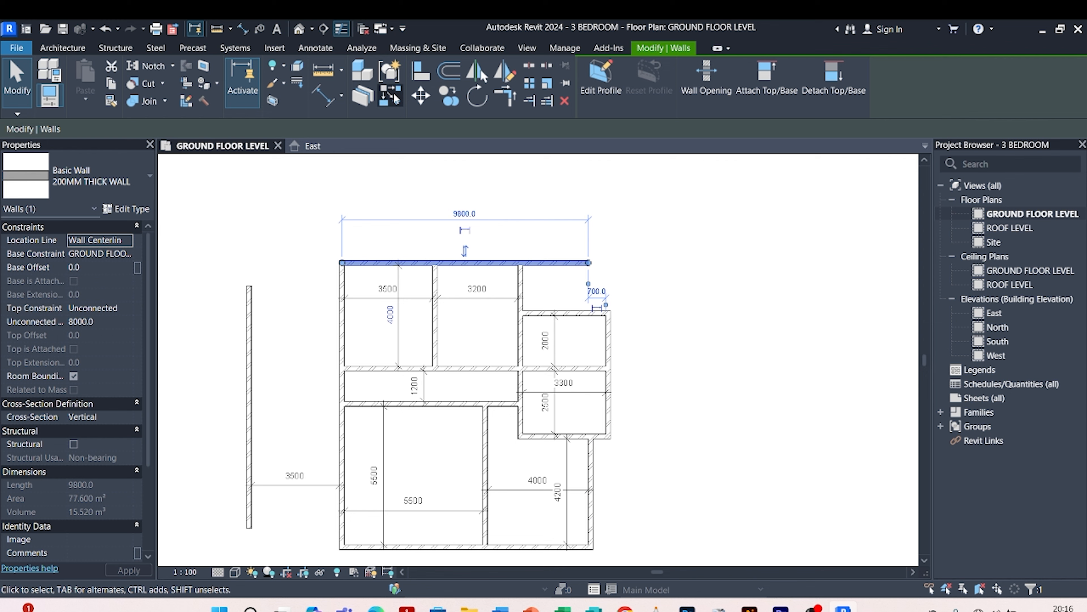
{"action": "left_click", "coordinate": [394, 99]}
{"action": "scroll", "coordinate": [604, 329], "scroll_direction": "up", "scroll_amount": 3}
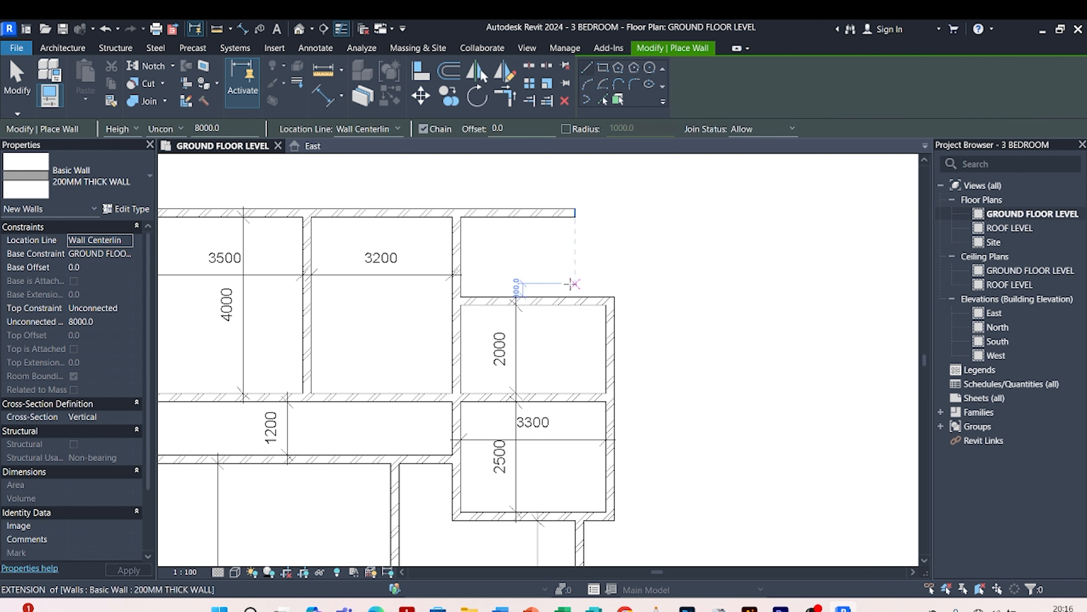
{"action": "left_click", "coordinate": [574, 281]}
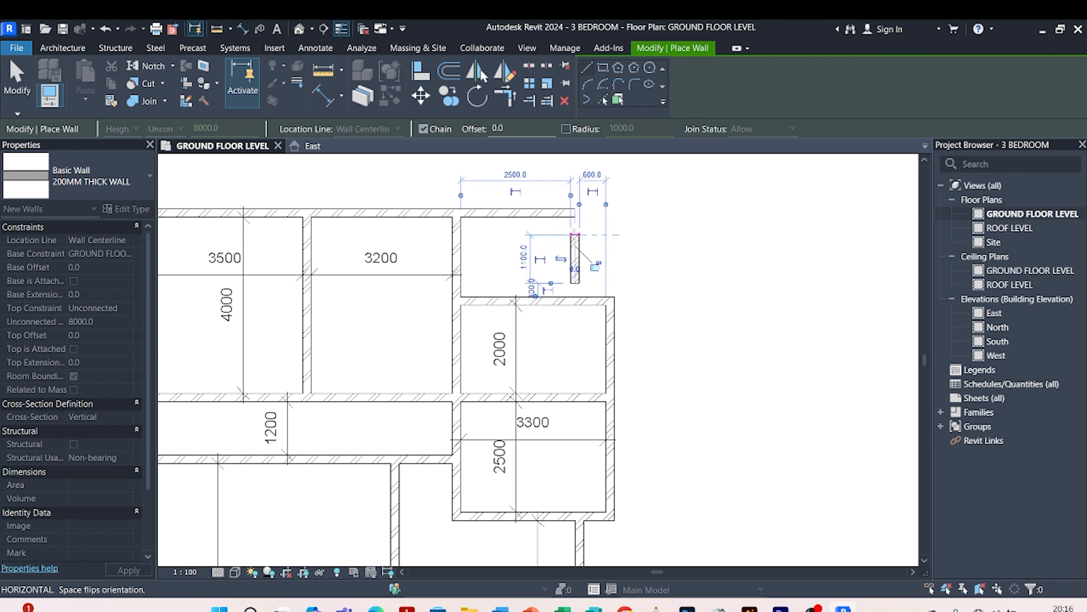
{"action": "left_click", "coordinate": [591, 259]}
{"action": "key", "text": "Escape"}
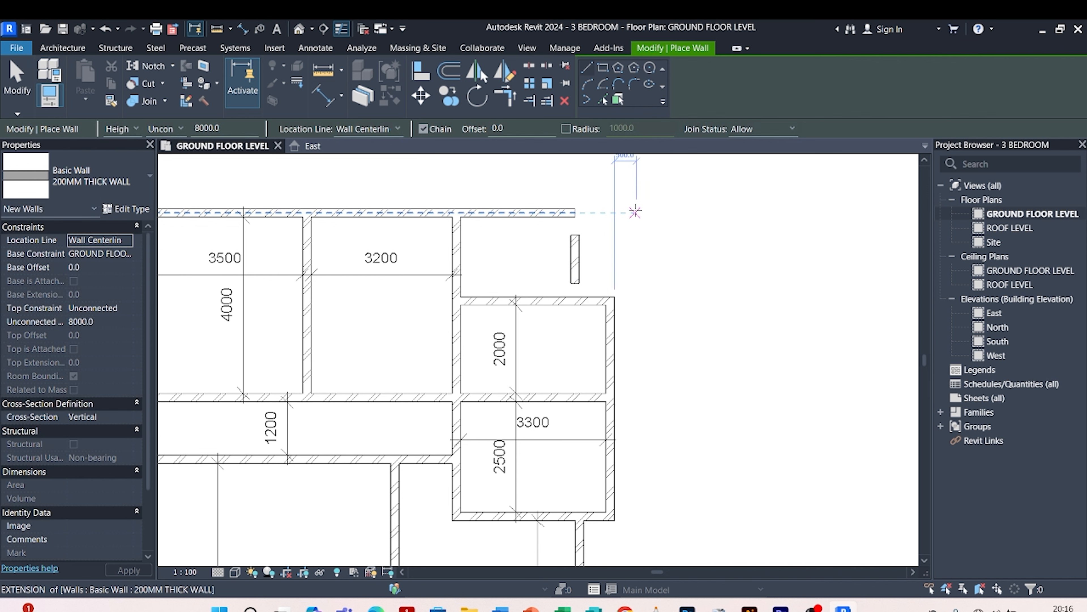
{"action": "key", "text": "Escape"}
- Align the new short vertical wall's centerline with the centerline of the 4000 mm wide room's east wall
{"action": "scroll", "coordinate": [569, 267], "scroll_direction": "down", "scroll_amount": 1}
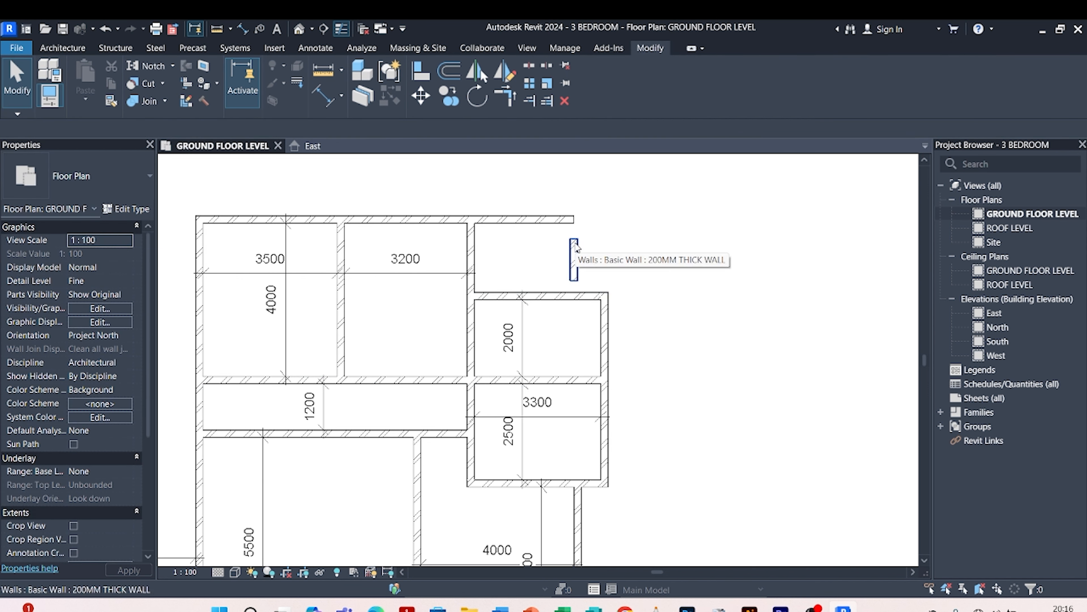
{"action": "scroll", "coordinate": [593, 228], "scroll_direction": "down", "scroll_amount": 2}
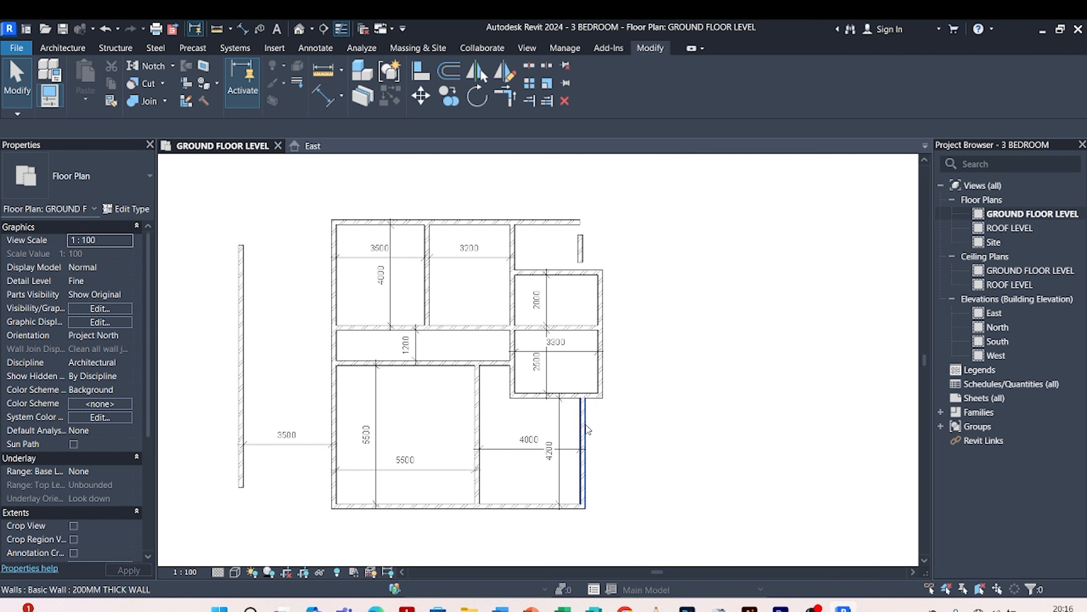
{"action": "scroll", "coordinate": [608, 275], "scroll_direction": "up", "scroll_amount": 2}
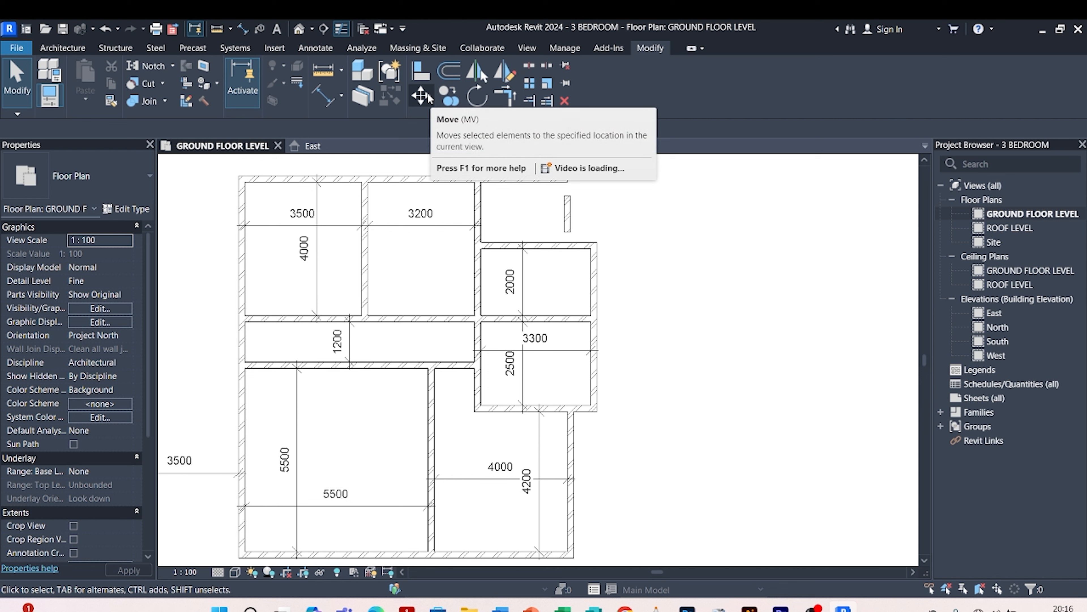
{"action": "left_click", "coordinate": [419, 73]}
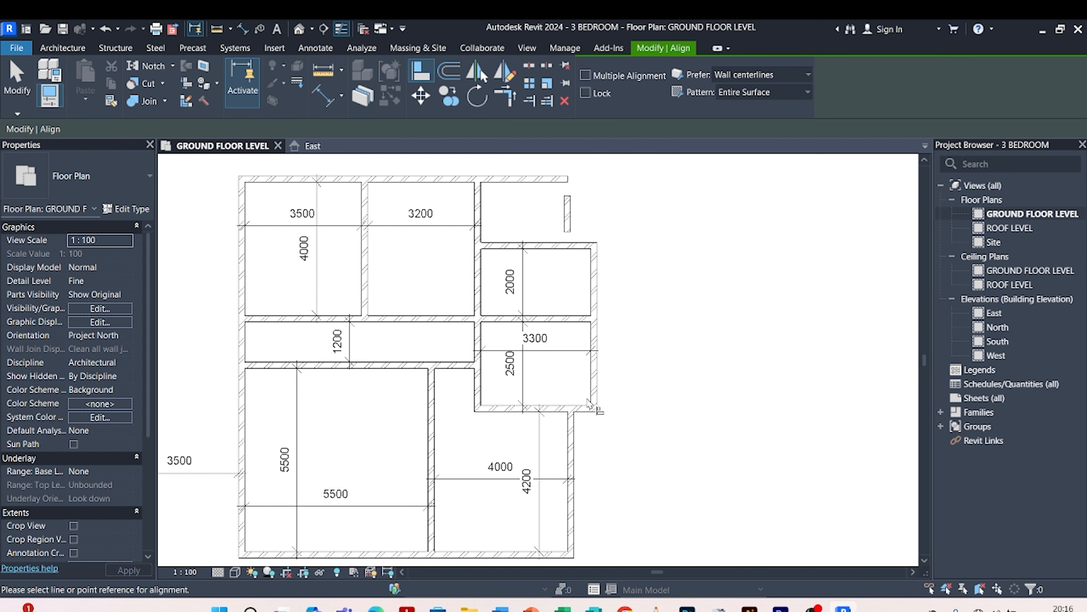
{"action": "scroll", "coordinate": [590, 404], "scroll_direction": "up", "scroll_amount": 5}
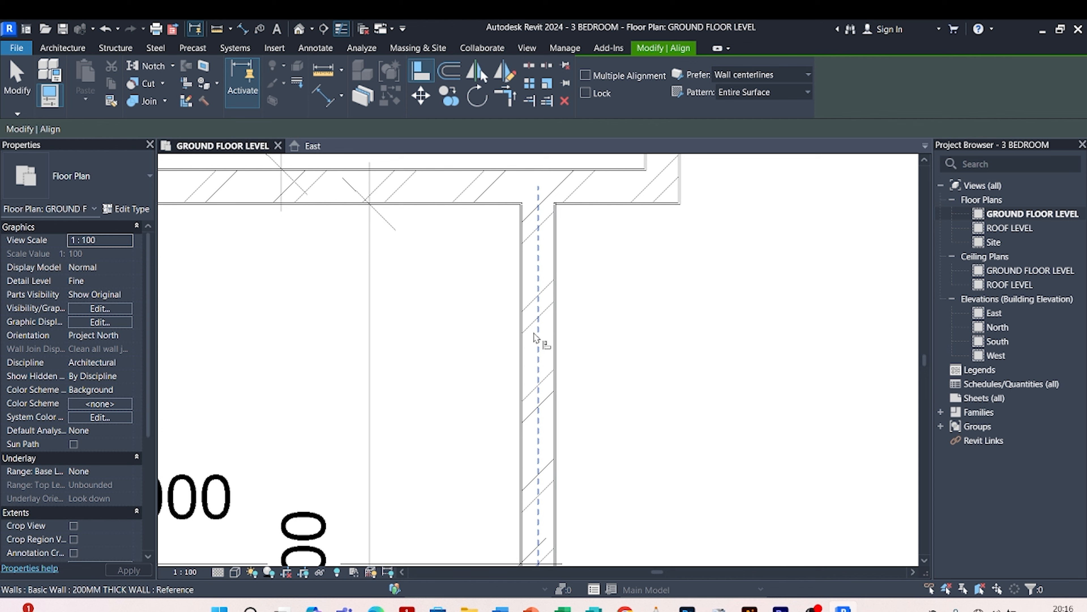
{"action": "left_click", "coordinate": [536, 339]}
{"action": "scroll", "coordinate": [570, 429], "scroll_direction": "down", "scroll_amount": 6}
{"action": "scroll", "coordinate": [587, 238], "scroll_direction": "up", "scroll_amount": 3}
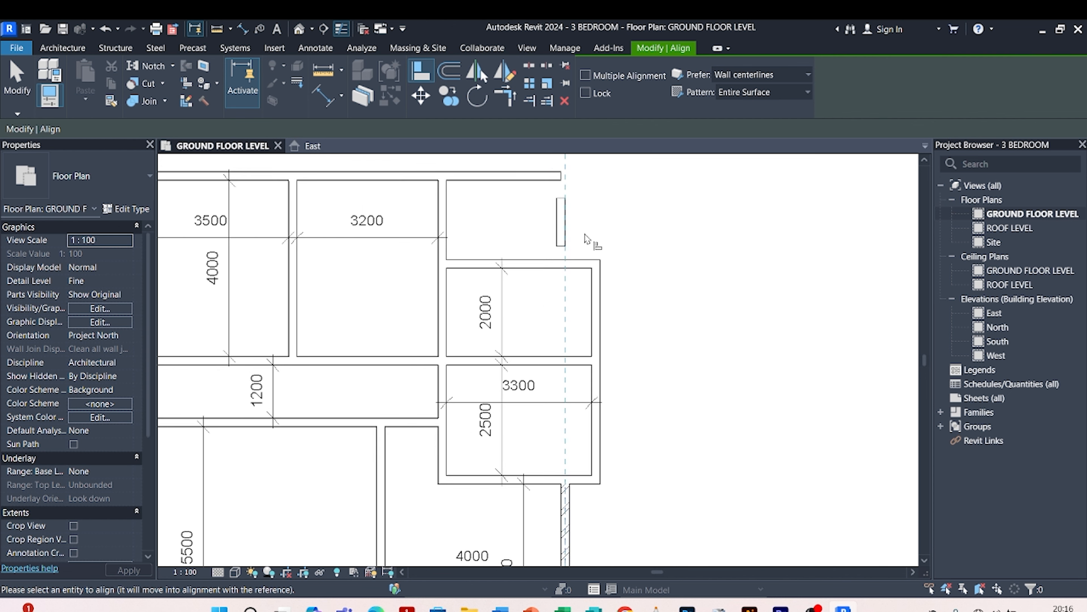
{"action": "scroll", "coordinate": [586, 238], "scroll_direction": "up", "scroll_amount": 3}
{"action": "left_click", "coordinate": [539, 210]}
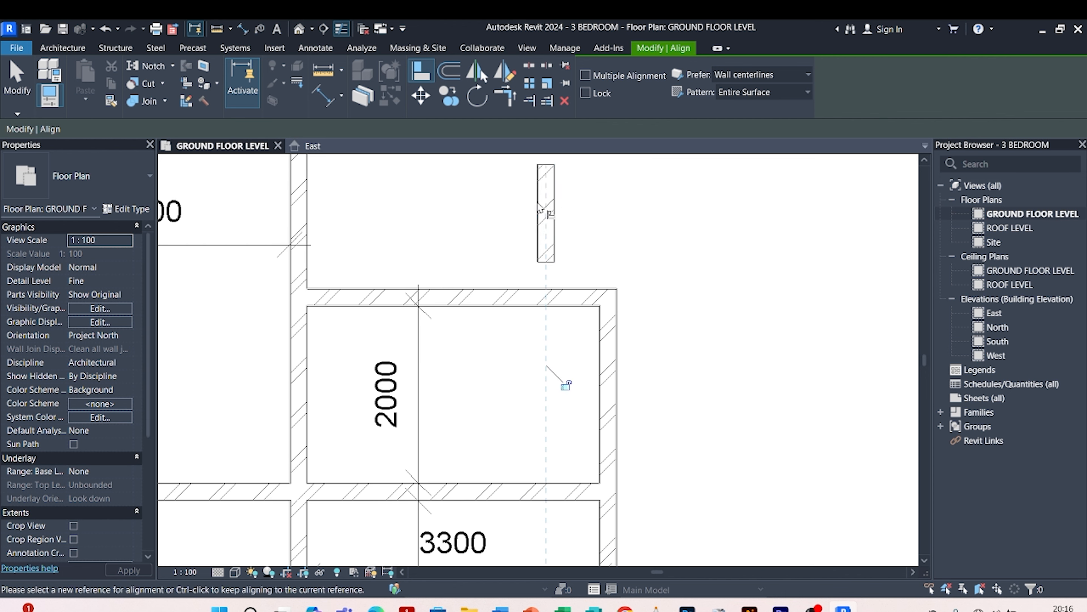
{"action": "scroll", "coordinate": [540, 210], "scroll_direction": "down", "scroll_amount": 5}
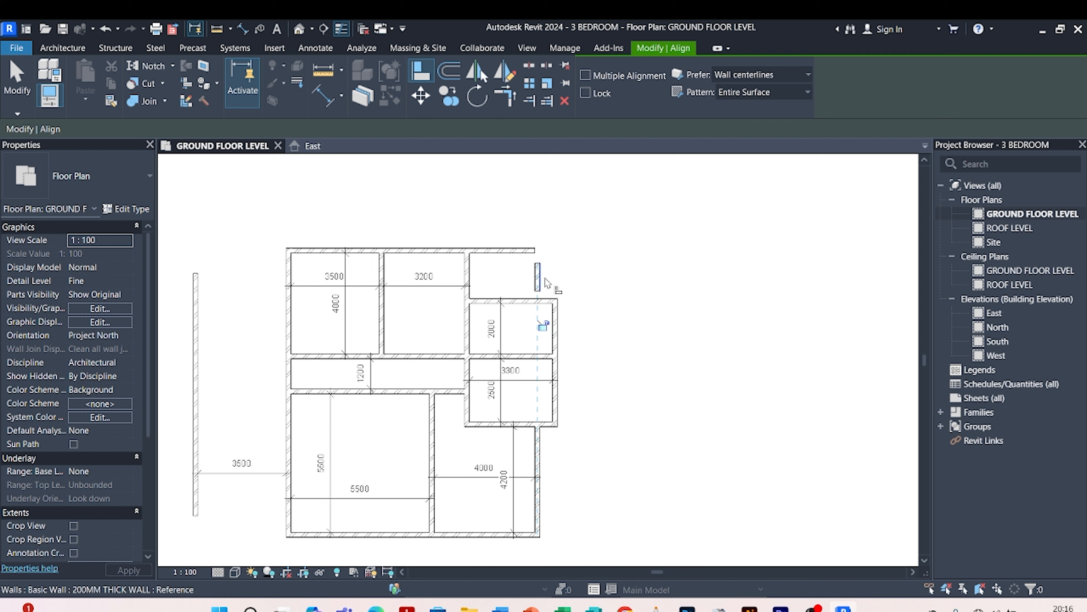
{"action": "scroll", "coordinate": [544, 279], "scroll_direction": "up", "scroll_amount": 3}
{"action": "key", "text": "Escape"}
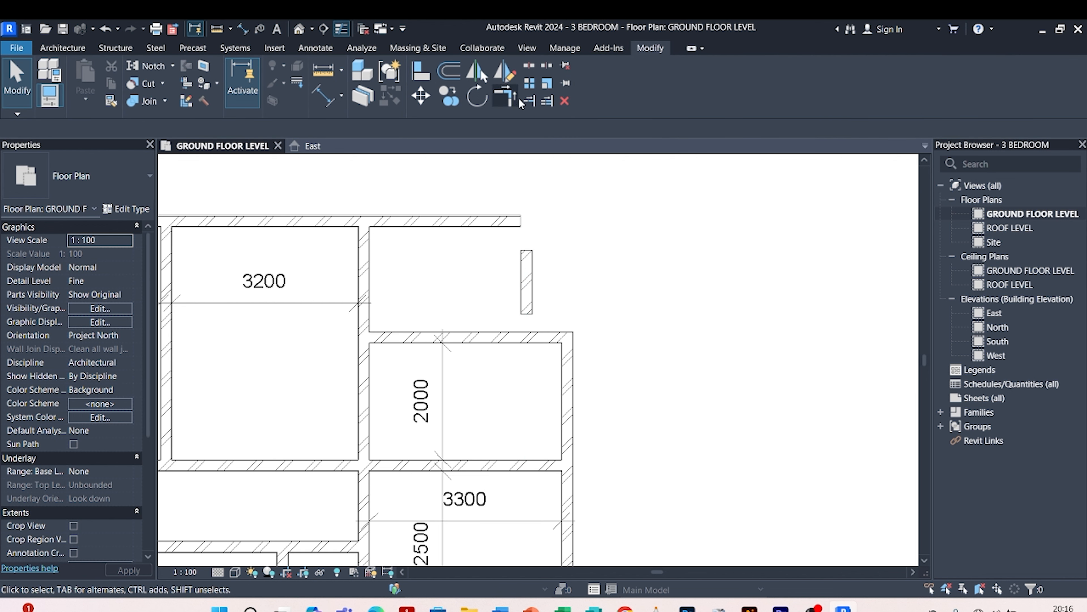
- Trim/extend the top exterior wall and the short vertical wall so they meet in a corner
{"action": "left_click", "coordinate": [510, 97]}
{"action": "left_click", "coordinate": [489, 226]}
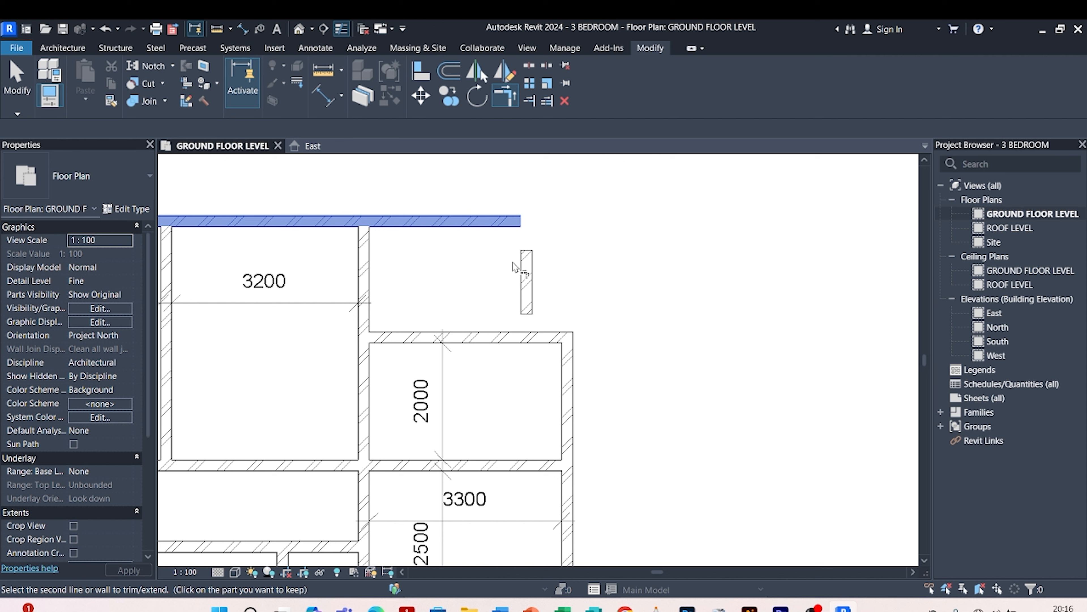
{"action": "left_click", "coordinate": [523, 270]}
{"action": "key", "text": "Escape"}
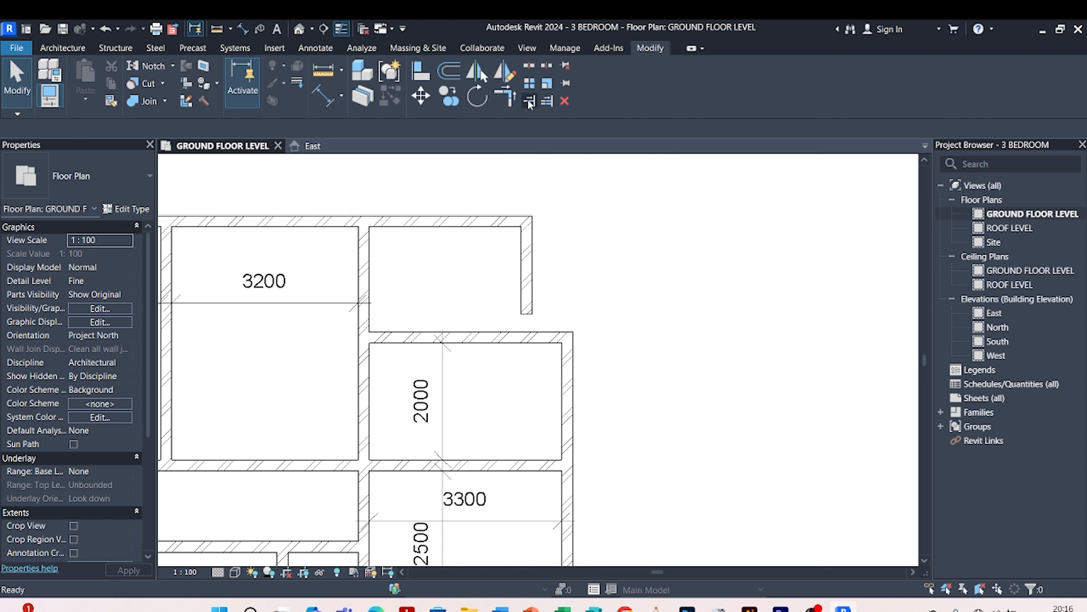
- Extend the short vertical wall down to the upper small east room's upper wall with Trim/Extend Single Element
{"action": "left_click", "coordinate": [529, 101]}
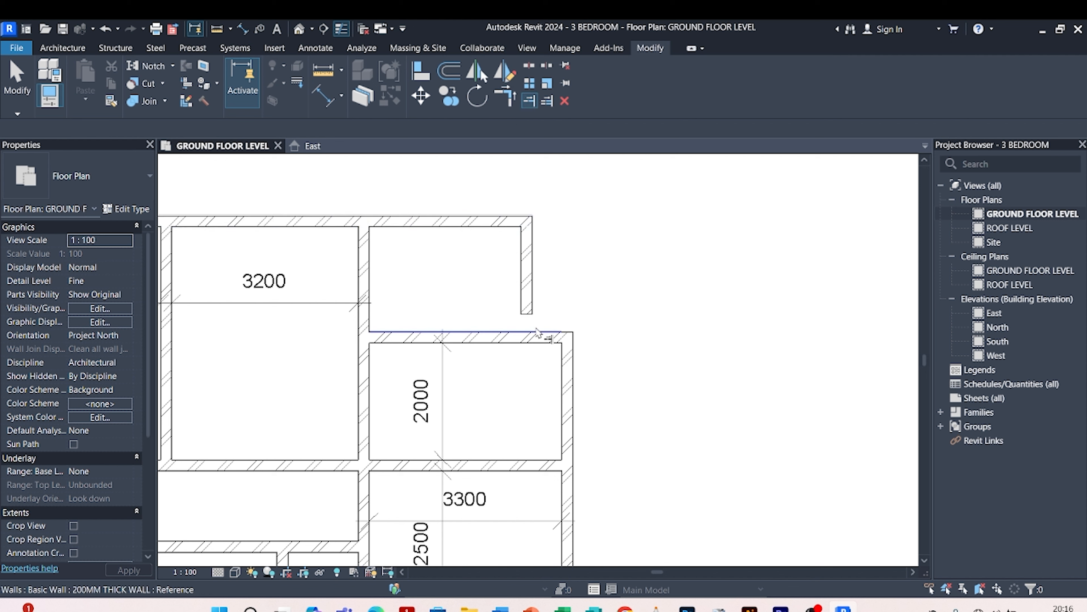
{"action": "scroll", "coordinate": [587, 281], "scroll_direction": "down", "scroll_amount": 4}
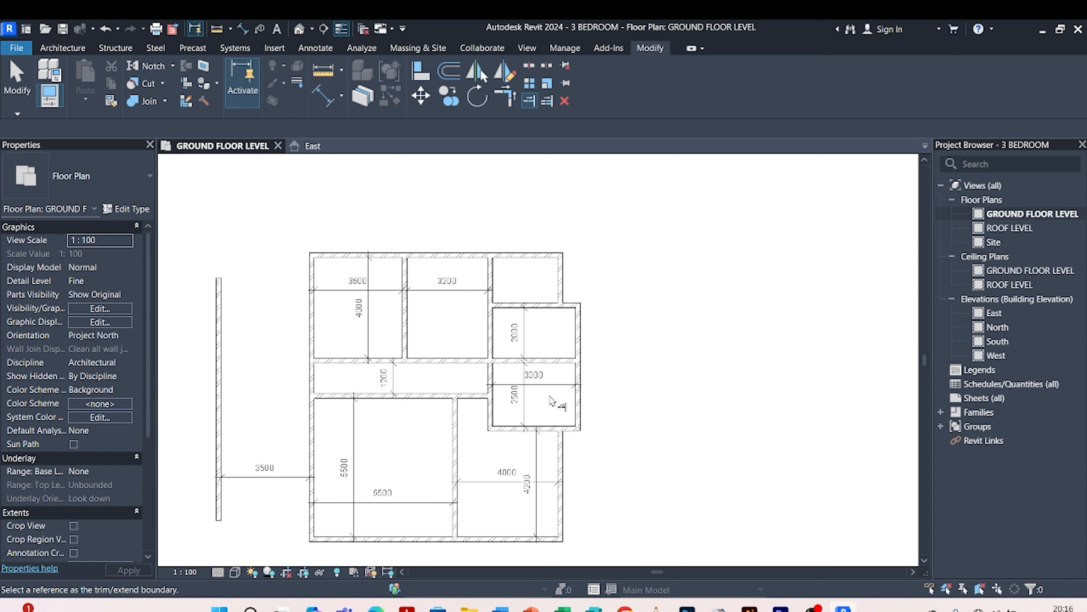
{"action": "key", "text": "Escape"}
{"action": "scroll", "coordinate": [611, 325], "scroll_direction": "down", "scroll_amount": 3}
{"action": "scroll", "coordinate": [551, 377], "scroll_direction": "up", "scroll_amount": 3}
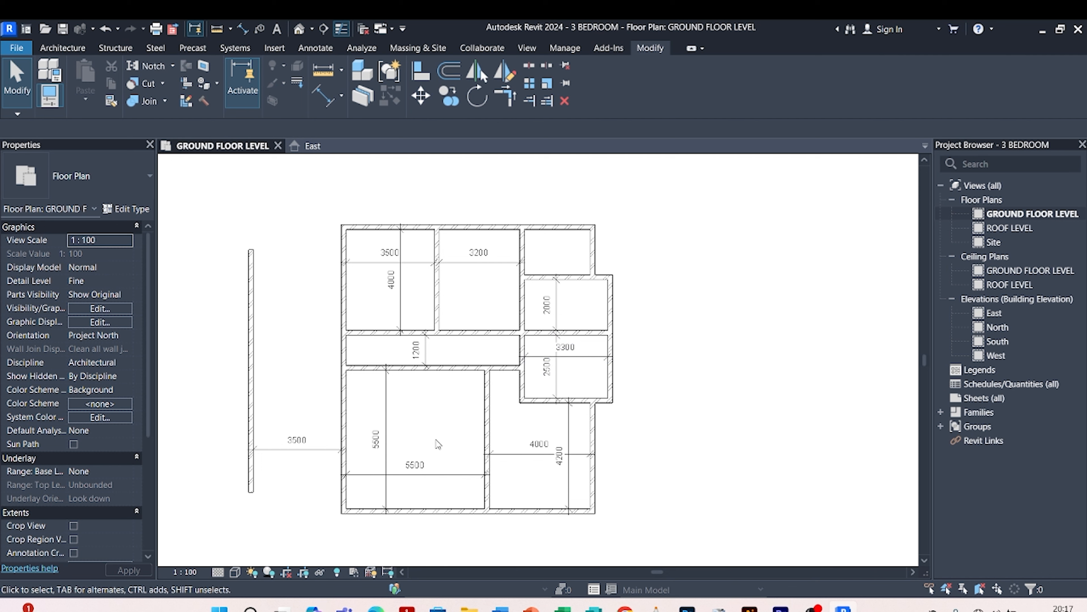
{"action": "scroll", "coordinate": [533, 448], "scroll_direction": "down", "scroll_amount": 1}
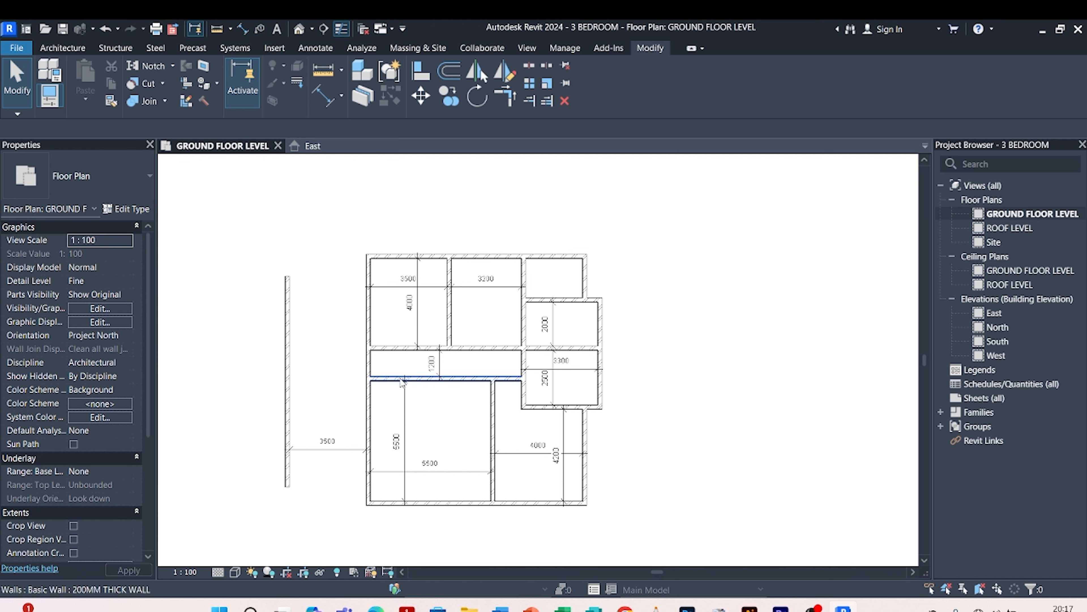
- Extend the corridor's upper horizontal wall west to the detached vertical west wall with Trim/Extend Single Element
{"action": "left_click", "coordinate": [411, 353]}
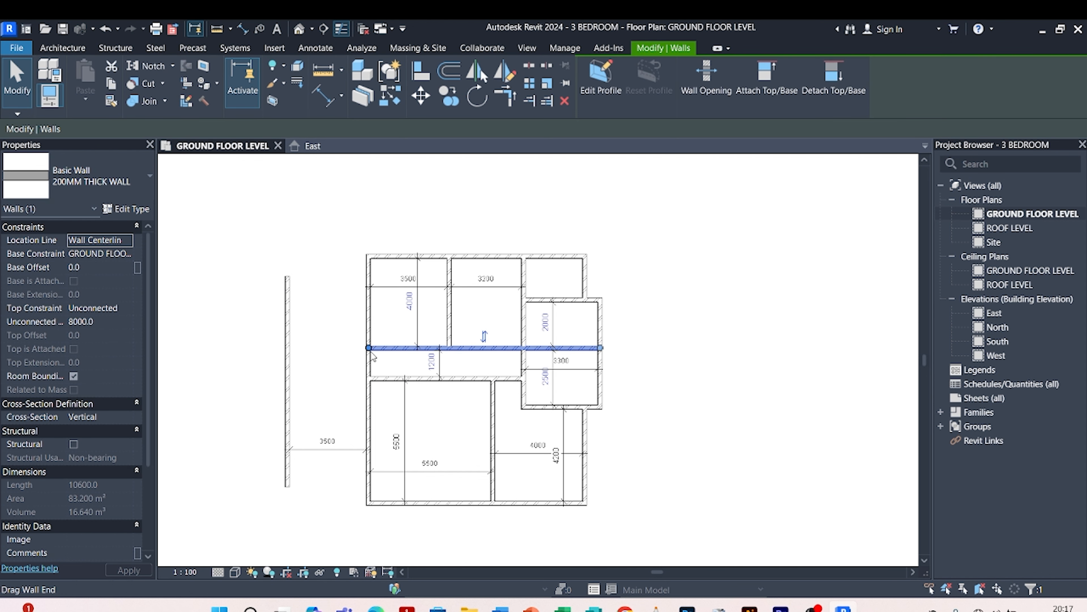
{"action": "left_click", "coordinate": [313, 321]}
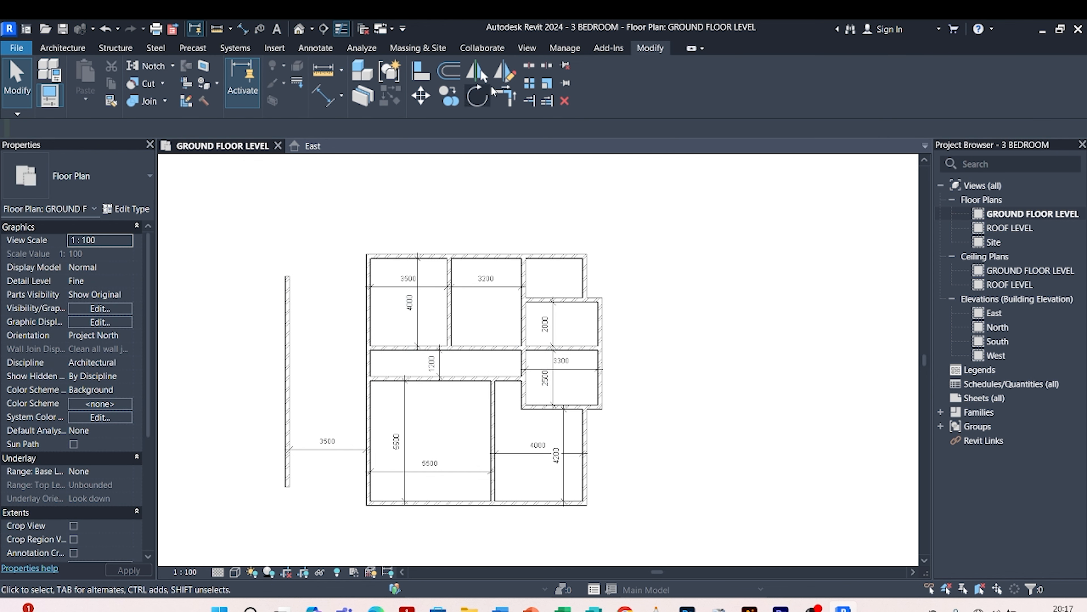
{"action": "left_click", "coordinate": [528, 99]}
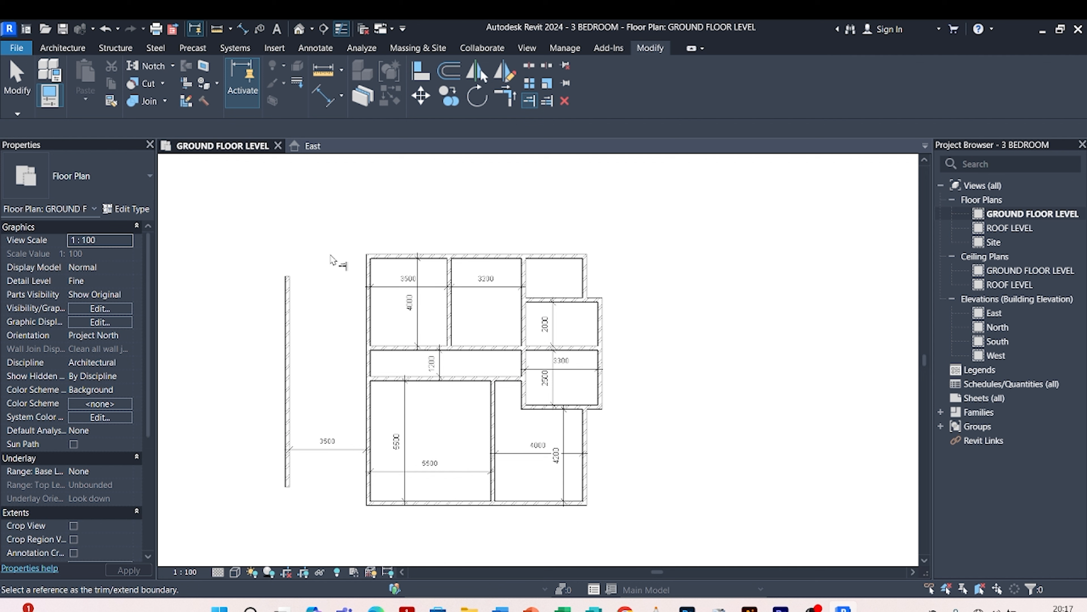
{"action": "left_click", "coordinate": [290, 345]}
{"action": "left_click", "coordinate": [379, 356]}
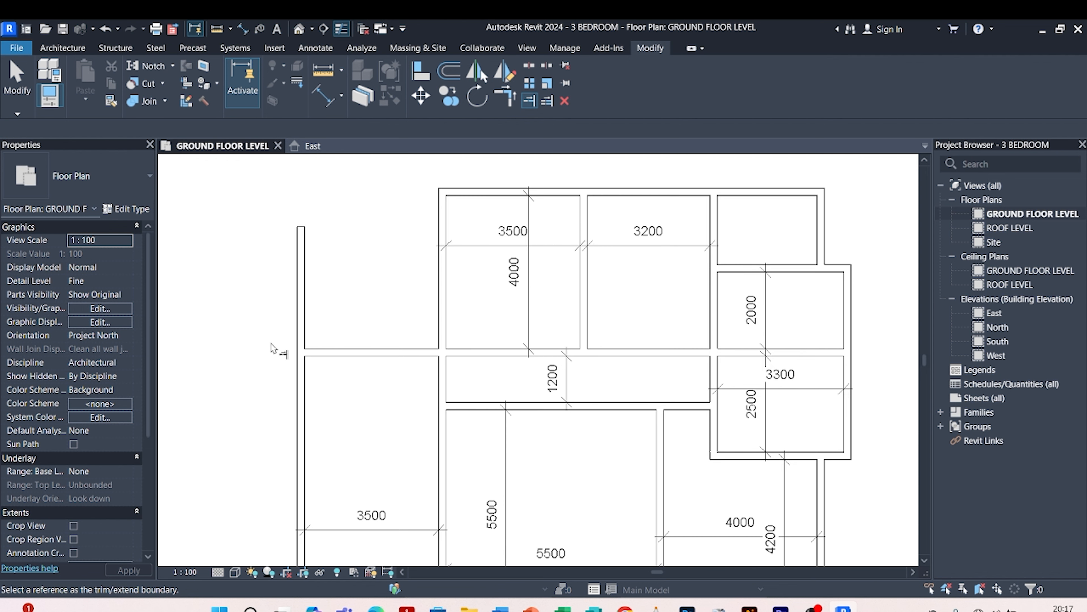
{"action": "scroll", "coordinate": [275, 342], "scroll_direction": "up", "scroll_amount": 3}
{"action": "right_click", "coordinate": [369, 240]}
{"action": "left_click", "coordinate": [394, 243]}
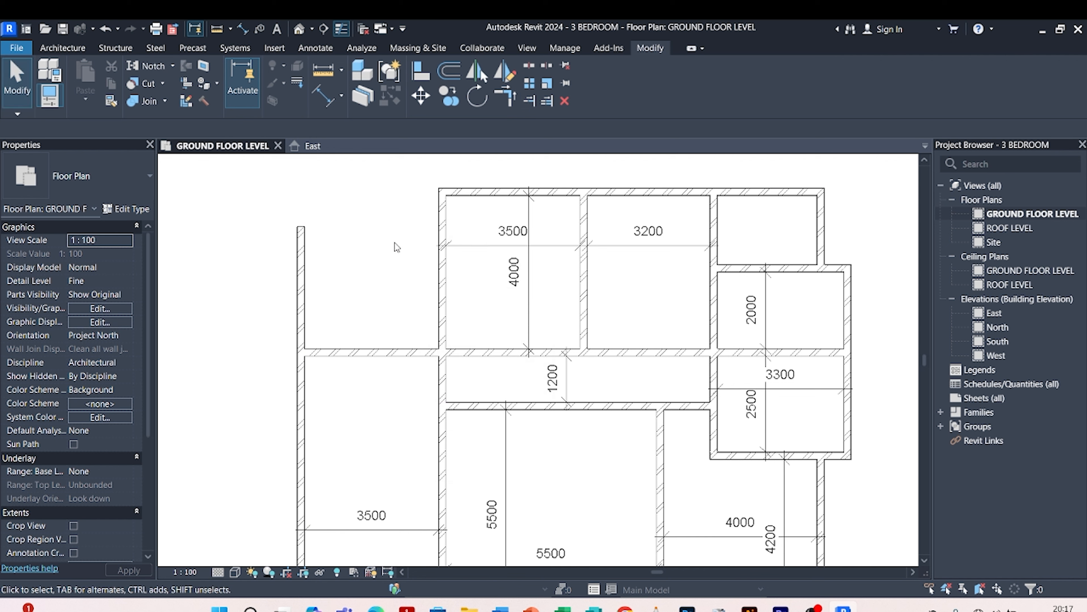
{"action": "right_click", "coordinate": [394, 242]}
{"action": "left_click", "coordinate": [417, 243]}
- Draw a horizontal wall about 3400 mm long, of the west wall's 200MM THICK WALL type, westward from the upper part of the 3500 mm wide bedroom's west wall
{"action": "left_click", "coordinate": [301, 237]}
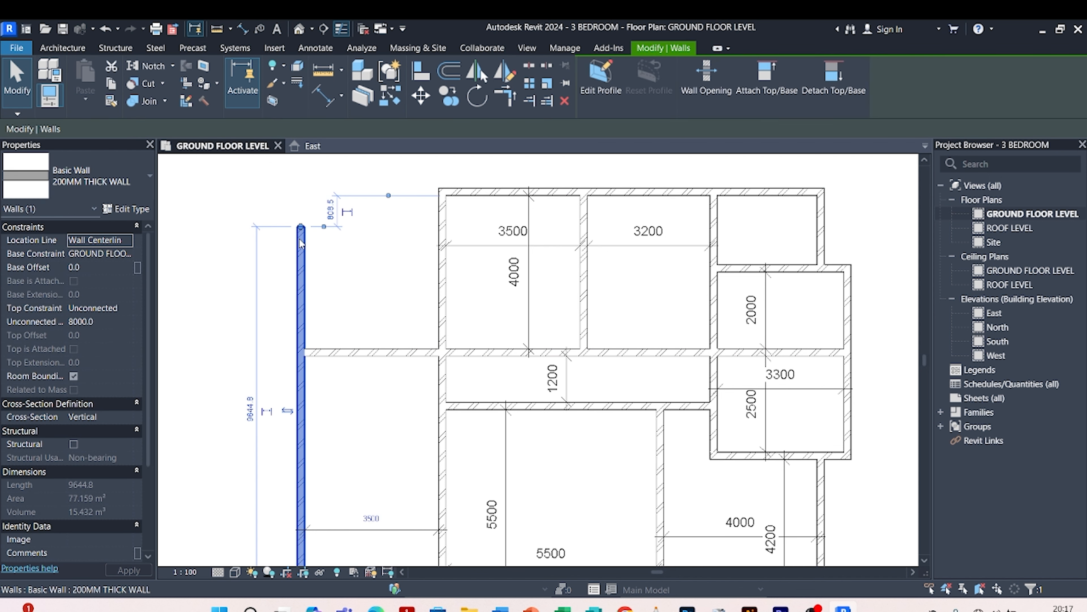
{"action": "left_click", "coordinate": [386, 98]}
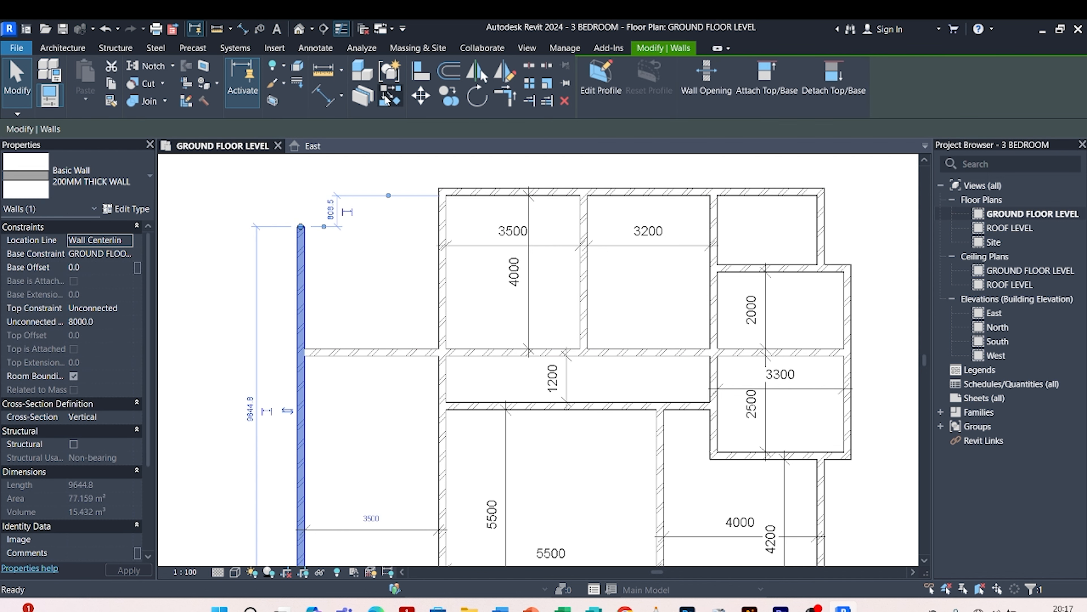
{"action": "left_click", "coordinate": [436, 212]}
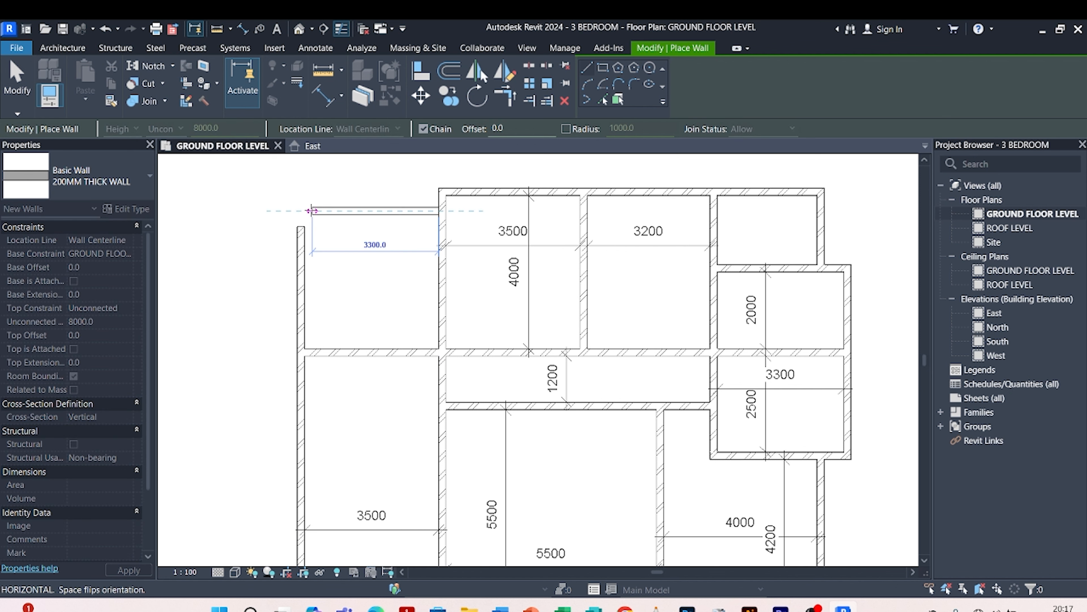
{"action": "left_click", "coordinate": [313, 211]}
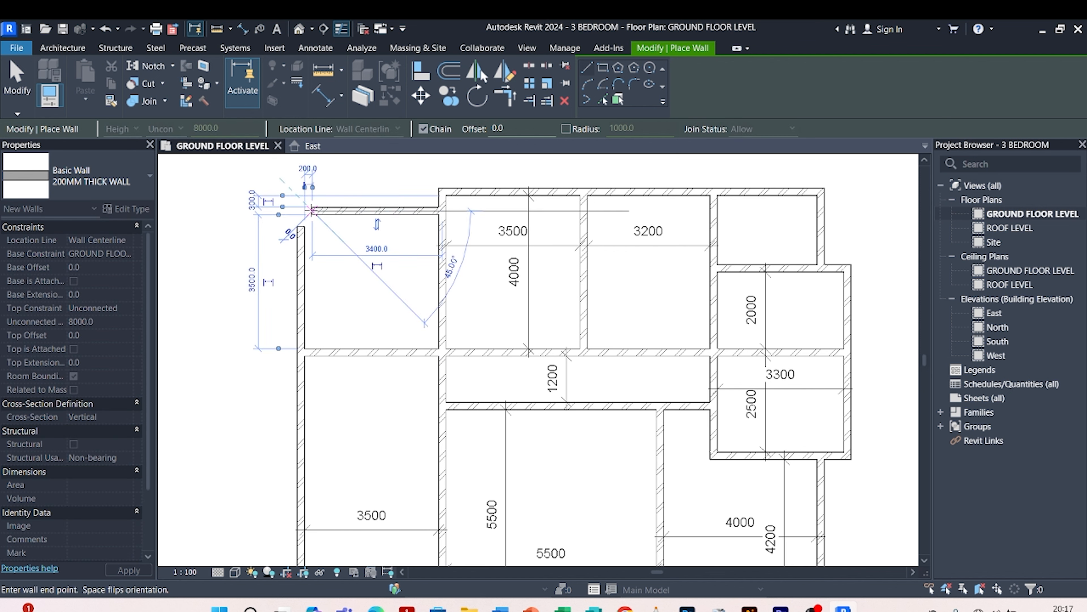
{"action": "key", "text": "Escape"}
{"action": "key", "text": "Escape"}
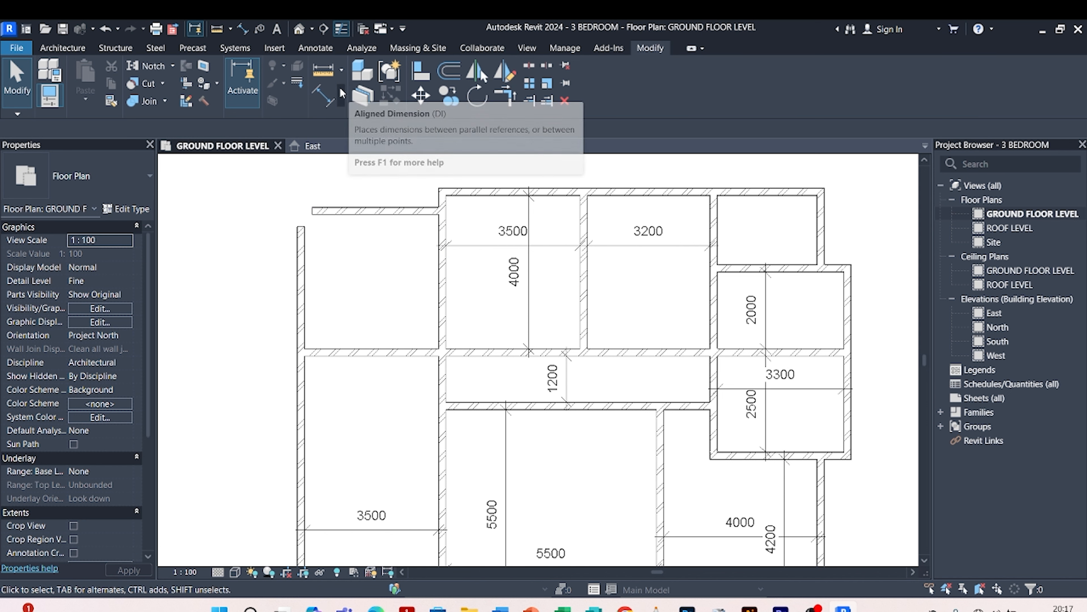
- Add an aligned dimension between the extended middle wall and the new horizontal wall above it in the northwest room
{"action": "left_click", "coordinate": [336, 94]}
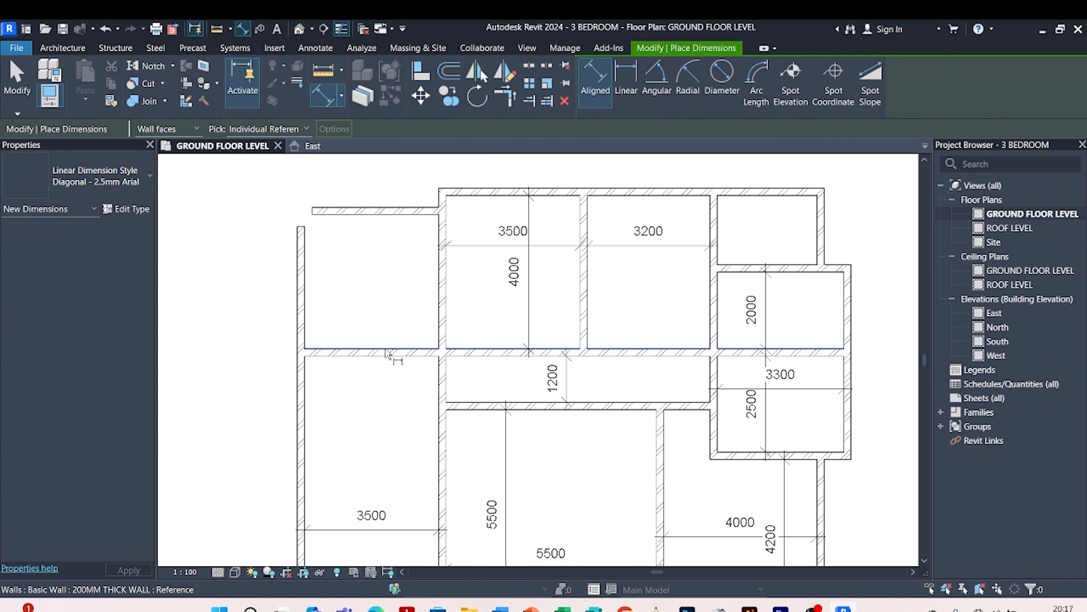
{"action": "left_click", "coordinate": [387, 349]}
{"action": "left_click", "coordinate": [372, 210]}
{"action": "scroll", "coordinate": [377, 262], "scroll_direction": "up", "scroll_amount": 2}
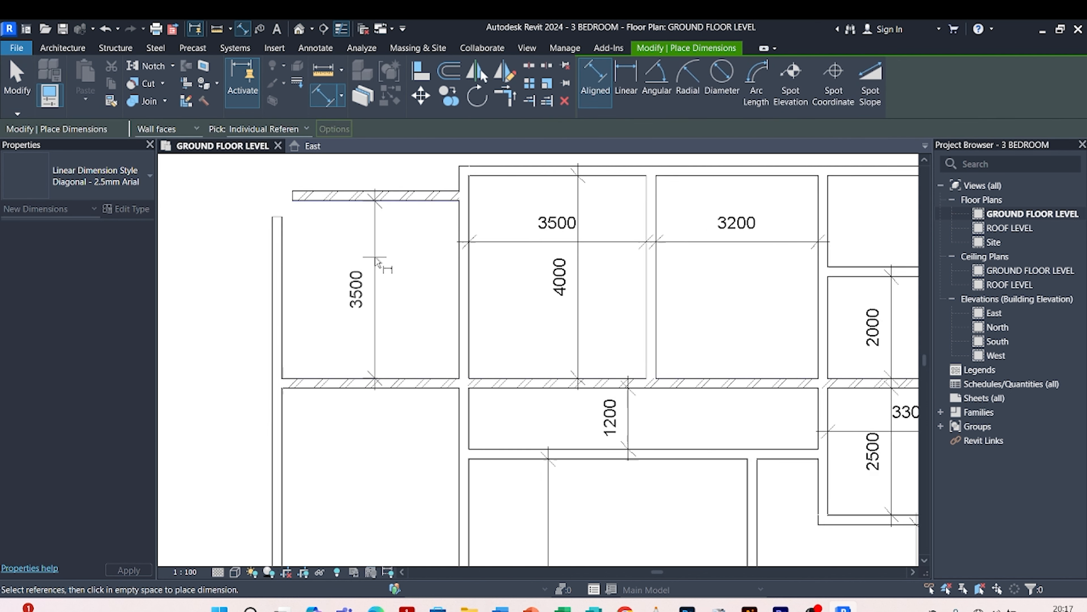
{"action": "scroll", "coordinate": [376, 262], "scroll_direction": "down", "scroll_amount": 1}
{"action": "left_click", "coordinate": [377, 263]}
{"action": "scroll", "coordinate": [275, 282], "scroll_direction": "down", "scroll_amount": 2}
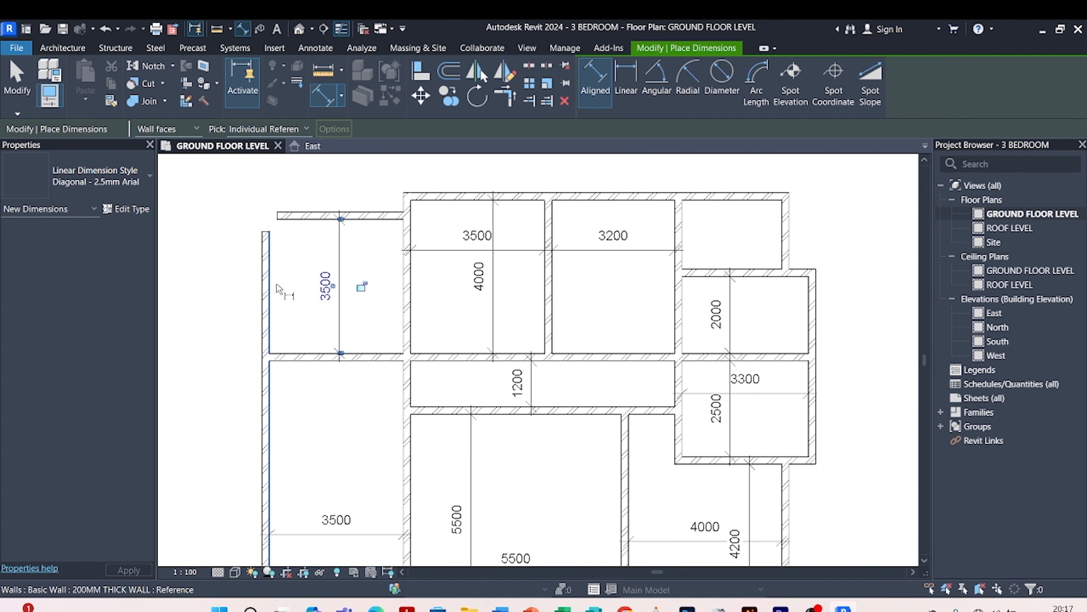
{"action": "key", "text": "Escape"}
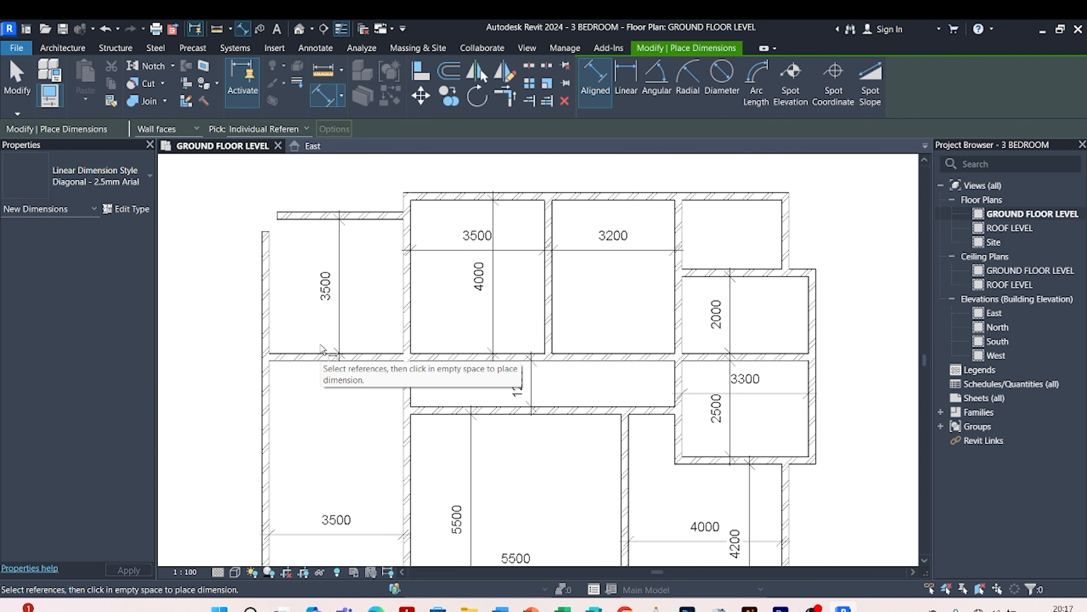
{"action": "key", "text": "Escape"}
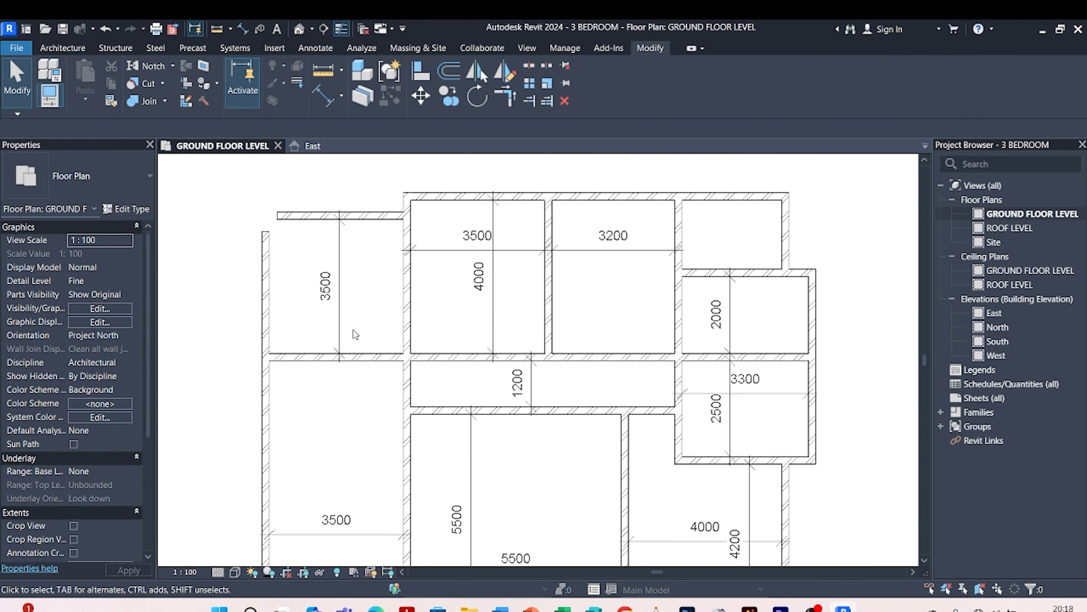
- Set the clear distance between the northwest room's top wall and the middle wall to 3000 mm
{"action": "left_click", "coordinate": [340, 217]}
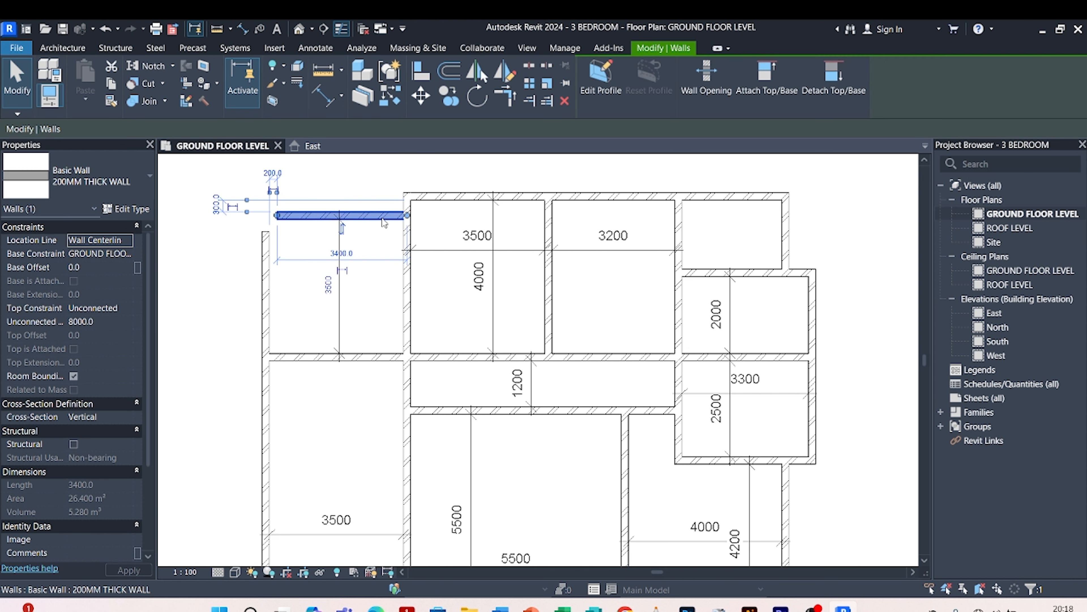
{"action": "left_click", "coordinate": [328, 286]}
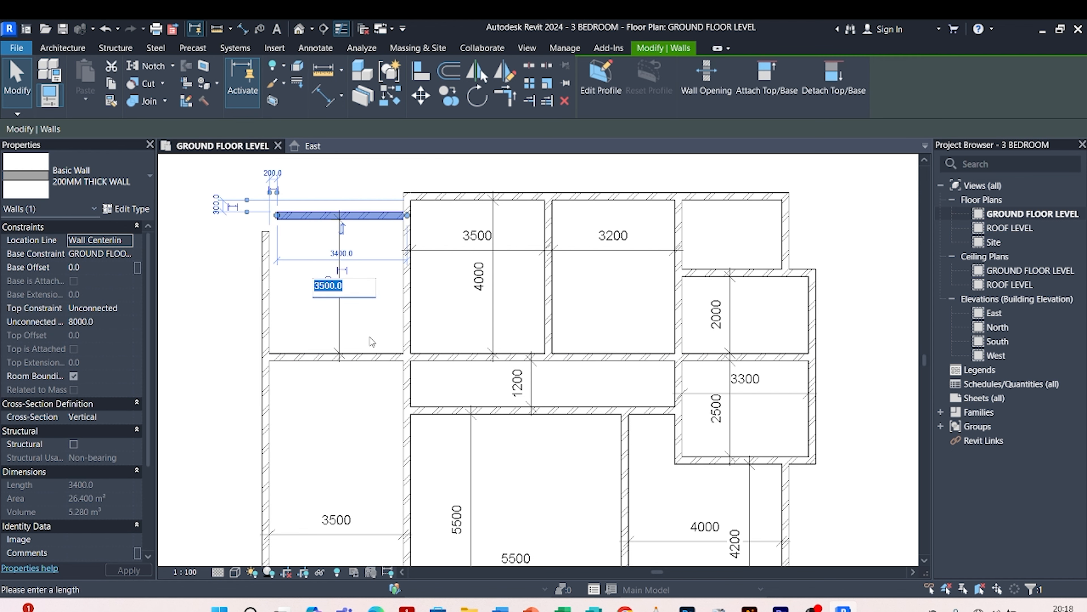
{"action": "type", "text": "3"}
{"action": "key", "text": "Return"}
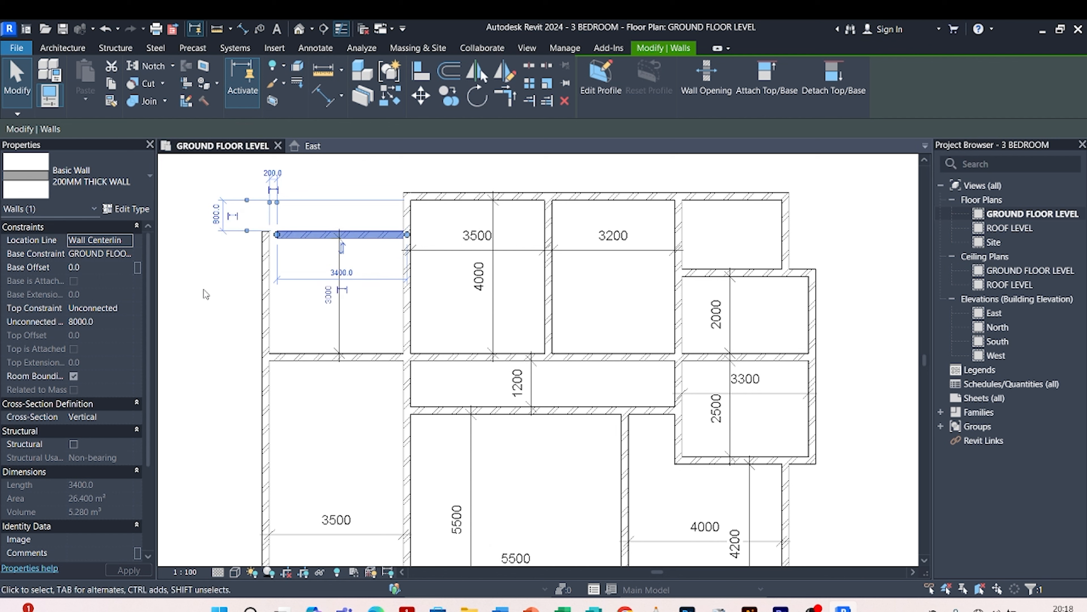
{"action": "left_click", "coordinate": [211, 284]}
- Trim/extend the northwest room's top wall and the far west wall so they meet in a corner
{"action": "key", "text": "t"}
{"action": "key", "text": "r"}
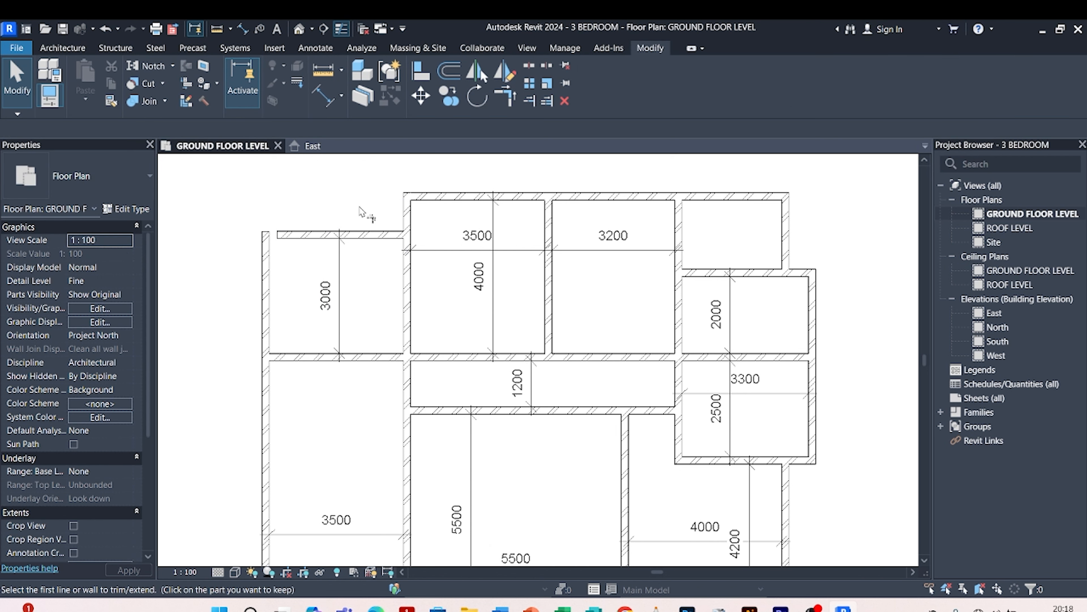
{"action": "left_click", "coordinate": [300, 235]}
{"action": "left_click", "coordinate": [274, 281]}
{"action": "scroll", "coordinate": [304, 214], "scroll_direction": "down", "scroll_amount": 3}
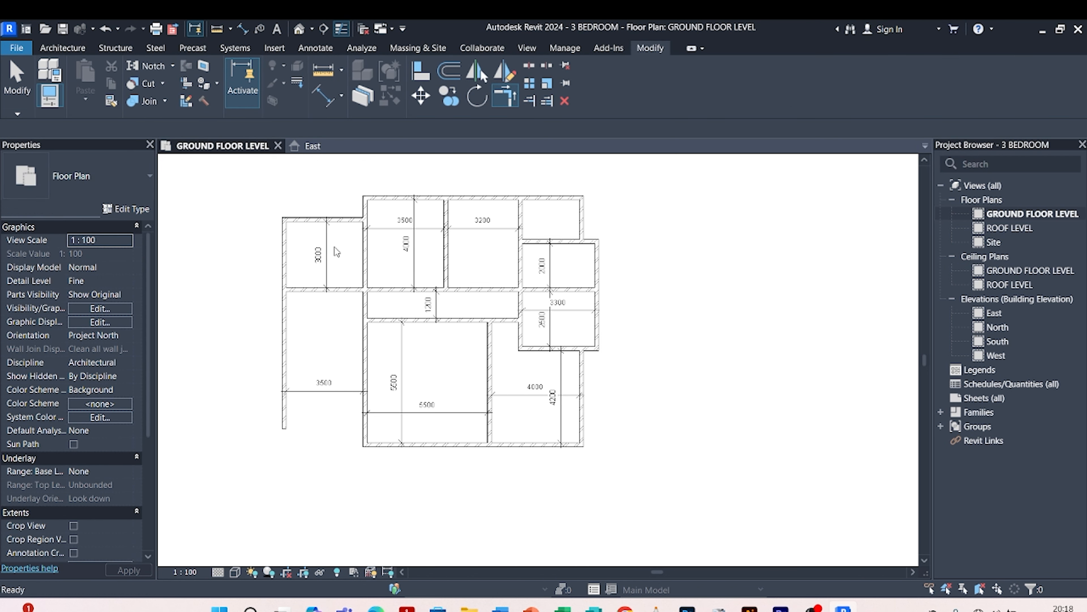
{"action": "key", "text": "Escape"}
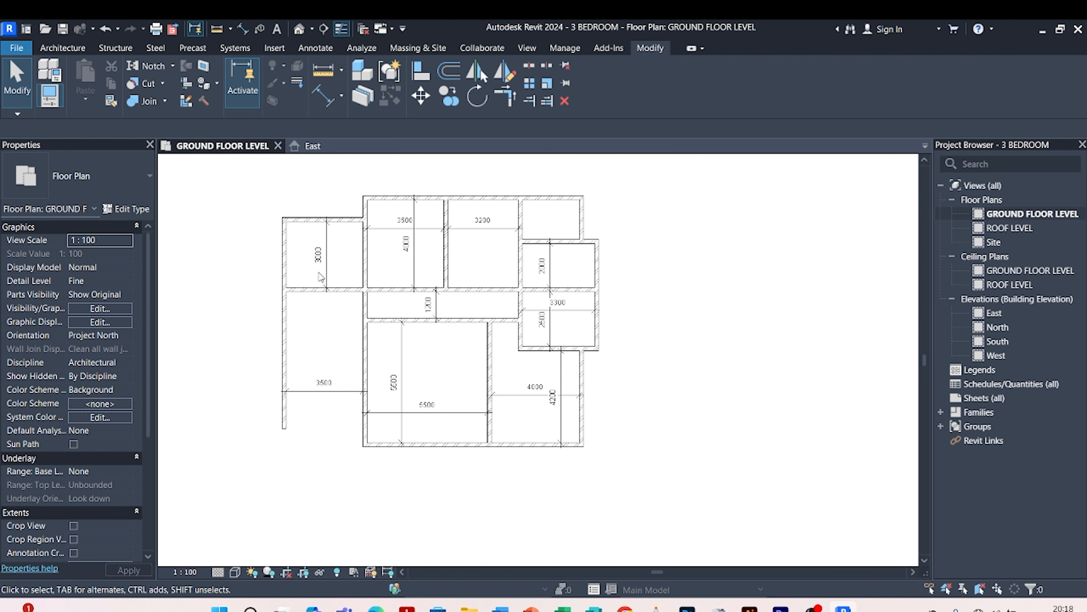
- Draw a vertical 200MM THICK WALL partition about 3600 mm long down from the middle wall, inside the 3500 mm wide west space
{"action": "scroll", "coordinate": [322, 276], "scroll_direction": "up", "scroll_amount": 1}
{"action": "left_click", "coordinate": [342, 297]}
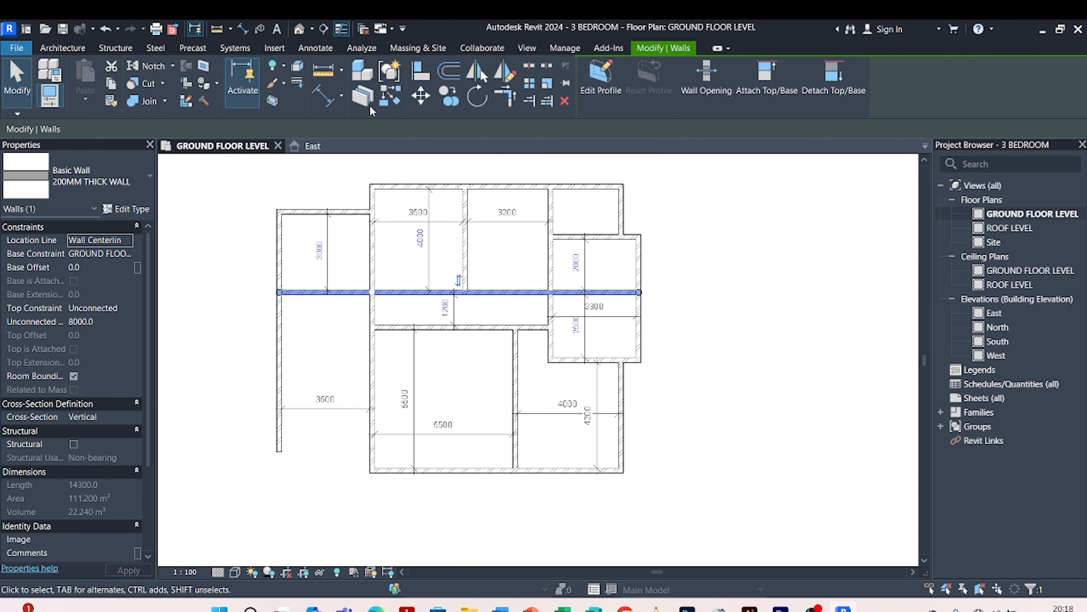
{"action": "key", "text": "w"}
{"action": "key", "text": "a"}
{"action": "scroll", "coordinate": [335, 306], "scroll_direction": "up", "scroll_amount": 1}
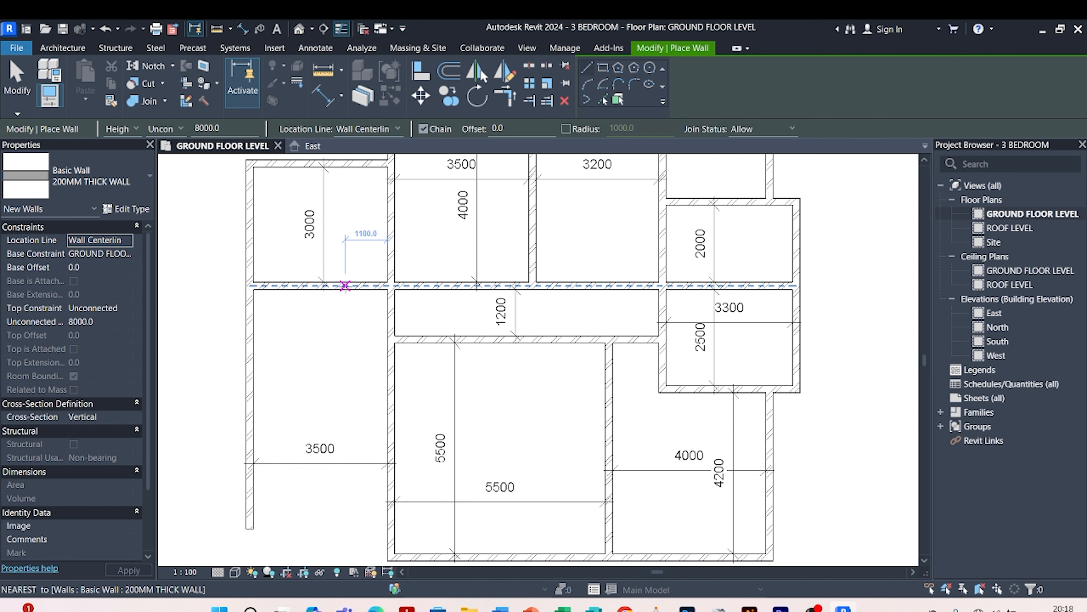
{"action": "left_click", "coordinate": [345, 285]}
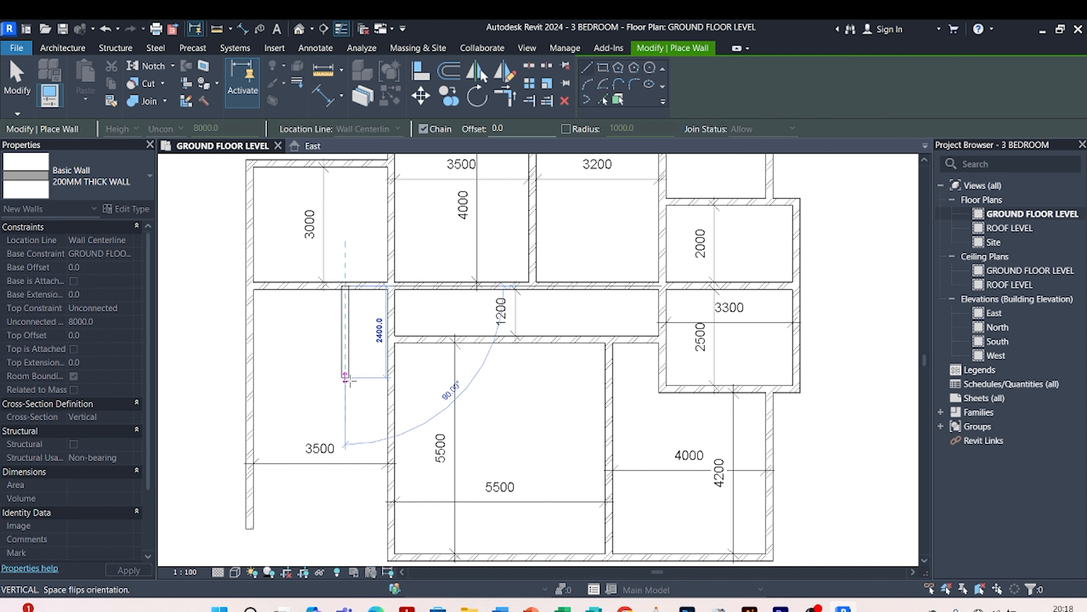
{"action": "left_click", "coordinate": [348, 423]}
{"action": "key", "text": "Escape"}
{"action": "key", "text": "Escape"}
{"action": "scroll", "coordinate": [348, 300], "scroll_direction": "up", "scroll_amount": 2}
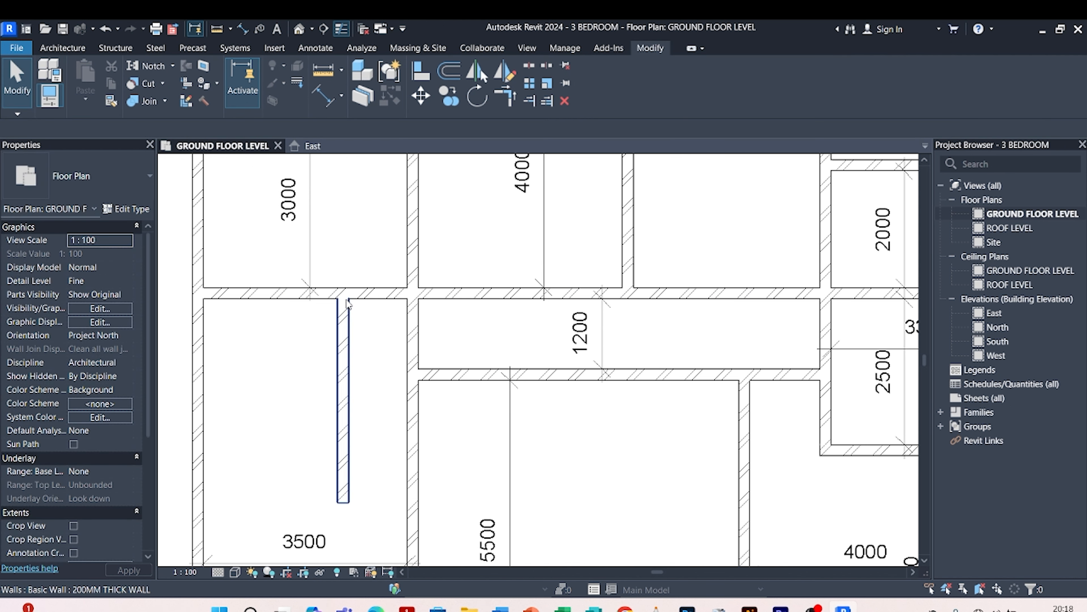
- Set the clear distance between the new vertical partition and the parallel wall to its east to 1200 mm
{"action": "left_click", "coordinate": [343, 334]}
{"action": "scroll", "coordinate": [344, 334], "scroll_direction": "down", "scroll_amount": 3}
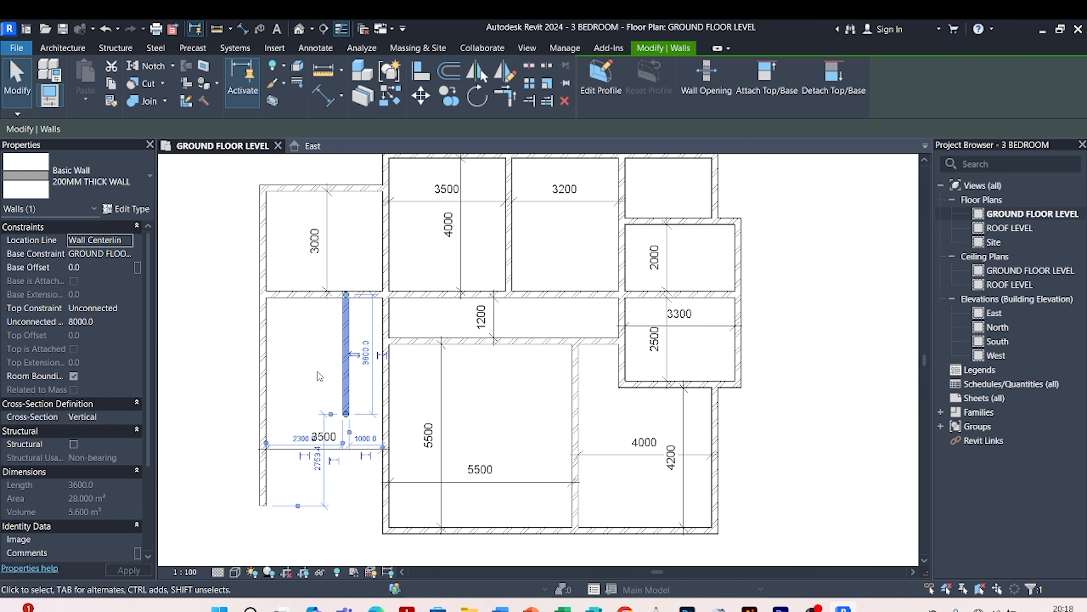
{"action": "scroll", "coordinate": [322, 449], "scroll_direction": "up", "scroll_amount": 1}
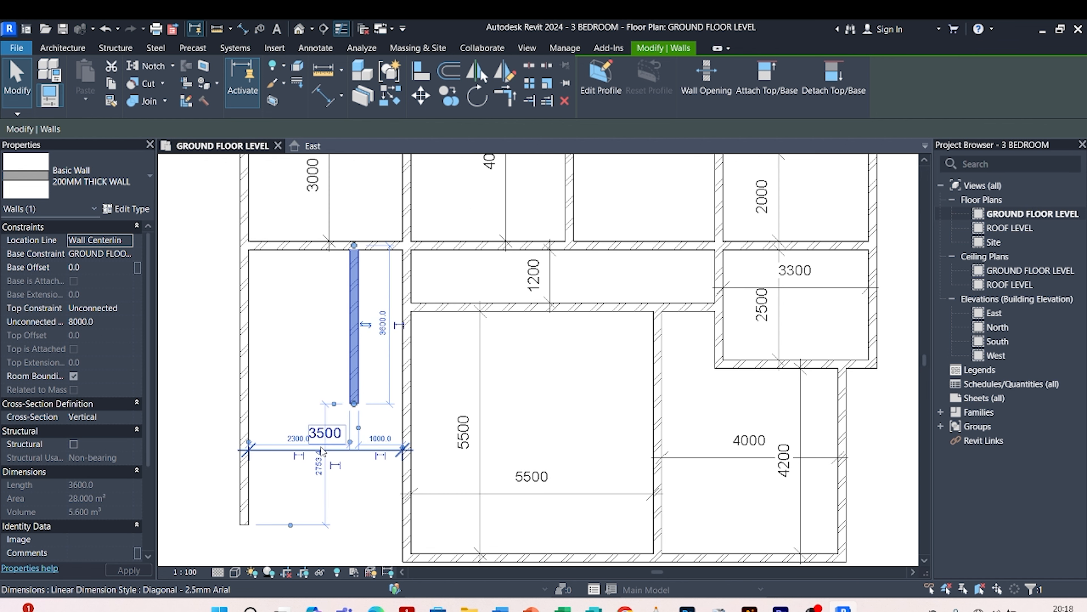
{"action": "scroll", "coordinate": [345, 451], "scroll_direction": "up", "scroll_amount": 1}
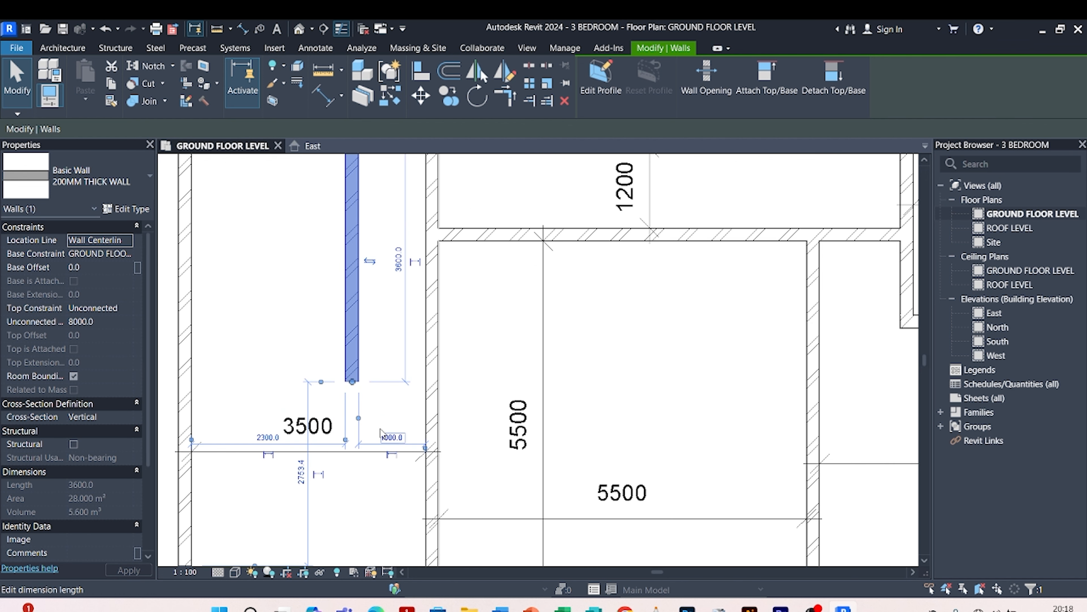
{"action": "left_click", "coordinate": [391, 437]}
{"action": "type", "text": "12"}
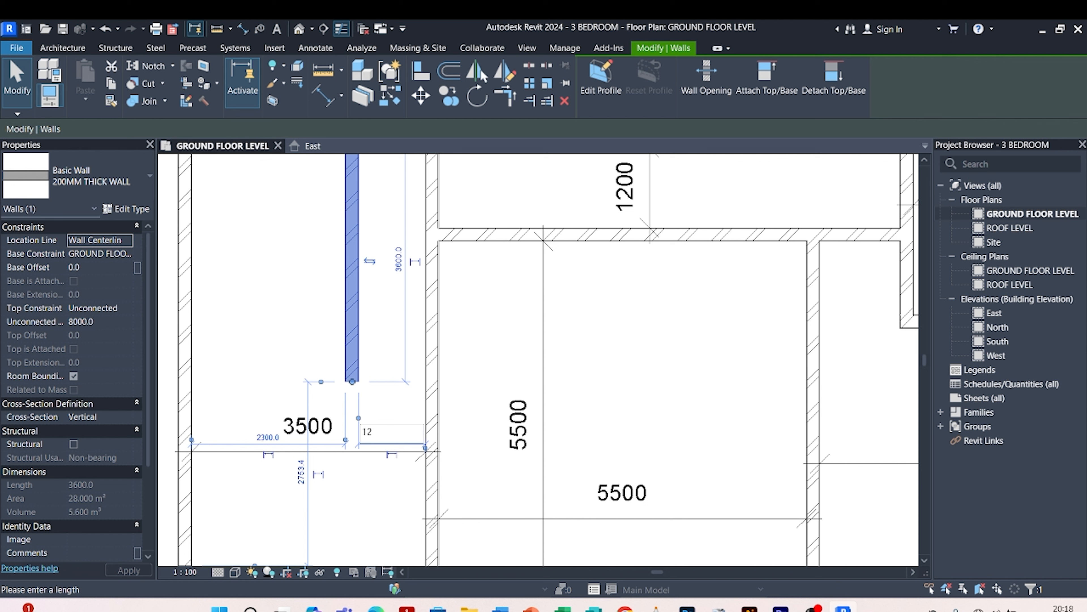
{"action": "key", "text": "Return"}
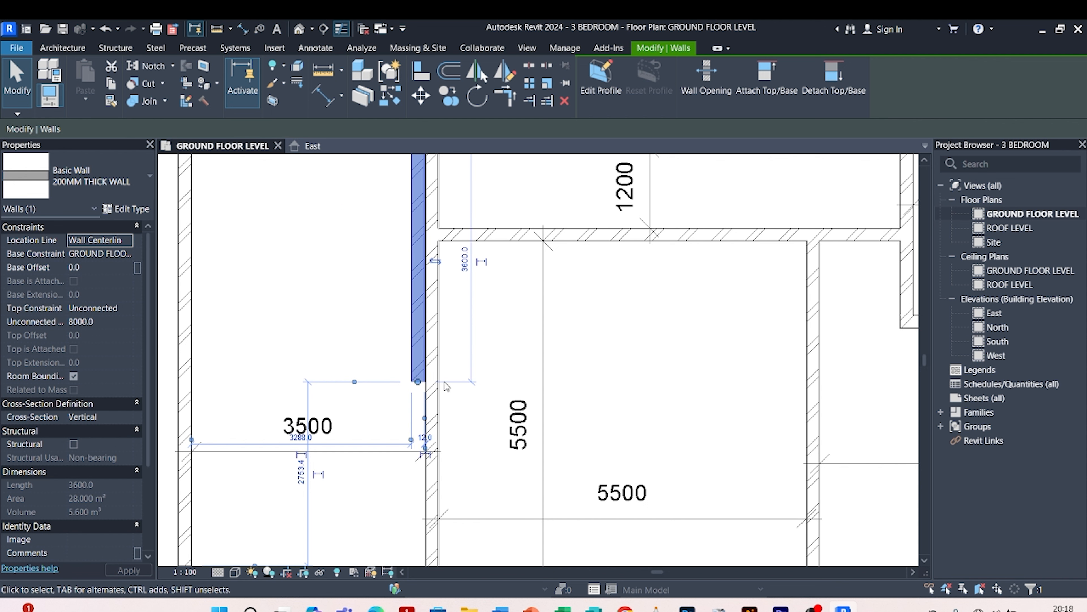
{"action": "left_click", "coordinate": [420, 435]}
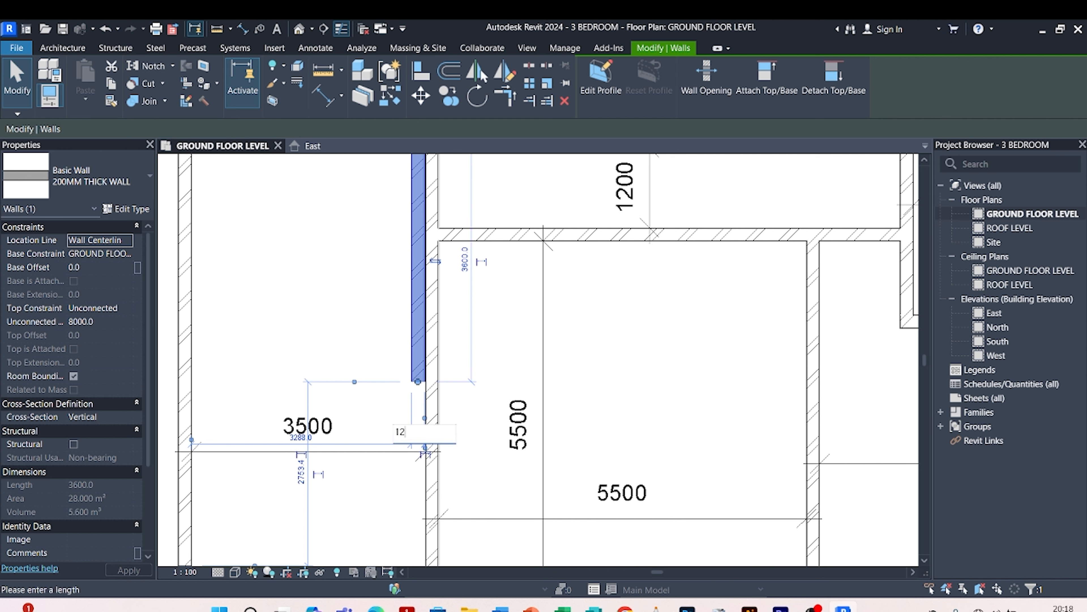
{"action": "type", "text": "1200"}
{"action": "key", "text": "Return"}
{"action": "key", "text": "Escape"}
- Add an aligned dimension across the gap between the new partition and the parallel wall to its east
{"action": "scroll", "coordinate": [457, 380], "scroll_direction": "down", "scroll_amount": 5}
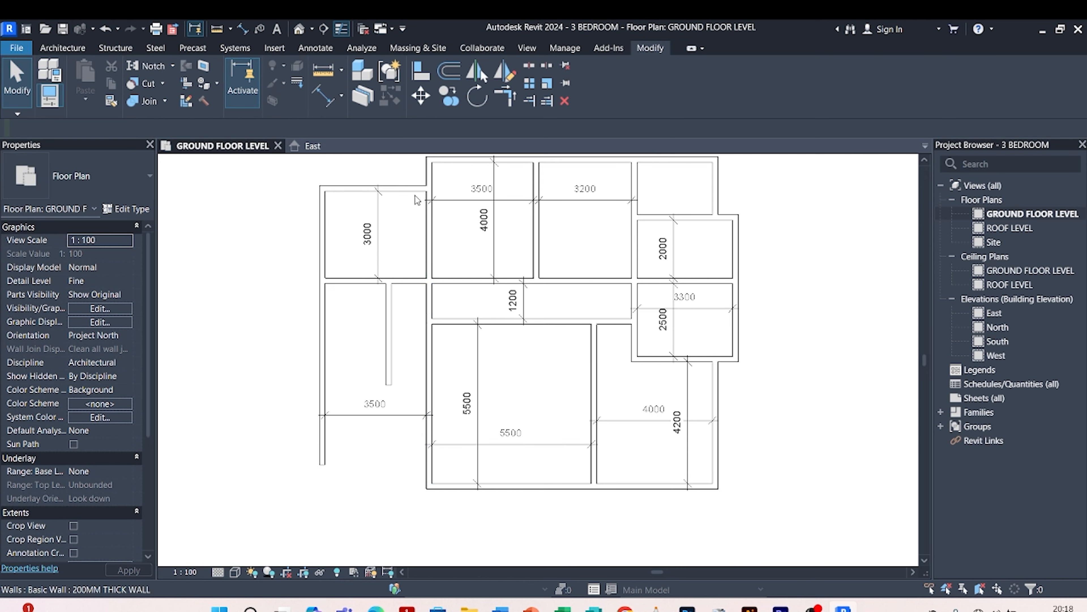
{"action": "left_click", "coordinate": [324, 96]}
{"action": "scroll", "coordinate": [385, 326], "scroll_direction": "up", "scroll_amount": 3}
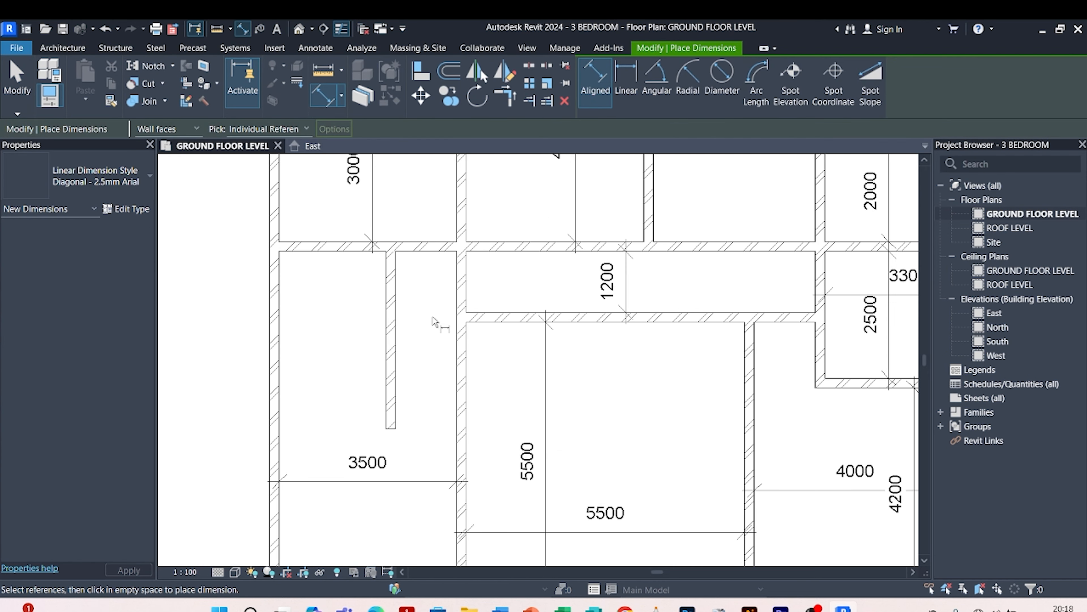
{"action": "left_click", "coordinate": [460, 307]}
{"action": "left_click", "coordinate": [397, 342]}
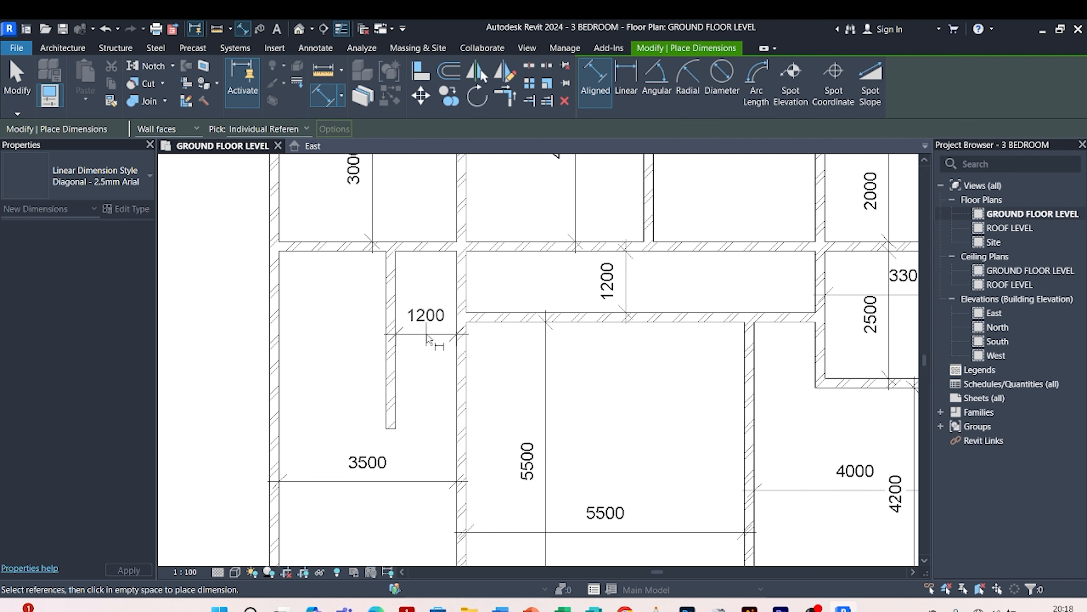
{"action": "left_click", "coordinate": [430, 339]}
{"action": "scroll", "coordinate": [412, 309], "scroll_direction": "down", "scroll_amount": 3}
{"action": "key", "text": "Escape"}
{"action": "key", "text": "Escape"}
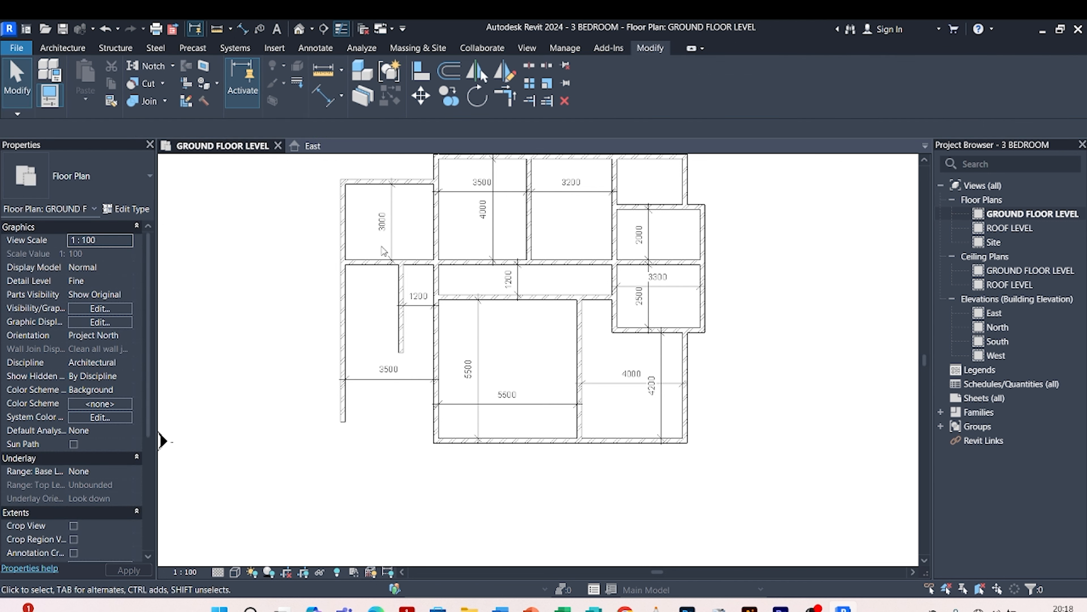
- Draw a horizontal 200MM THICK WALL about 3300 mm long across the 3500 mm wide west space, level with the 2500 mm room's bottom wall
{"action": "left_click", "coordinate": [458, 297]}
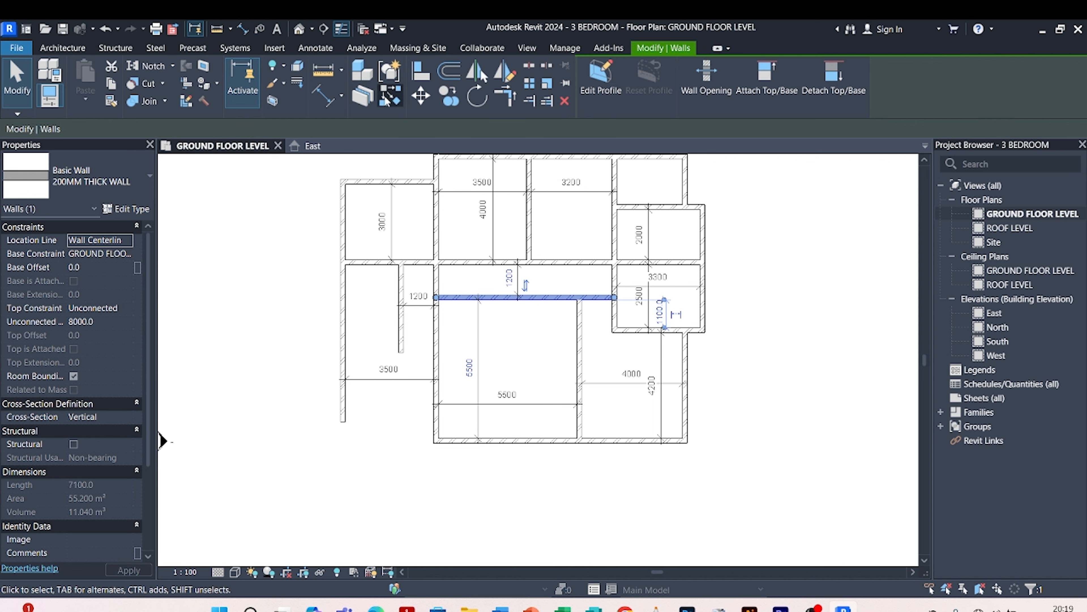
{"action": "key", "text": "w"}
{"action": "key", "text": "a"}
{"action": "scroll", "coordinate": [426, 285], "scroll_direction": "up", "scroll_amount": 2}
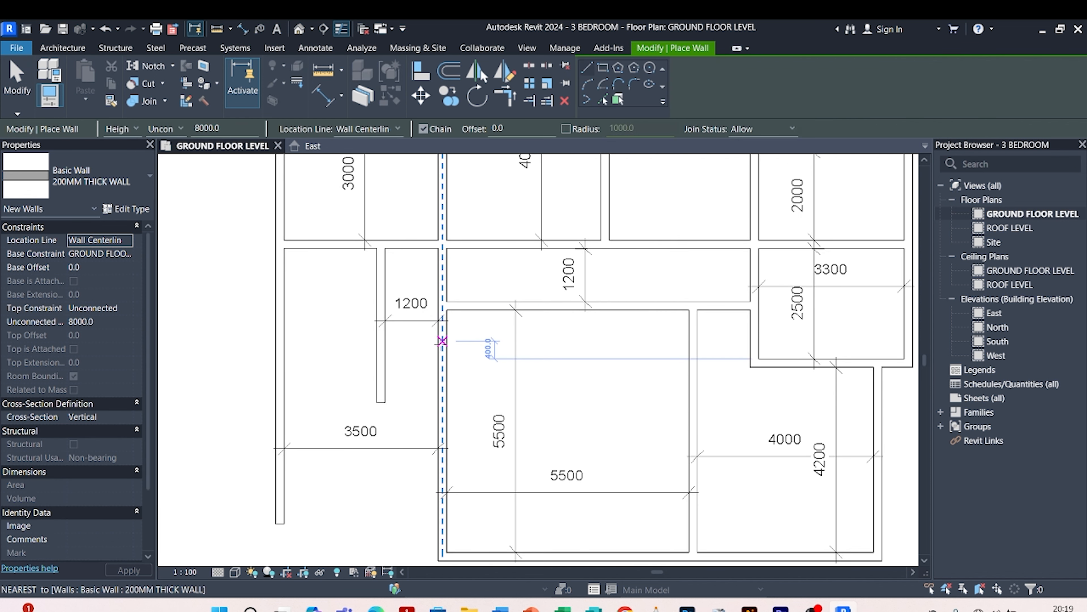
{"action": "left_click", "coordinate": [426, 362]}
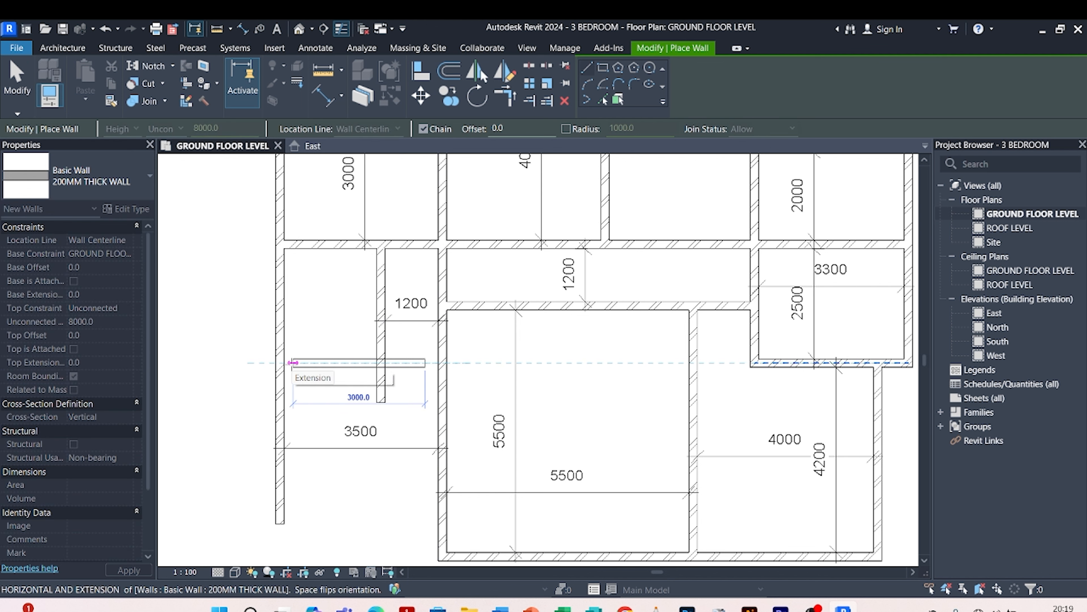
{"action": "left_click", "coordinate": [281, 363]}
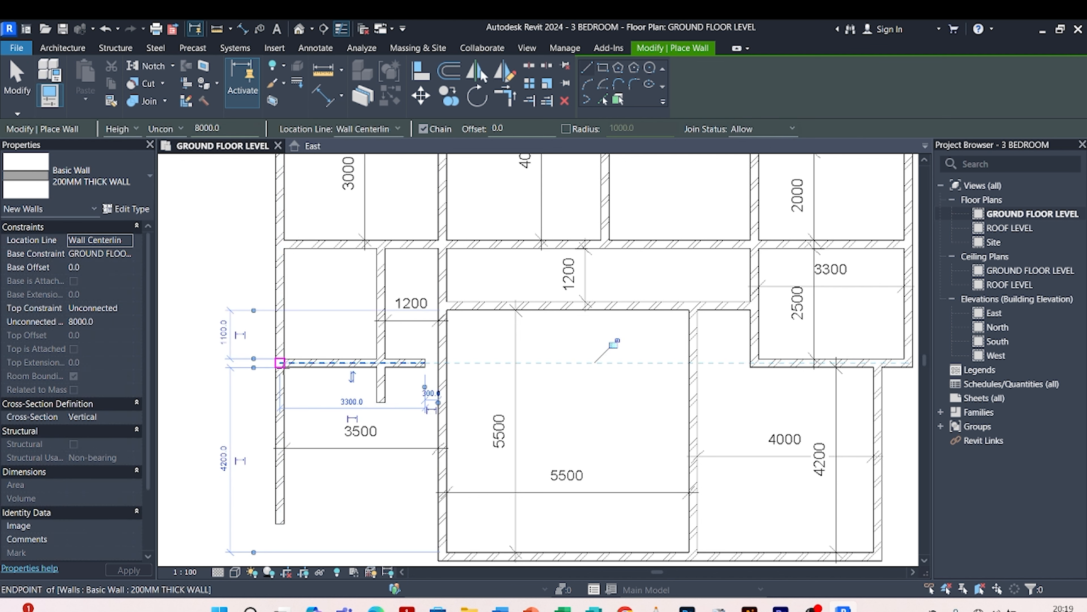
{"action": "key", "text": "Escape"}
{"action": "key", "text": "Escape"}
- Align the new horizontal wall's lower face with the outer face of the 2500 mm east room's bottom wall
{"action": "scroll", "coordinate": [393, 326], "scroll_direction": "down", "scroll_amount": 3}
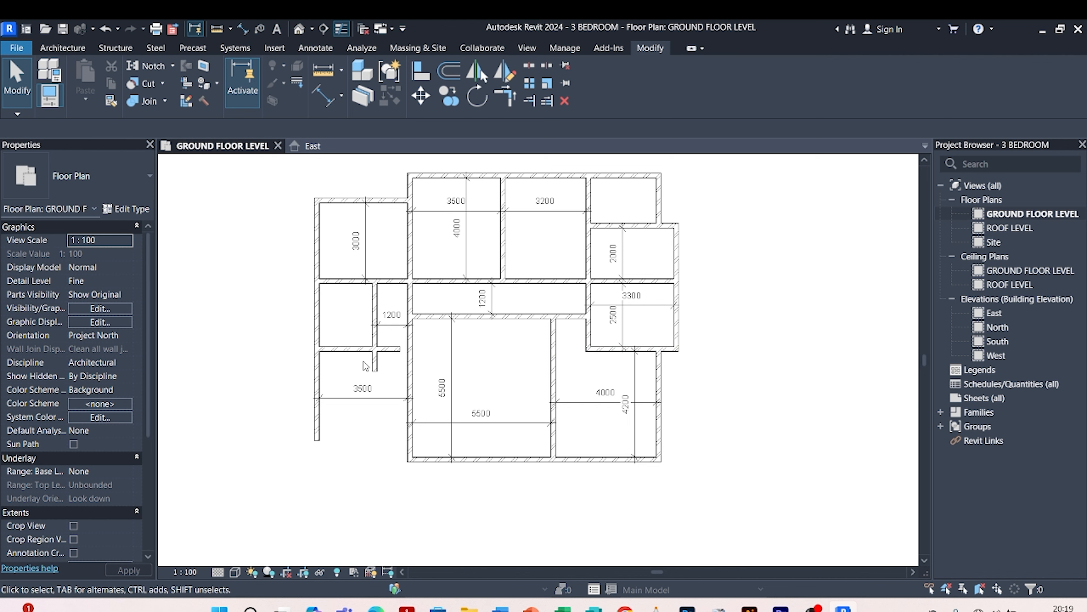
{"action": "left_click", "coordinate": [419, 72]}
{"action": "scroll", "coordinate": [593, 363], "scroll_direction": "up", "scroll_amount": 5}
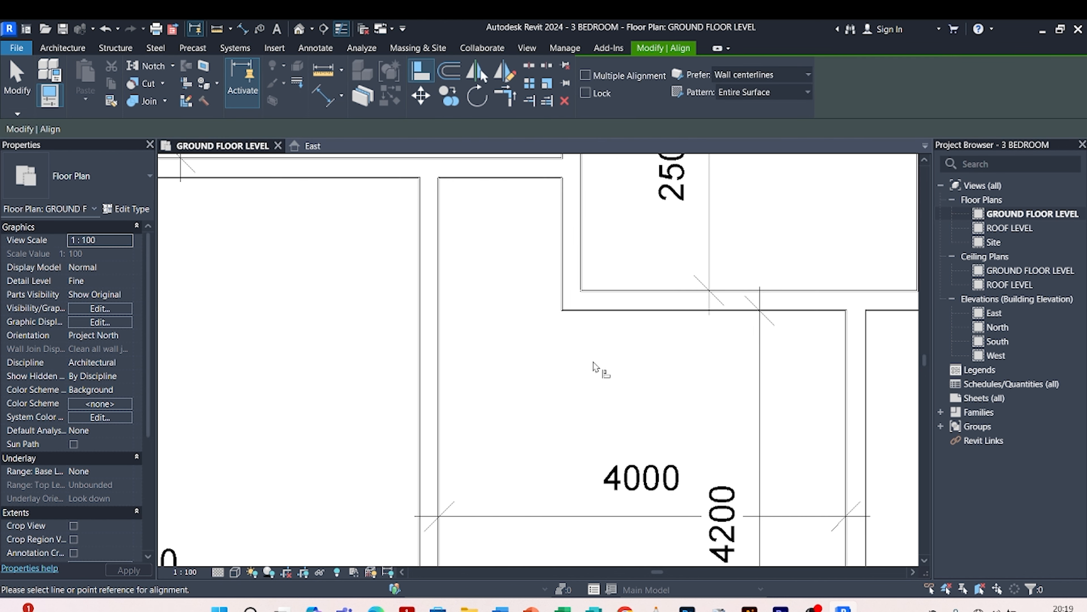
{"action": "left_click", "coordinate": [595, 313]}
{"action": "scroll", "coordinate": [595, 314], "scroll_direction": "down", "scroll_amount": 4}
{"action": "scroll", "coordinate": [417, 368], "scroll_direction": "up", "scroll_amount": 5}
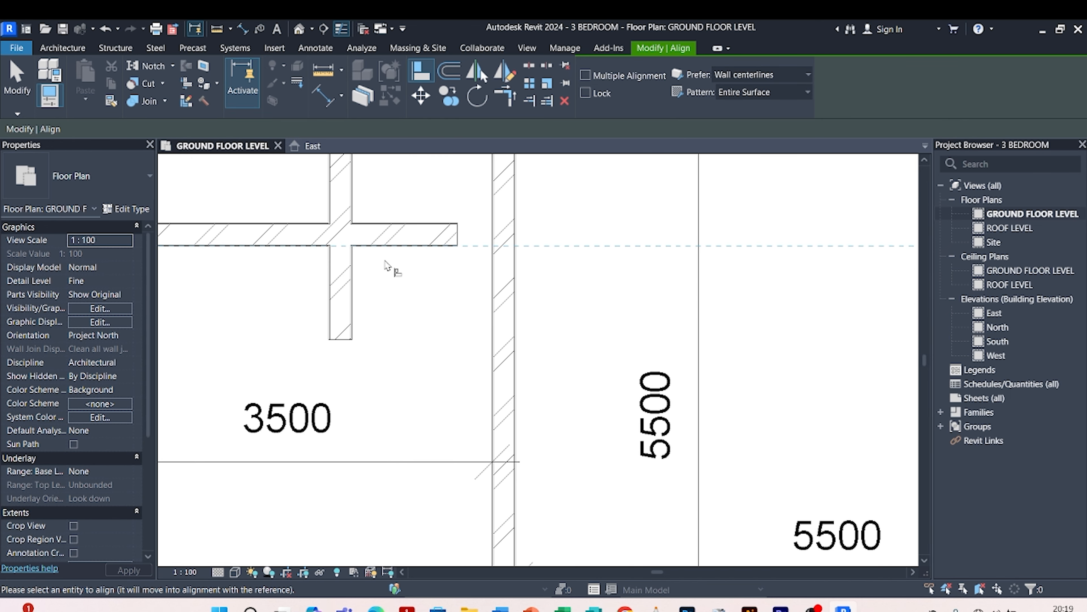
{"action": "left_click", "coordinate": [385, 257]}
{"action": "scroll", "coordinate": [420, 377], "scroll_direction": "down", "scroll_amount": 5}
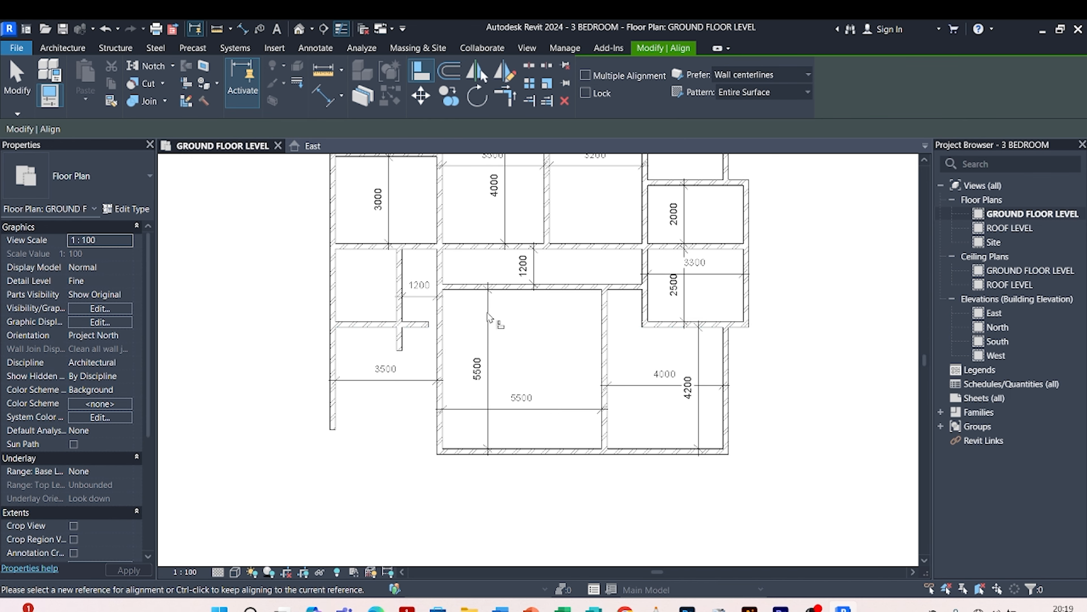
{"action": "key", "text": "Escape"}
{"action": "key", "text": "Escape"}
- Extend the new horizontal wall to the vertical wall on its east side, closing the gap
{"action": "scroll", "coordinate": [488, 317], "scroll_direction": "up", "scroll_amount": 3}
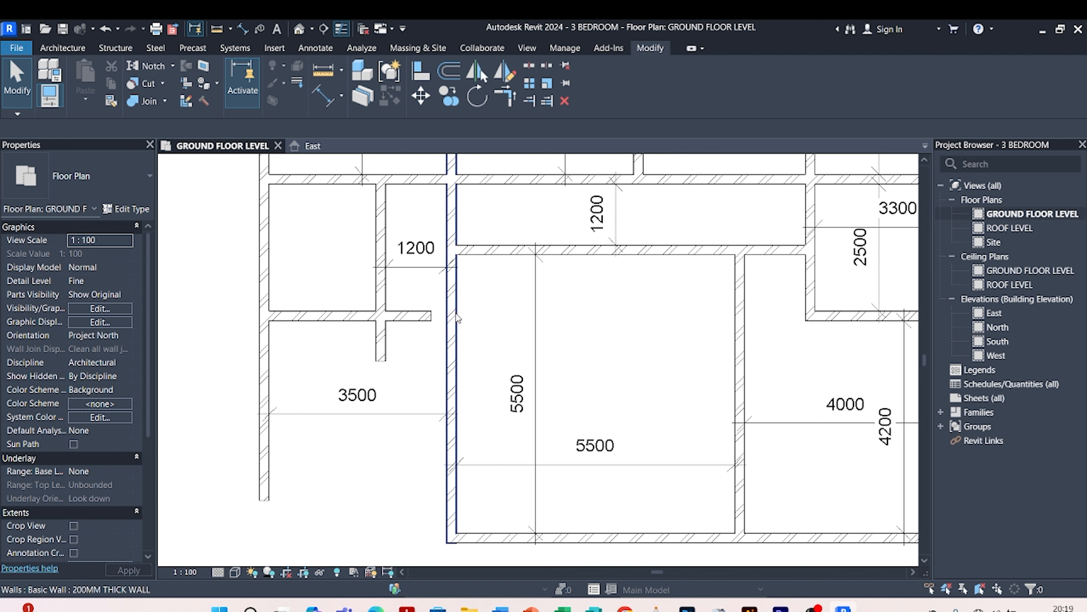
{"action": "key", "text": "a"}
{"action": "key", "text": "l"}
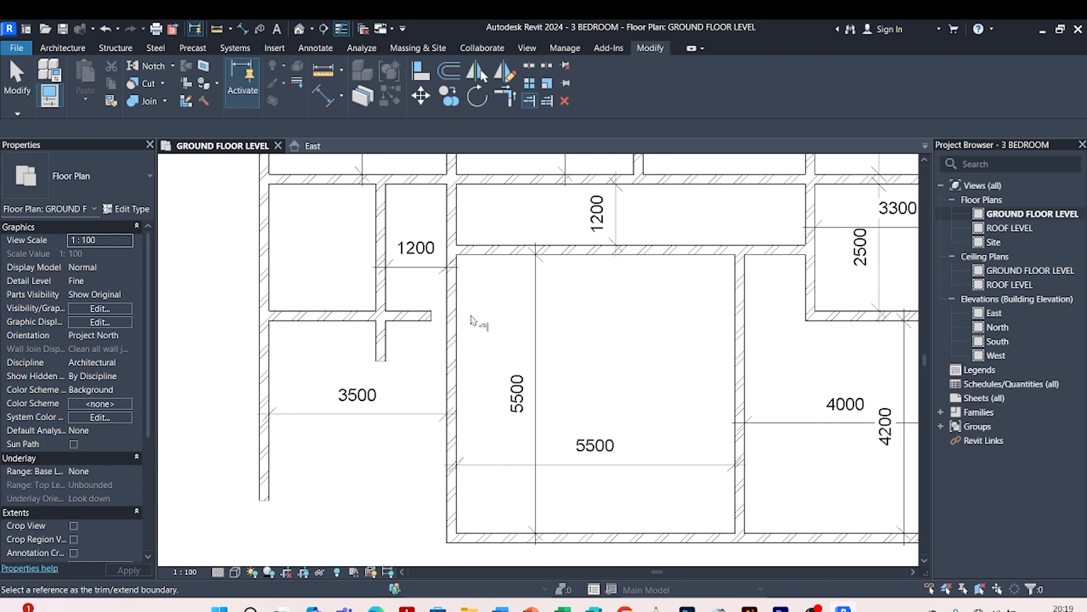
{"action": "left_click", "coordinate": [449, 346]}
{"action": "left_click", "coordinate": [432, 321]}
{"action": "key", "text": "Escape"}
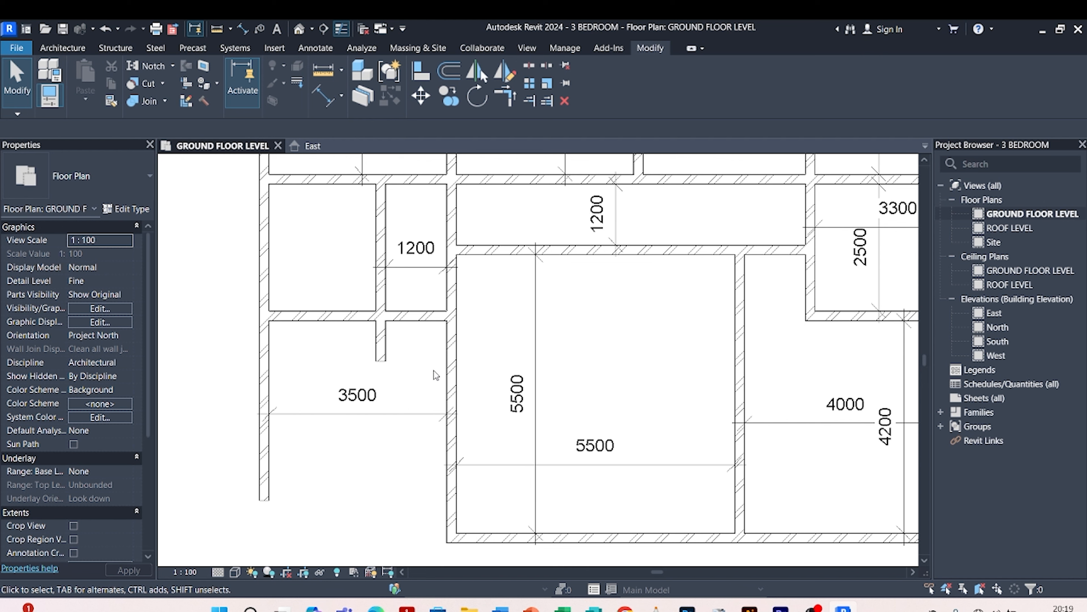
- Trim the vertical partition beside the 1200 mm space so it ends at the new horizontal wall
{"action": "scroll", "coordinate": [405, 296], "scroll_direction": "down", "scroll_amount": 2}
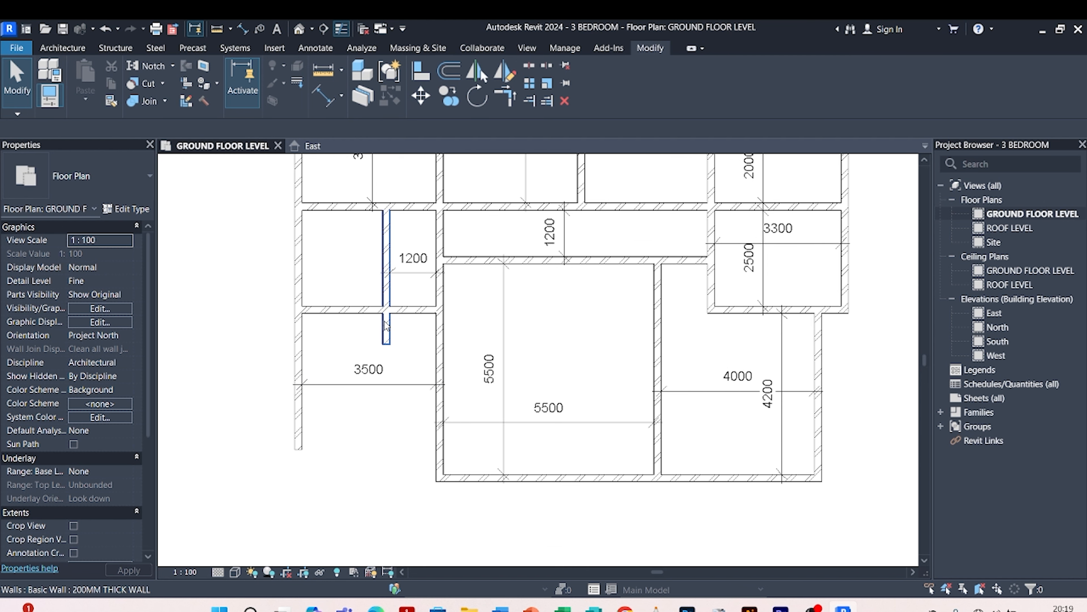
{"action": "left_click", "coordinate": [389, 336]}
{"action": "left_click", "coordinate": [400, 371]}
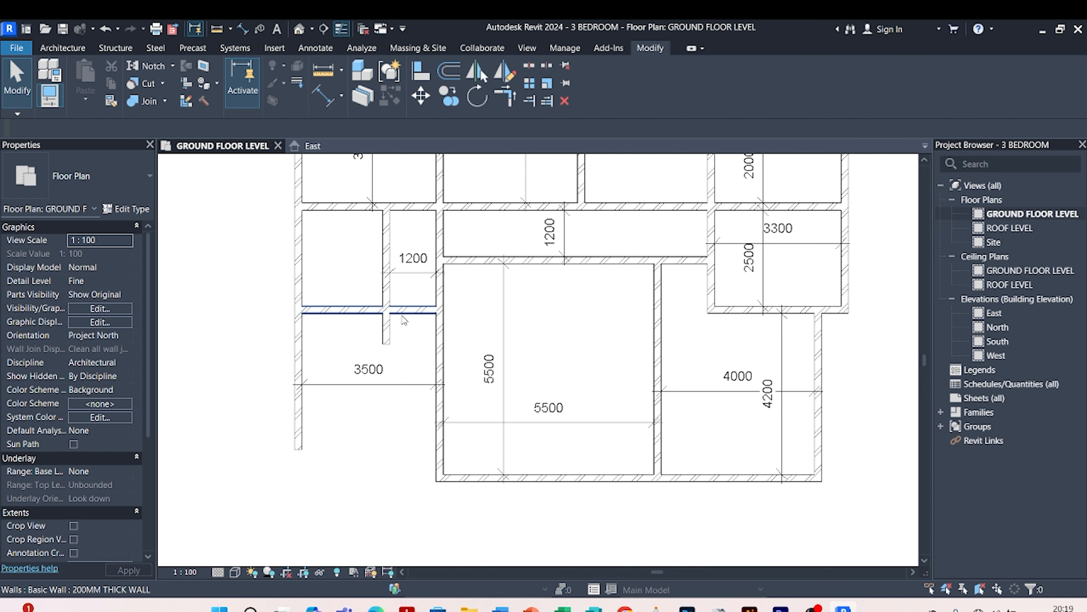
{"action": "left_click", "coordinate": [532, 98]}
{"action": "scroll", "coordinate": [427, 331], "scroll_direction": "up", "scroll_amount": 2}
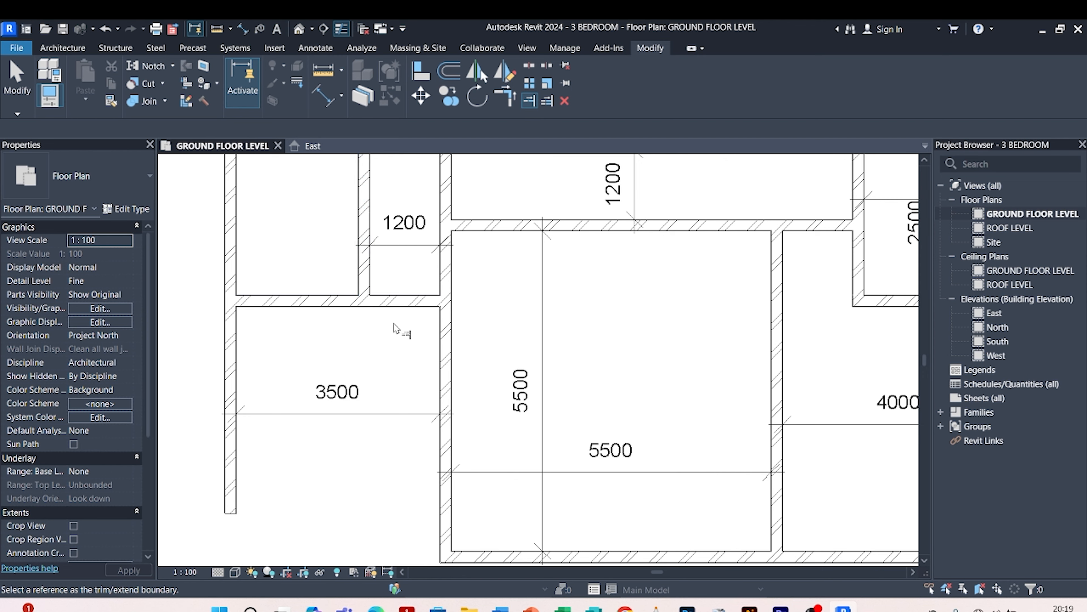
{"action": "scroll", "coordinate": [394, 341], "scroll_direction": "down", "scroll_amount": 2}
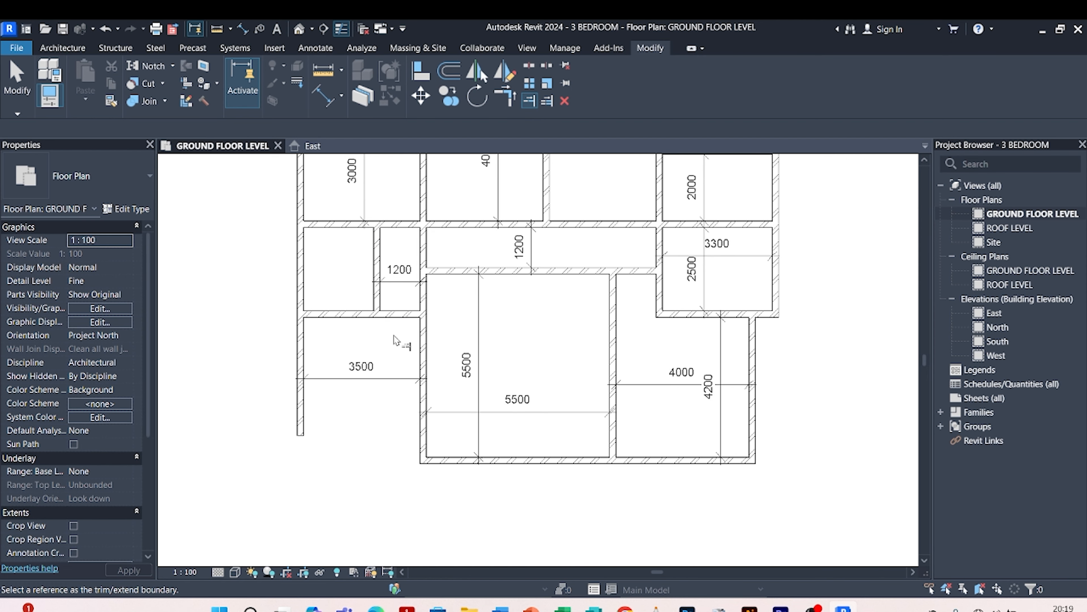
{"action": "key", "text": "Escape"}
- Draw a horizontal 200MM THICK WALL about 2700 mm long near the lower end of the far west wall
{"action": "scroll", "coordinate": [420, 480], "scroll_direction": "down", "scroll_amount": 2}
{"action": "scroll", "coordinate": [406, 396], "scroll_direction": "up", "scroll_amount": 2}
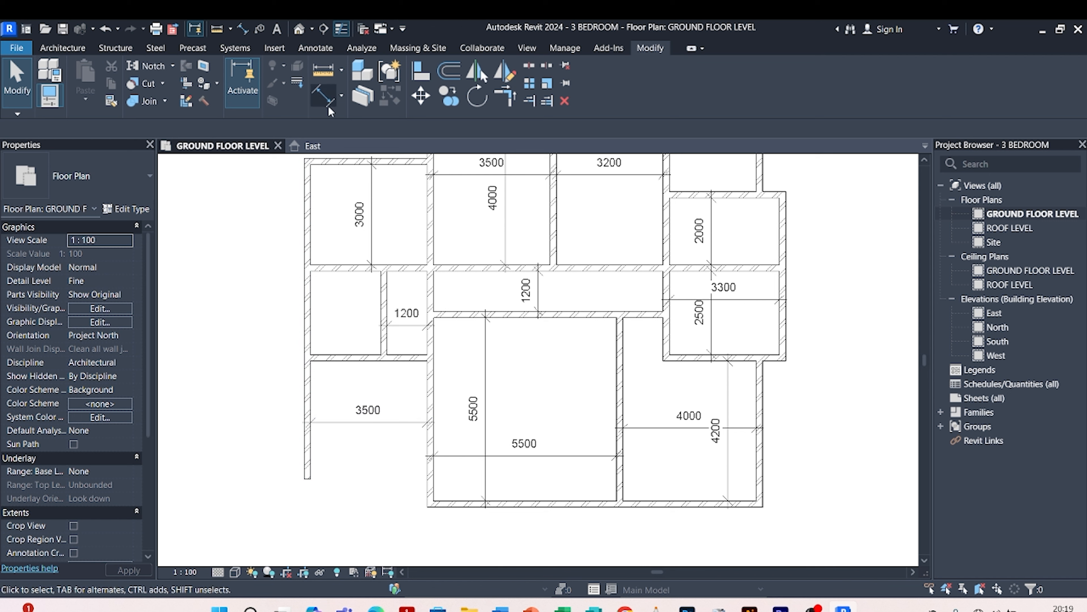
{"action": "left_click", "coordinate": [376, 359]}
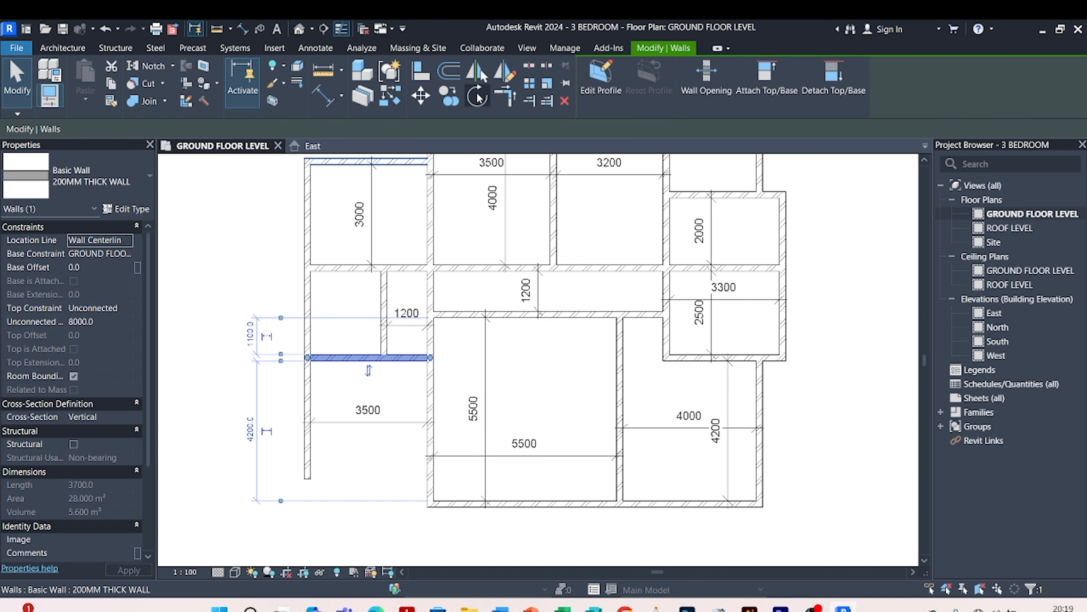
{"action": "left_click", "coordinate": [390, 98]}
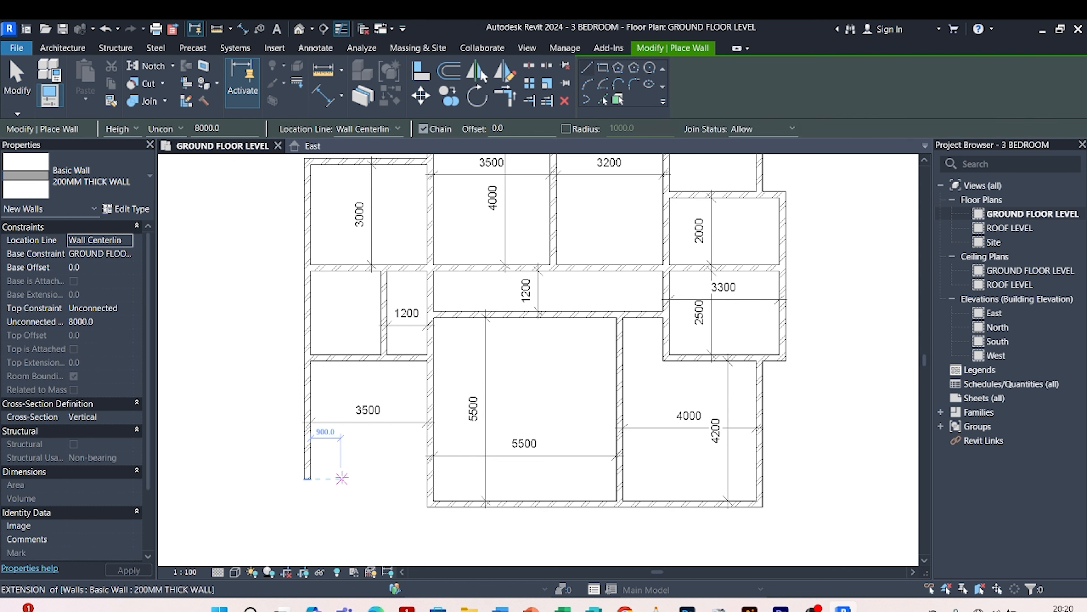
{"action": "left_click", "coordinate": [324, 479]}
{"action": "left_click", "coordinate": [414, 479]}
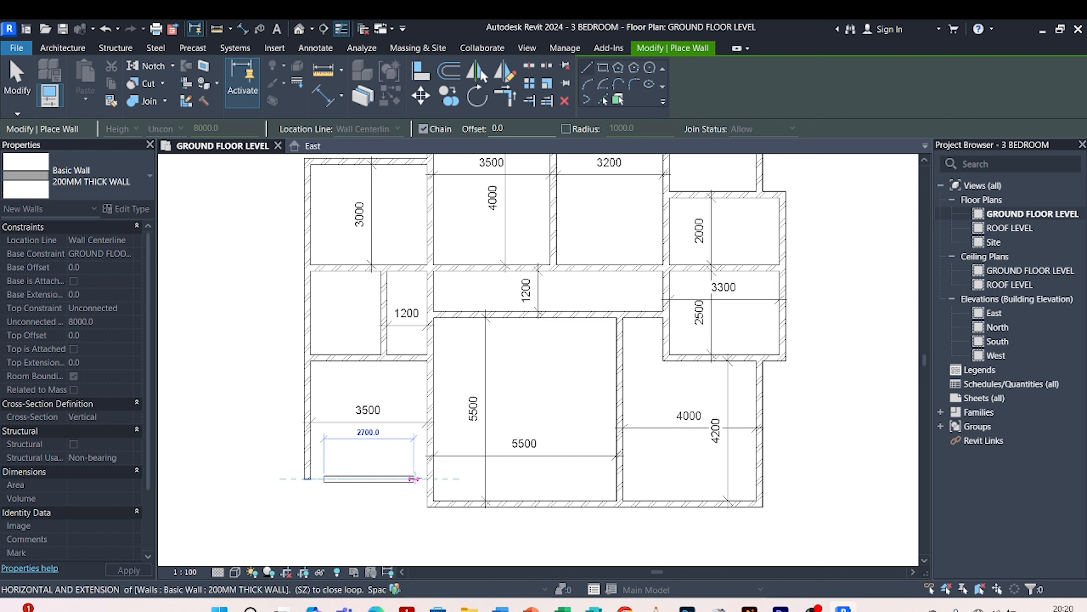
{"action": "key", "text": "Escape"}
{"action": "key", "text": "Escape"}
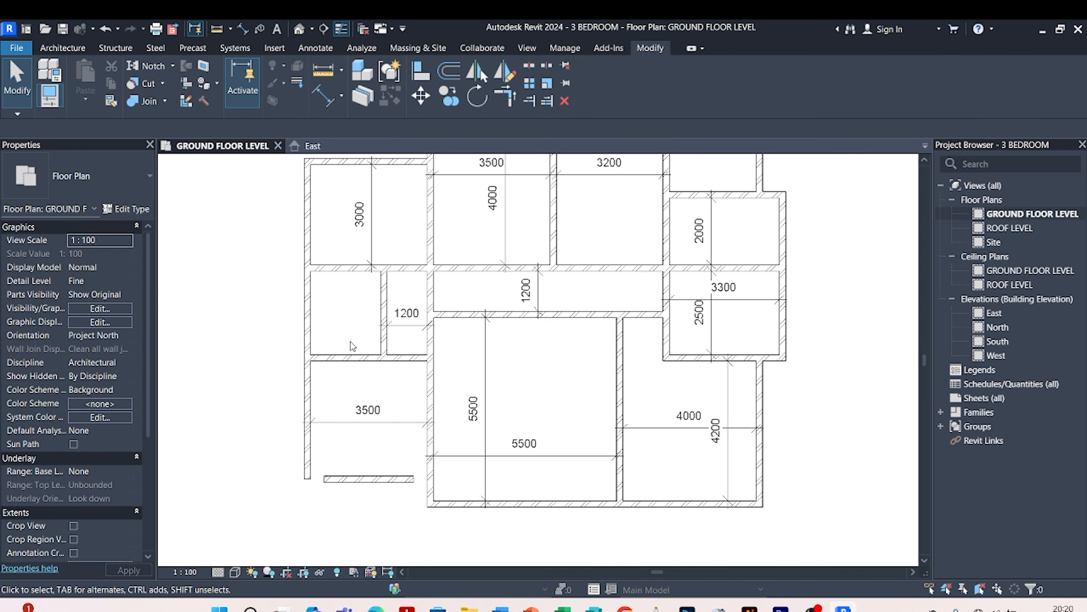
- Add an aligned vertical dimension between the facing sides of the two new horizontal walls in the southwest room
{"action": "left_click", "coordinate": [327, 98]}
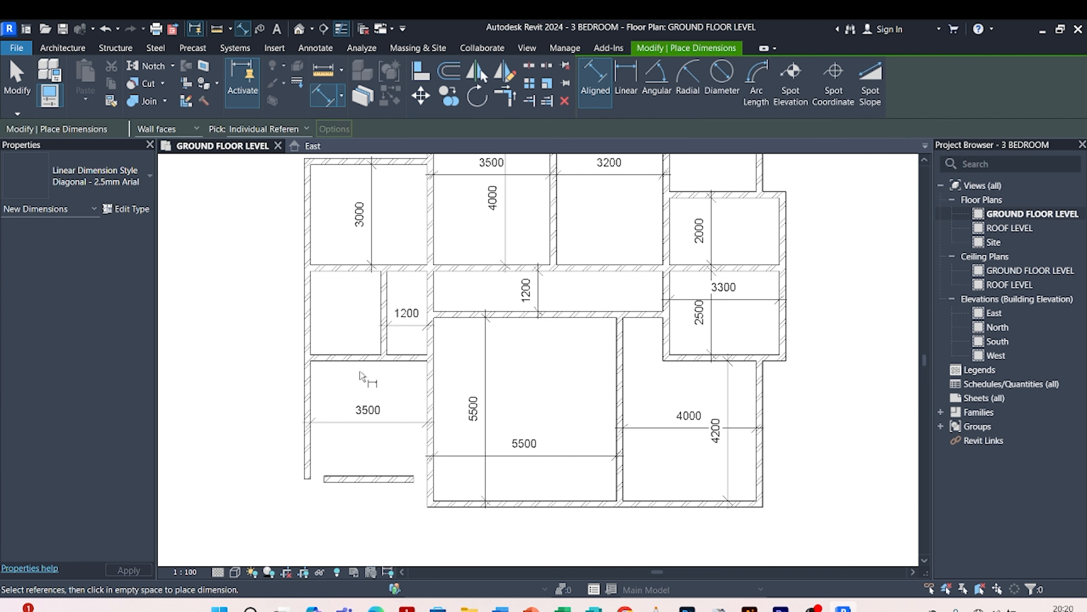
{"action": "left_click", "coordinate": [359, 360]}
{"action": "left_click", "coordinate": [370, 480]}
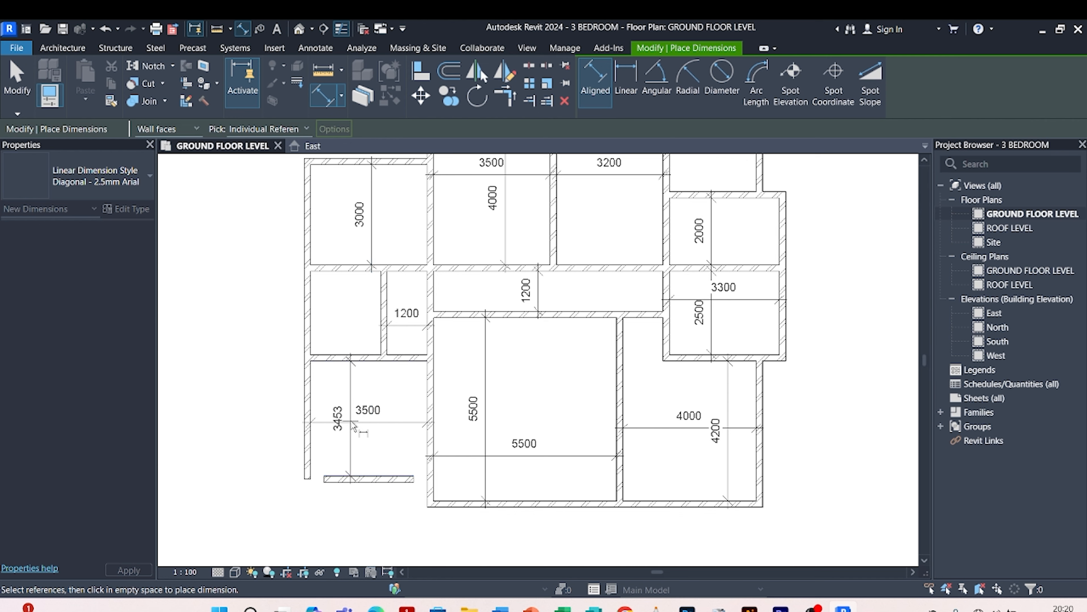
{"action": "scroll", "coordinate": [349, 420], "scroll_direction": "up", "scroll_amount": 2}
{"action": "left_click", "coordinate": [343, 414]}
{"action": "scroll", "coordinate": [349, 295], "scroll_direction": "down", "scroll_amount": 3}
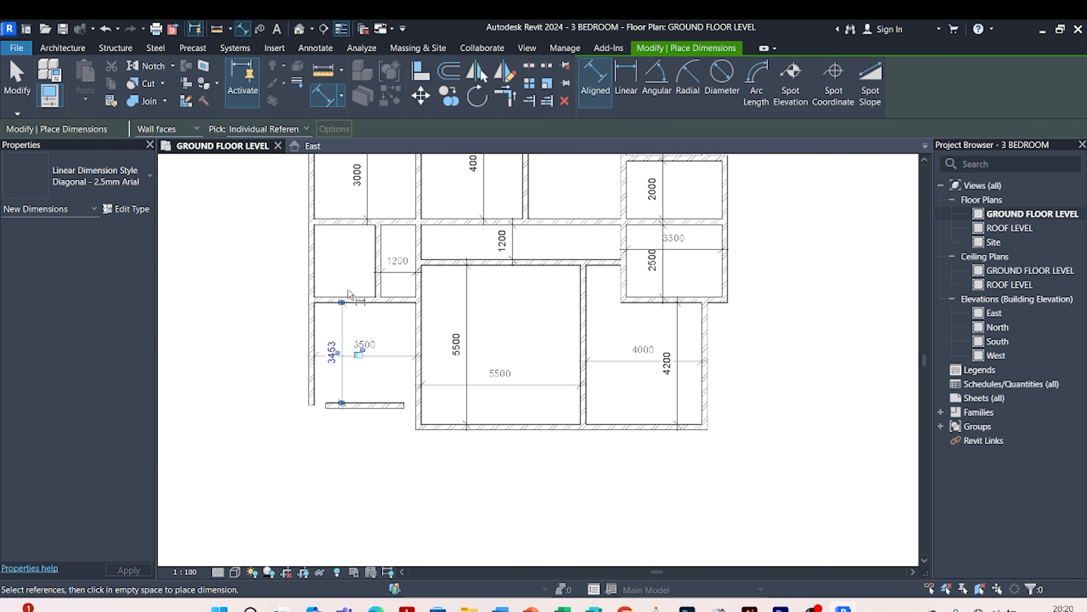
{"action": "key", "text": "Escape"}
{"action": "key", "text": "Escape"}
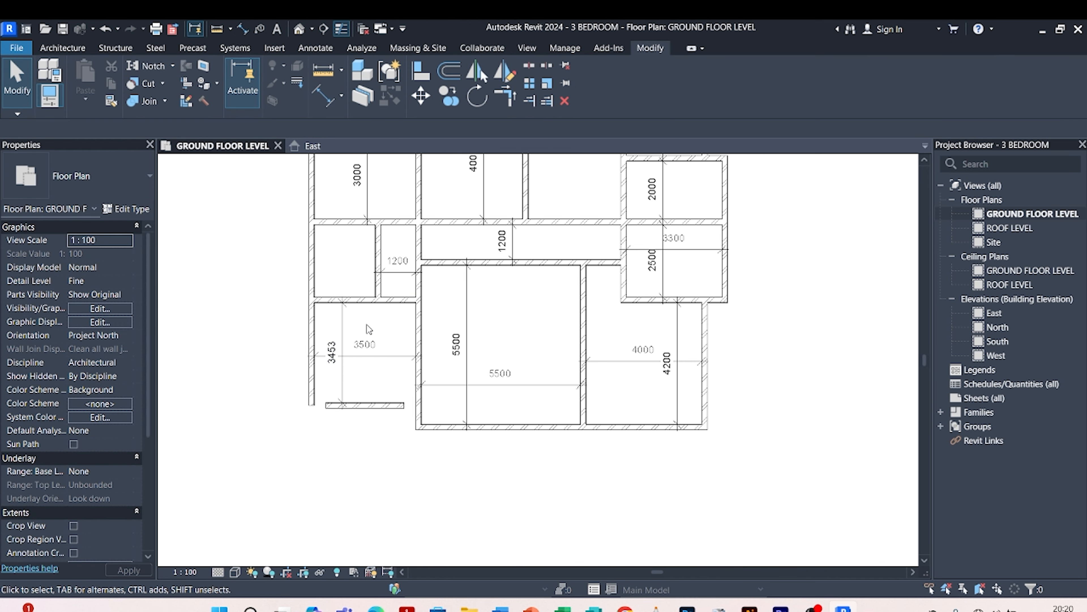
- Set the clear distance between the southwest room's upper and lower walls to 3000 mm
{"action": "left_click", "coordinate": [368, 406]}
{"action": "scroll", "coordinate": [368, 414], "scroll_direction": "up", "scroll_amount": 3}
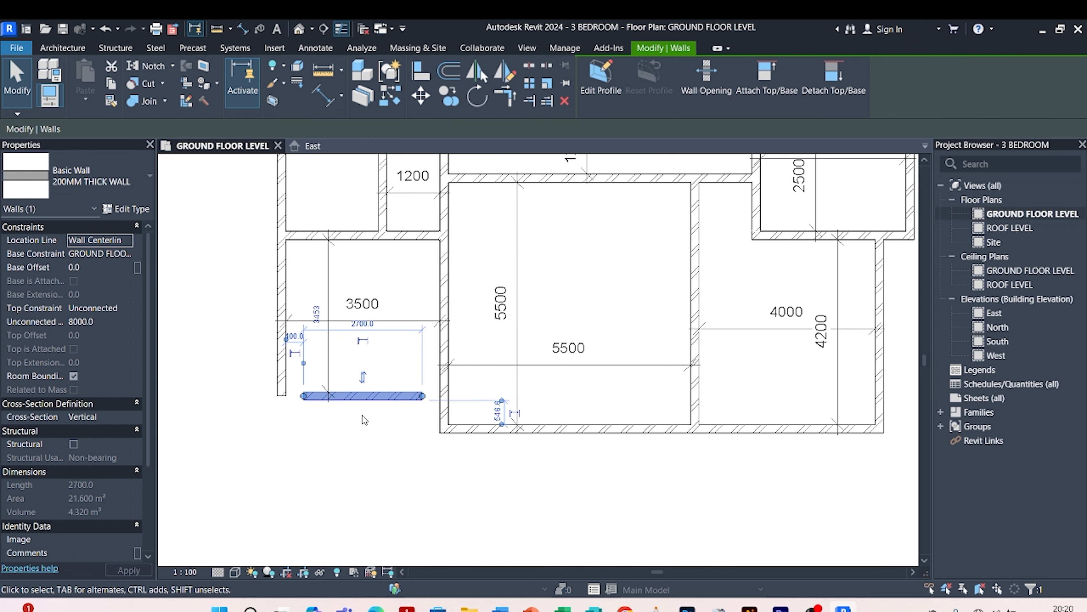
{"action": "left_click", "coordinate": [326, 303]}
{"action": "left_click", "coordinate": [397, 443]}
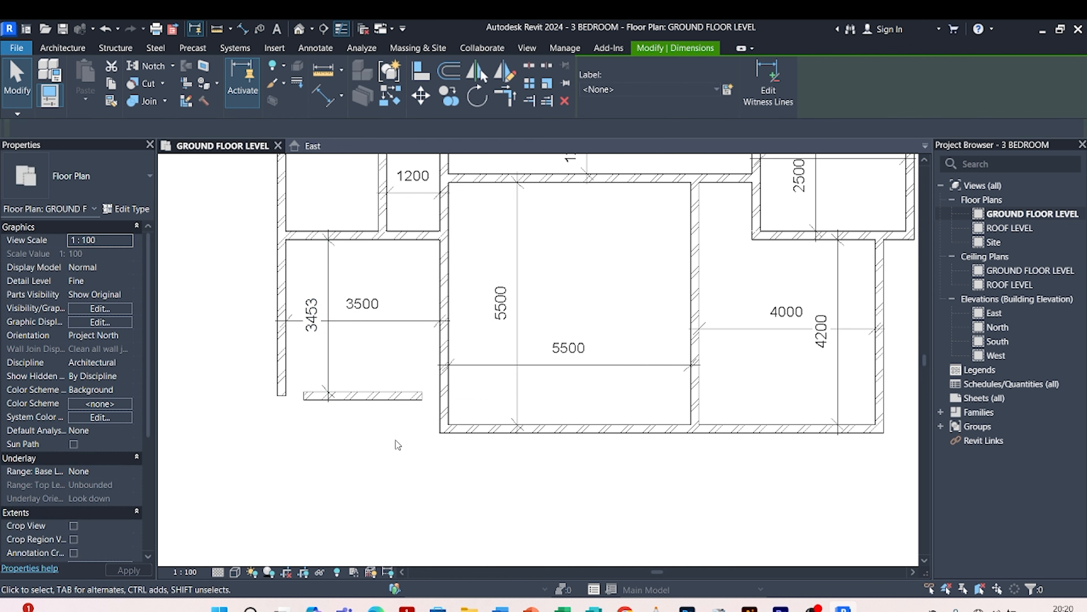
{"action": "left_click", "coordinate": [375, 397]}
{"action": "left_click", "coordinate": [317, 314]}
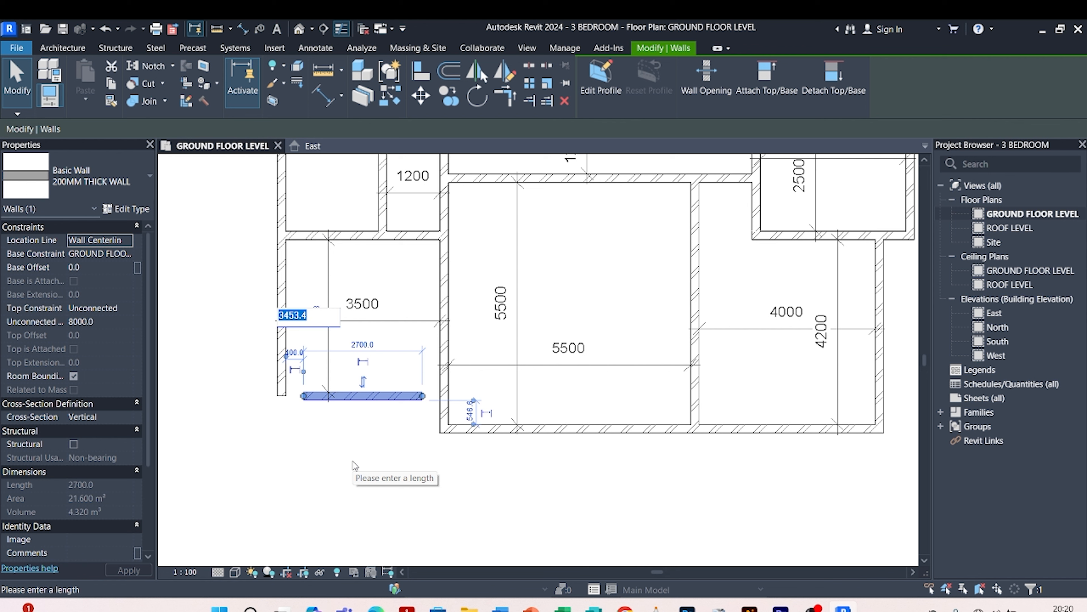
{"action": "type", "text": "3000"}
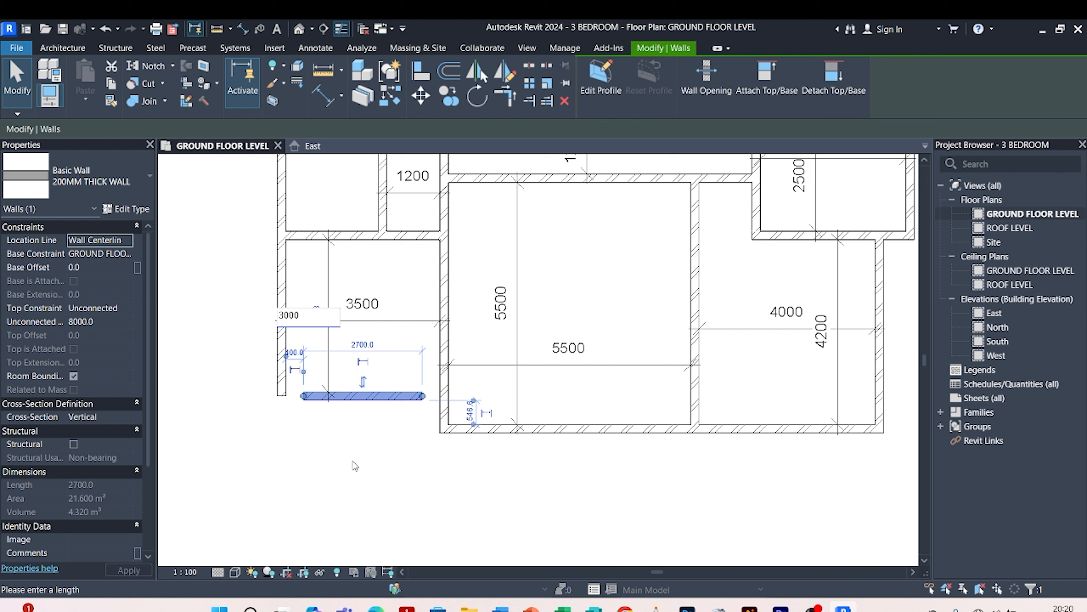
{"action": "key", "text": "Return"}
{"action": "scroll", "coordinate": [350, 463], "scroll_direction": "down", "scroll_amount": 2}
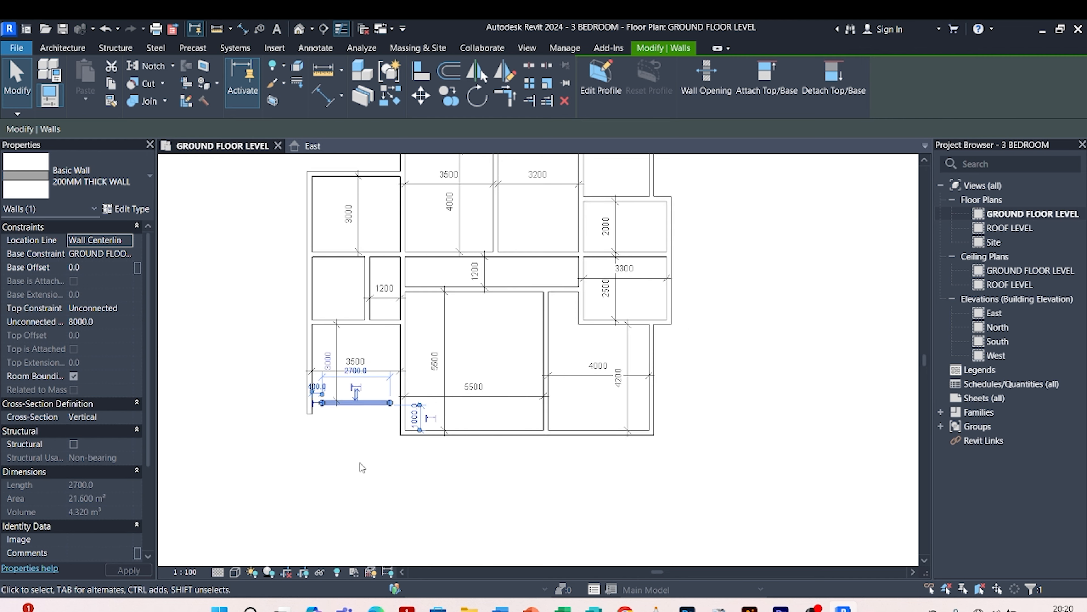
{"action": "left_click", "coordinate": [360, 466]}
- Set the clear distance between the southwest room's upper and lower walls to 3500 mm
{"action": "scroll", "coordinate": [347, 382], "scroll_direction": "up", "scroll_amount": 3}
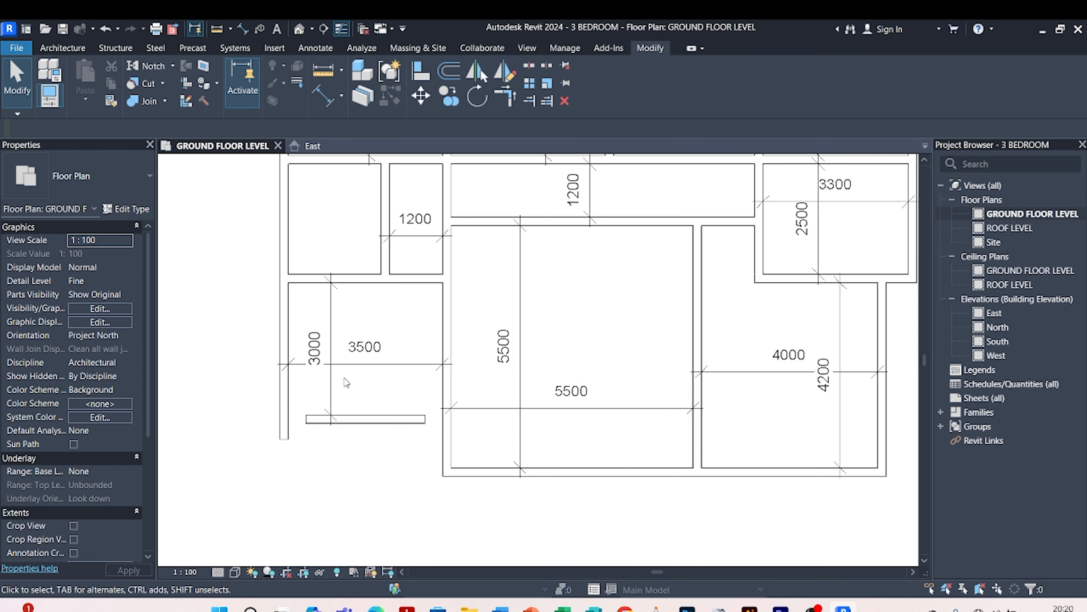
{"action": "scroll", "coordinate": [346, 390], "scroll_direction": "up", "scroll_amount": 2}
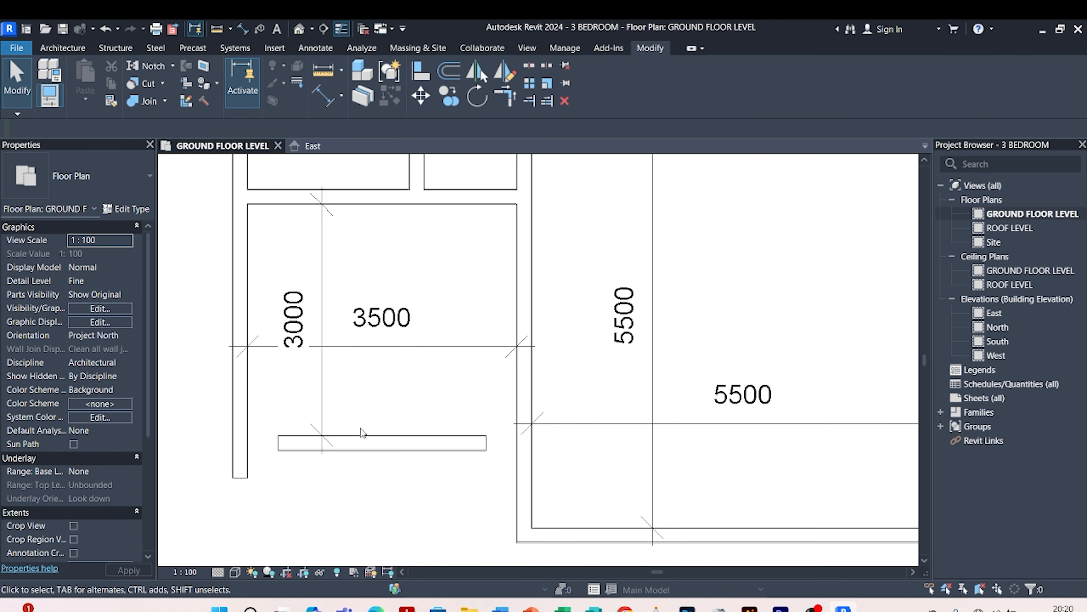
{"action": "left_click", "coordinate": [364, 441]}
{"action": "scroll", "coordinate": [377, 452], "scroll_direction": "down", "scroll_amount": 2}
{"action": "left_click", "coordinate": [389, 461]}
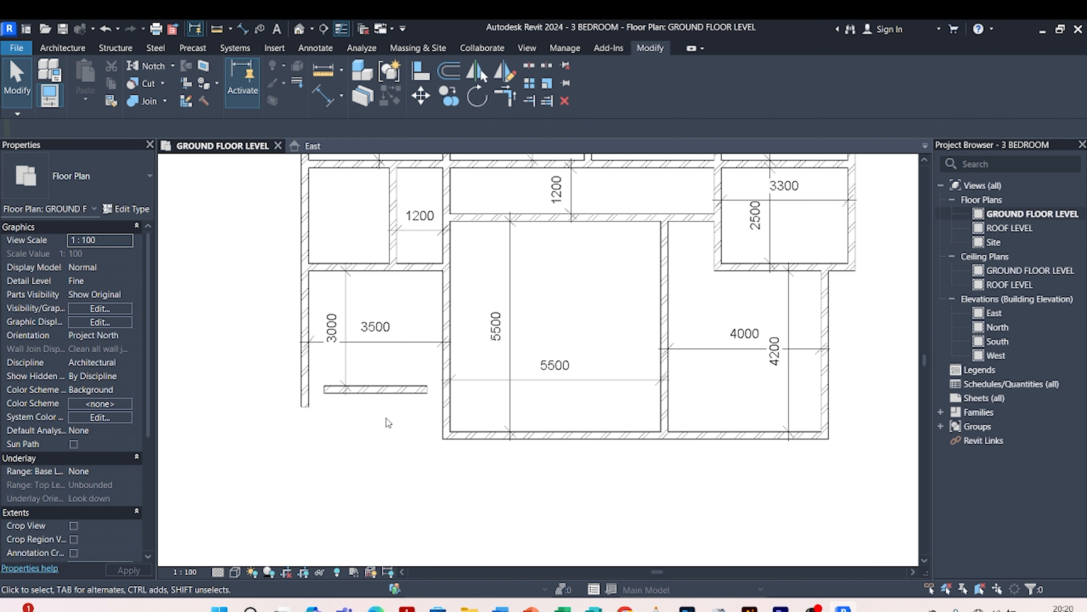
{"action": "left_click", "coordinate": [372, 390]}
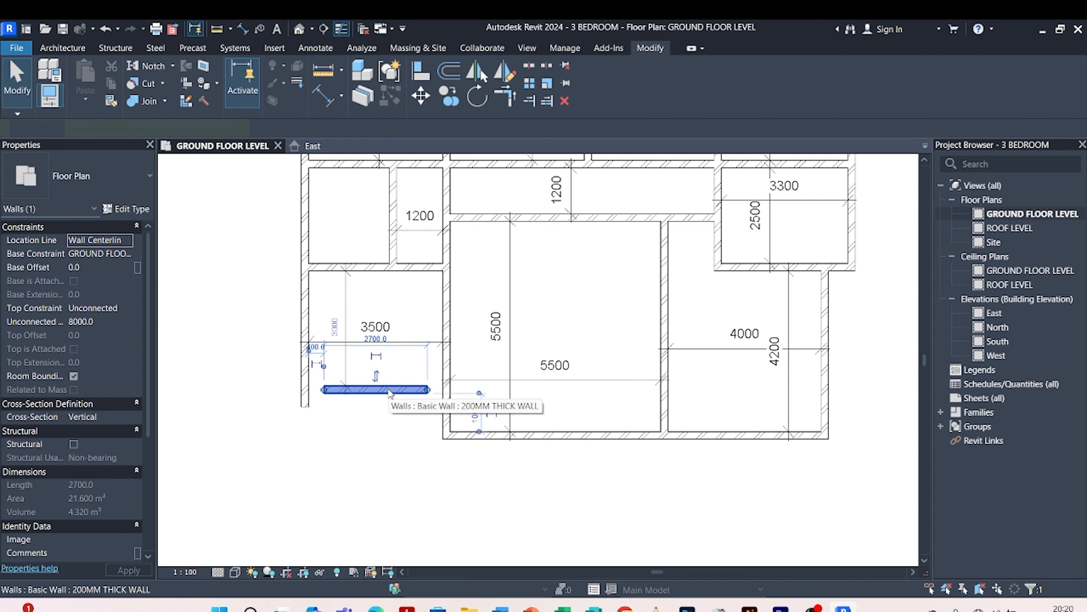
{"action": "left_click", "coordinate": [336, 332]}
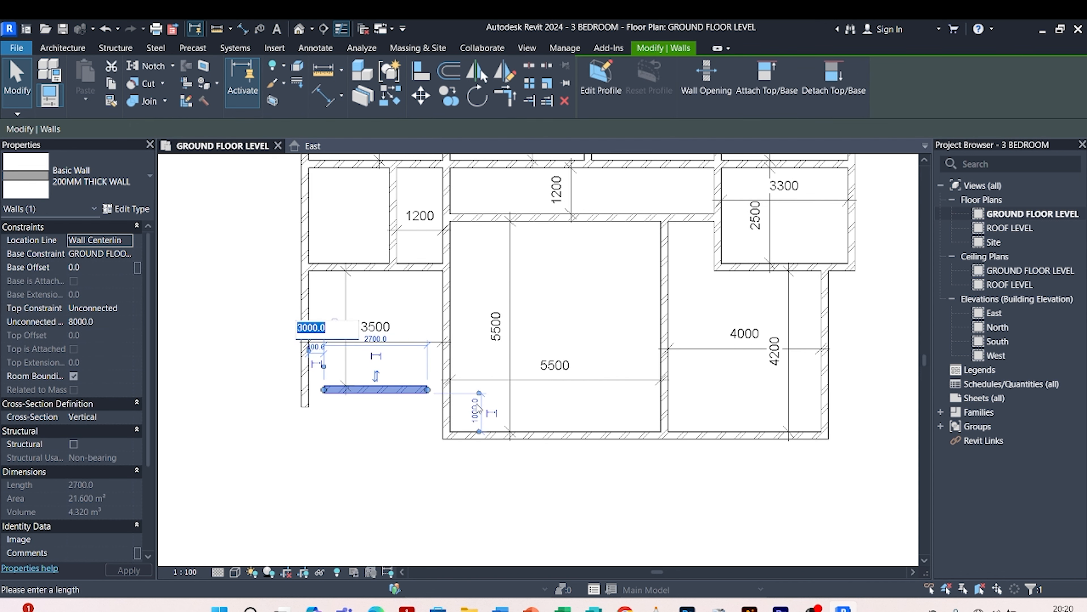
{"action": "type", "text": "3"}
{"action": "key", "text": "Return"}
{"action": "left_click", "coordinate": [361, 475]}
{"action": "scroll", "coordinate": [362, 475], "scroll_direction": "down", "scroll_amount": 2}
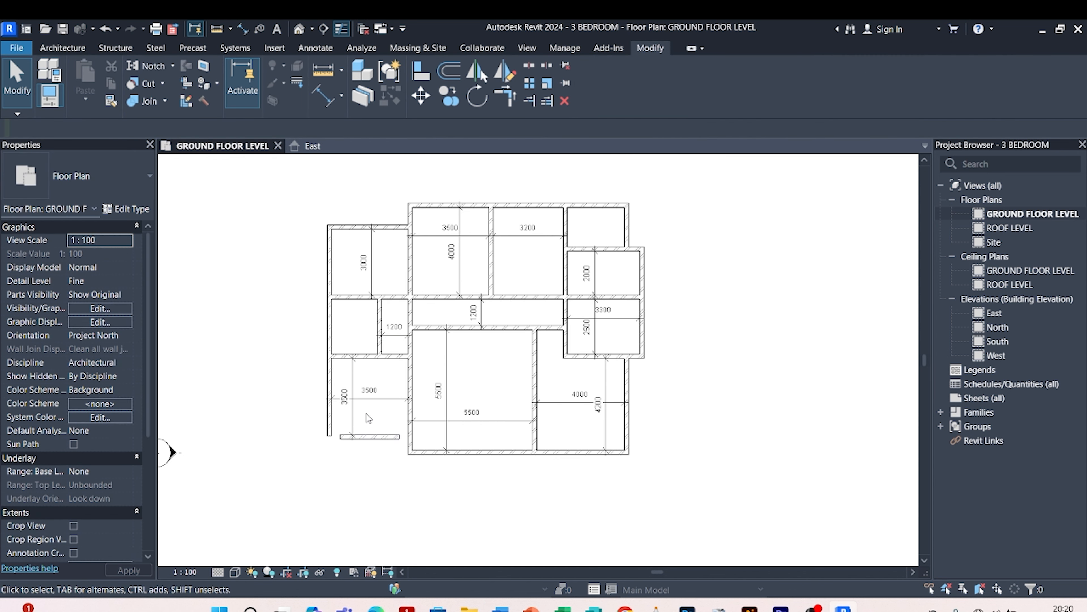
- Trim the far west wall and the southwest room's lower wall to meet in a corner
{"action": "scroll", "coordinate": [357, 387], "scroll_direction": "up", "scroll_amount": 2}
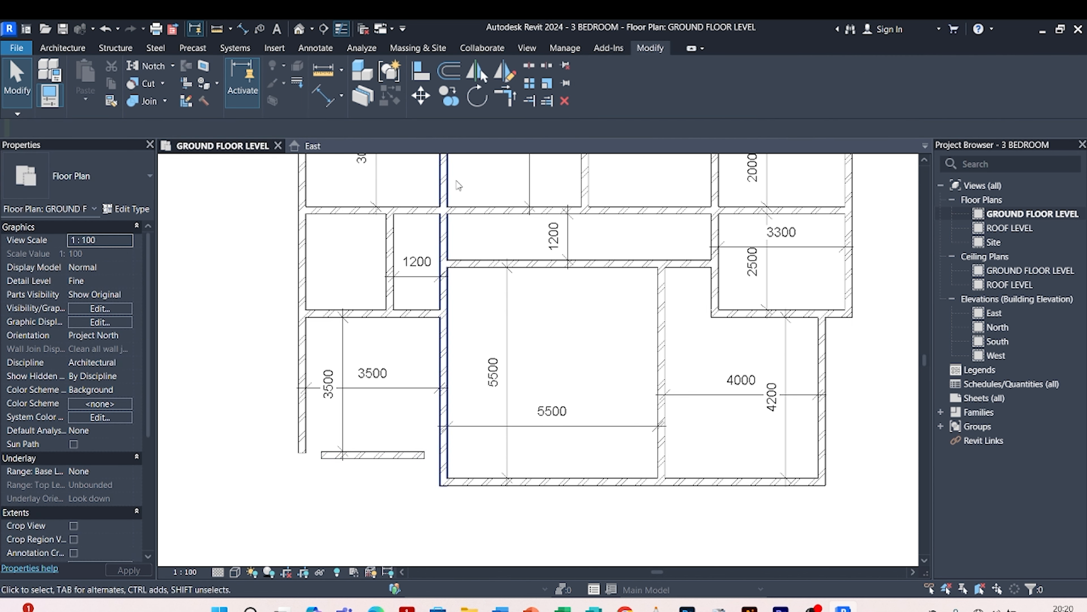
{"action": "left_click", "coordinate": [506, 102]}
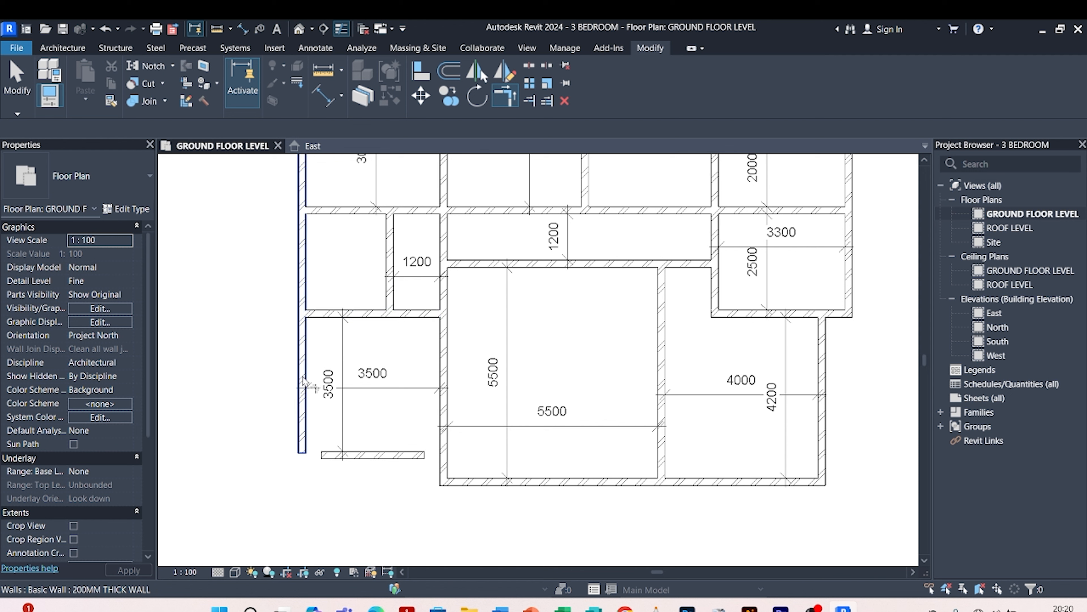
{"action": "left_click", "coordinate": [302, 441]}
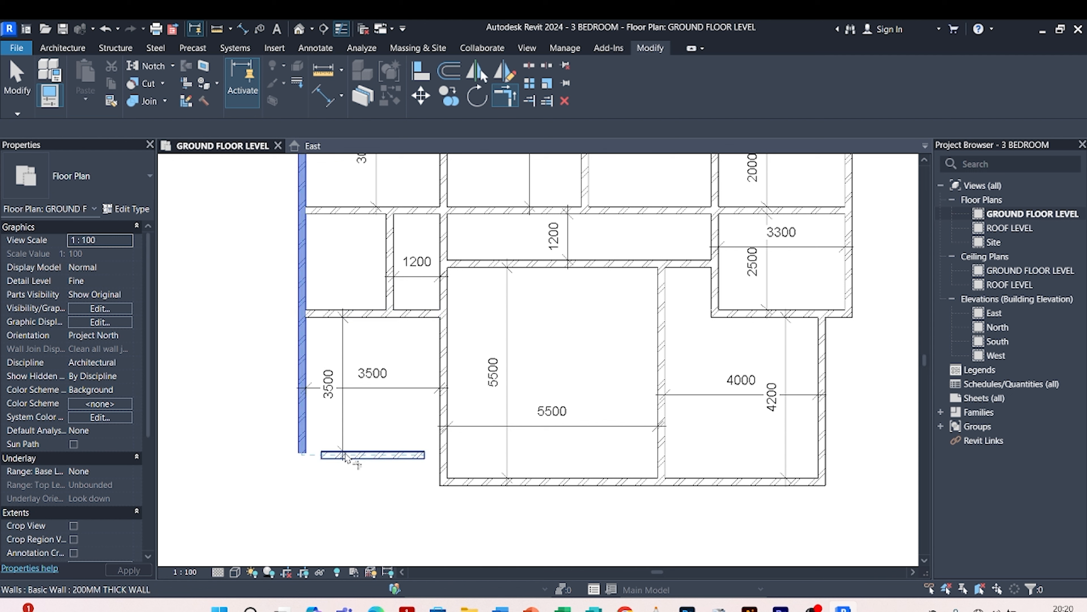
{"action": "left_click", "coordinate": [347, 458]}
{"action": "key", "text": "Escape"}
{"action": "key", "text": "Escape"}
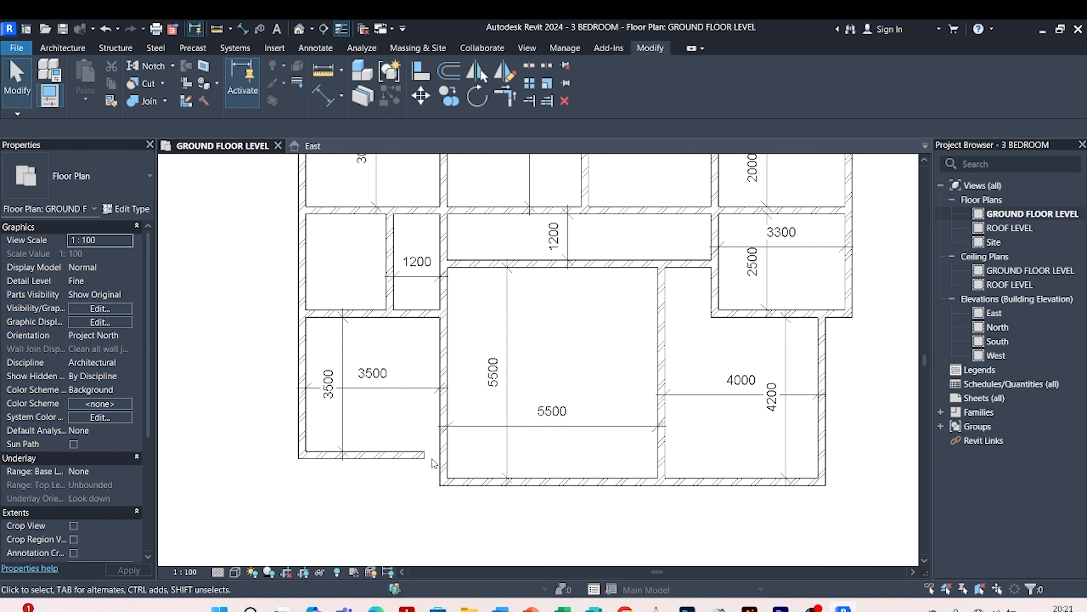
- Extend the southwest room's lower wall east to meet the long vertical wall beside the 5500 mm room
{"action": "left_click", "coordinate": [529, 102]}
{"action": "left_click", "coordinate": [441, 350]}
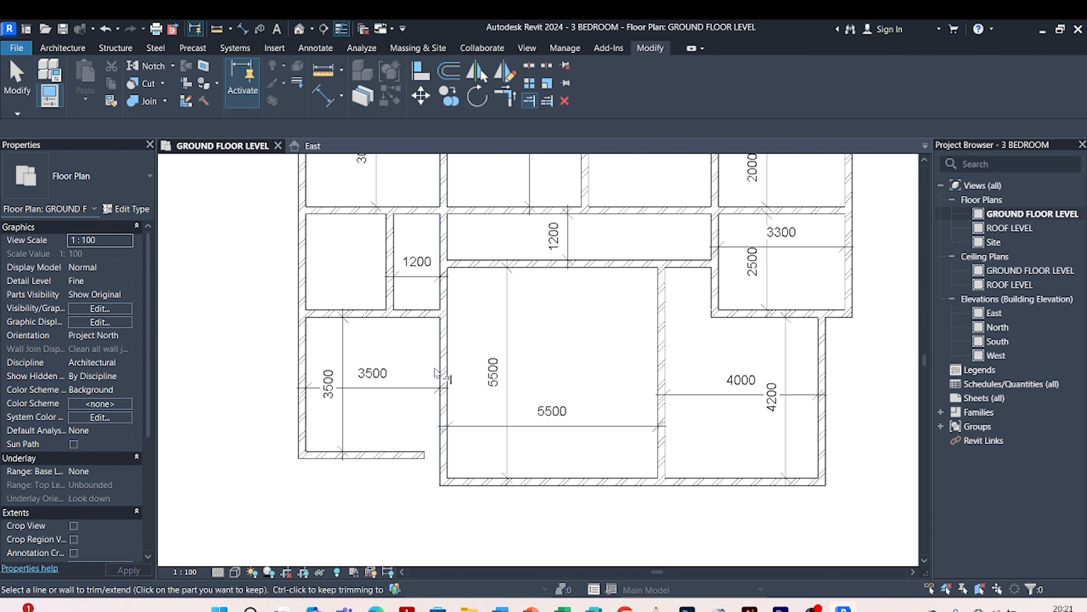
{"action": "left_click", "coordinate": [397, 456]}
{"action": "scroll", "coordinate": [407, 465], "scroll_direction": "down", "scroll_amount": 3}
{"action": "key", "text": "Escape"}
{"action": "scroll", "coordinate": [496, 336], "scroll_direction": "up", "scroll_amount": 3}
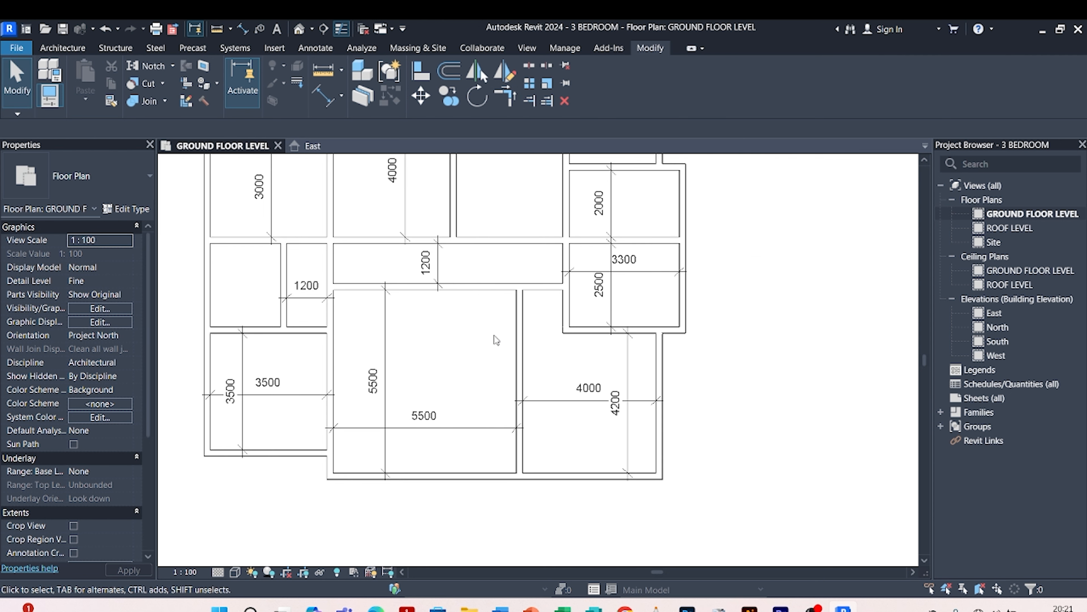
- Examine the whole ground floor wall layout, its room dimensions and its position among the four elevation markers
{"action": "scroll", "coordinate": [495, 340], "scroll_direction": "down", "scroll_amount": 3}
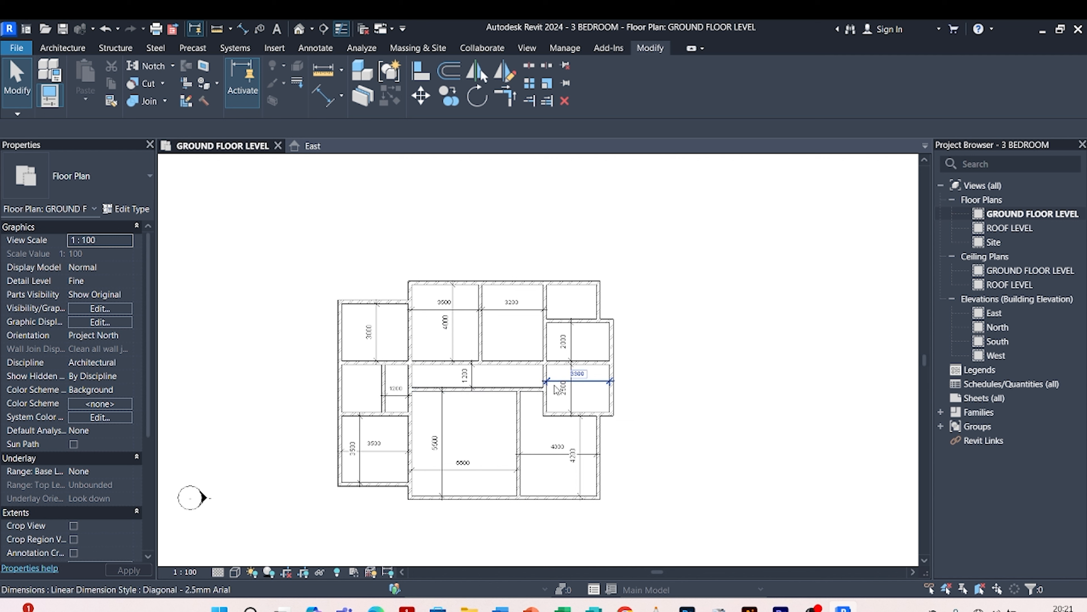
{"action": "scroll", "coordinate": [466, 507], "scroll_direction": "up", "scroll_amount": 2}
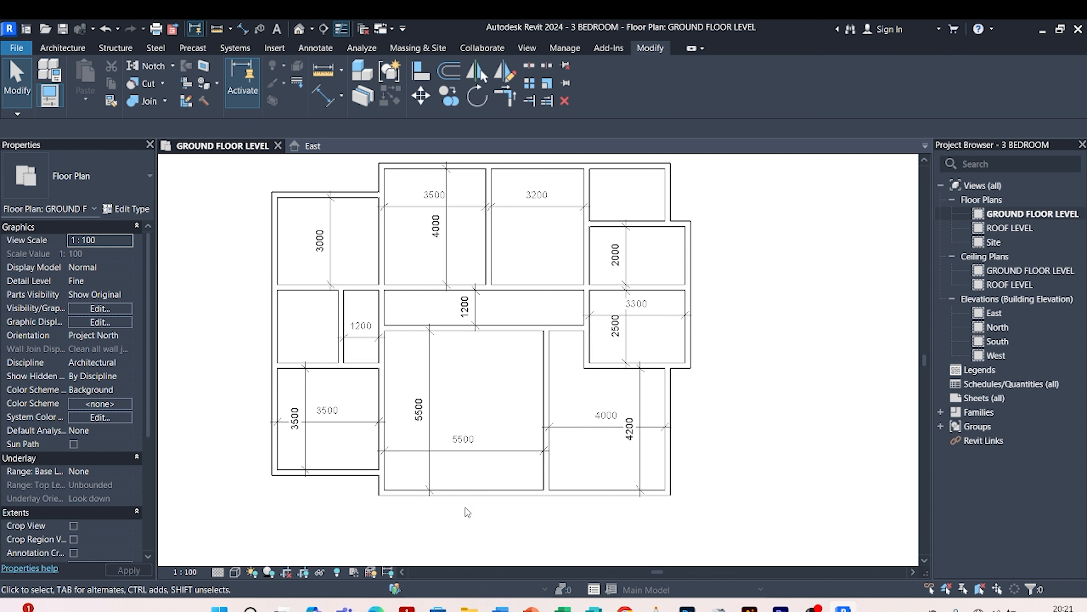
{"action": "scroll", "coordinate": [466, 507], "scroll_direction": "up", "scroll_amount": 1}
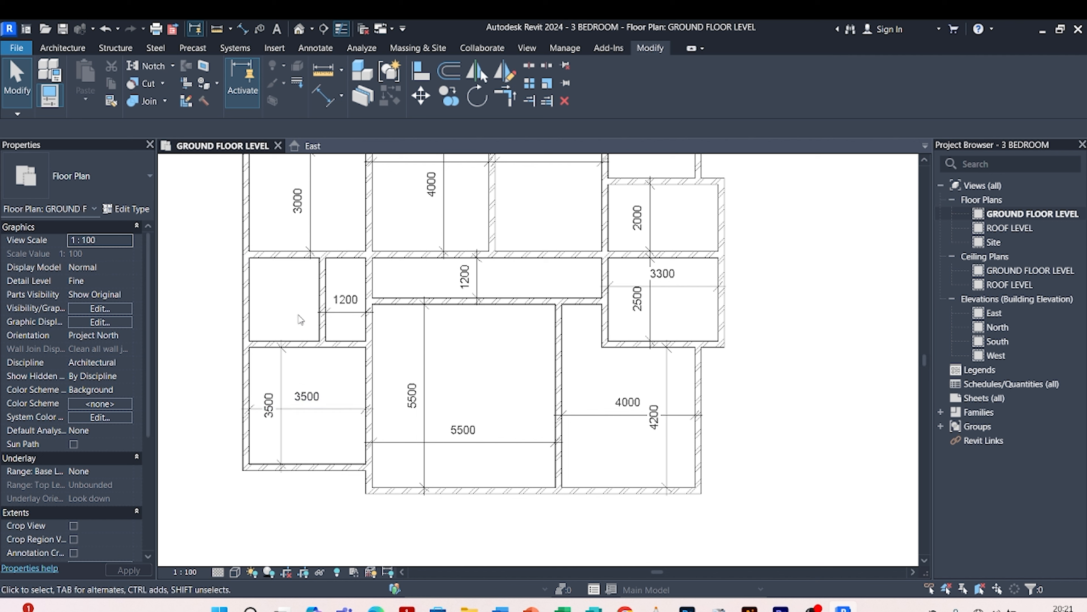
{"action": "scroll", "coordinate": [315, 333], "scroll_direction": "down", "scroll_amount": 1}
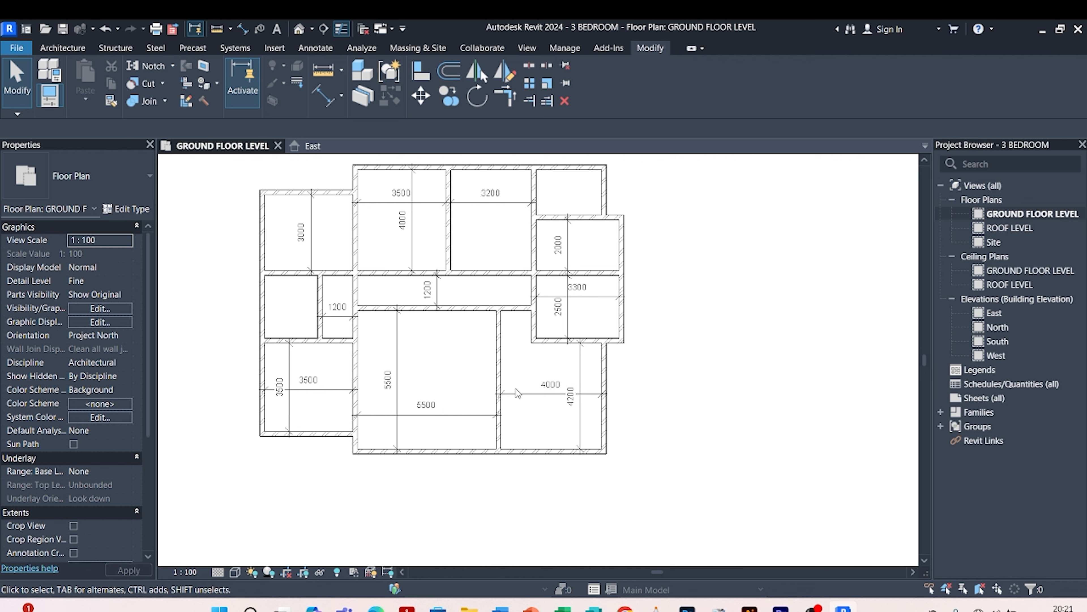
{"action": "scroll", "coordinate": [516, 396], "scroll_direction": "down", "scroll_amount": 3}
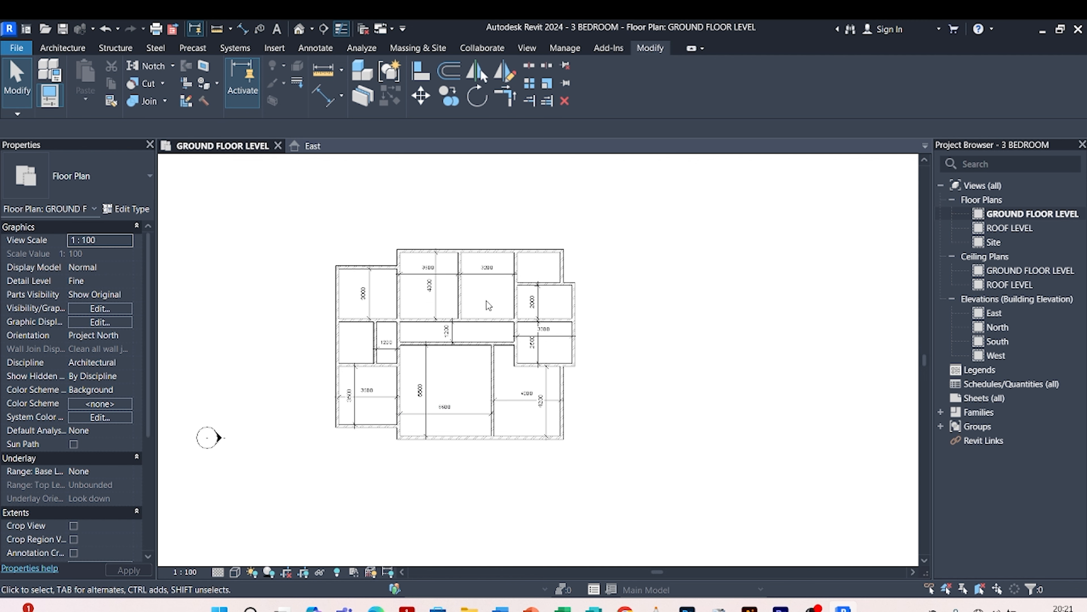
{"action": "scroll", "coordinate": [488, 317], "scroll_direction": "down", "scroll_amount": 4}
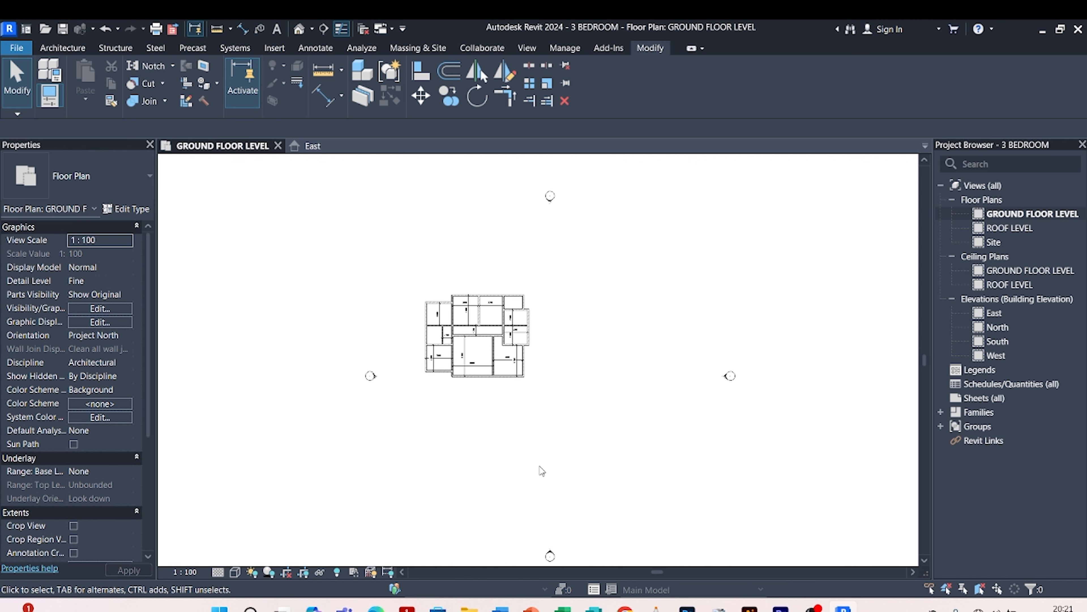
{"action": "scroll", "coordinate": [549, 456], "scroll_direction": "up", "scroll_amount": 2}
{"action": "scroll", "coordinate": [550, 456], "scroll_direction": "down", "scroll_amount": 3}
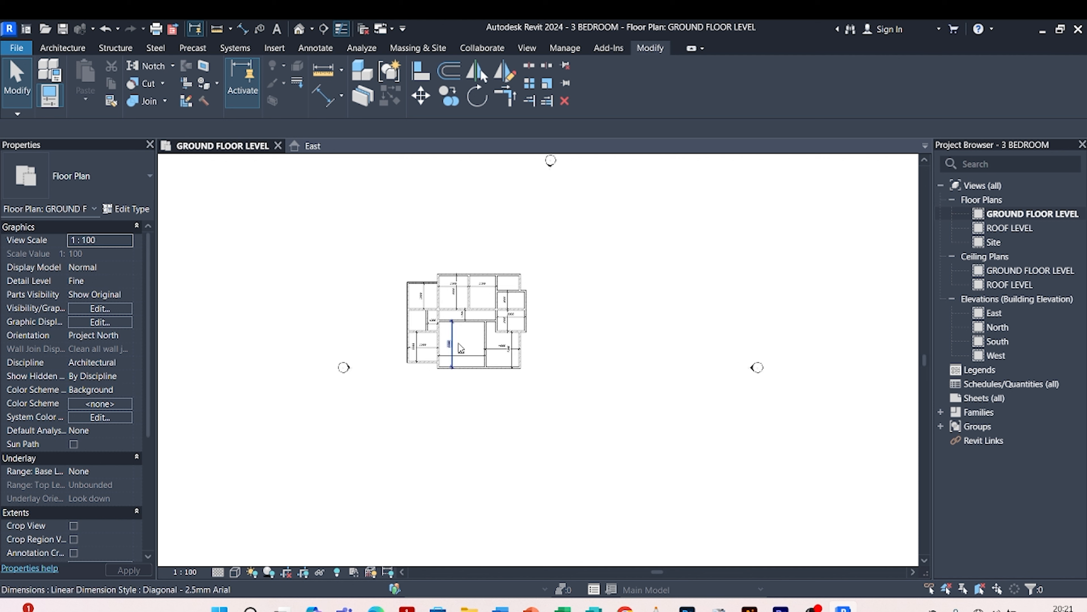
{"action": "scroll", "coordinate": [460, 347], "scroll_direction": "up", "scroll_amount": 3}
{"action": "scroll", "coordinate": [424, 377], "scroll_direction": "down", "scroll_amount": 1}
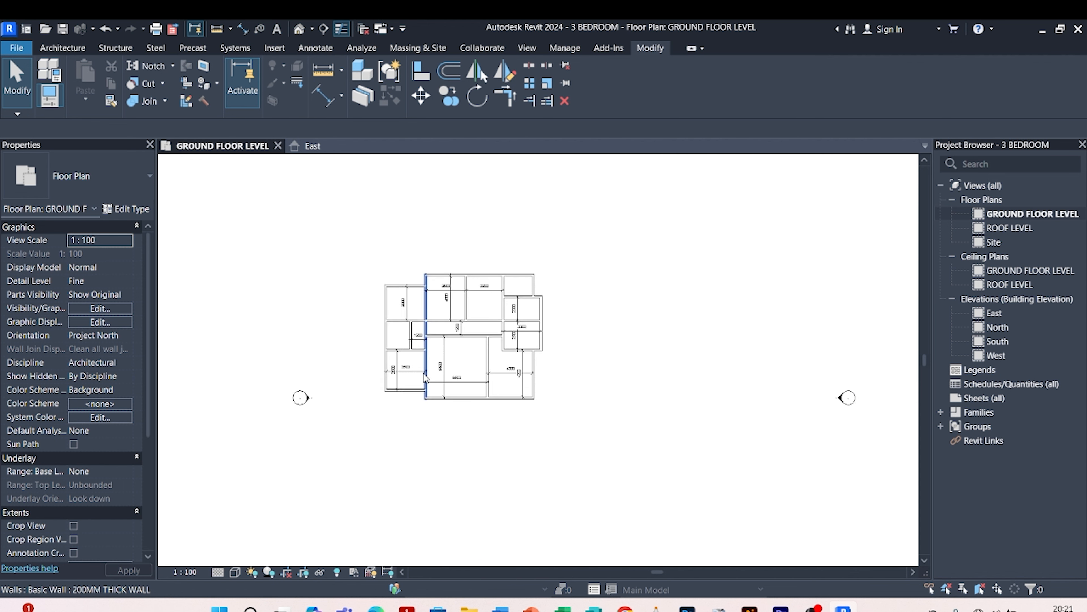
{"action": "scroll", "coordinate": [424, 377], "scroll_direction": "down", "scroll_amount": 2}
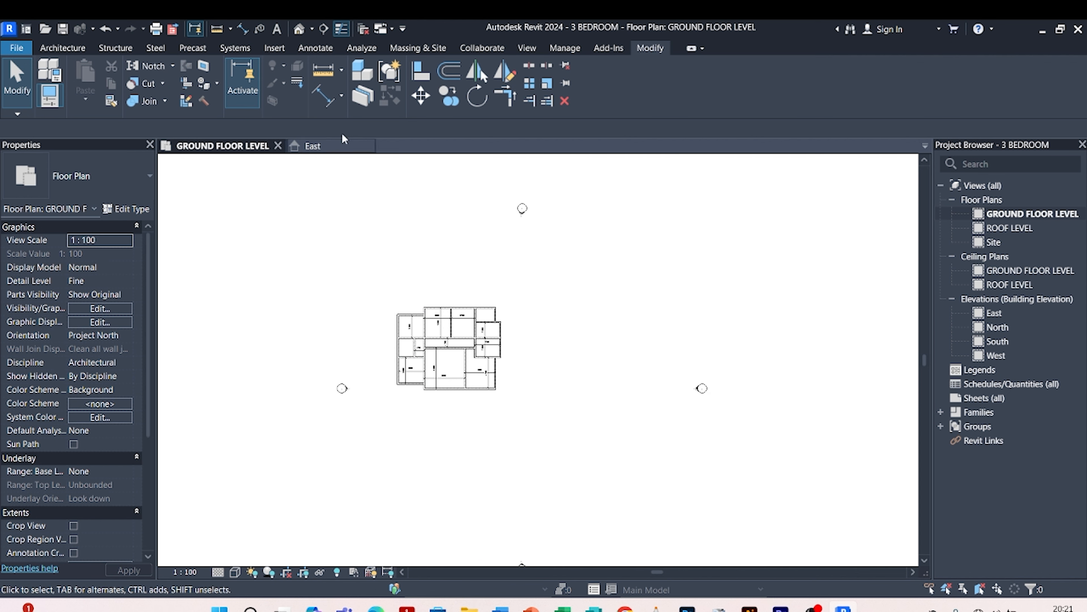
- Open the default 3D view of the house and set its detail level to Fine
{"action": "left_click", "coordinate": [301, 32]}
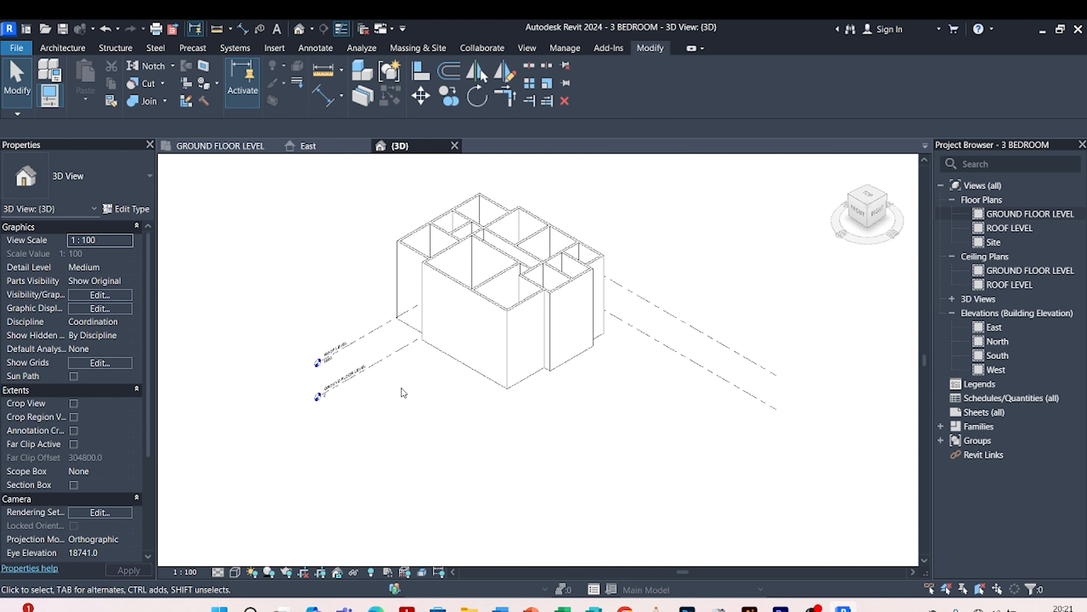
{"action": "middle_click_drag", "start_coordinate": [407, 464], "coordinate": [310, 384], "text": "shift"}
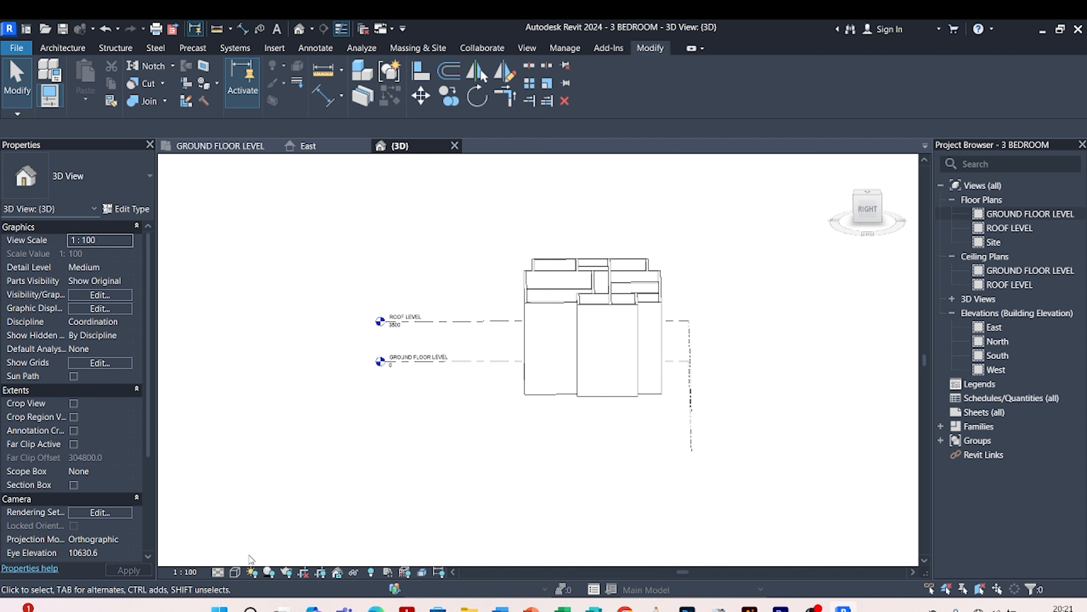
{"action": "left_click", "coordinate": [219, 574]}
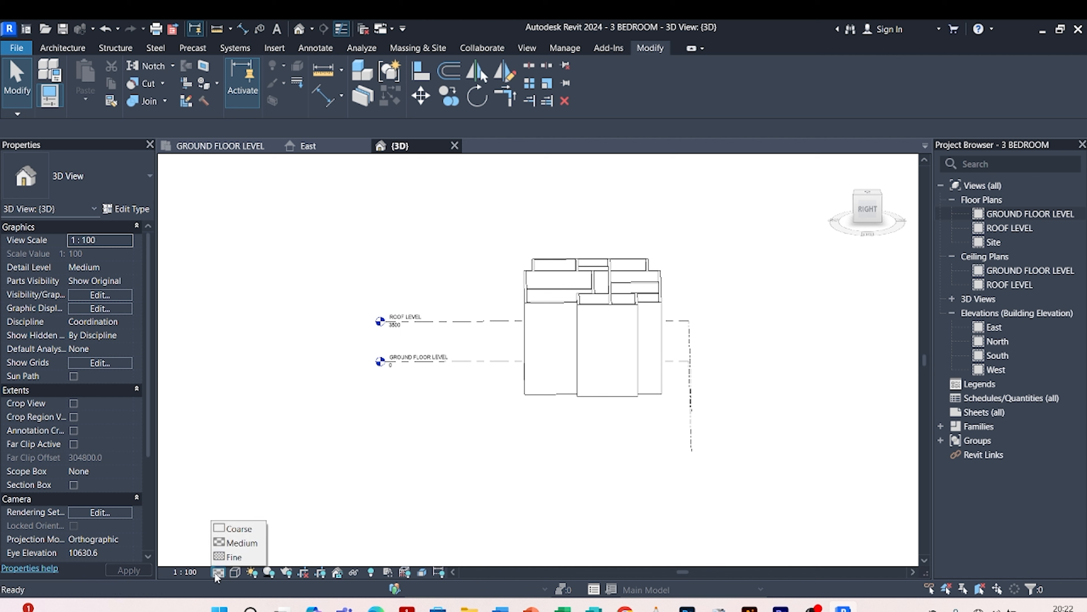
{"action": "left_click", "coordinate": [222, 557]}
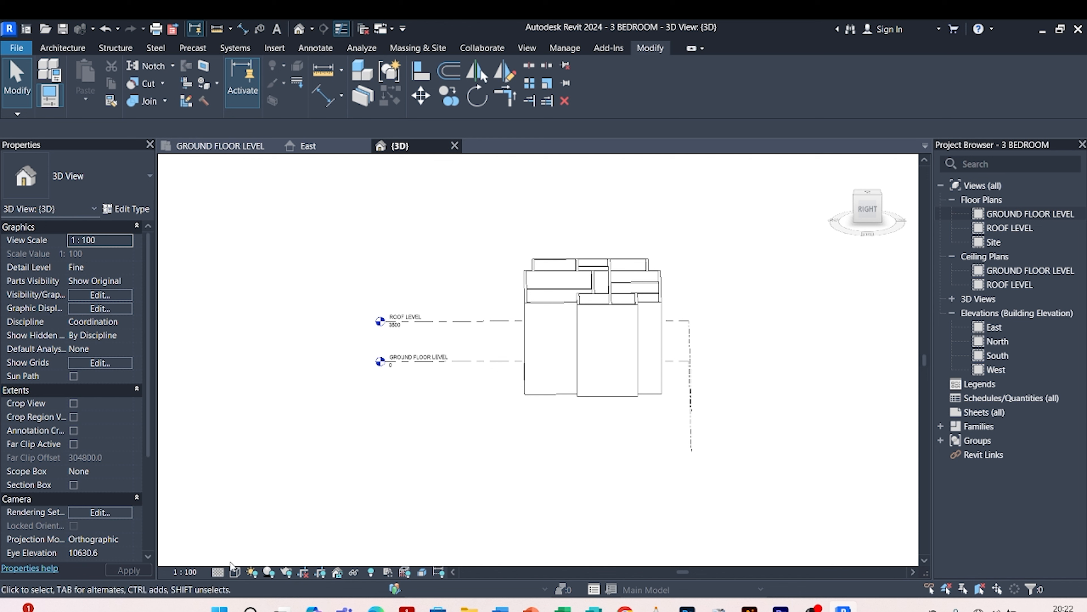
- Try the Shaded visual style in the 3D view and switch back to Hidden Line
{"action": "left_click", "coordinate": [235, 572]}
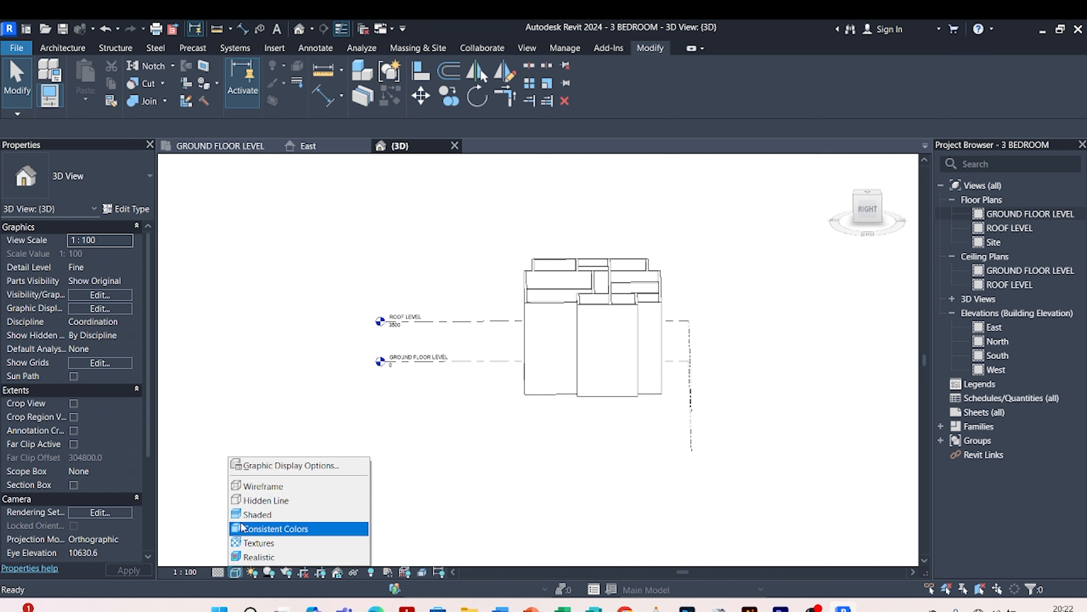
{"action": "left_click", "coordinate": [248, 514]}
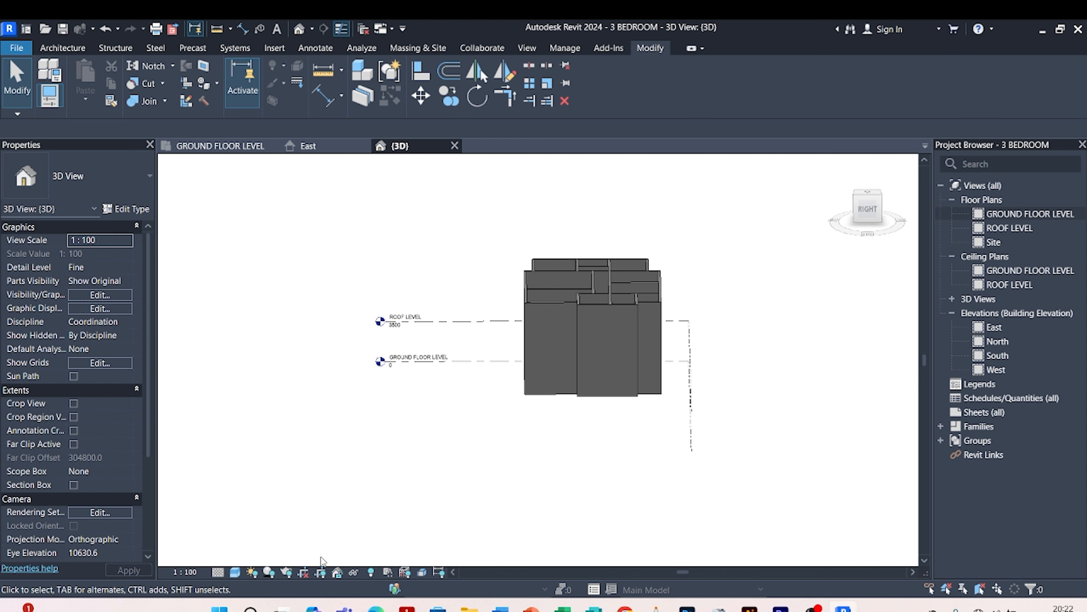
{"action": "left_click", "coordinate": [235, 572]}
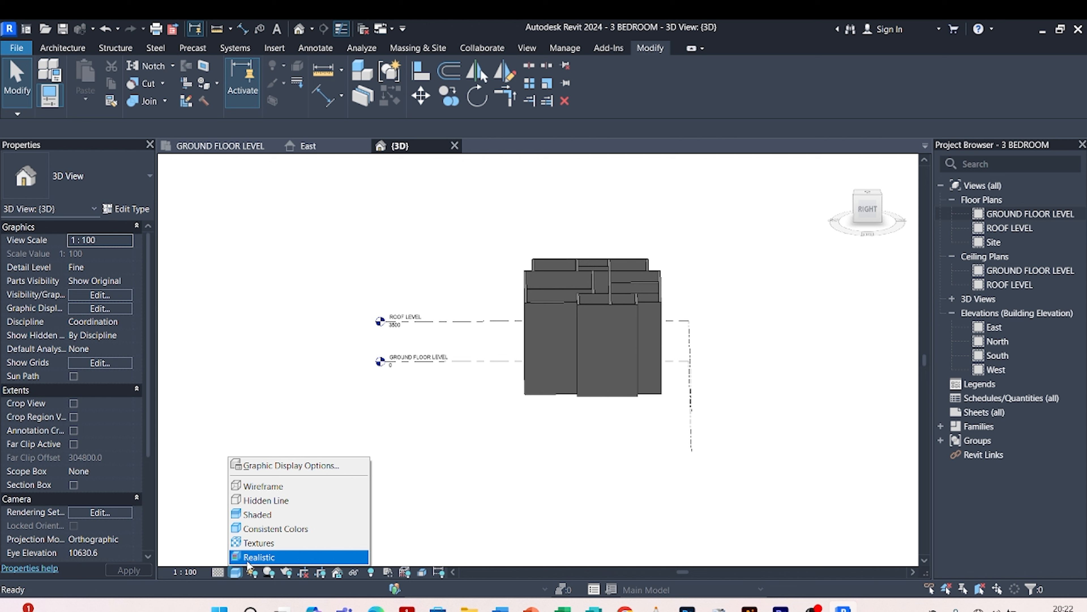
{"action": "left_click", "coordinate": [252, 502]}
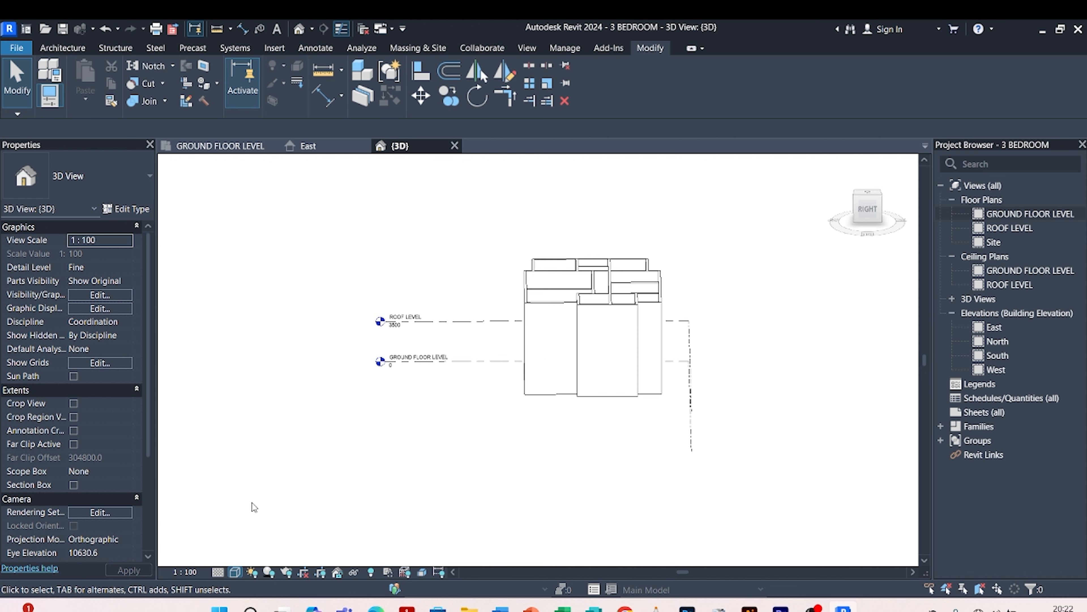
- Set the 3D view's visual style to Shaded and inspect the walls from the front
{"action": "left_click", "coordinate": [235, 572]}
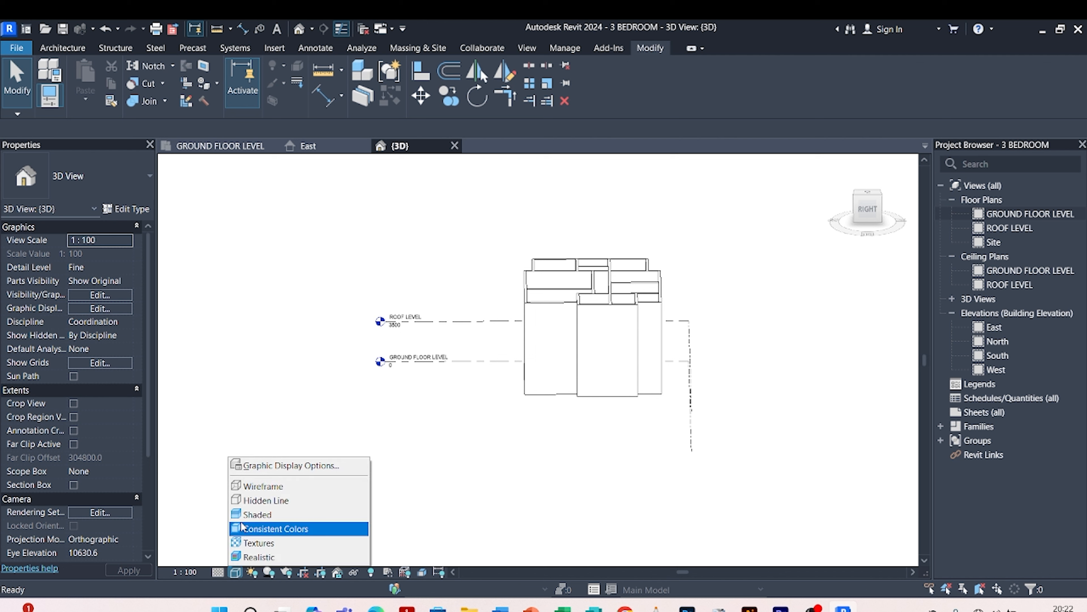
{"action": "left_click", "coordinate": [247, 516]}
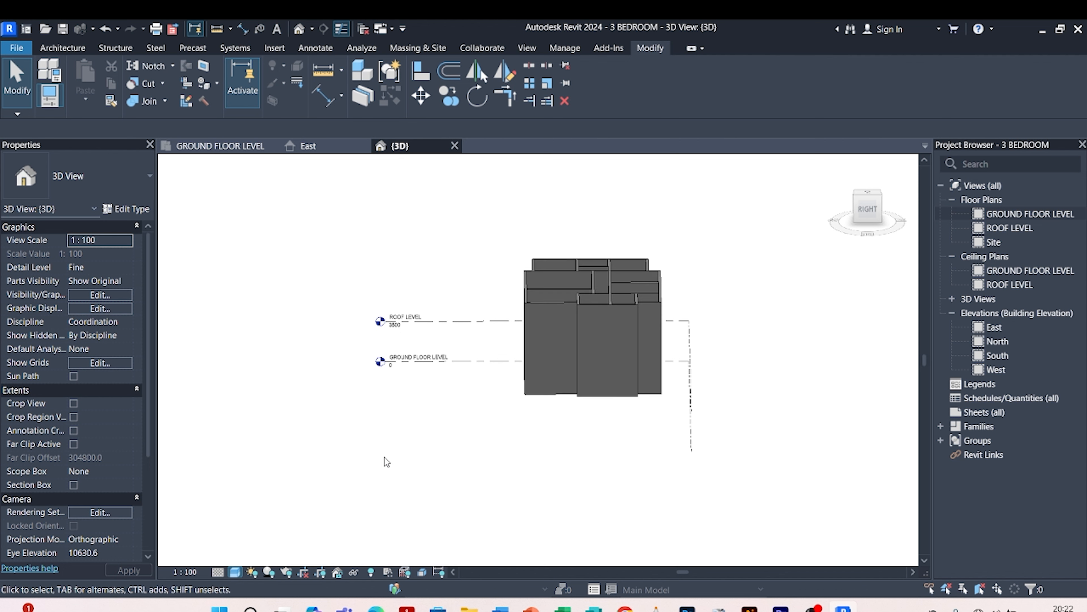
{"action": "middle_click_drag", "start_coordinate": [325, 481], "coordinate": [543, 438], "text": "shift"}
- In the ground floor plan, move all walls and dimensions together east until horizontally centred between the west and east elevation markers
{"action": "left_click", "coordinate": [226, 146]}
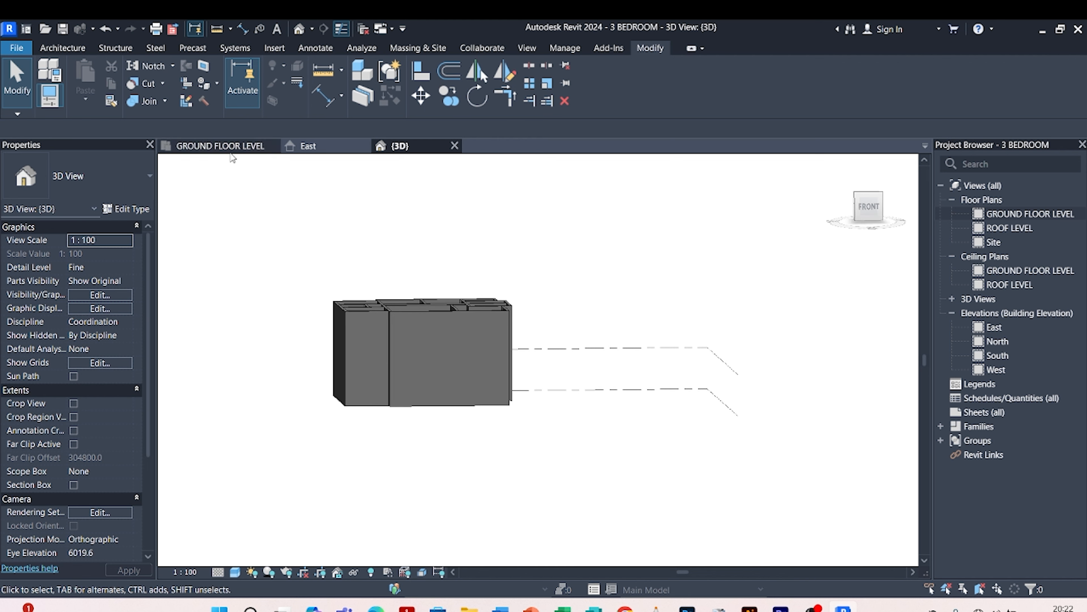
{"action": "scroll", "coordinate": [516, 417], "scroll_direction": "down", "scroll_amount": 3}
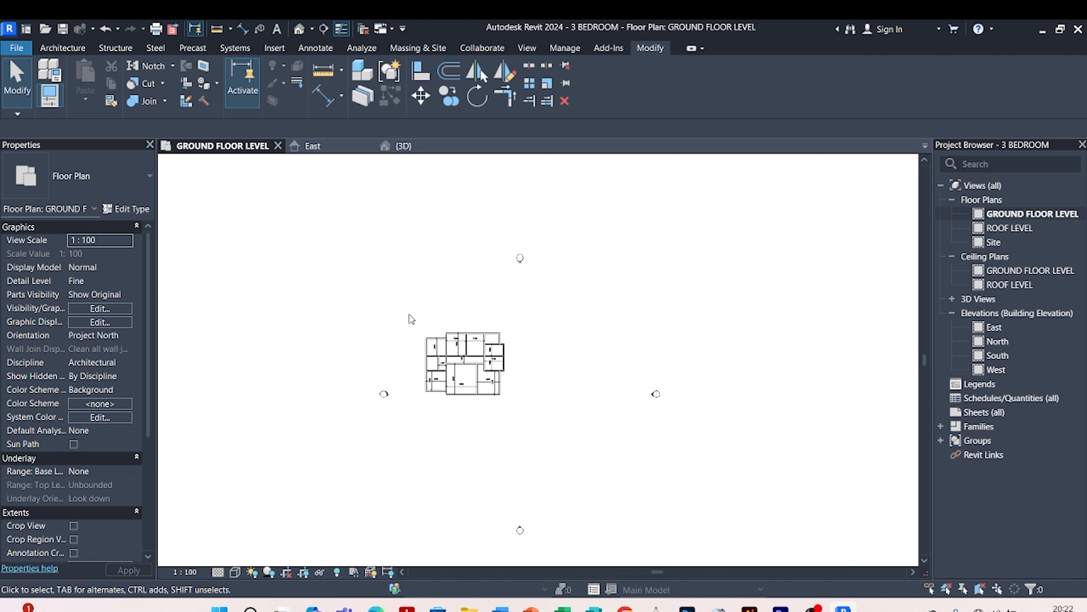
{"action": "left_click_drag", "start_coordinate": [405, 312], "coordinate": [530, 440]}
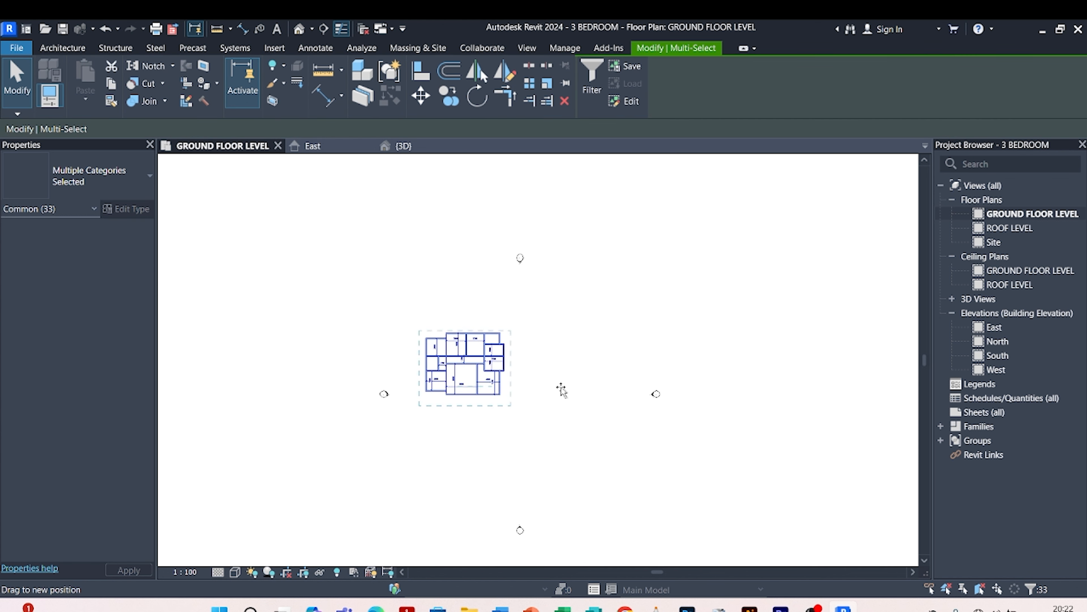
{"action": "left_click_drag", "start_coordinate": [561, 388], "coordinate": [638, 388]}
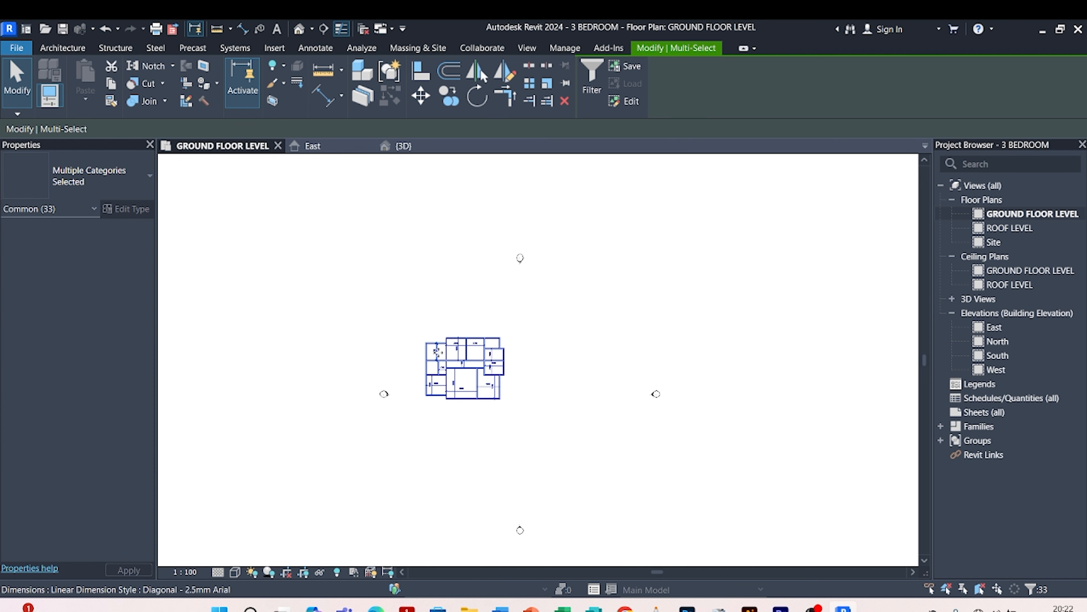
{"action": "key", "text": "Right"}
{"action": "key", "text": "Right"}
{"action": "key", "text": "Right"}
{"action": "key", "text": "Right"}
{"action": "key", "text": "Right"}
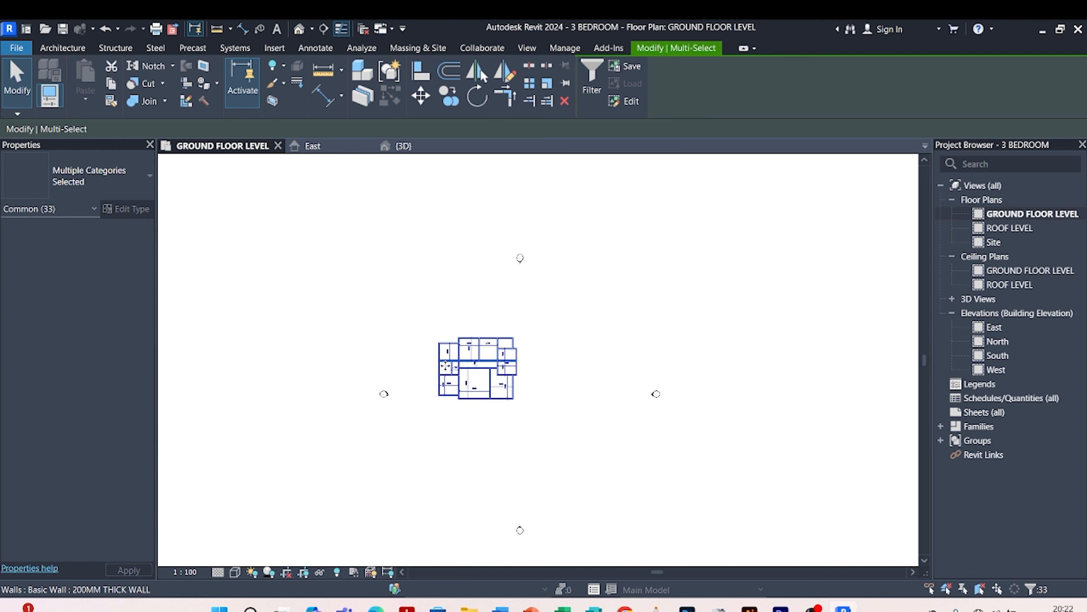
{"action": "key", "text": "Right"}
{"action": "key", "text": "Right"}
{"action": "key", "text": "Right"}
{"action": "key", "text": "Right"}
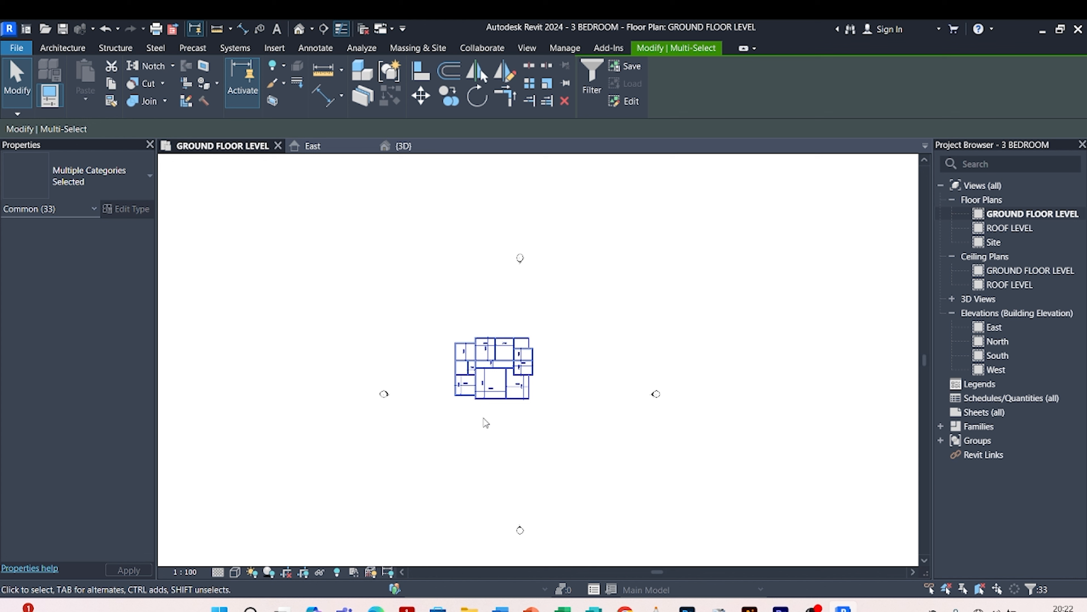
{"action": "key", "text": "Right"}
{"action": "key", "text": "Right"}
{"action": "key", "text": "Right"}
{"action": "key", "text": "Right"}
{"action": "key", "text": "Right"}
{"action": "key", "text": "Right"}
{"action": "key", "text": "Right"}
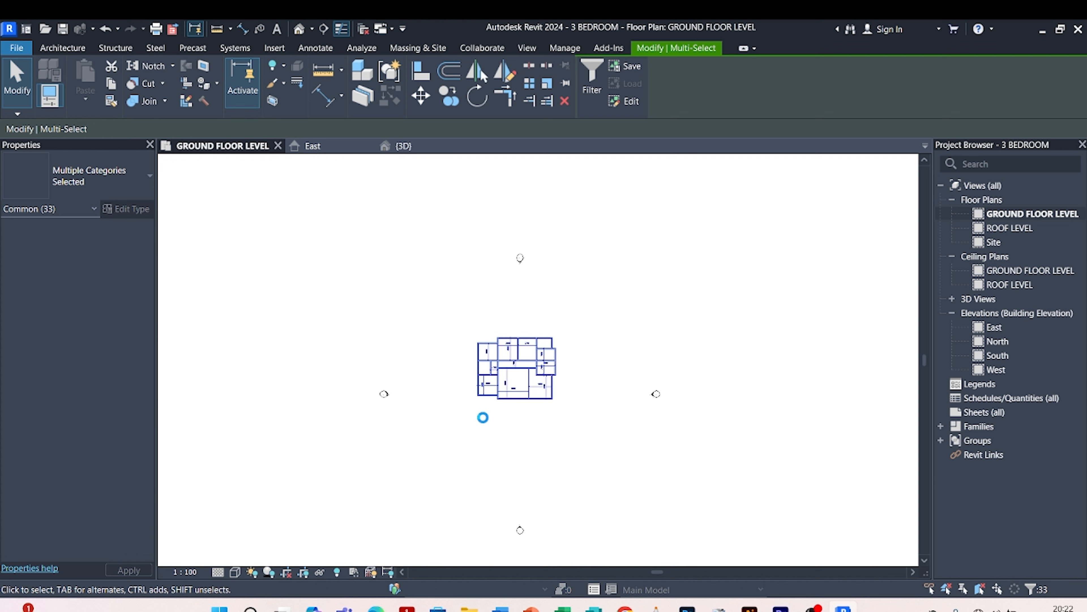
{"action": "key", "text": "Right"}
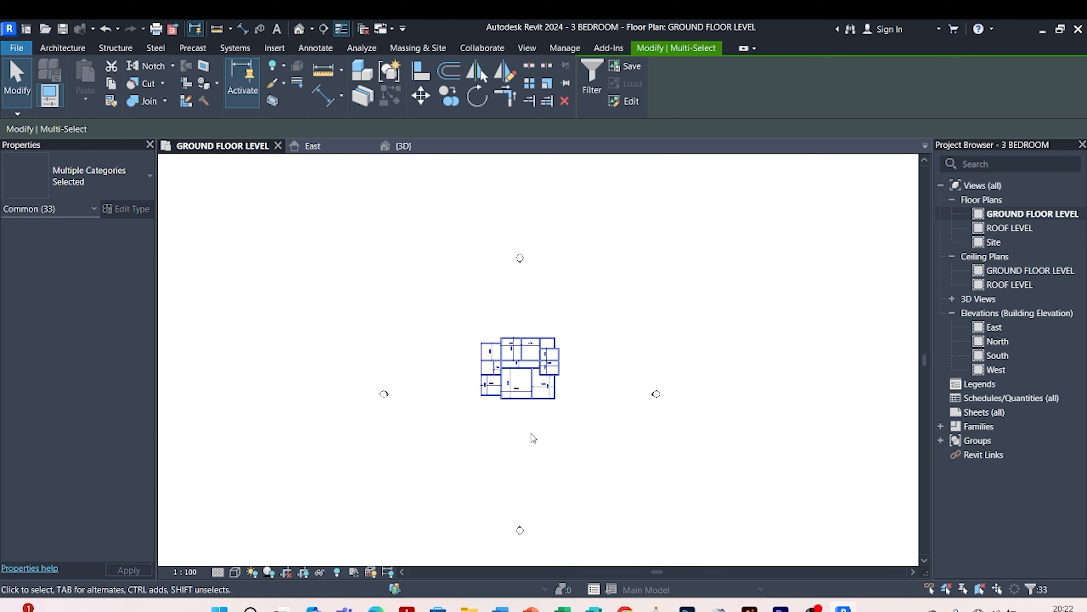
{"action": "key", "text": "Down"}
{"action": "key", "text": "Left"}
{"action": "left_click", "coordinate": [585, 269]}
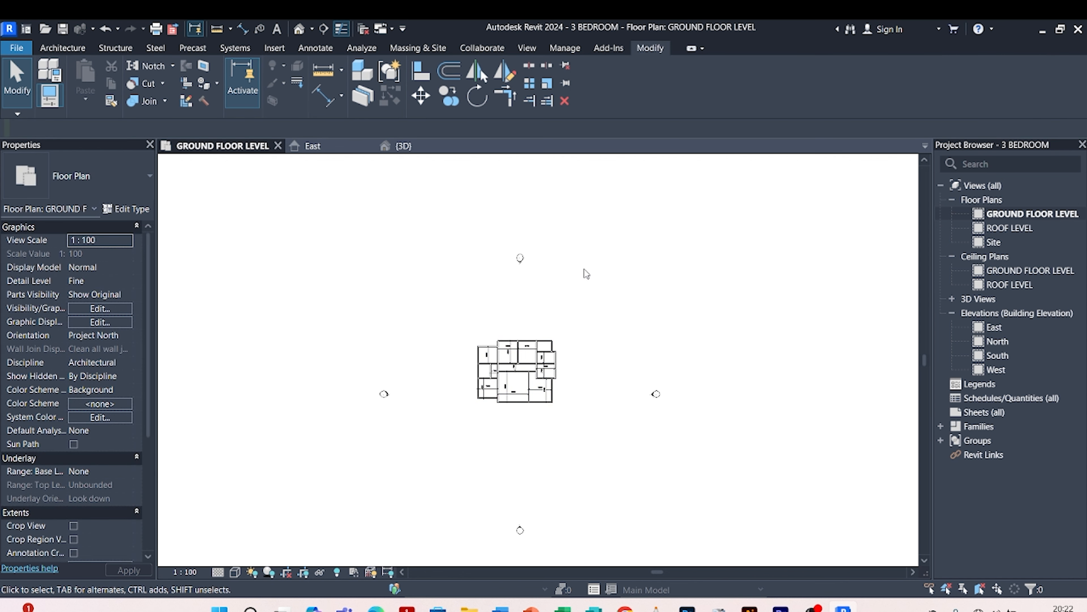
- Select all walls and dimensions in the ground floor plan and nudge them south to centre them between the north and south elevation markers
{"action": "left_click_drag", "start_coordinate": [422, 272], "coordinate": [583, 428]}
{"action": "key", "text": "Down"}
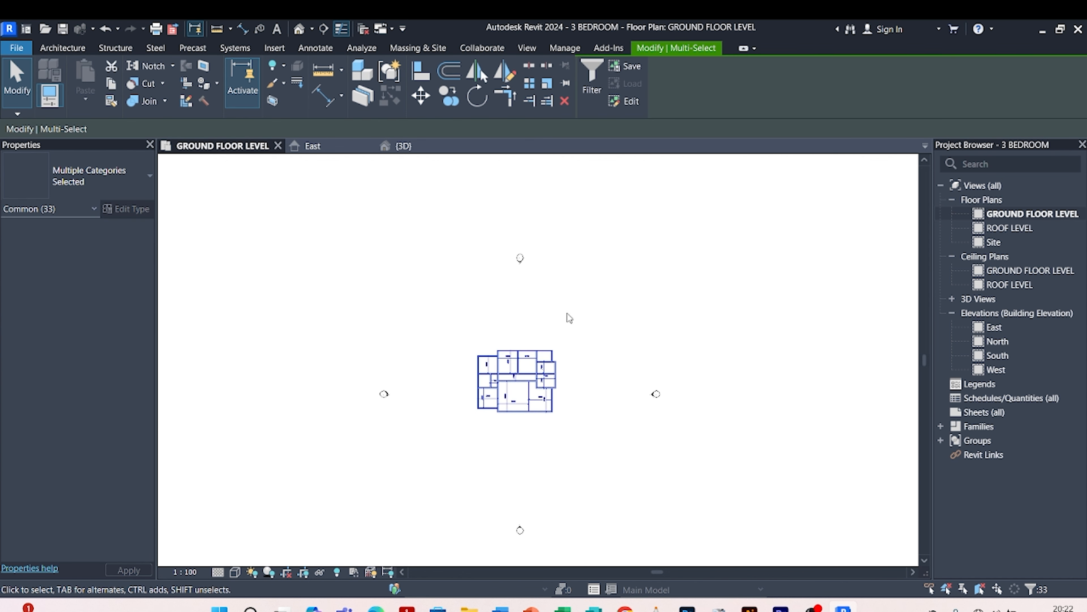
{"action": "key", "text": "Down"}
{"action": "left_click", "coordinate": [573, 282]}
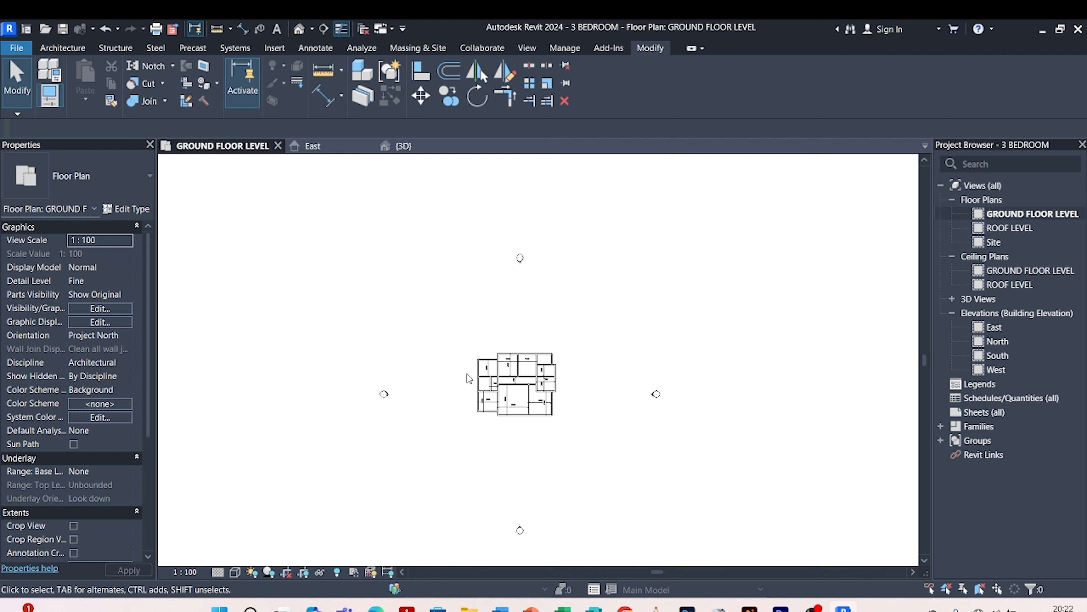
- View the 3D model straight from the front and compare the front wall's height with the ROOF LEVEL line
{"action": "left_click", "coordinate": [424, 153]}
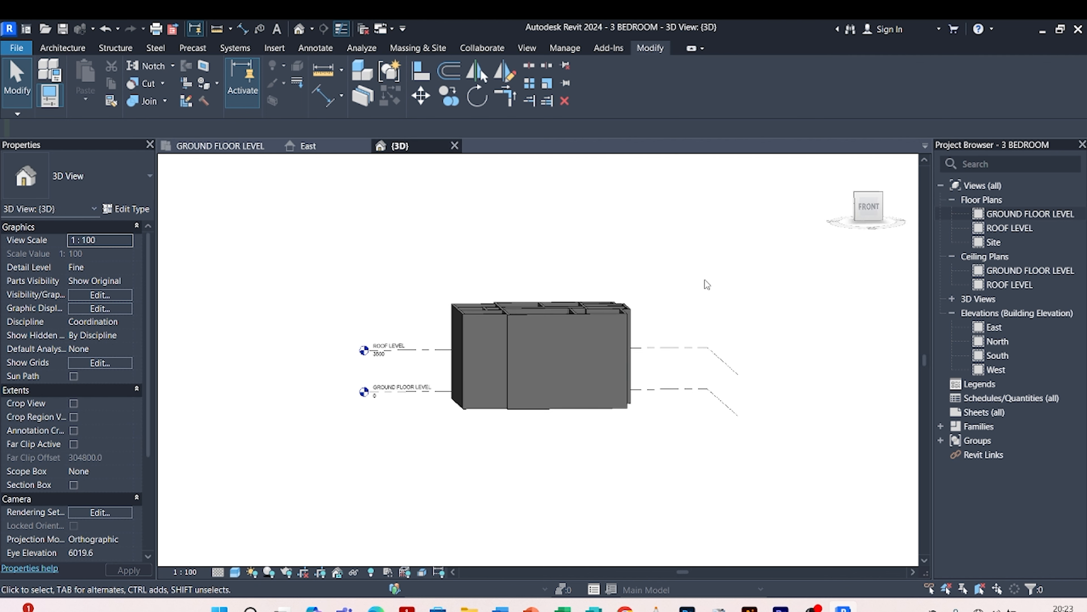
{"action": "left_click", "coordinate": [870, 207]}
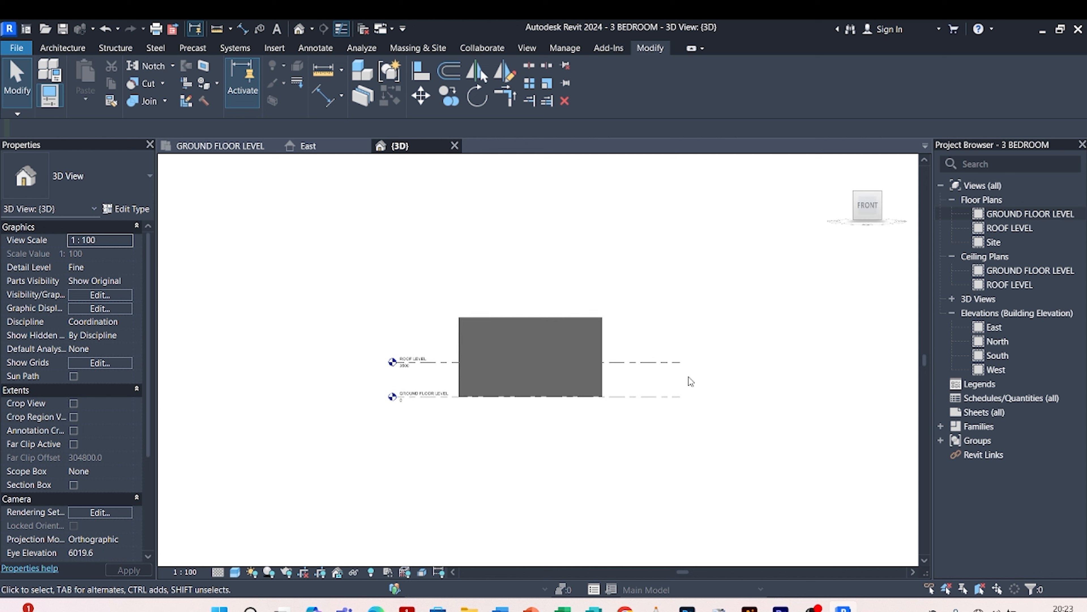
{"action": "left_click", "coordinate": [545, 320]}
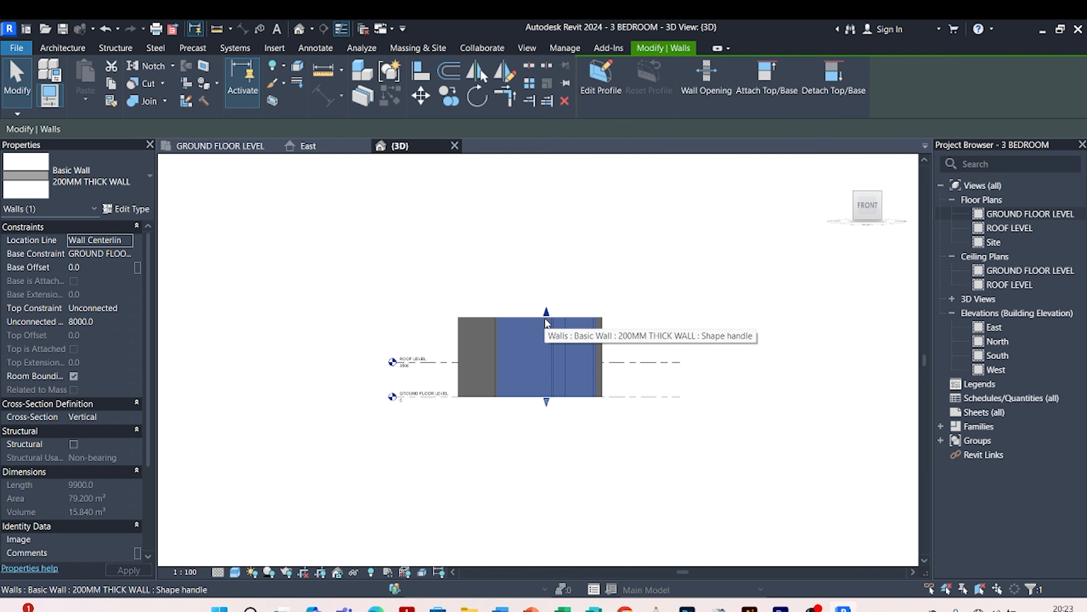
{"action": "scroll", "coordinate": [434, 361], "scroll_direction": "up", "scroll_amount": 3}
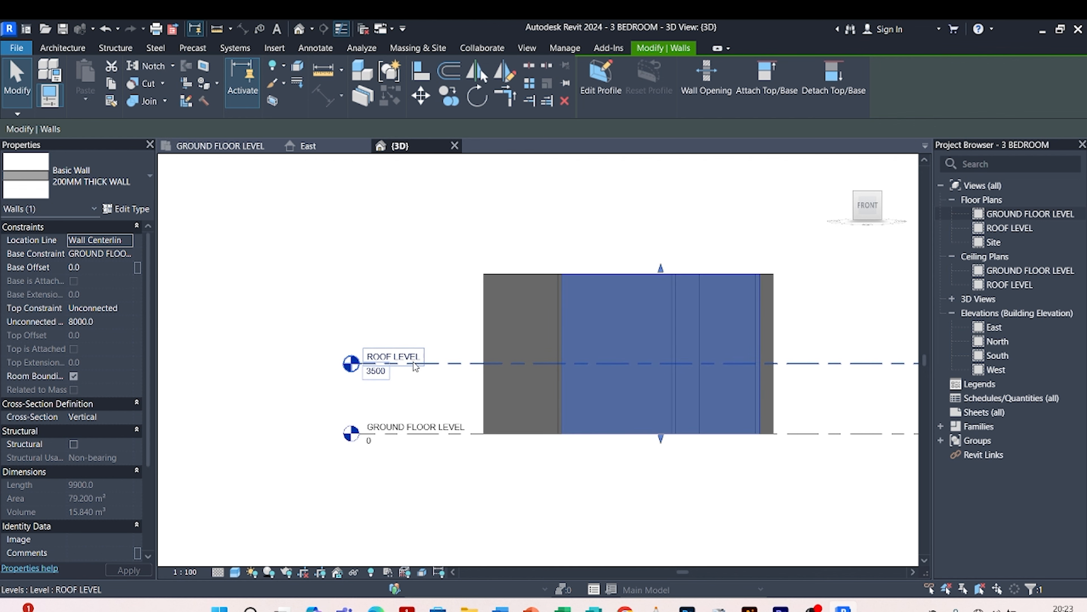
{"action": "scroll", "coordinate": [414, 366], "scroll_direction": "down", "scroll_amount": 3}
{"action": "left_click", "coordinate": [417, 267]}
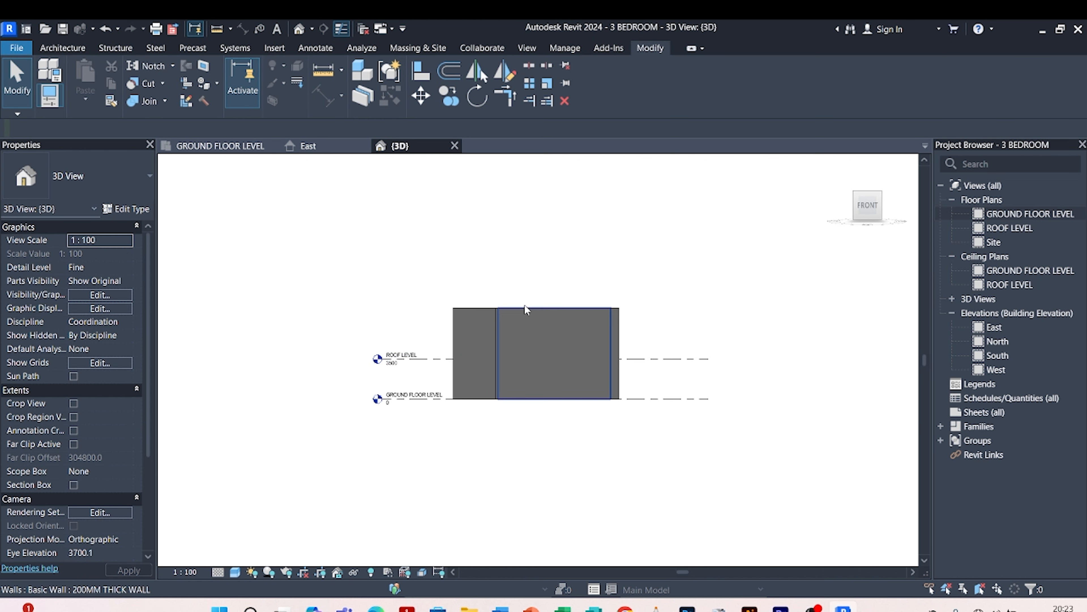
- Examine the wall tops against the level lines in 3D from several angles around the front of the house
{"action": "middle_click_drag", "start_coordinate": [349, 226], "coordinate": [263, 257], "text": "shift"}
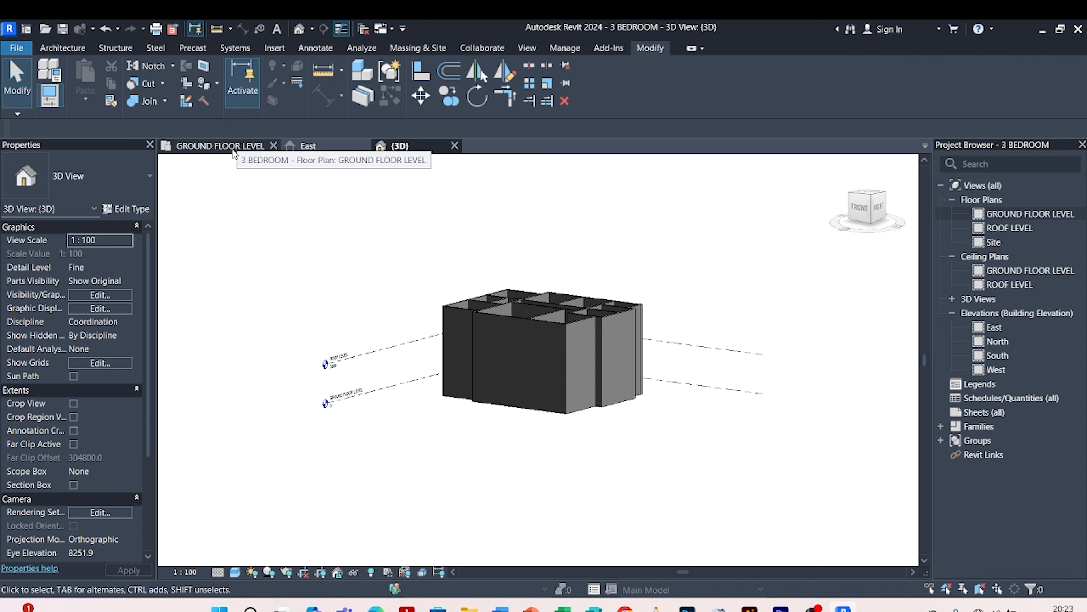
{"action": "middle_click_drag", "start_coordinate": [309, 291], "coordinate": [616, 375], "text": "shift"}
{"action": "middle_click_drag", "start_coordinate": [457, 453], "coordinate": [757, 446], "text": "shift"}
{"action": "middle_click_drag", "start_coordinate": [512, 464], "coordinate": [643, 492], "text": "shift"}
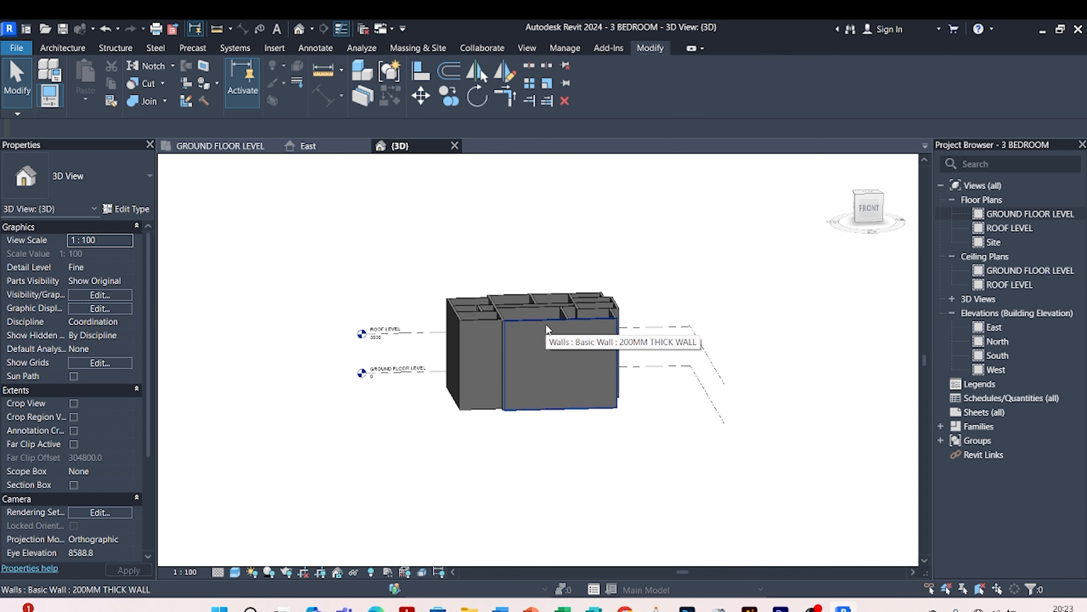
{"action": "middle_click_drag", "start_coordinate": [490, 479], "coordinate": [493, 456], "text": "shift"}
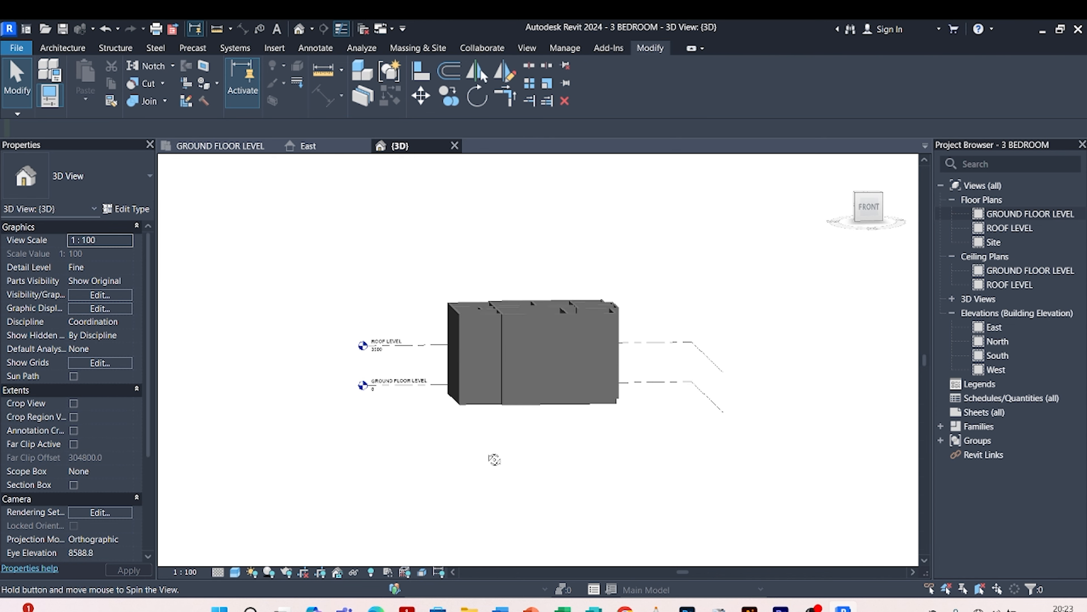
{"action": "left_click", "coordinate": [523, 323]}
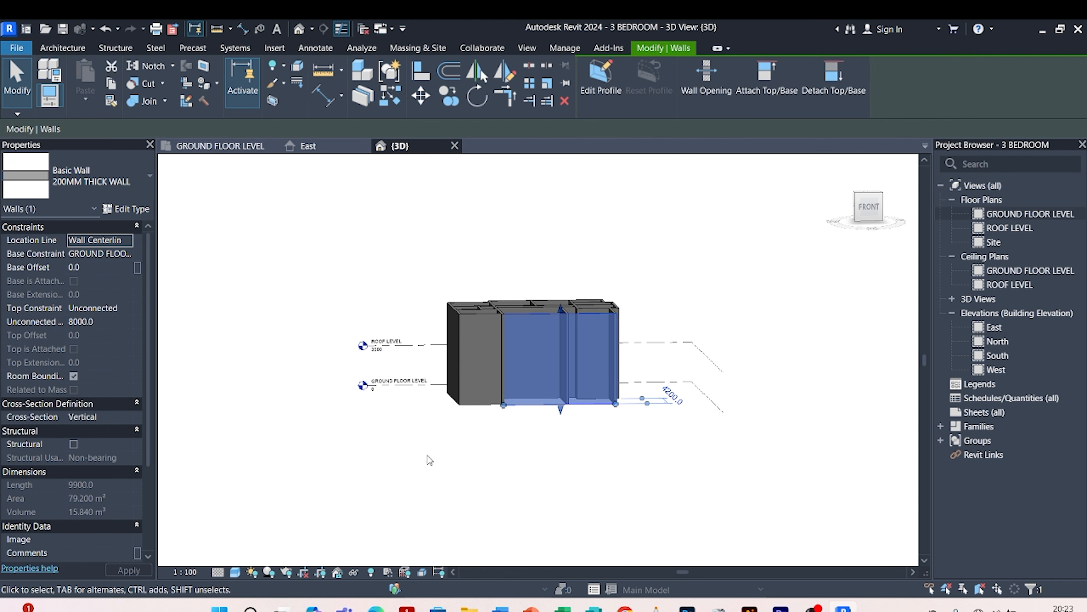
{"action": "left_click", "coordinate": [531, 488]}
{"action": "middle_click_drag", "start_coordinate": [580, 495], "coordinate": [538, 390], "text": "shift"}
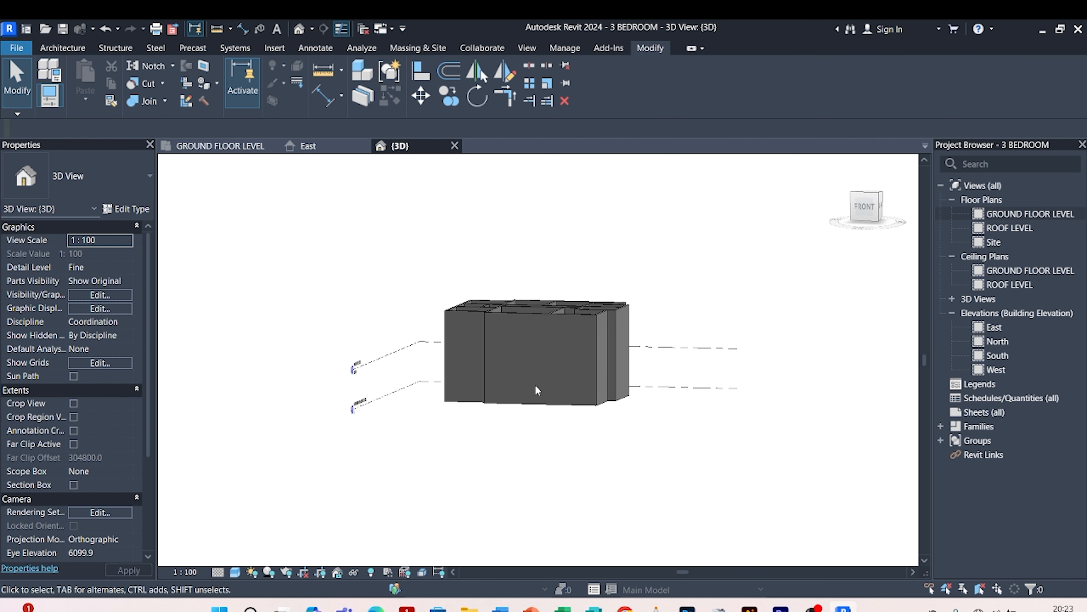
- Set the front wall's Top Constraint to Up to level: ROOF LEVEL and check its new height in 3D
{"action": "left_click", "coordinate": [515, 316]}
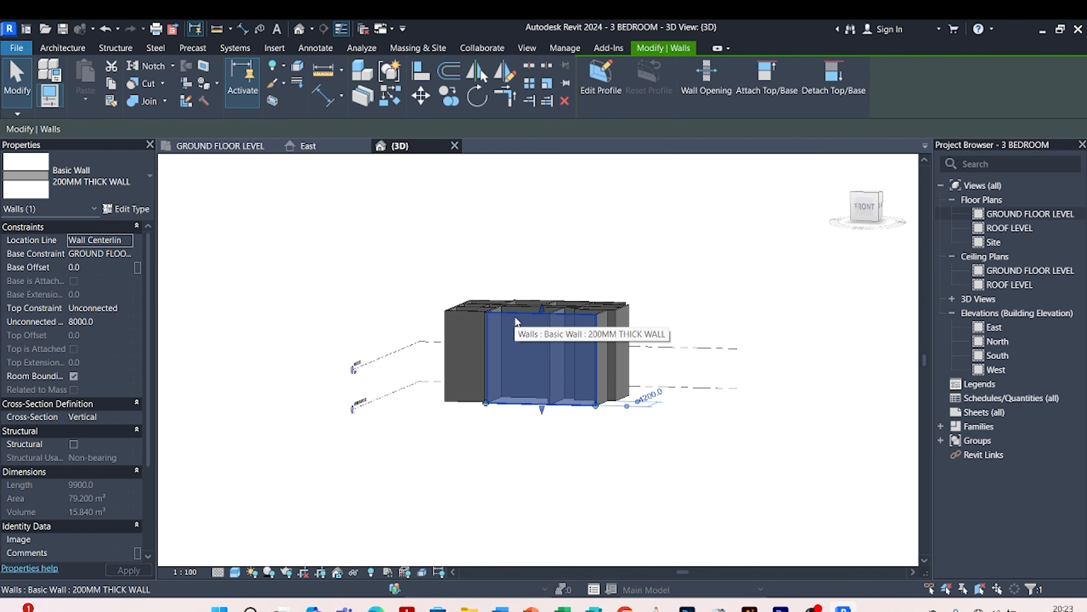
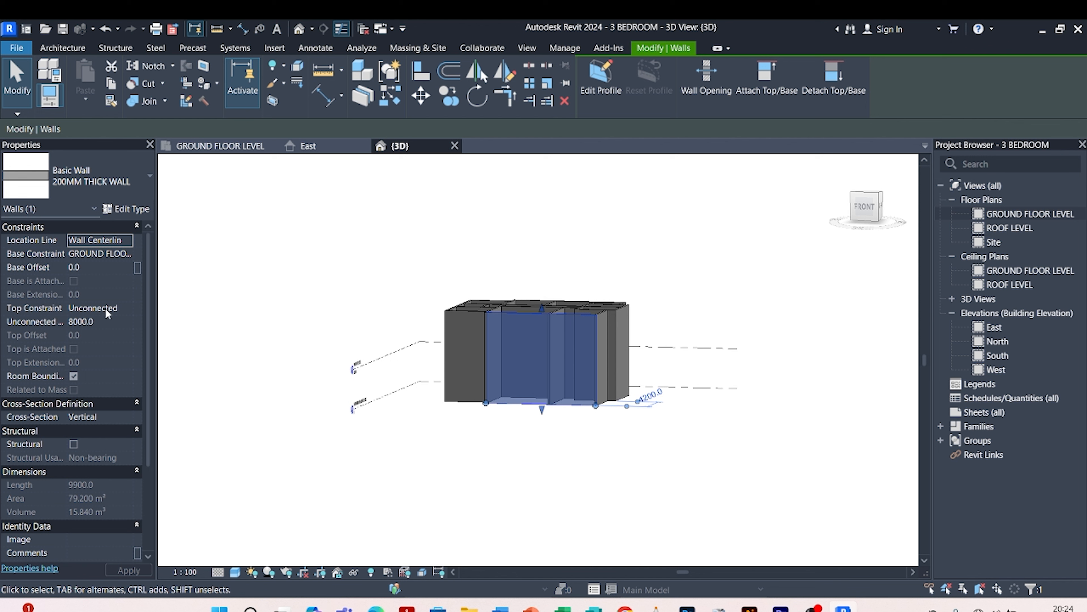
{"action": "left_click", "coordinate": [121, 308]}
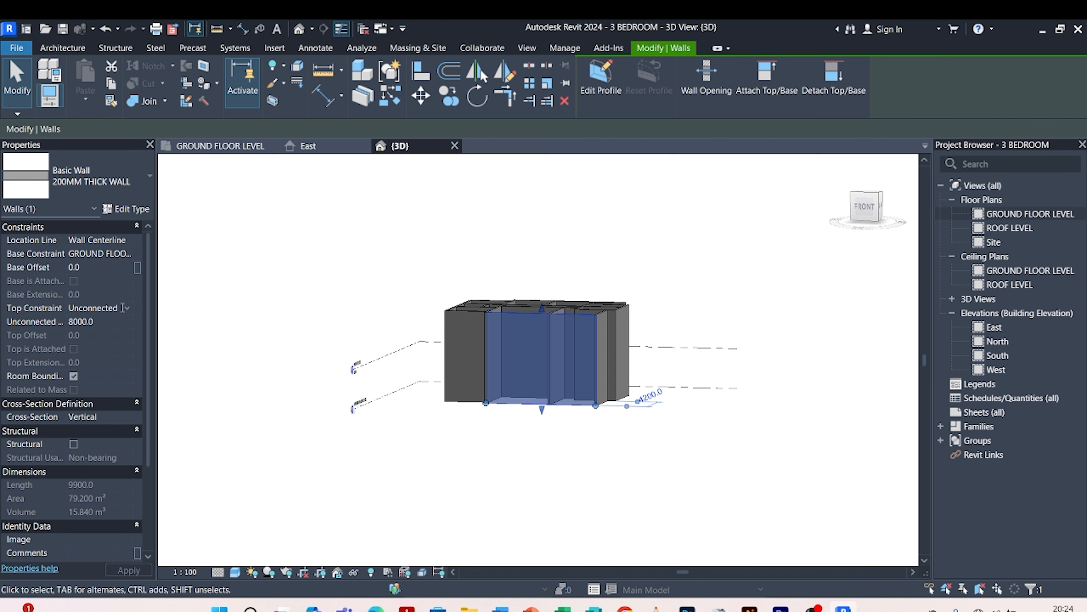
{"action": "left_click", "coordinate": [126, 310]}
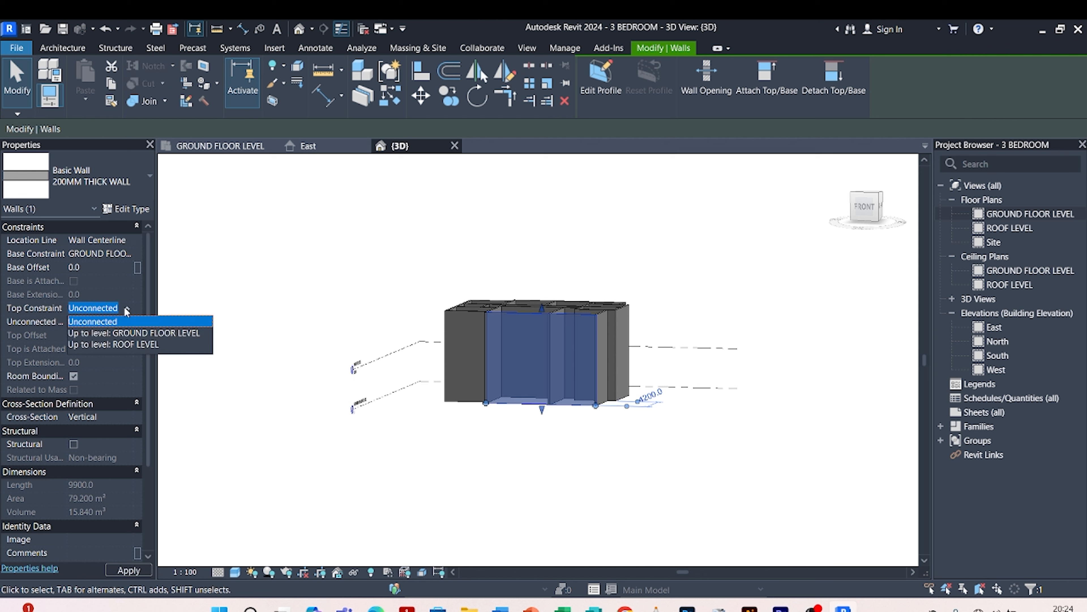
{"action": "left_click", "coordinate": [127, 310]}
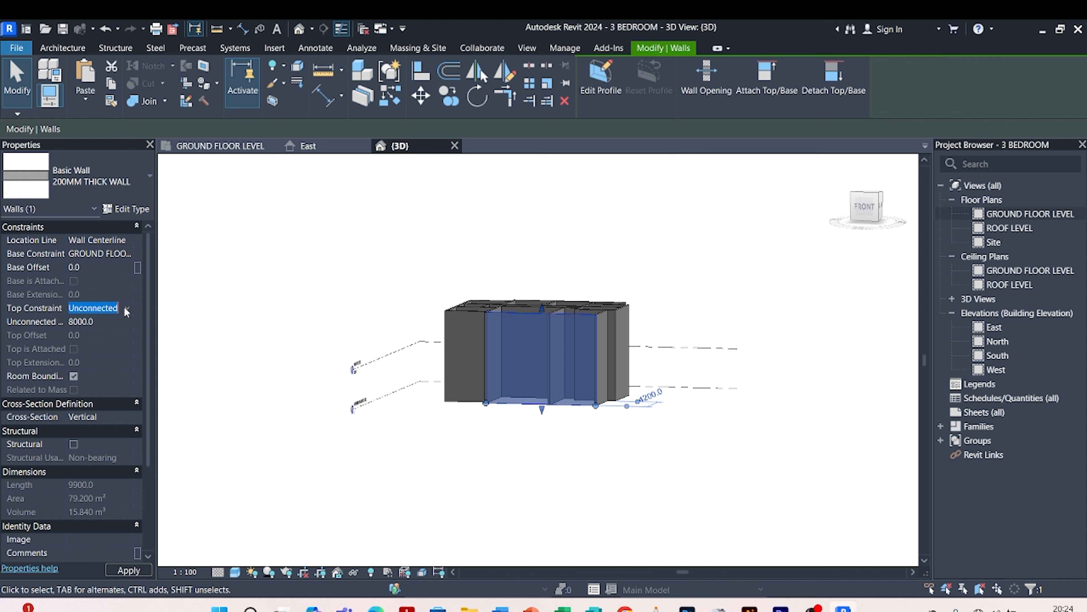
{"action": "left_click", "coordinate": [126, 310]}
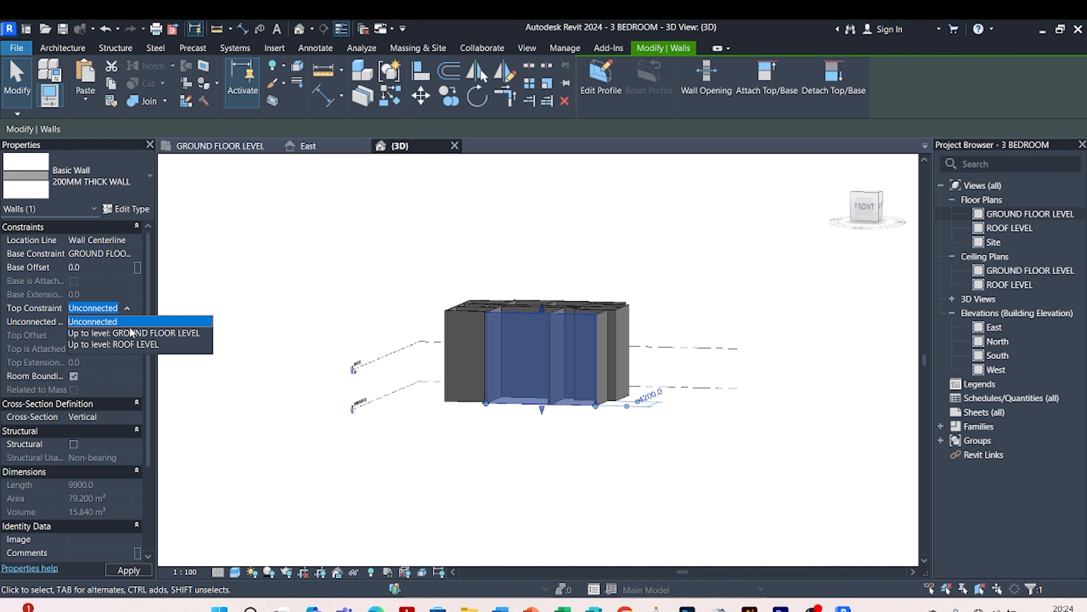
{"action": "left_click", "coordinate": [123, 346]}
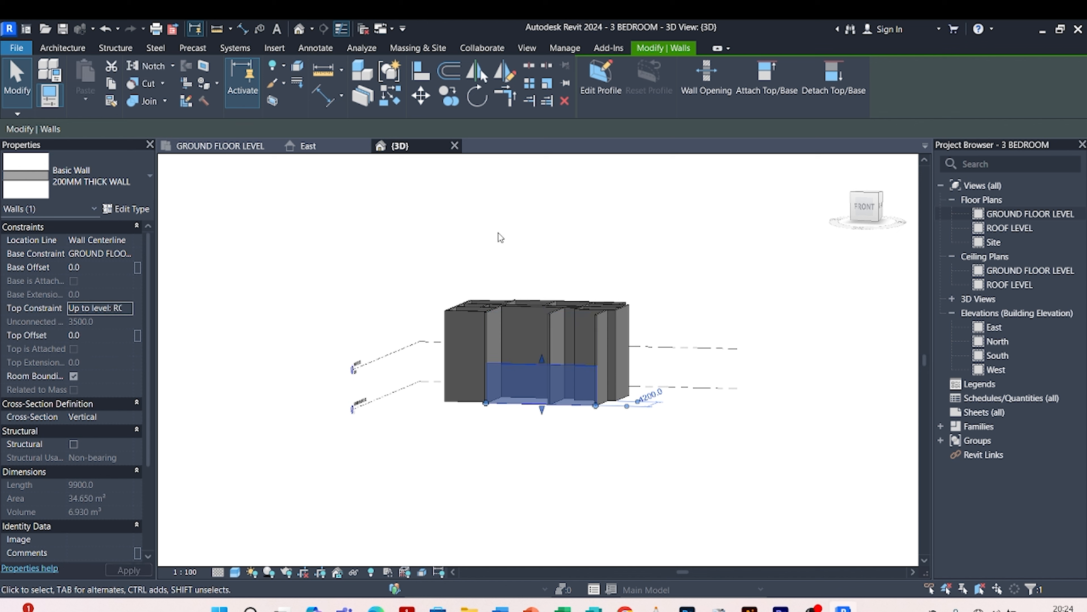
{"action": "left_click", "coordinate": [506, 248]}
{"action": "scroll", "coordinate": [525, 317], "scroll_direction": "up", "scroll_amount": 3}
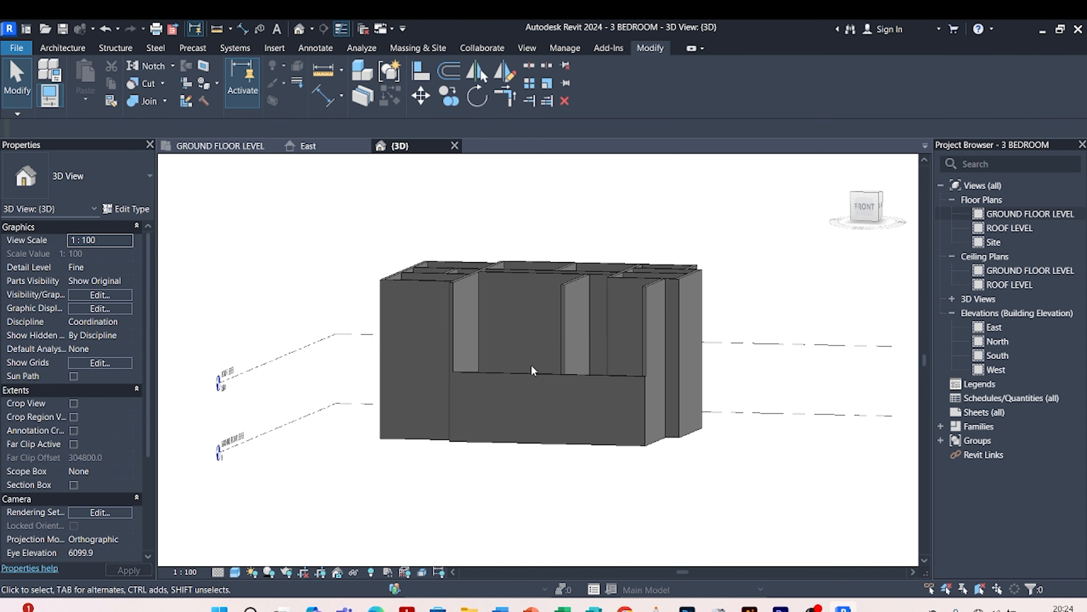
{"action": "left_click", "coordinate": [531, 369]}
{"action": "left_click", "coordinate": [518, 527]}
- Set the Top Constraint of the side wall running back from the front wall's west end to Up to level: ROOF LEVEL
{"action": "left_click", "coordinate": [467, 279]}
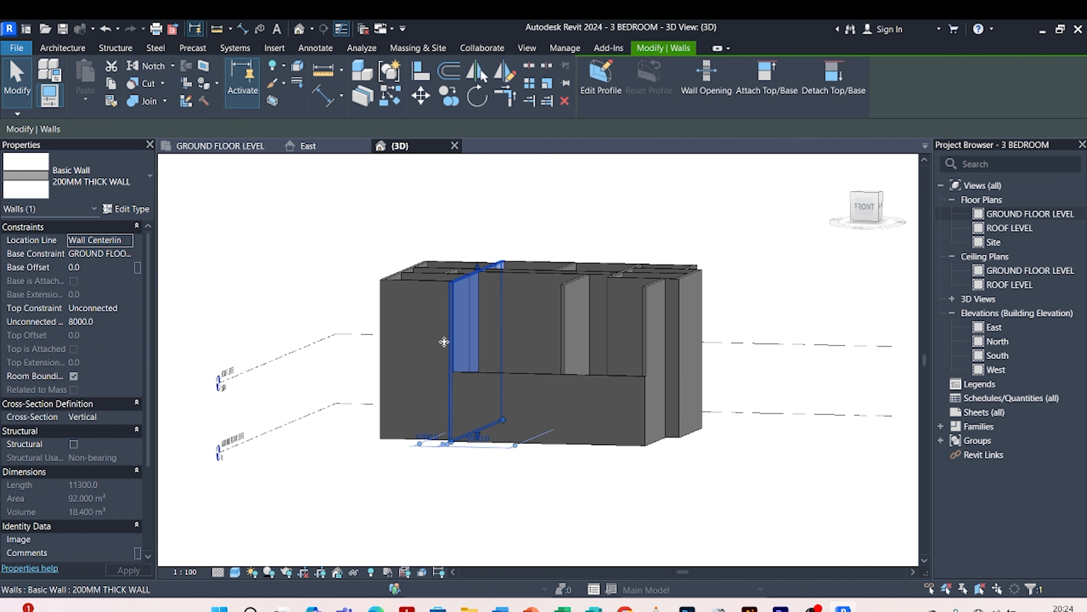
{"action": "left_click", "coordinate": [120, 308]}
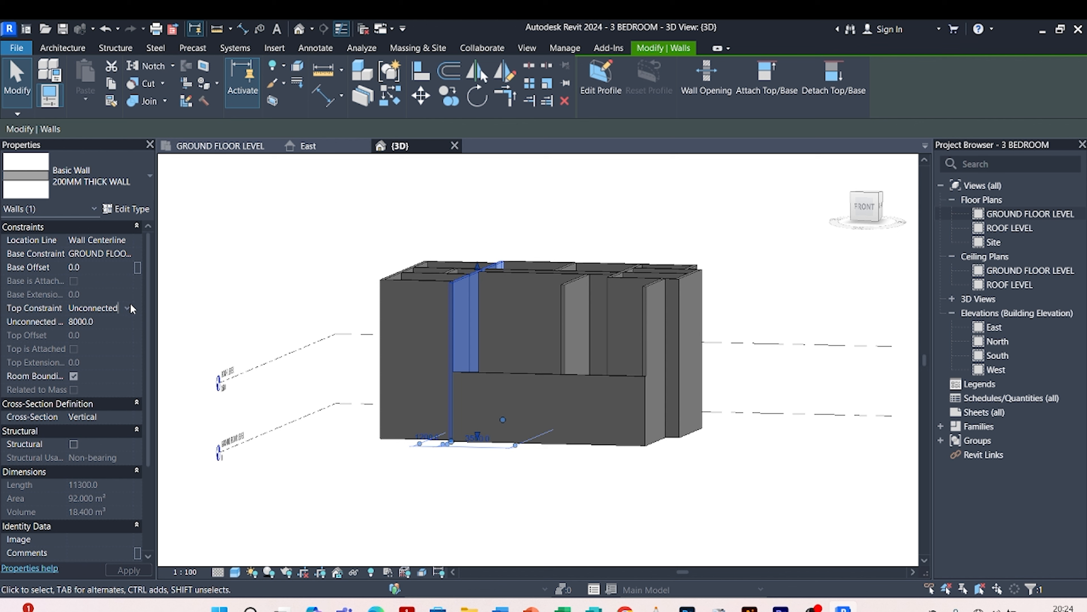
{"action": "left_click", "coordinate": [127, 308]}
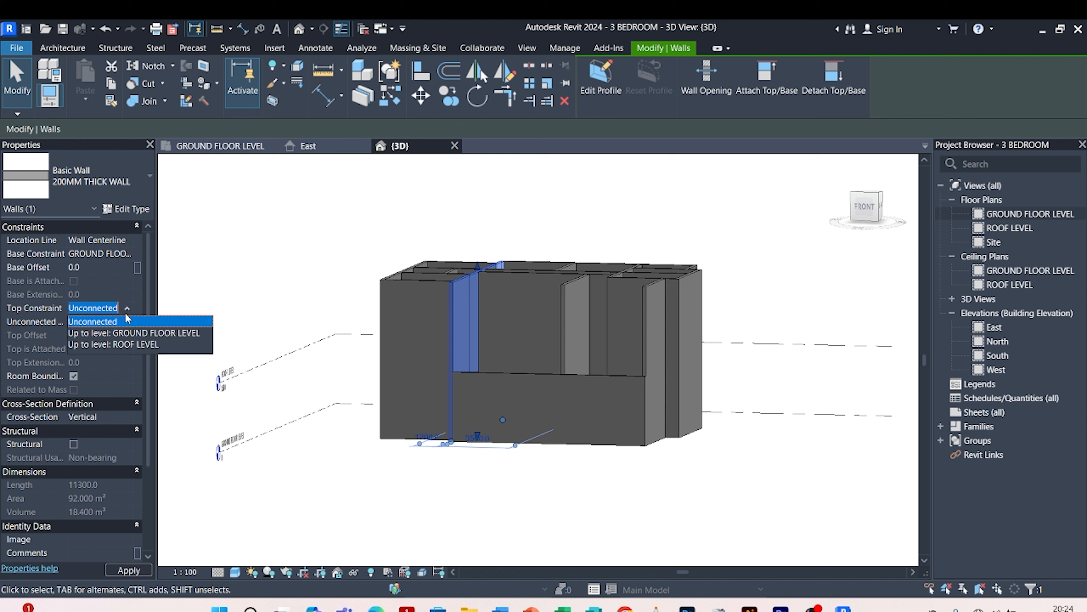
{"action": "left_click", "coordinate": [113, 342]}
{"action": "left_click", "coordinate": [245, 265]}
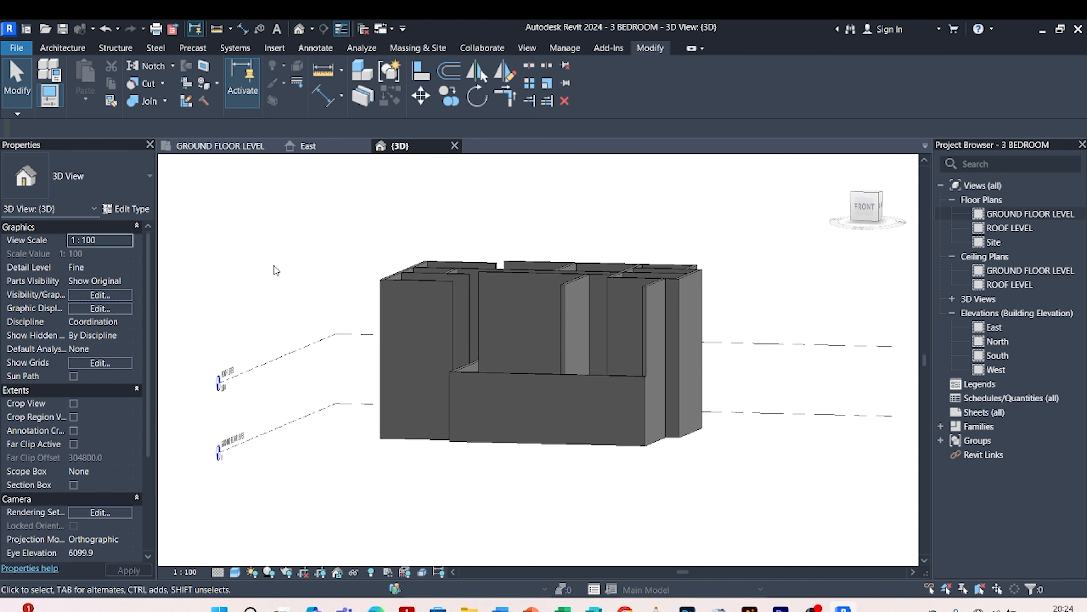
- Use Match Type Properties to copy the lowered front wall's properties to the outer and partition walls on the east side
{"action": "middle_click_drag", "start_coordinate": [288, 266], "coordinate": [514, 364], "text": "shift"}
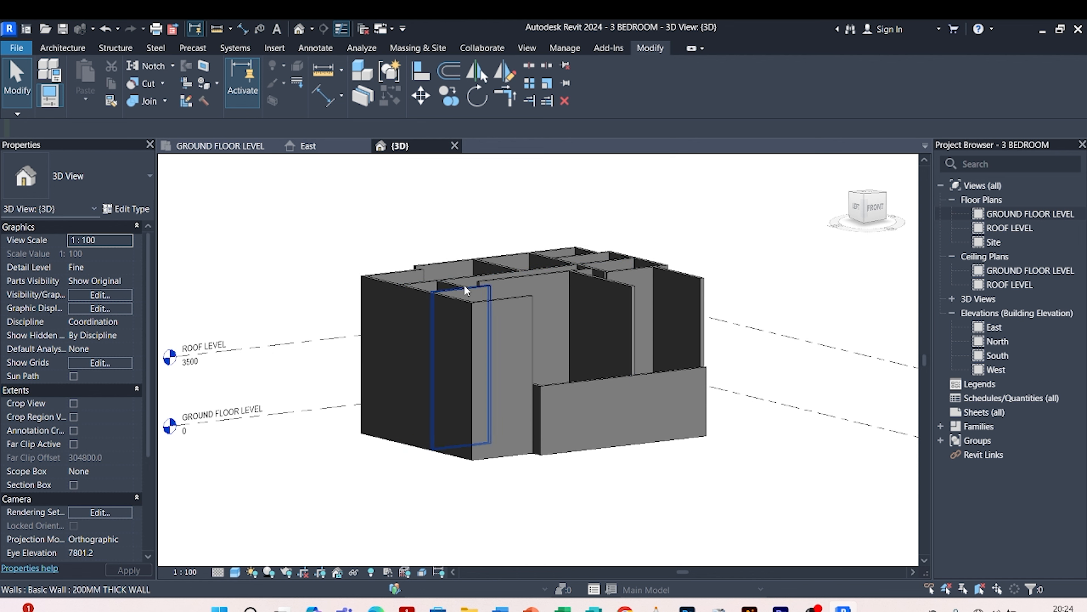
{"action": "middle_click_drag", "start_coordinate": [592, 401], "coordinate": [449, 326], "text": "shift"}
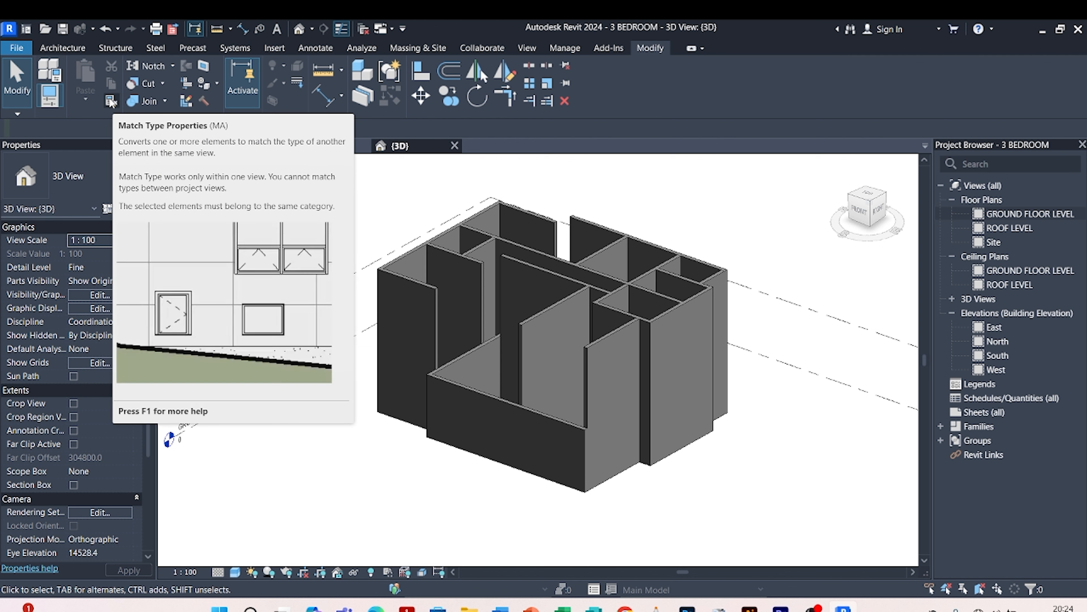
{"action": "left_click", "coordinate": [110, 102]}
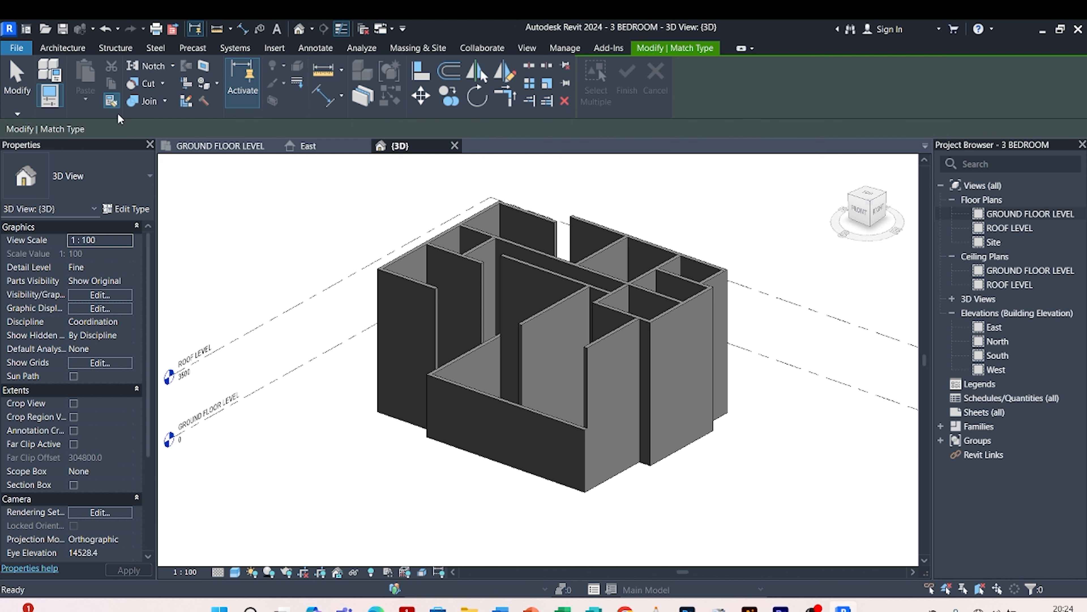
{"action": "left_click", "coordinate": [452, 386]}
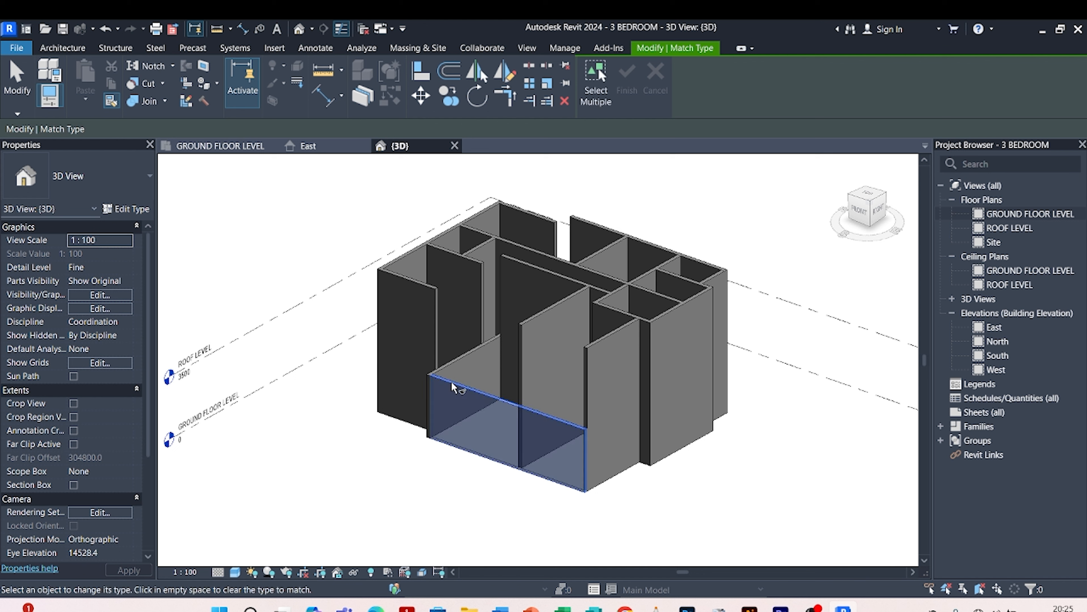
{"action": "left_click", "coordinate": [612, 347]}
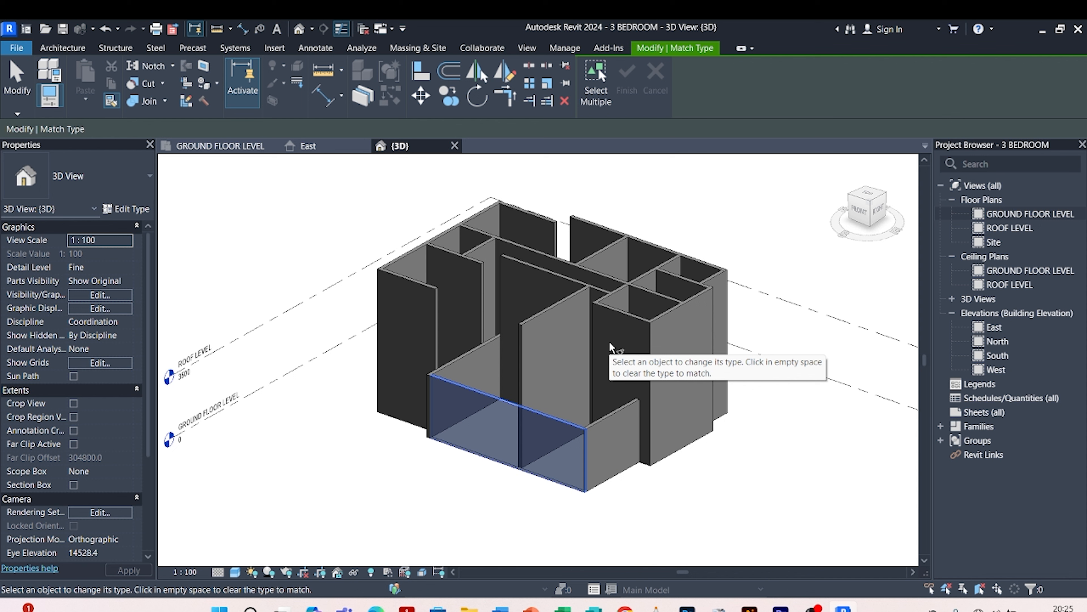
{"action": "left_click", "coordinate": [628, 311]}
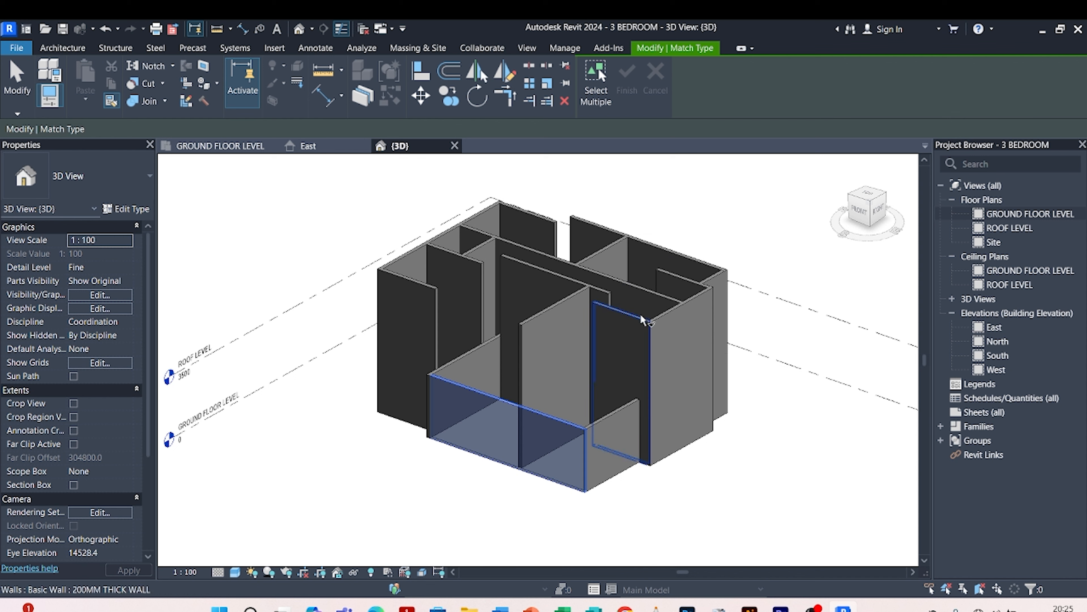
{"action": "left_click", "coordinate": [674, 312]}
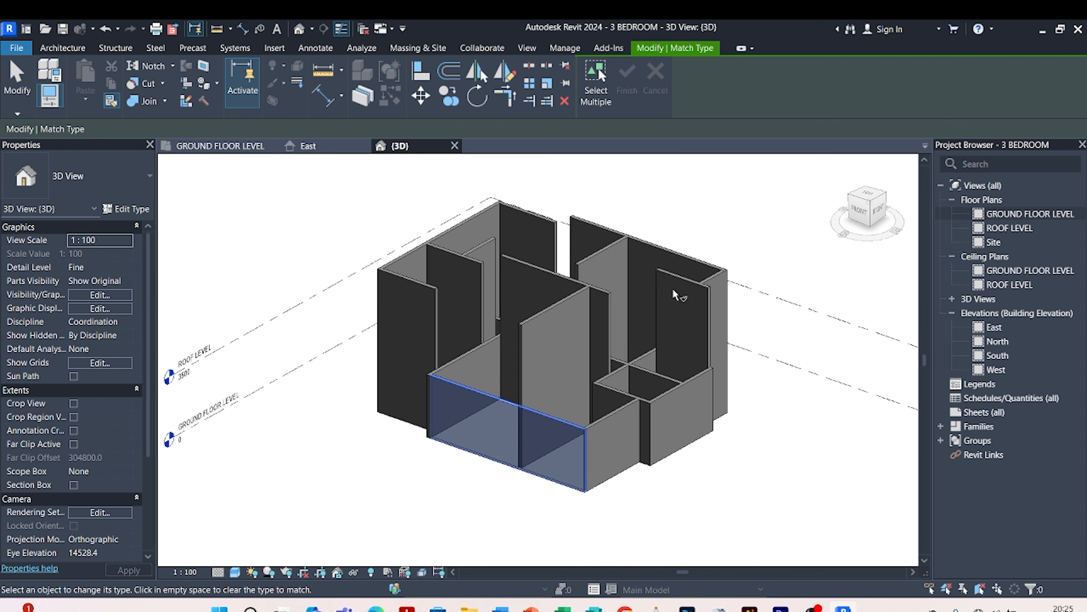
{"action": "left_click", "coordinate": [677, 292]}
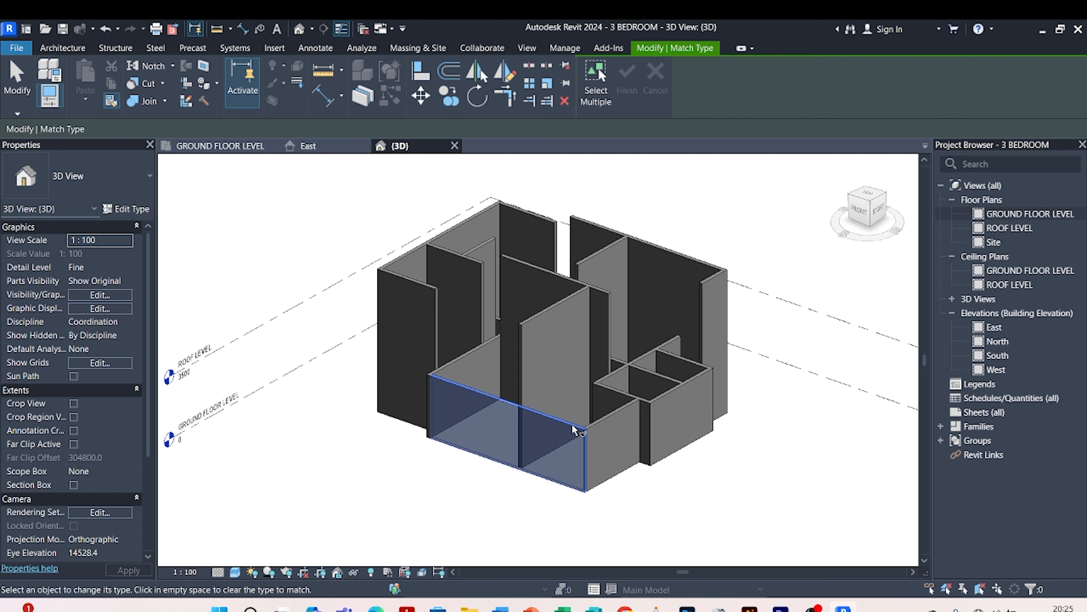
{"action": "left_click", "coordinate": [600, 400]}
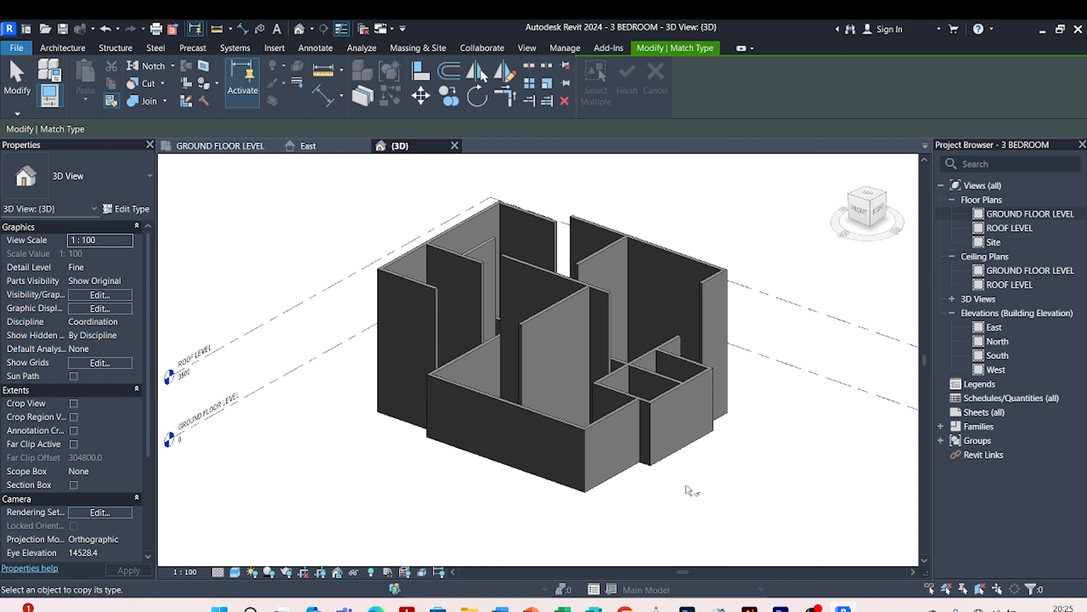
- Leave Match Type Properties and undo the last two wall matches
{"action": "key", "text": "Escape"}
{"action": "key", "text": "ctrl+z"}
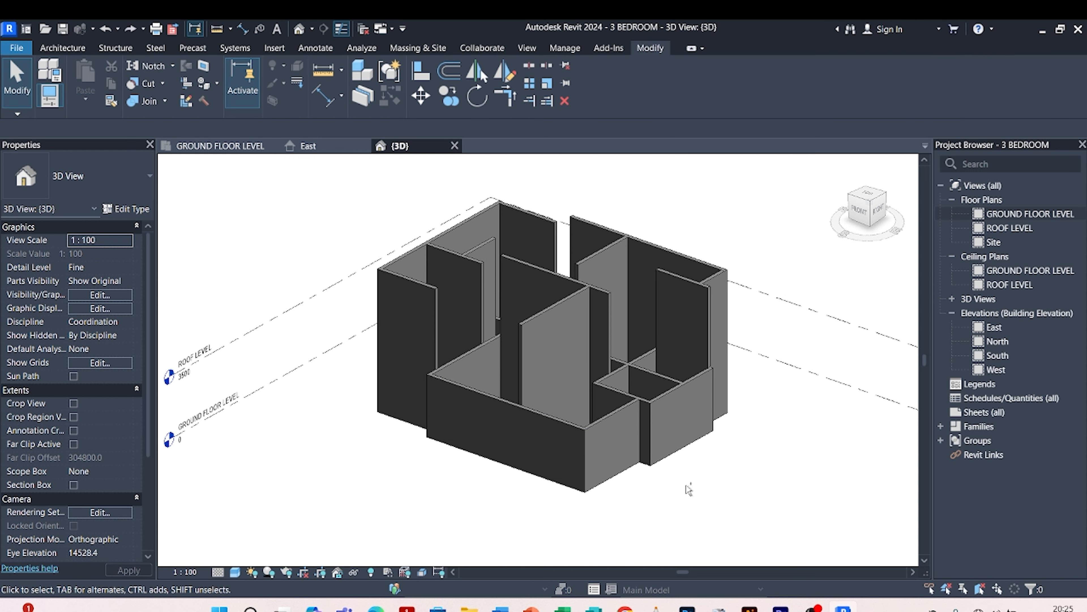
{"action": "key", "text": "ctrl+z"}
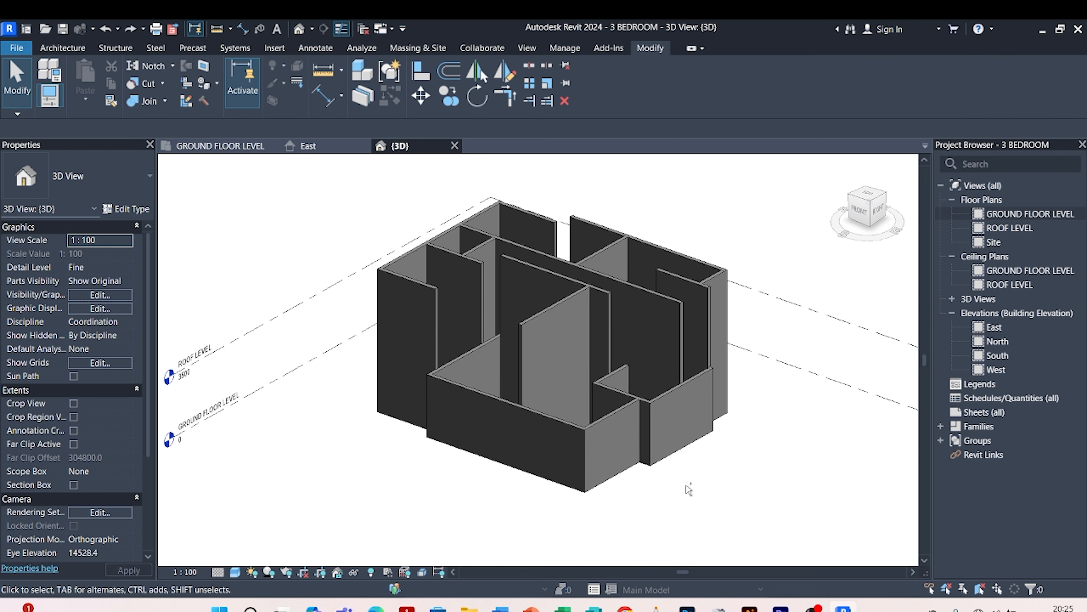
- Undo the remaining wall property matches and the individual Top Constraint changes on the front and west side walls
{"action": "key", "text": "ctrl+z"}
{"action": "key", "text": "ctrl+z"}
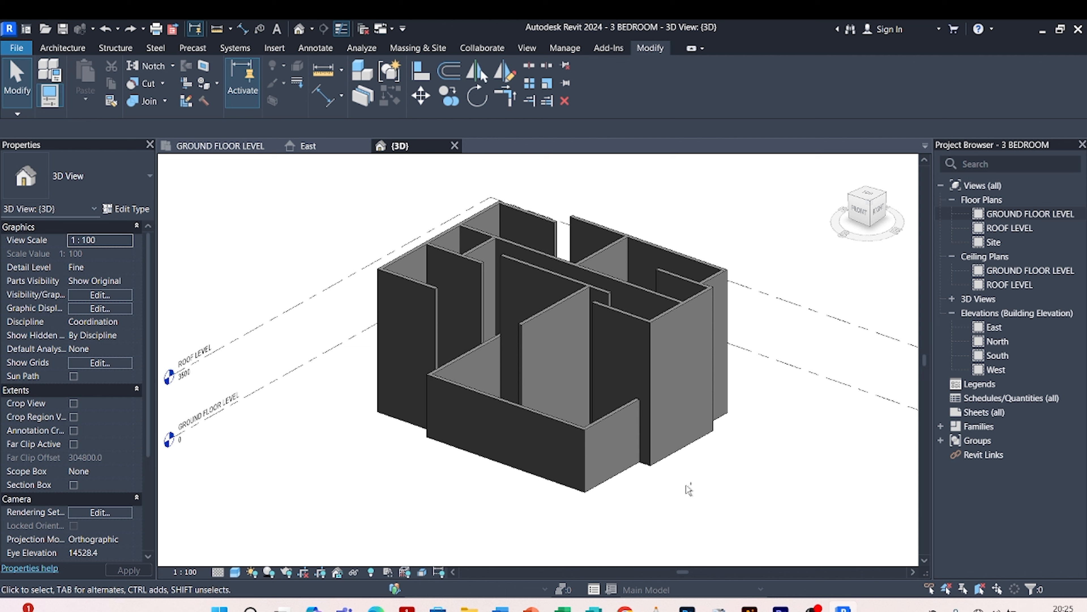
{"action": "key", "text": "ctrl+z"}
{"action": "key", "text": "ctrl+z"}
{"action": "key", "text": "ctrl+z"}
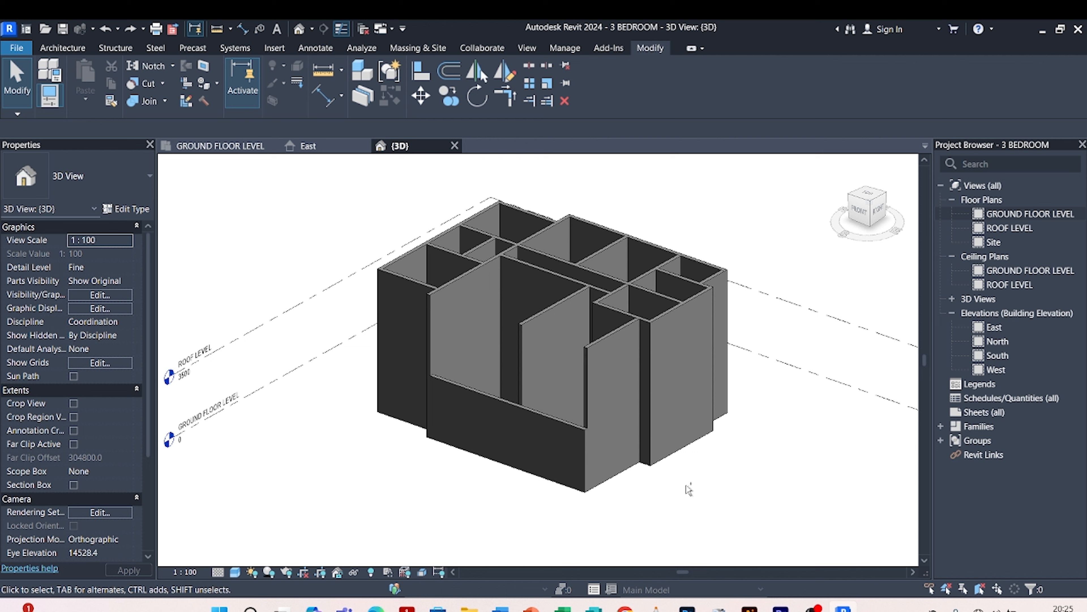
{"action": "key", "text": "ctrl+z"}
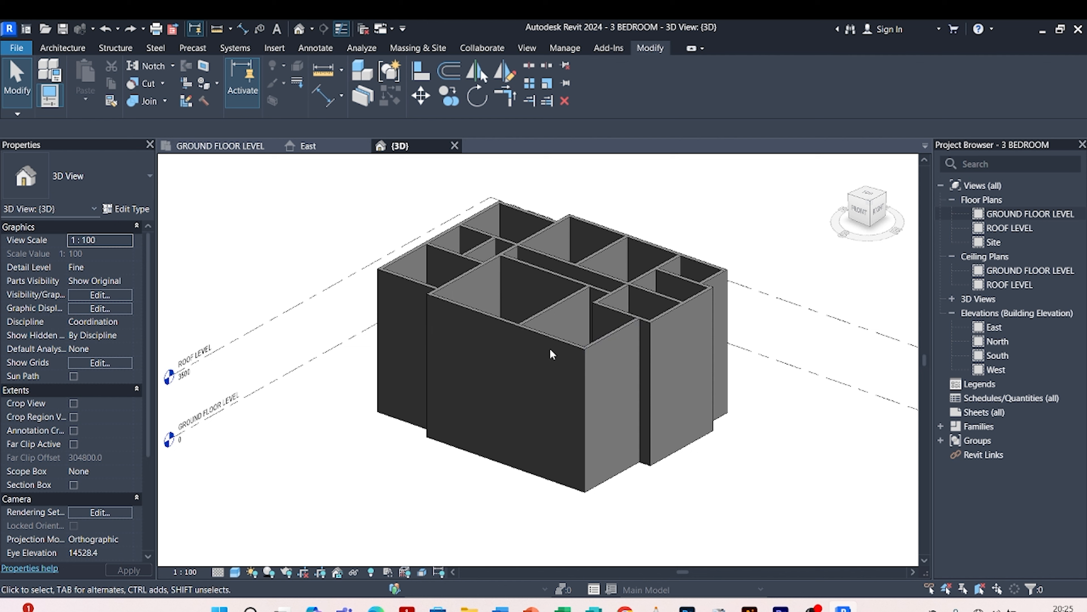
- Select all 200MM THICK WALL instances visible in the 3D view and set their Top Constraint to Up to level: ROOF LEVEL
{"action": "left_click", "coordinate": [545, 338]}
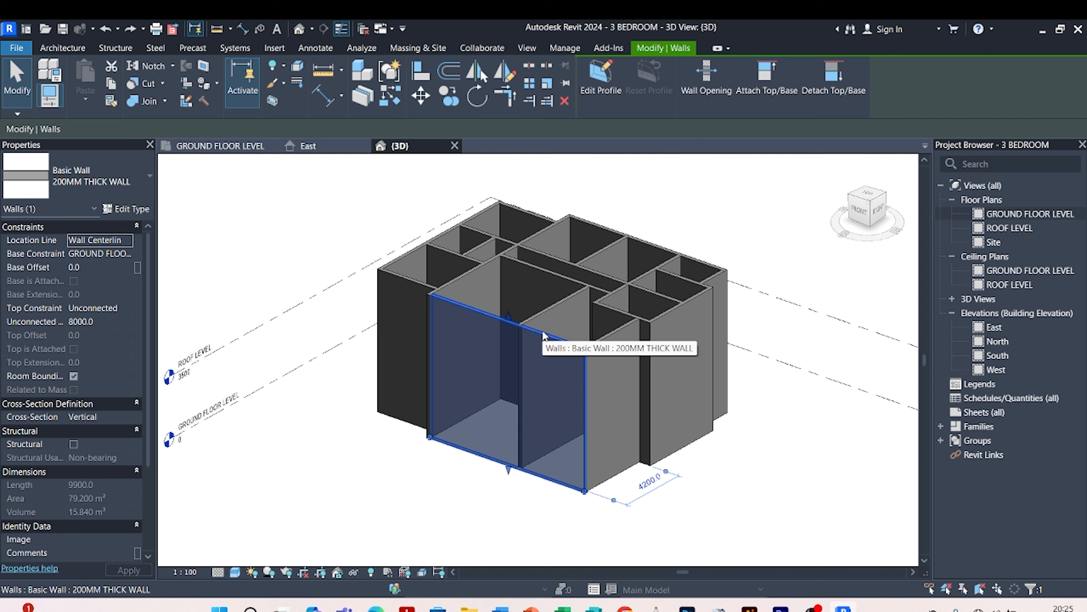
{"action": "right_click", "coordinate": [543, 335]}
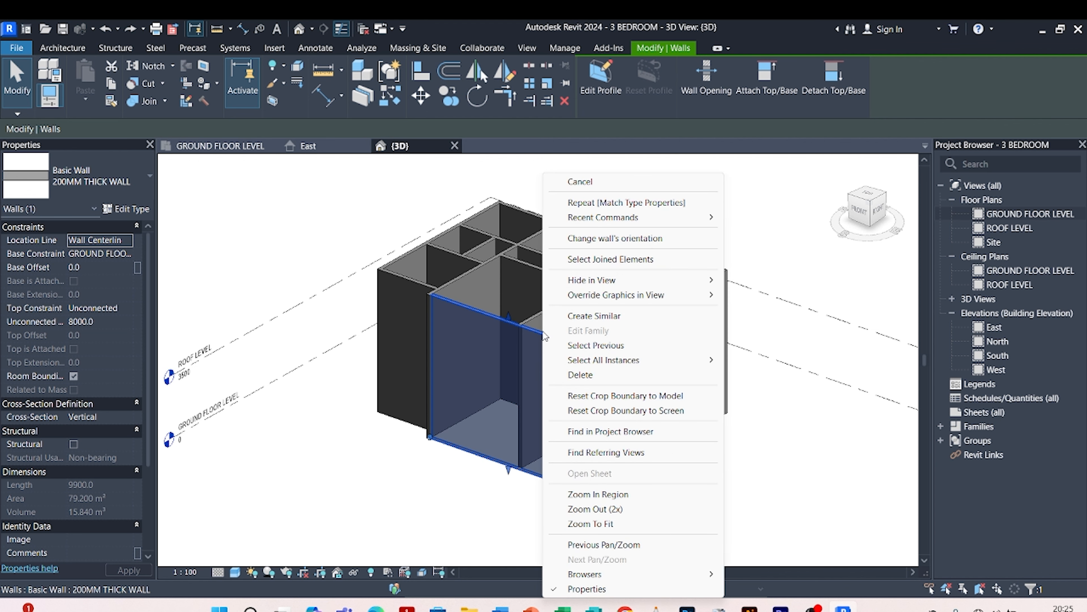
{"action": "mouse_move", "coordinate": [609, 359]}
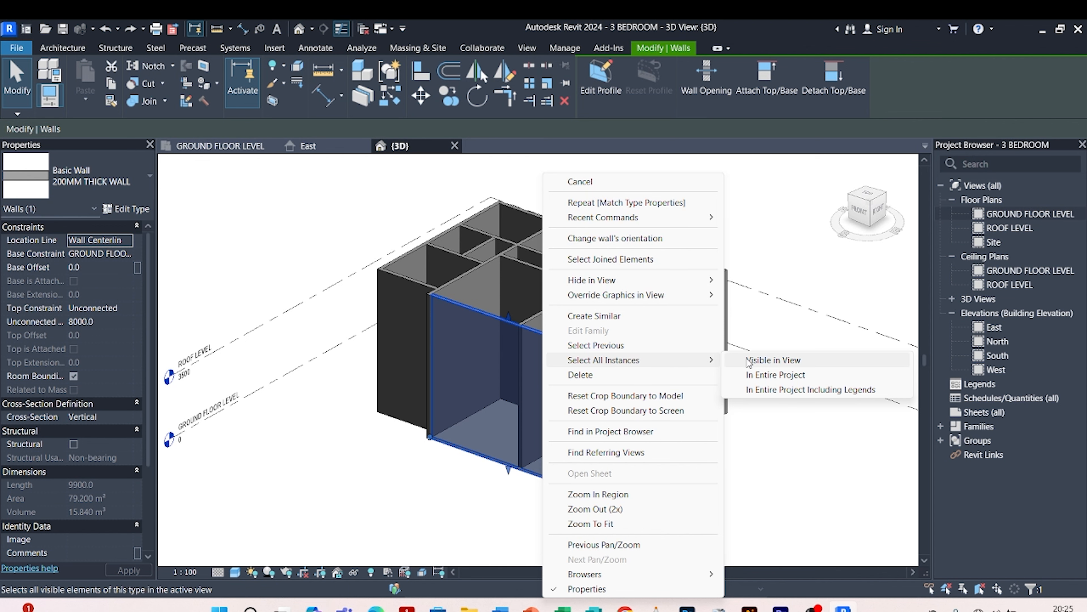
{"action": "left_click", "coordinate": [770, 360]}
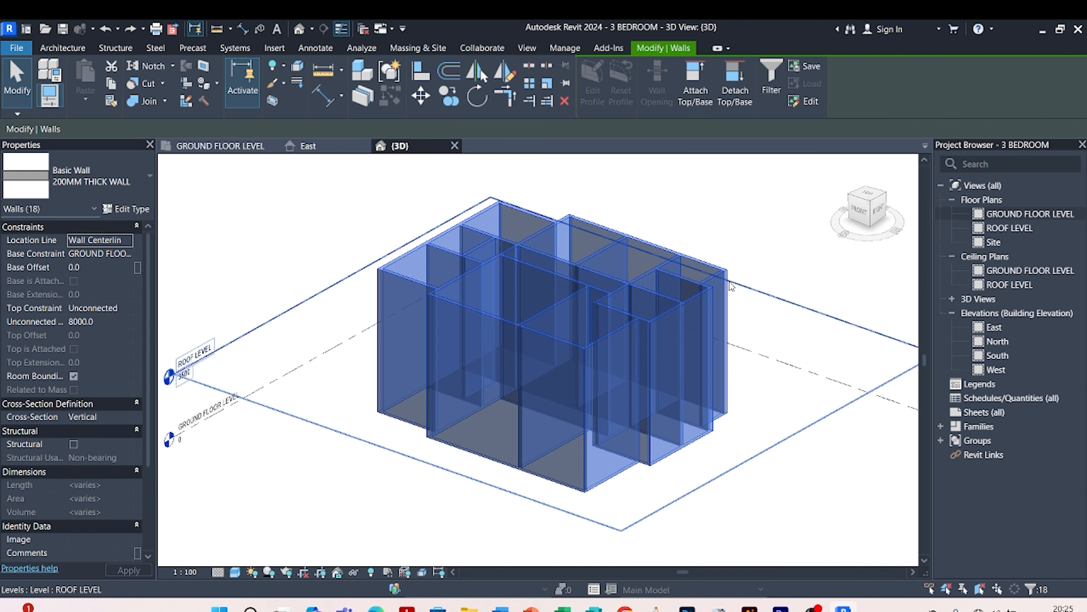
{"action": "left_click", "coordinate": [122, 308]}
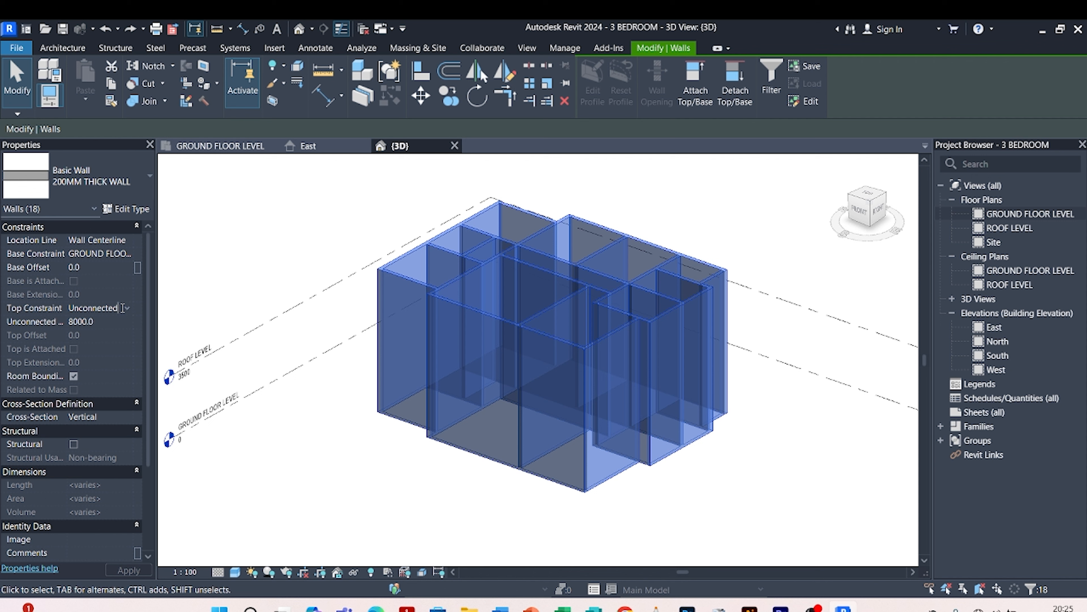
{"action": "left_click", "coordinate": [127, 308]}
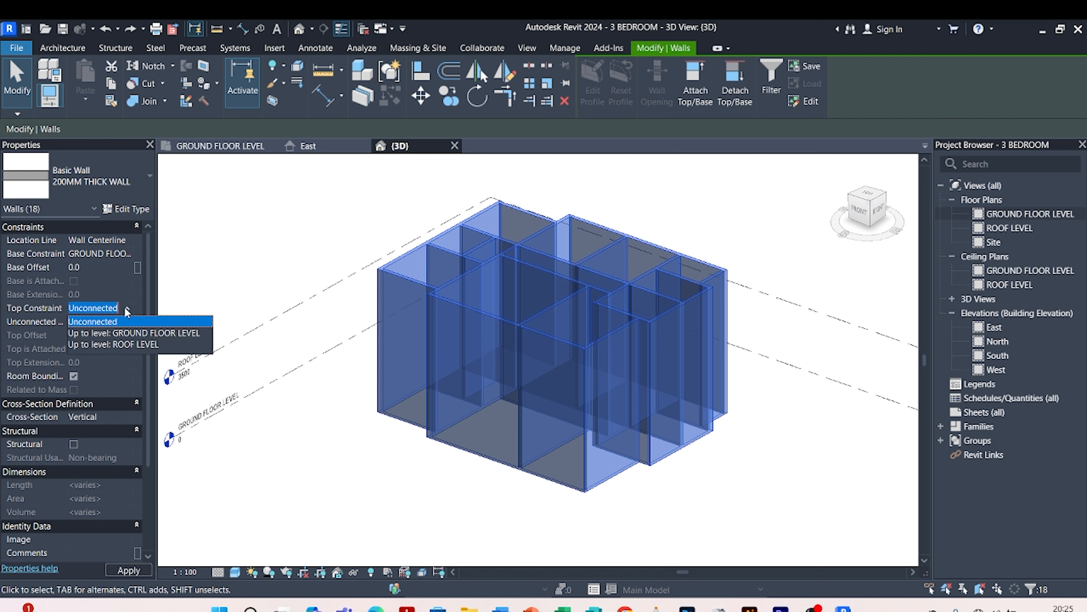
{"action": "left_click", "coordinate": [120, 344]}
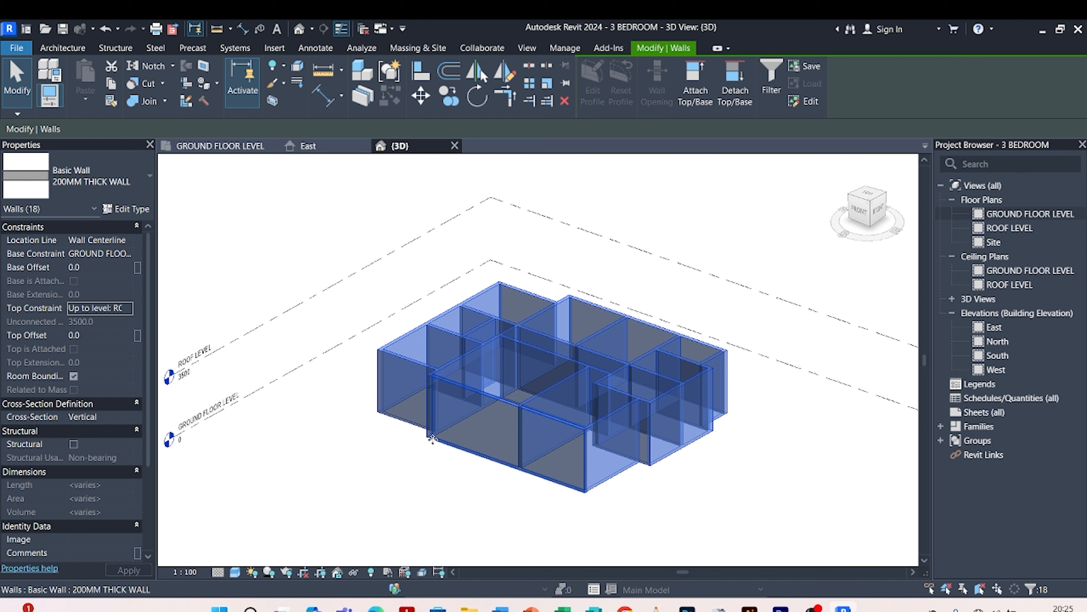
{"action": "left_click", "coordinate": [368, 445]}
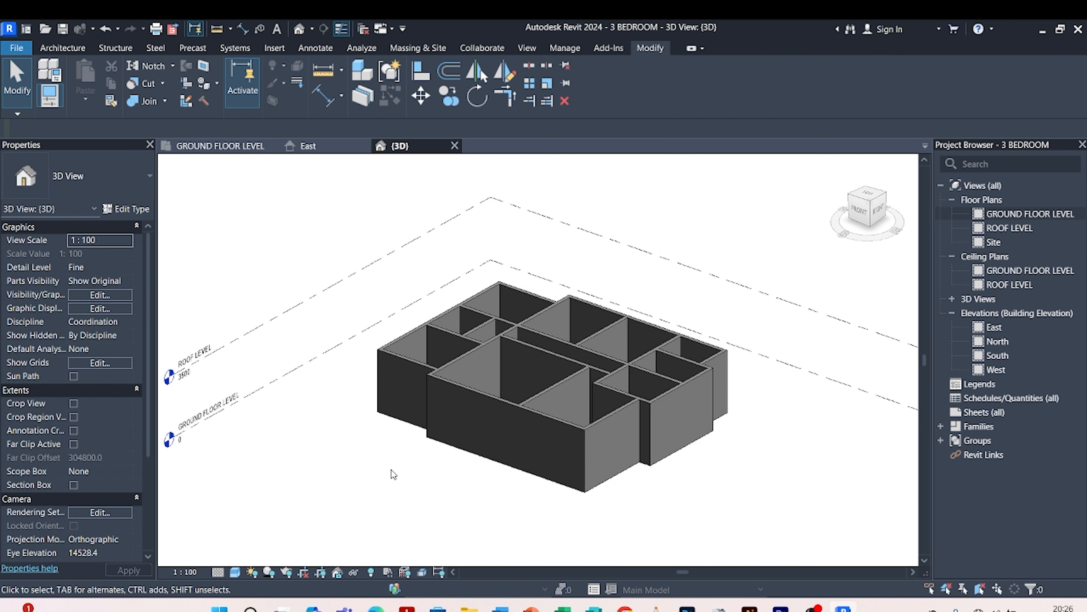
{"action": "middle_click_drag", "start_coordinate": [393, 473], "coordinate": [505, 520], "text": "shift"}
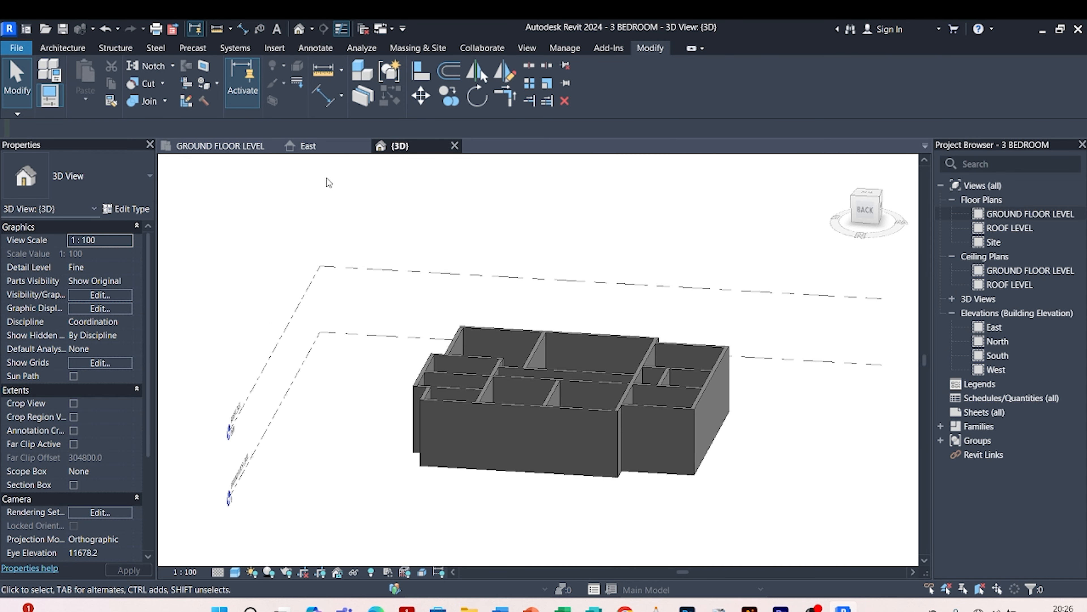
- Open the GROUND FLOOR LEVEL plan and examine the room layout and the area in front of the front wall
{"action": "left_click", "coordinate": [200, 148]}
{"action": "scroll", "coordinate": [554, 396], "scroll_direction": "up", "scroll_amount": 5}
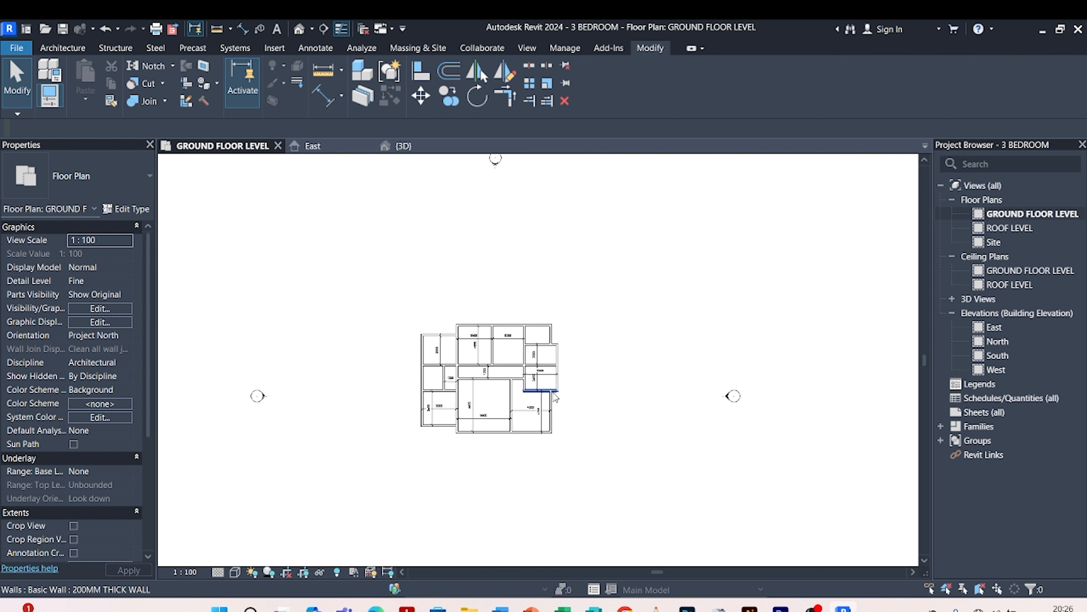
{"action": "scroll", "coordinate": [593, 412], "scroll_direction": "down", "scroll_amount": 4}
{"action": "scroll", "coordinate": [404, 360], "scroll_direction": "up", "scroll_amount": 5}
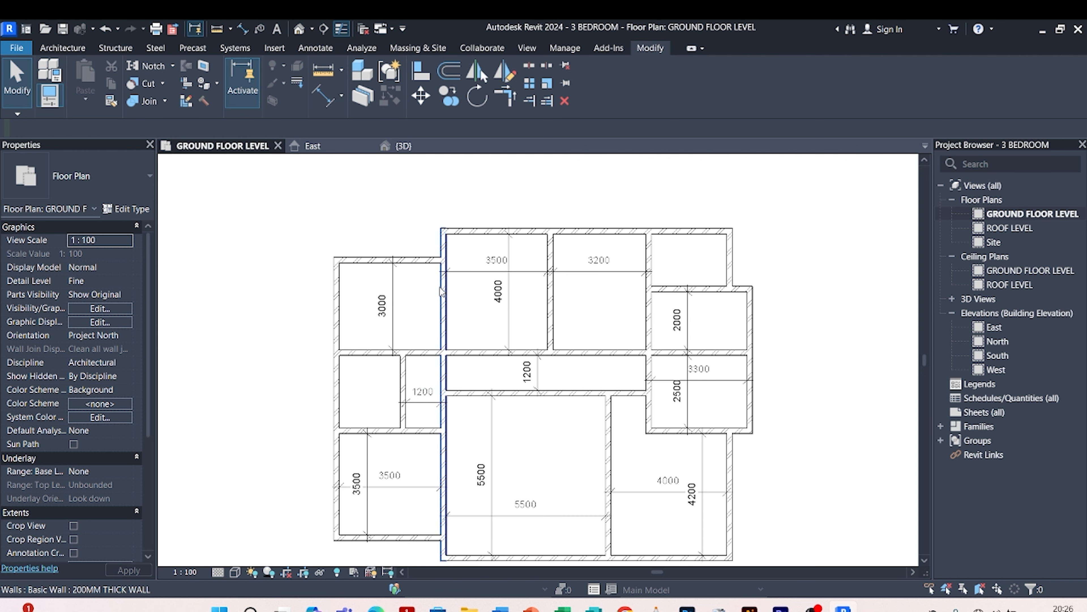
{"action": "scroll", "coordinate": [443, 290], "scroll_direction": "down", "scroll_amount": 3}
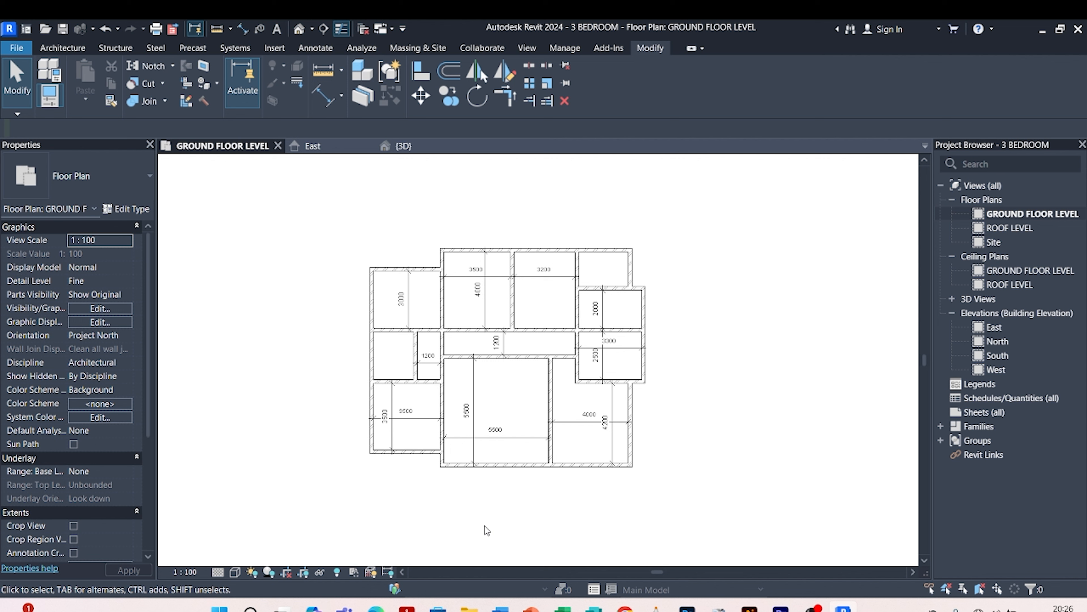
{"action": "scroll", "coordinate": [493, 451], "scroll_direction": "down", "scroll_amount": 3}
{"action": "scroll", "coordinate": [482, 435], "scroll_direction": "up", "scroll_amount": 4}
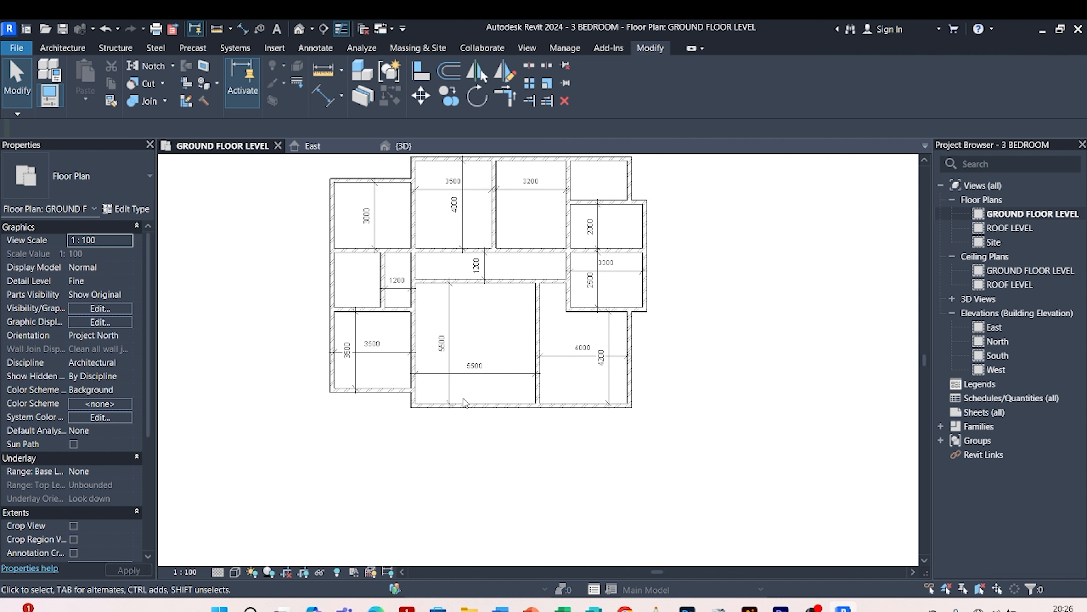
{"action": "scroll", "coordinate": [417, 451], "scroll_direction": "up", "scroll_amount": 2}
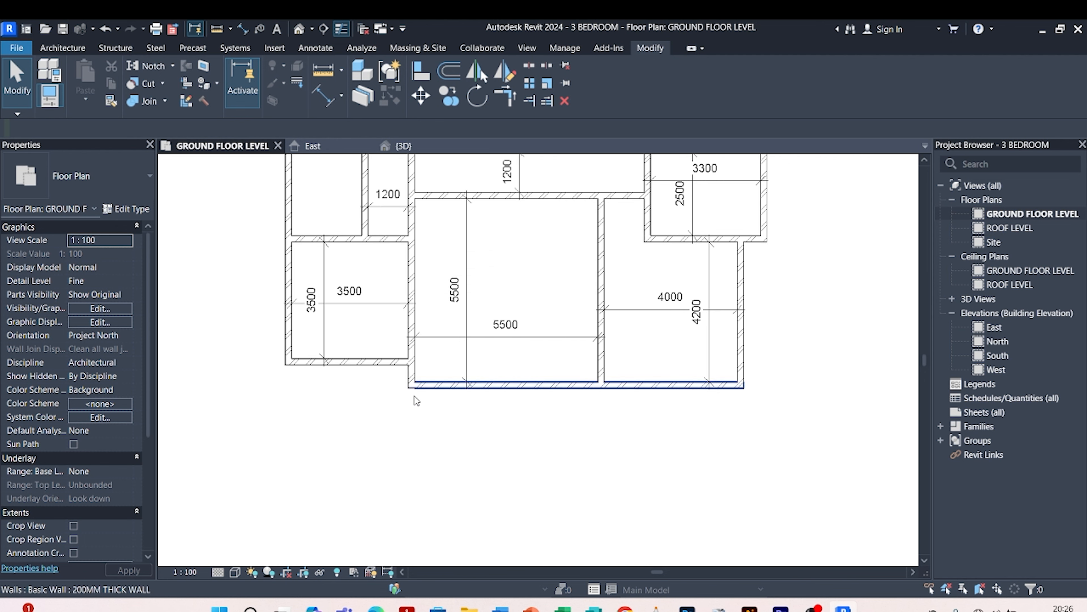
- Create a similar 200MM THICK WALL parallel to the front wall, about 2000 mm in front of the largest room
{"action": "left_click", "coordinate": [550, 396]}
{"action": "scroll", "coordinate": [464, 499], "scroll_direction": "down", "scroll_amount": 1}
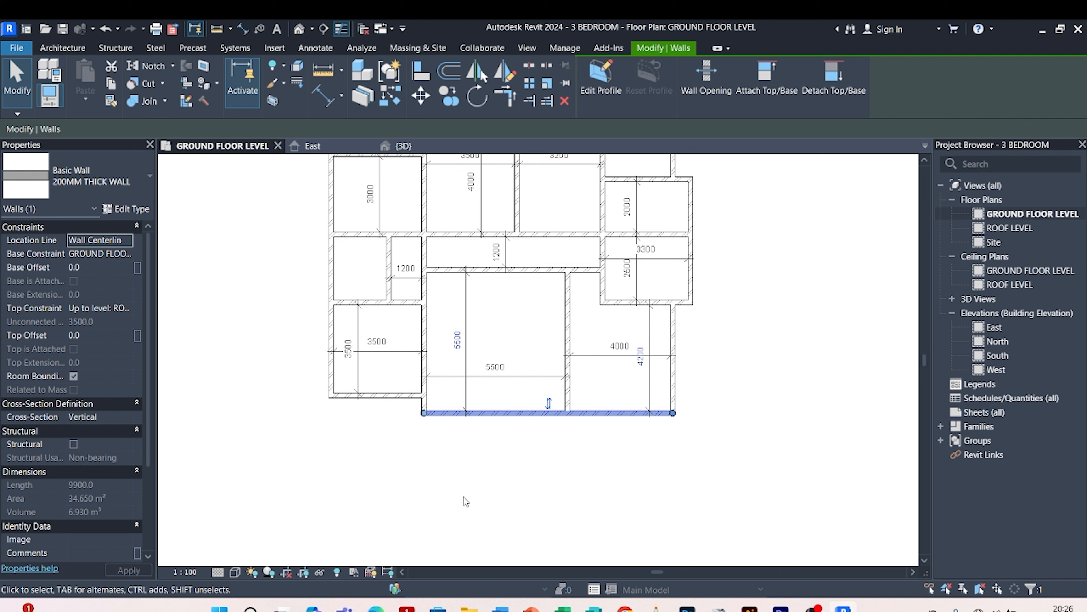
{"action": "left_click", "coordinate": [391, 98]}
{"action": "scroll", "coordinate": [461, 419], "scroll_direction": "up", "scroll_amount": 2}
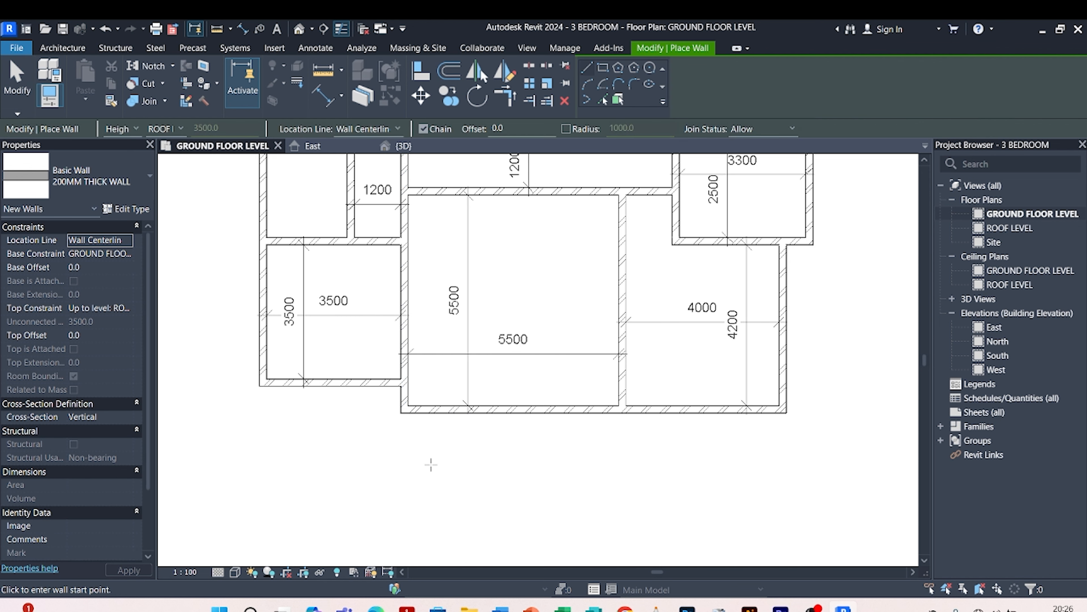
{"action": "left_click", "coordinate": [404, 491]}
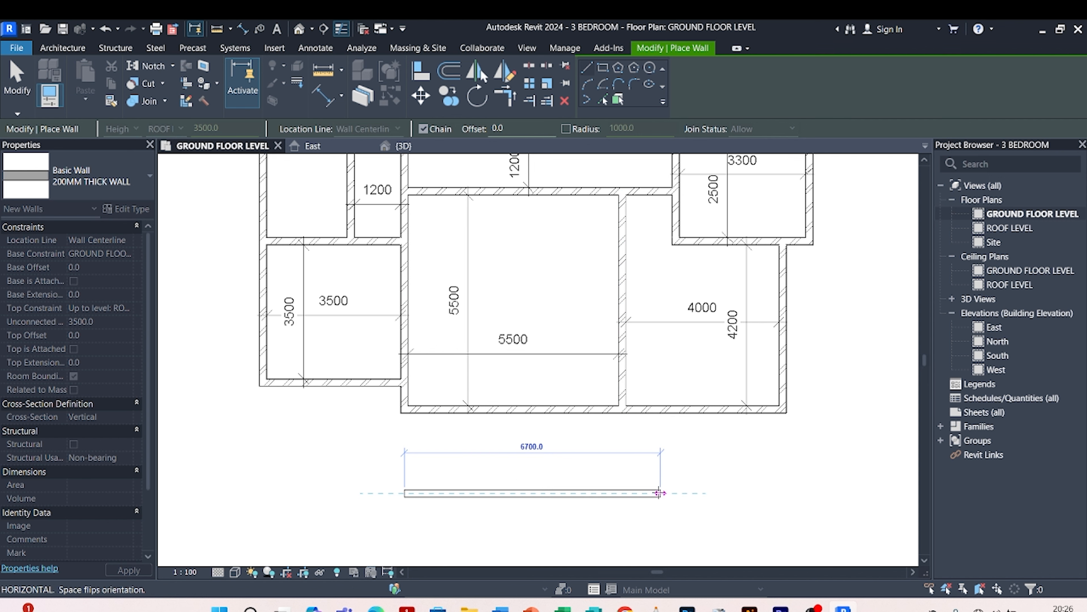
{"action": "left_click", "coordinate": [645, 494]}
{"action": "key", "text": "Escape"}
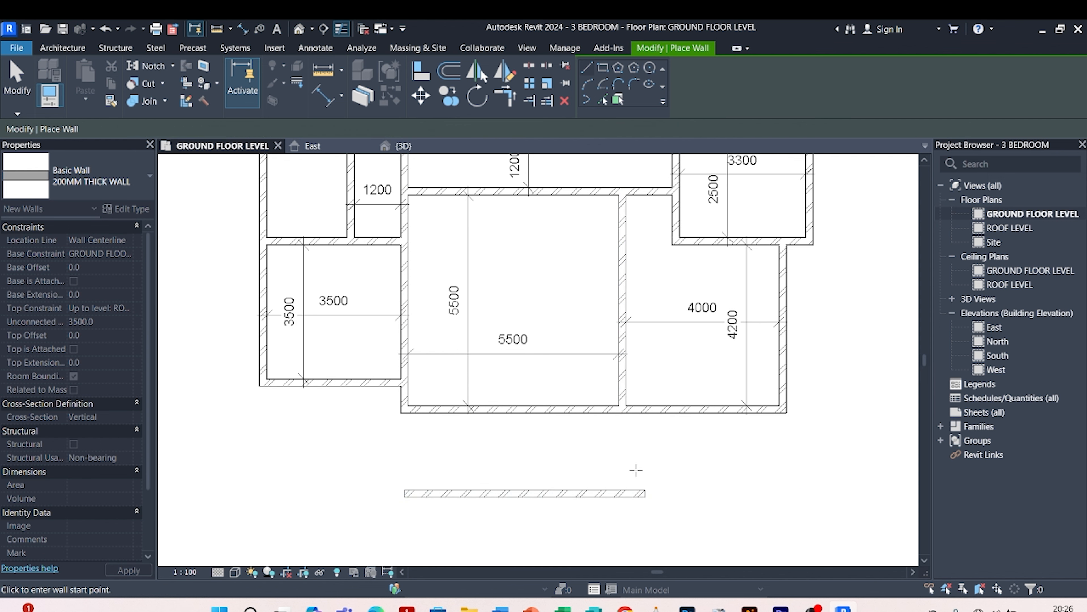
{"action": "key", "text": "Escape"}
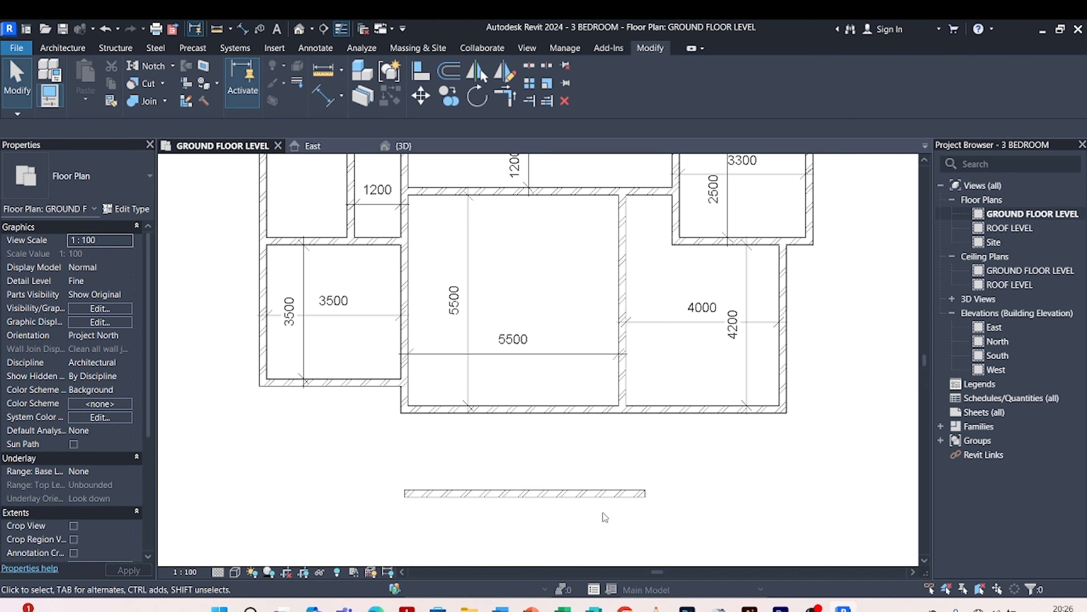
- Add an aligned dimension between the house's front wall and the detached wall in front of it
{"action": "left_click", "coordinate": [539, 494]}
{"action": "key", "text": "Escape"}
{"action": "left_click", "coordinate": [323, 96]}
{"action": "scroll", "coordinate": [524, 469], "scroll_direction": "up", "scroll_amount": 2}
{"action": "left_click", "coordinate": [523, 381]}
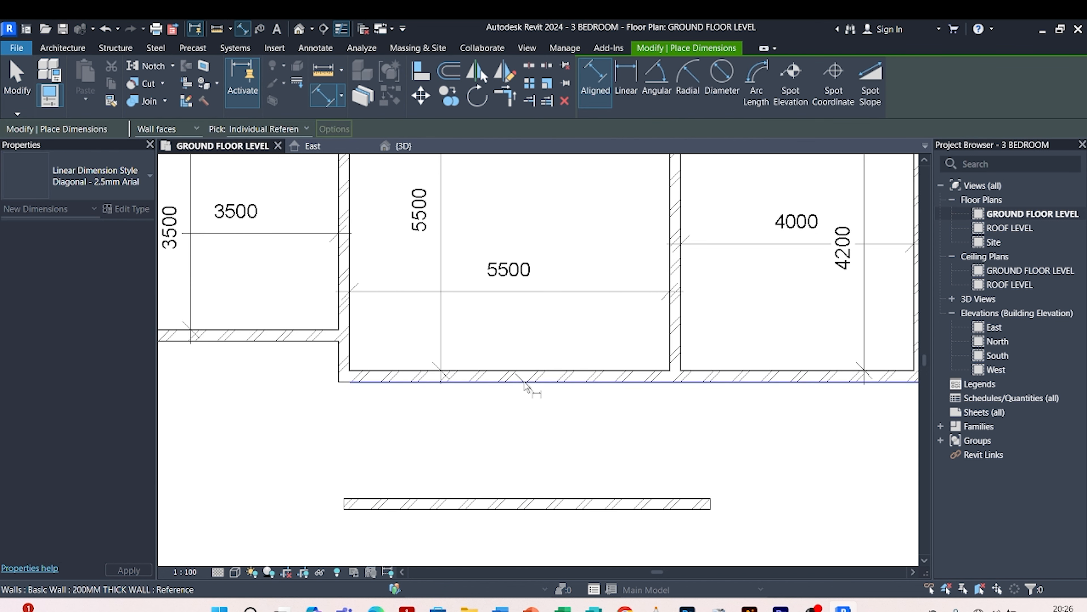
{"action": "left_click", "coordinate": [550, 499]}
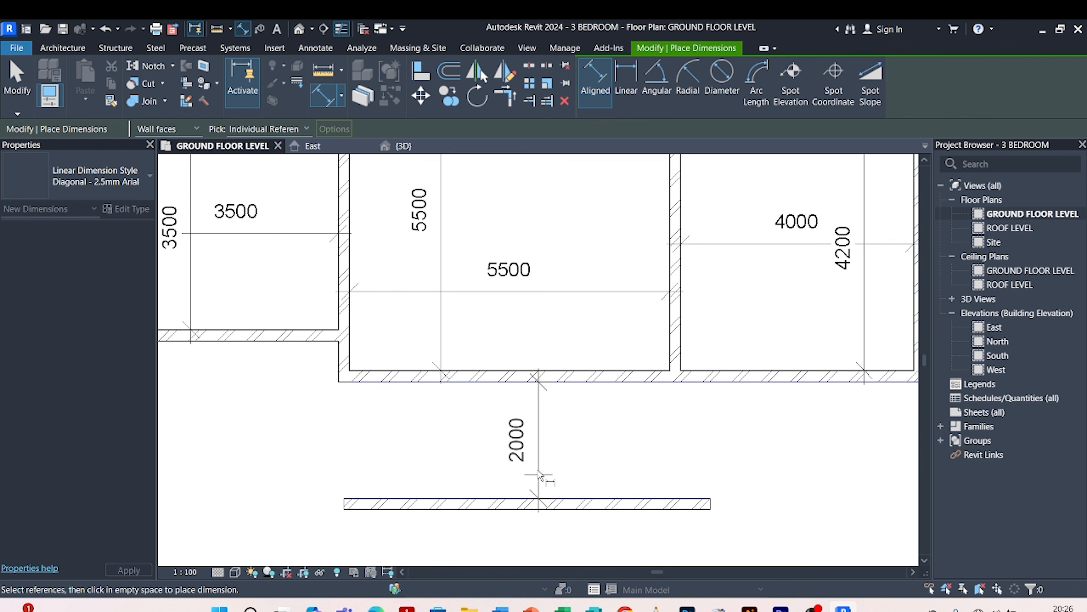
{"action": "left_click", "coordinate": [565, 440]}
{"action": "scroll", "coordinate": [488, 429], "scroll_direction": "down", "scroll_amount": 4}
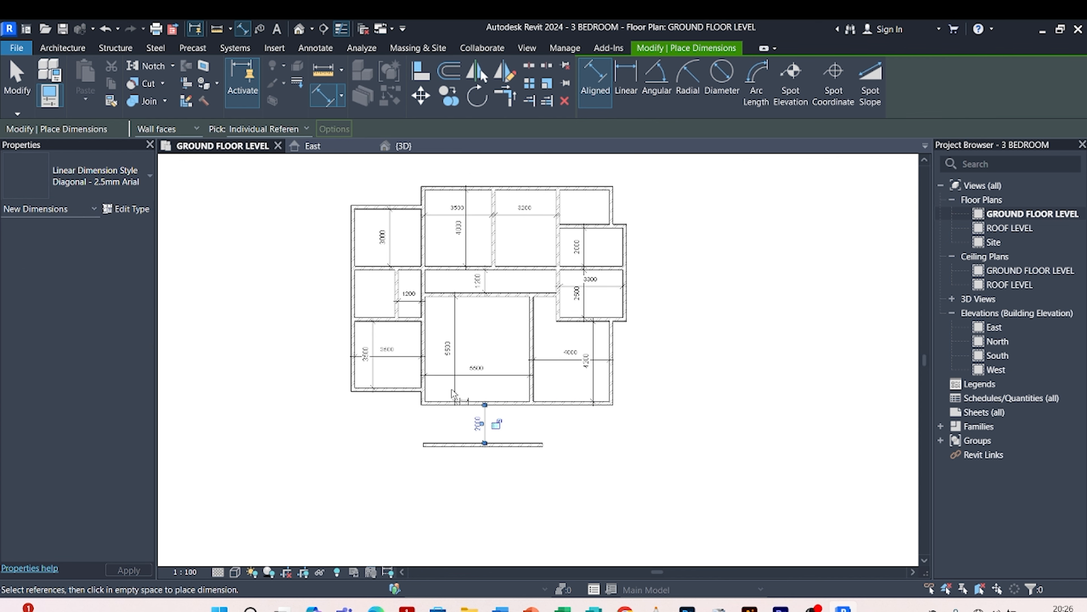
{"action": "scroll", "coordinate": [451, 390], "scroll_direction": "up", "scroll_amount": 4}
{"action": "key", "text": "Escape"}
{"action": "key", "text": "Escape"}
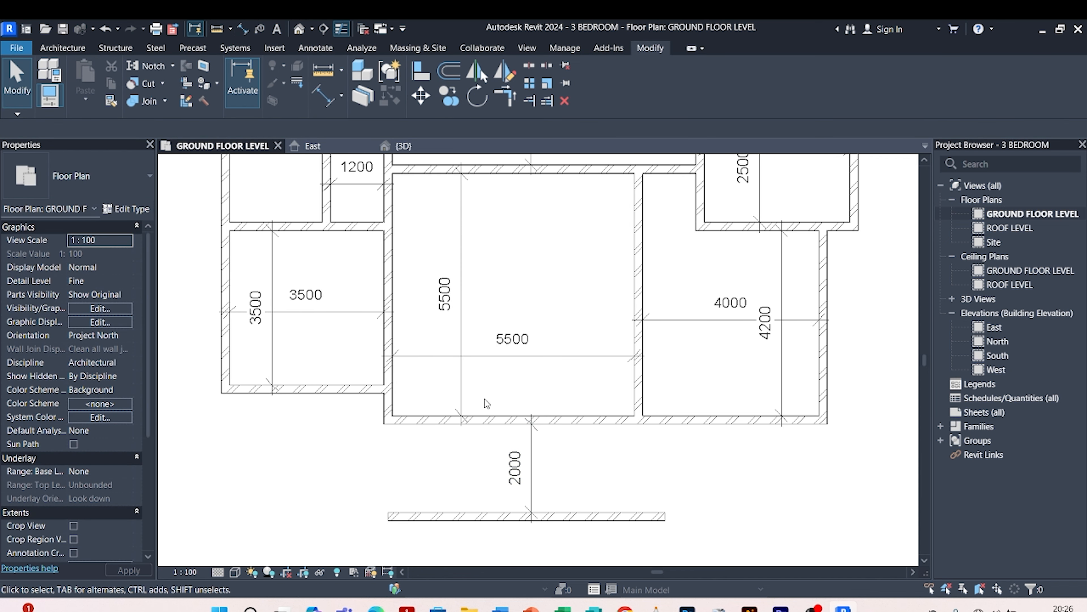
- Trim/extend the detached wall to corners with both side walls of the largest room, enclosing the space in front of it
{"action": "scroll", "coordinate": [486, 411], "scroll_direction": "down", "scroll_amount": 4}
{"action": "scroll", "coordinate": [493, 428], "scroll_direction": "up", "scroll_amount": 3}
{"action": "scroll", "coordinate": [514, 458], "scroll_direction": "down", "scroll_amount": 3}
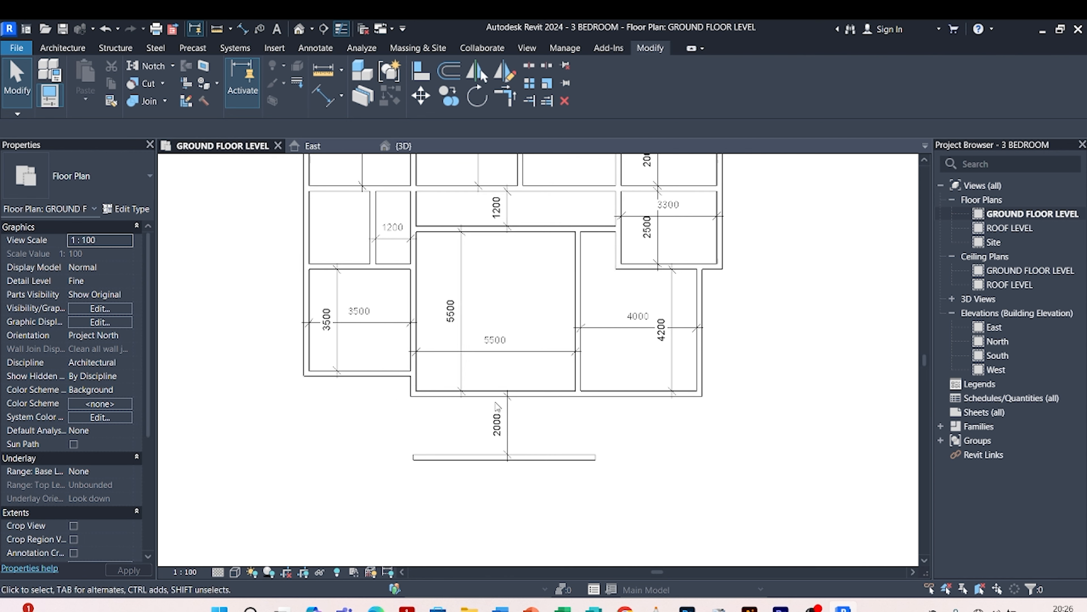
{"action": "left_click", "coordinate": [518, 455]}
{"action": "left_click", "coordinate": [535, 427]}
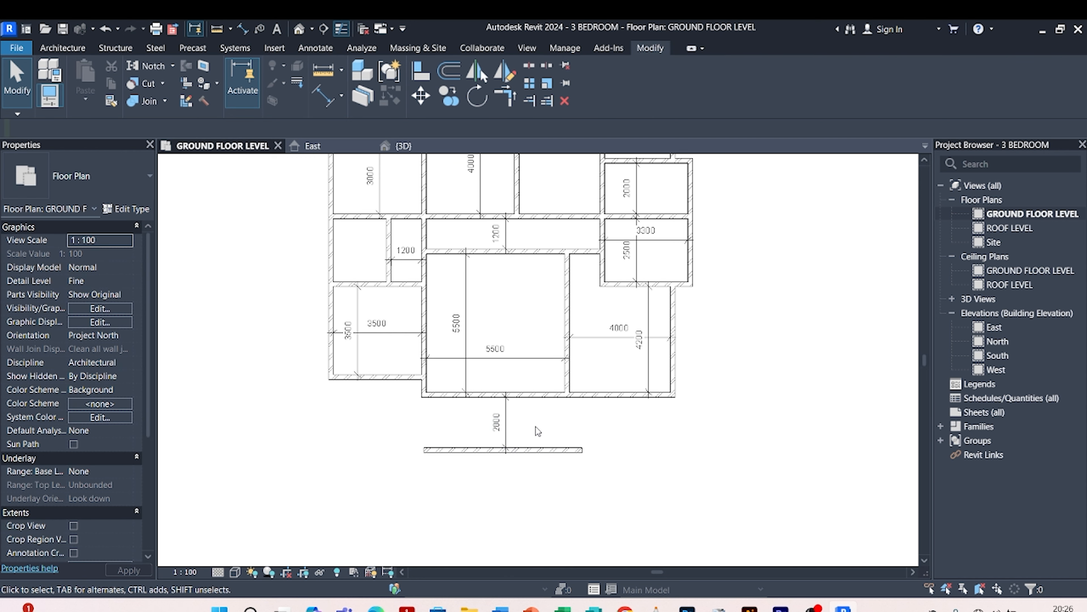
{"action": "left_click", "coordinate": [505, 95]}
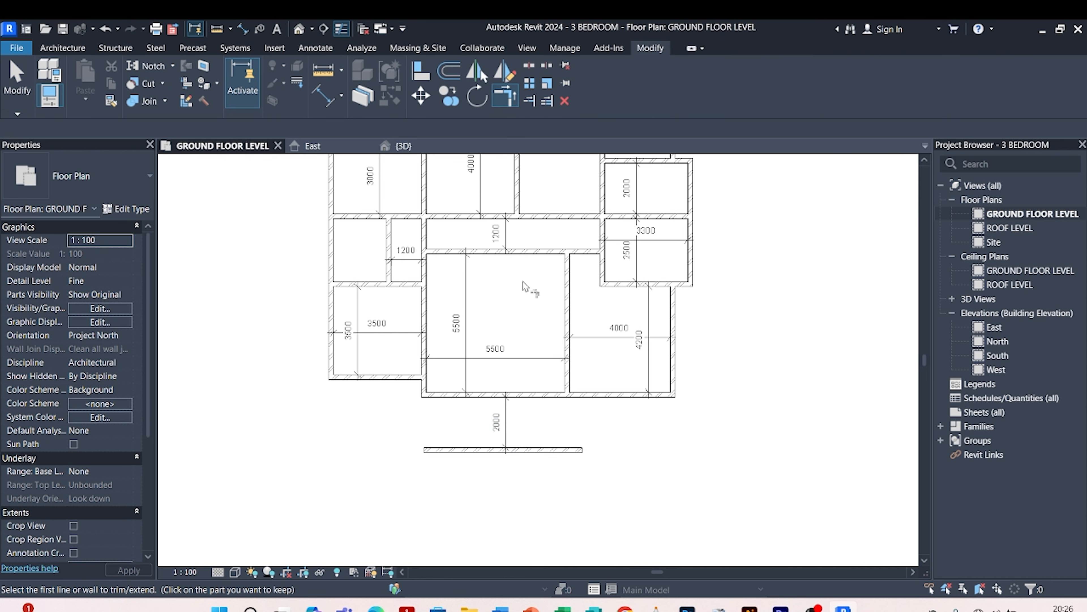
{"action": "left_click", "coordinate": [525, 449]}
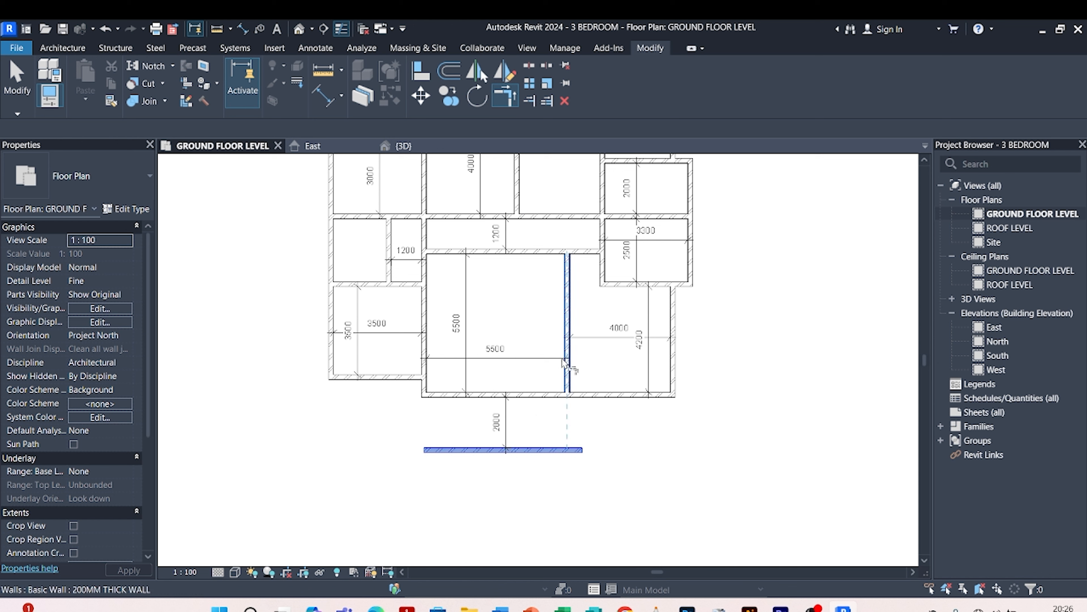
{"action": "left_click", "coordinate": [569, 349]}
{"action": "left_click", "coordinate": [466, 450]}
{"action": "left_click", "coordinate": [425, 361]}
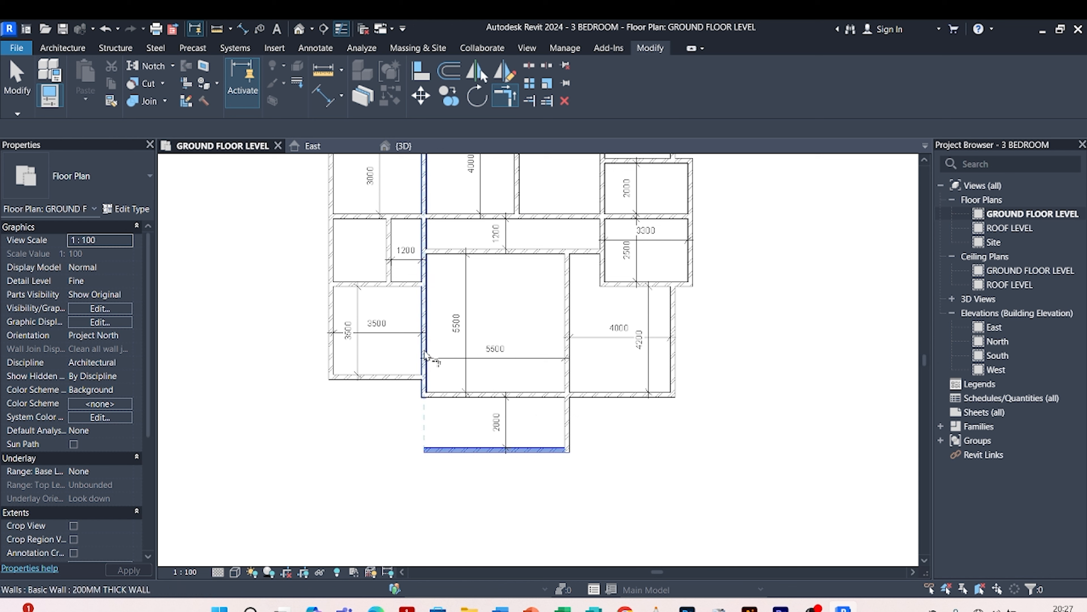
{"action": "key", "text": "Escape"}
{"action": "scroll", "coordinate": [512, 440], "scroll_direction": "up", "scroll_amount": 1}
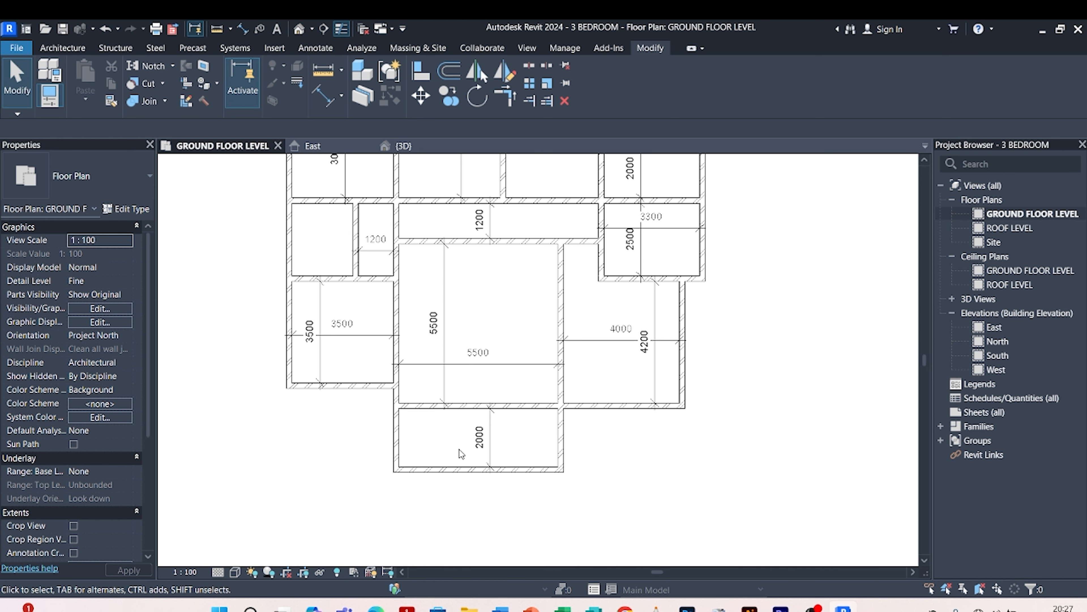
{"action": "scroll", "coordinate": [538, 487], "scroll_direction": "down", "scroll_amount": 2}
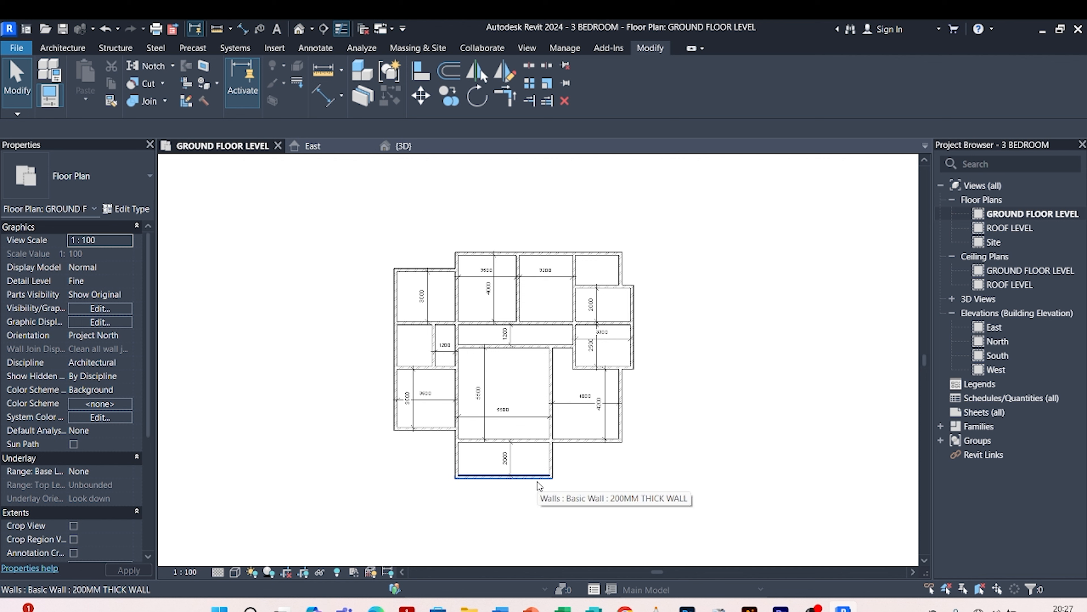
{"action": "scroll", "coordinate": [560, 257], "scroll_direction": "up", "scroll_amount": 2}
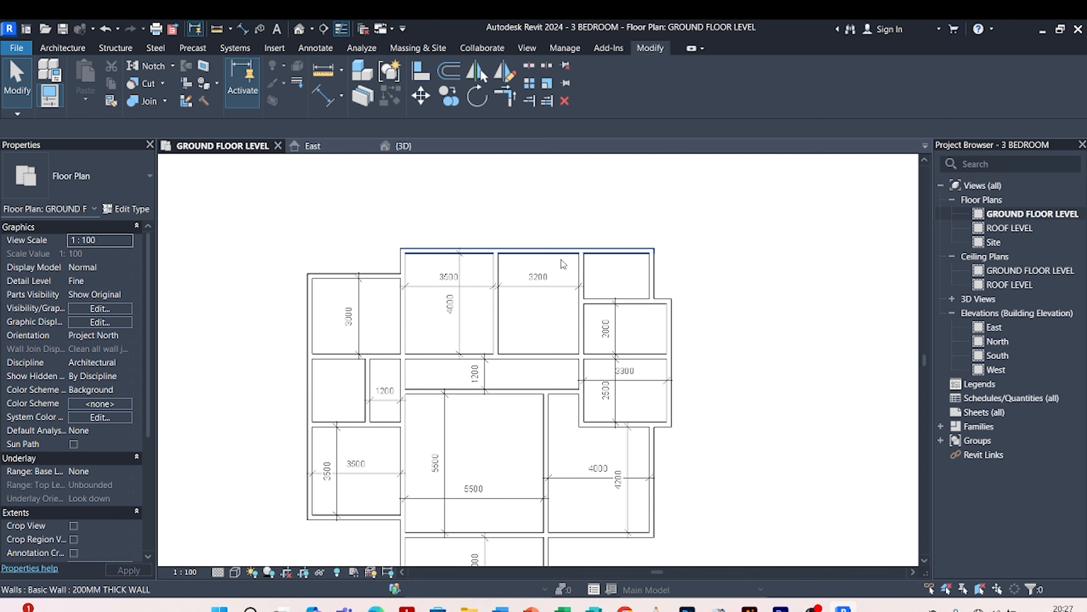
{"action": "scroll", "coordinate": [494, 262], "scroll_direction": "up", "scroll_amount": 2}
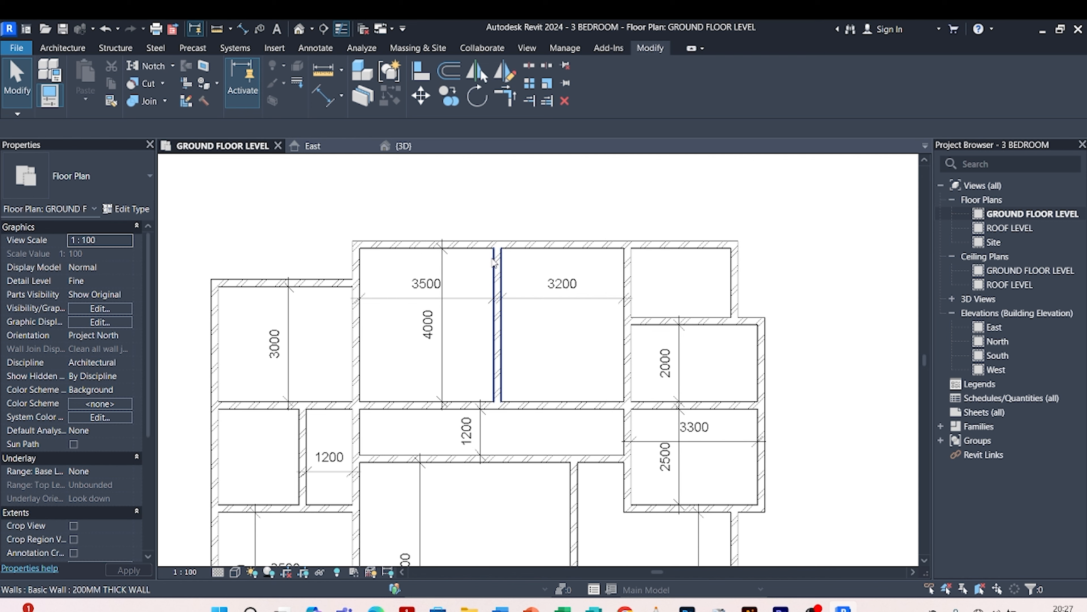
- Create a similar 200MM THICK WALL about 3400 mm long, parallel to the house's rear wall and about 1100 mm behind it
{"action": "scroll", "coordinate": [493, 258], "scroll_direction": "down", "scroll_amount": 3}
{"action": "scroll", "coordinate": [508, 258], "scroll_direction": "up", "scroll_amount": 3}
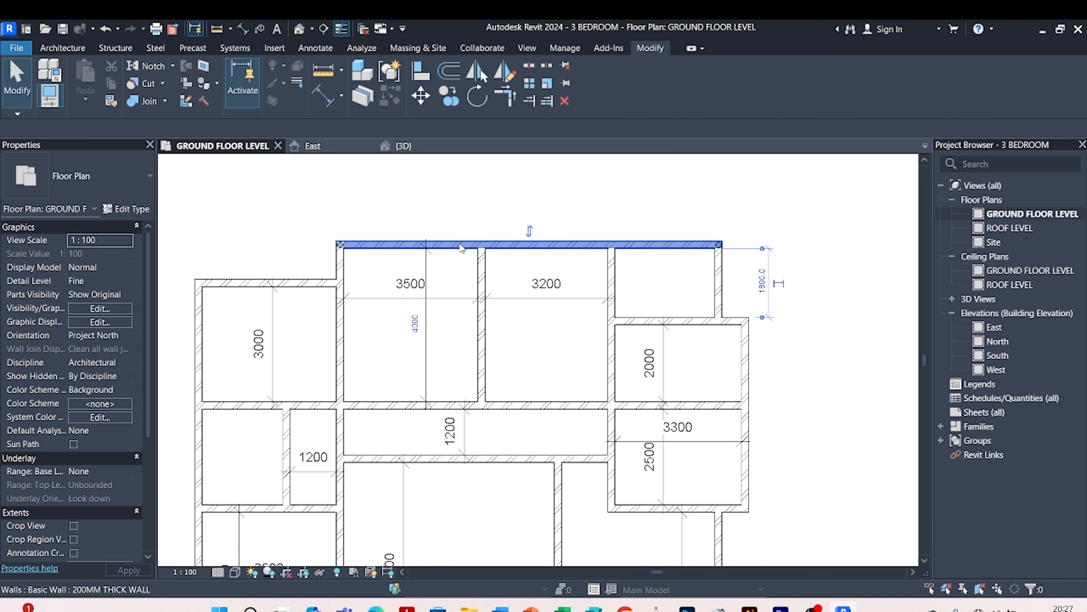
{"action": "left_click", "coordinate": [430, 245]}
{"action": "left_click", "coordinate": [379, 98]}
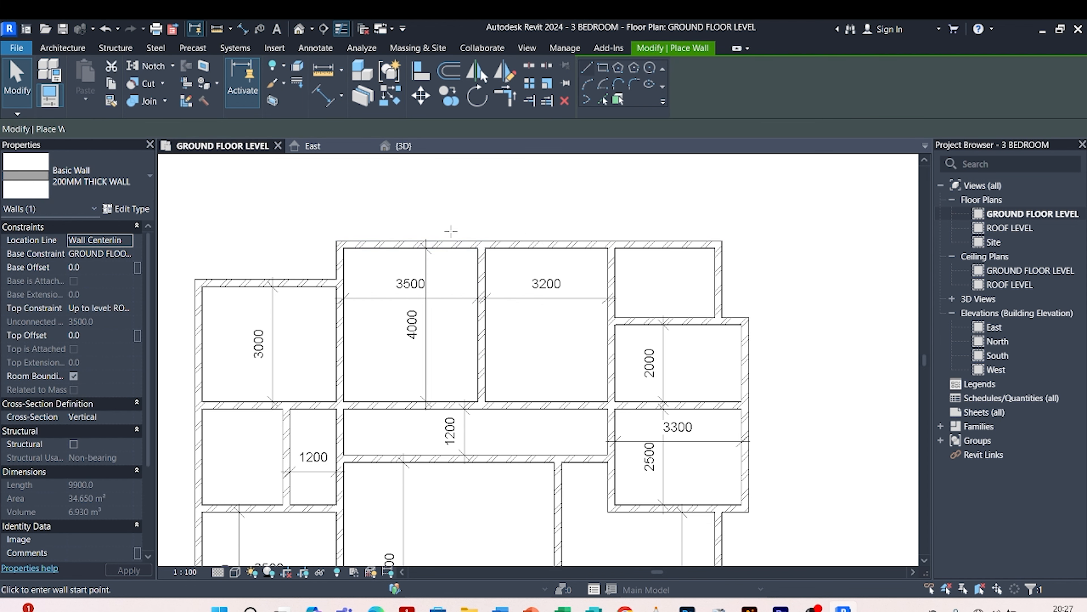
{"action": "scroll", "coordinate": [471, 207], "scroll_direction": "down", "scroll_amount": 2}
{"action": "left_click", "coordinate": [471, 207]}
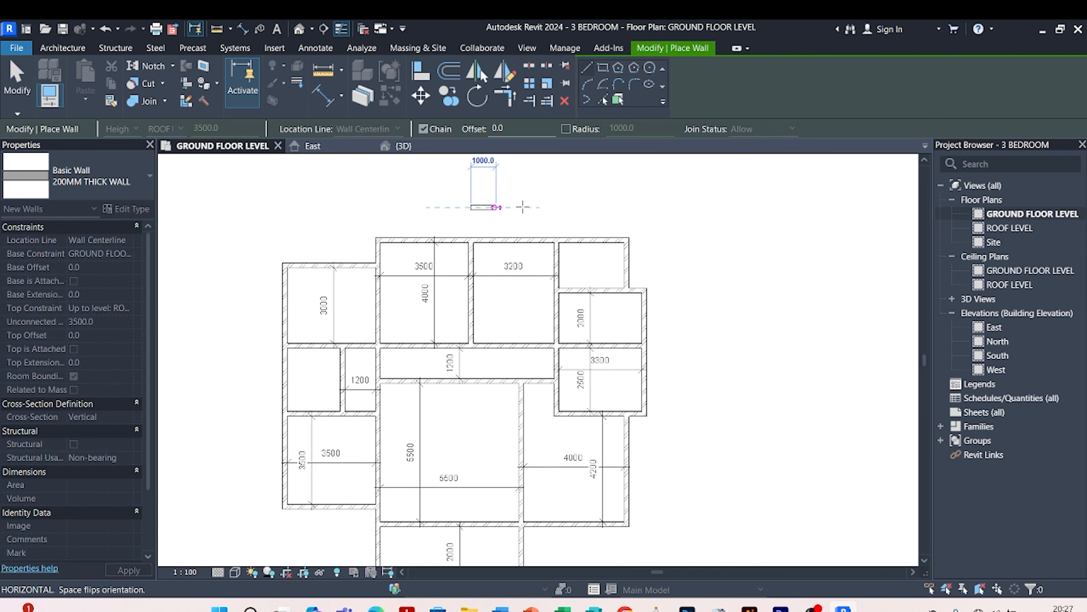
{"action": "left_click", "coordinate": [557, 207]}
{"action": "key", "text": "Escape"}
{"action": "key", "text": "Escape"}
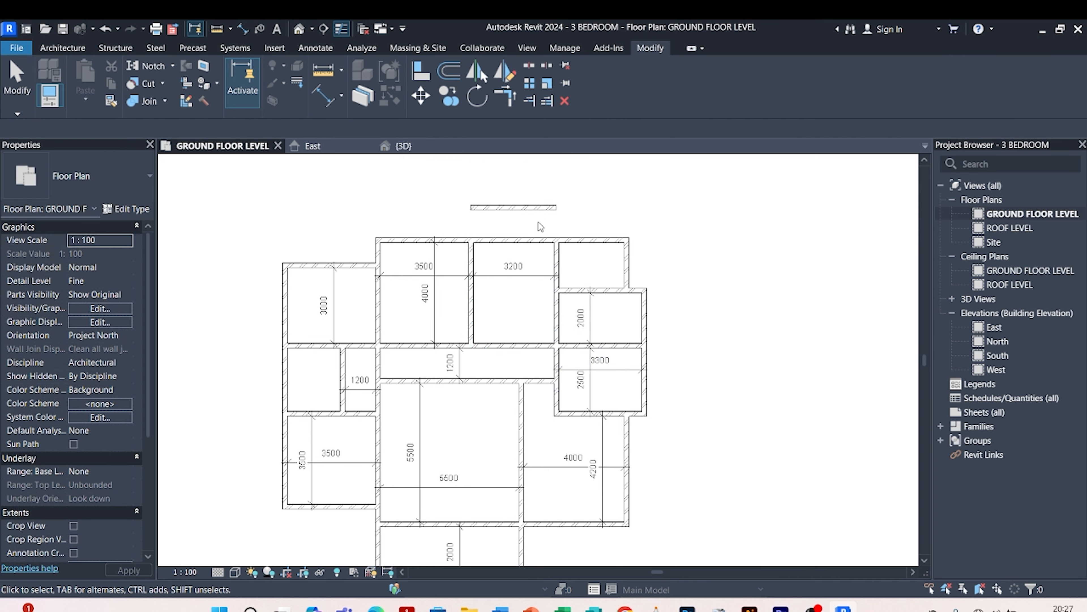
- Add an aligned dimension between the detached rear wall and the house's rear wall
{"action": "scroll", "coordinate": [520, 232], "scroll_direction": "up", "scroll_amount": 2}
{"action": "left_click", "coordinate": [501, 202]}
{"action": "left_click", "coordinate": [499, 218]}
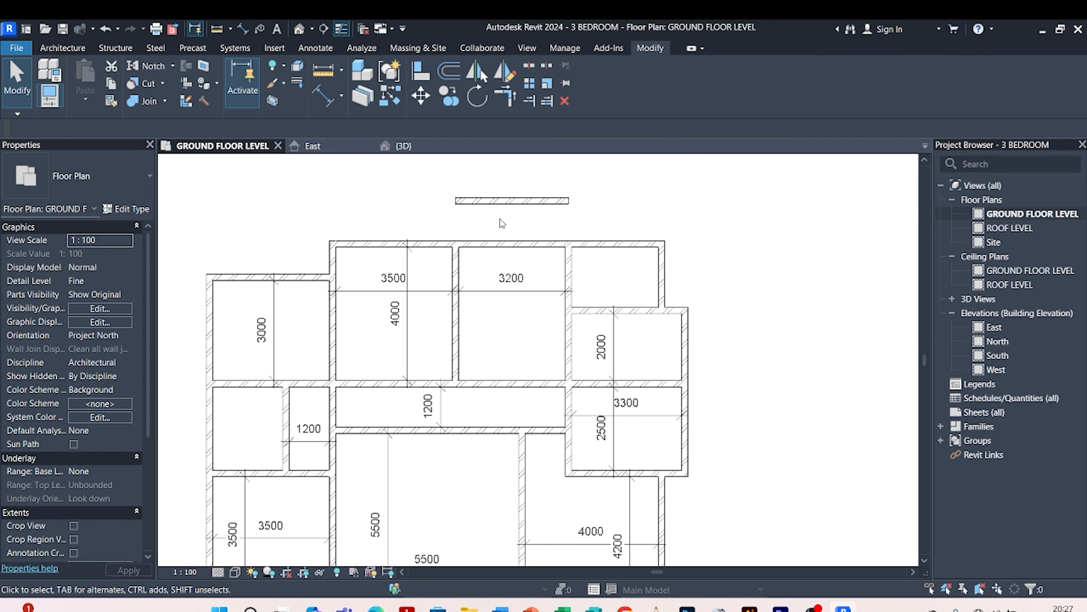
{"action": "left_click", "coordinate": [324, 96]}
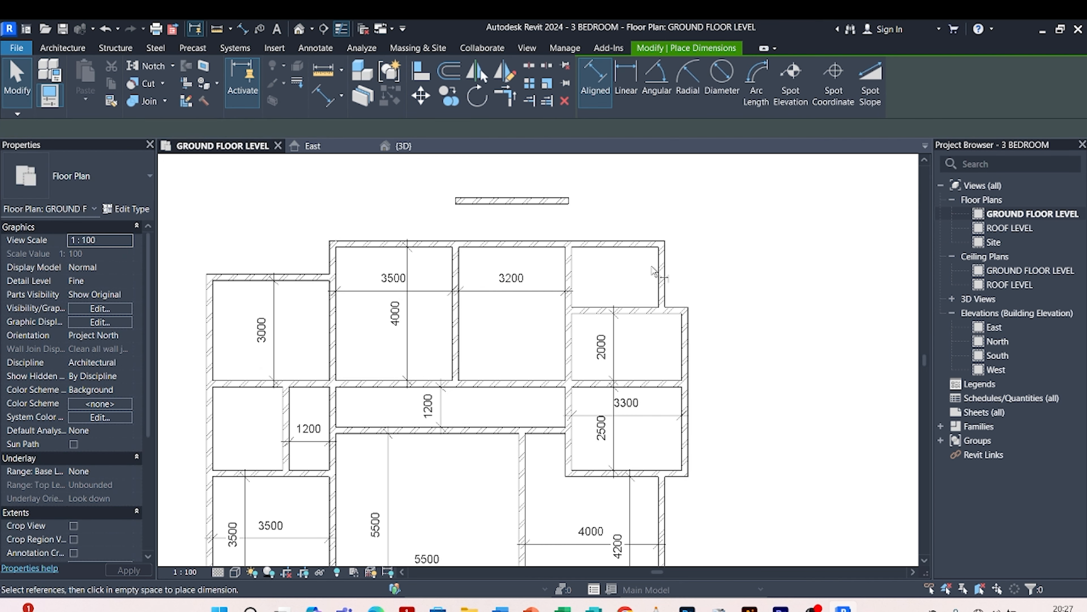
{"action": "left_click", "coordinate": [530, 203]}
{"action": "left_click", "coordinate": [531, 243]}
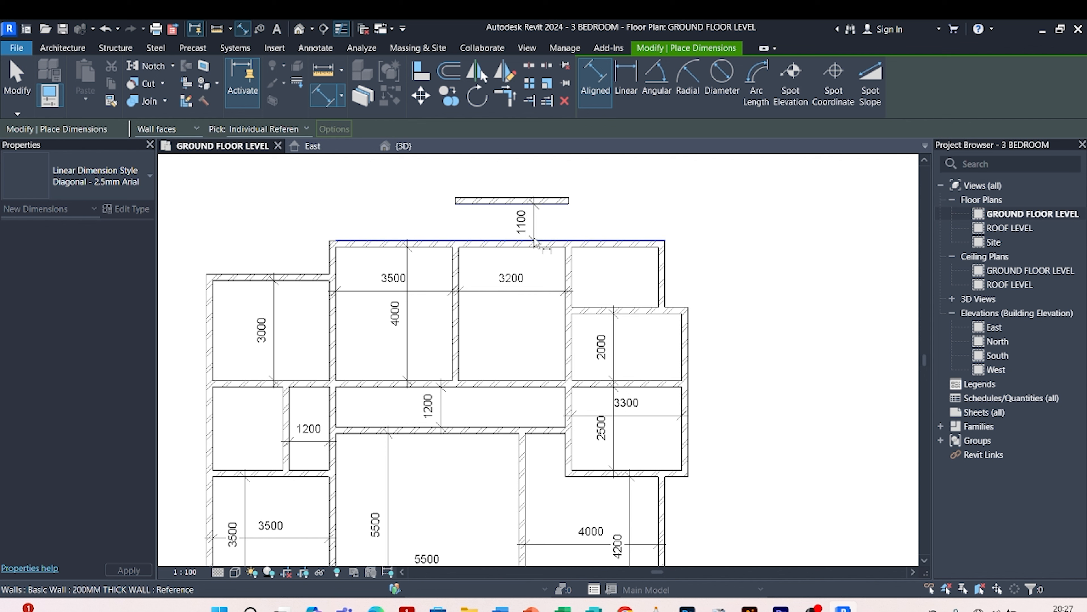
{"action": "left_click", "coordinate": [531, 223]}
{"action": "key", "text": "Escape"}
{"action": "key", "text": "Escape"}
- Set the distance between the detached rear wall and the house's rear wall to 1500 mm
{"action": "left_click", "coordinate": [540, 201]}
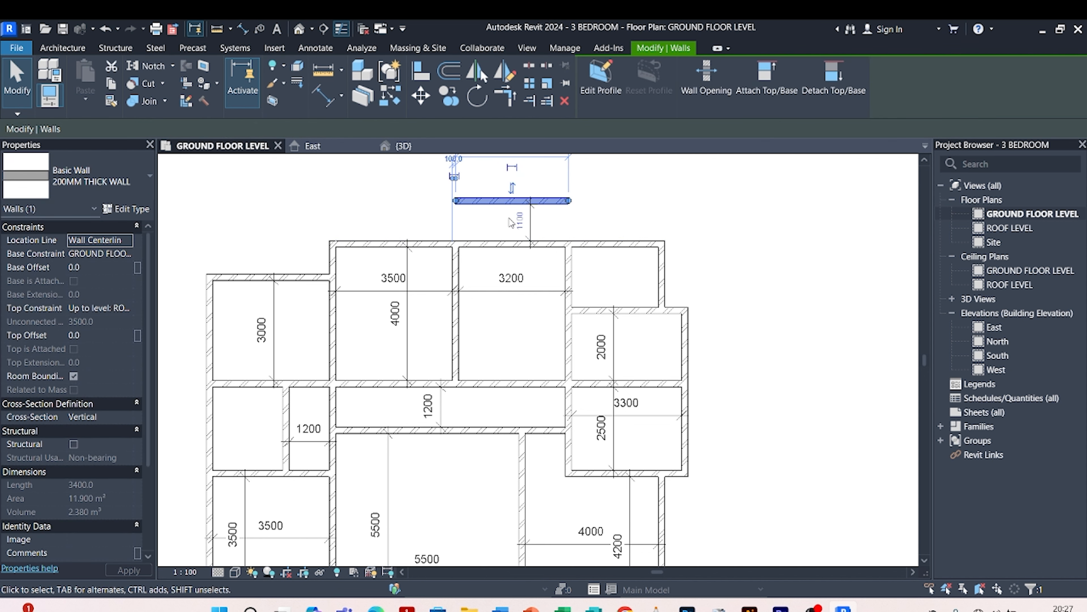
{"action": "left_click", "coordinate": [518, 221]}
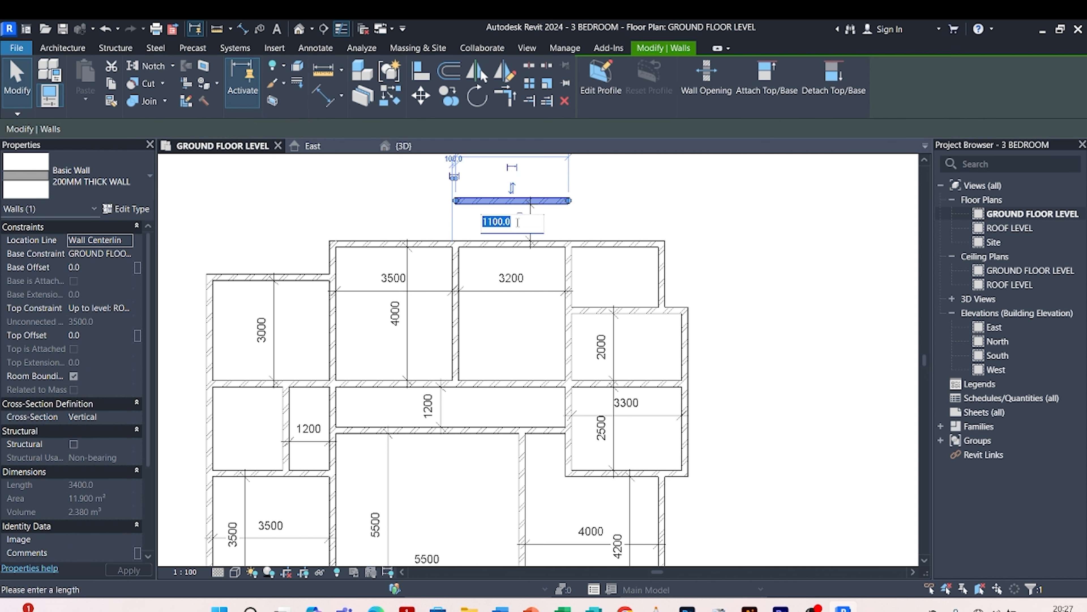
{"action": "type", "text": "1500"}
{"action": "key", "text": "Return"}
{"action": "key", "text": "Escape"}
{"action": "scroll", "coordinate": [556, 279], "scroll_direction": "down", "scroll_amount": 3}
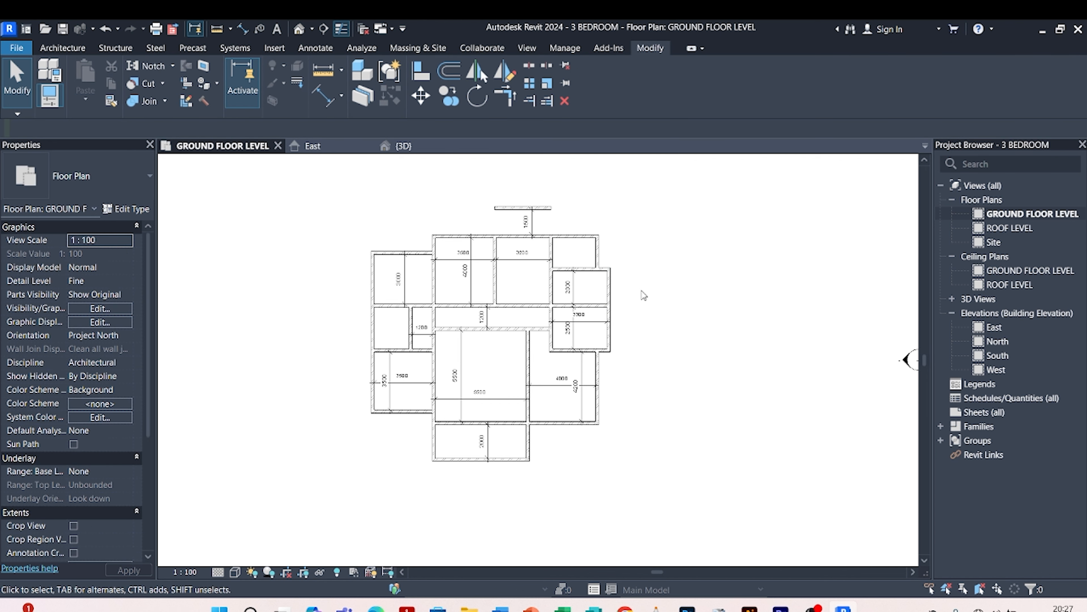
- Trim/extend the detached rear wall to corners with both side walls of the 3200 mm wide room, enclosing the space behind it
{"action": "scroll", "coordinate": [555, 198], "scroll_direction": "up", "scroll_amount": 2}
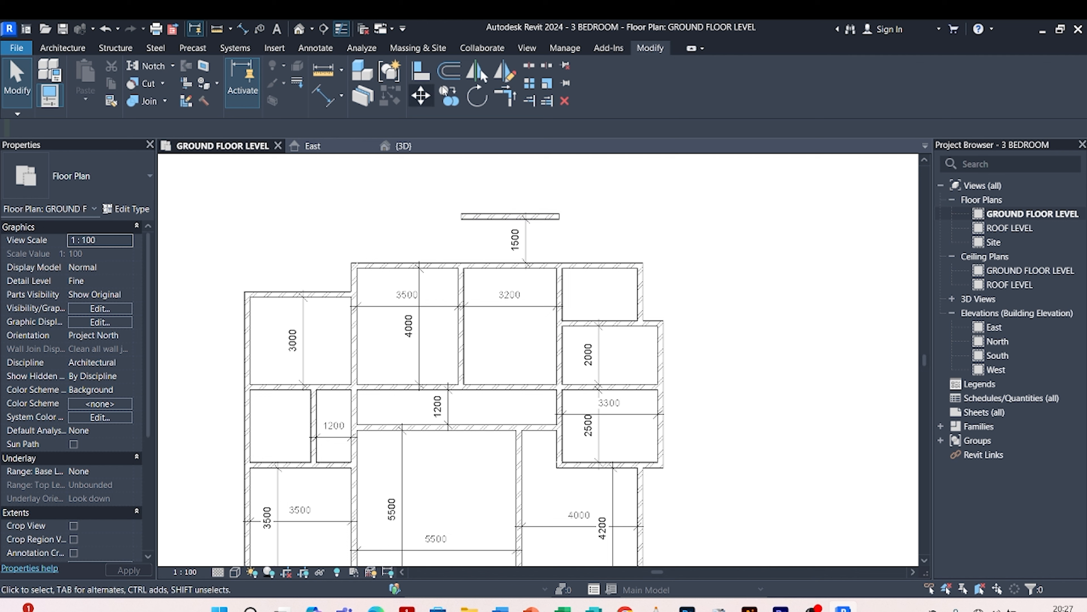
{"action": "left_click", "coordinate": [516, 96]}
{"action": "left_click", "coordinate": [519, 217]}
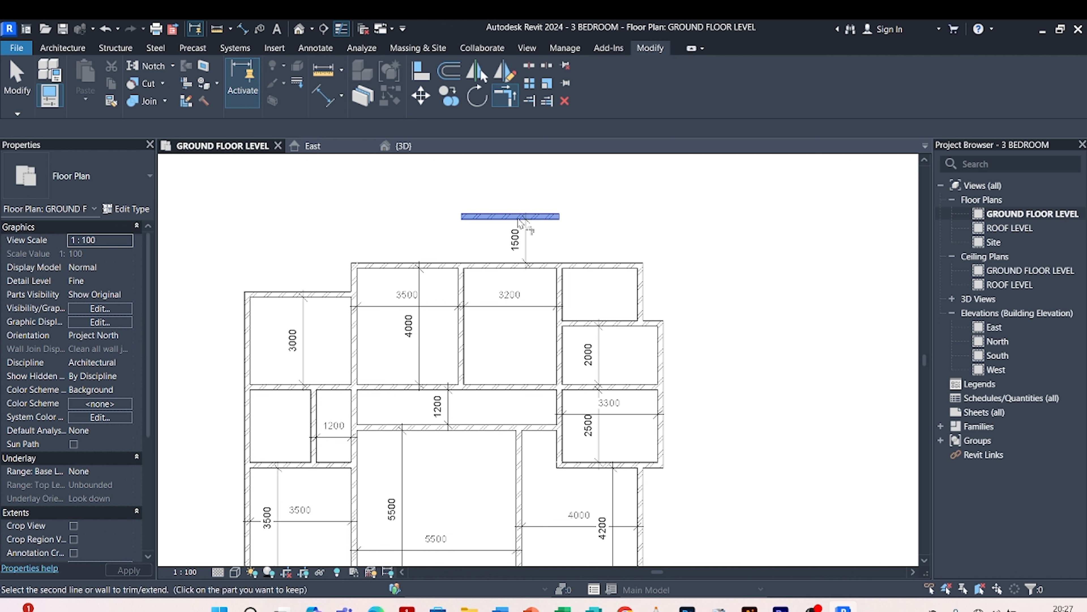
{"action": "left_click", "coordinate": [559, 283]}
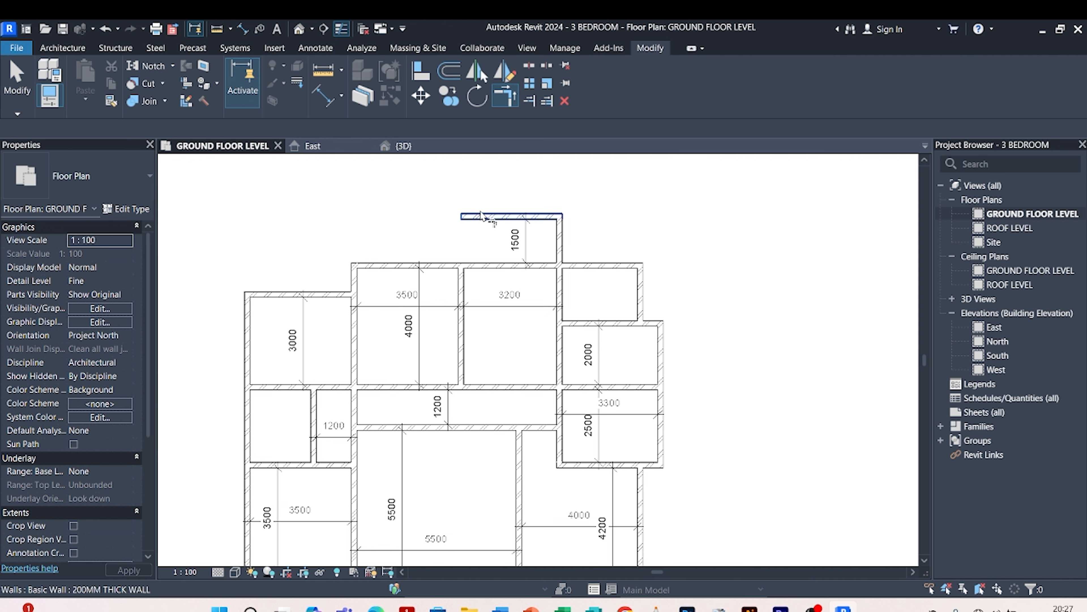
{"action": "left_click", "coordinate": [461, 270]}
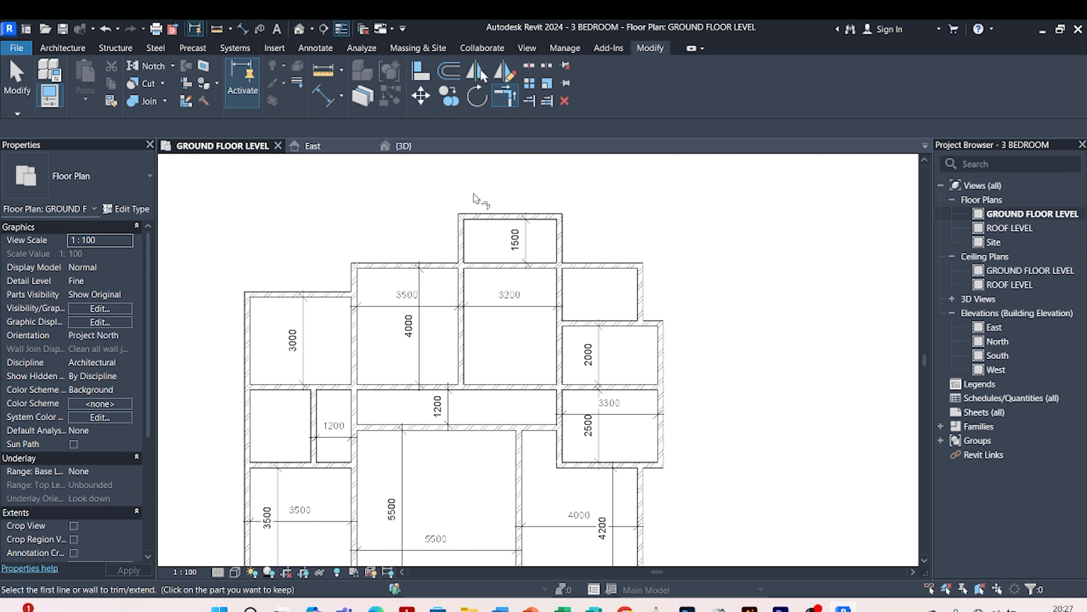
{"action": "key", "text": "Escape"}
- Examine the whole floor plan, including the enclosed spaces at the rear and the front of the house
{"action": "scroll", "coordinate": [550, 209], "scroll_direction": "down", "scroll_amount": 3}
{"action": "scroll", "coordinate": [512, 223], "scroll_direction": "up", "scroll_amount": 2}
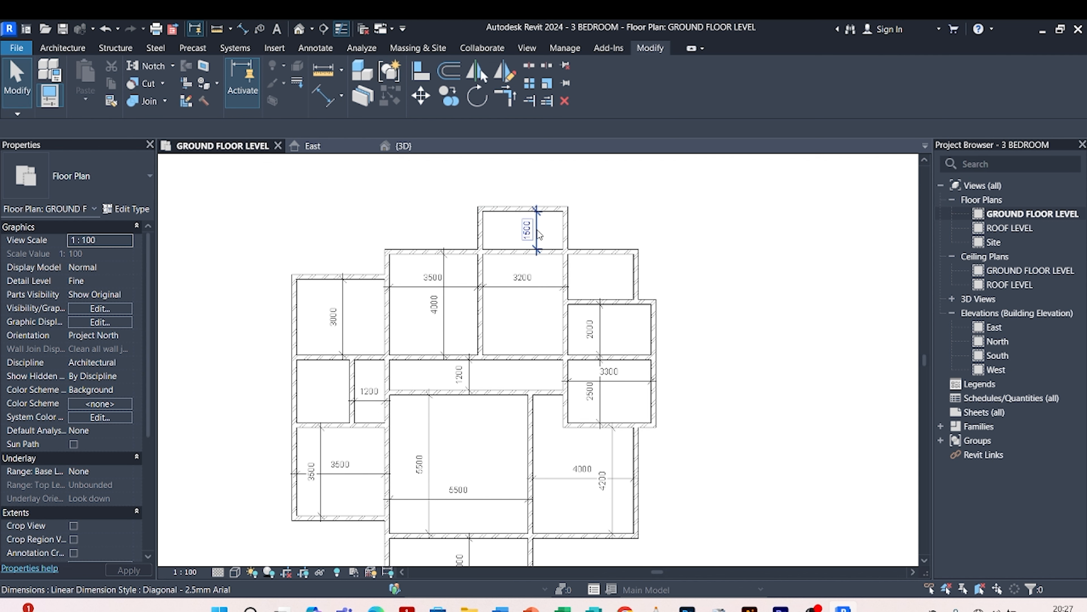
{"action": "scroll", "coordinate": [565, 227], "scroll_direction": "down", "scroll_amount": 2}
{"action": "scroll", "coordinate": [486, 391], "scroll_direction": "up", "scroll_amount": 3}
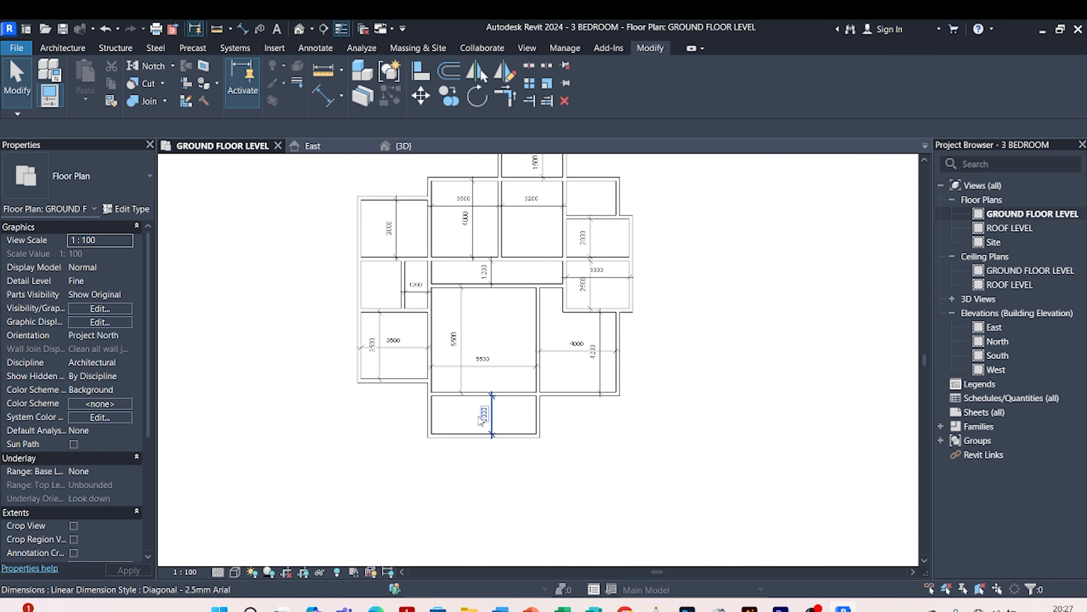
{"action": "scroll", "coordinate": [490, 416], "scroll_direction": "down", "scroll_amount": 3}
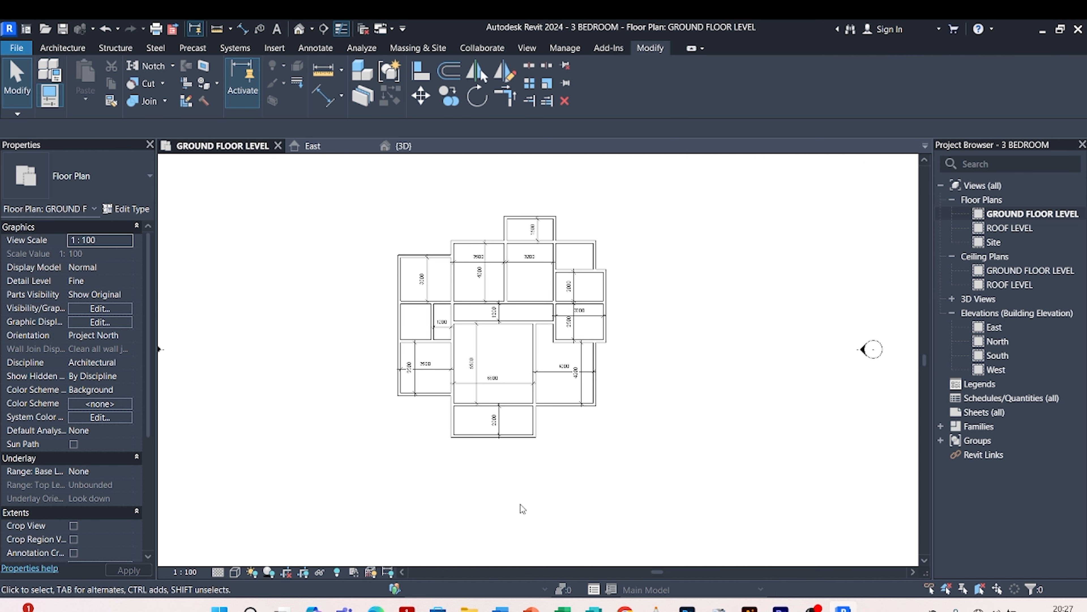
{"action": "scroll", "coordinate": [522, 410], "scroll_direction": "up", "scroll_amount": 2}
{"action": "scroll", "coordinate": [523, 492], "scroll_direction": "down", "scroll_amount": 2}
{"action": "scroll", "coordinate": [530, 270], "scroll_direction": "up", "scroll_amount": 2}
{"action": "scroll", "coordinate": [540, 387], "scroll_direction": "down", "scroll_amount": 2}
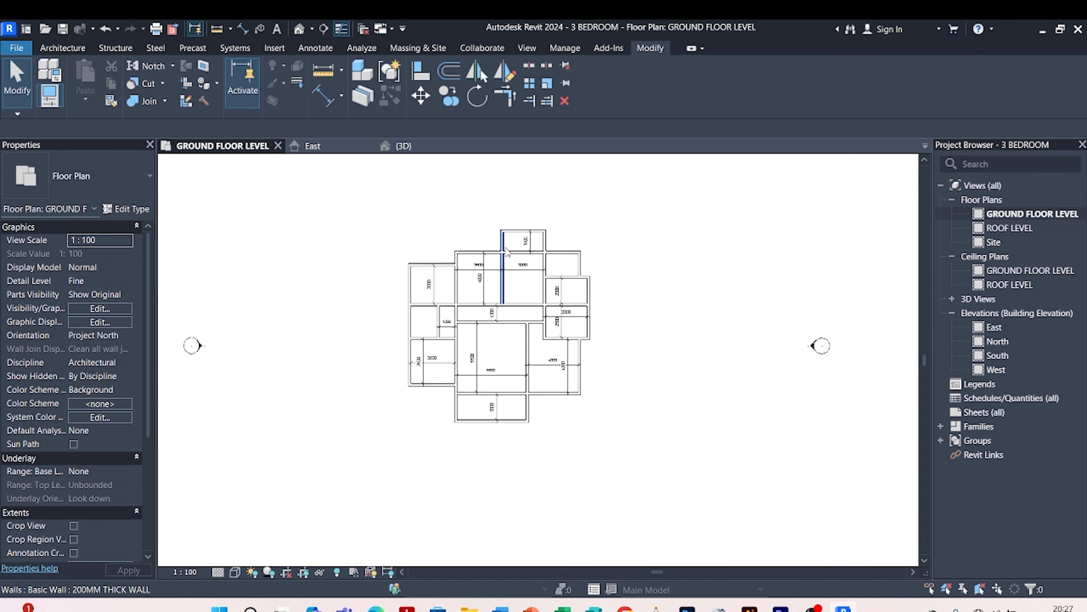
- Open the 3D view and orbit the model to inspect the walls from several sides
{"action": "left_click", "coordinate": [432, 146]}
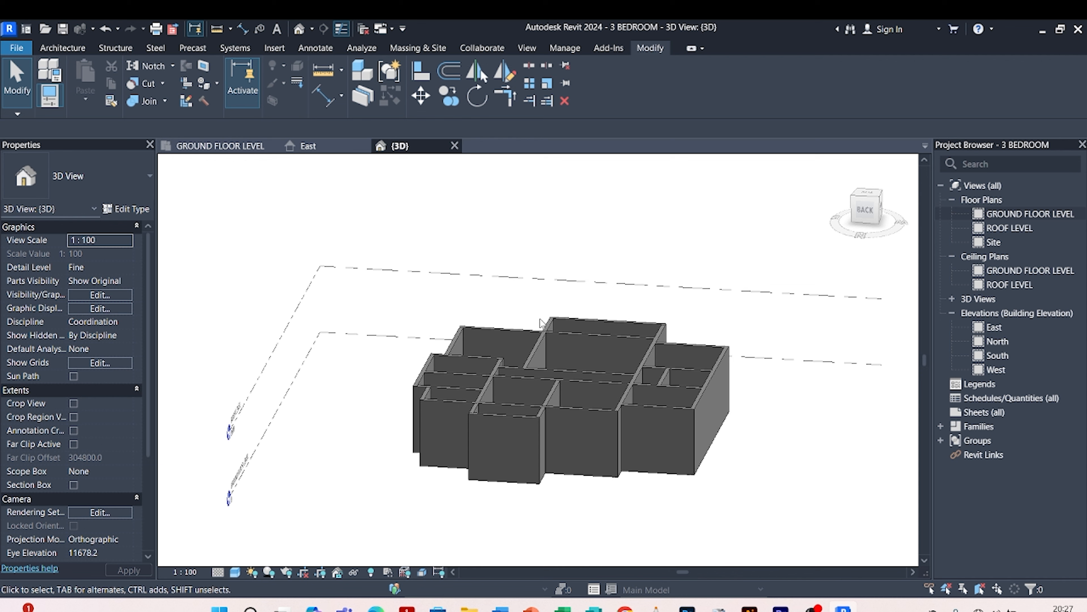
{"action": "scroll", "coordinate": [490, 325], "scroll_direction": "down", "scroll_amount": 2}
{"action": "middle_click_drag", "start_coordinate": [634, 415], "coordinate": [484, 459], "text": "shift"}
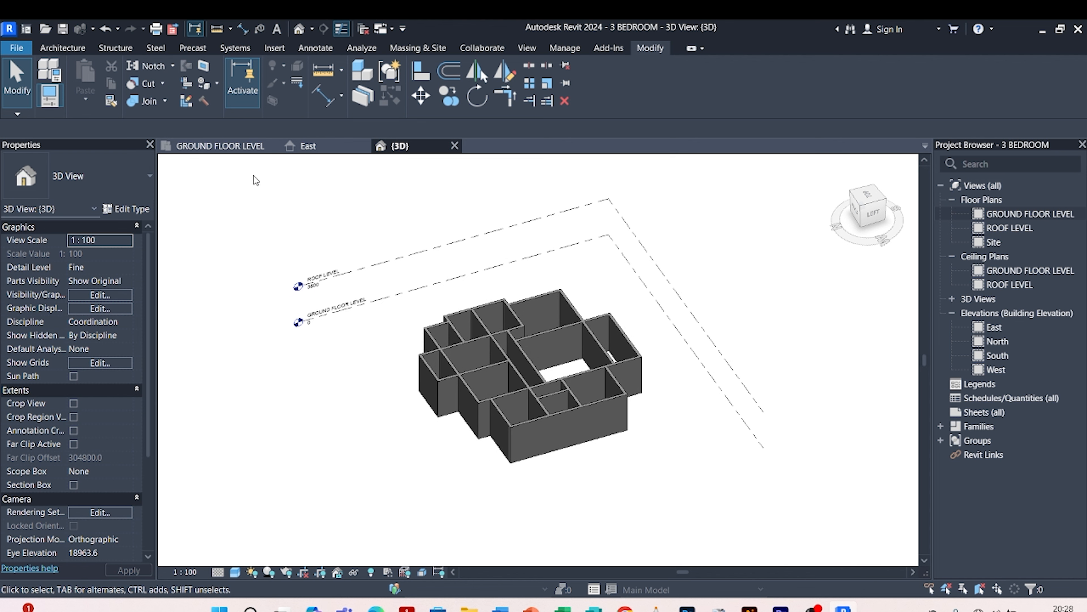
- Return to the GROUND FLOOR LEVEL plan and select the outer wall of the enclosed front space
{"action": "left_click", "coordinate": [219, 148]}
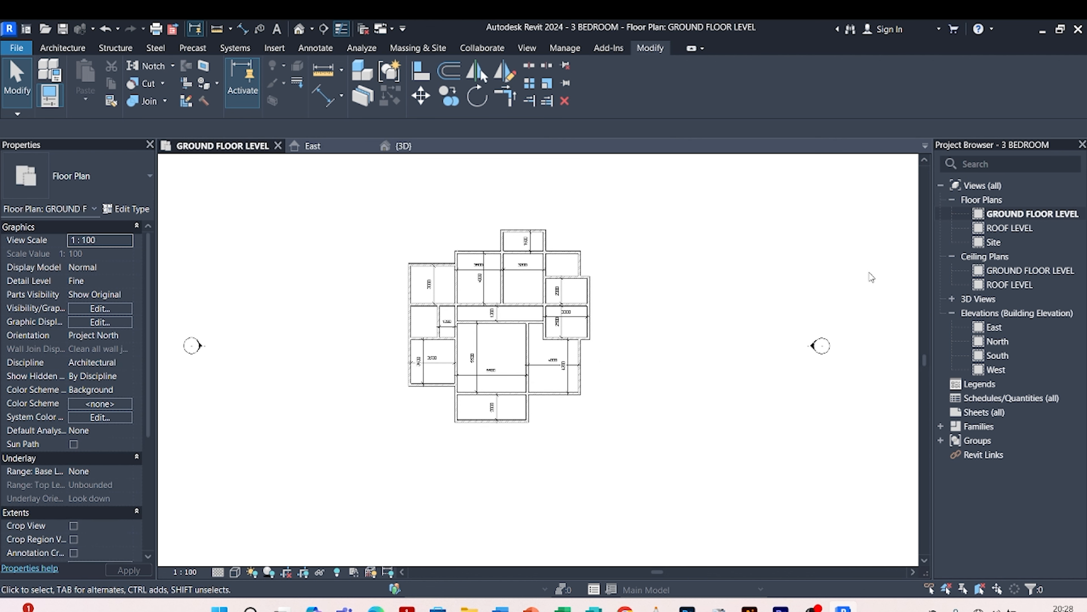
{"action": "scroll", "coordinate": [494, 424], "scroll_direction": "up", "scroll_amount": 3}
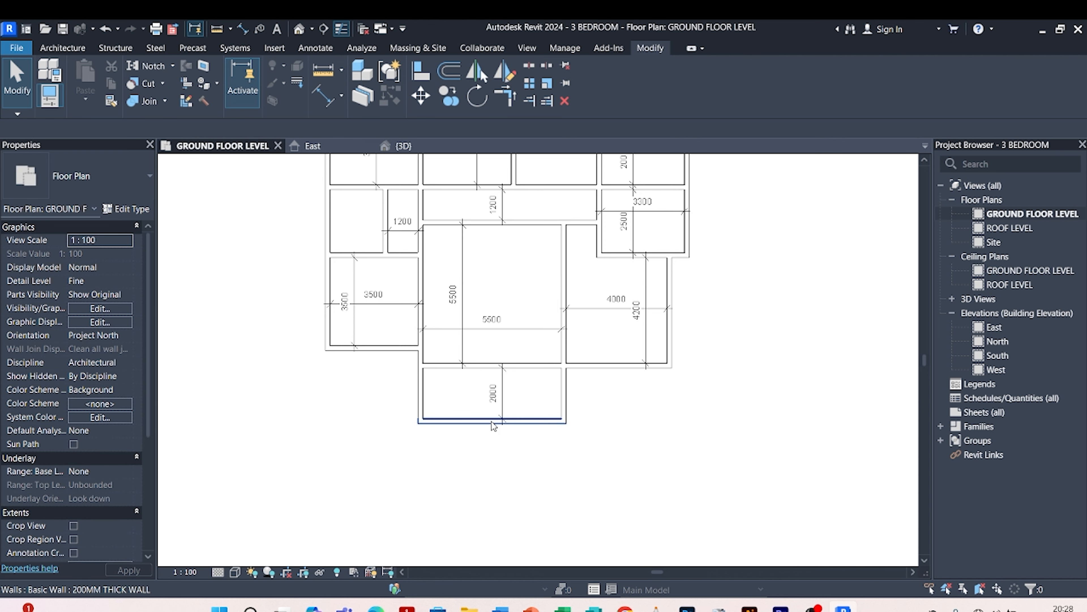
{"action": "left_click", "coordinate": [421, 392]}
{"action": "left_click", "coordinate": [469, 463]}
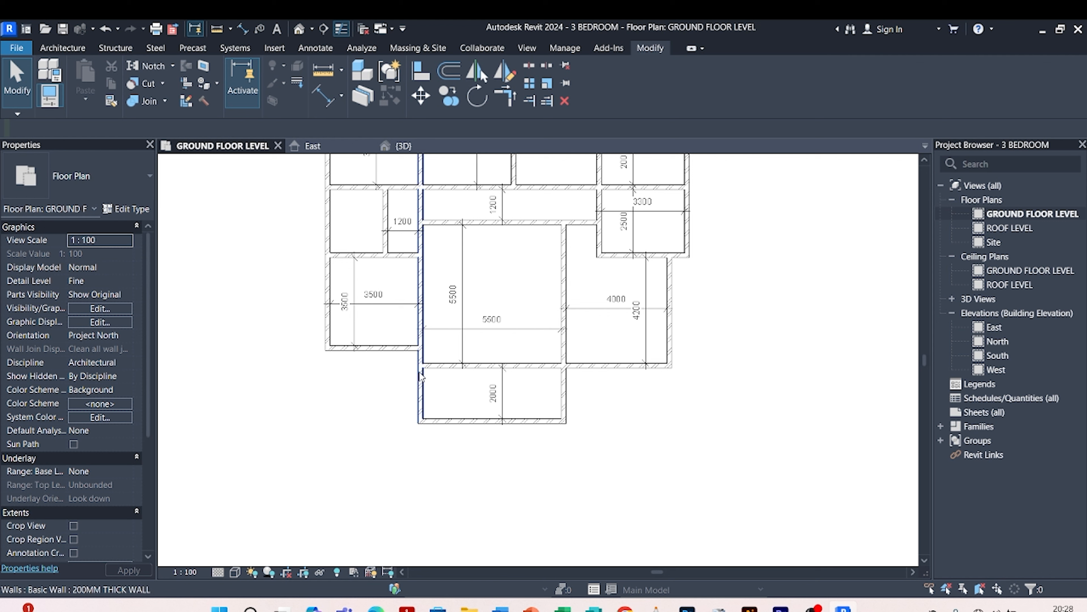
{"action": "scroll", "coordinate": [467, 418], "scroll_direction": "up", "scroll_amount": 2}
{"action": "left_click", "coordinate": [468, 424]}
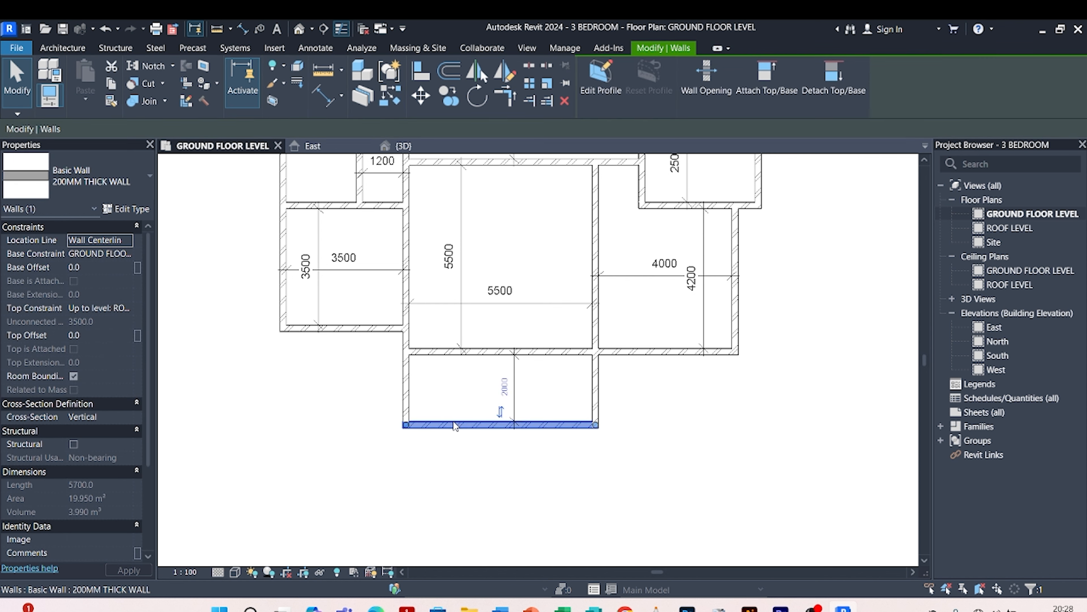
- Examine the outer wall of the front space in the 3D view, orbiting to see the house from the front
{"action": "left_click", "coordinate": [403, 146]}
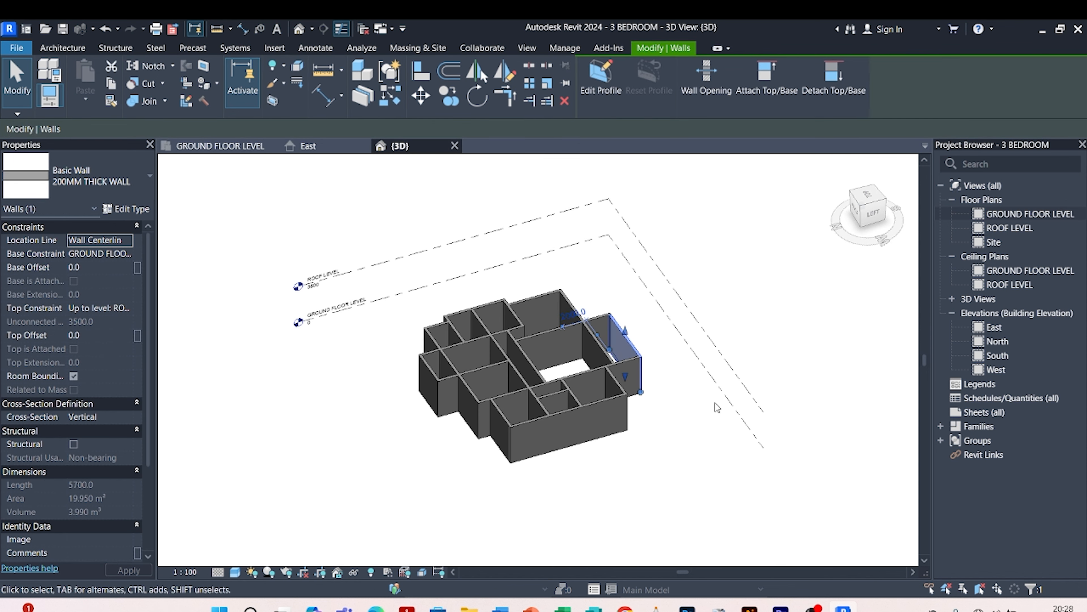
{"action": "middle_click_drag", "start_coordinate": [739, 429], "coordinate": [663, 371], "text": "shift"}
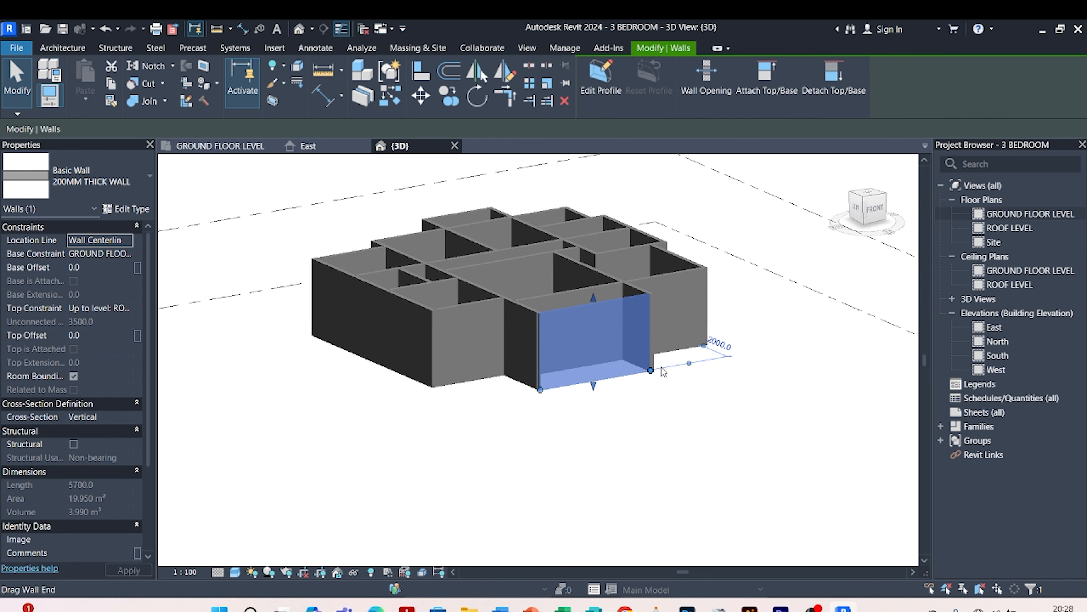
{"action": "scroll", "coordinate": [663, 371], "scroll_direction": "up", "scroll_amount": 3}
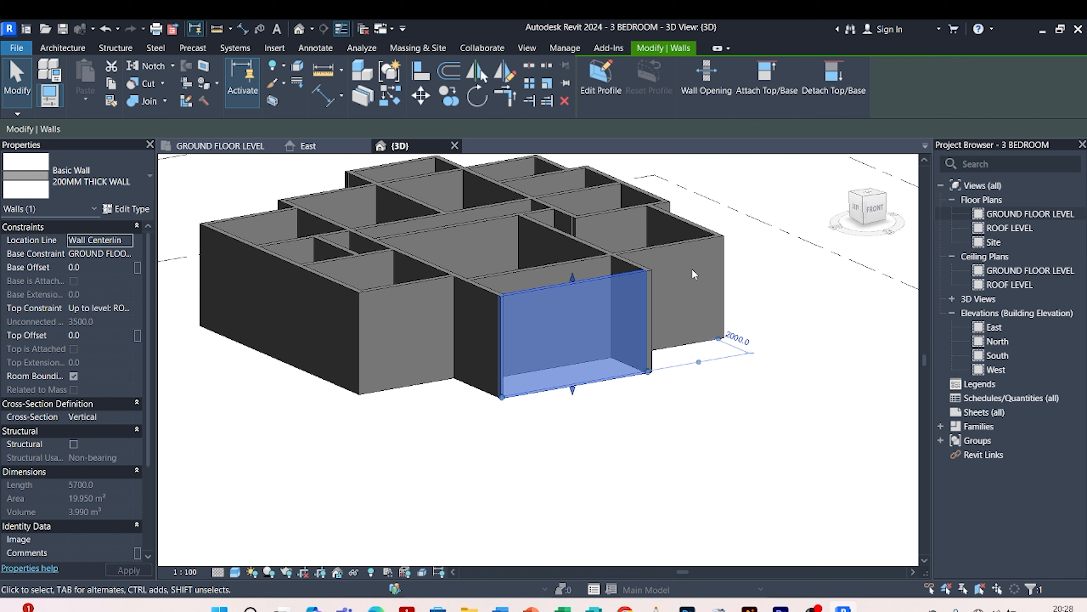
{"action": "left_click", "coordinate": [598, 484]}
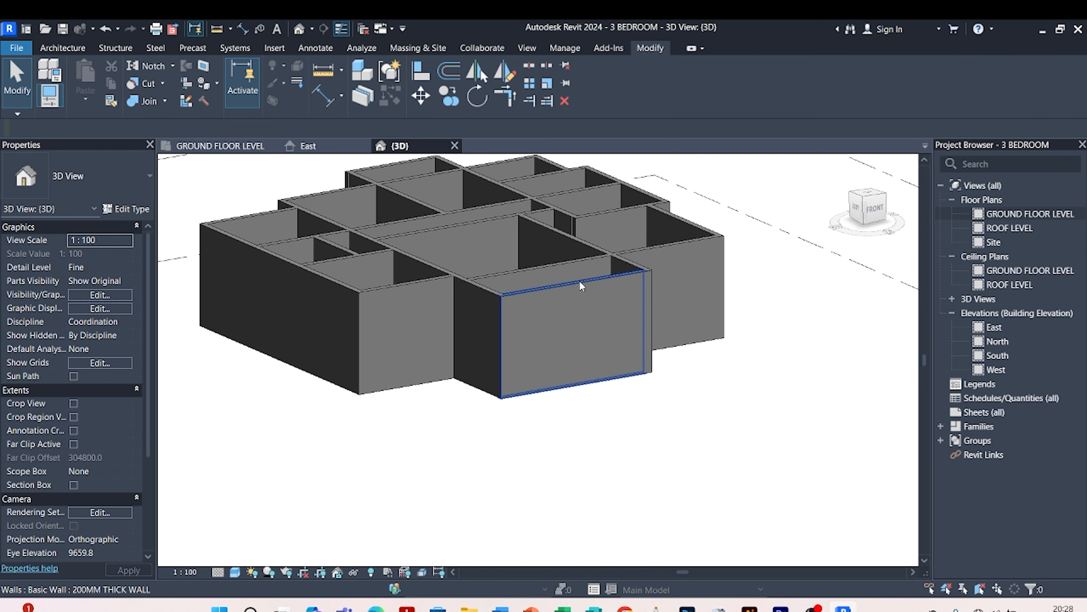
{"action": "left_click", "coordinate": [577, 286]}
{"action": "left_click", "coordinate": [610, 460]}
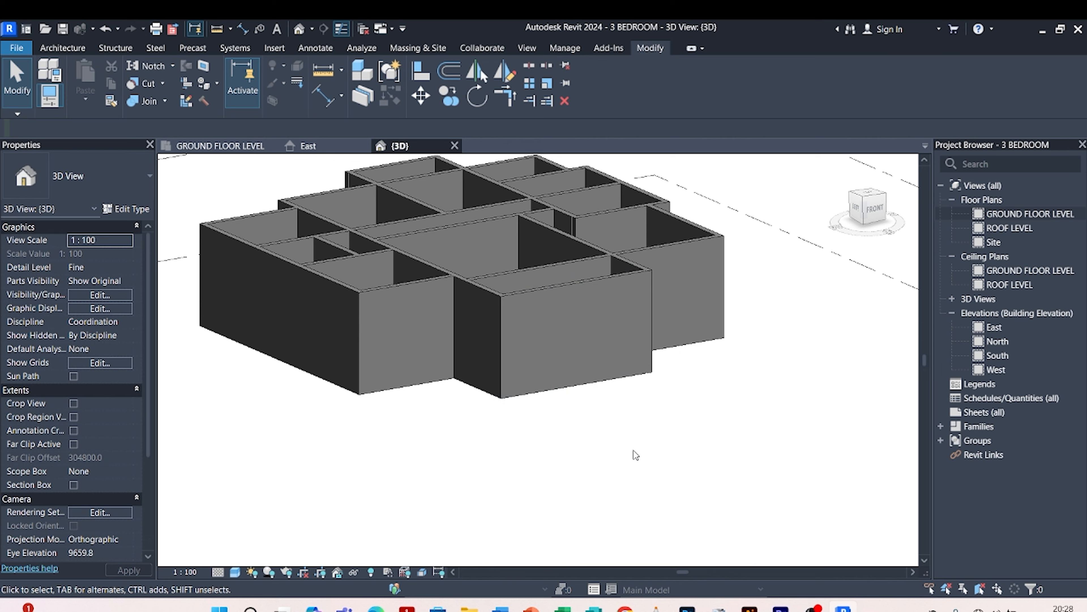
{"action": "mouse_move", "coordinate": [699, 448]}
{"action": "middle_mouse_down", "text": "shift"}
{"action": "mouse_move", "coordinate": [368, 446]}
{"action": "mouse_move", "coordinate": [740, 434]}
{"action": "mouse_move", "coordinate": [702, 467]}
{"action": "mouse_move", "coordinate": [600, 469]}
{"action": "mouse_move", "coordinate": [718, 448]}
{"action": "mouse_move", "coordinate": [702, 447]}
{"action": "middle_mouse_up", "text": "shift"}
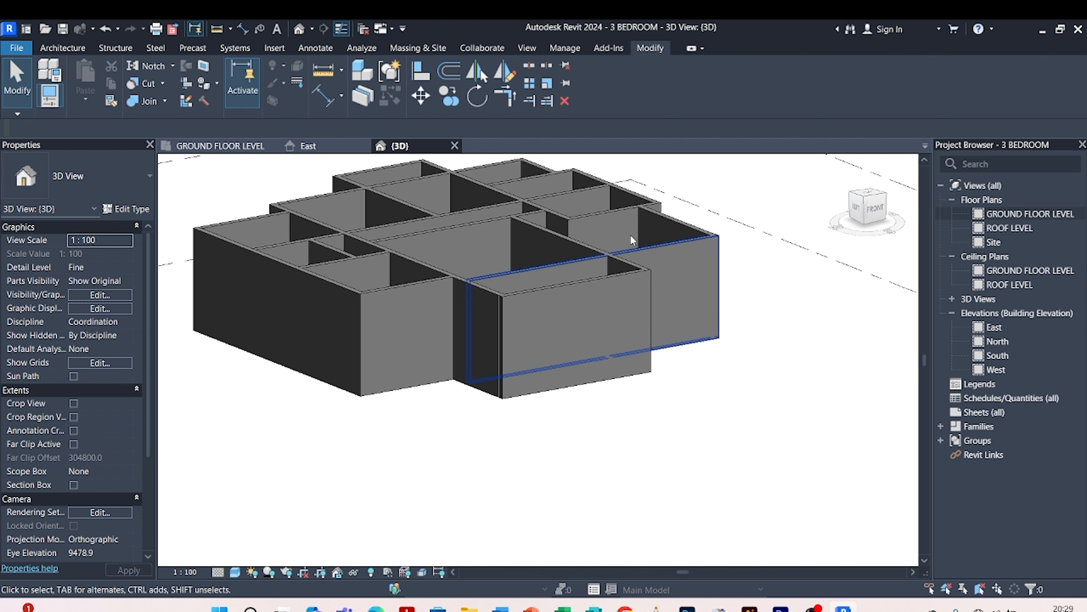
- Return to the GROUND FLOOR LEVEL floor plan and set the base offset of the front space's outer wall to 2500
{"action": "left_click", "coordinate": [256, 146]}
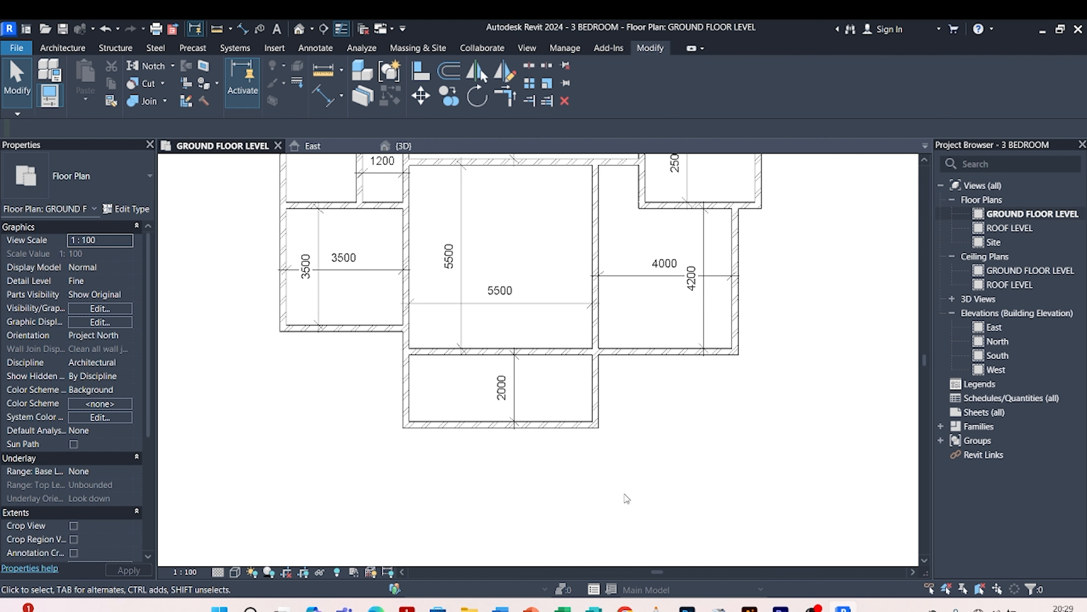
{"action": "left_click", "coordinate": [528, 430]}
{"action": "scroll", "coordinate": [525, 443], "scroll_direction": "down", "scroll_amount": 2}
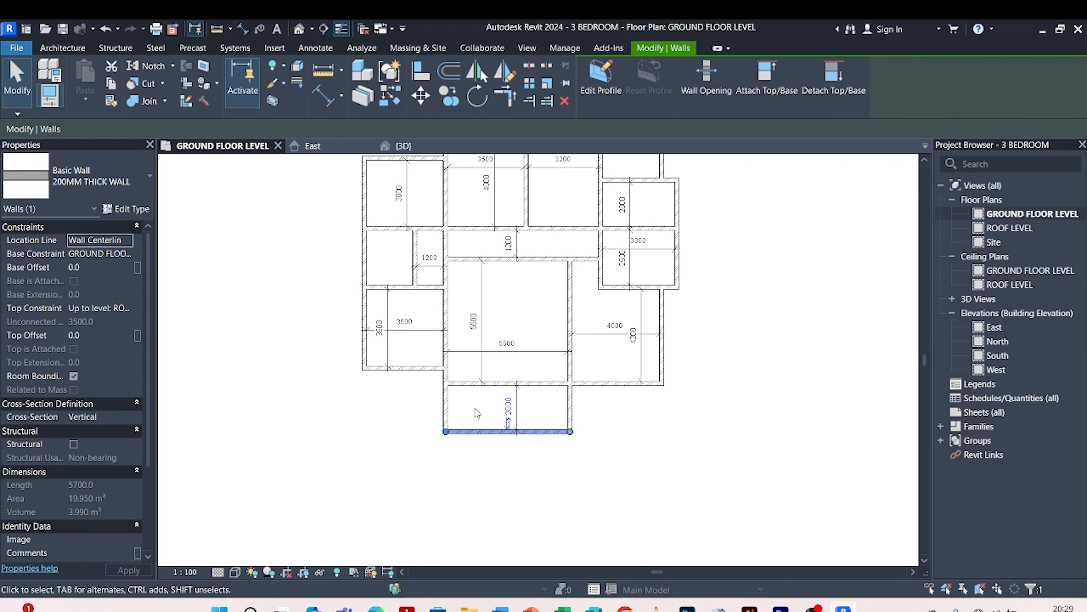
{"action": "scroll", "coordinate": [523, 433], "scroll_direction": "up", "scroll_amount": 2}
{"action": "left_click", "coordinate": [566, 419]}
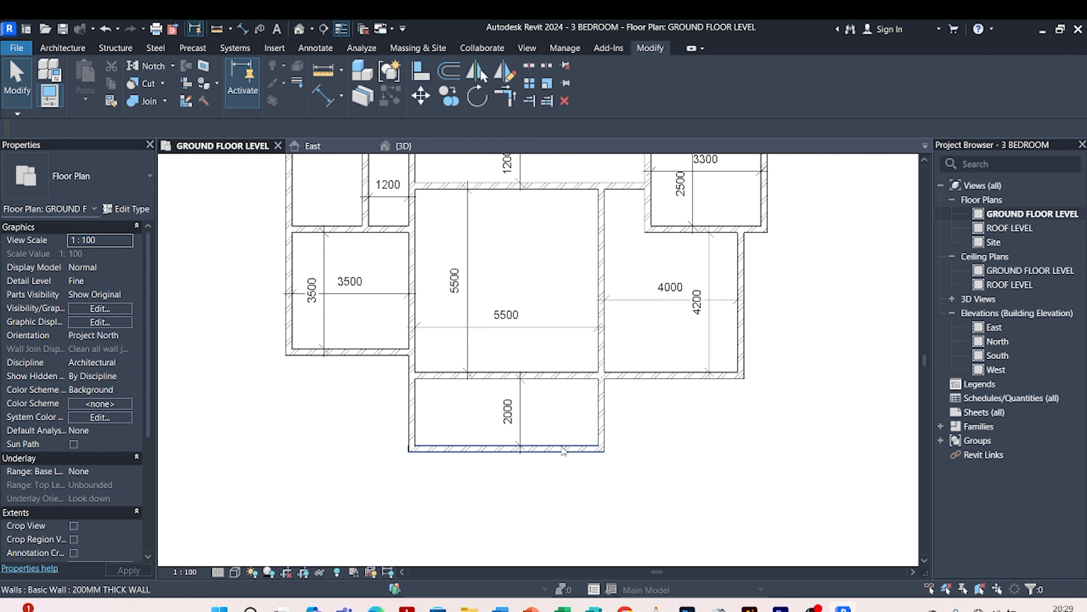
{"action": "left_click", "coordinate": [552, 448]}
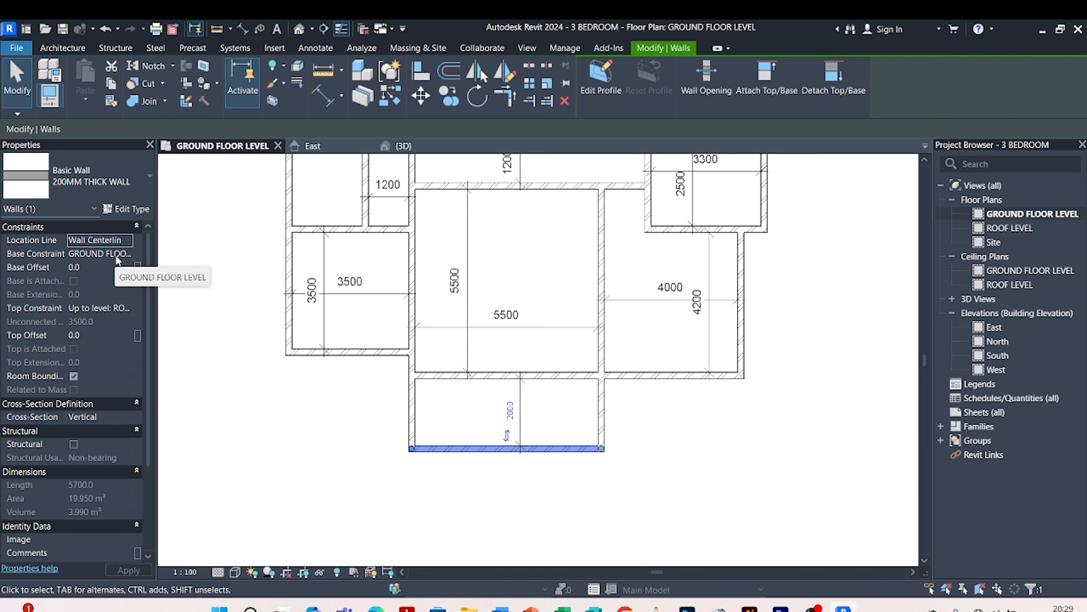
{"action": "left_click", "coordinate": [111, 267]}
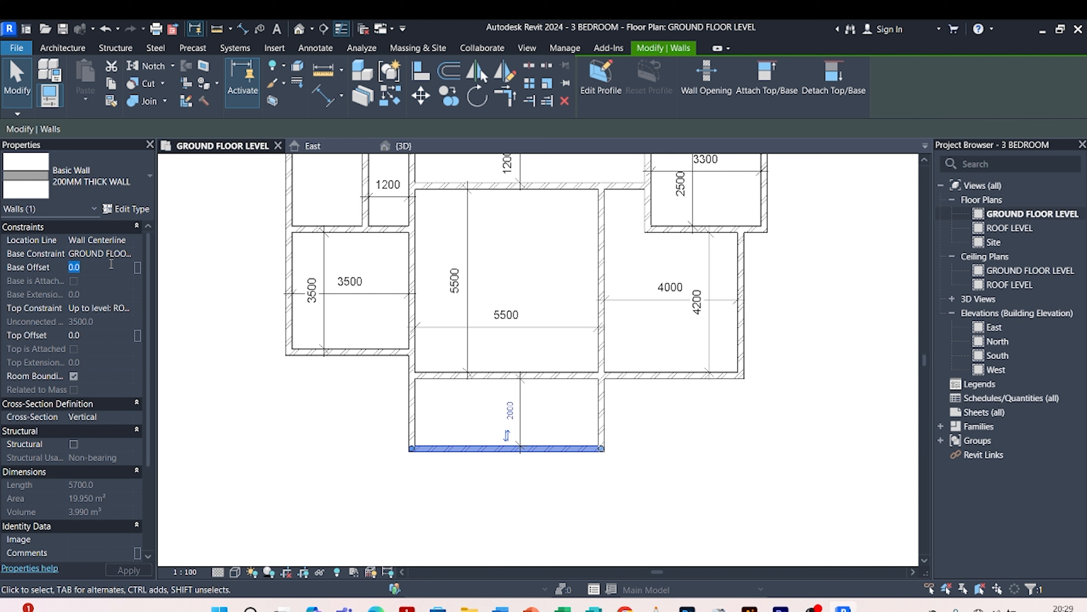
{"action": "type", "text": "2500"}
{"action": "key", "text": "Return"}
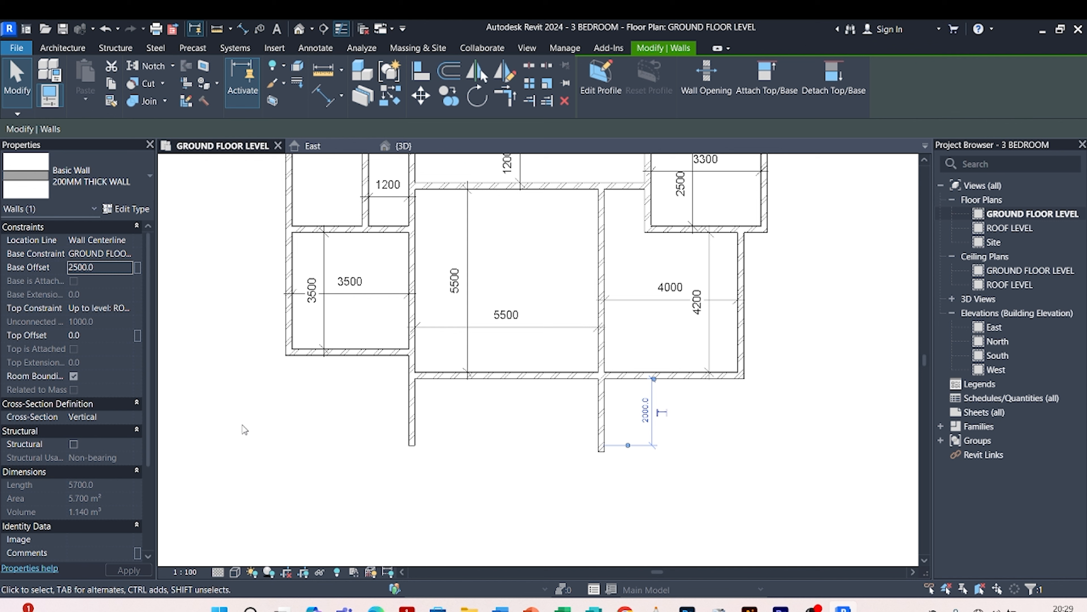
- Set the top offset of the front space's outer wall to 1000
{"action": "left_click", "coordinate": [115, 335]}
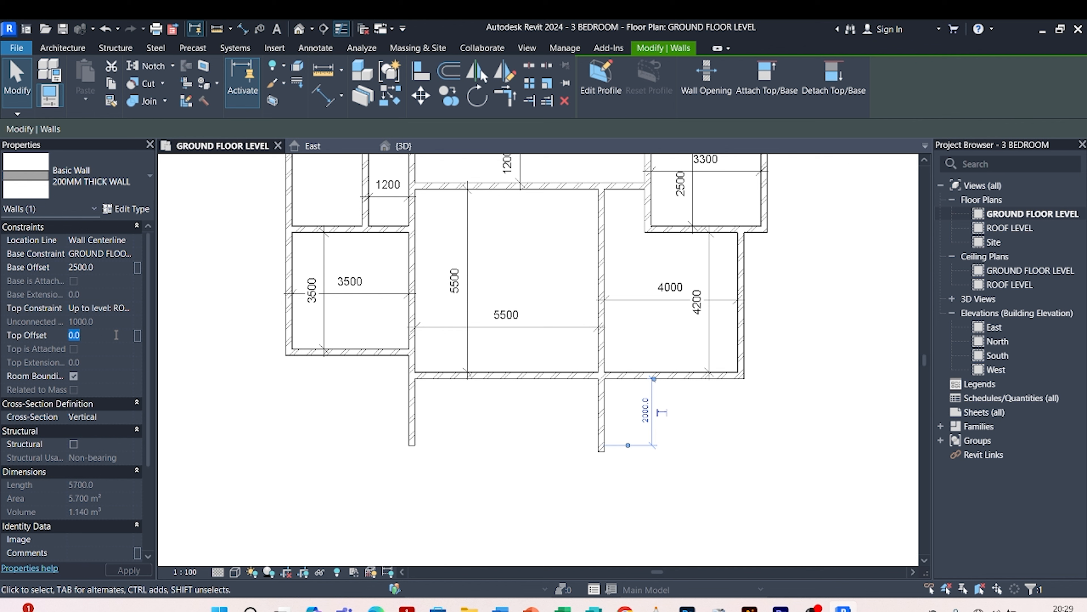
{"action": "type", "text": "1000"}
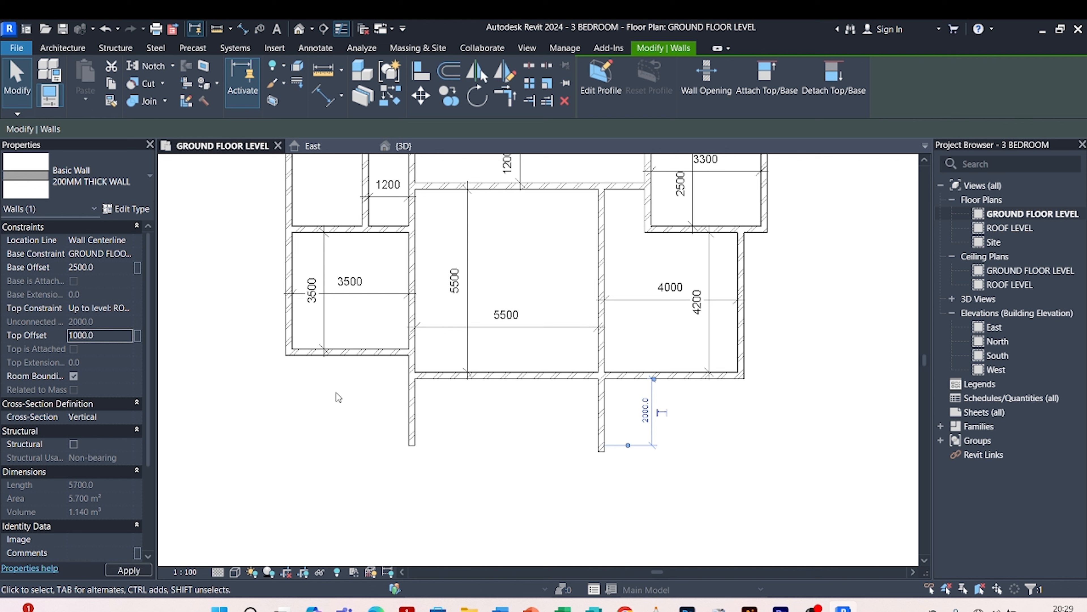
{"action": "left_click", "coordinate": [314, 435]}
{"action": "scroll", "coordinate": [573, 424], "scroll_direction": "down", "scroll_amount": 2}
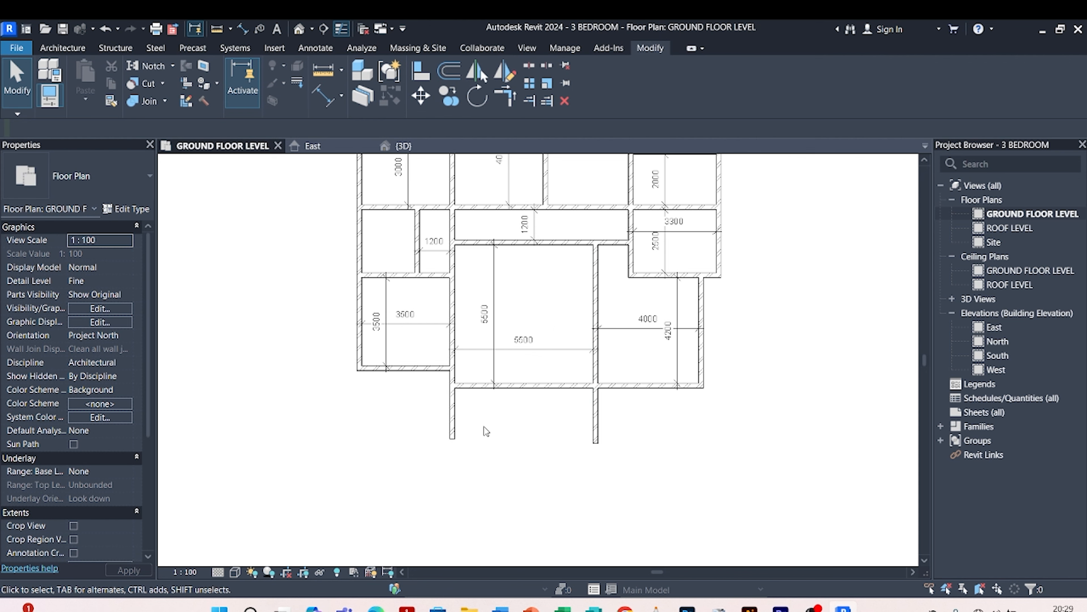
- Open the GROUND FLOOR LEVEL ceiling plan and examine the raised outer wall of the front space there
{"action": "double_click", "coordinate": [1022, 270]}
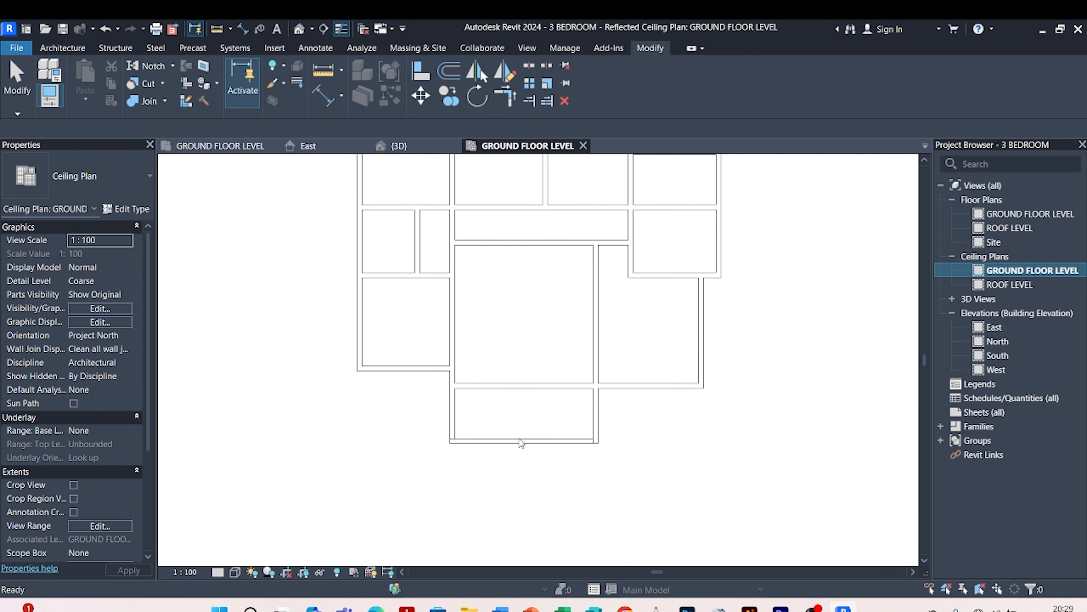
{"action": "scroll", "coordinate": [519, 453], "scroll_direction": "down", "scroll_amount": 2}
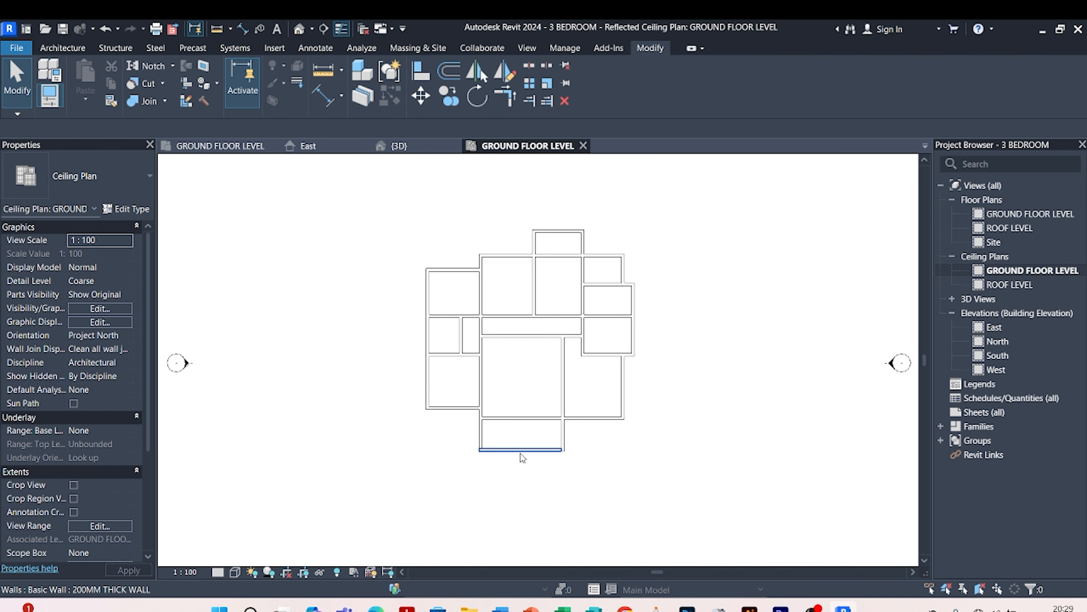
{"action": "scroll", "coordinate": [519, 453], "scroll_direction": "up", "scroll_amount": 2}
{"action": "left_click", "coordinate": [530, 476]}
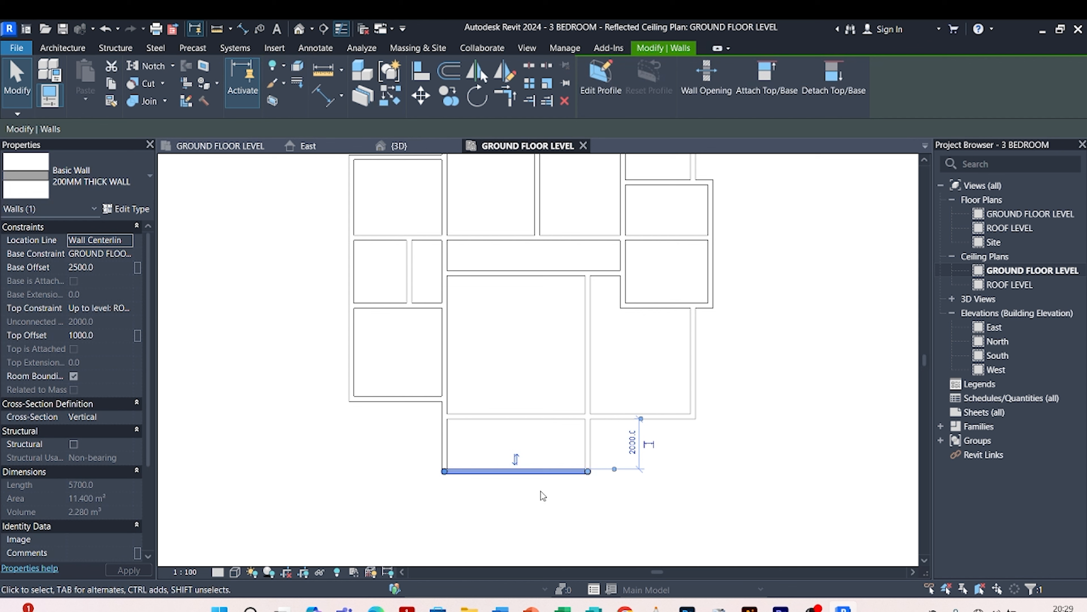
{"action": "left_click", "coordinate": [544, 505]}
{"action": "scroll", "coordinate": [545, 505], "scroll_direction": "down", "scroll_amount": 1}
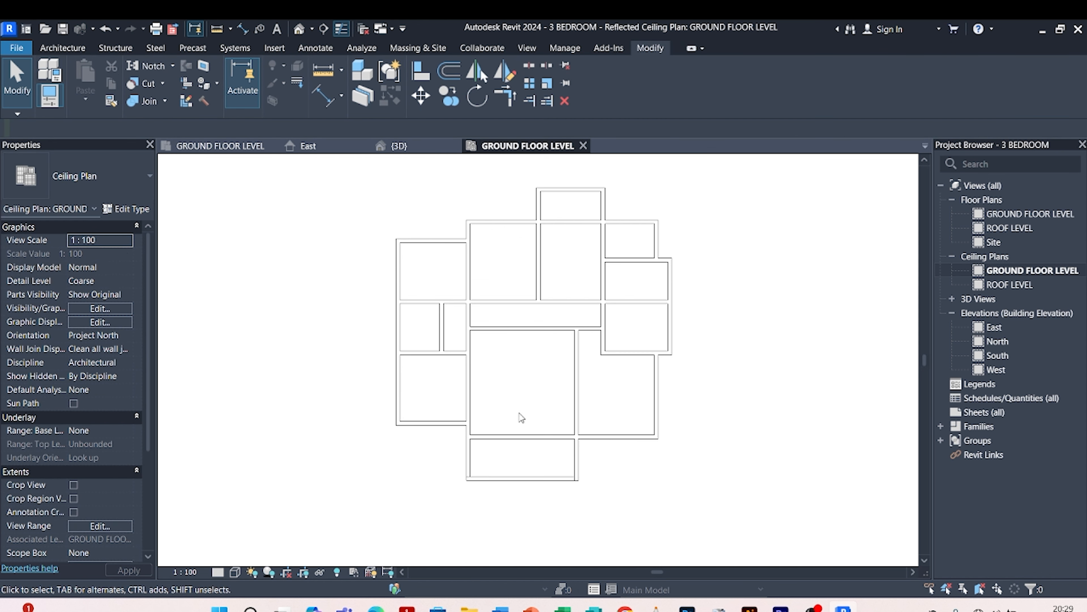
- In the 3D view, keep the raised front wall constrained up to ROOF LEVEL and remove its top offset so its top sits at that level
{"action": "left_click", "coordinate": [421, 149]}
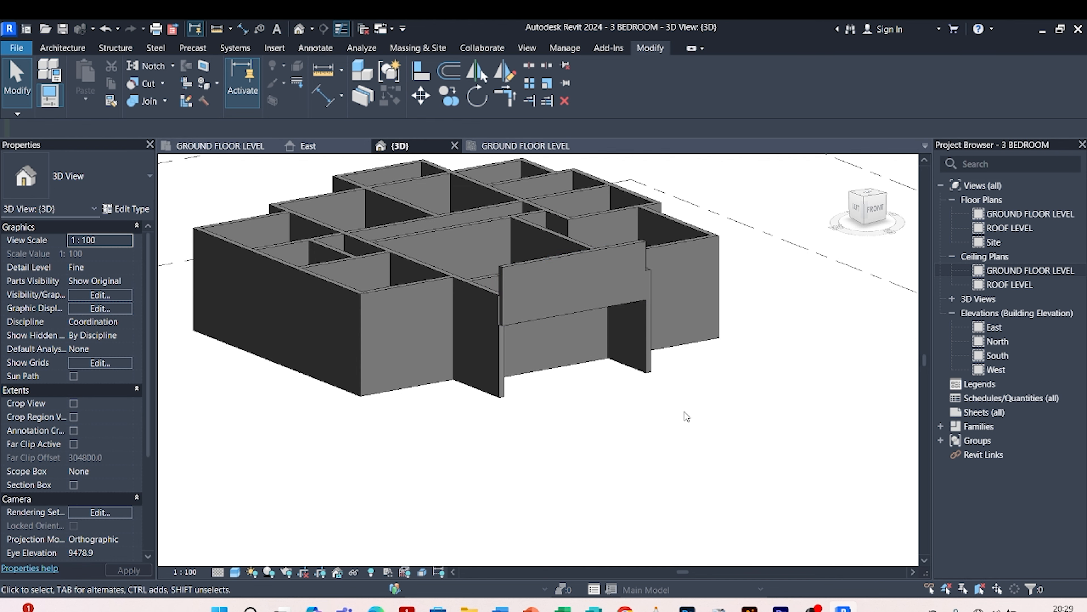
{"action": "middle_click_drag", "start_coordinate": [722, 449], "coordinate": [548, 405], "text": "shift"}
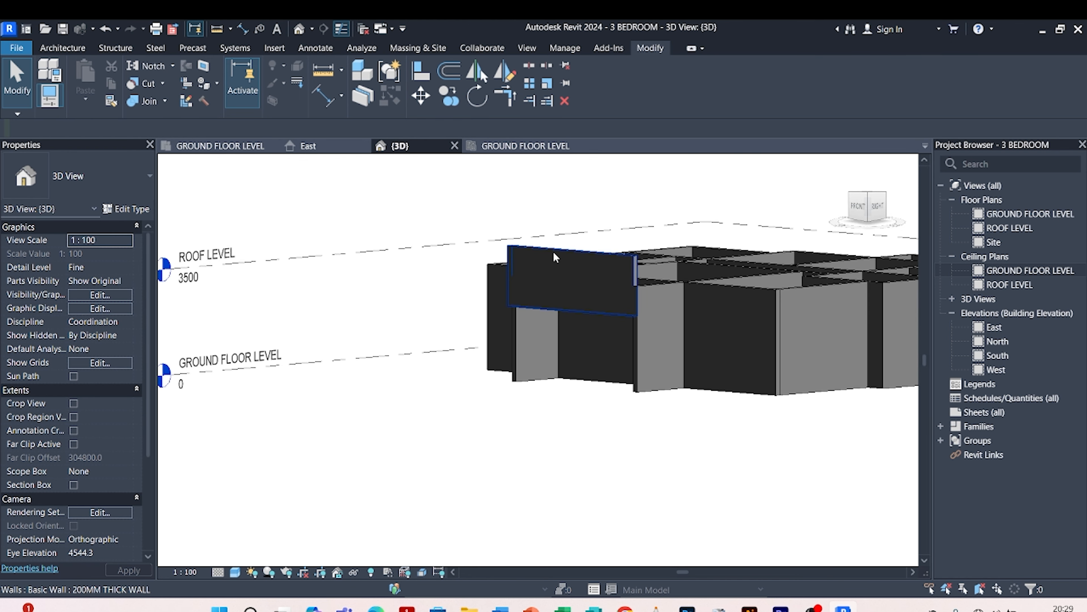
{"action": "left_click", "coordinate": [553, 252]}
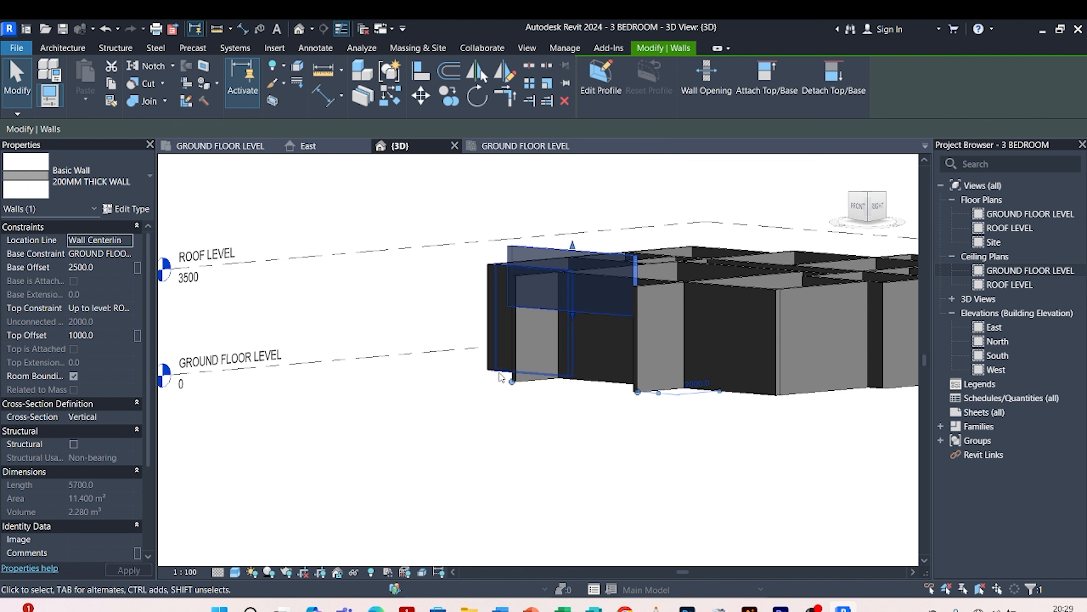
{"action": "middle_click_drag", "start_coordinate": [483, 415], "coordinate": [411, 446], "text": "shift"}
{"action": "scroll", "coordinate": [624, 362], "scroll_direction": "up", "scroll_amount": 5}
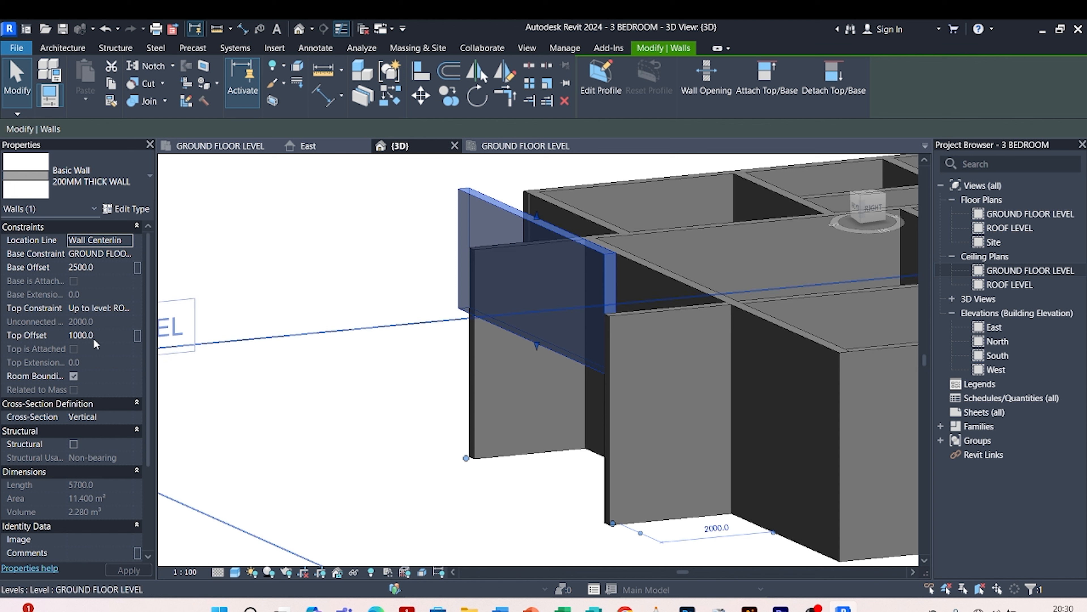
{"action": "left_click", "coordinate": [126, 307]}
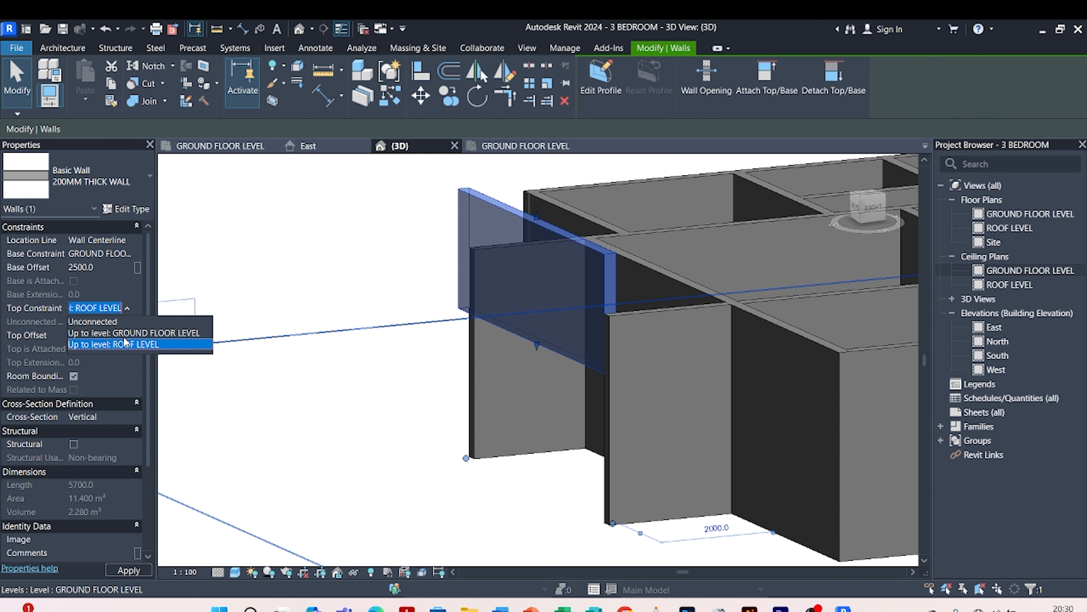
{"action": "left_click", "coordinate": [125, 344]}
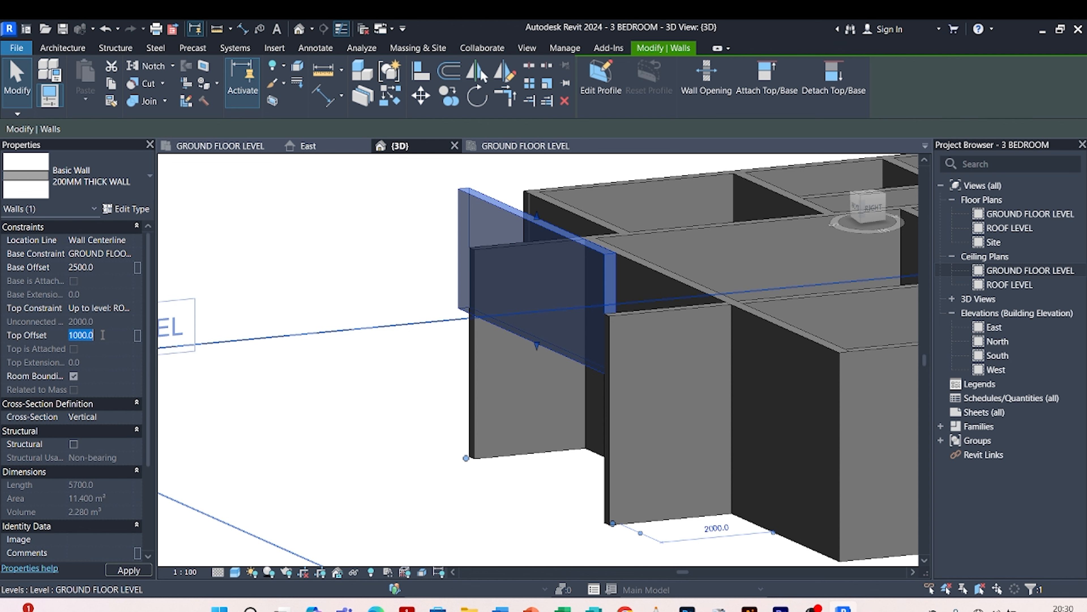
{"action": "key", "text": "Return"}
{"action": "left_click", "coordinate": [313, 265]}
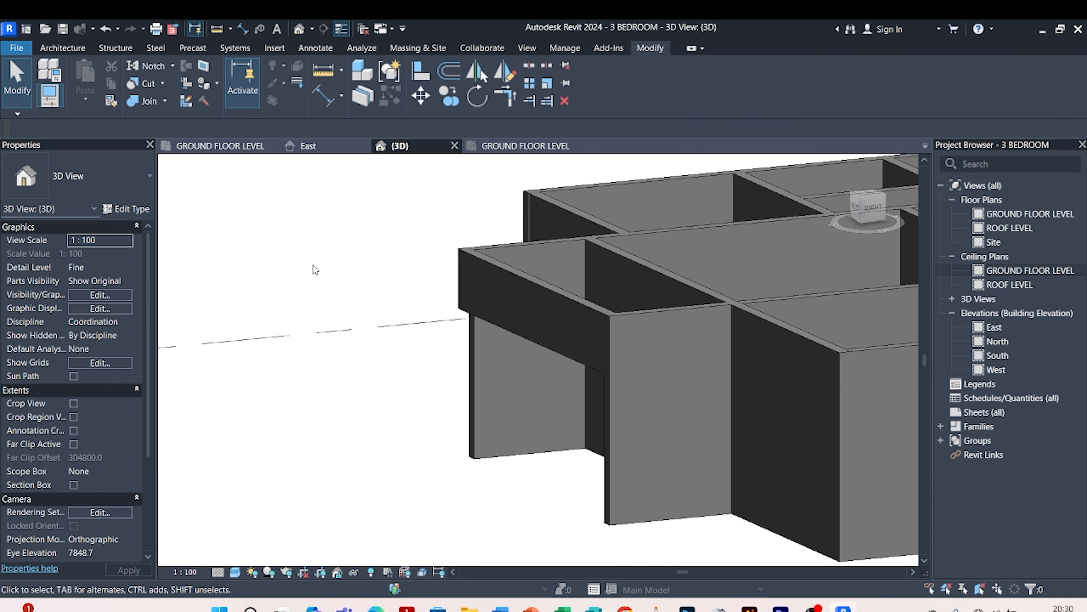
- Examine the open front space in 3D and check how far its side wall runs into the house
{"action": "middle_click_drag", "start_coordinate": [241, 333], "coordinate": [340, 298], "text": "shift"}
{"action": "scroll", "coordinate": [335, 295], "scroll_direction": "down", "scroll_amount": 3}
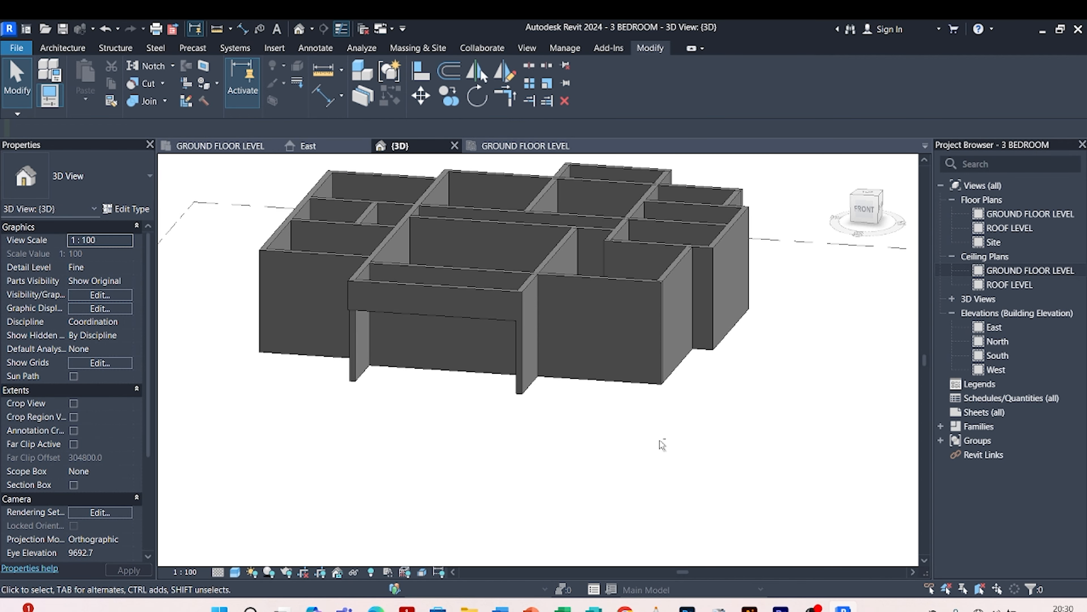
{"action": "middle_click_drag", "start_coordinate": [661, 444], "coordinate": [524, 424], "text": "shift"}
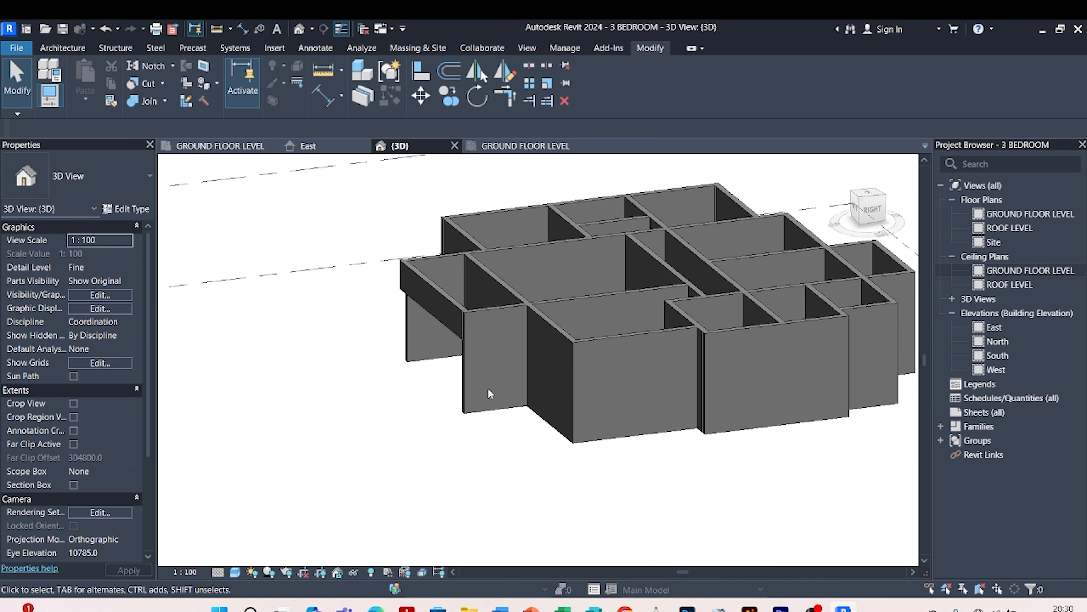
{"action": "left_click", "coordinate": [470, 396]}
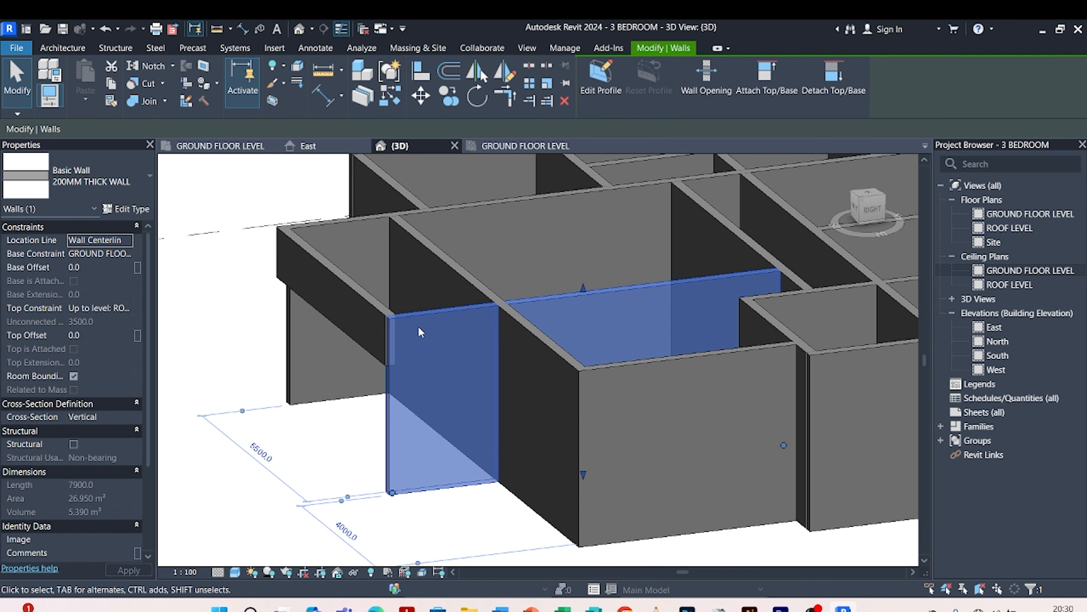
{"action": "scroll", "coordinate": [573, 308], "scroll_direction": "down", "scroll_amount": 2}
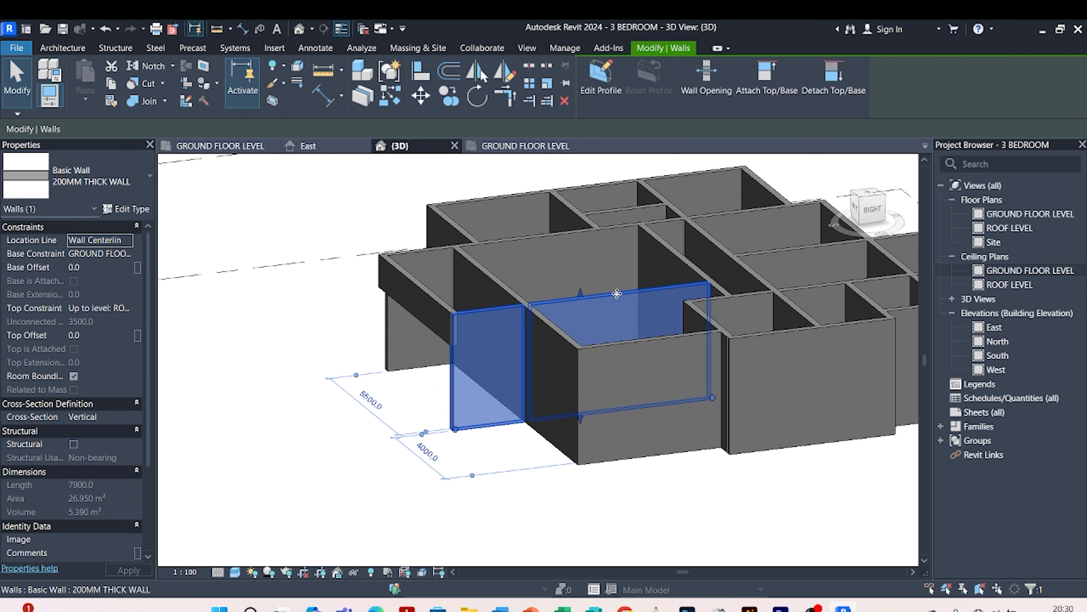
{"action": "left_click", "coordinate": [284, 334]}
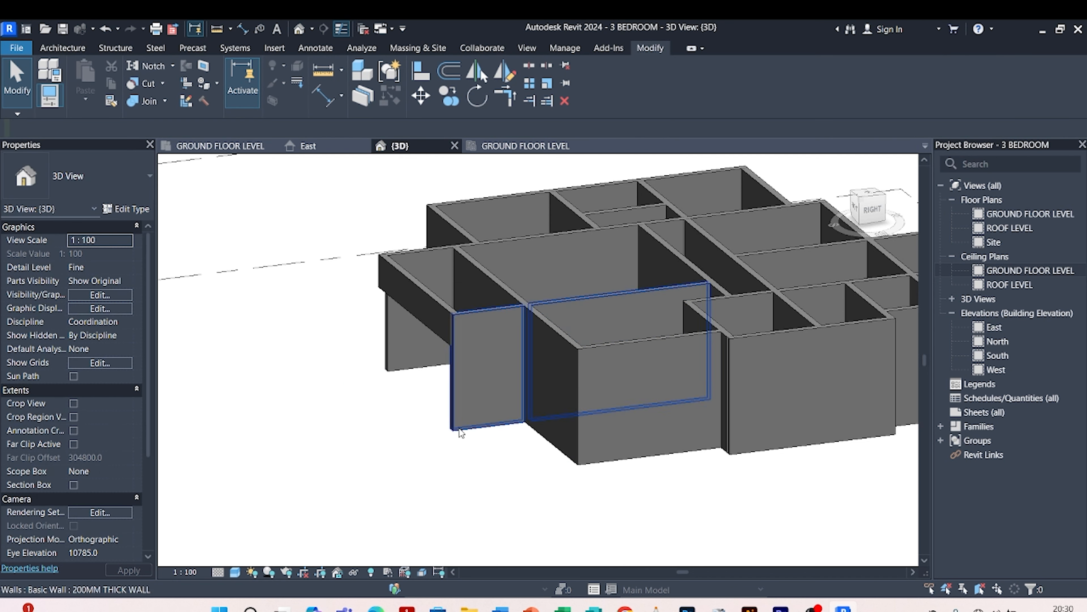
{"action": "left_click", "coordinate": [457, 435]}
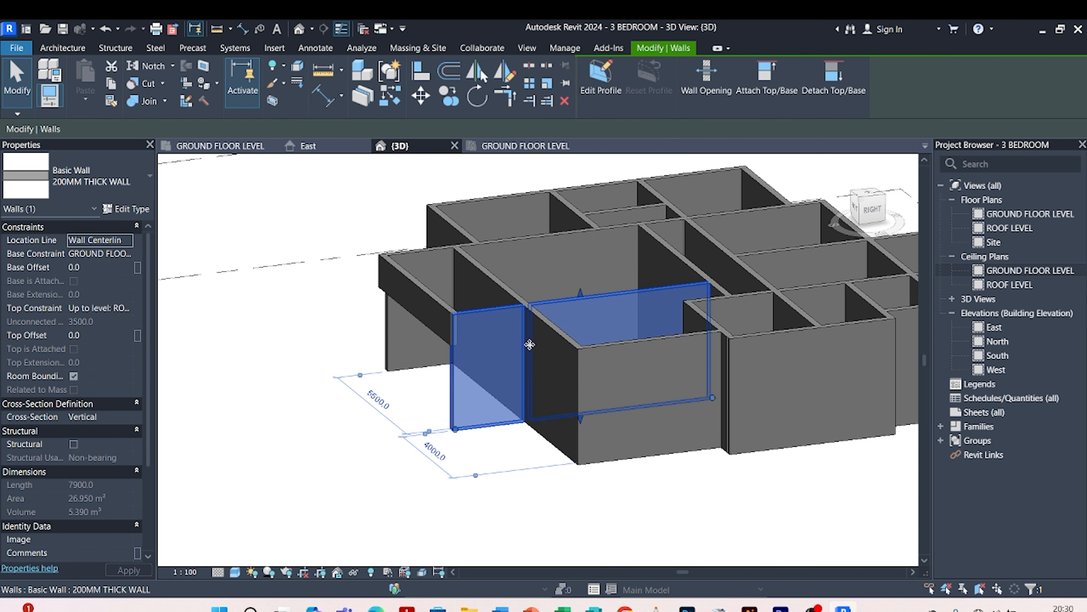
{"action": "left_click", "coordinate": [303, 354]}
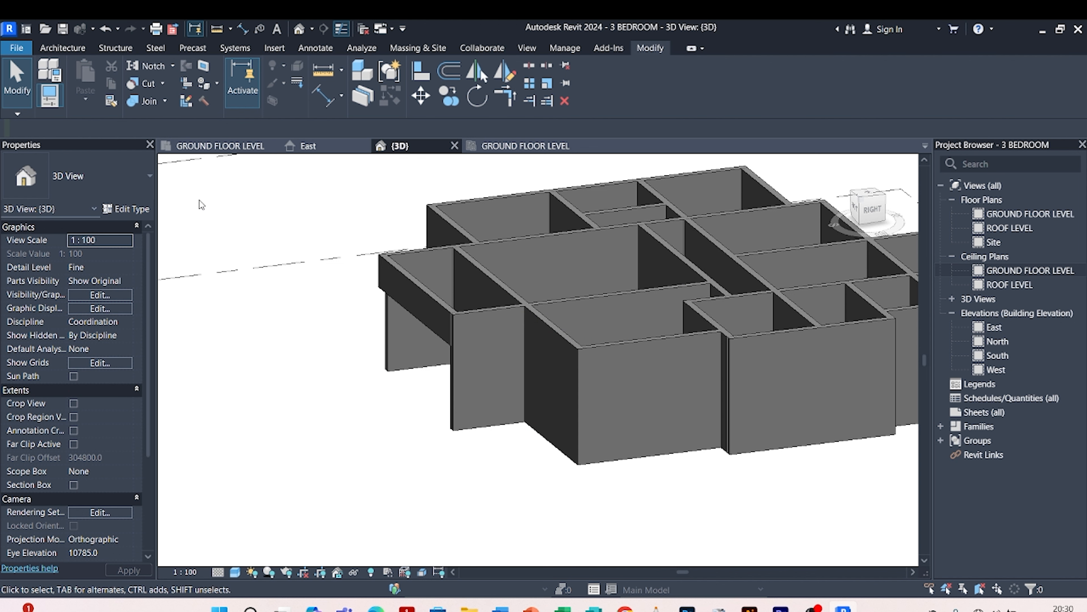
- In the GROUND FLOOR LEVEL floor plan, split both side walls of the front space where they meet the house's front wall
{"action": "left_click", "coordinate": [254, 147]}
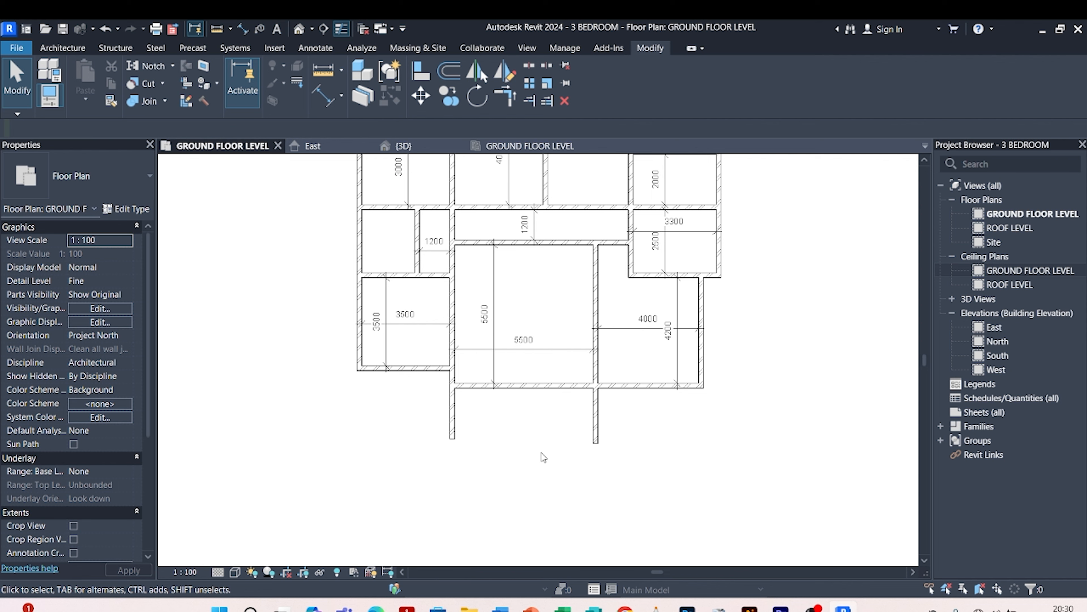
{"action": "scroll", "coordinate": [603, 403], "scroll_direction": "up", "scroll_amount": 2}
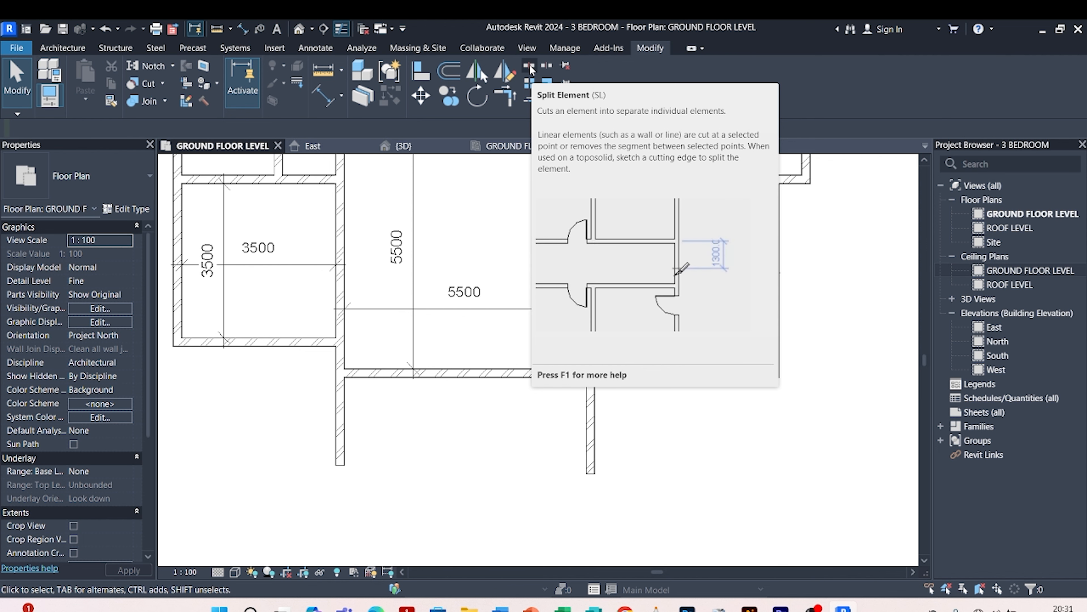
{"action": "left_click", "coordinate": [530, 68]}
{"action": "scroll", "coordinate": [690, 507], "scroll_direction": "up", "scroll_amount": 3}
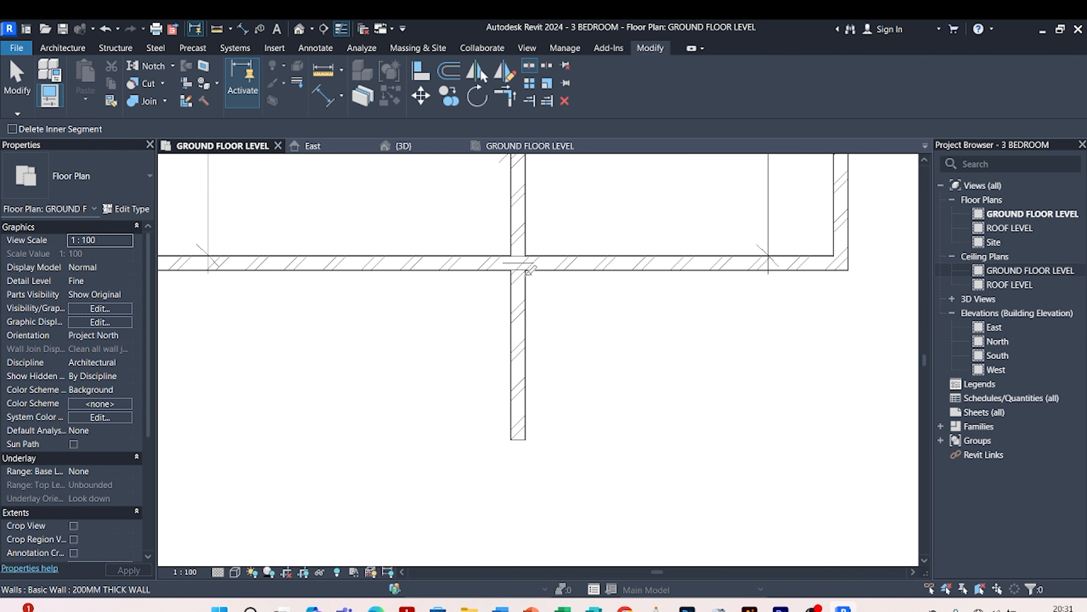
{"action": "scroll", "coordinate": [654, 379], "scroll_direction": "down", "scroll_amount": 3}
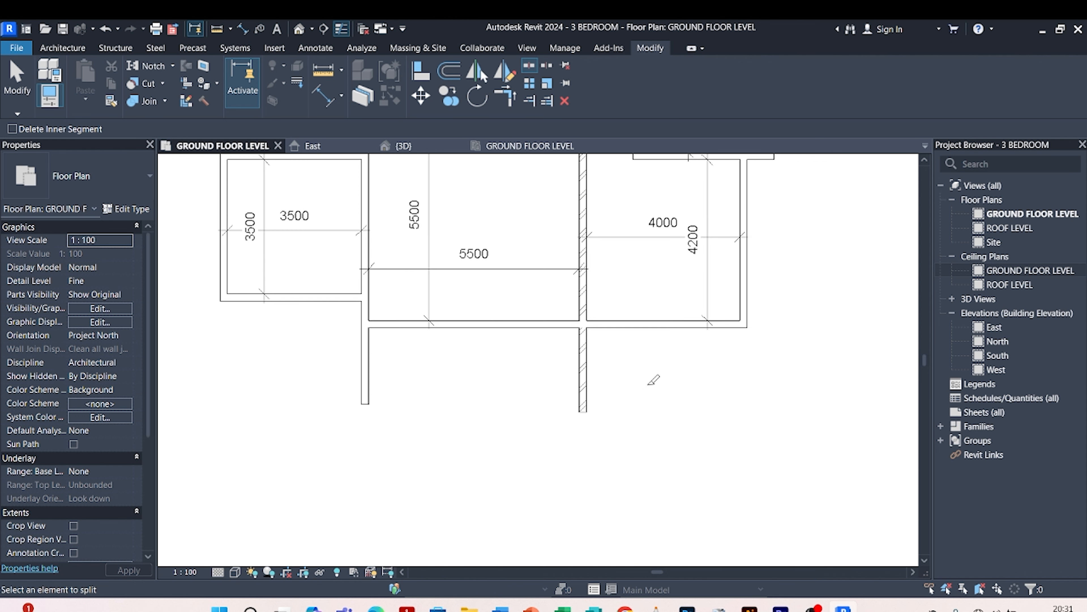
{"action": "scroll", "coordinate": [381, 339], "scroll_direction": "up", "scroll_amount": 3}
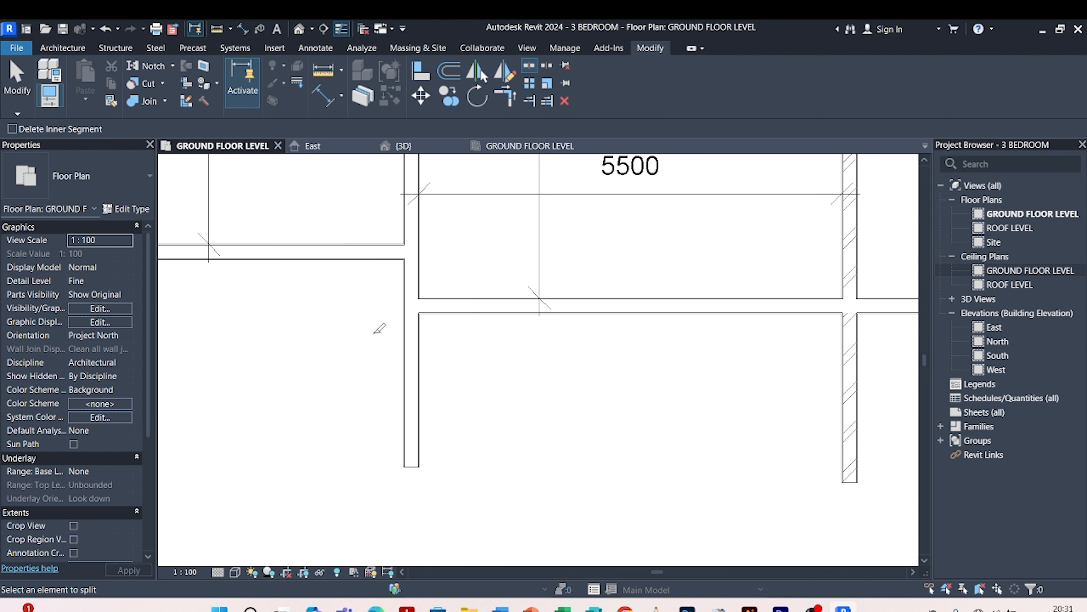
{"action": "left_click", "coordinate": [416, 313]}
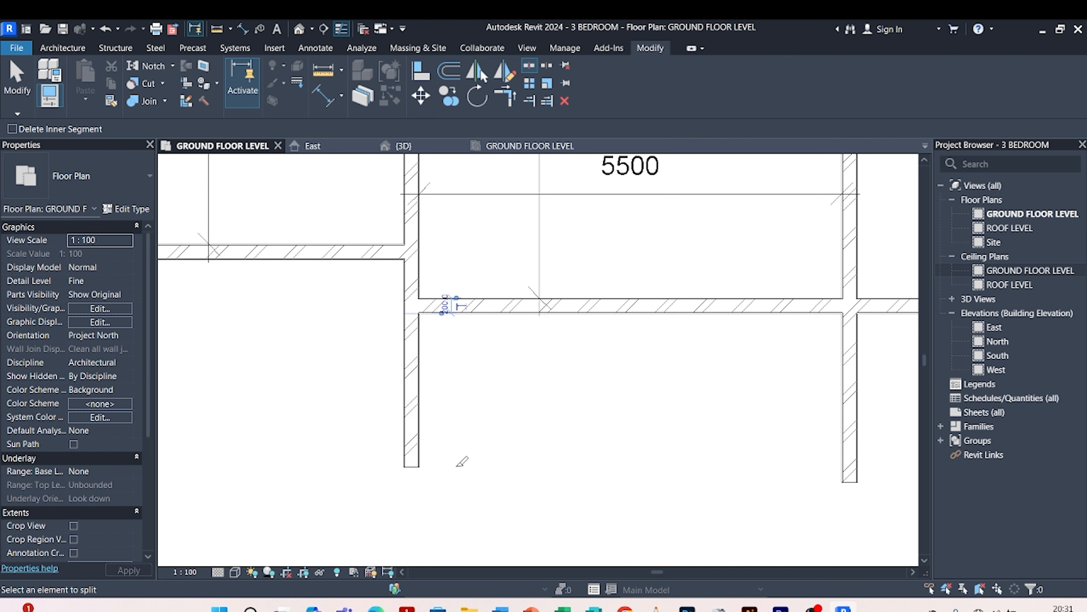
- Split both side walls of the 1500-deep rear space where they meet the house's rear wall, and check the separated segments
{"action": "scroll", "coordinate": [456, 461], "scroll_direction": "down", "scroll_amount": 5}
{"action": "scroll", "coordinate": [510, 266], "scroll_direction": "up", "scroll_amount": 3}
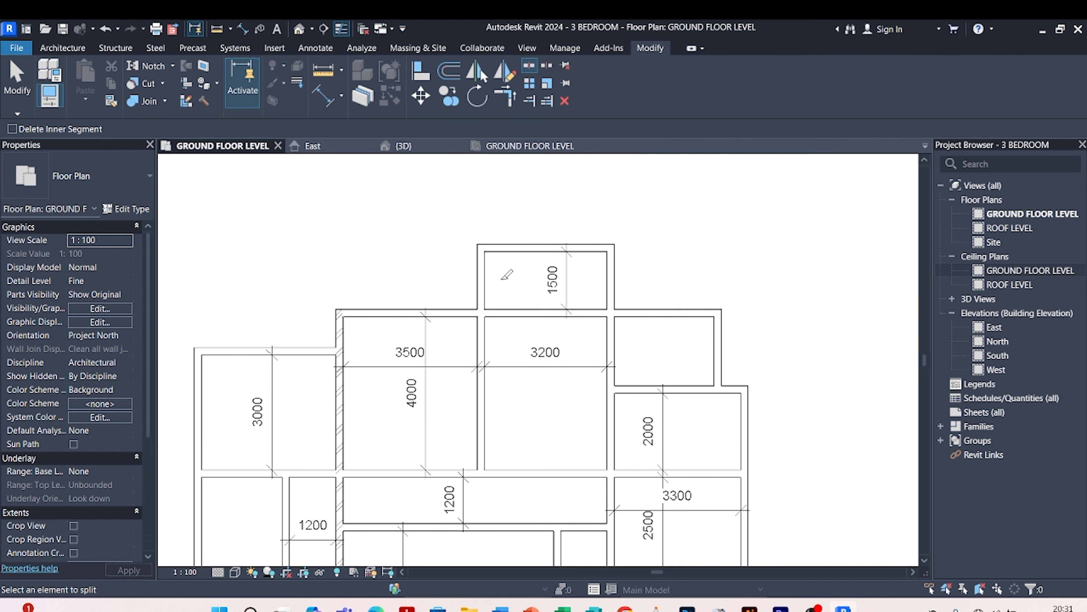
{"action": "scroll", "coordinate": [503, 277], "scroll_direction": "up", "scroll_amount": 2}
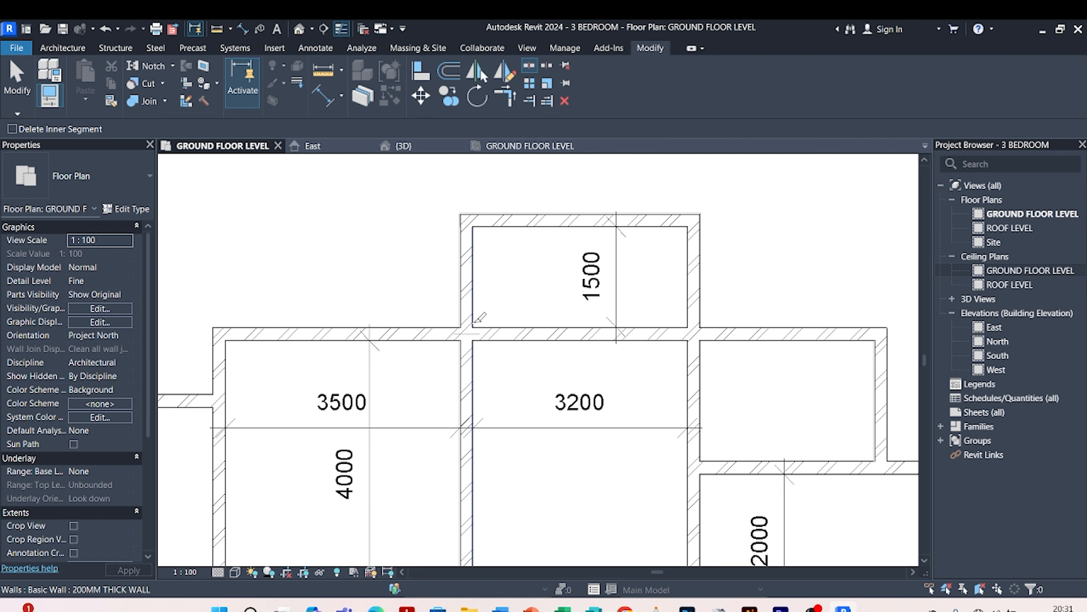
{"action": "scroll", "coordinate": [349, 246], "scroll_direction": "down", "scroll_amount": 2}
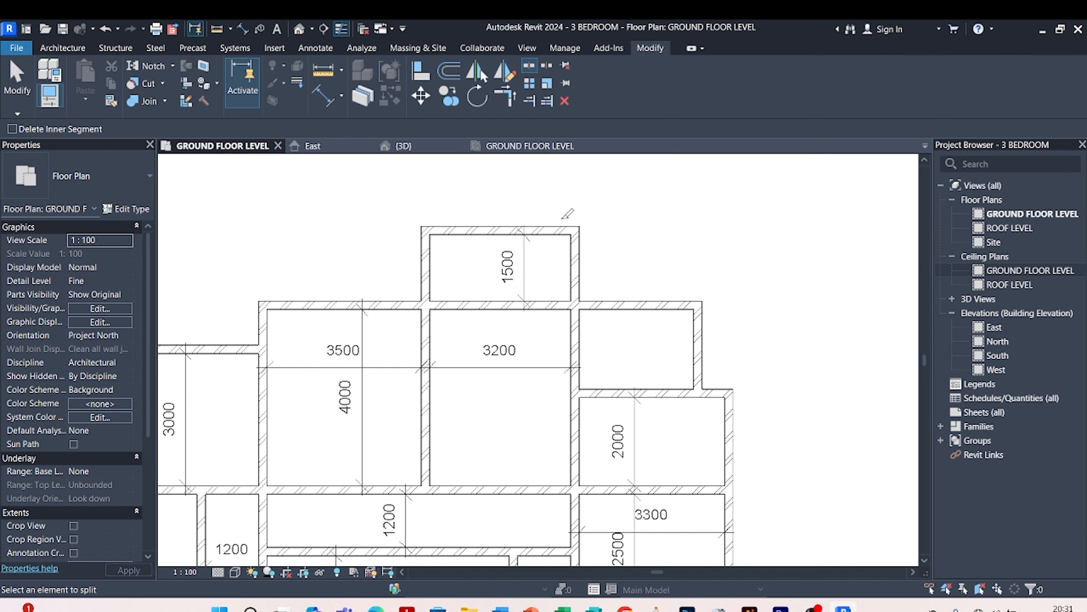
{"action": "key", "text": "Escape"}
{"action": "left_click", "coordinate": [436, 274]}
{"action": "scroll", "coordinate": [436, 279], "scroll_direction": "up", "scroll_amount": 3}
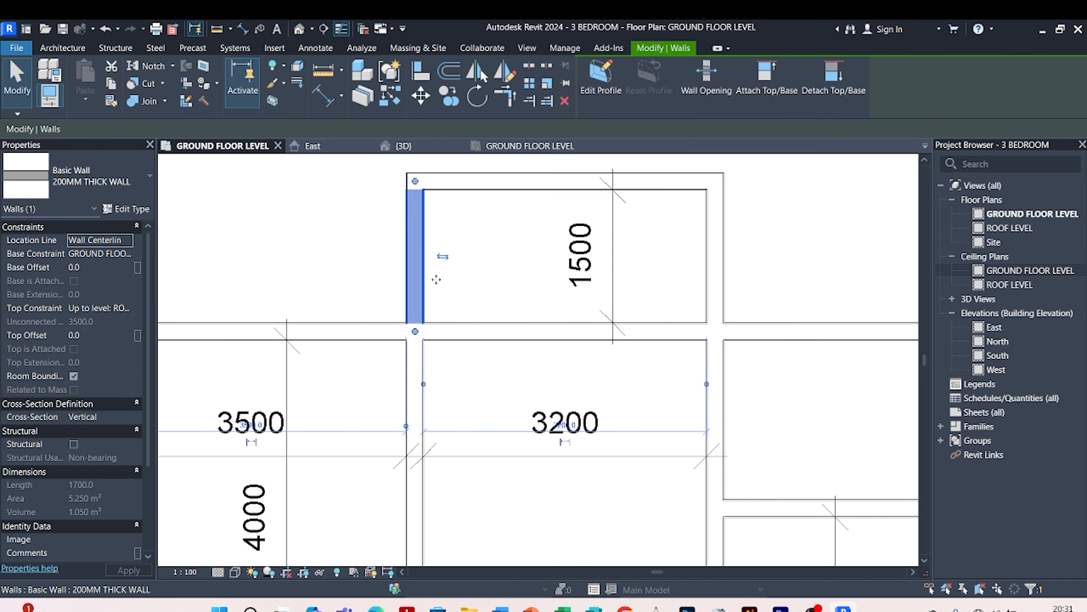
{"action": "left_click", "coordinate": [723, 246]}
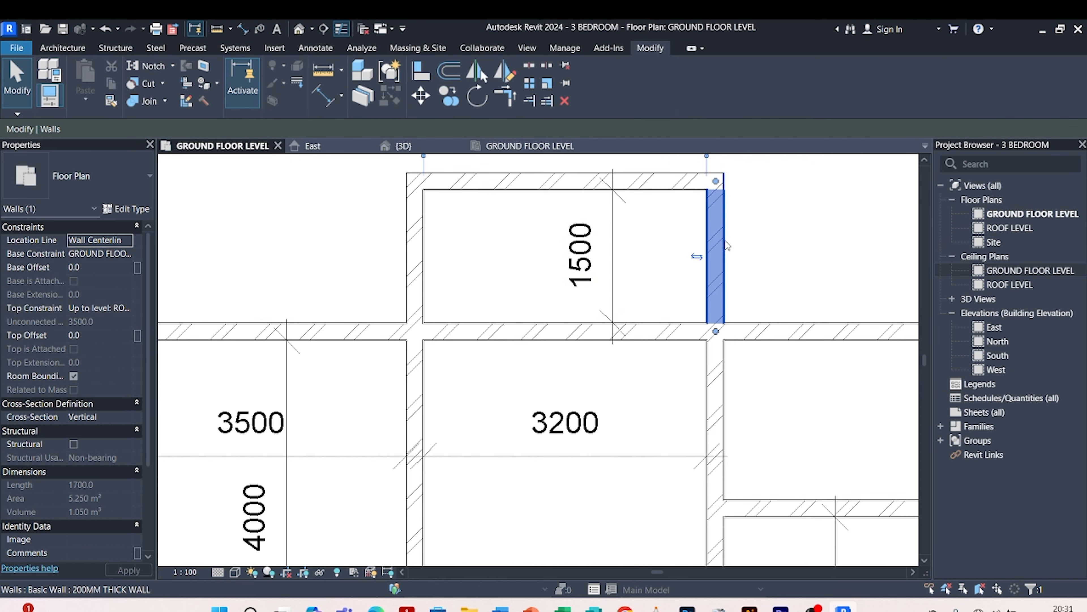
{"action": "scroll", "coordinate": [726, 245], "scroll_direction": "down", "scroll_amount": 2}
{"action": "scroll", "coordinate": [661, 452], "scroll_direction": "down", "scroll_amount": 3}
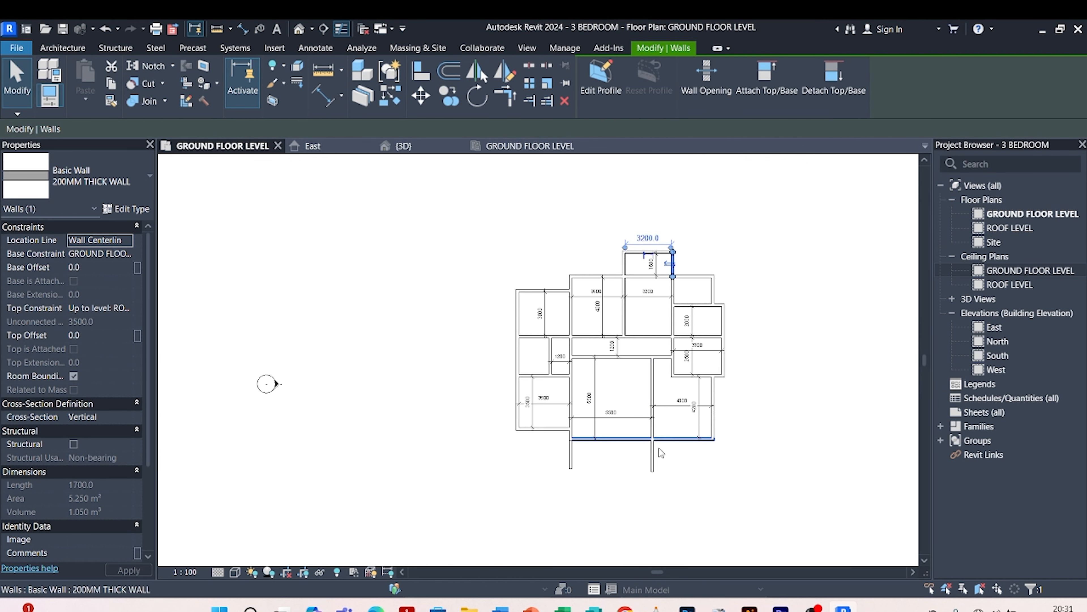
{"action": "scroll", "coordinate": [662, 452], "scroll_direction": "up", "scroll_amount": 3}
{"action": "key", "text": "Escape"}
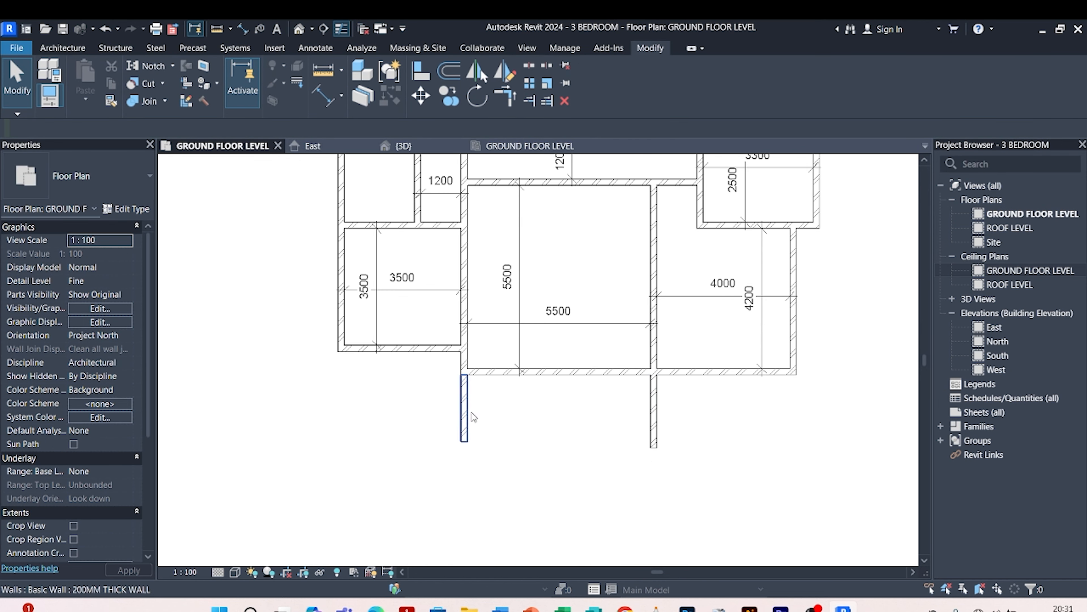
- In the 3D view, use Match Type to apply the raised front wall's properties to both side walls of the front space
{"action": "left_click", "coordinate": [400, 146]}
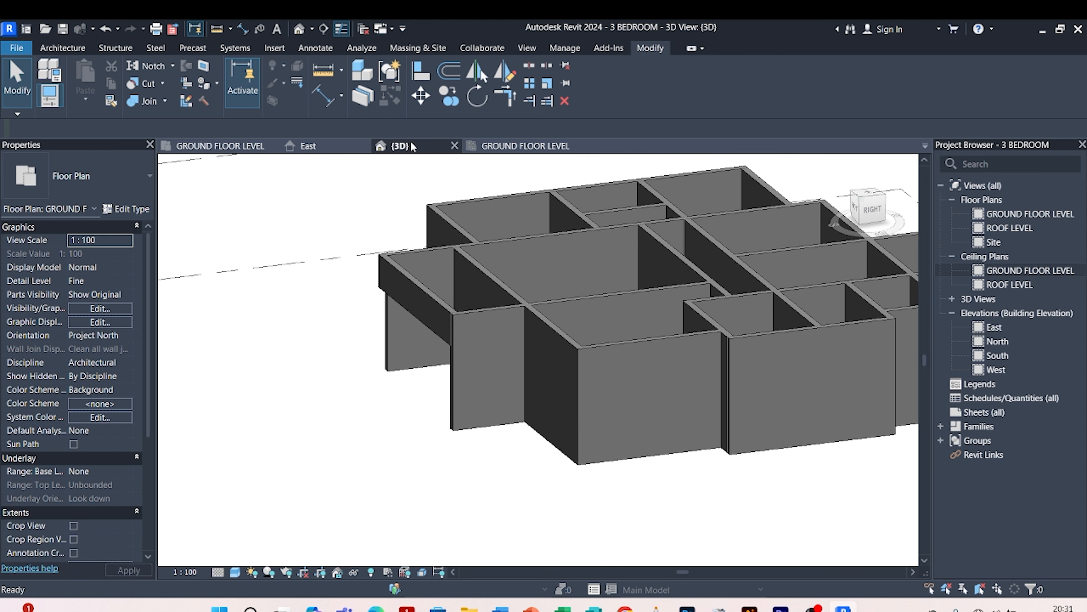
{"action": "middle_click_drag", "start_coordinate": [368, 461], "coordinate": [314, 269], "text": "shift"}
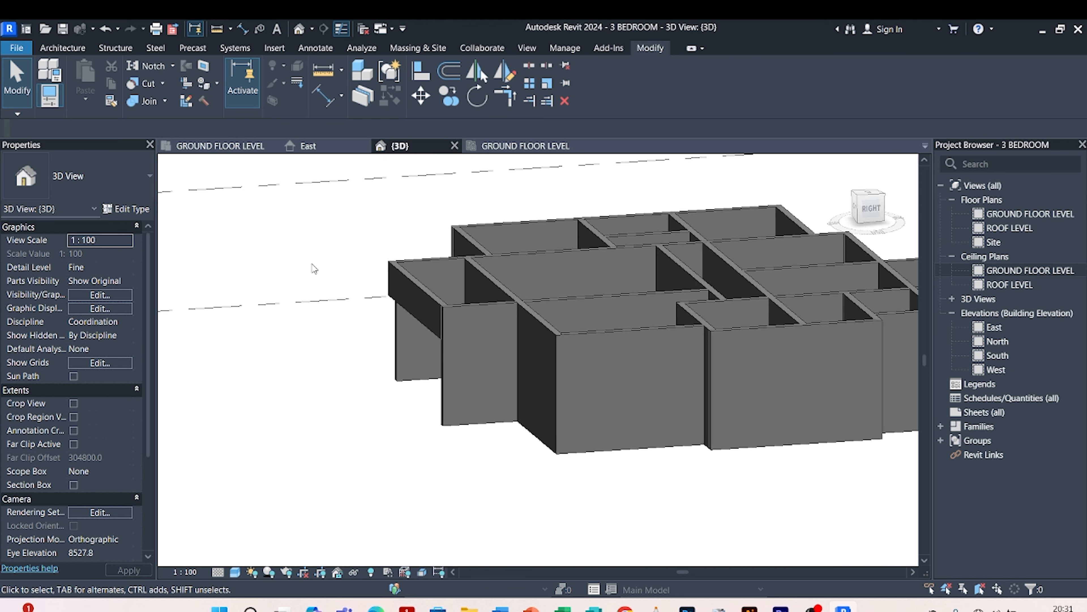
{"action": "left_click", "coordinate": [110, 103]}
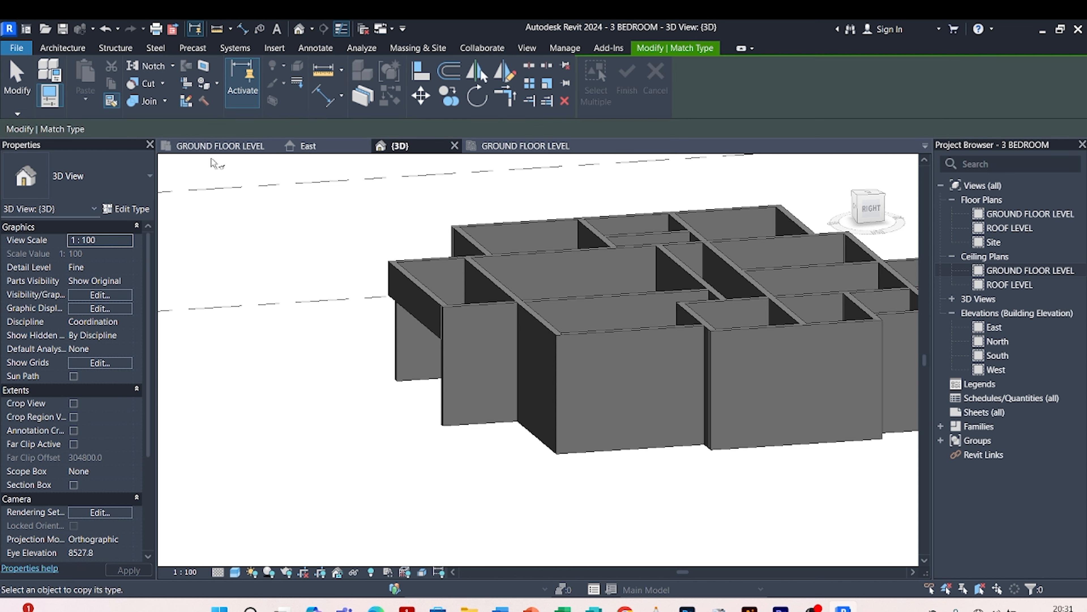
{"action": "left_click", "coordinate": [420, 291]}
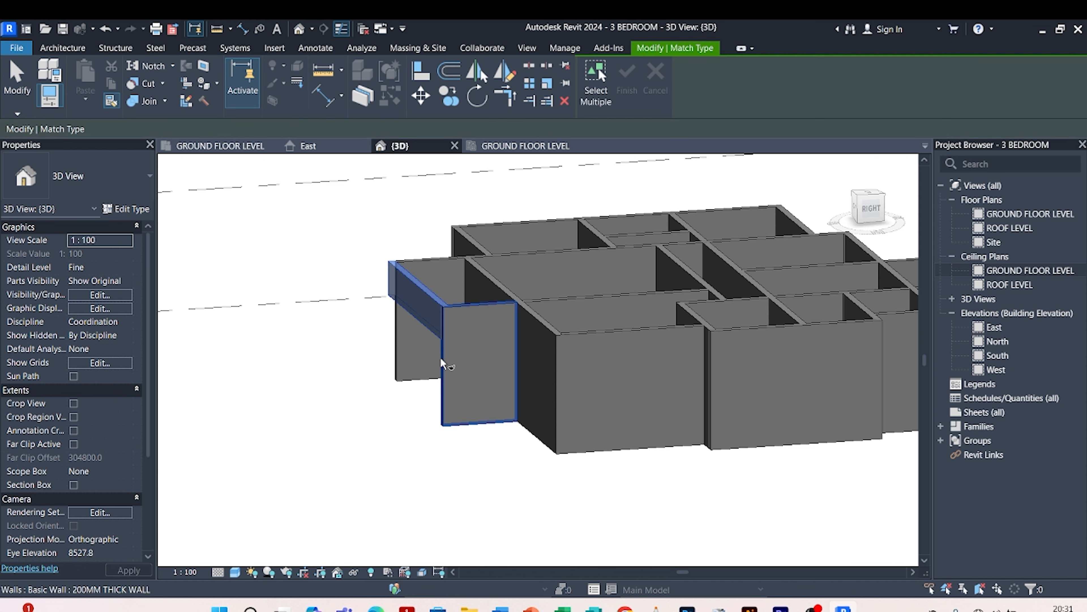
{"action": "left_click", "coordinate": [444, 372]}
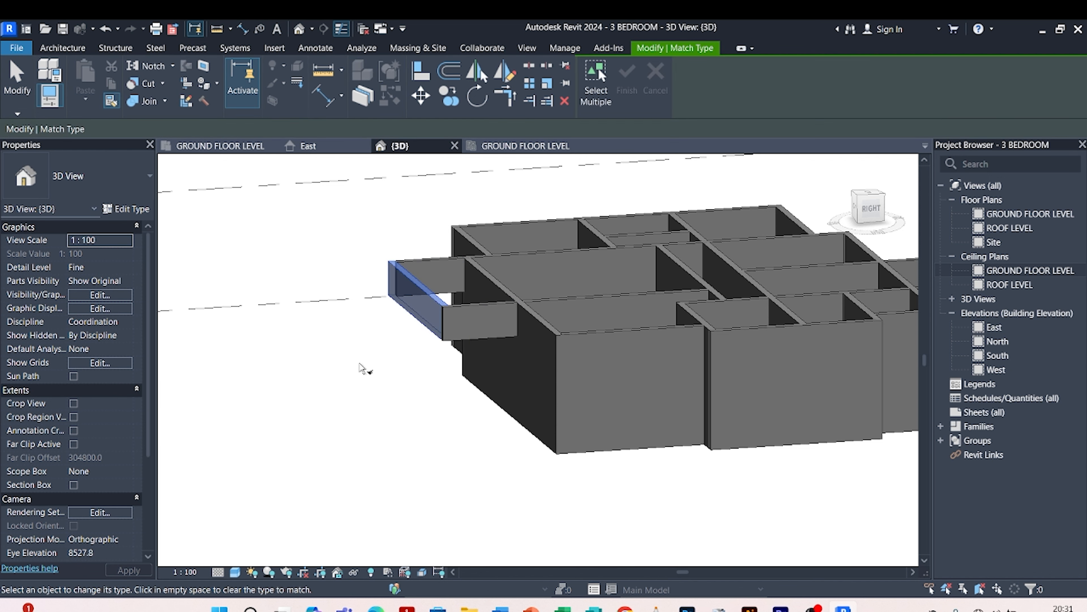
- Match the outer wall and both side walls of the rear space to the raised front wall, and inspect the model from the front
{"action": "scroll", "coordinate": [386, 411], "scroll_direction": "down", "scroll_amount": 3}
{"action": "middle_click_drag", "start_coordinate": [396, 437], "coordinate": [396, 462], "text": "shift"}
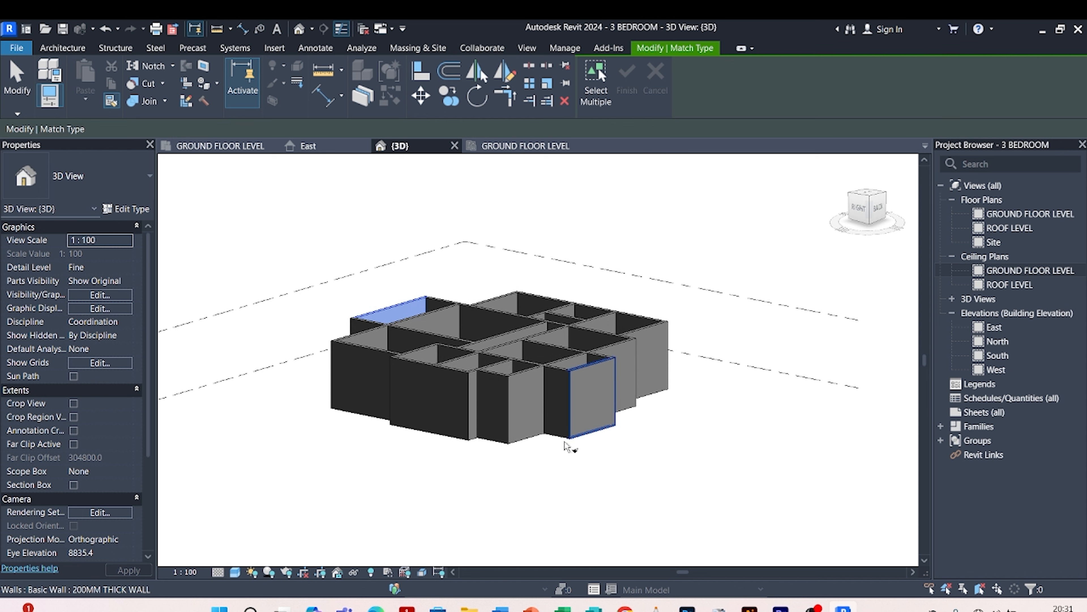
{"action": "left_click", "coordinate": [586, 441]}
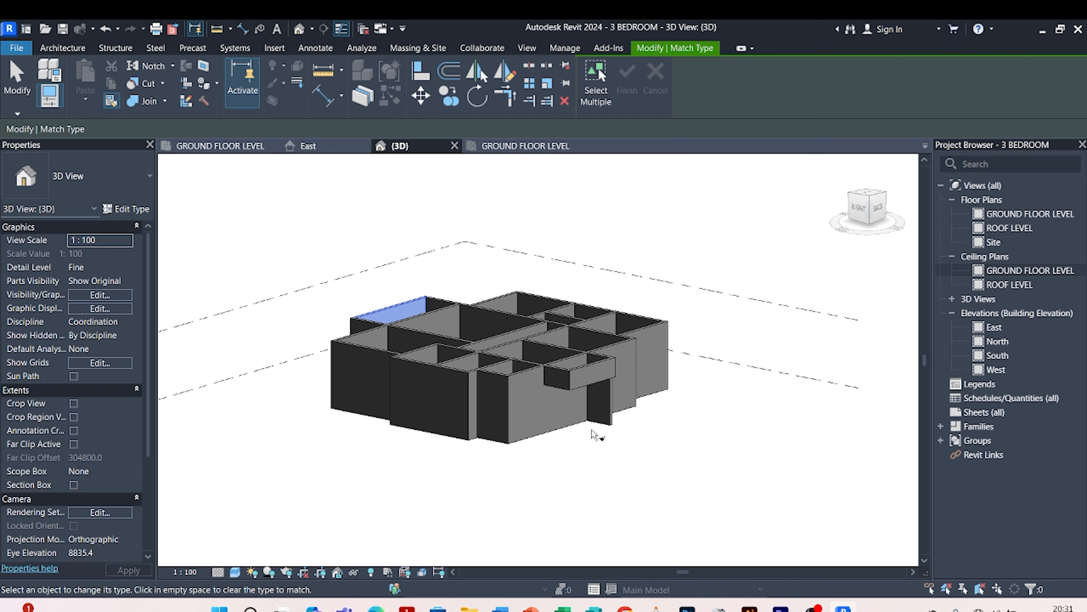
{"action": "middle_click_drag", "start_coordinate": [449, 492], "coordinate": [690, 463], "text": "shift"}
{"action": "key", "text": "Escape"}
{"action": "middle_click_drag", "start_coordinate": [359, 424], "coordinate": [609, 462], "text": "shift"}
{"action": "middle_click_drag", "start_coordinate": [342, 314], "coordinate": [585, 469], "text": "shift"}
{"action": "scroll", "coordinate": [627, 418], "scroll_direction": "down", "scroll_amount": 3}
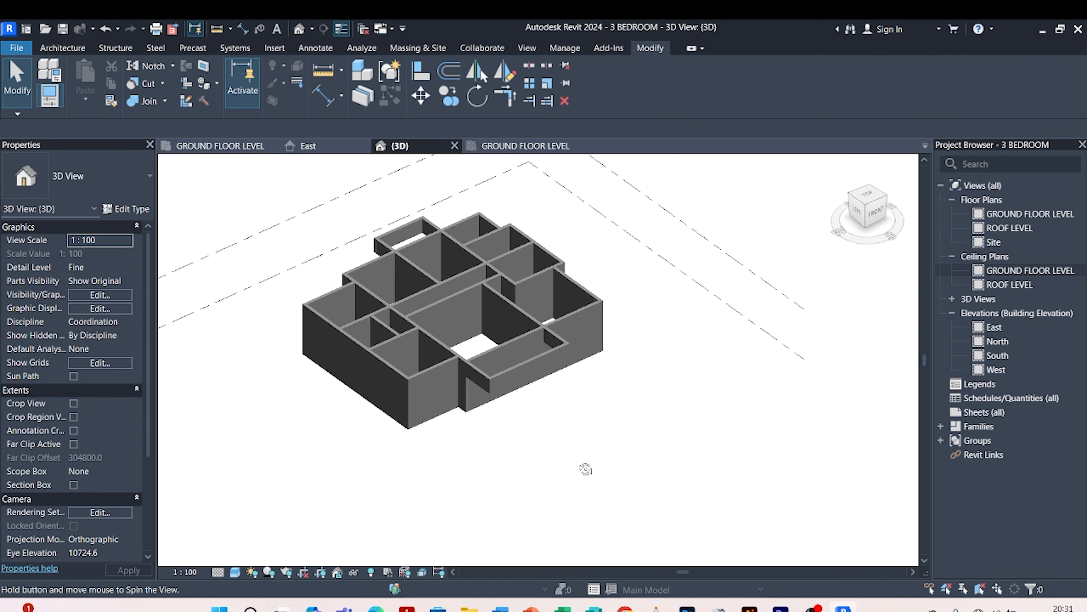
- Examine the room layout and dimensions in the GROUND FLOOR LEVEL floor plan
{"action": "left_click", "coordinate": [221, 146]}
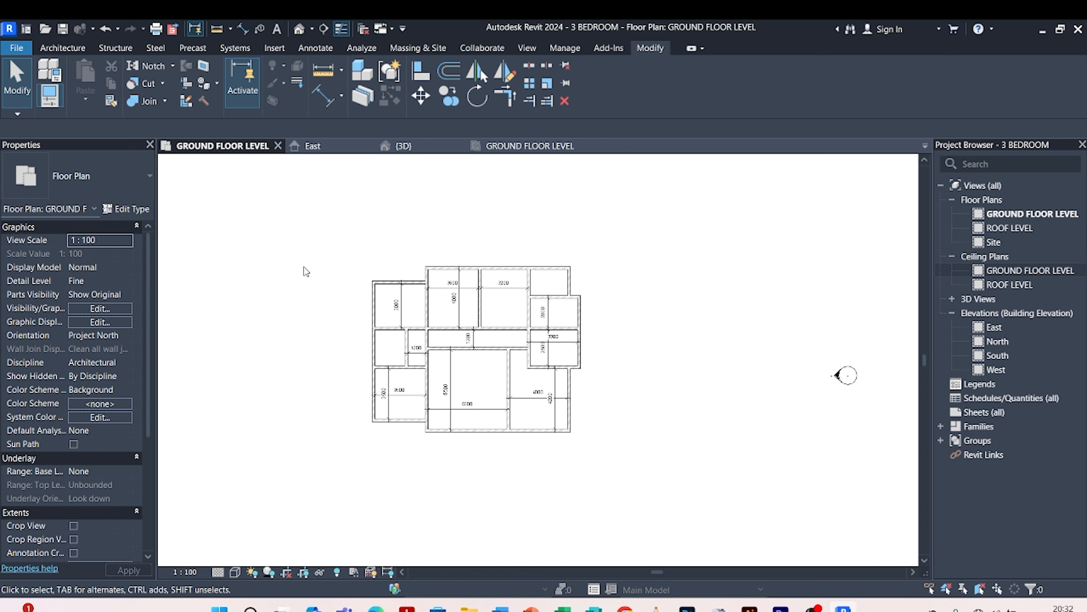
{"action": "scroll", "coordinate": [303, 268], "scroll_direction": "up", "scroll_amount": 2}
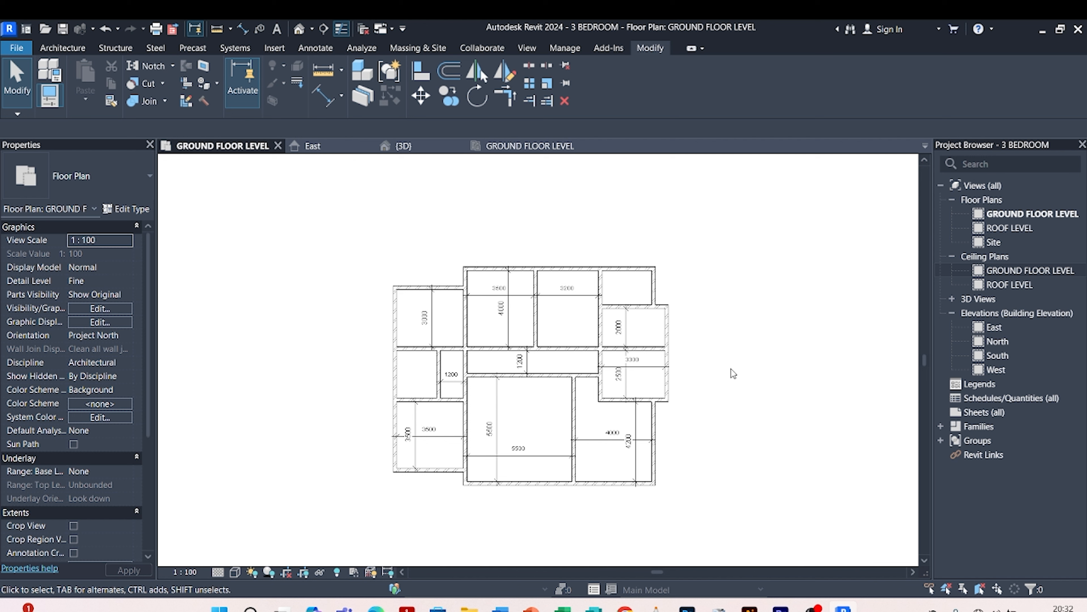
{"action": "scroll", "coordinate": [731, 369], "scroll_direction": "up", "scroll_amount": 1}
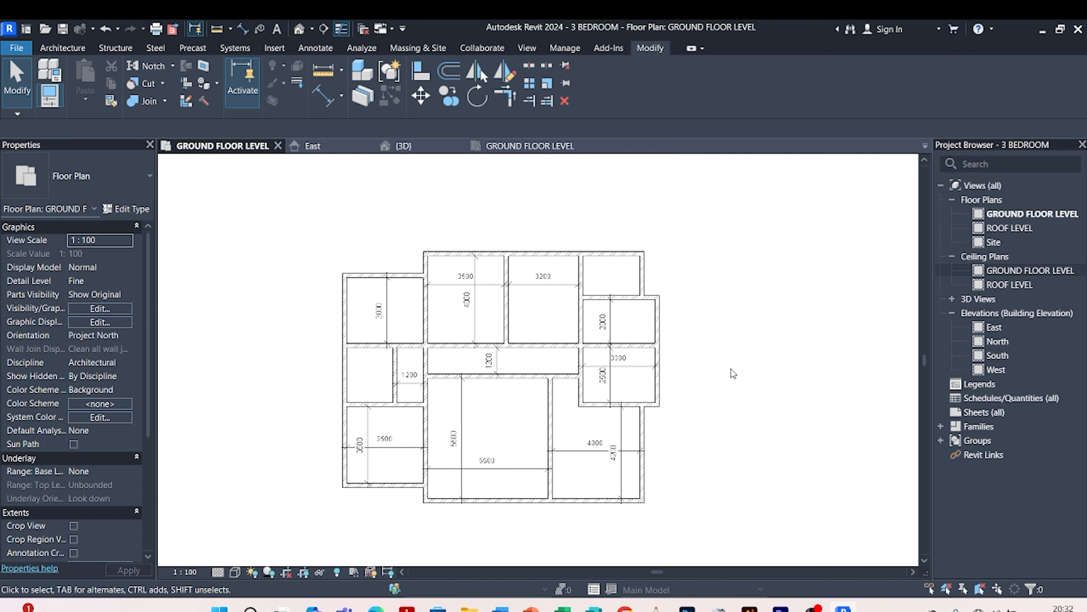
{"action": "scroll", "coordinate": [642, 278], "scroll_direction": "up", "scroll_amount": 1}
{"action": "scroll", "coordinate": [530, 263], "scroll_direction": "down", "scroll_amount": 2}
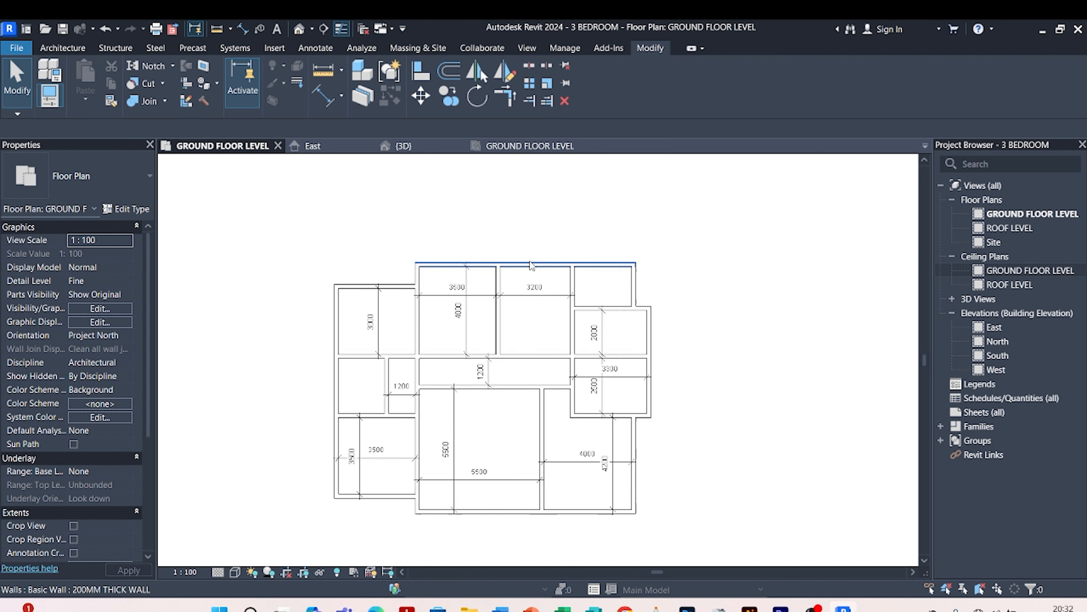
{"action": "scroll", "coordinate": [487, 421], "scroll_direction": "up", "scroll_amount": 2}
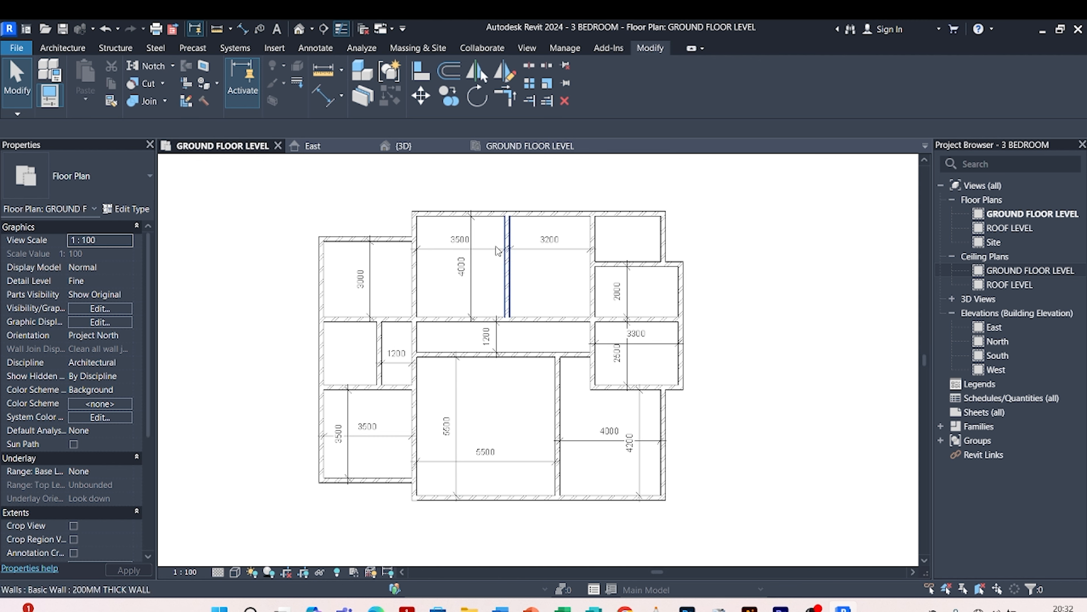
{"action": "scroll", "coordinate": [391, 295], "scroll_direction": "up", "scroll_amount": 2}
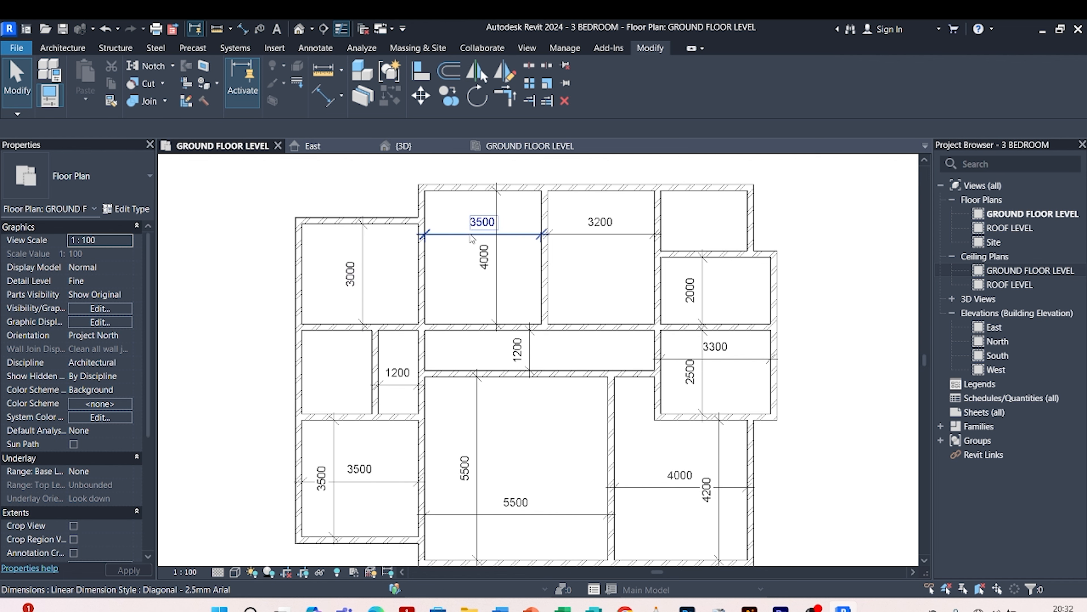
{"action": "scroll", "coordinate": [469, 237], "scroll_direction": "down", "scroll_amount": 2}
{"action": "scroll", "coordinate": [454, 407], "scroll_direction": "up", "scroll_amount": 2}
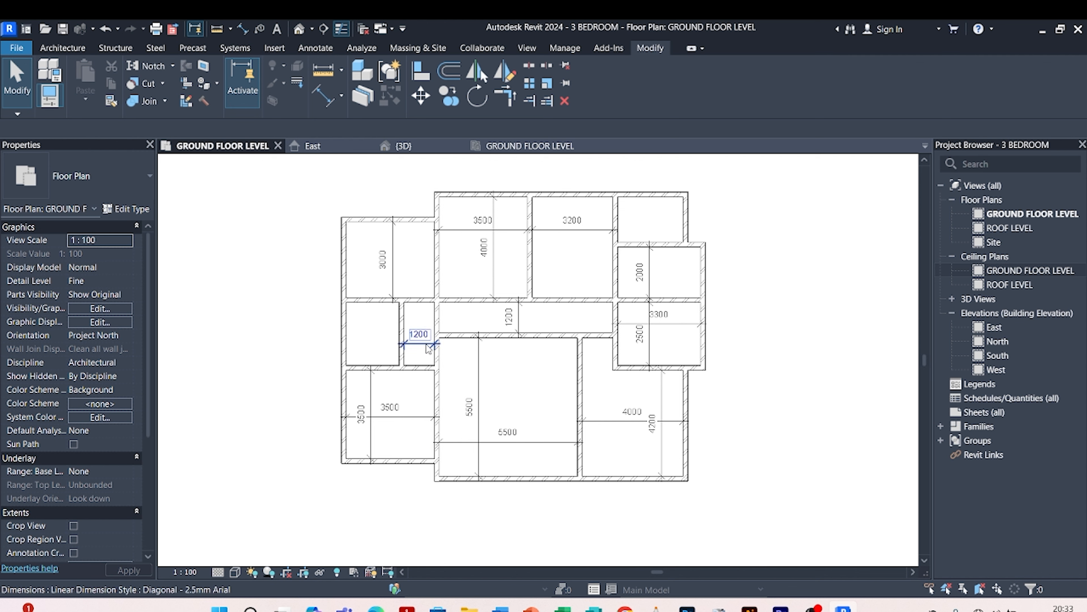
{"action": "scroll", "coordinate": [426, 418], "scroll_direction": "down", "scroll_amount": 2}
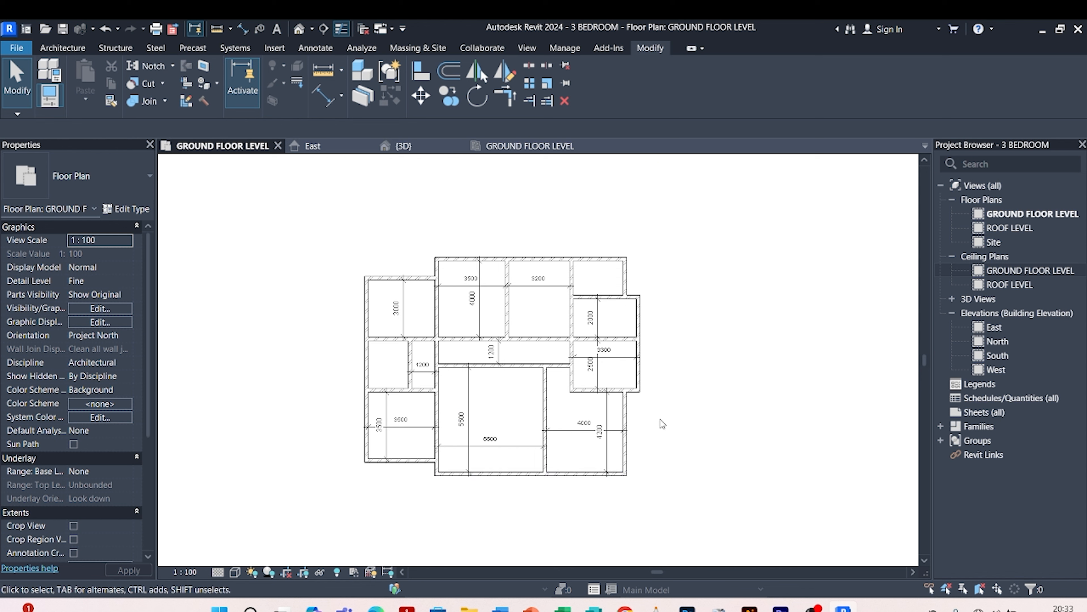
{"action": "scroll", "coordinate": [662, 423], "scroll_direction": "up", "scroll_amount": 1}
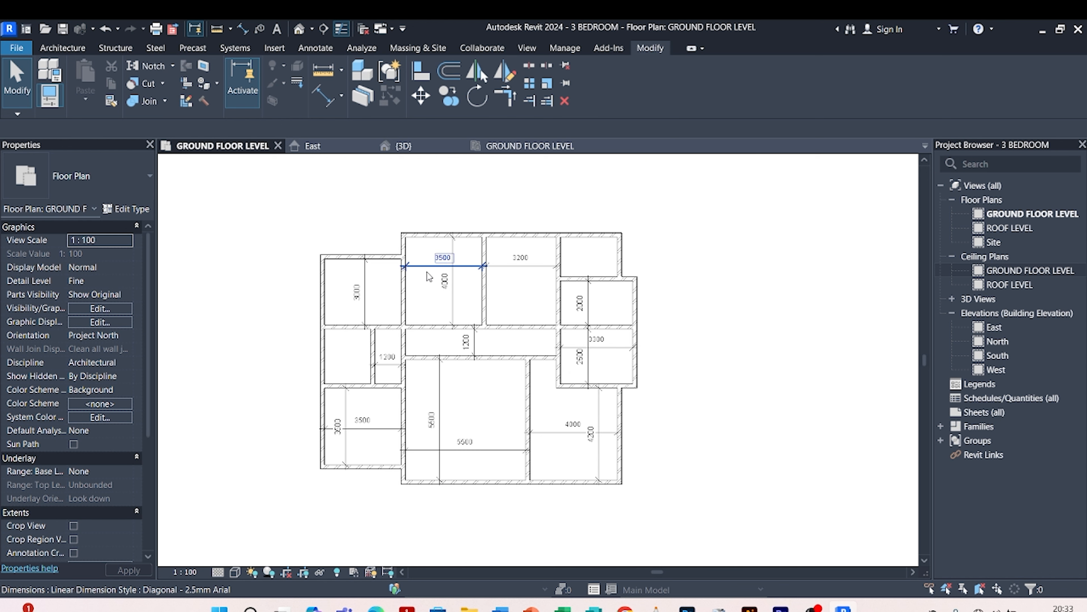